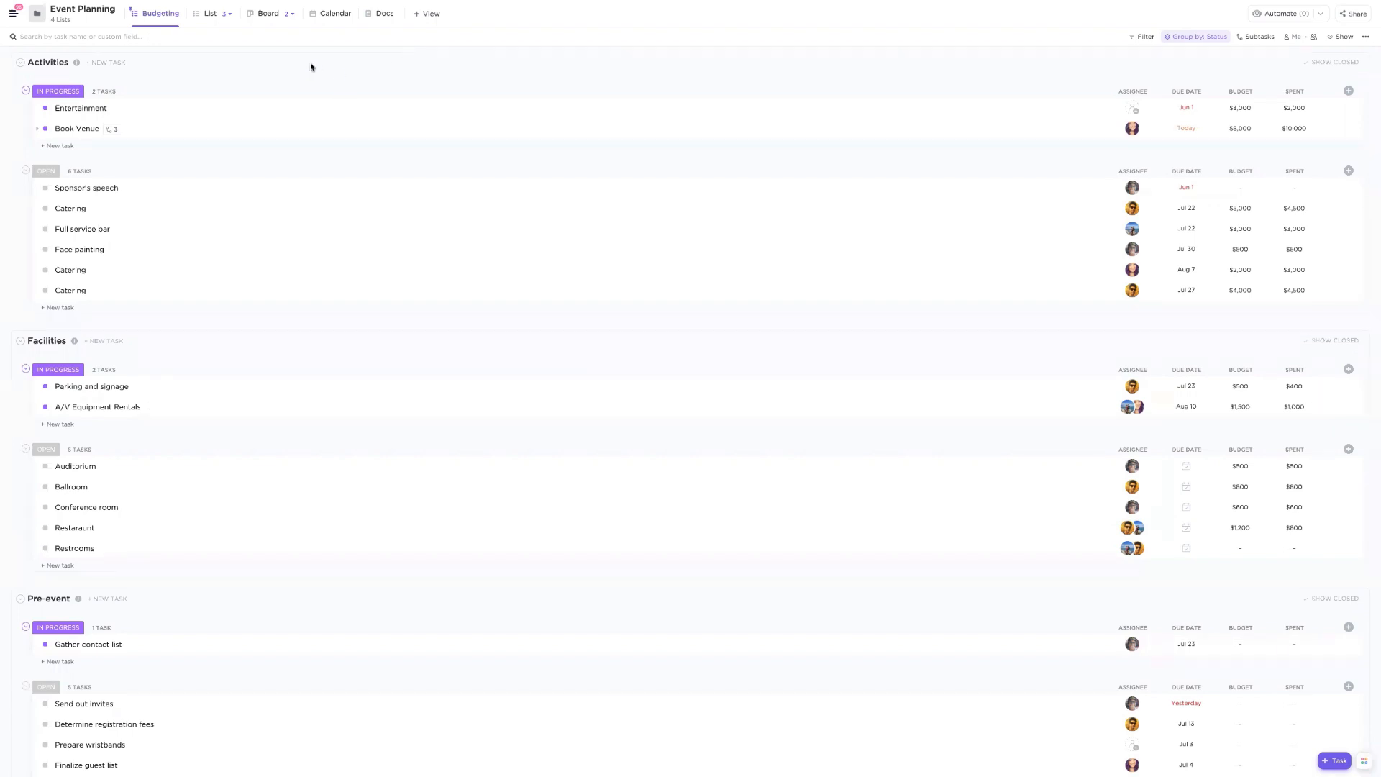
- Open the Activities list inside the Event Planning folder of the Event Planning space
left_click(13, 13)
left_click(15, 262)
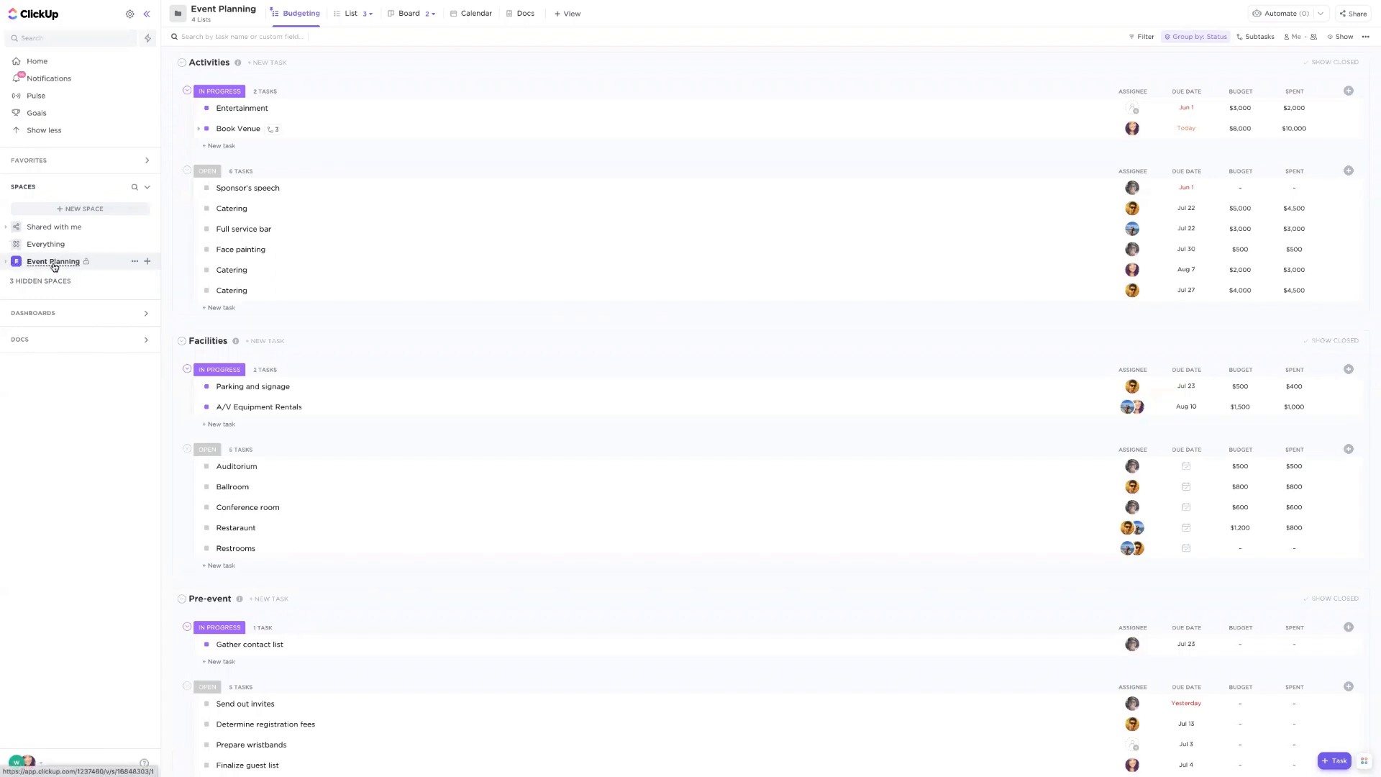
left_click(7, 263)
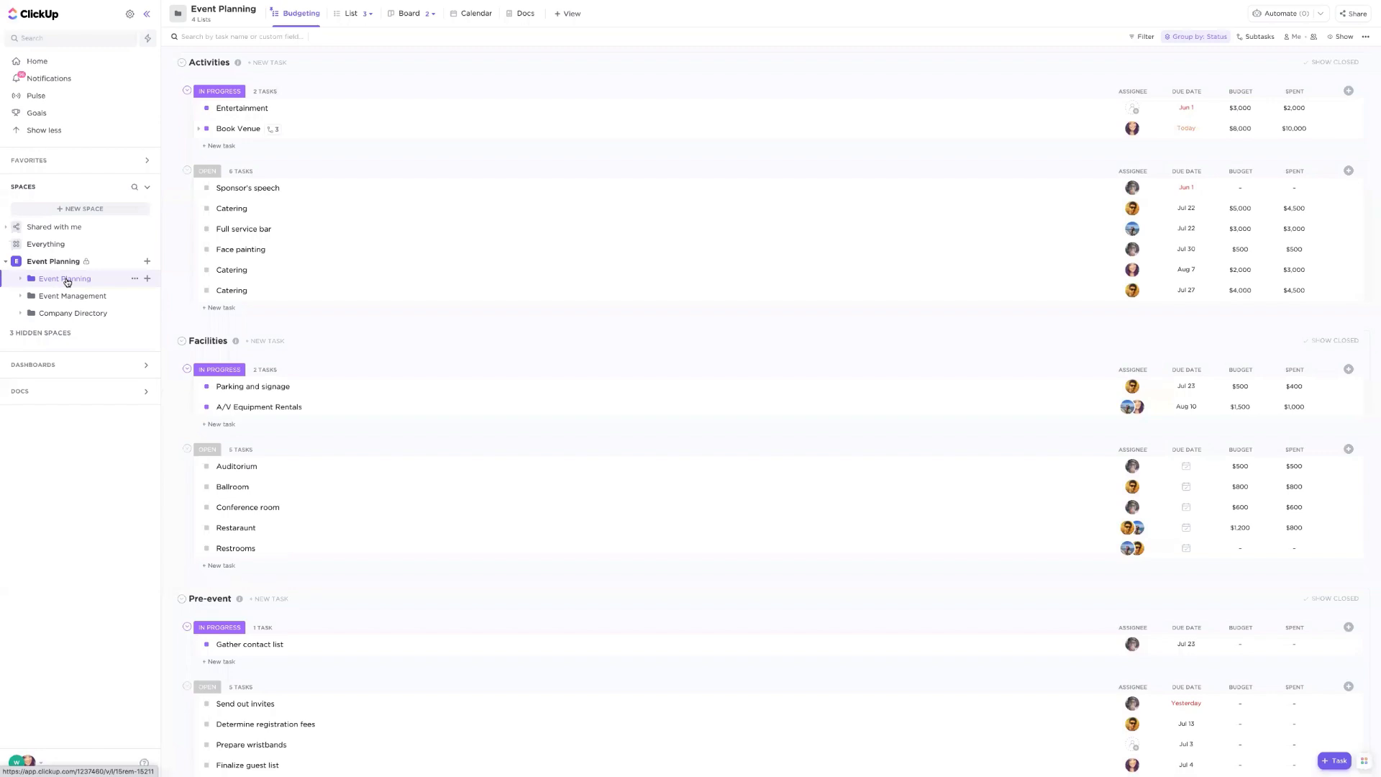
left_click(22, 280)
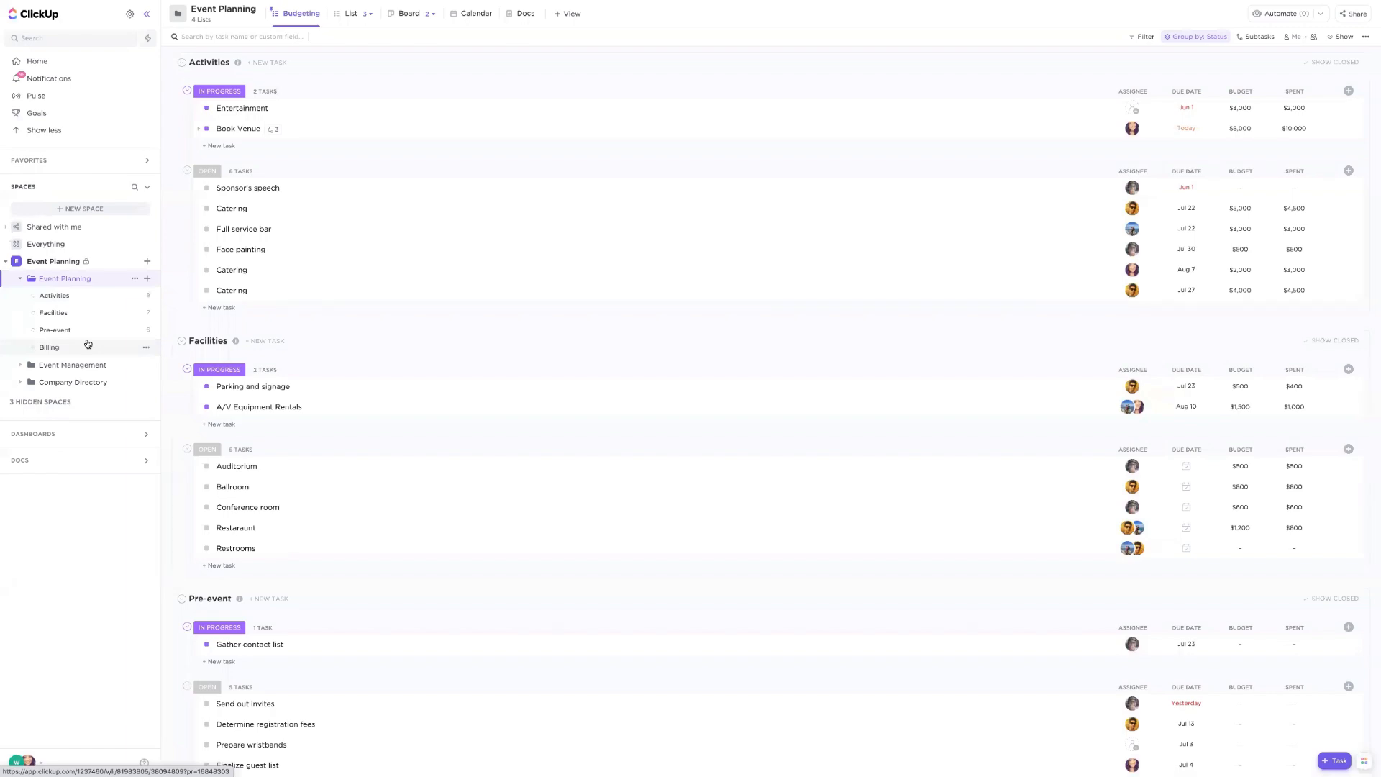
left_click(61, 300)
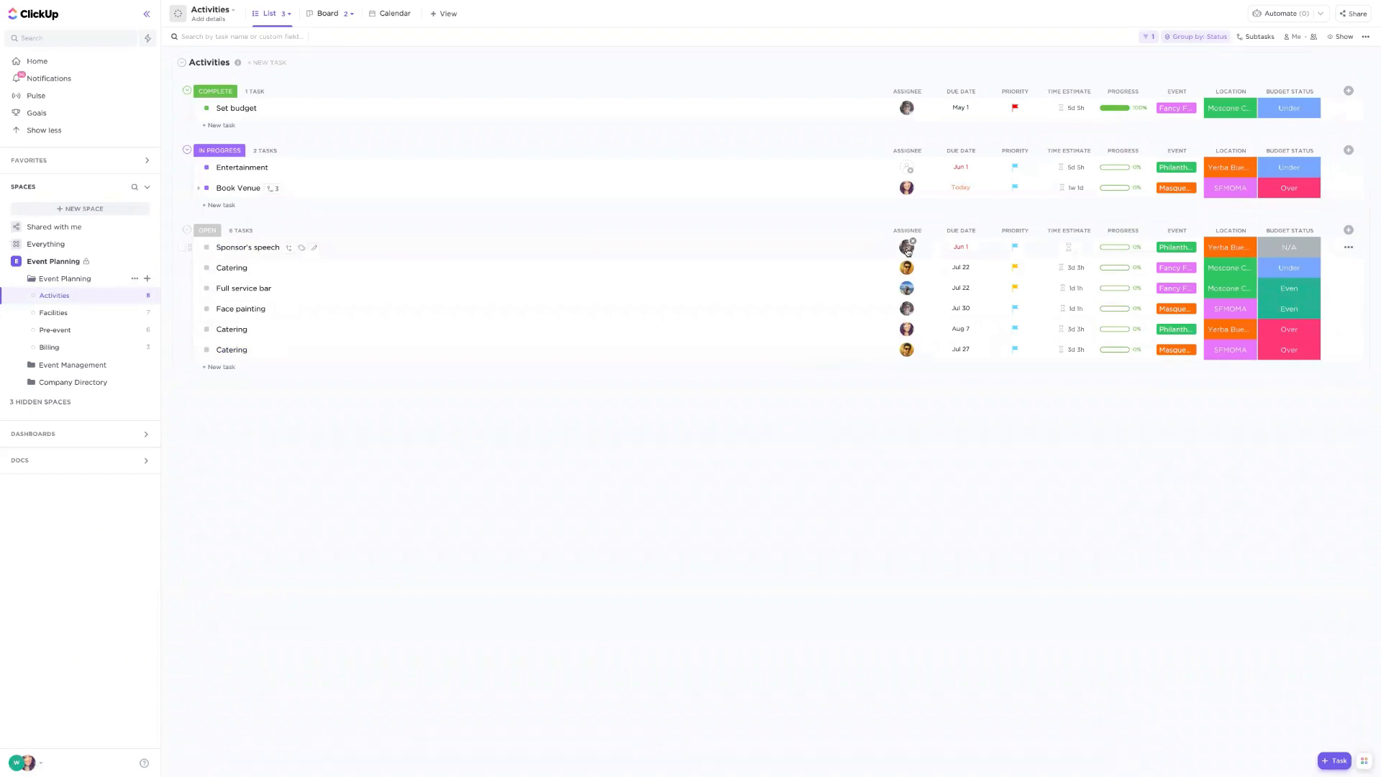
- Explore the due date picker, field options, Event, Location and Budget Status dropdowns, and Book Venue's subtasks
left_click(962, 248)
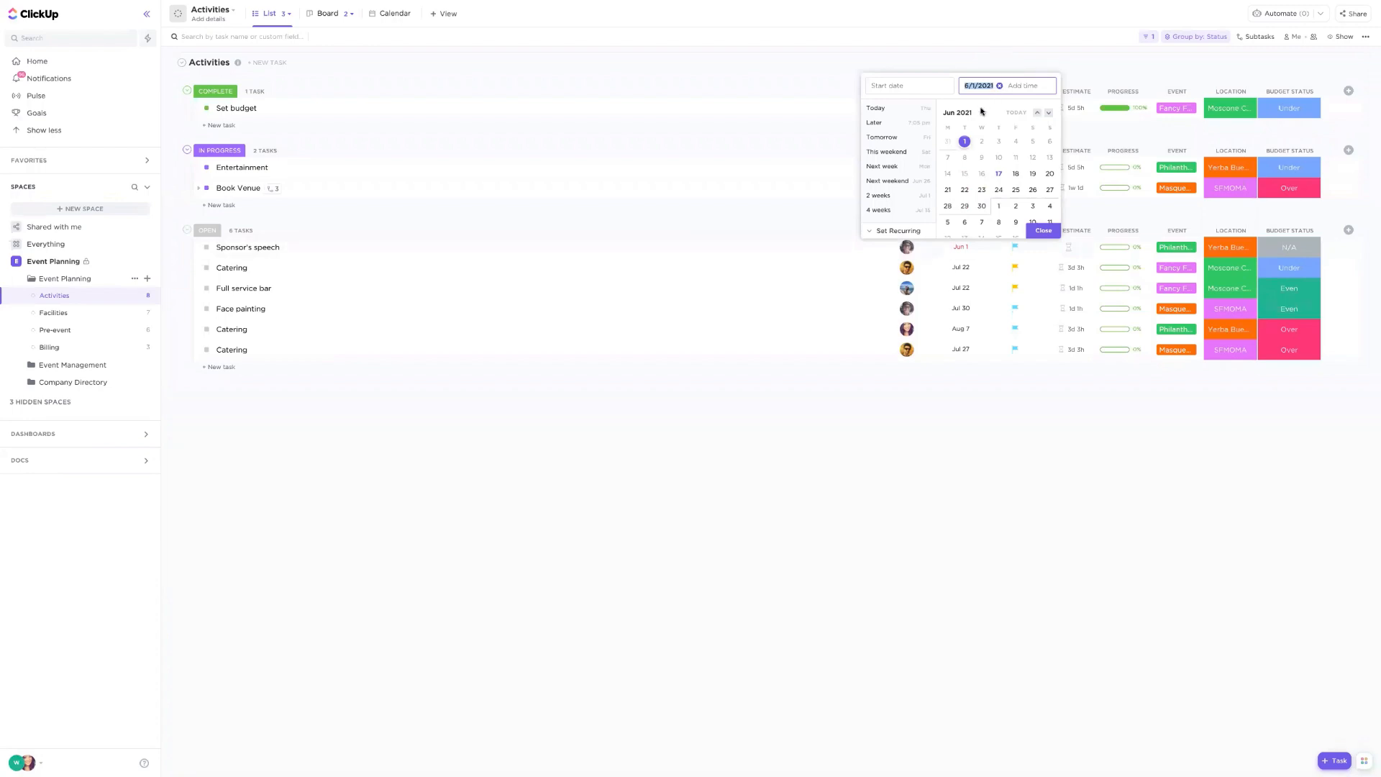
left_click(960, 62)
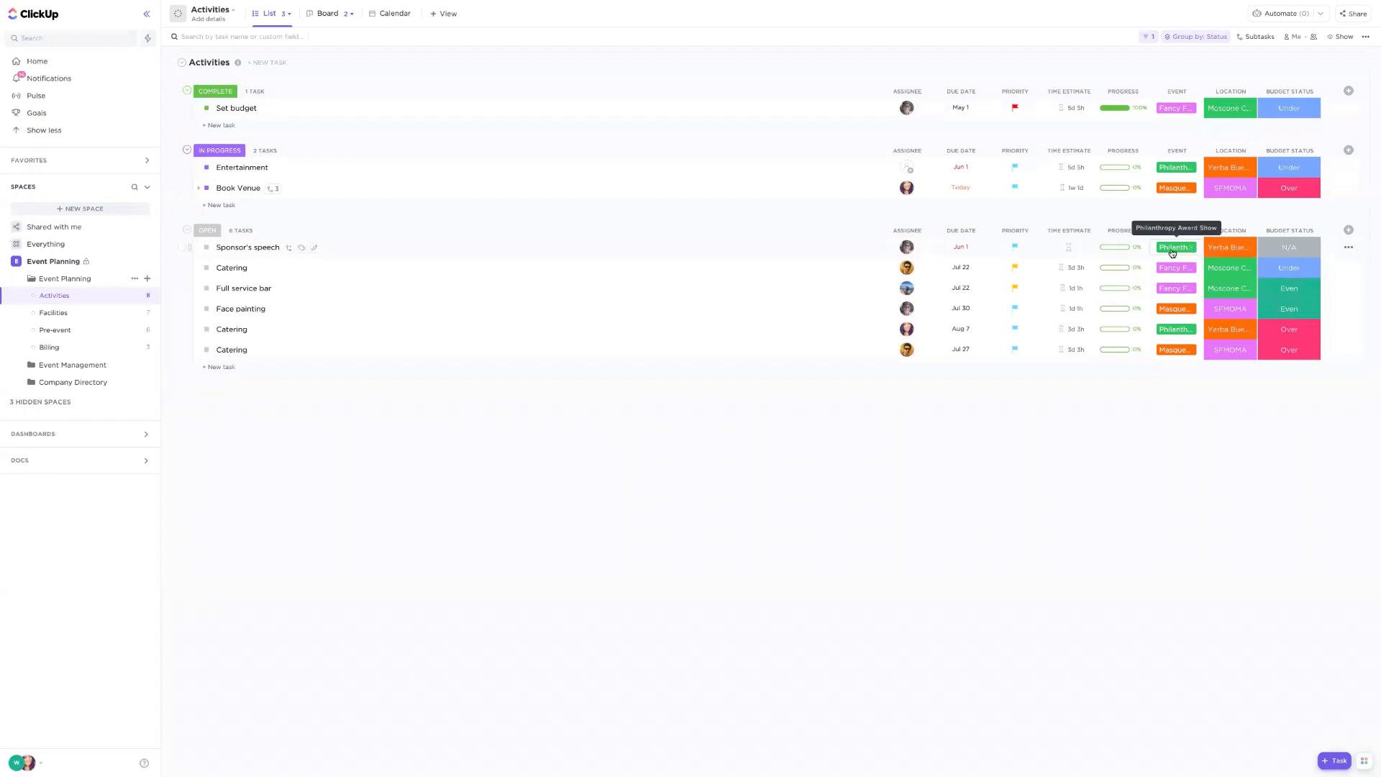
left_click(1348, 231)
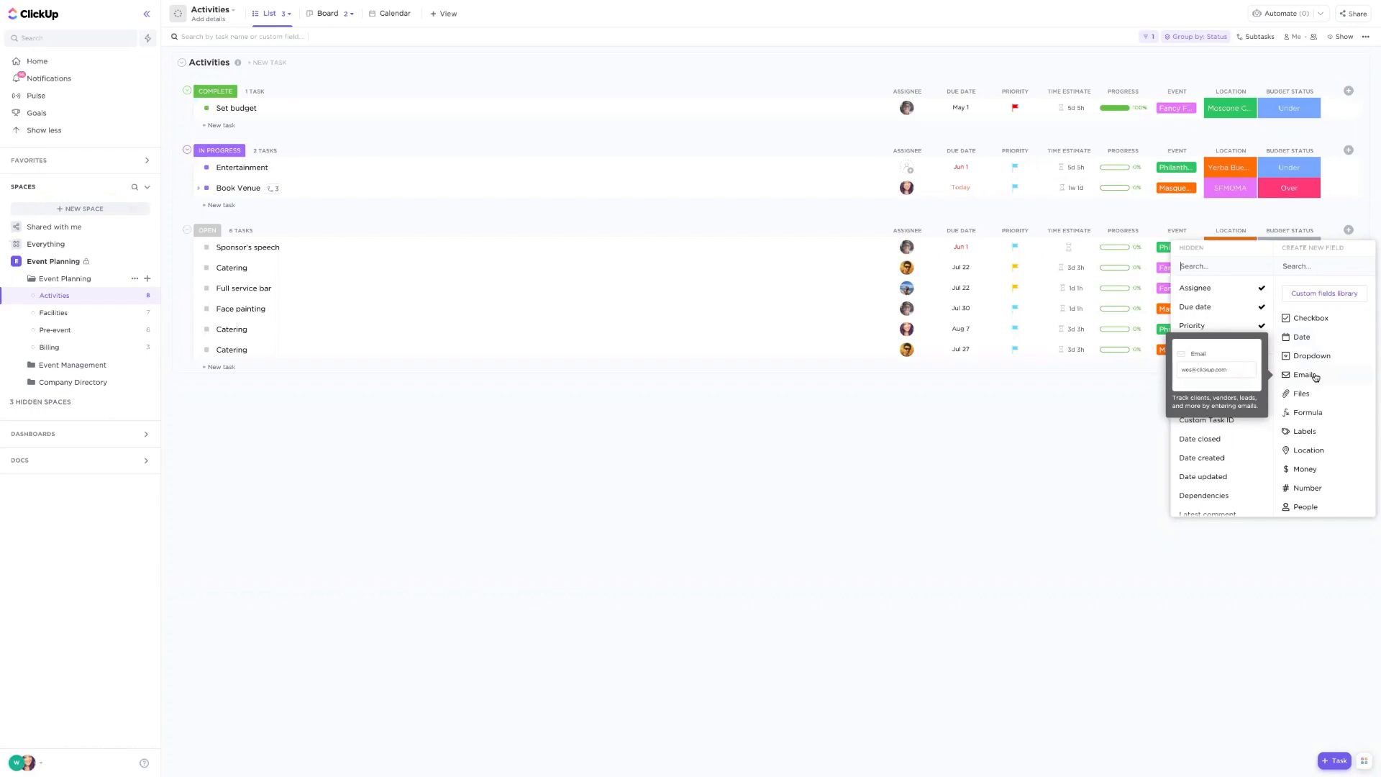
left_click(1136, 396)
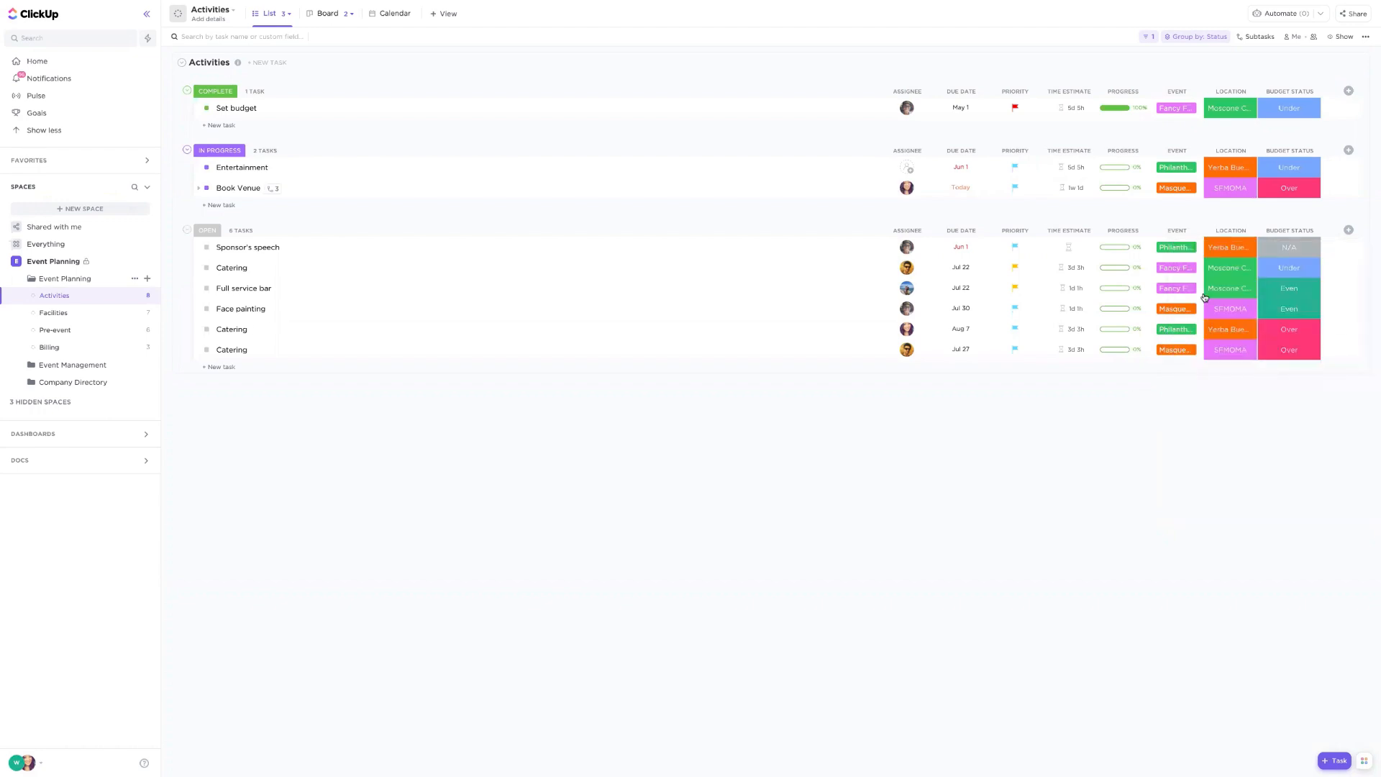
left_click(1171, 250)
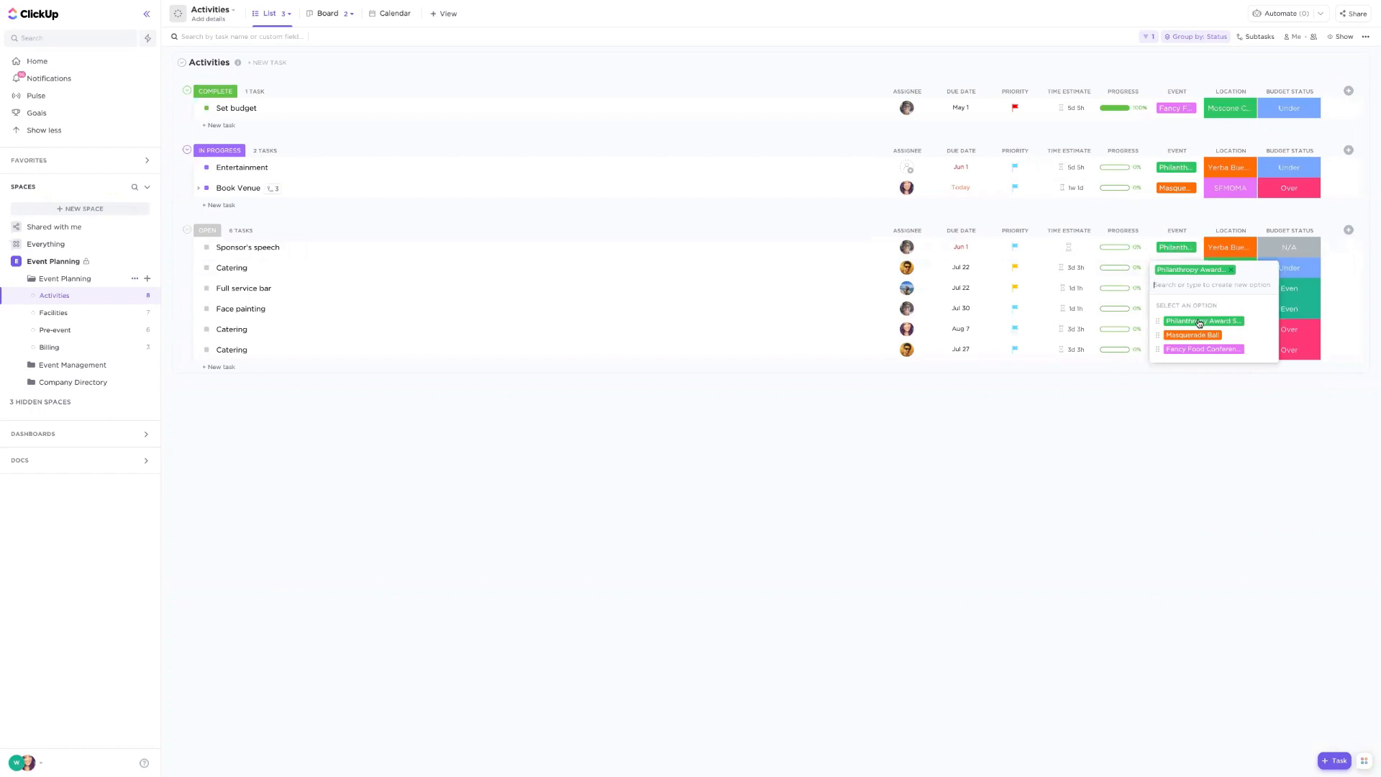
left_click(1240, 217)
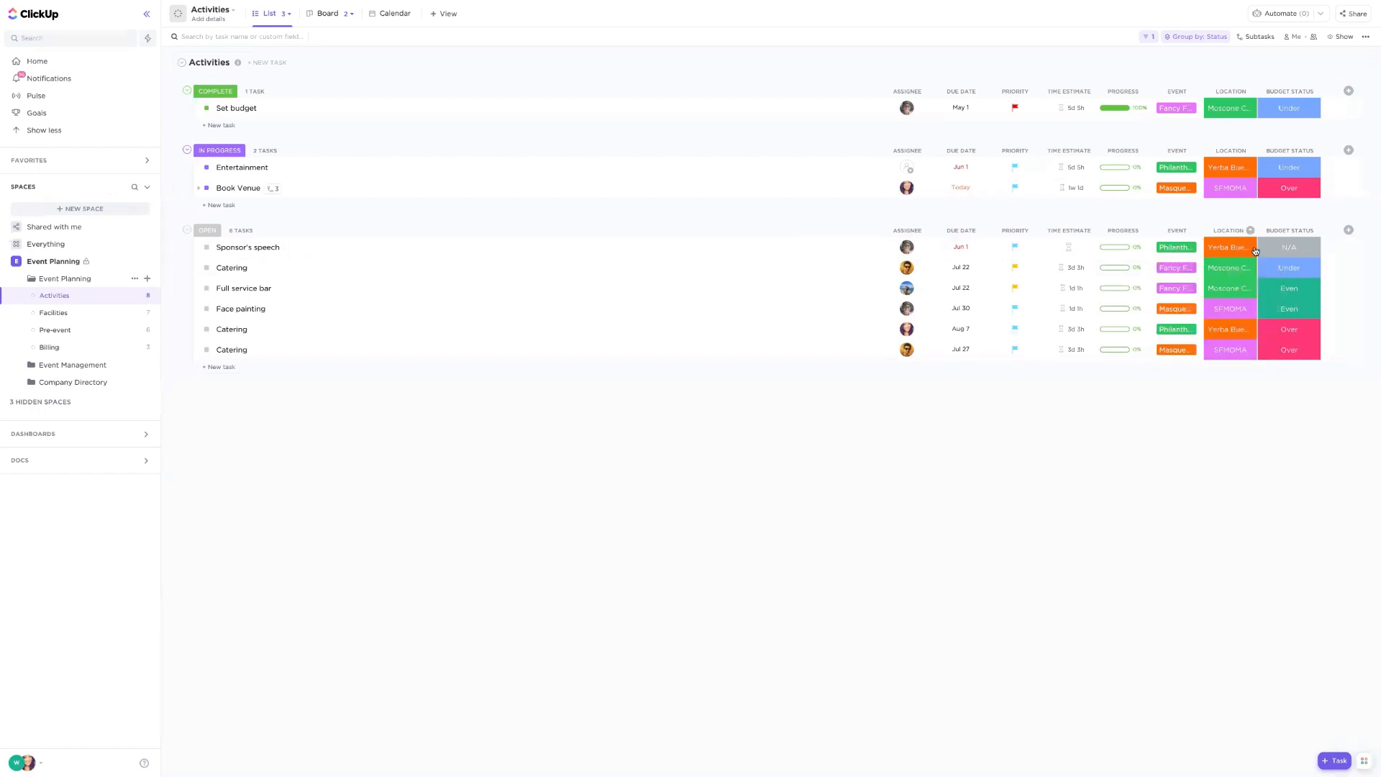
left_click(1241, 253)
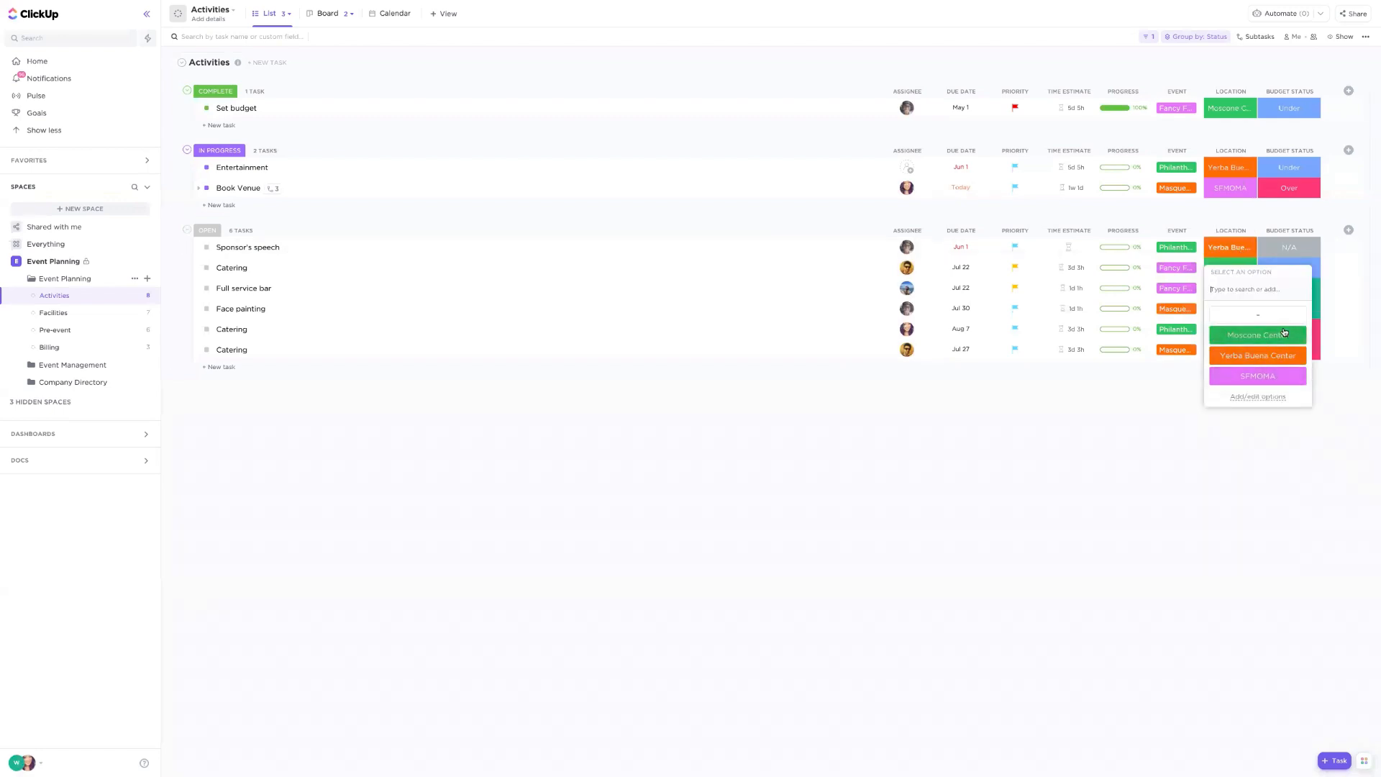
left_click(1322, 210)
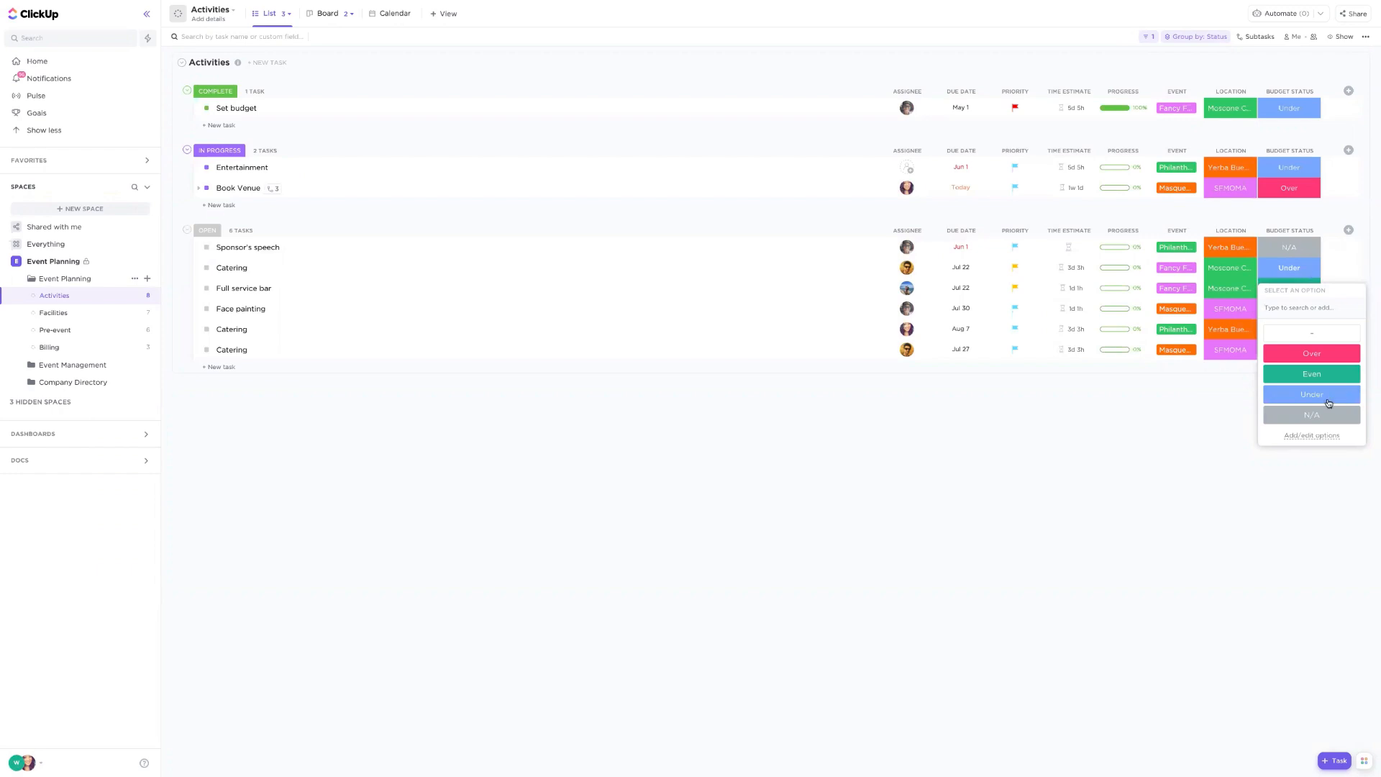
left_click(1207, 394)
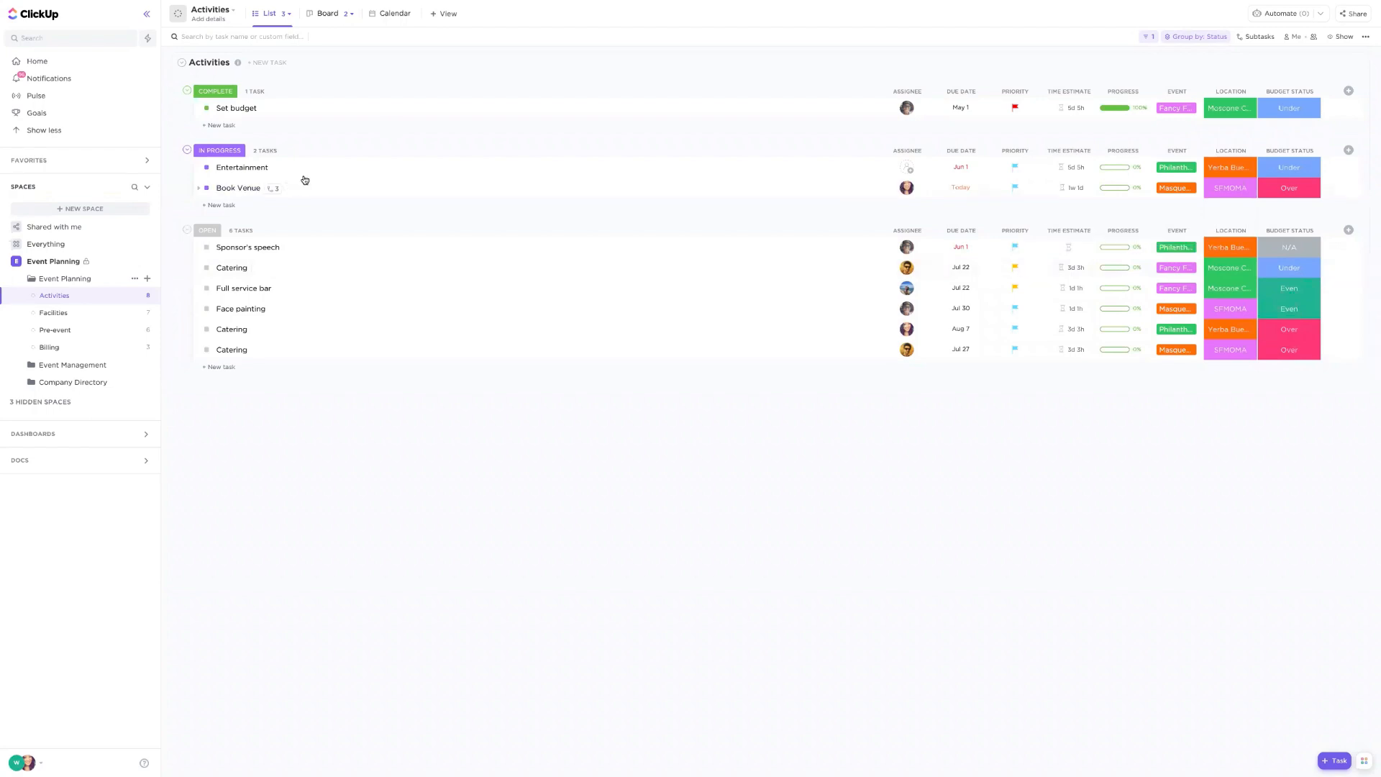
left_click(275, 189)
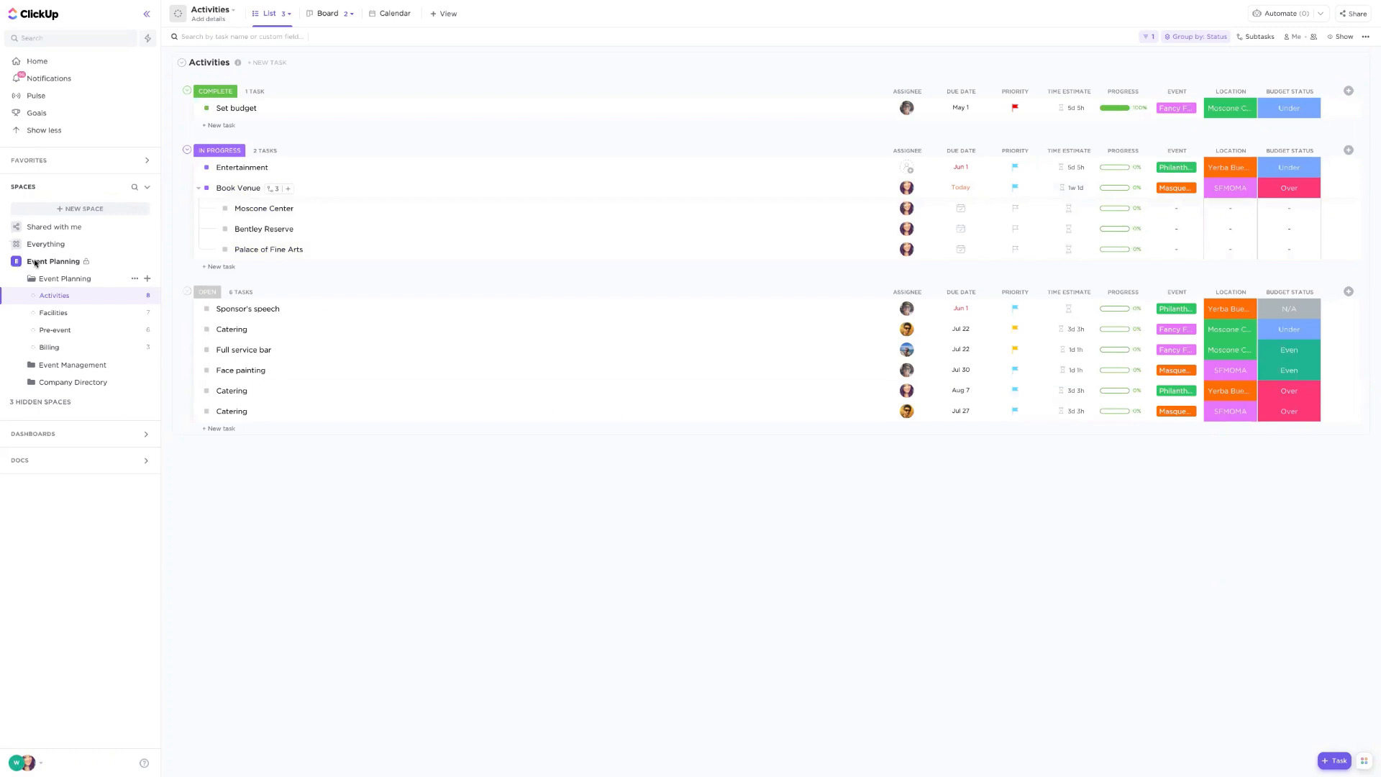
- Start a new Space named Events with a red avatar colour, shared with the Webinar Workspace
left_click(71, 209)
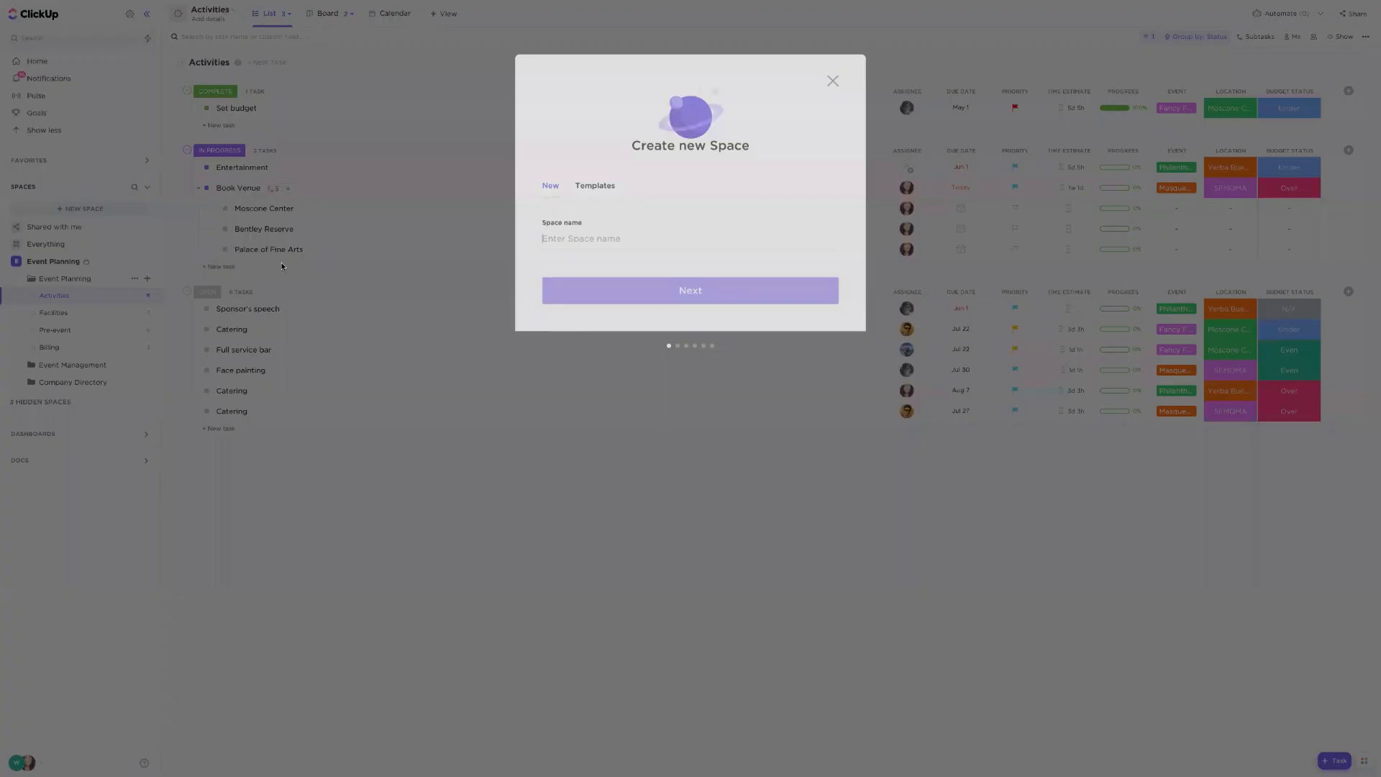
type("Events")
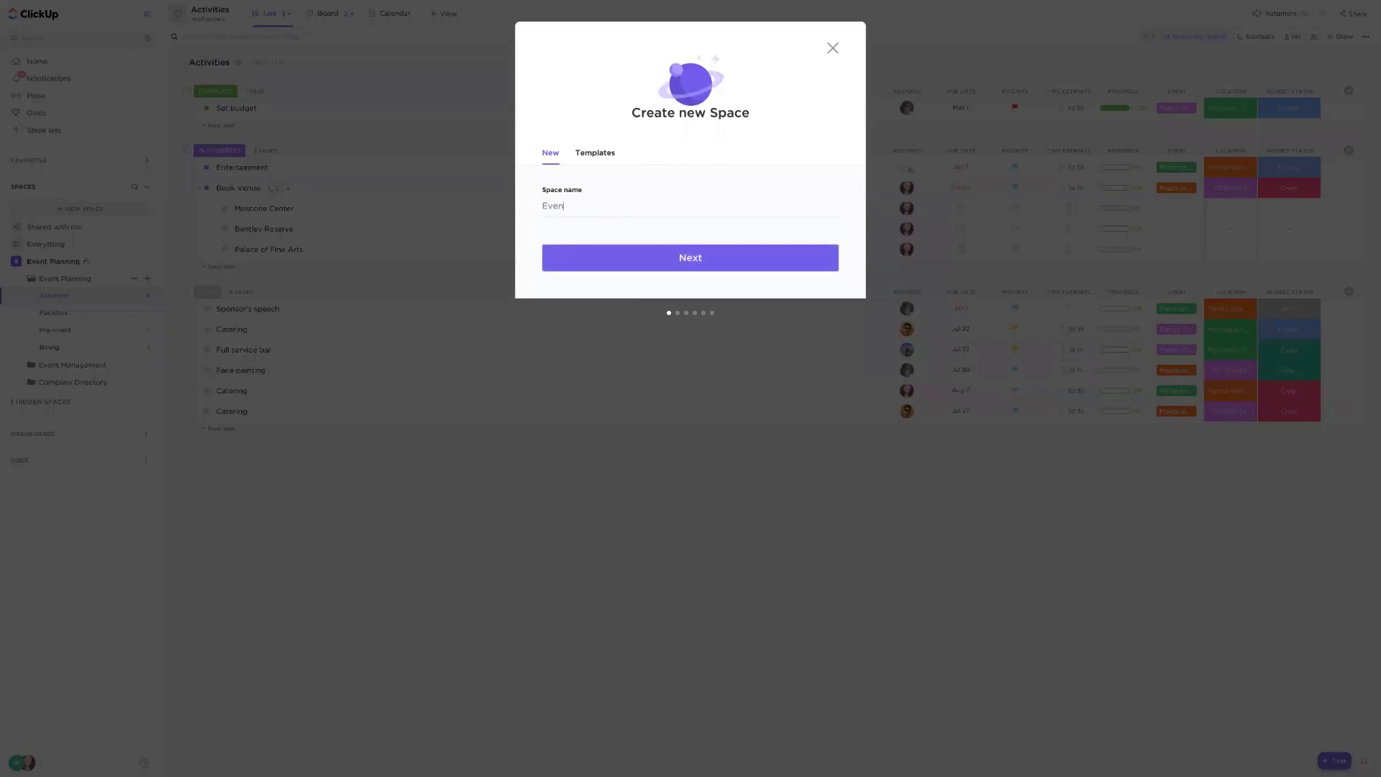
left_click(674, 264)
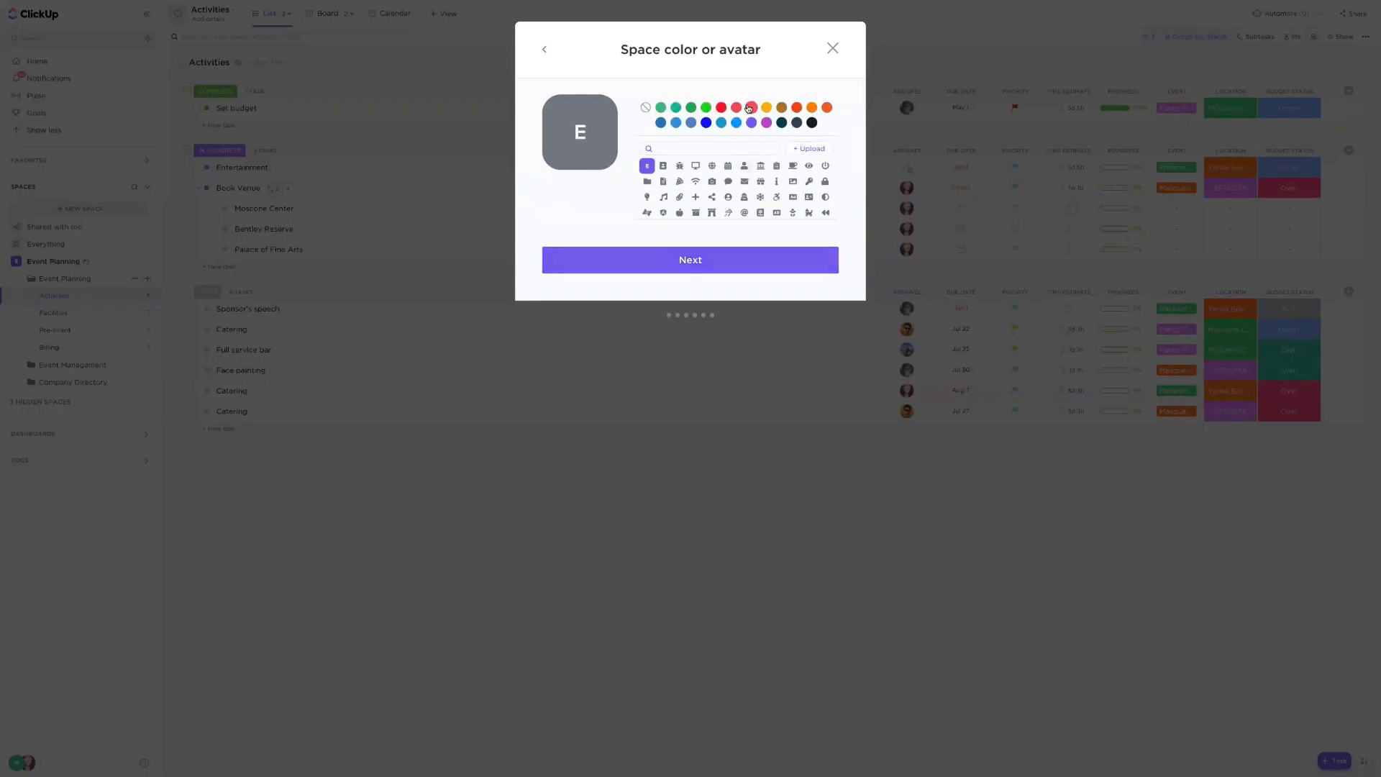
left_click(750, 108)
left_click(676, 261)
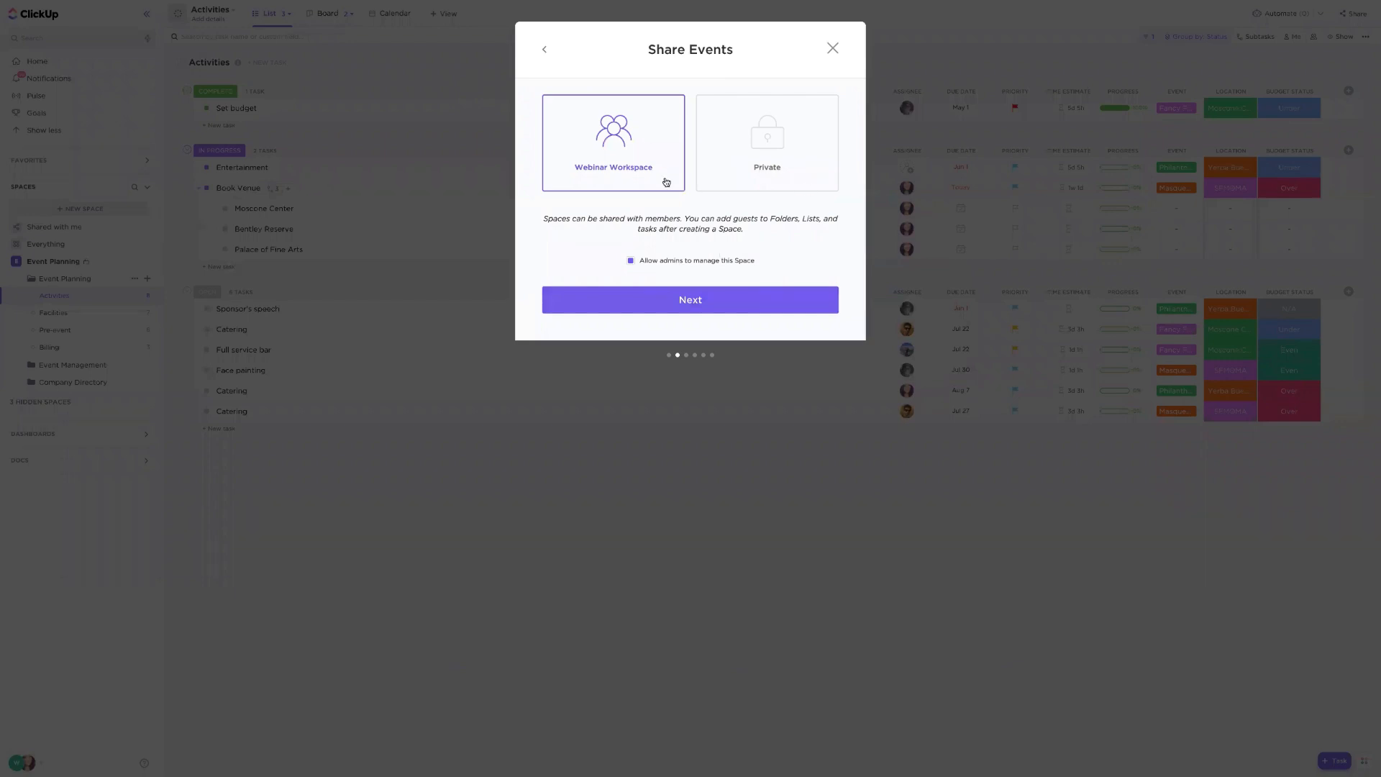
left_click(741, 309)
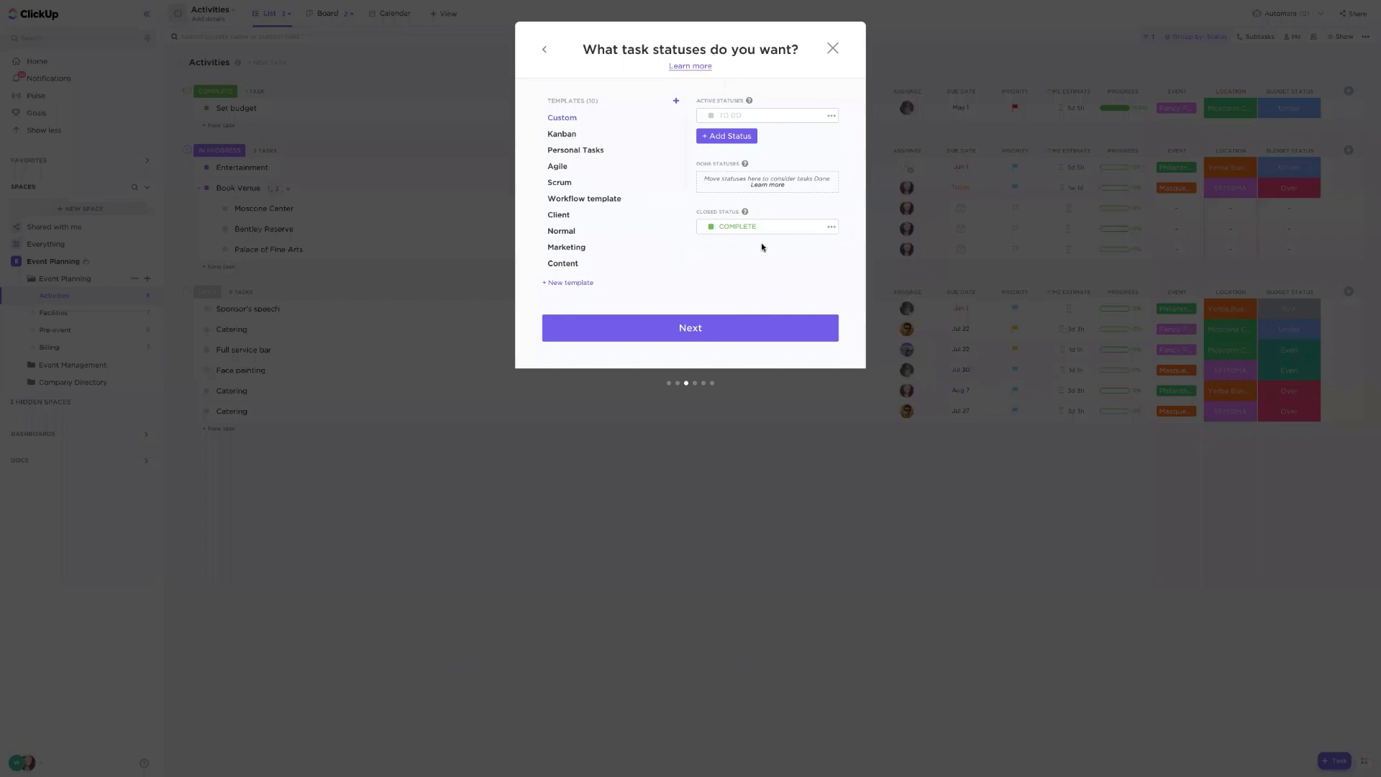
- Add an IN PROGRESS active task status to the new Space
left_click(740, 142)
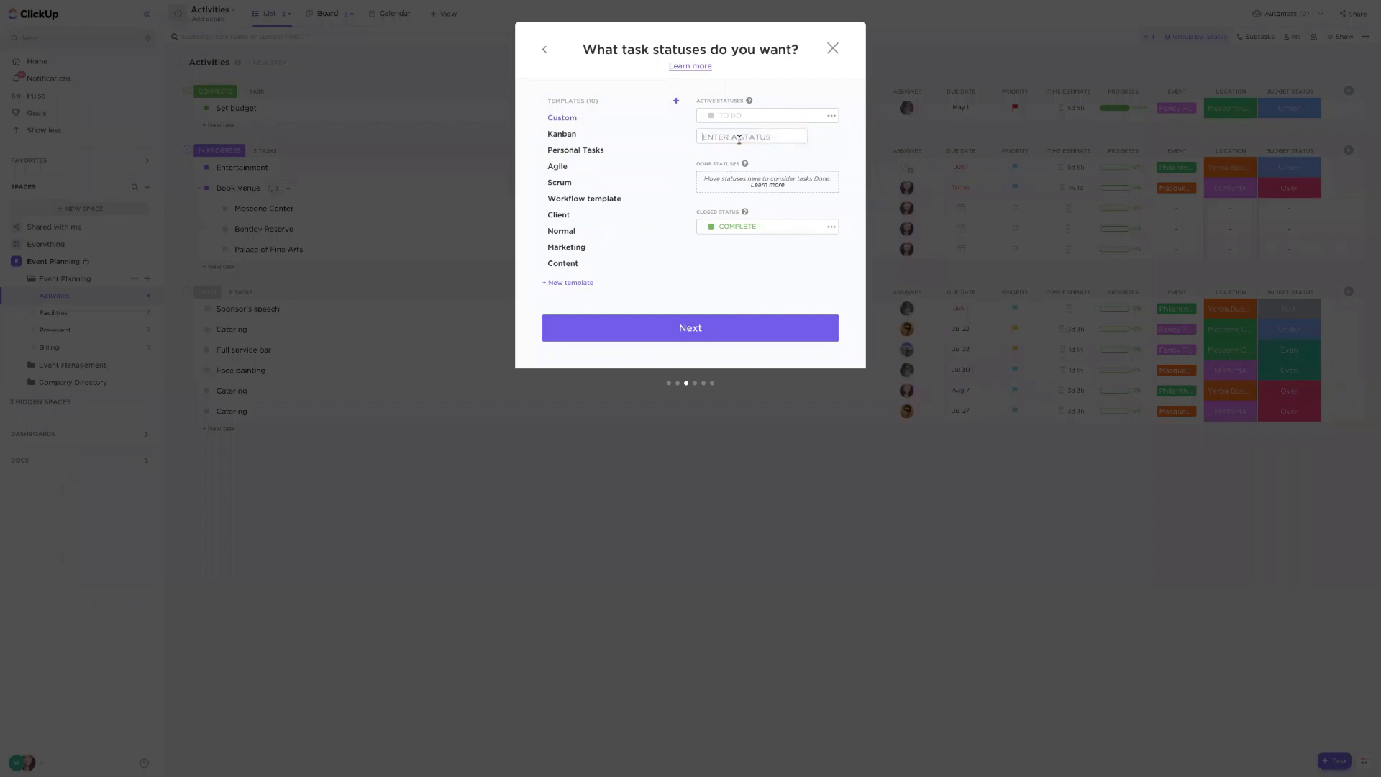
type("IN PROGRESS")
key("Return")
- Add a WAITING FOR APPROVAL task status
type("WAIT")
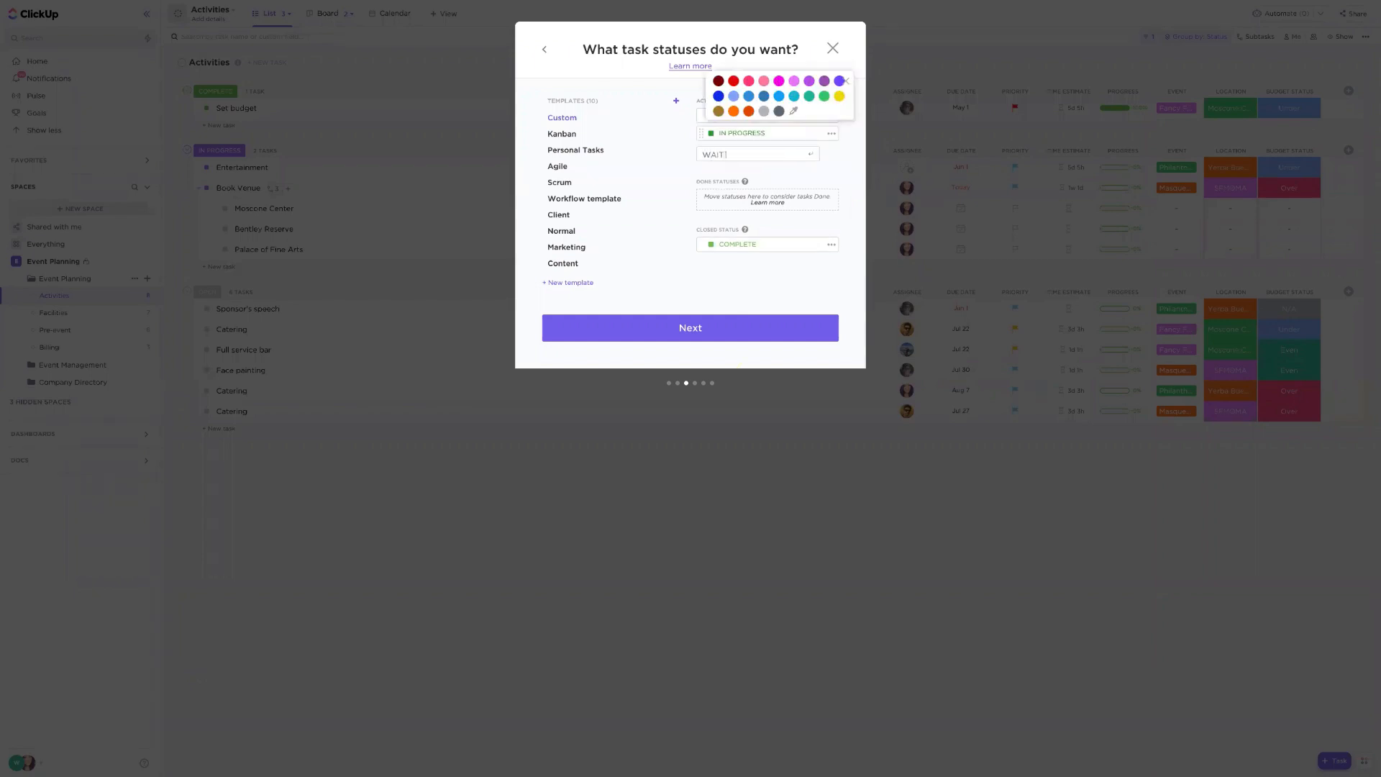
type("ING FOR CLIENT APPRO")
type("VAL")
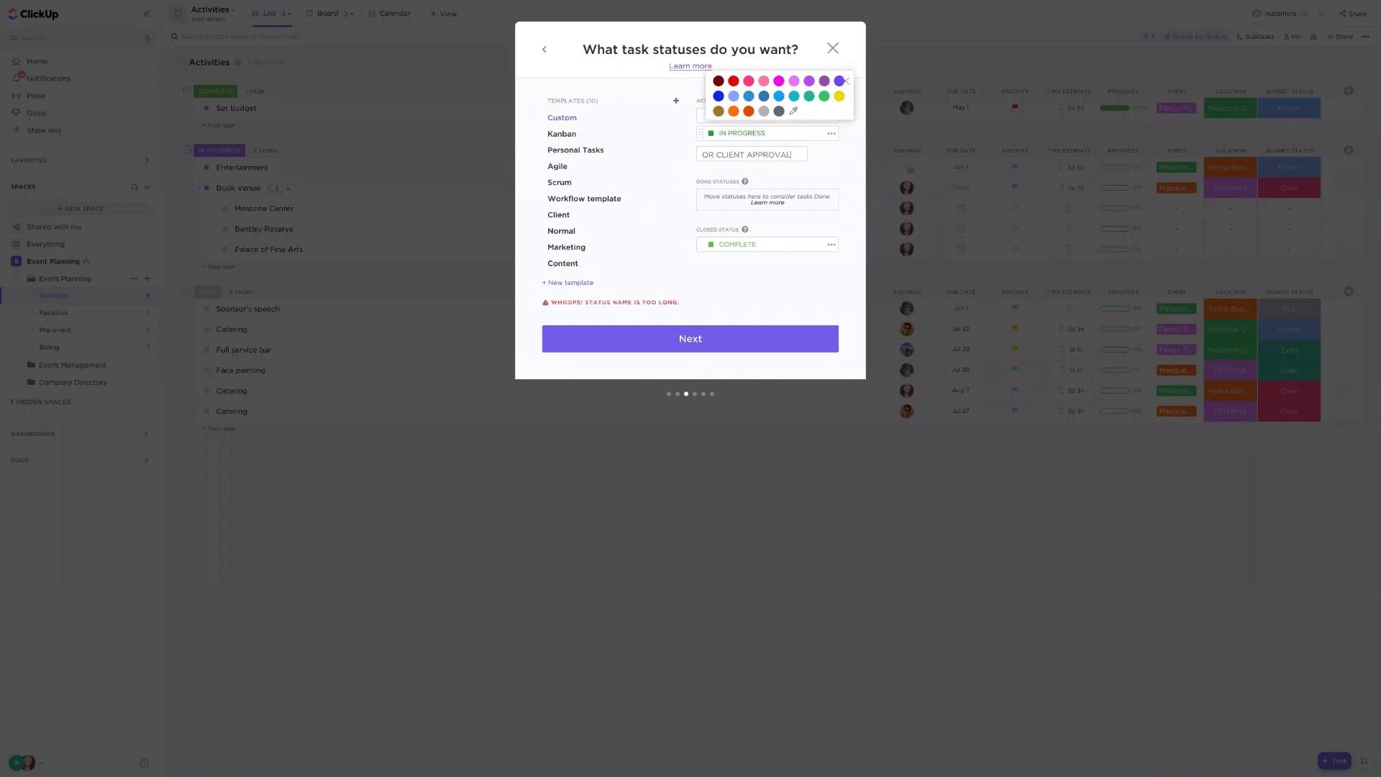
left_click(751, 157)
left_click(753, 156)
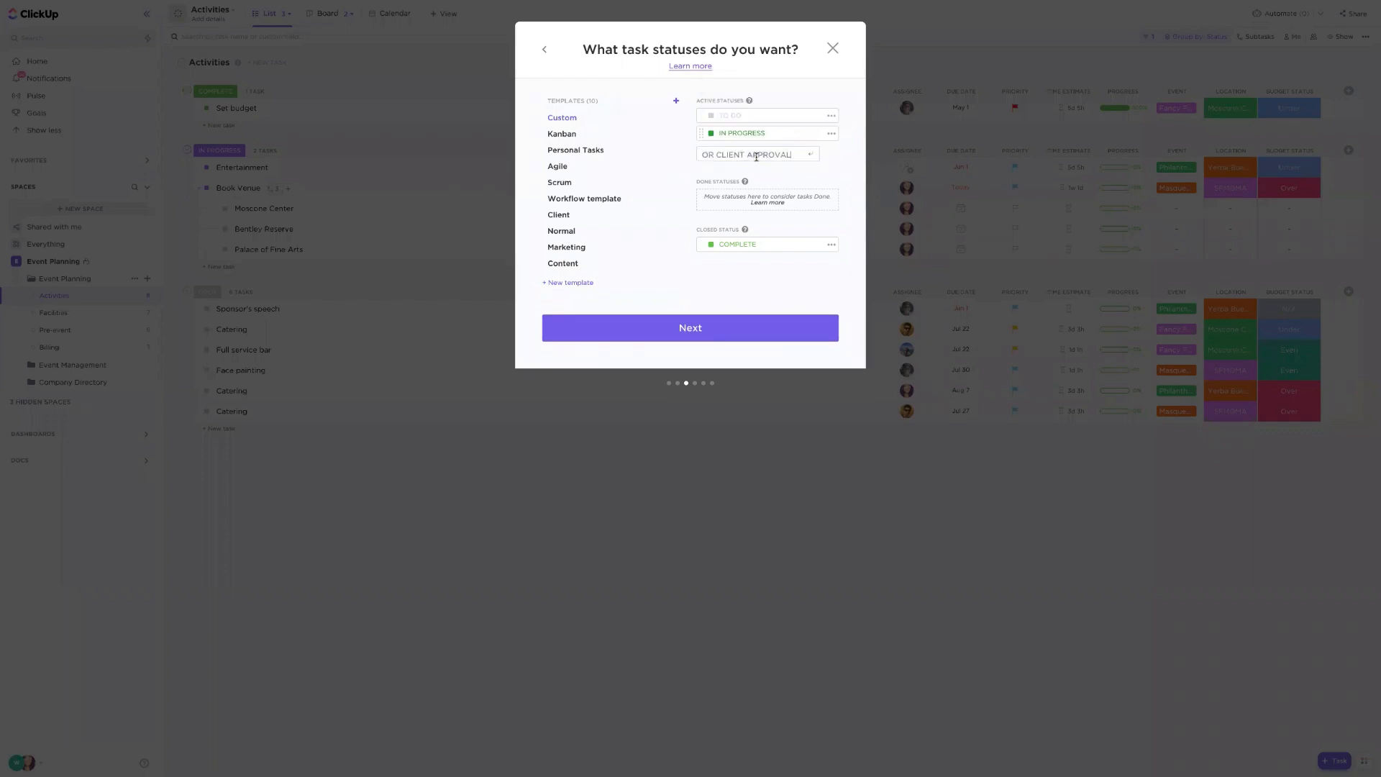
key("Return")
key("BackSpace")
key("BackSpace")
key("BackSpace")
key("BackSpace")
key("BackSpace")
key("BackSpace")
key("BackSpace")
key("BackSpace")
key("BackSpace")
key("BackSpace")
key("BackSpace")
key("BackSpace")
type("APPROVAL")
key("Return")
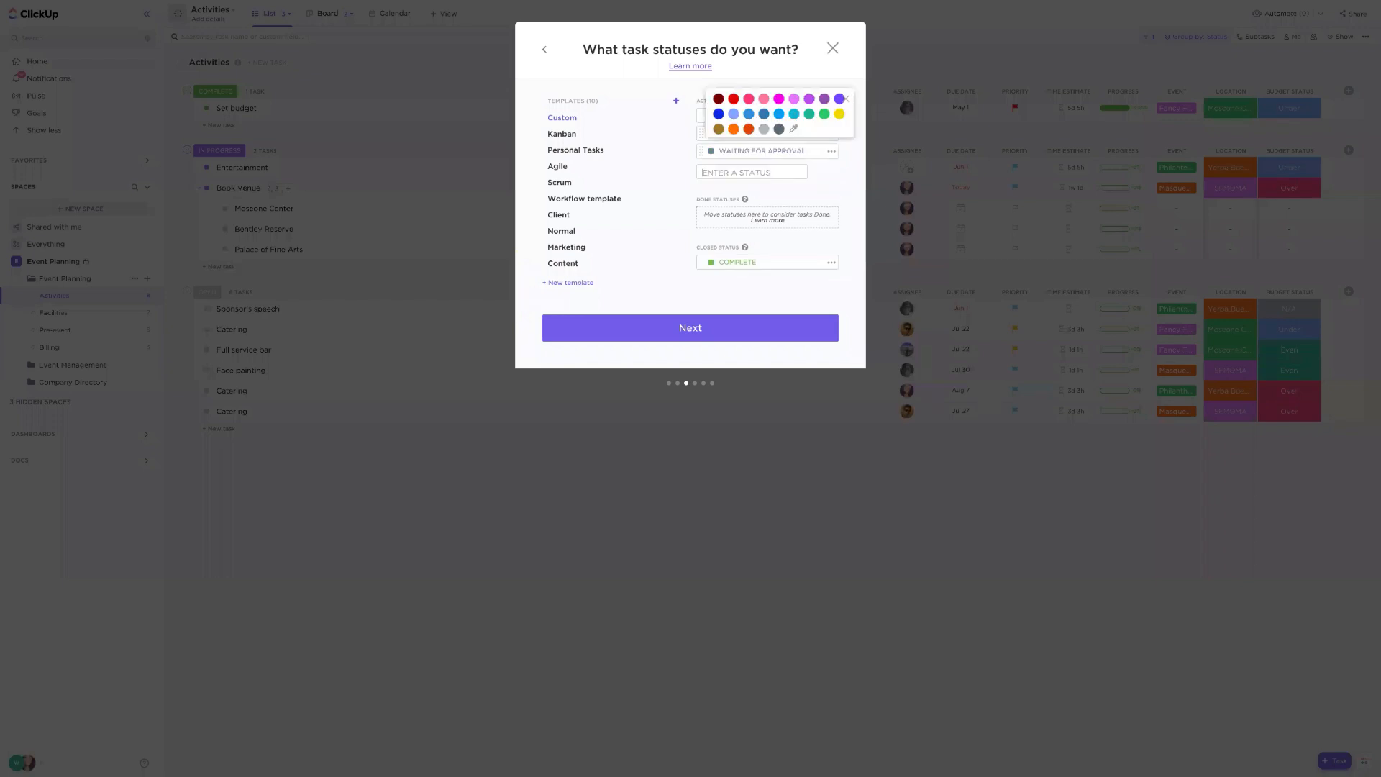
- Colour the WAITING FOR APPROVAL status red and move it into the done statuses
left_click(749, 128)
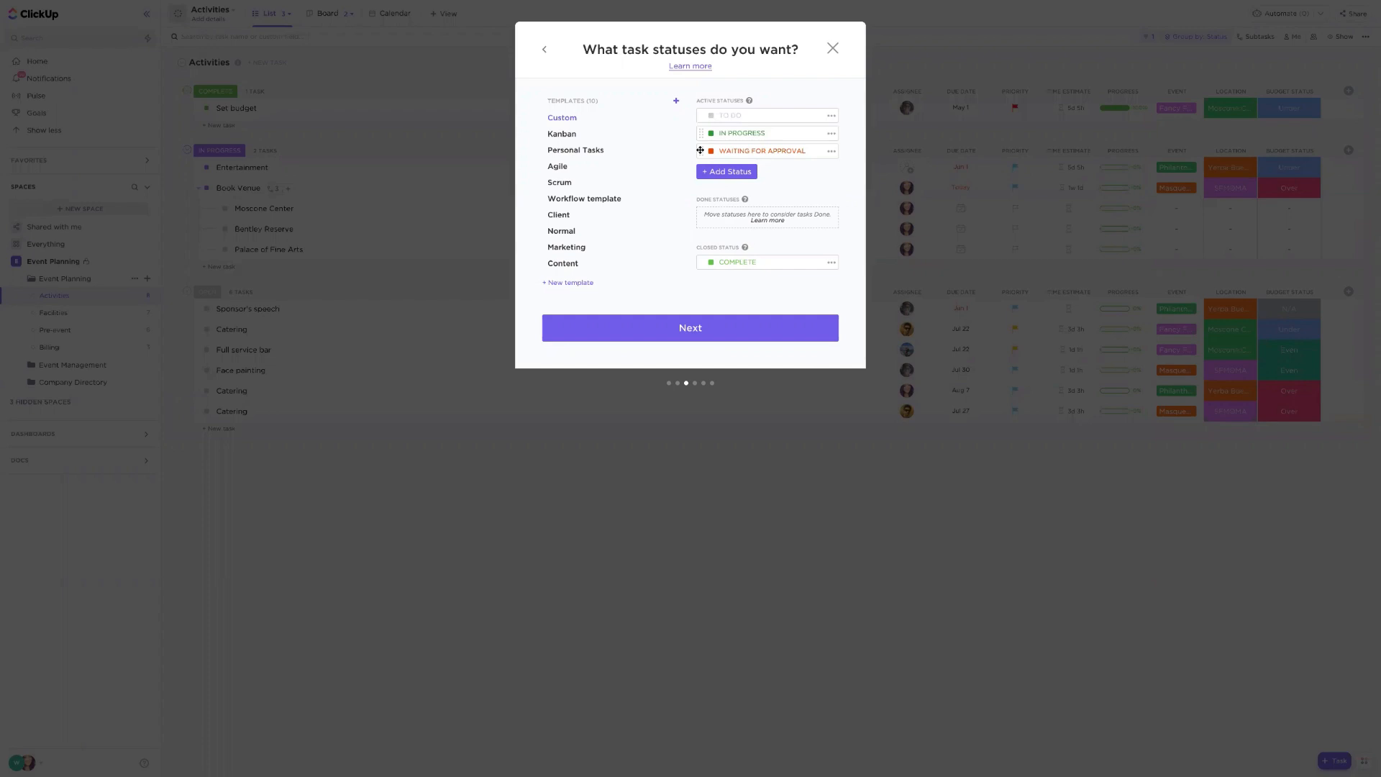
left_click_drag(700, 150, 710, 199)
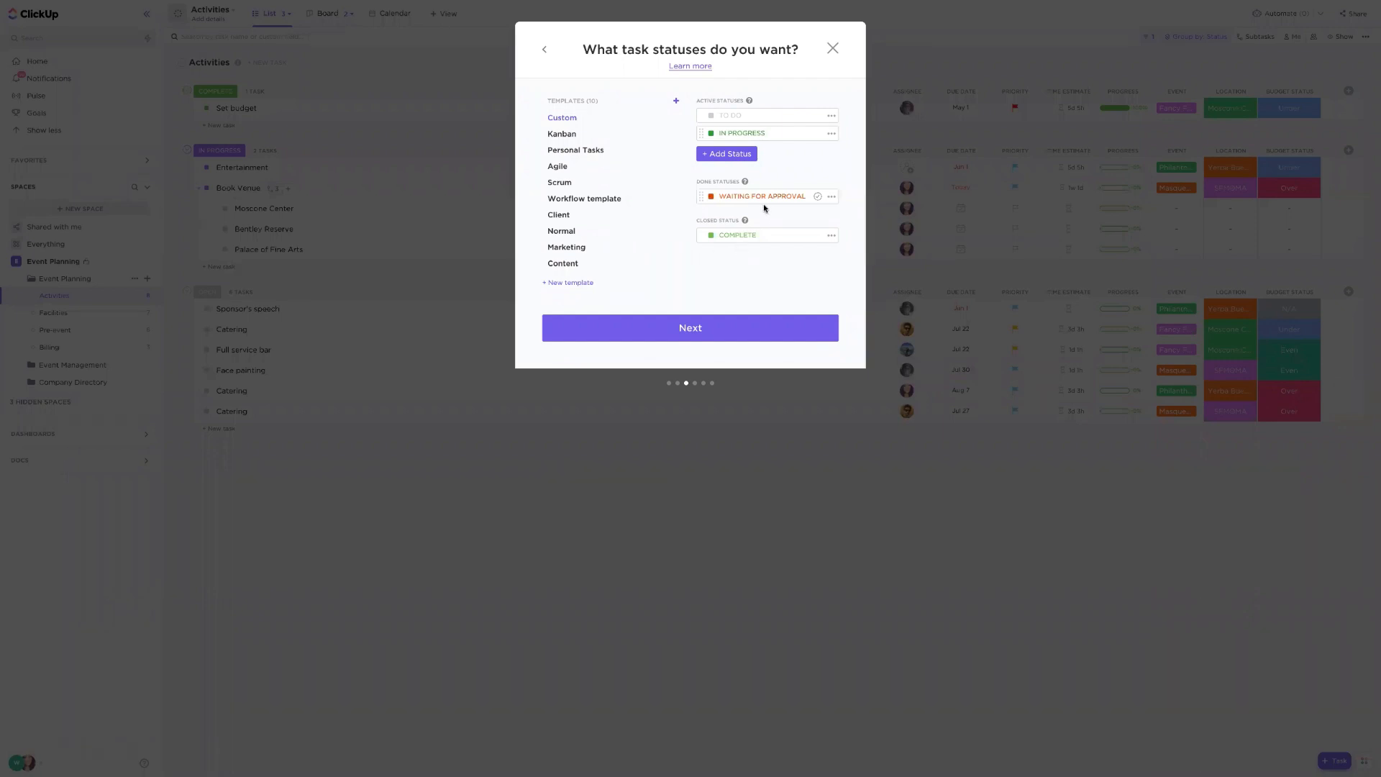
left_click(731, 332)
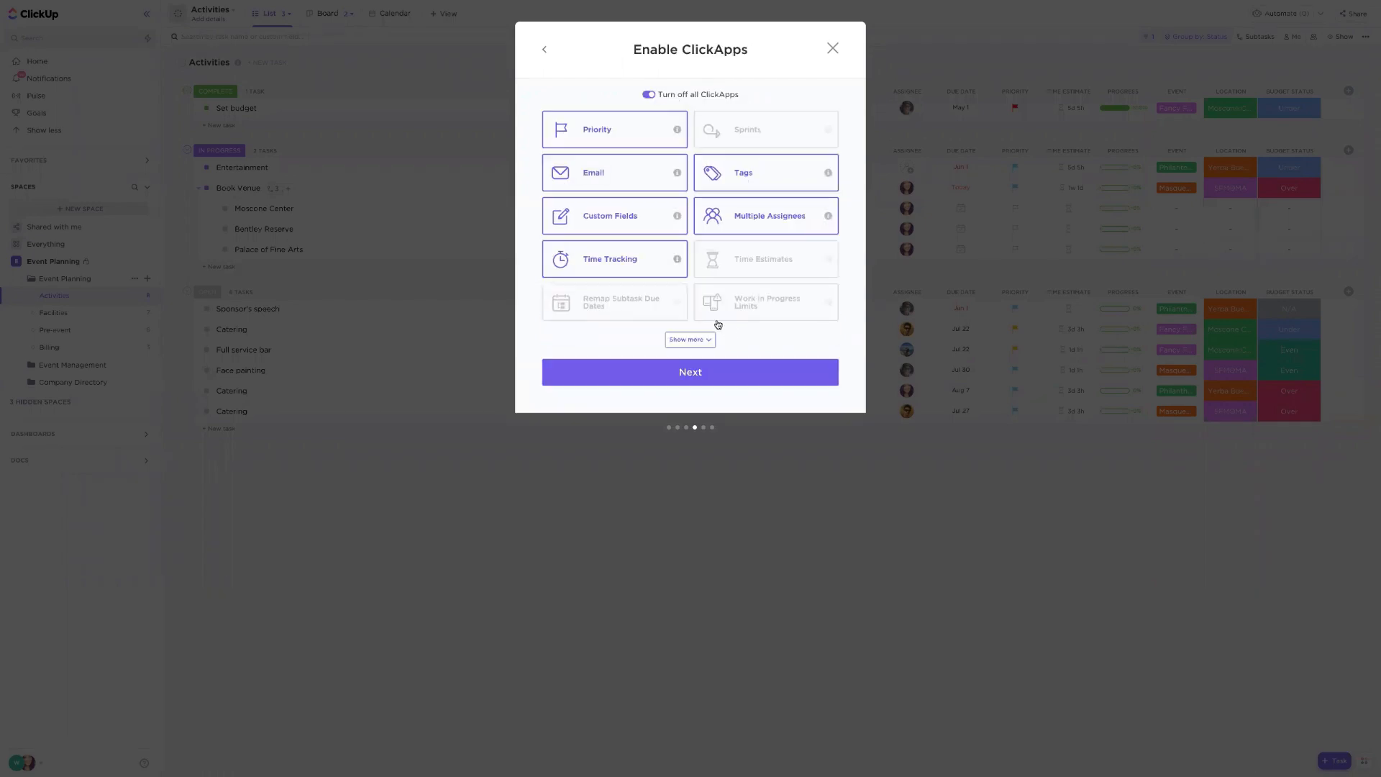
- Disable the Time Tracking ClickApp and enable Time Estimates, Milestones and Reschedule Dependencies
left_click(708, 336)
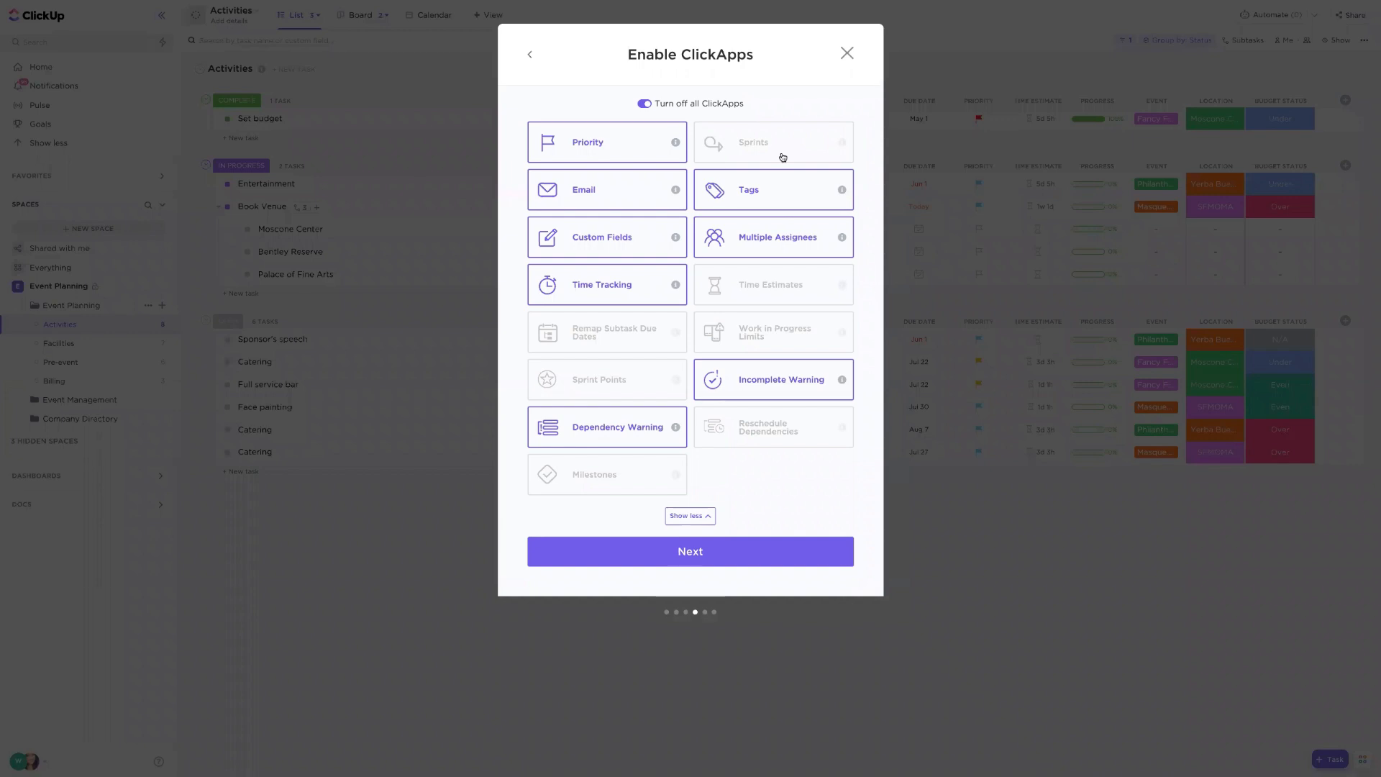
left_click(610, 303)
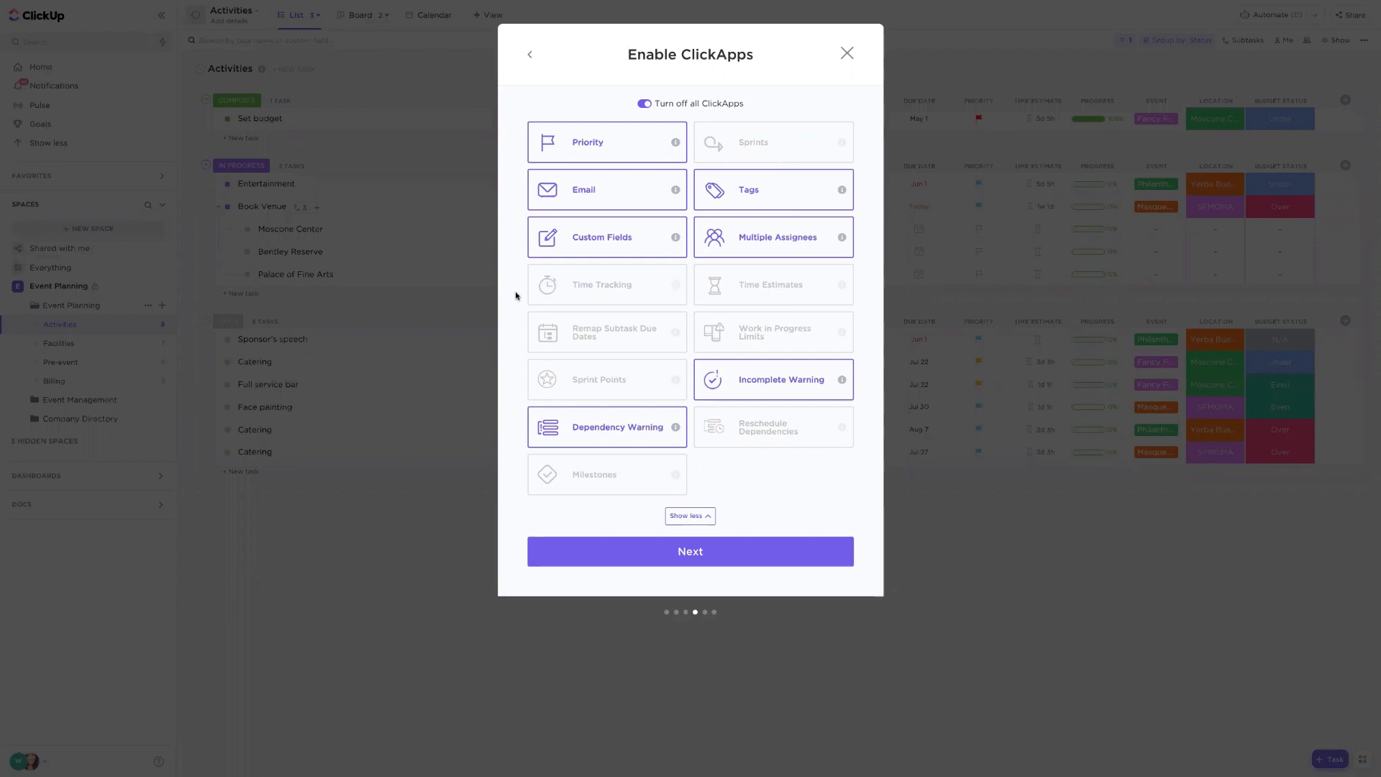
mouse_move(622, 204)
left_click(771, 283)
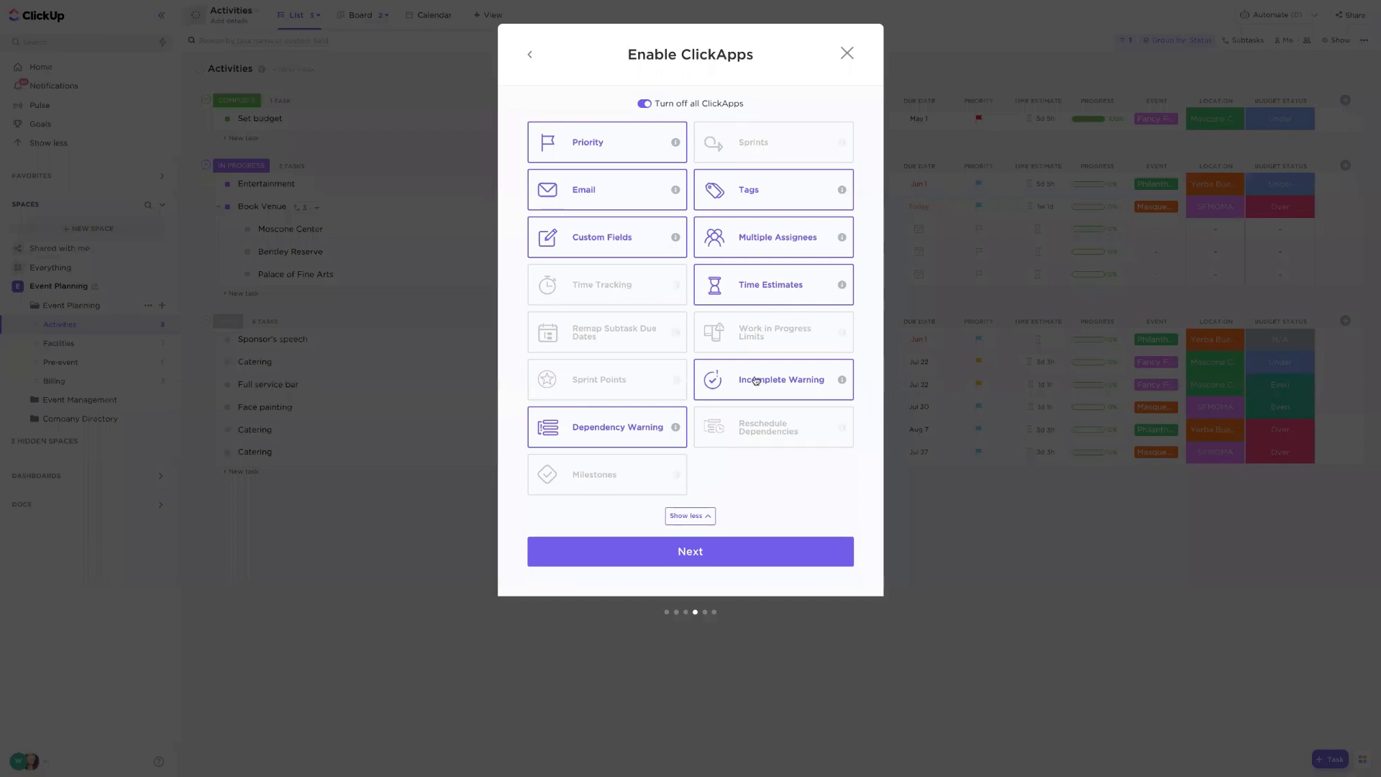
left_click(595, 489)
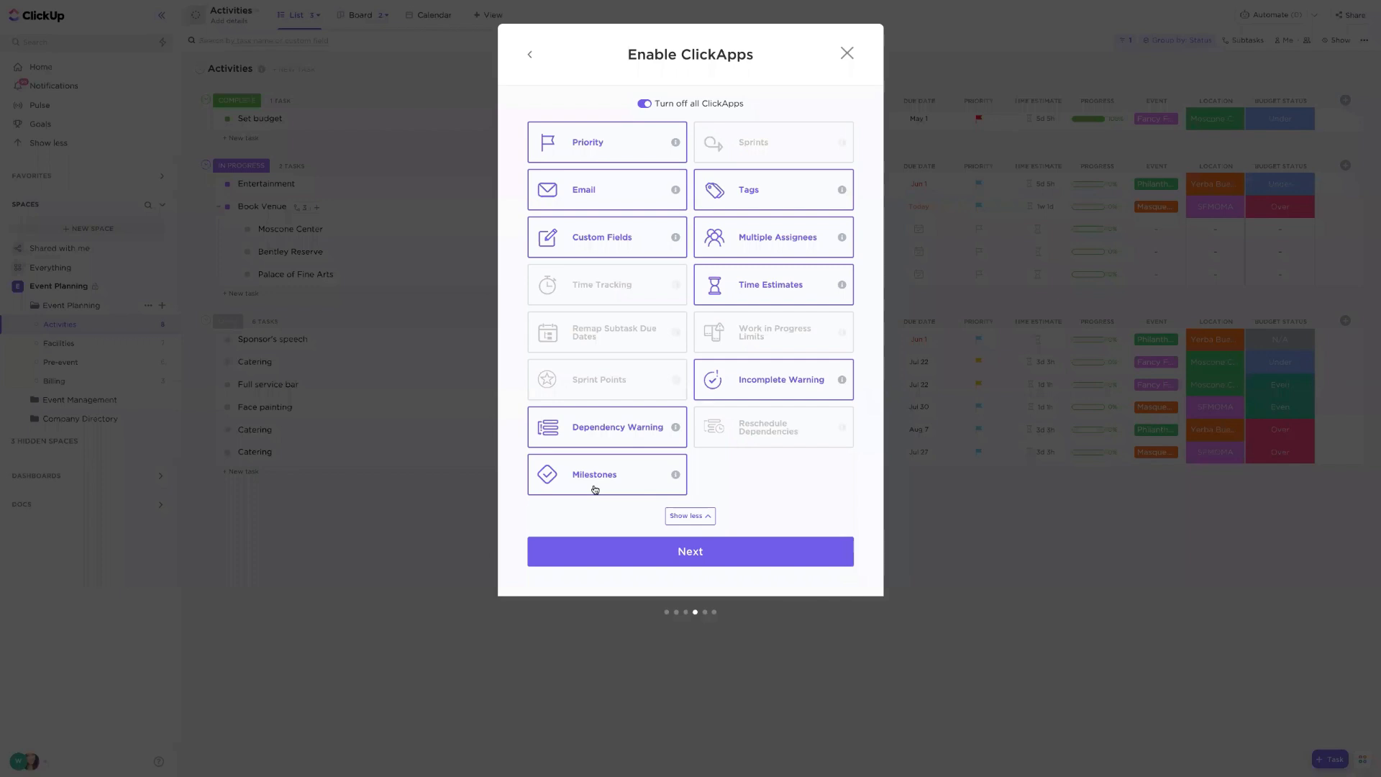
left_click(779, 438)
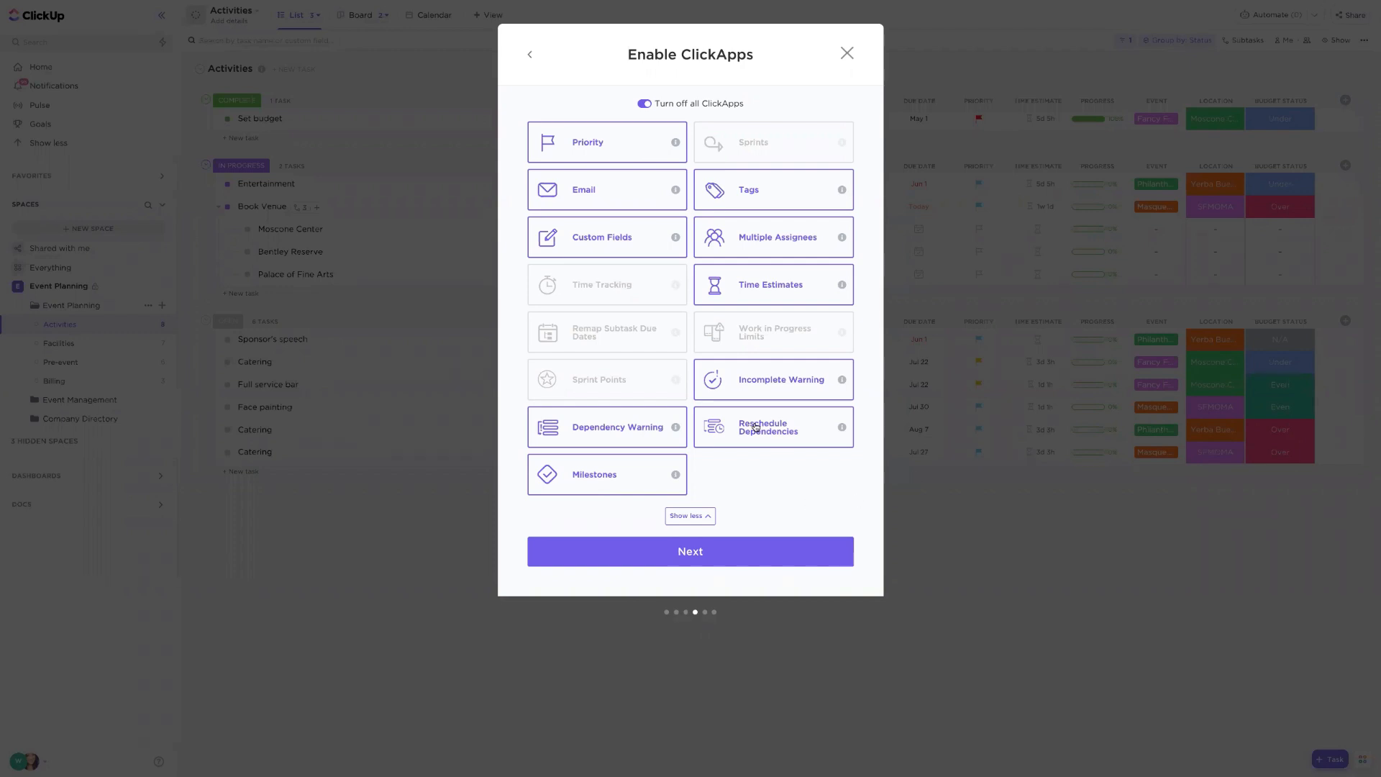
left_click(734, 561)
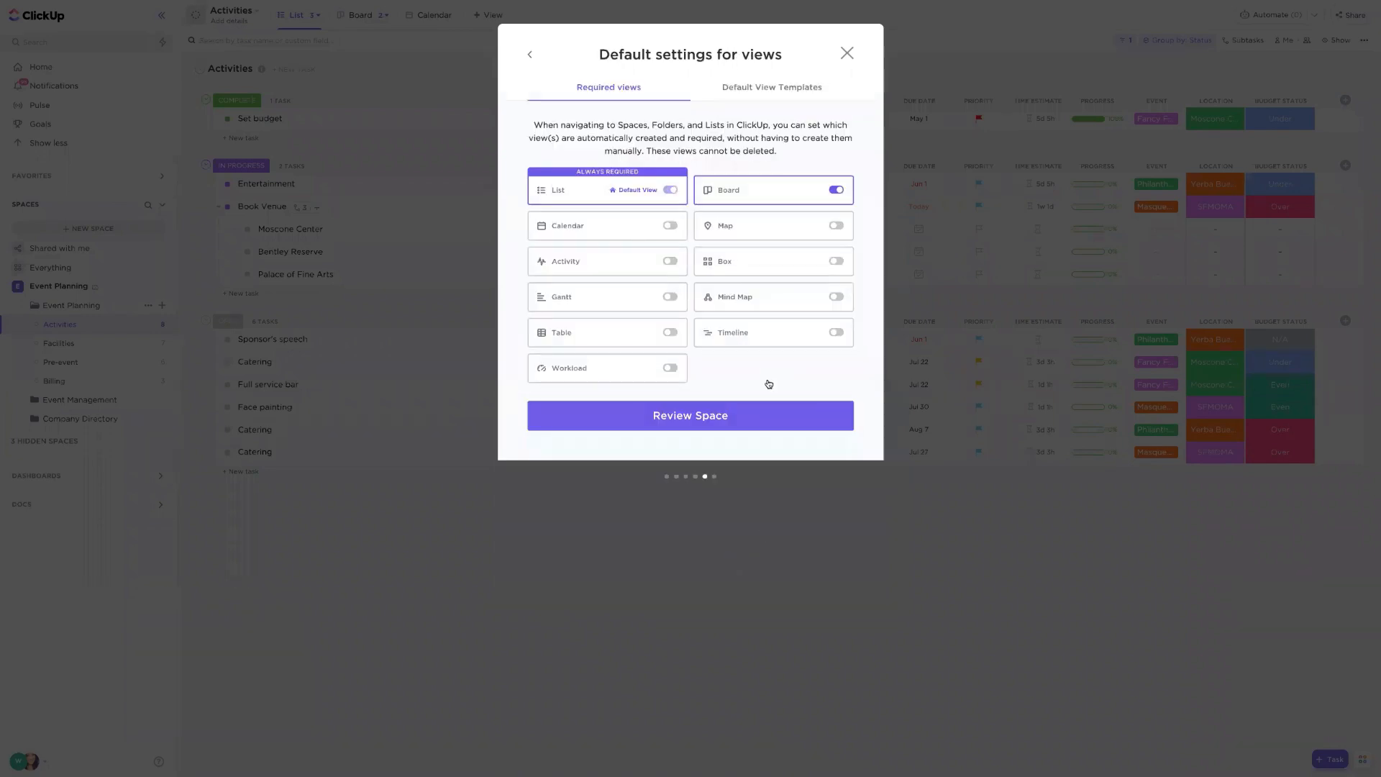
- Keep the default List and Board views and create the Events Space
left_click(816, 423)
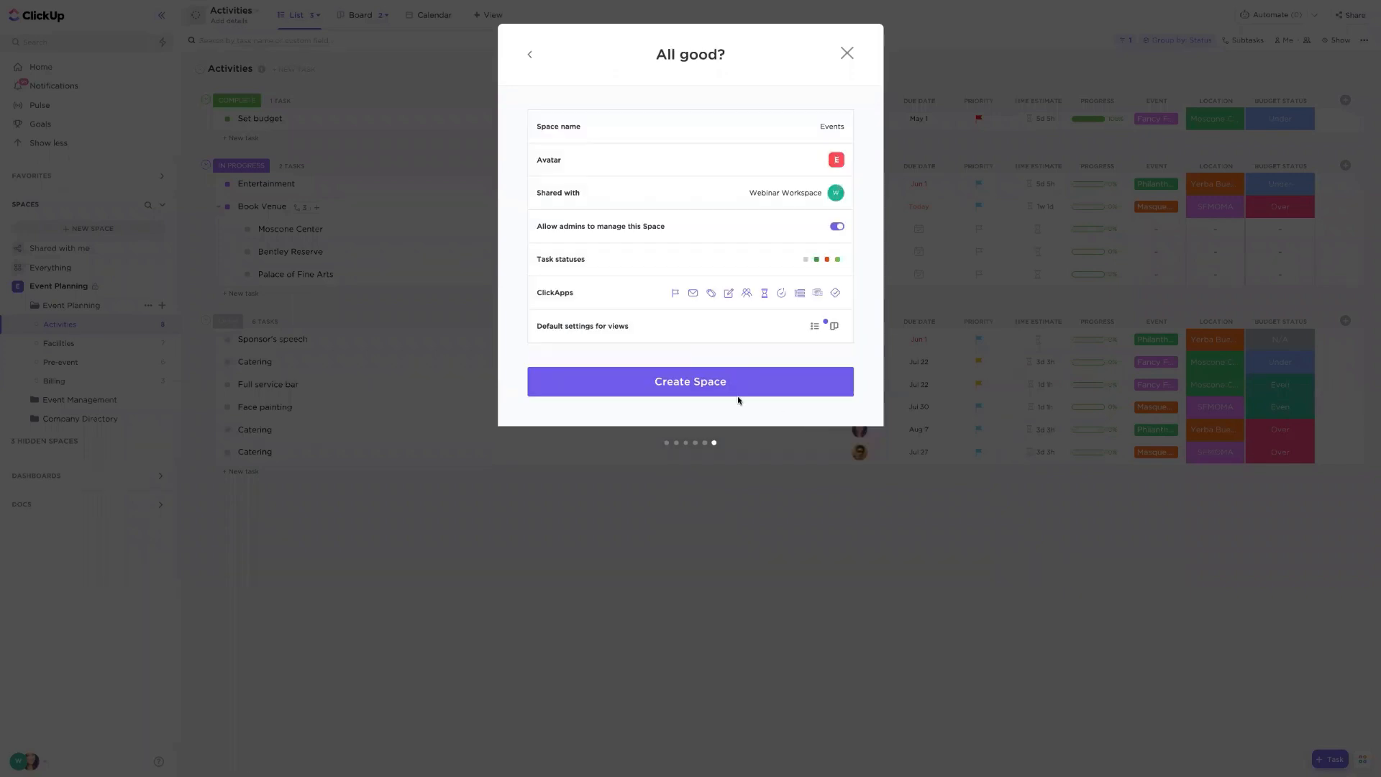
left_click(726, 382)
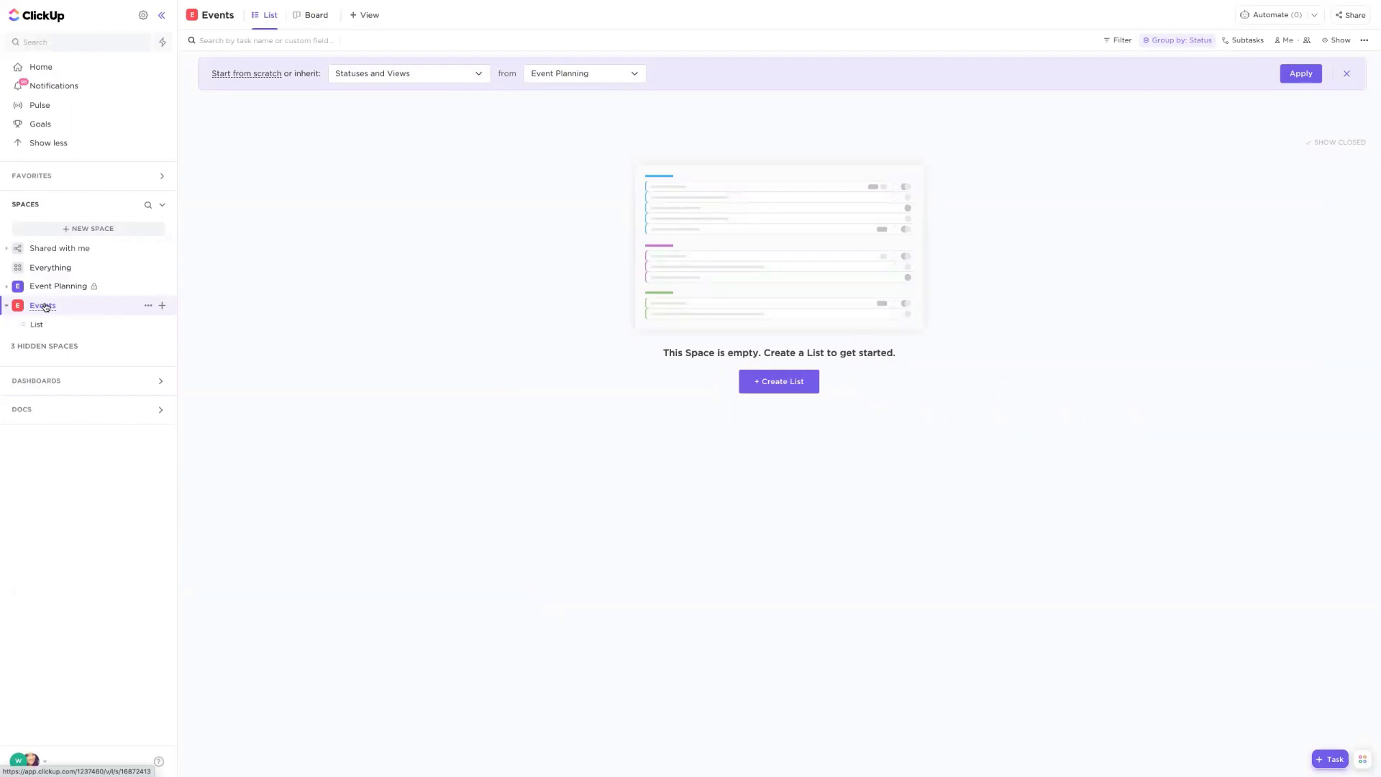
- Browse the Community template library for the Events Space, filtered to the Events use case
left_click(162, 307)
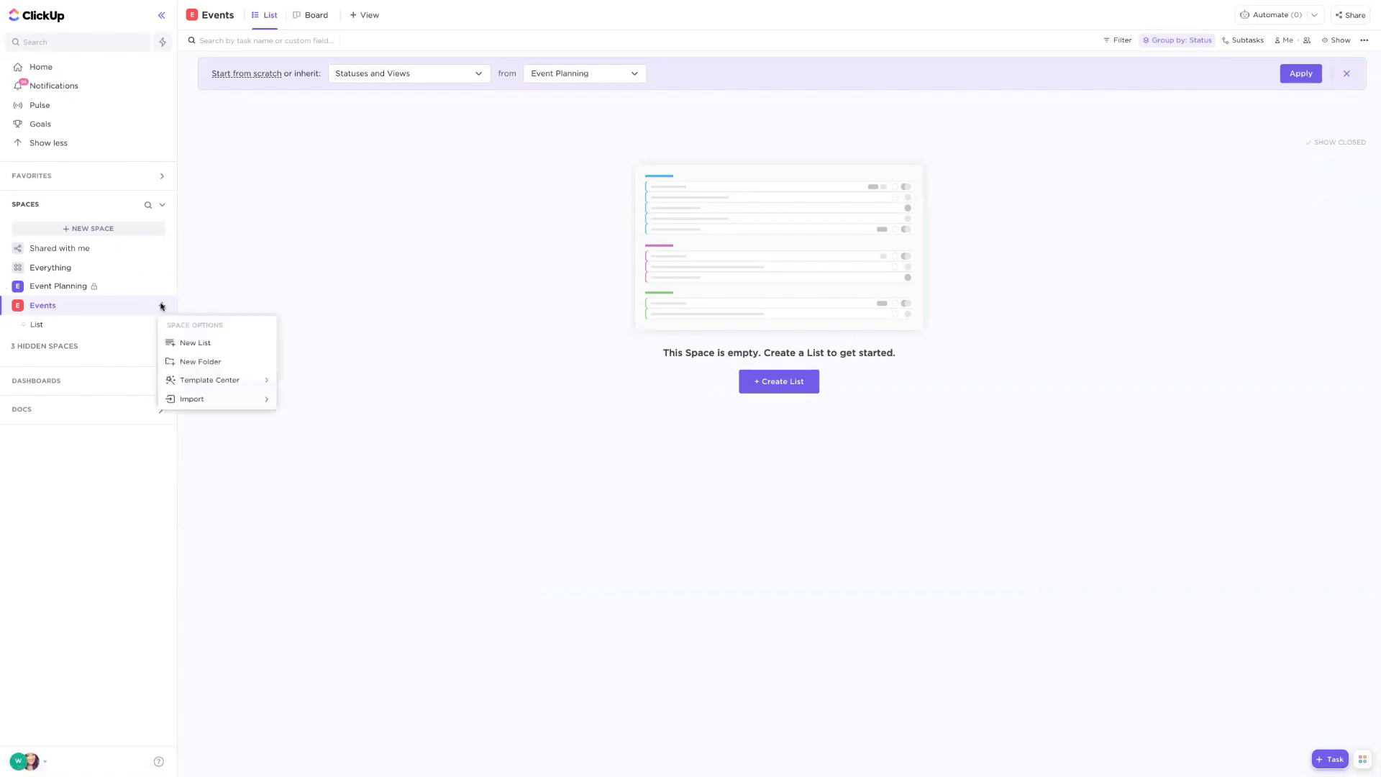
mouse_move(205, 382)
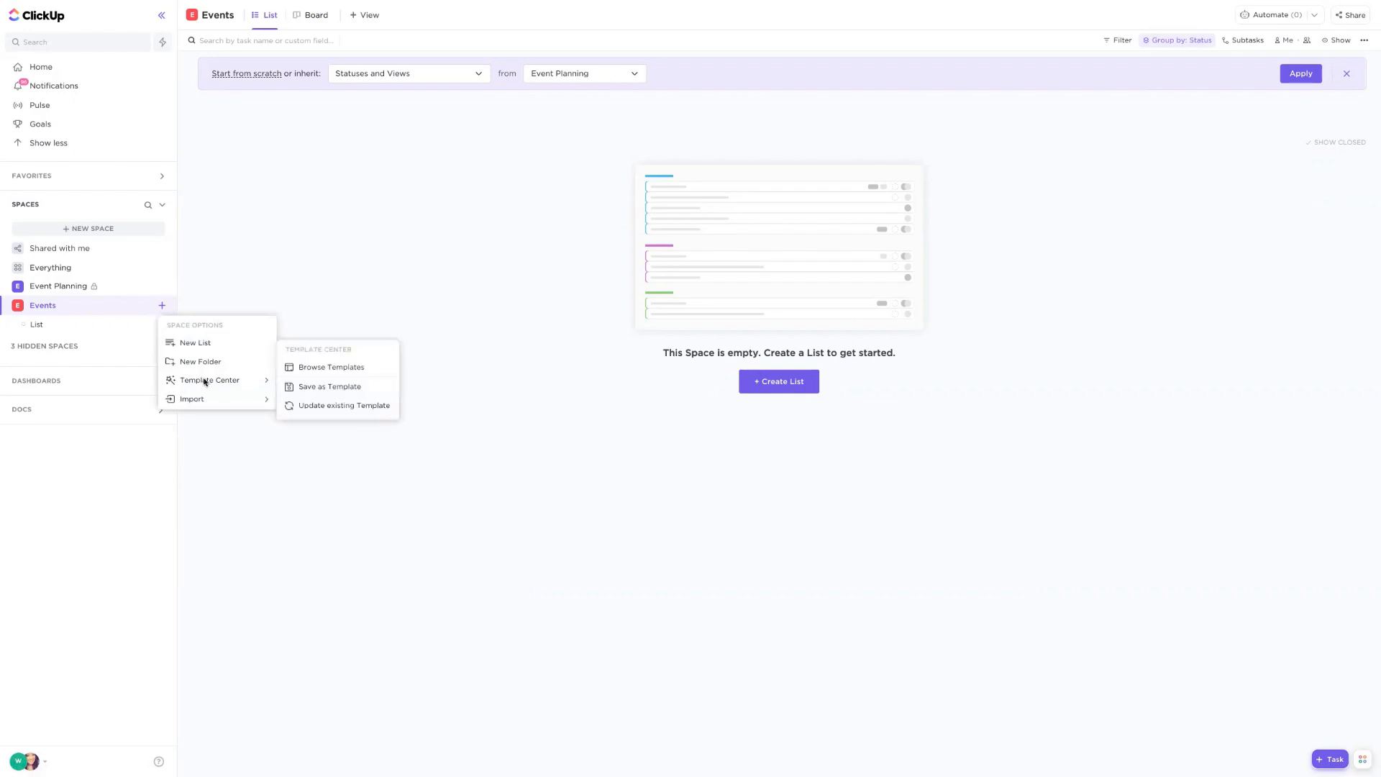
left_click(347, 369)
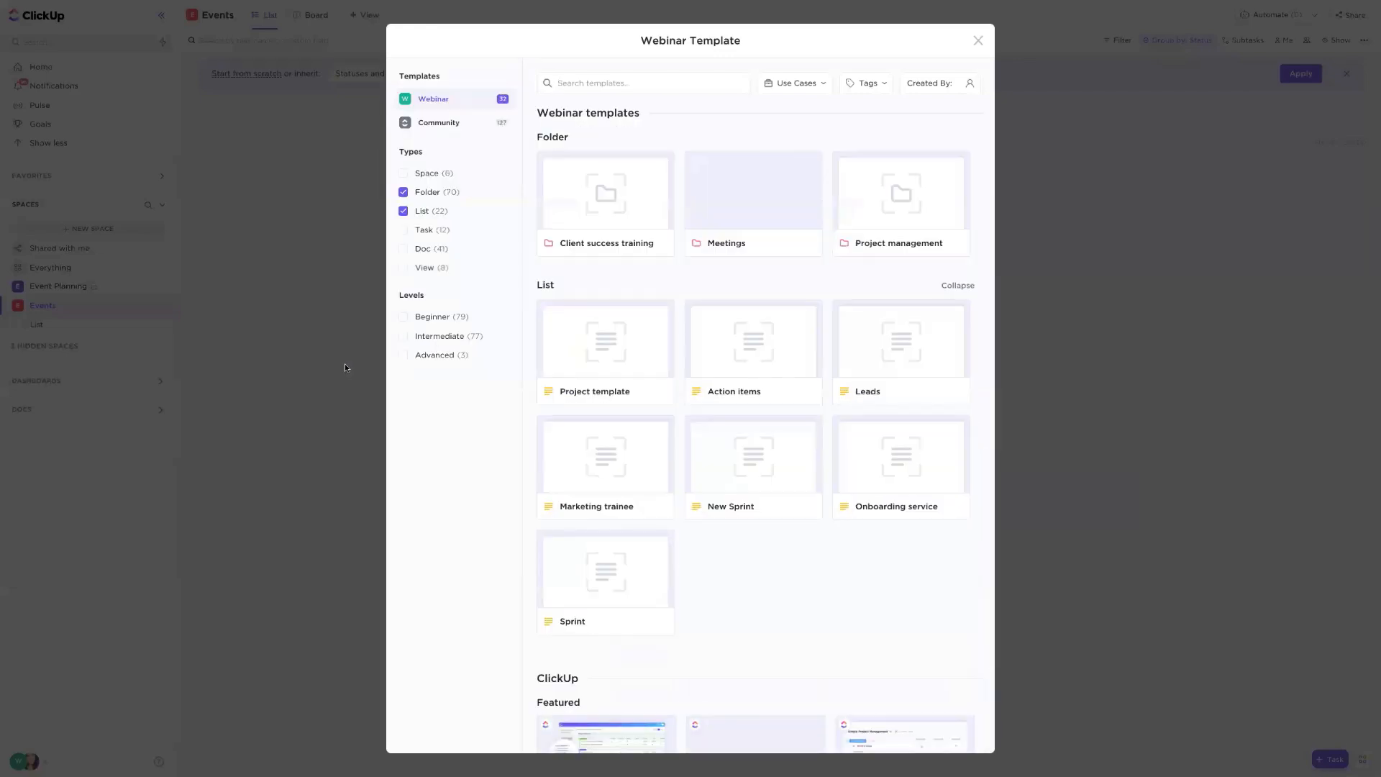
left_click(447, 128)
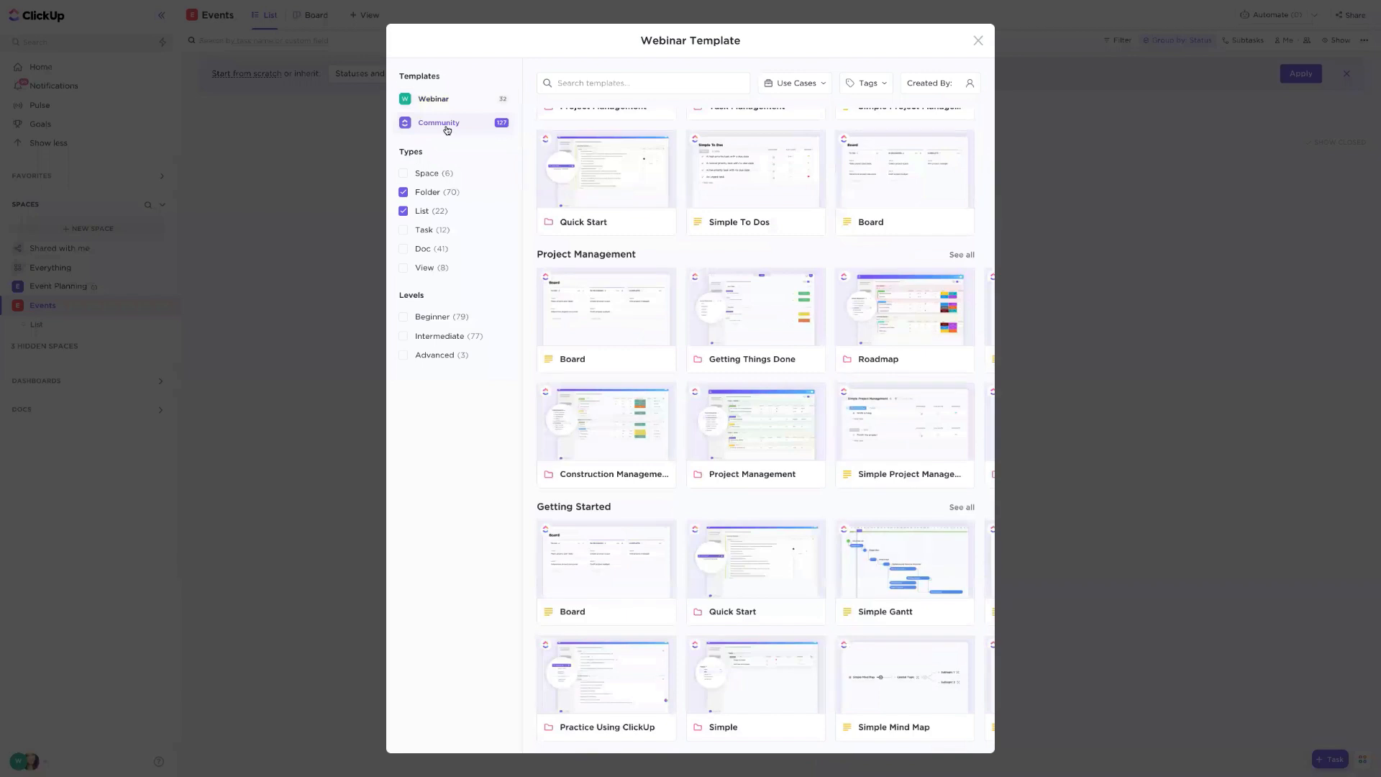
left_click(794, 85)
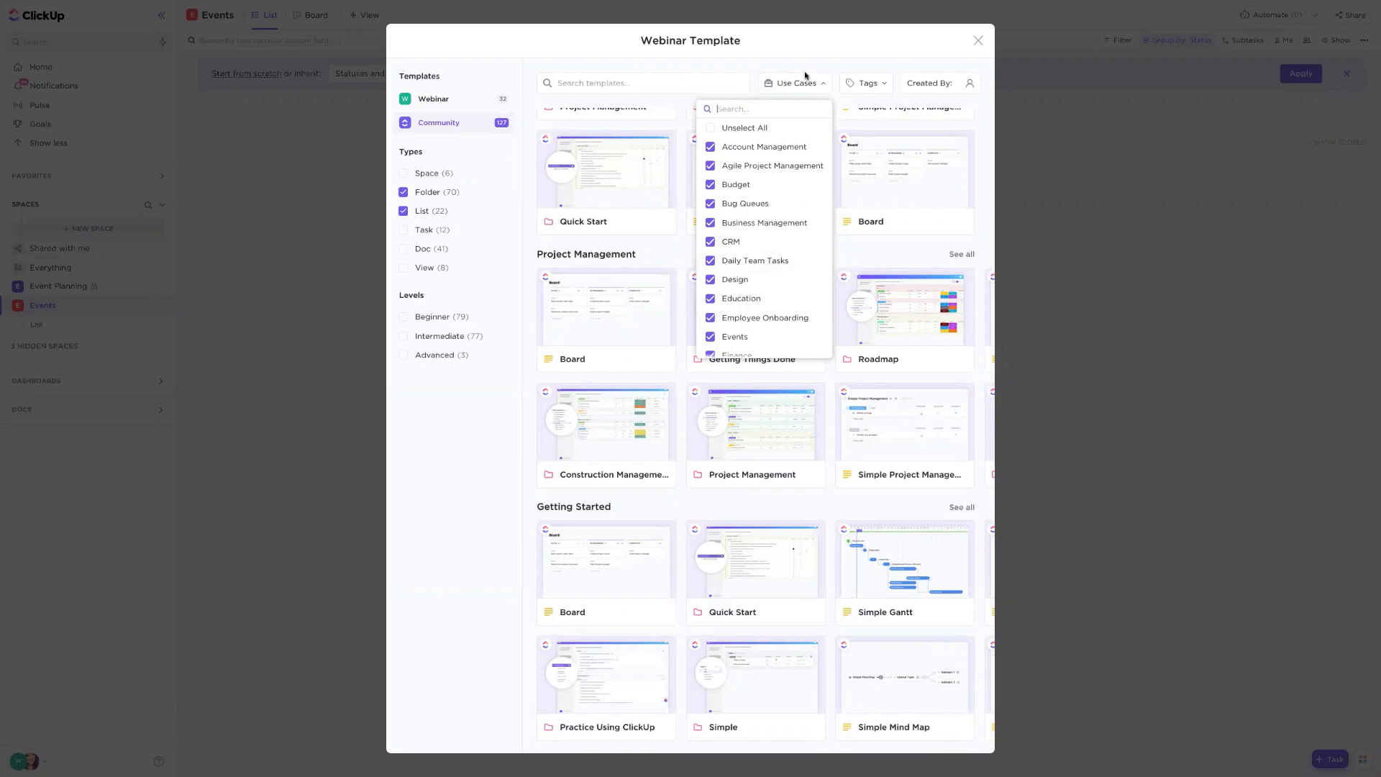
left_click(748, 138)
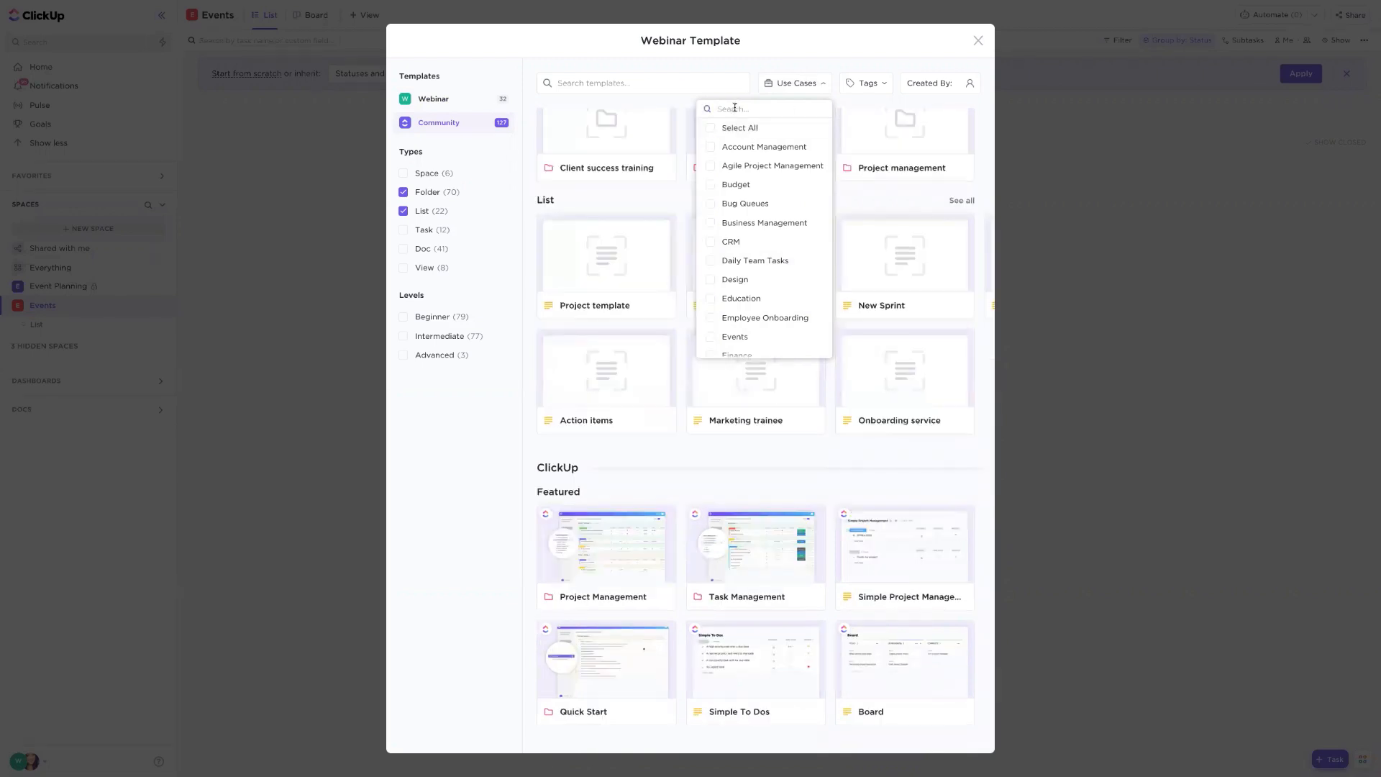
type("event")
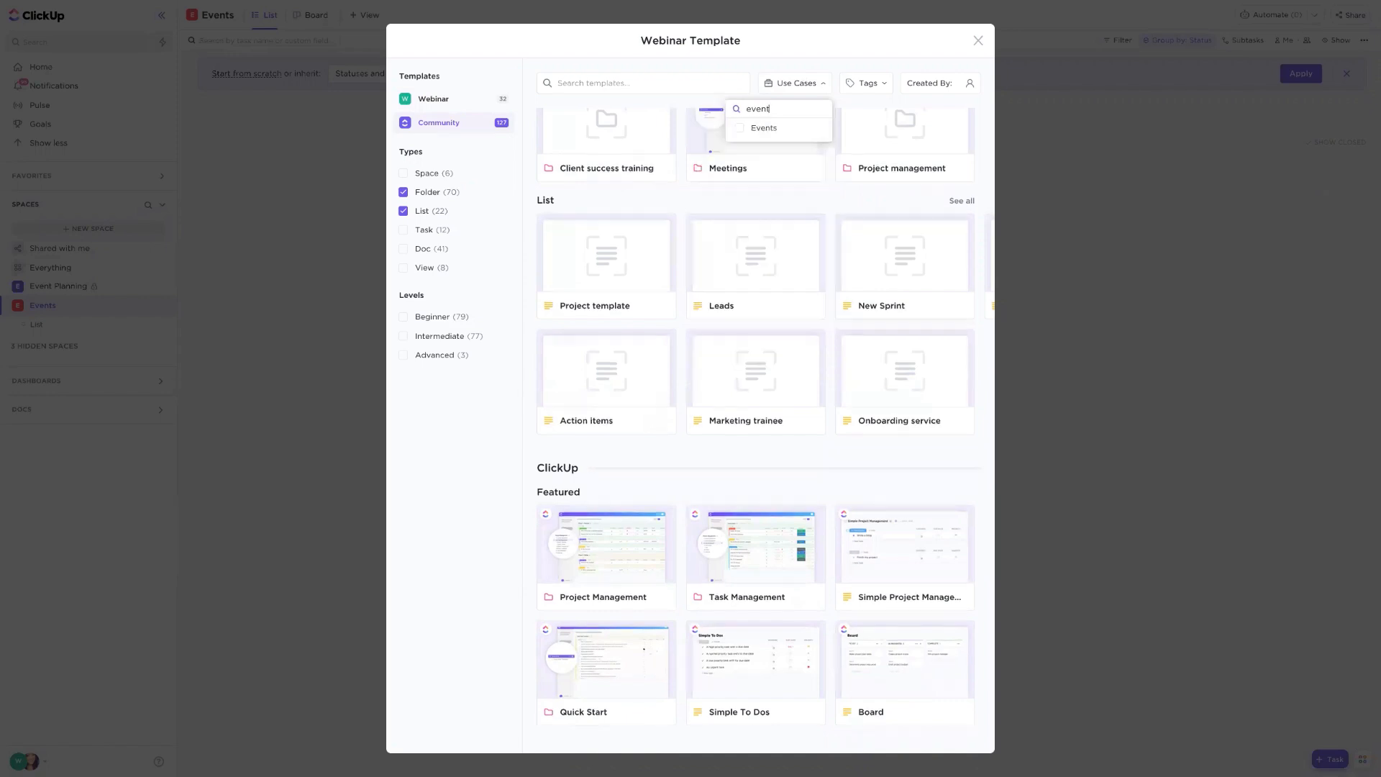
left_click(757, 128)
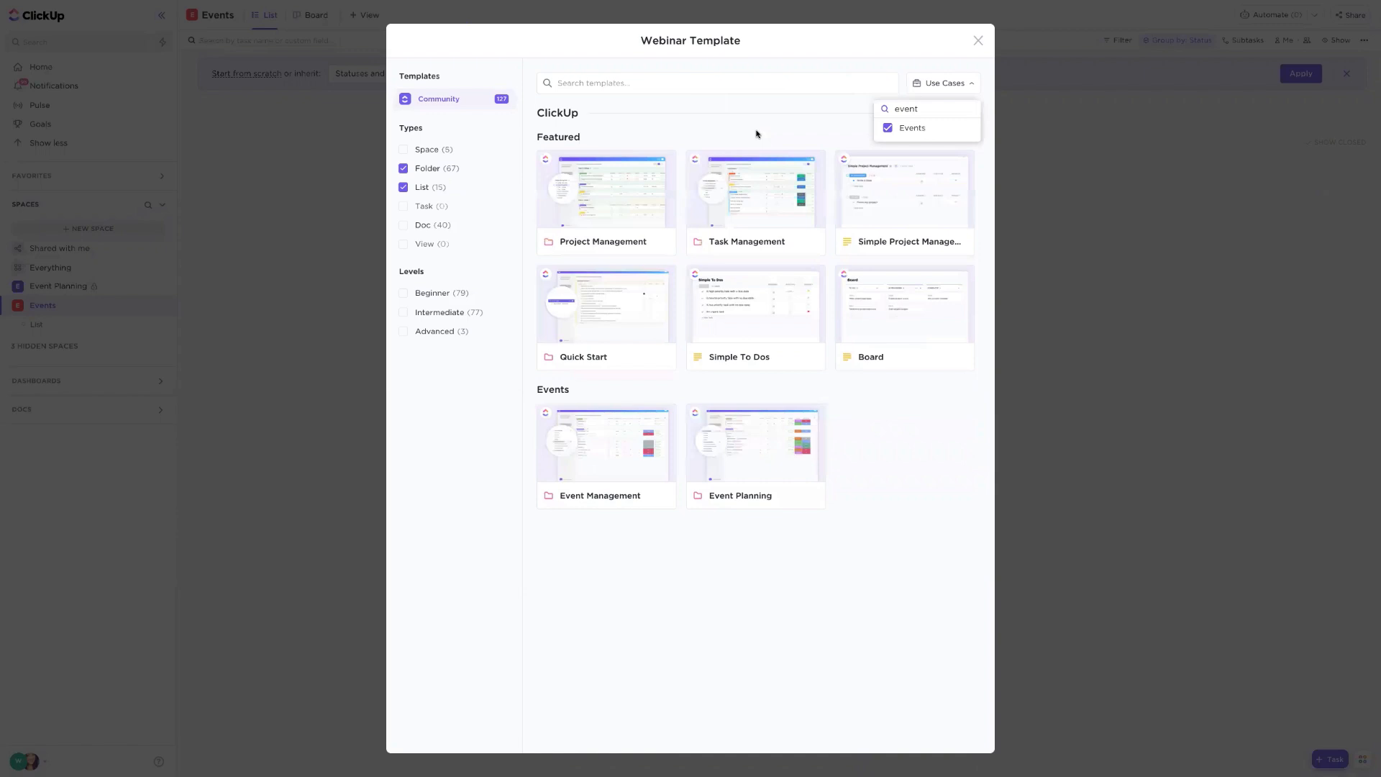
left_click(754, 126)
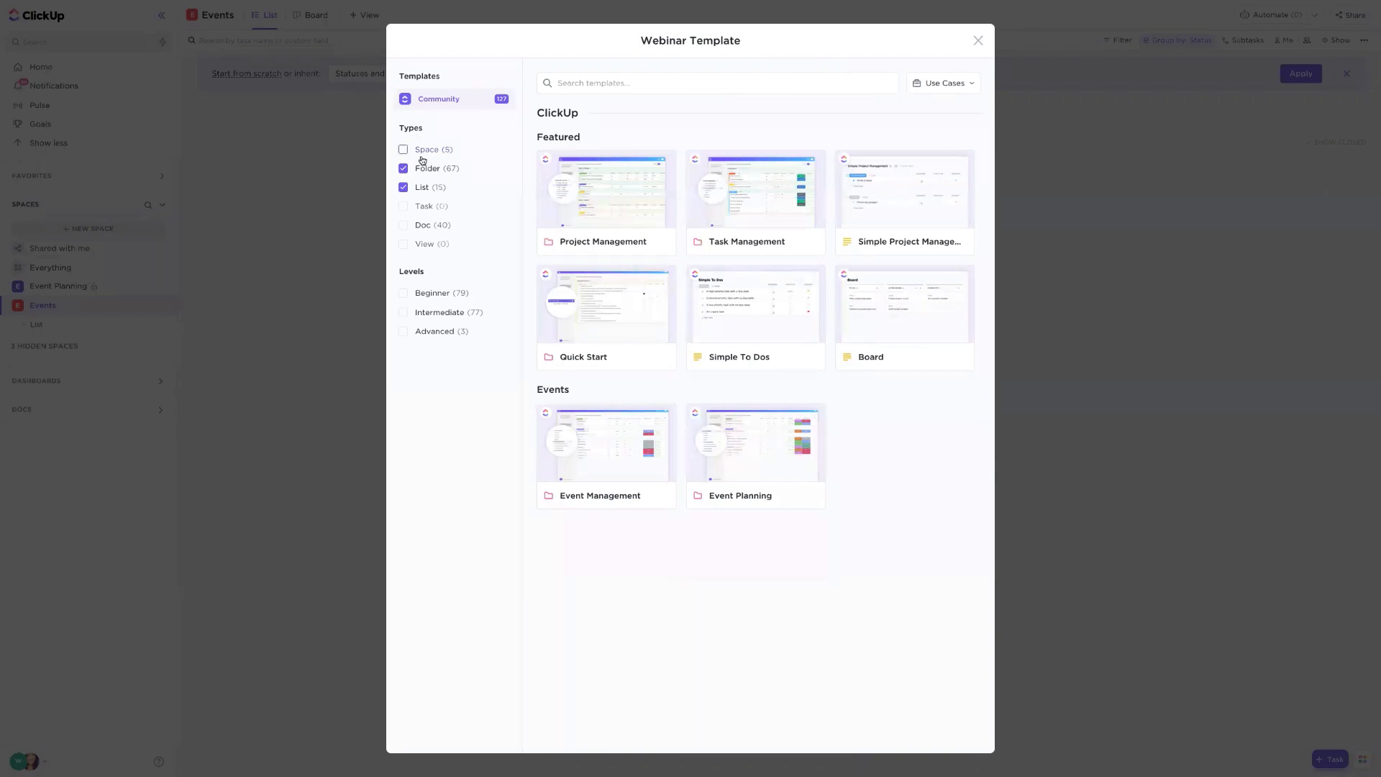
- Include Doc templates in the type filter and open the Events Planning doc template
left_click(404, 225)
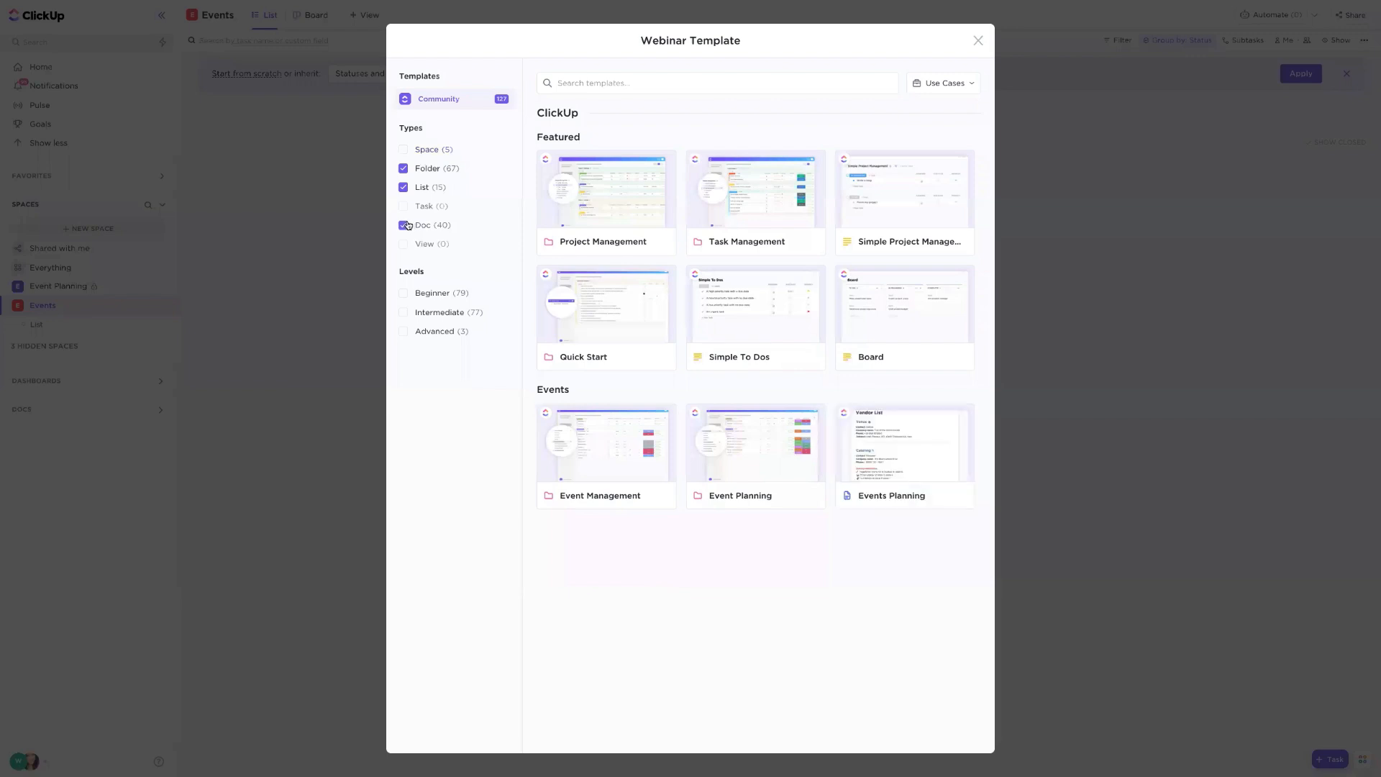
left_click(420, 151)
left_click(420, 153)
left_click(932, 471)
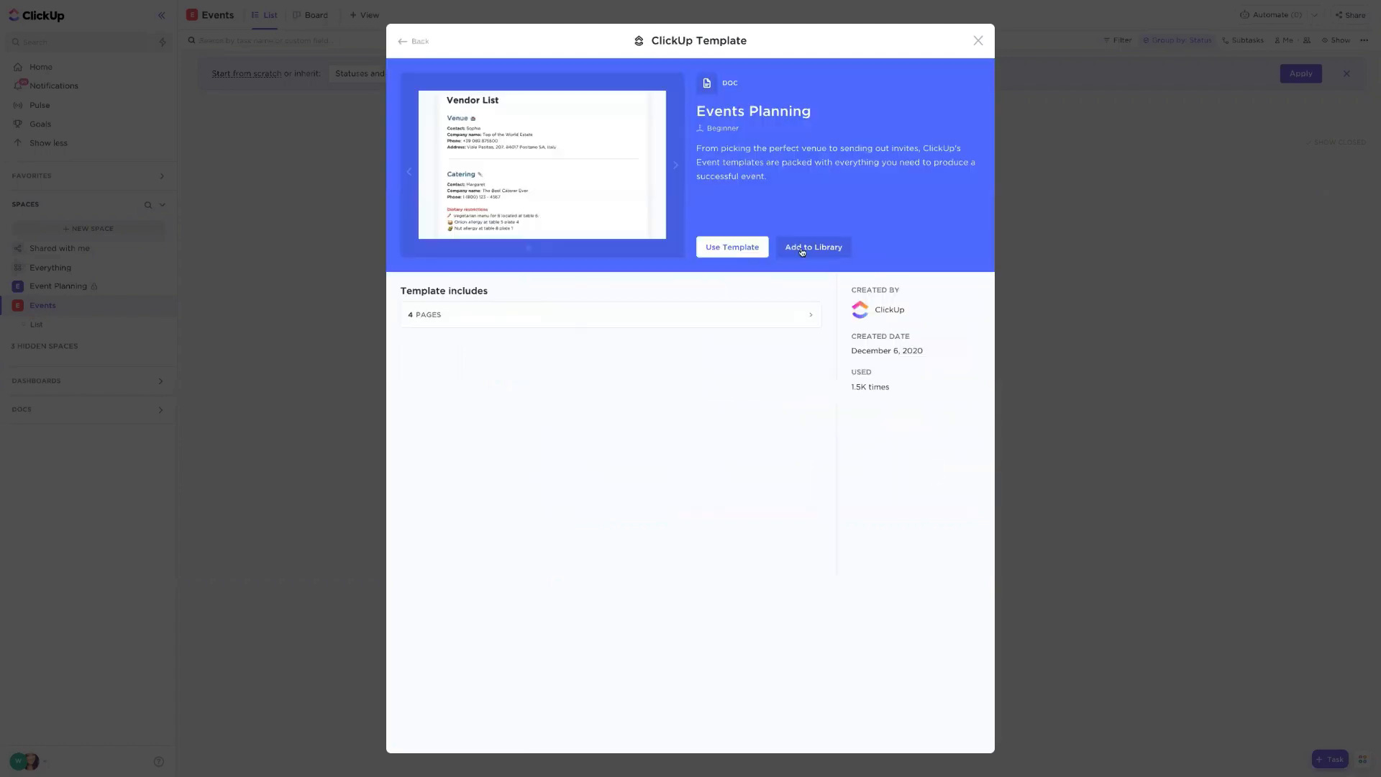
- Create a Doc named Events in the Events Space from the Events Planning template
left_click(738, 249)
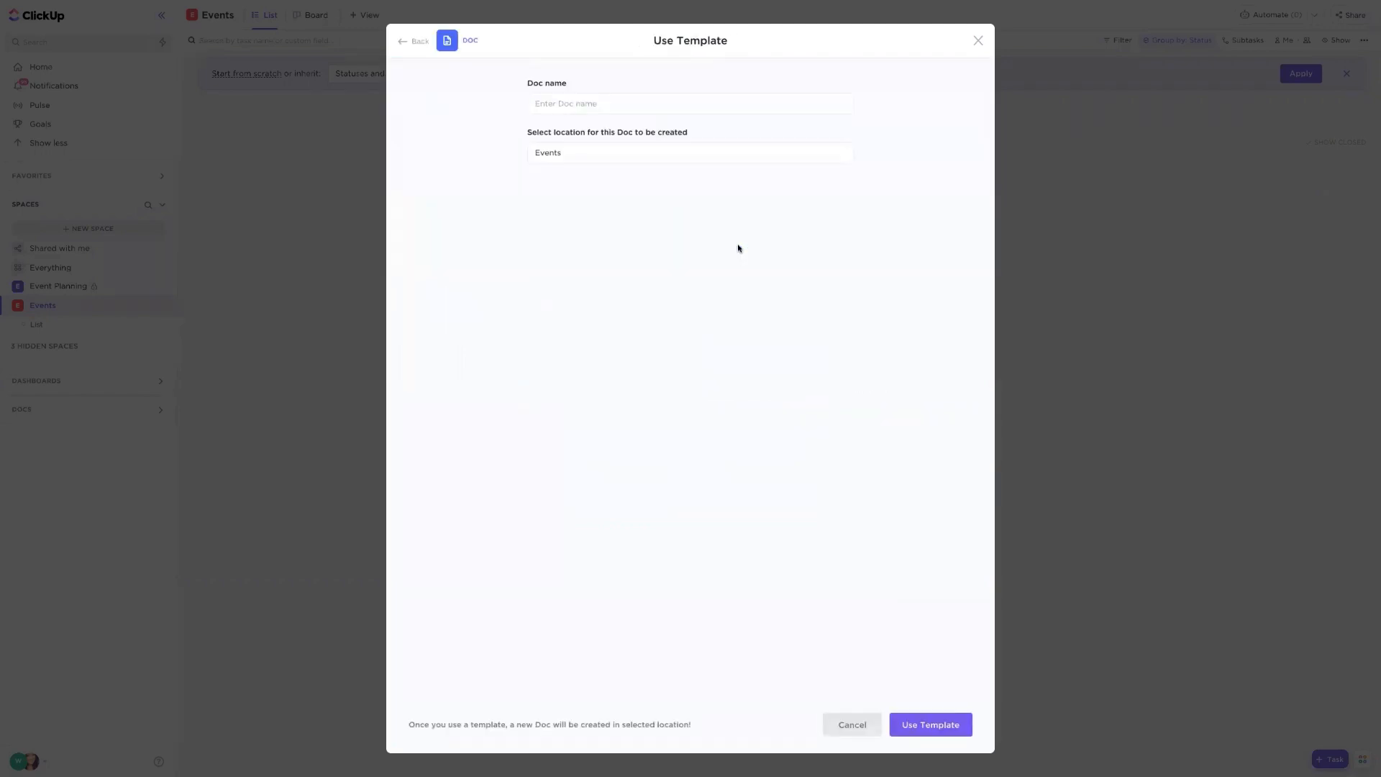
left_click(631, 102)
type("Events")
left_click(932, 725)
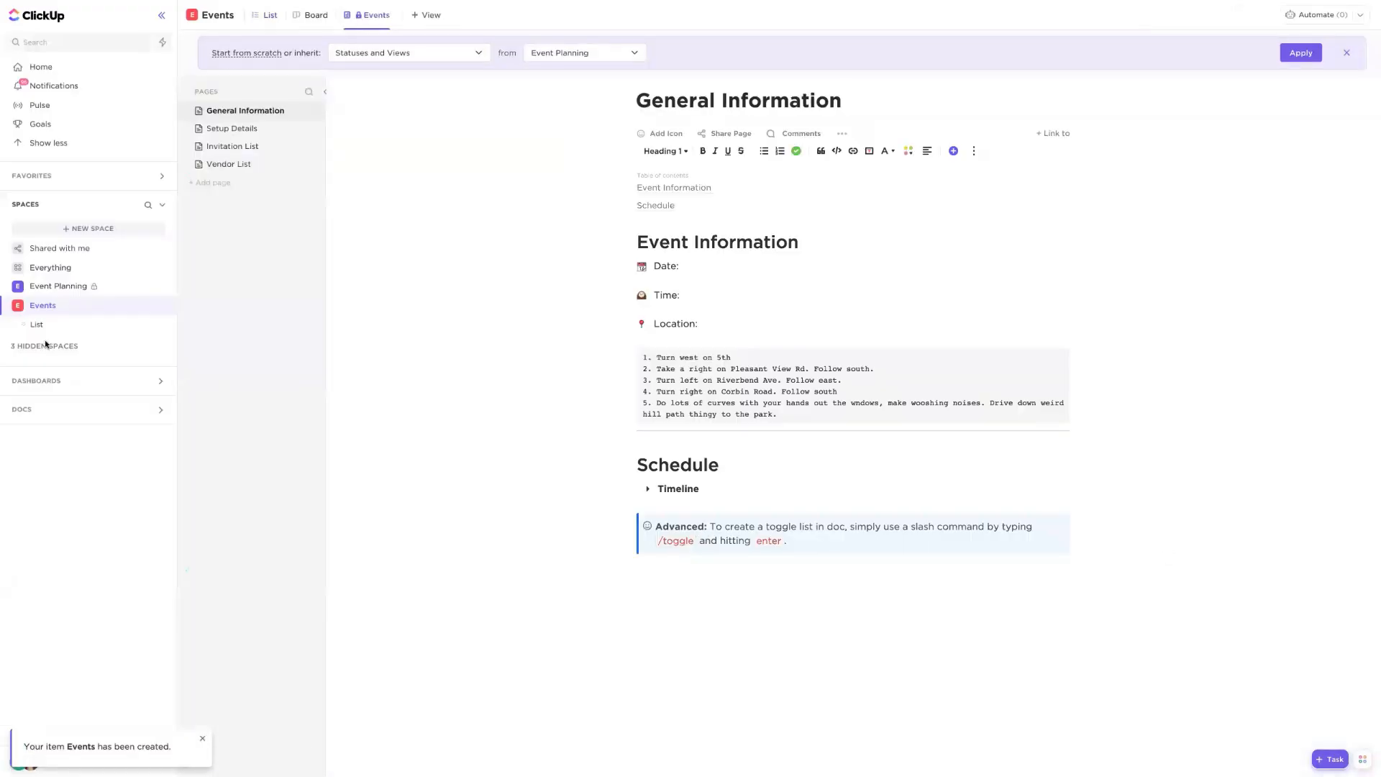
- Browse the Event Planning Space and the Event Management folder's task list, expanding the Book Venue subtasks
left_click(59, 288)
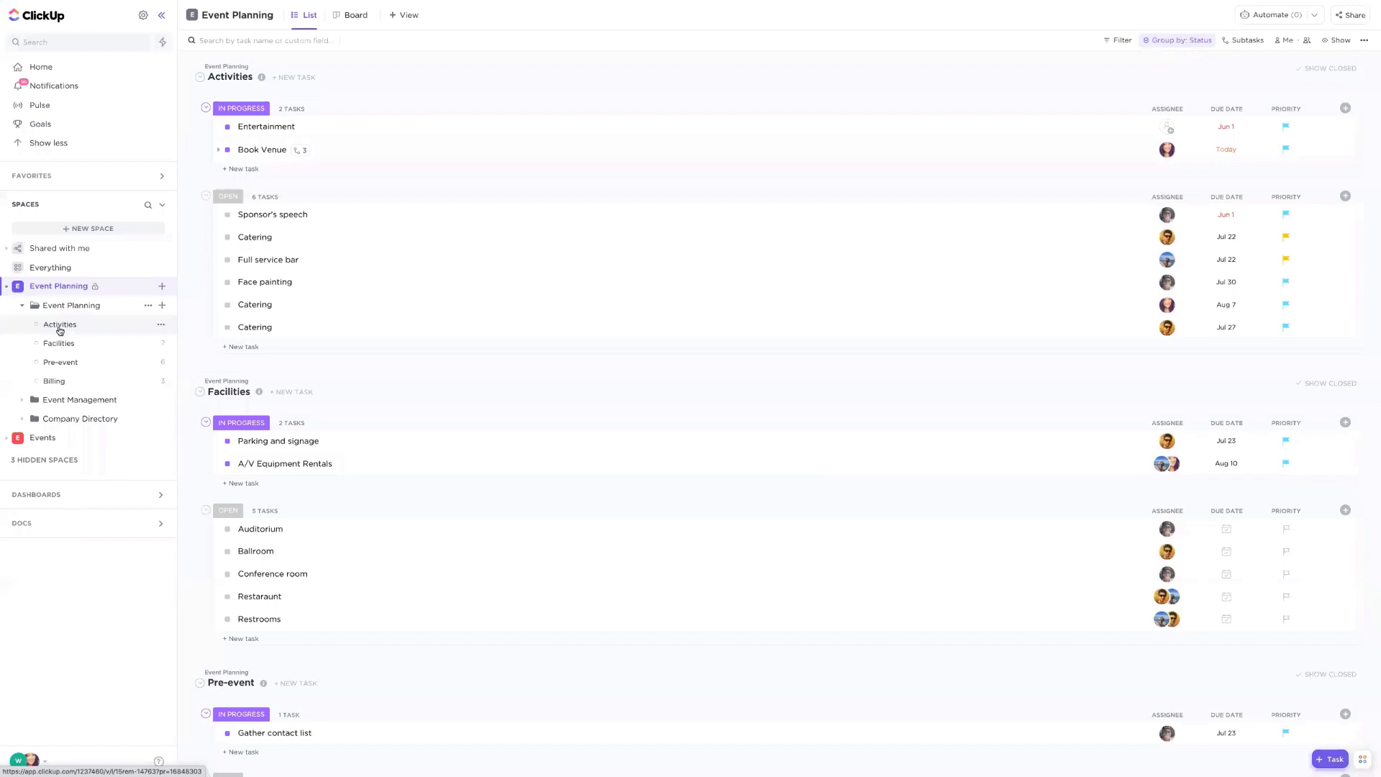
left_click(25, 401)
left_click(98, 401)
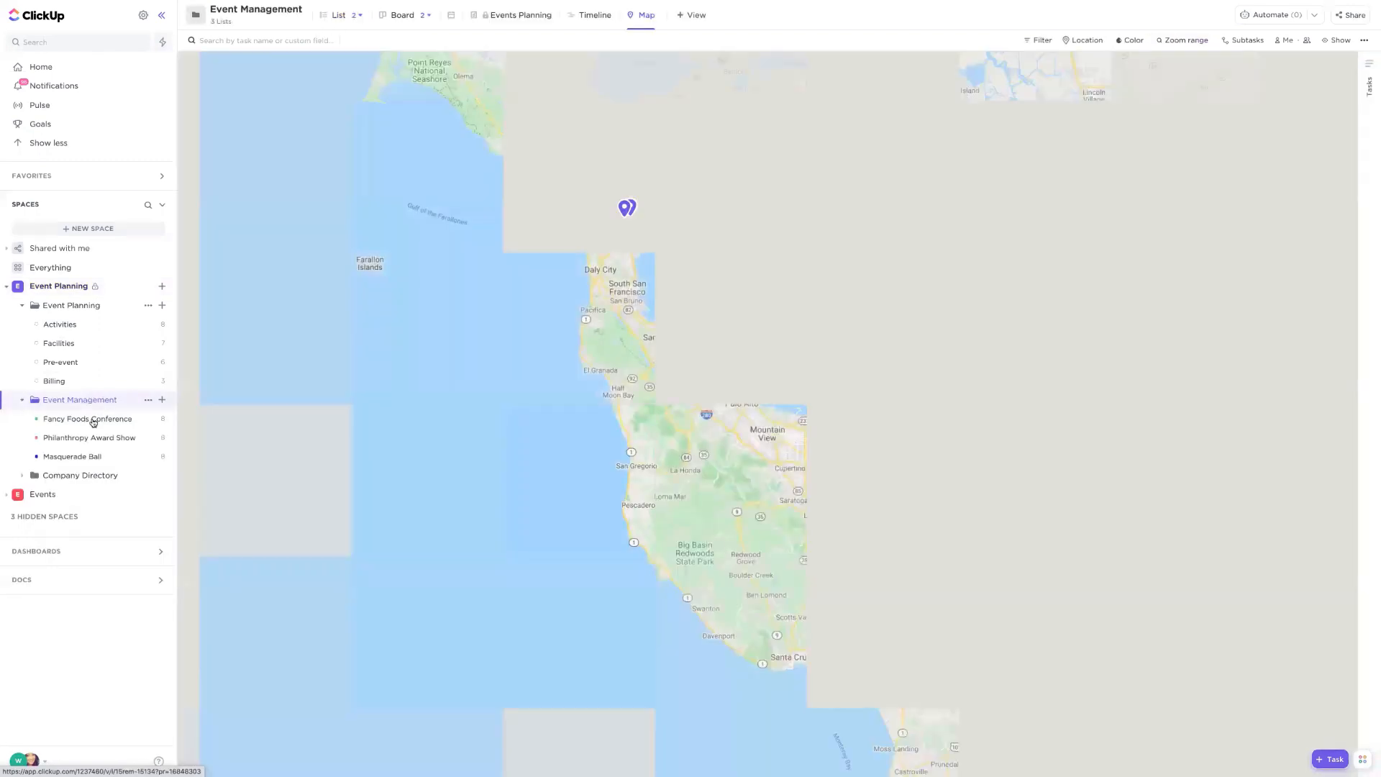
left_click(339, 16)
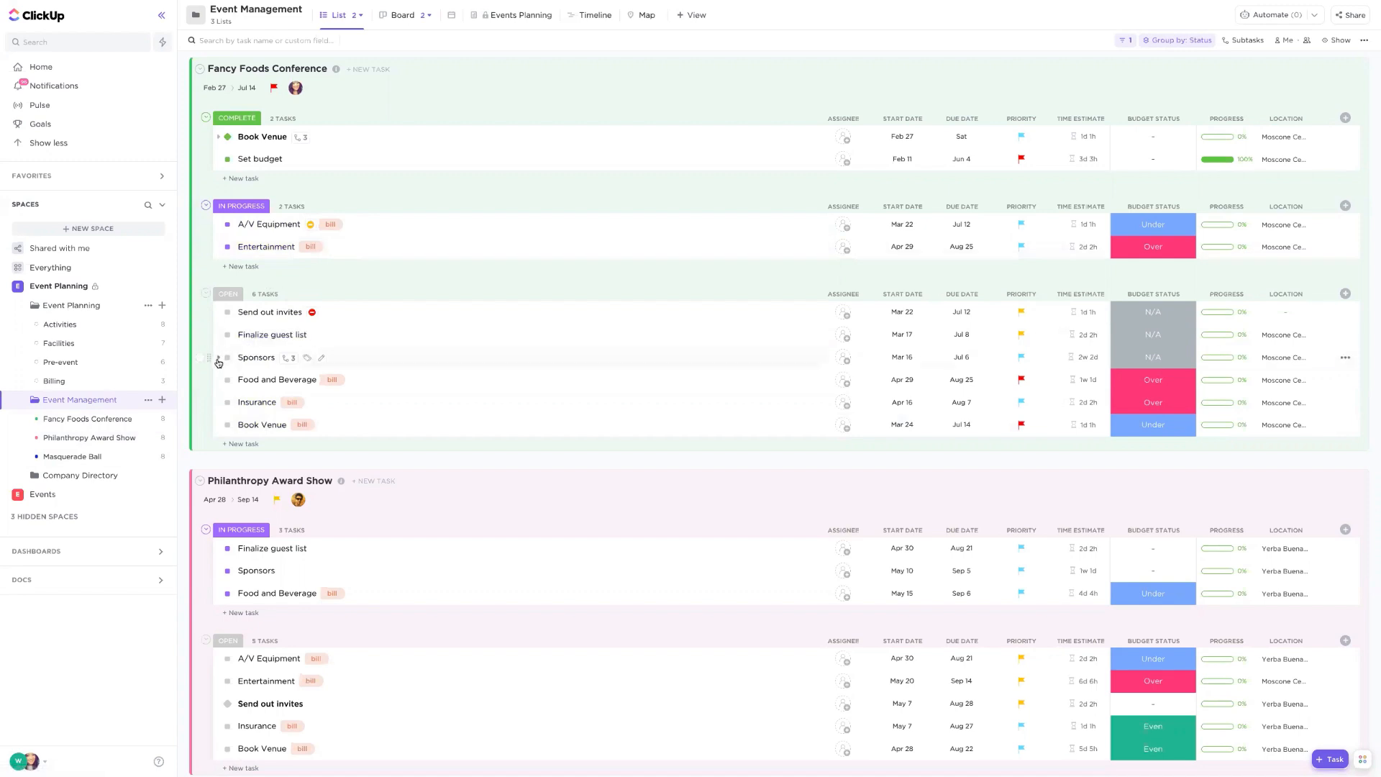
left_click(219, 137)
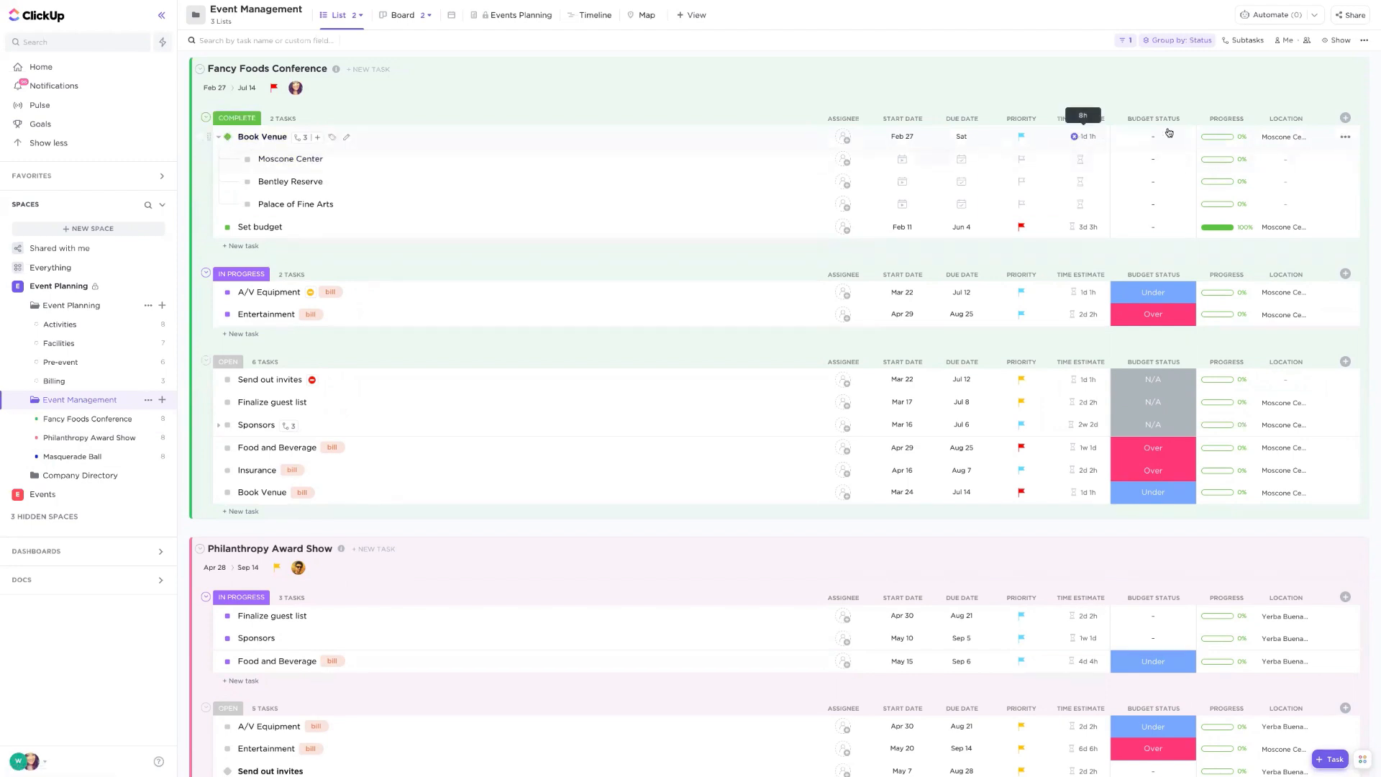
left_click(1345, 140)
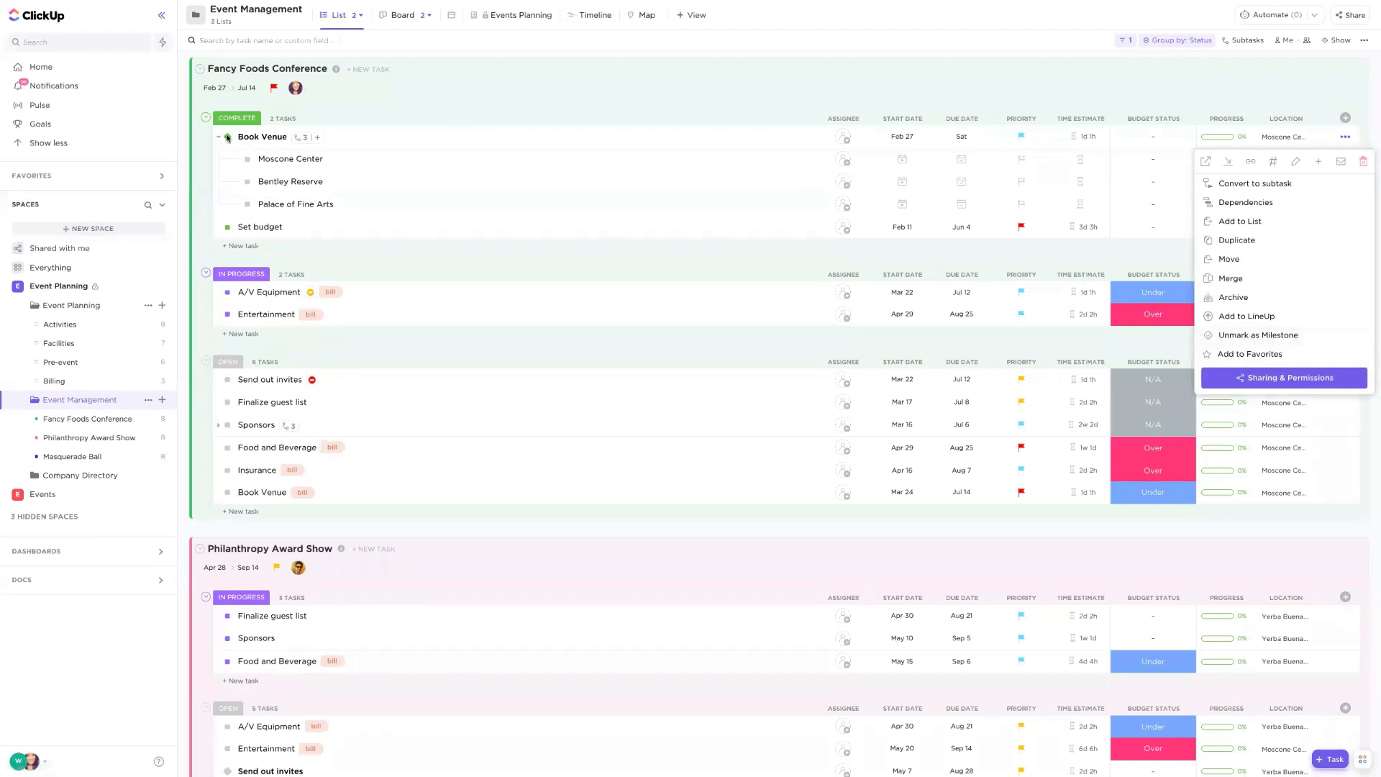
left_click(468, 90)
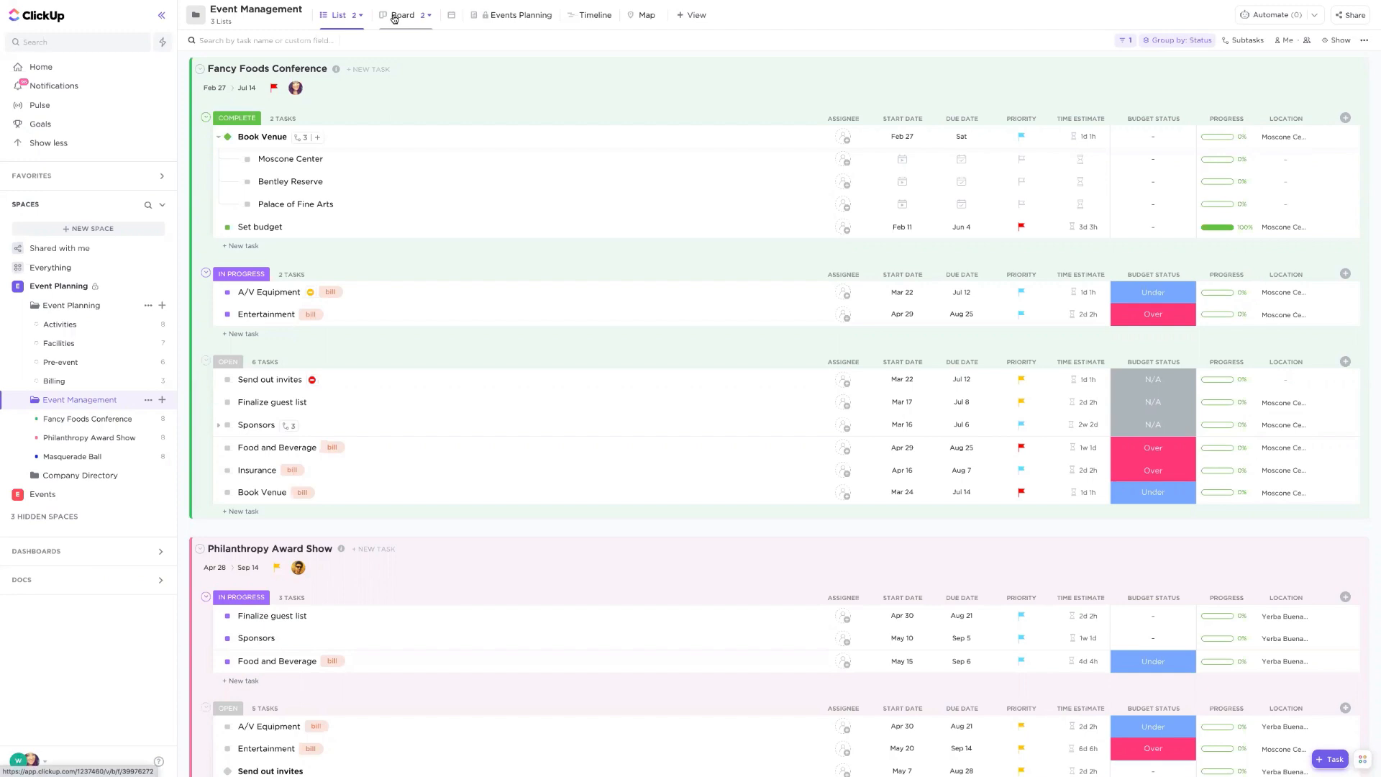
- Switch the calendar view to Week and schedule the overdue Send out invites task on Thursday at about 1 pm
left_click(451, 17)
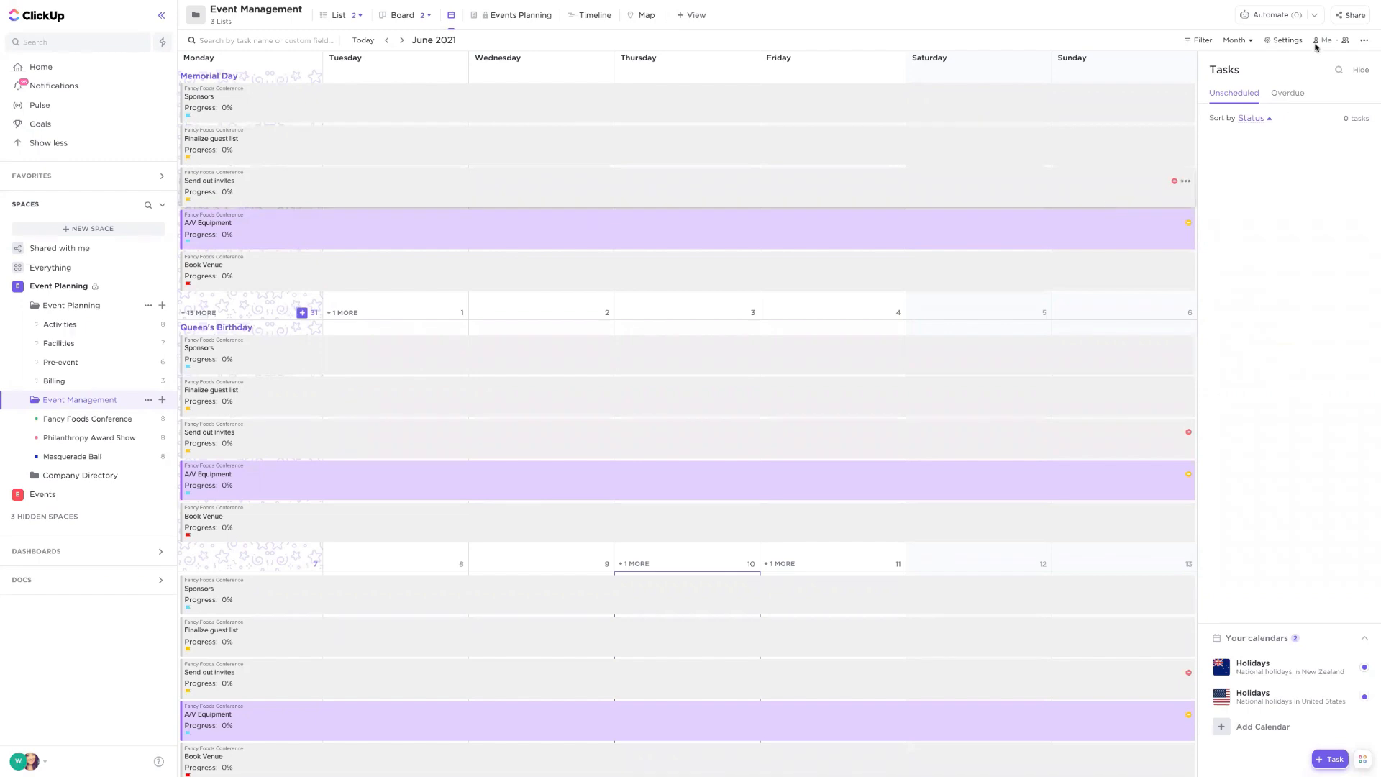
left_click(1245, 41)
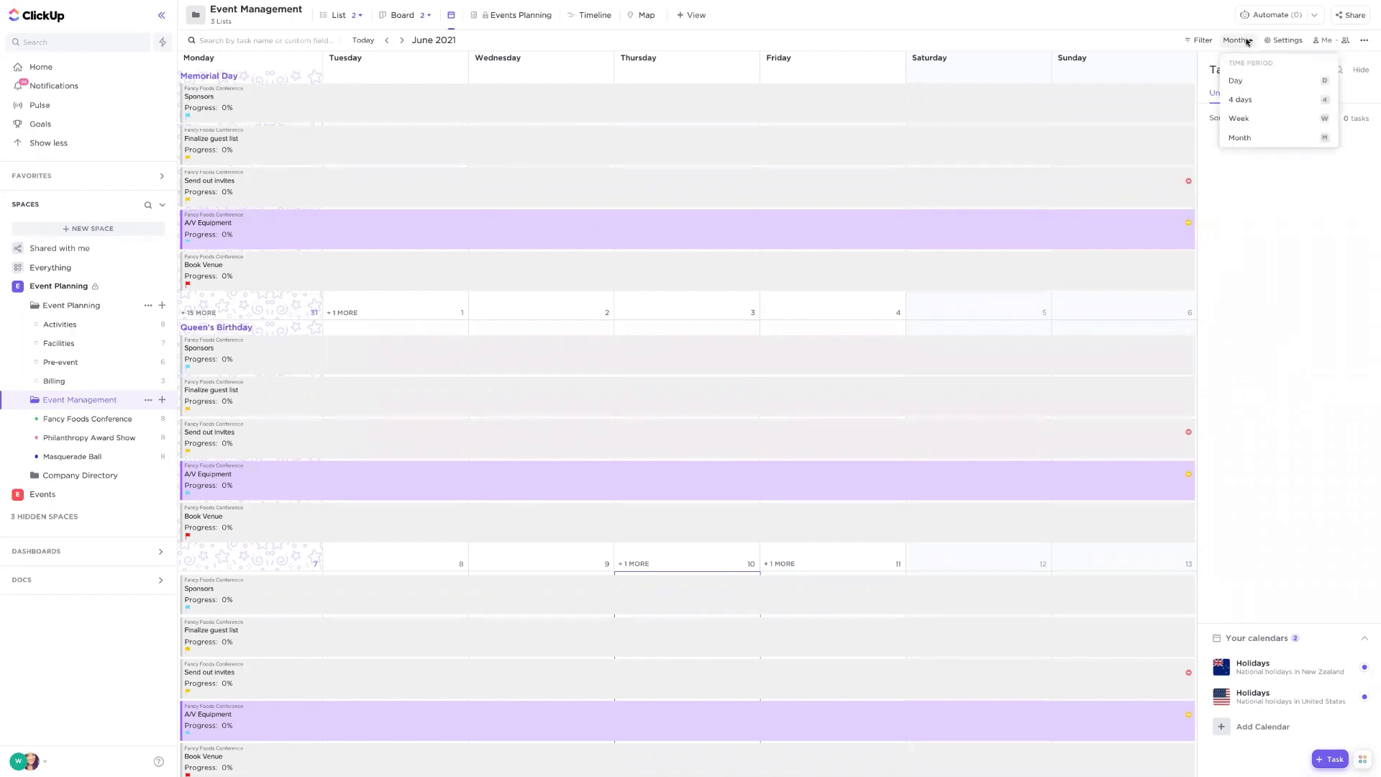
left_click(1238, 119)
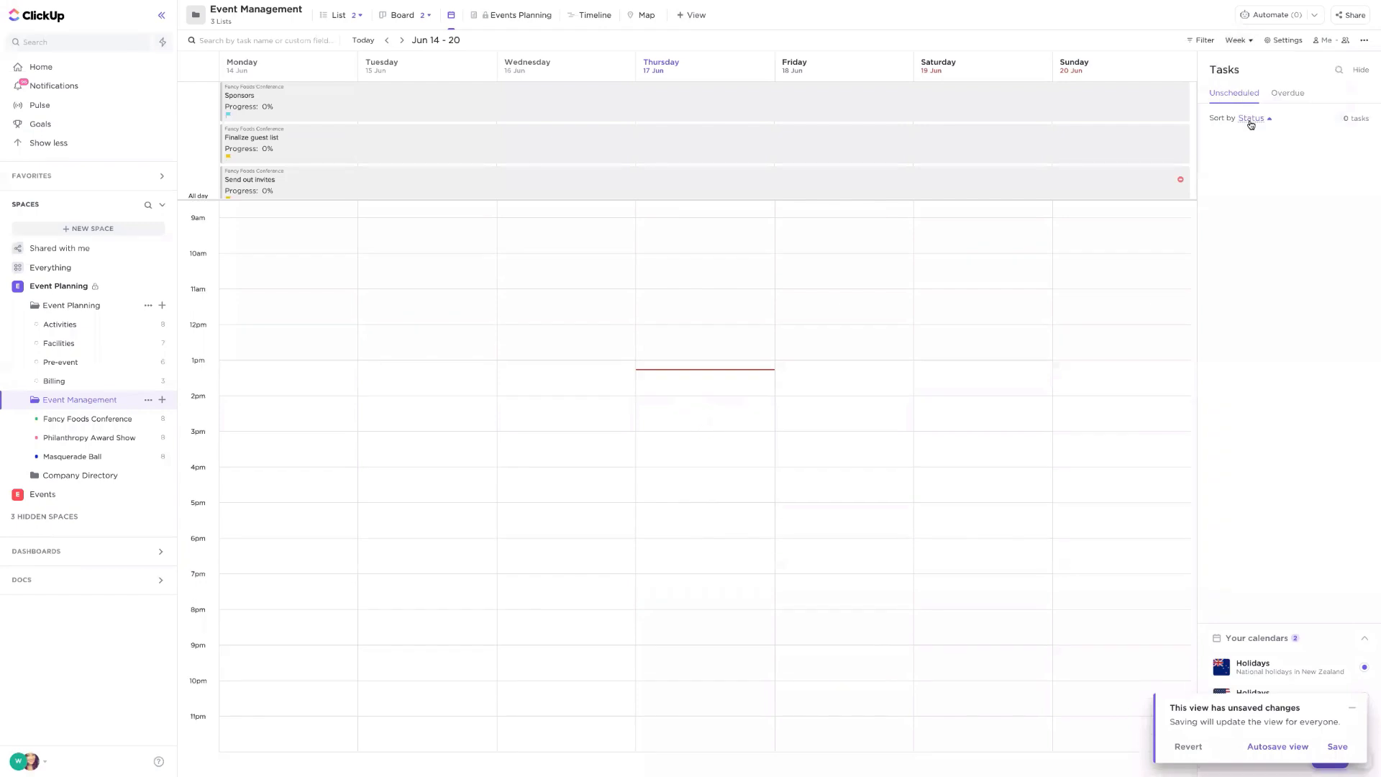
left_click(1278, 93)
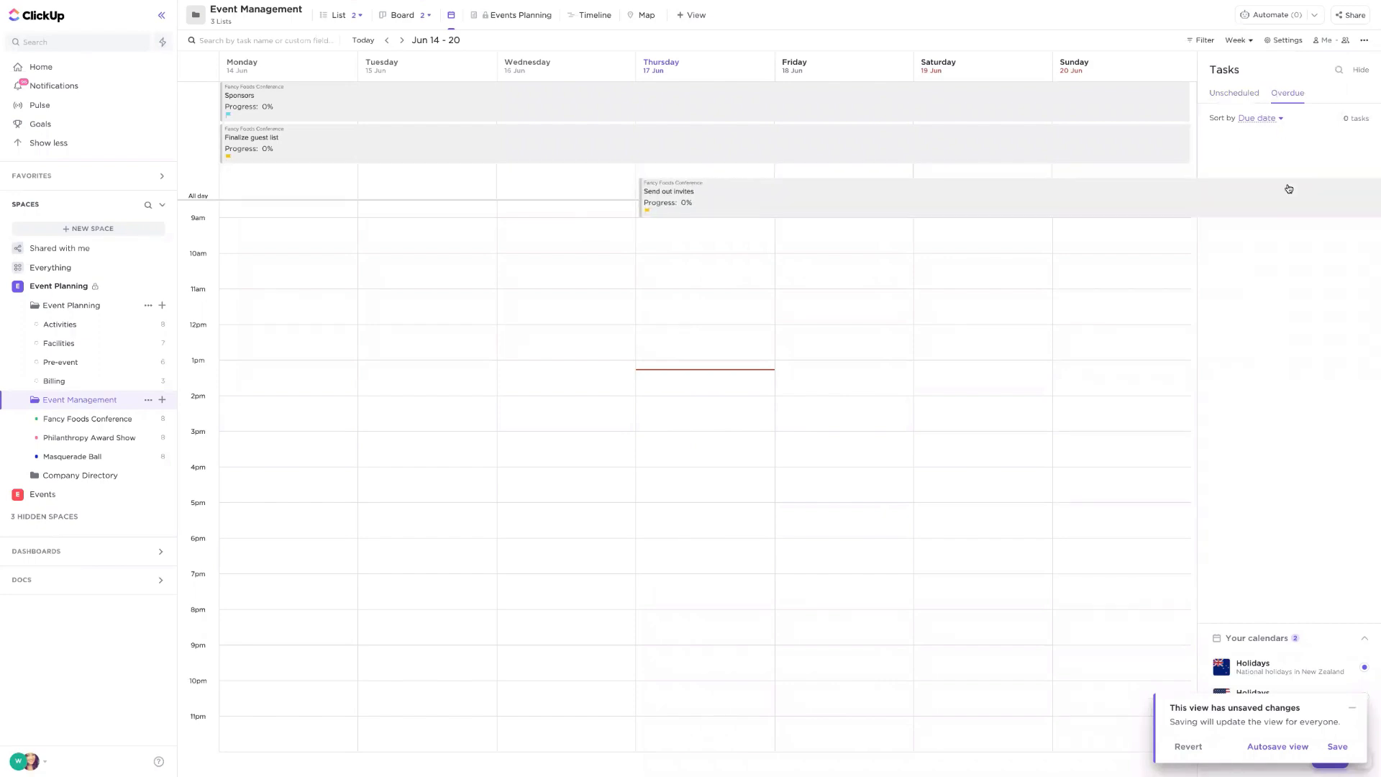
left_click_drag(750, 212, 731, 373)
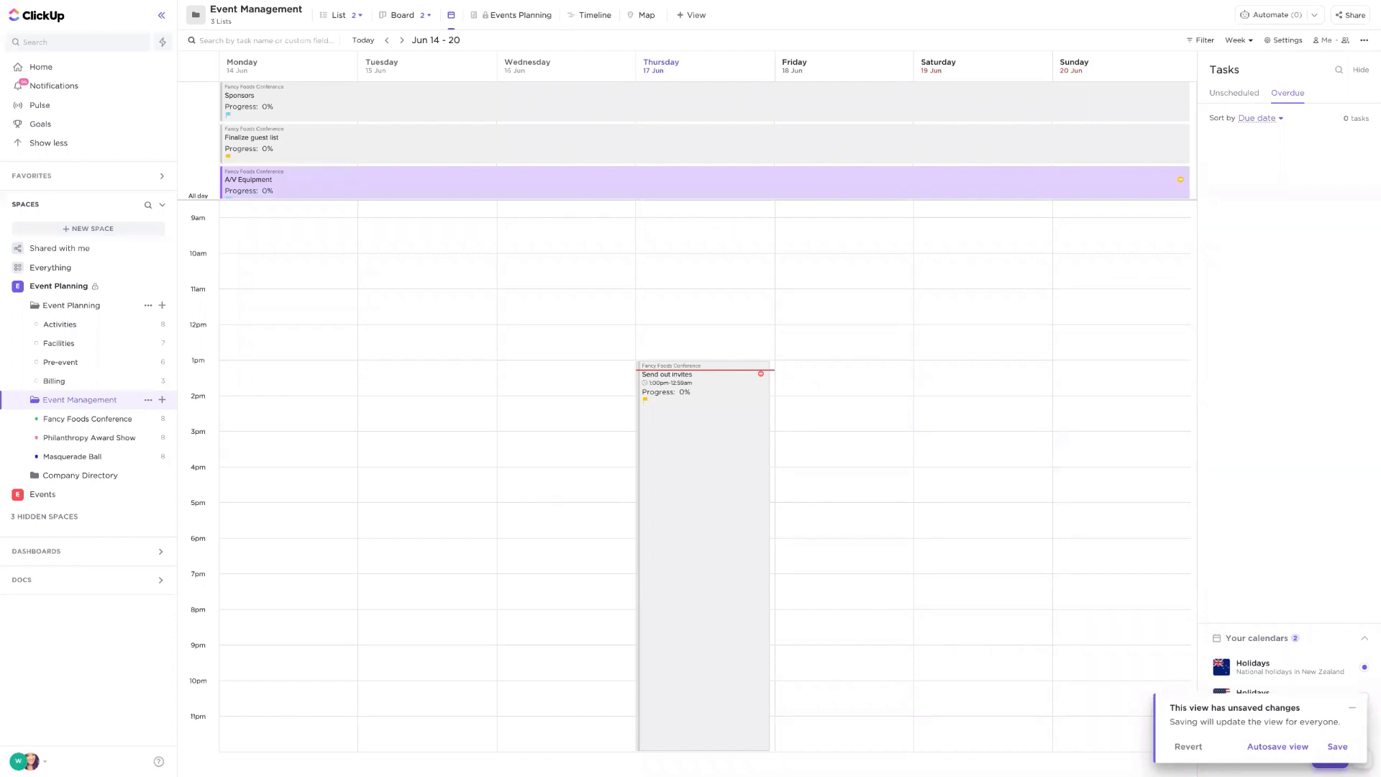
- Open the Vendor List page in the Events Planning doc view
left_click(512, 20)
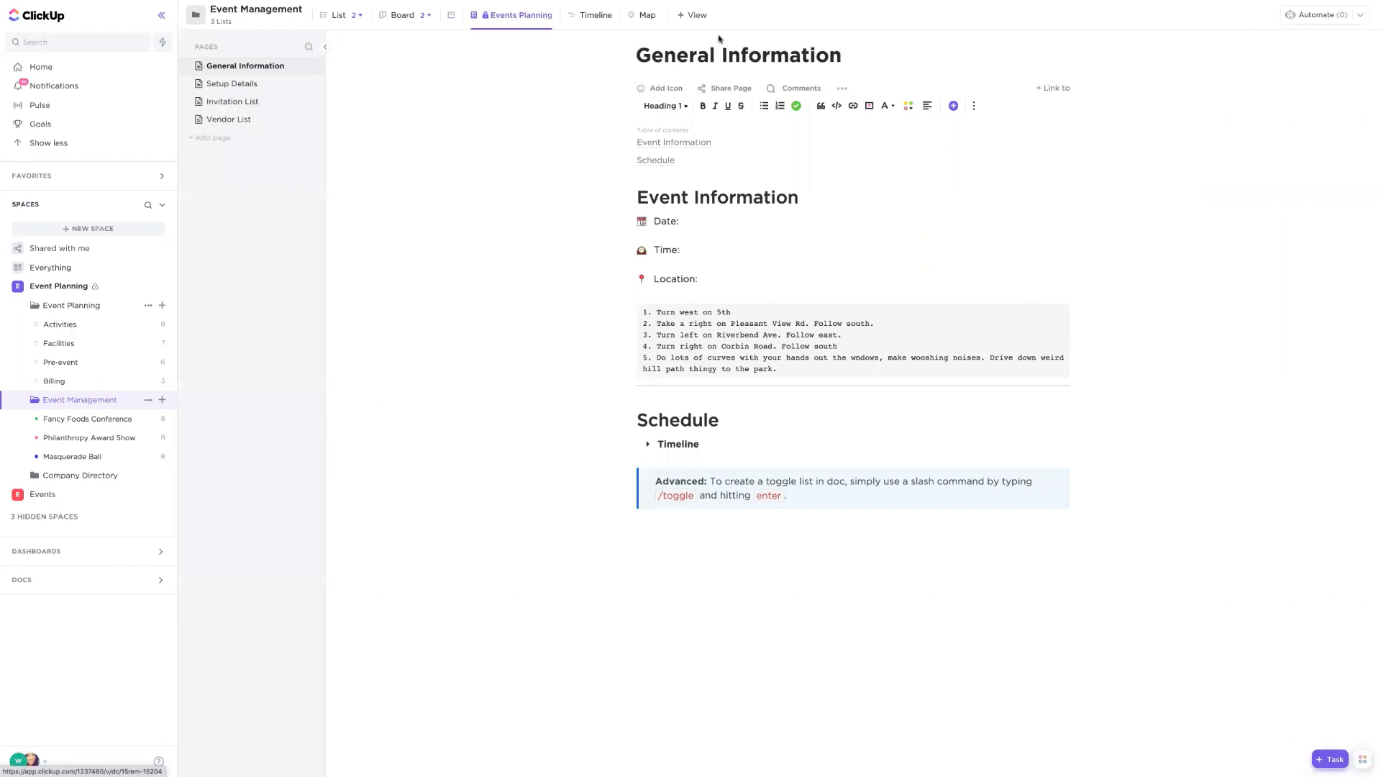
left_click(693, 15)
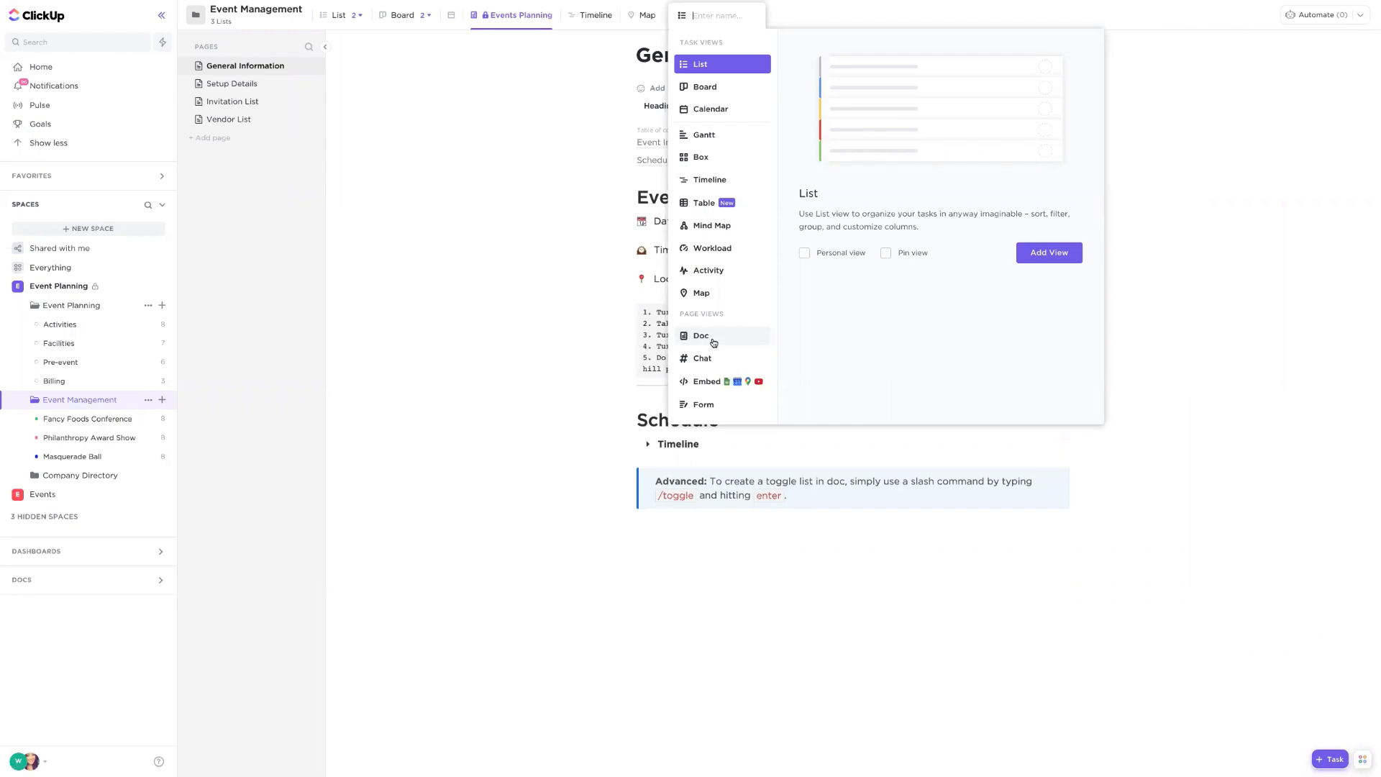
left_click(471, 247)
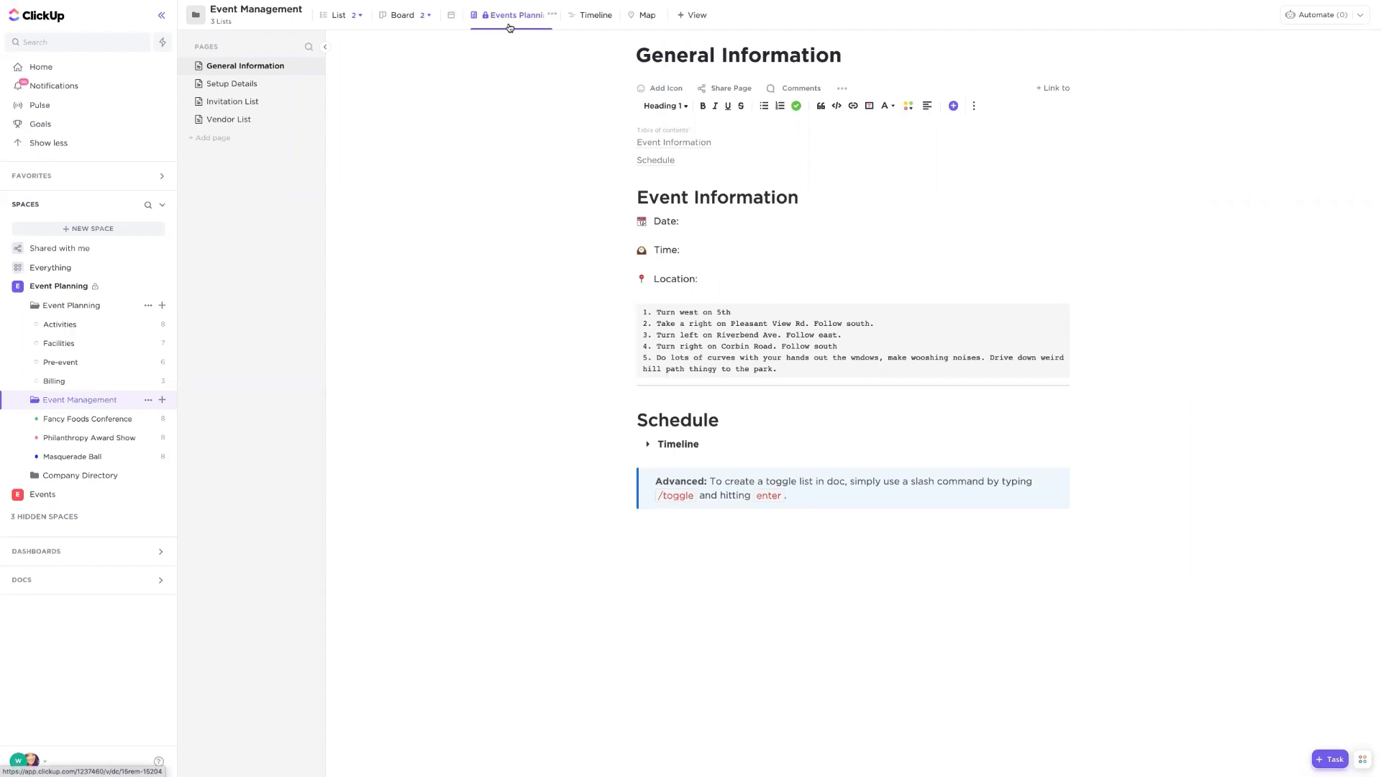
left_click(226, 120)
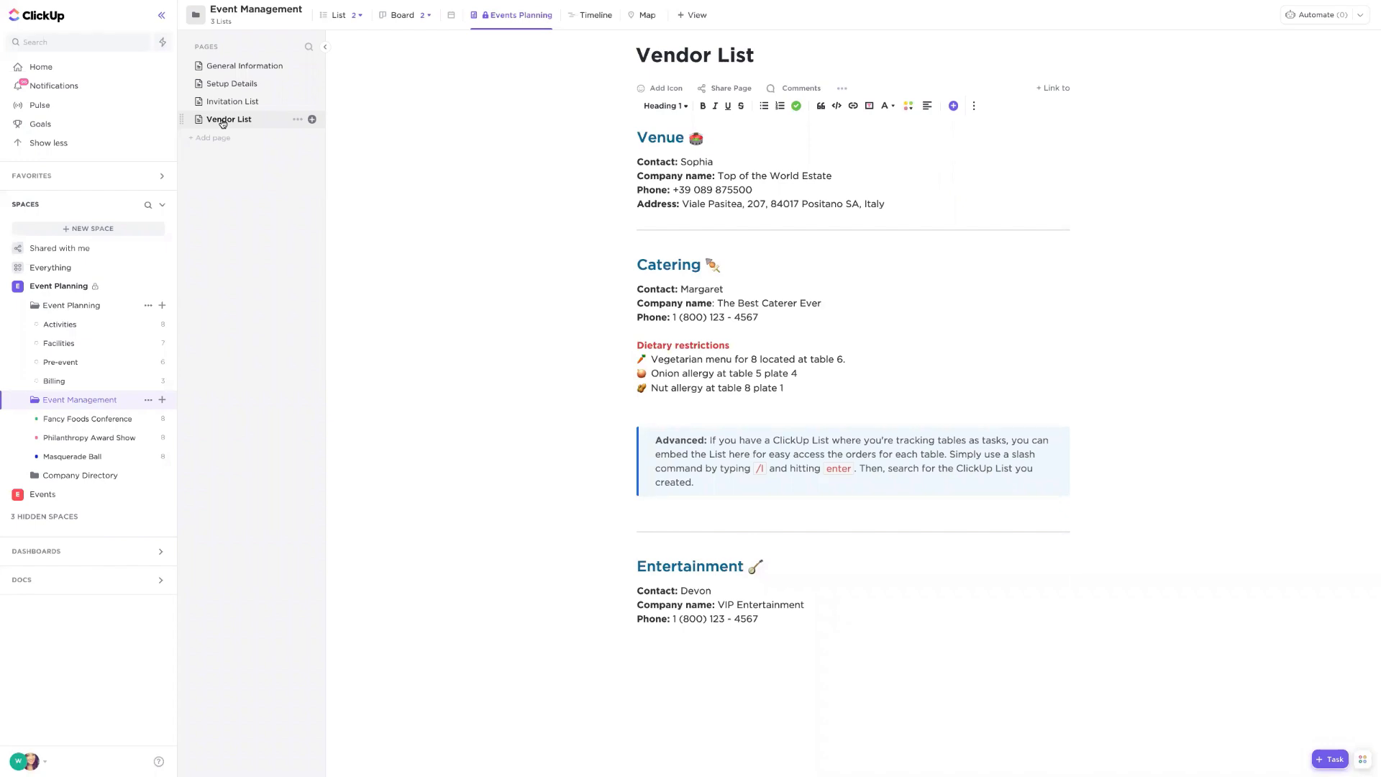
- Add a Heading 2 titled New Vendor Contact at the end of the Vendor List page
left_click(791, 636)
left_click_drag(663, 569, 734, 566)
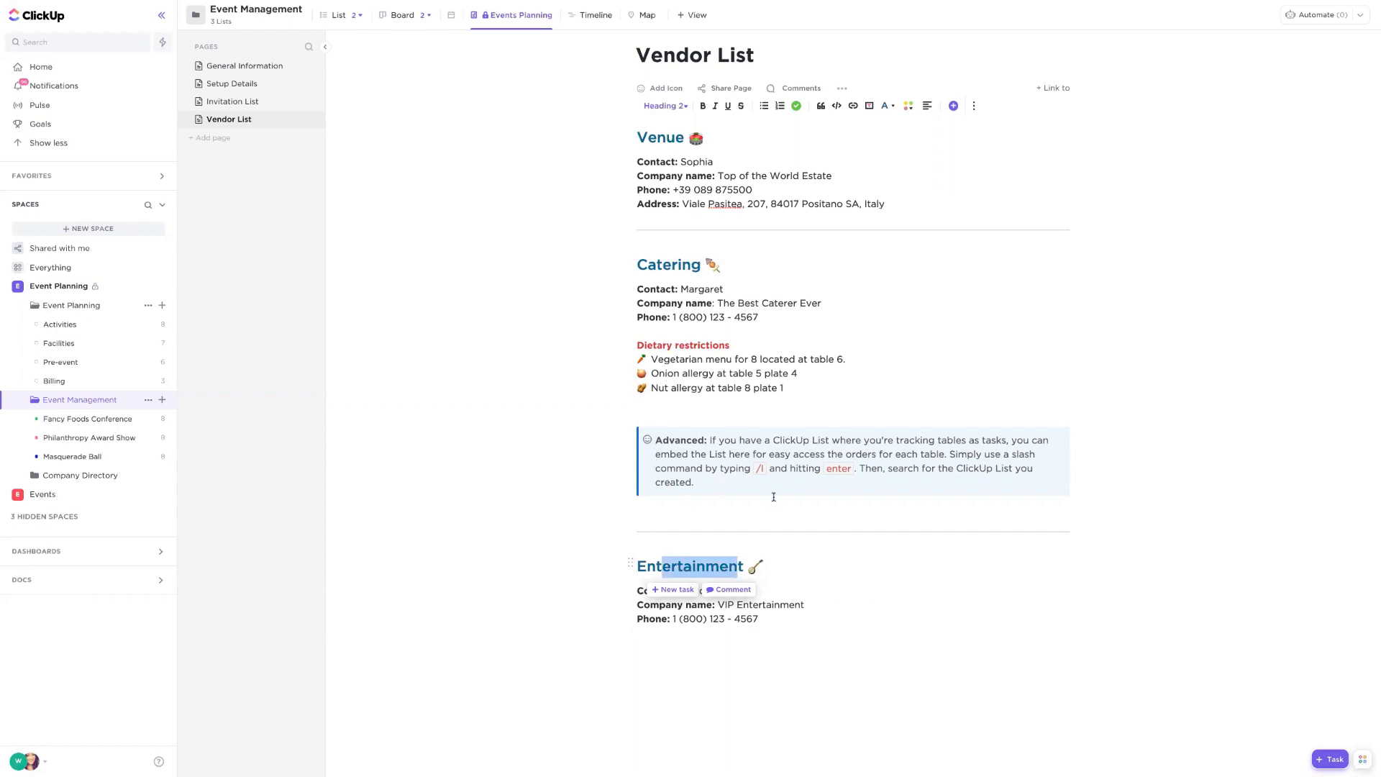
left_click(810, 633)
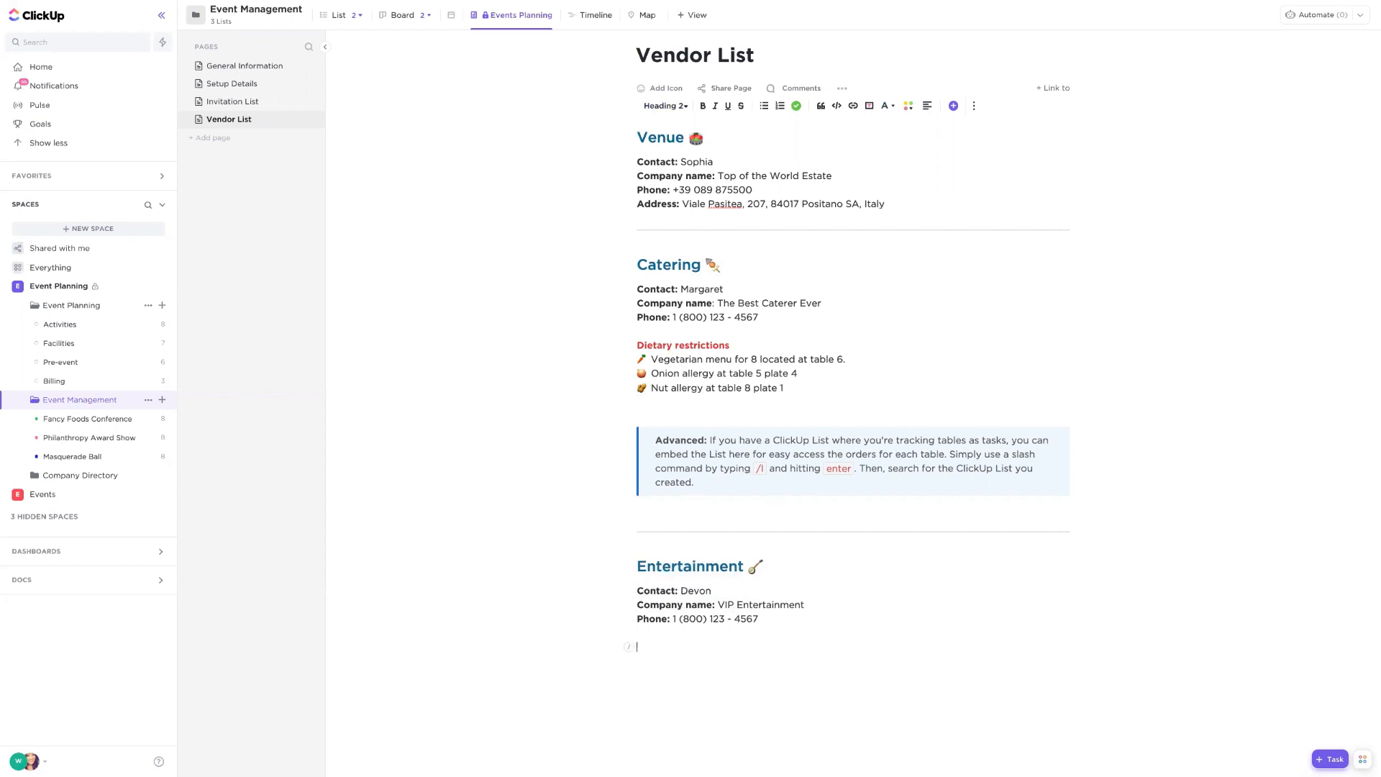
type("/")
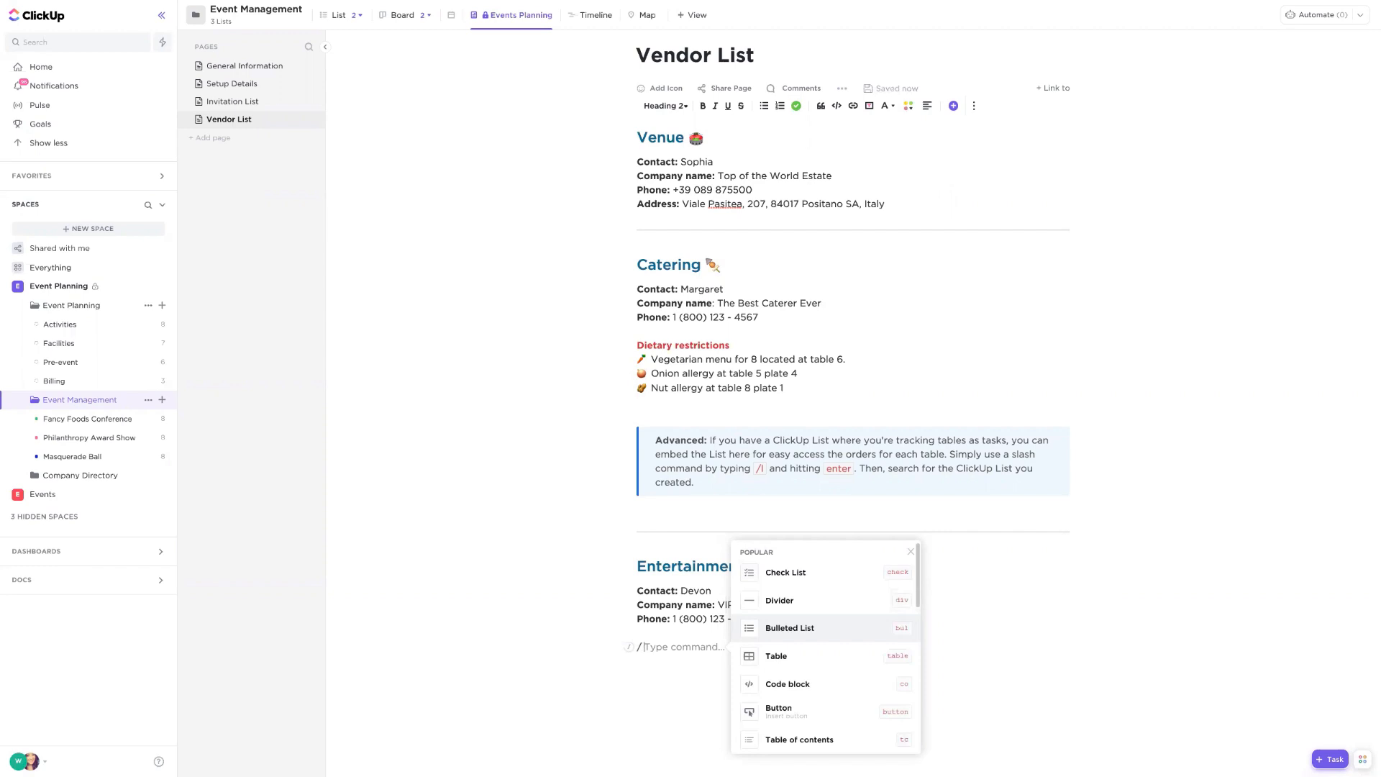
type("h2")
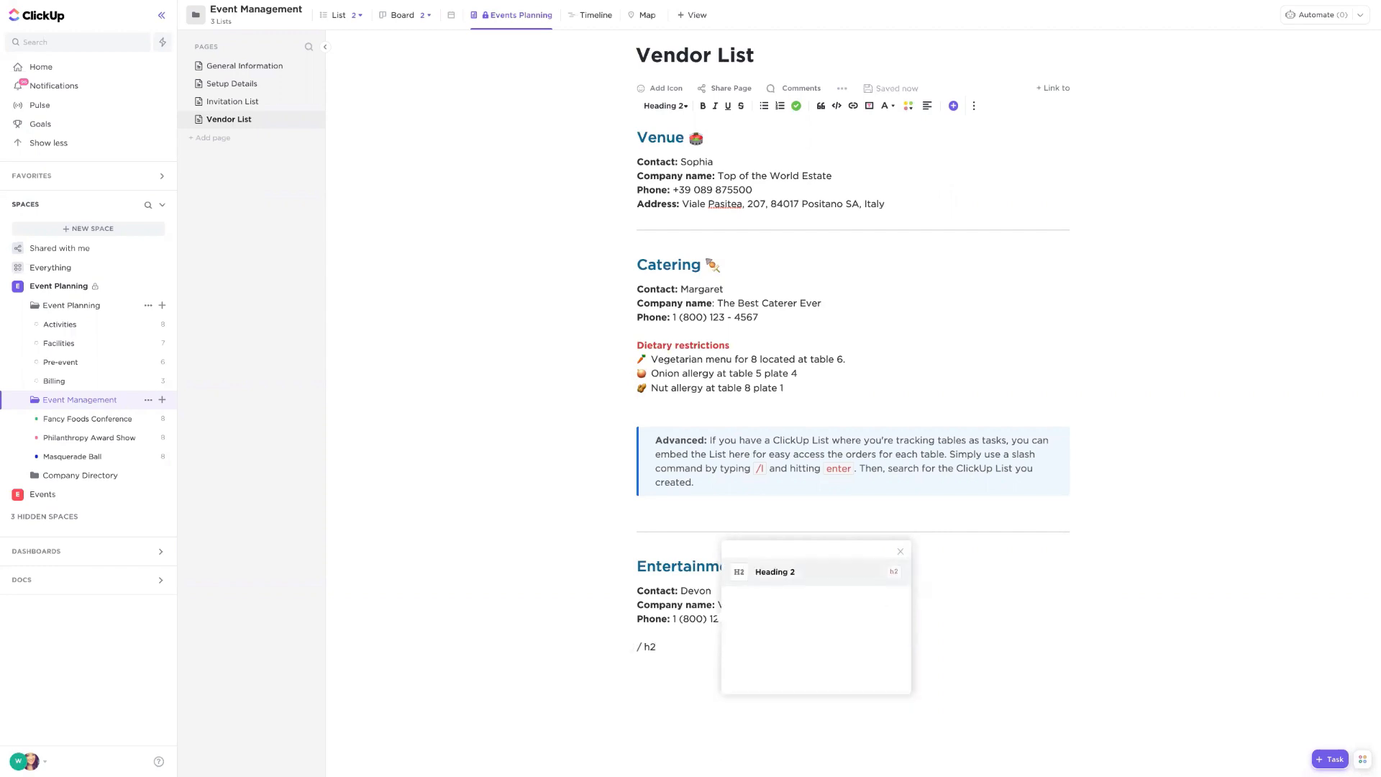
key("Return")
type("New")
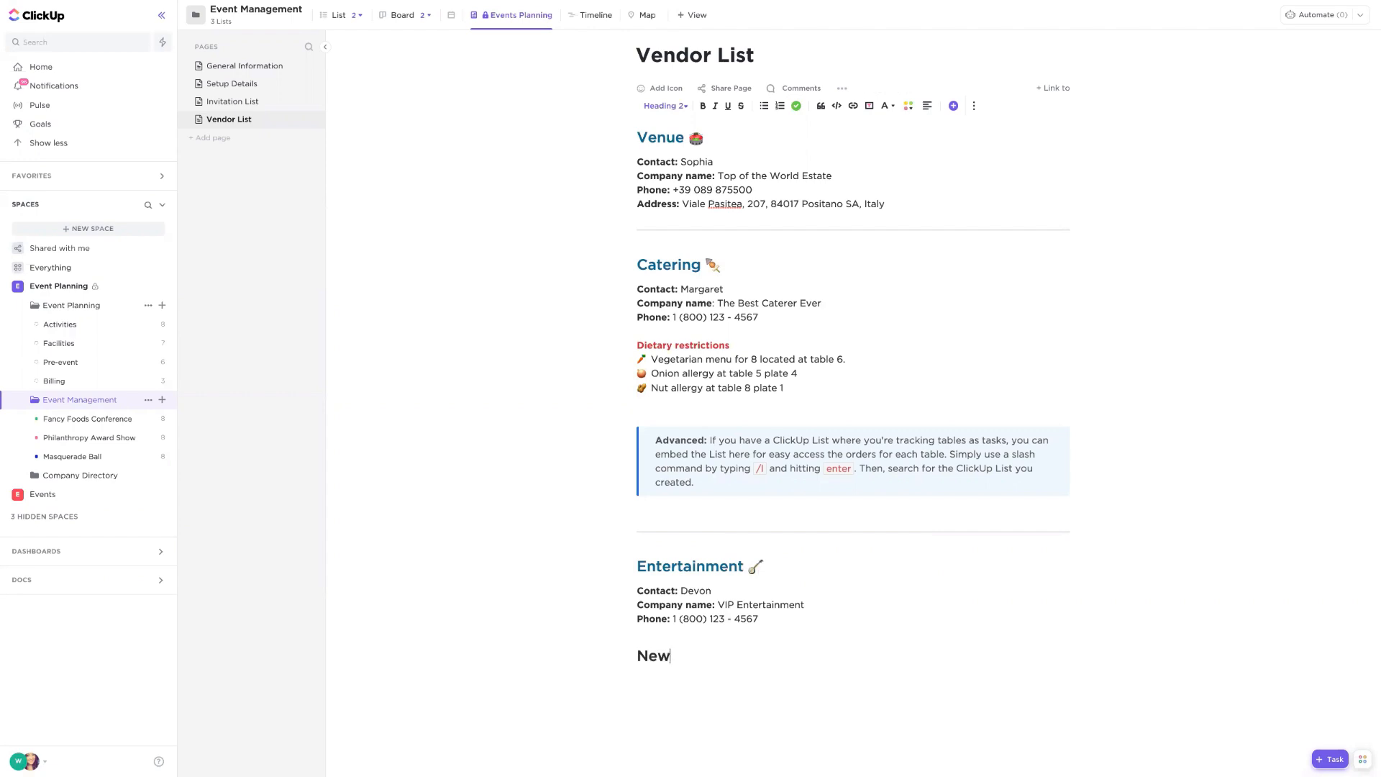
type(" Vendor Contact")
- Add a bold Contact: label line below the New Vendor Contact heading
key("Return")
key("ctrl+b")
type("Contact:")
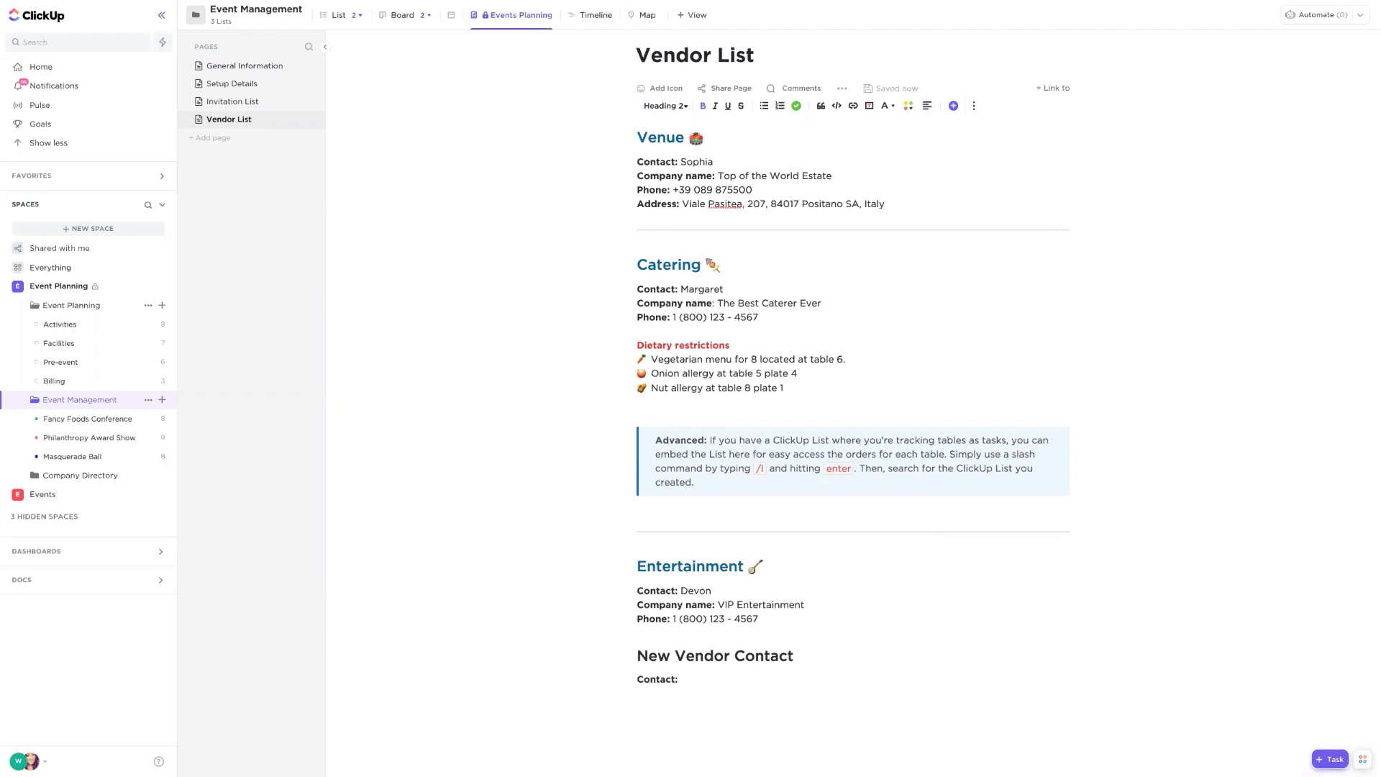
key("ctrl+plus")
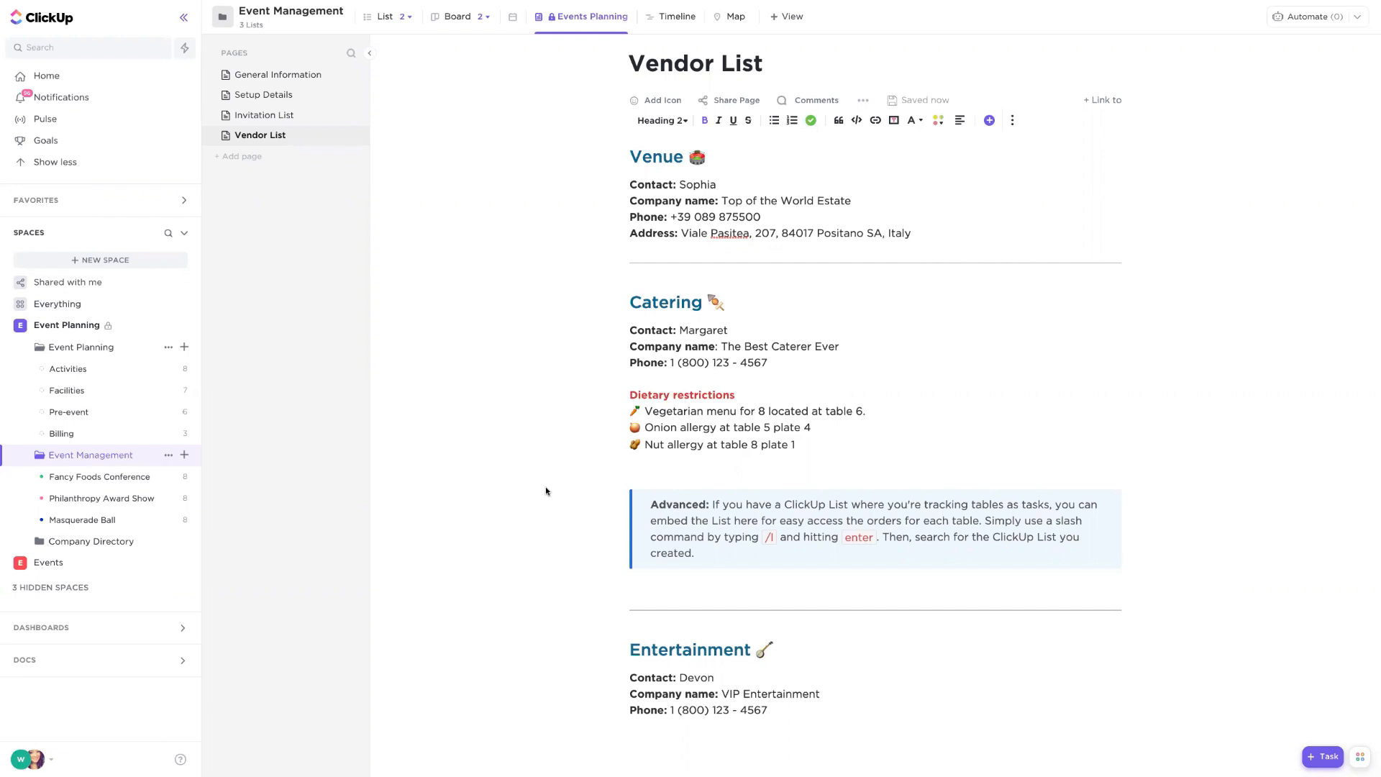
- Open the Budget view of the Event Planning folder and inspect the Budget Remaining formula
left_click(70, 348)
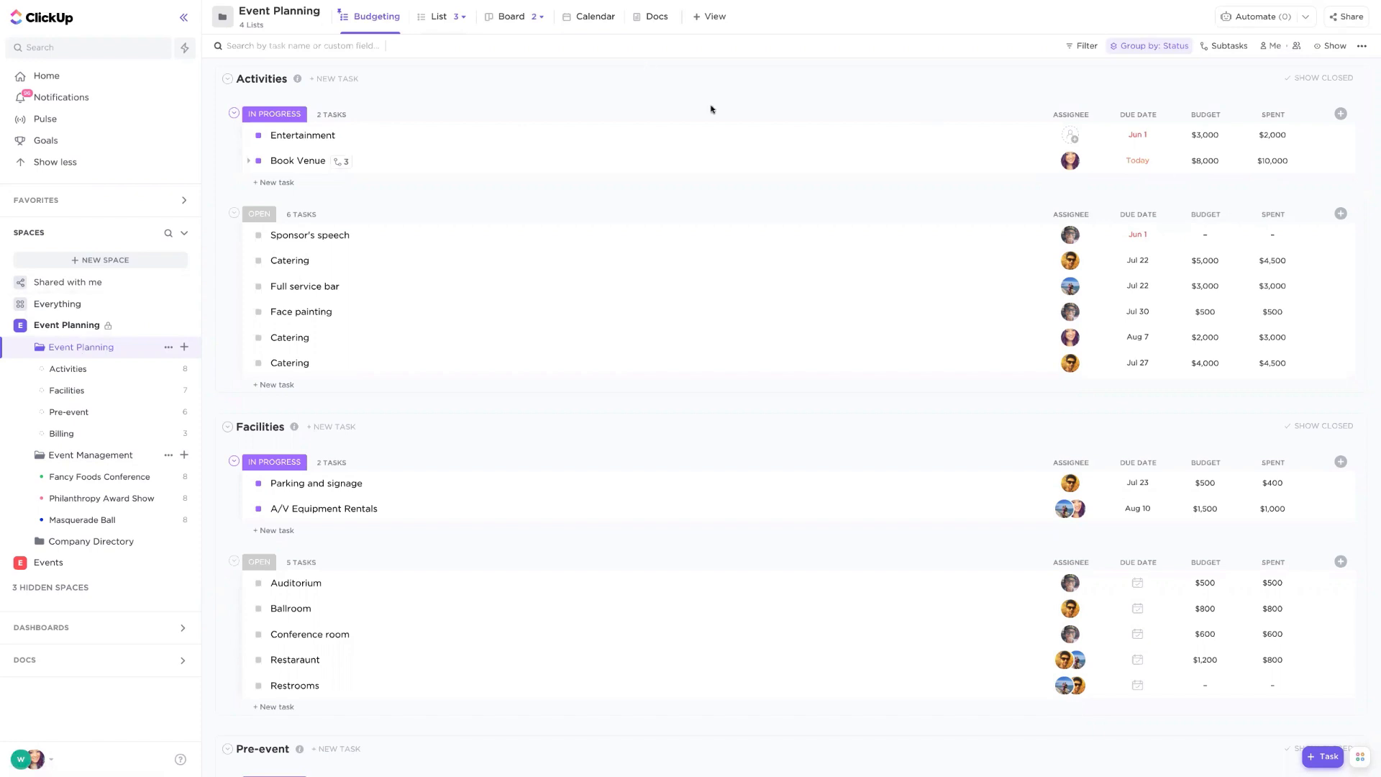
left_click(461, 17)
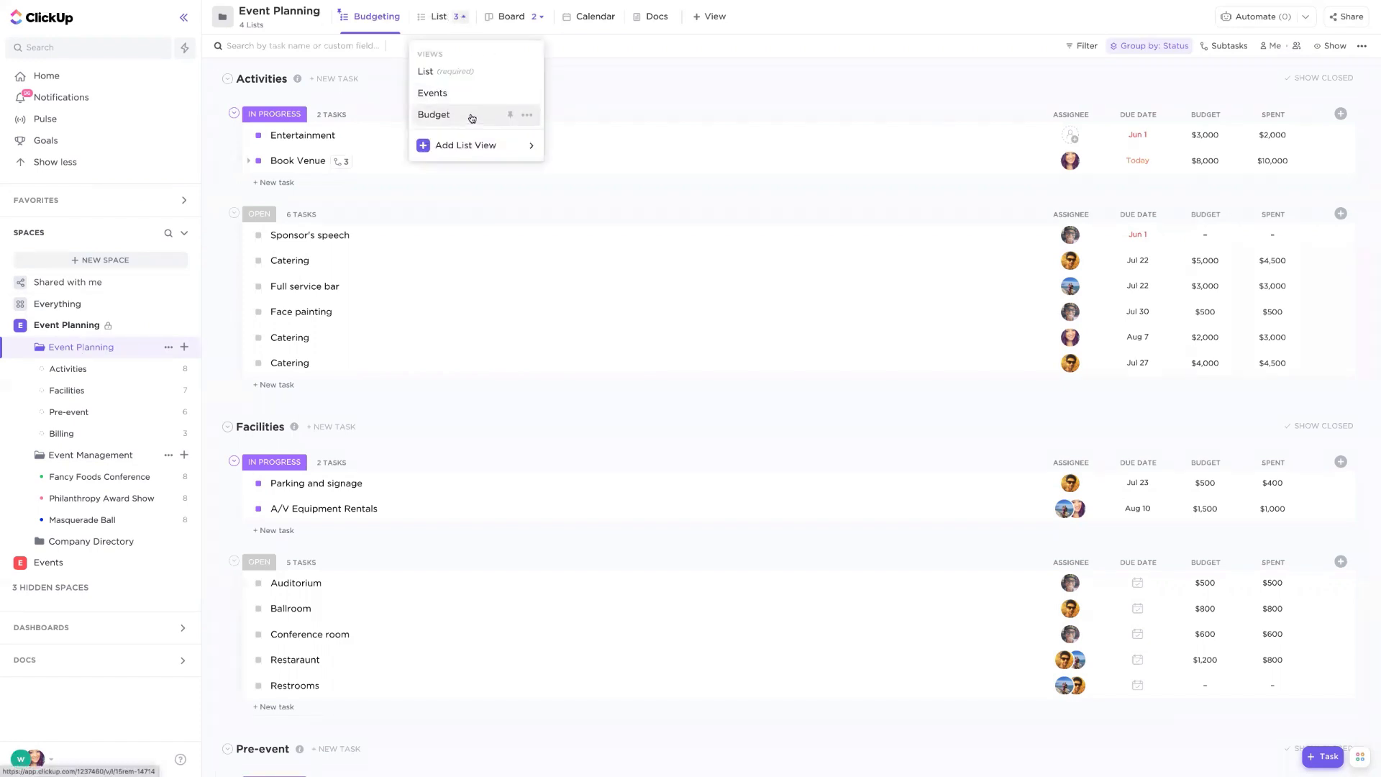
left_click(472, 114)
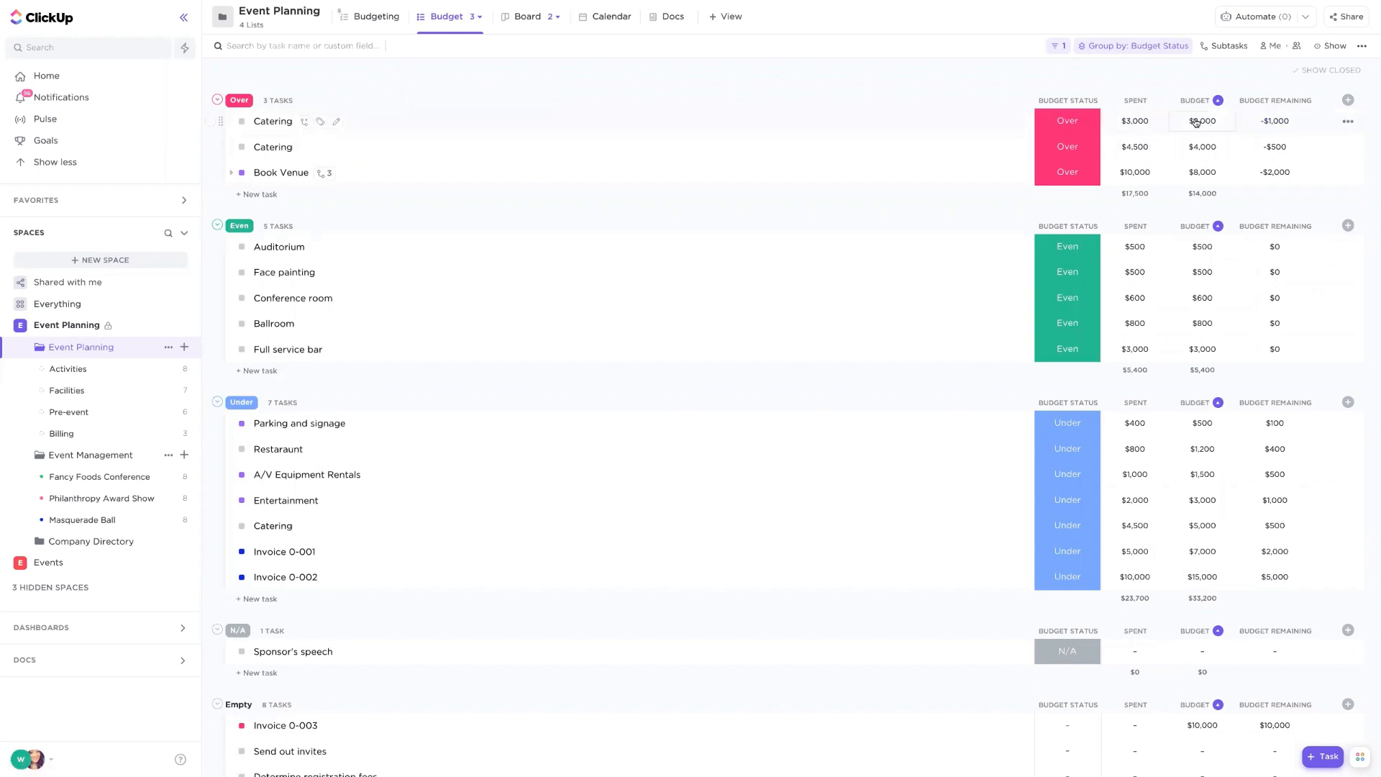
left_click(1275, 122)
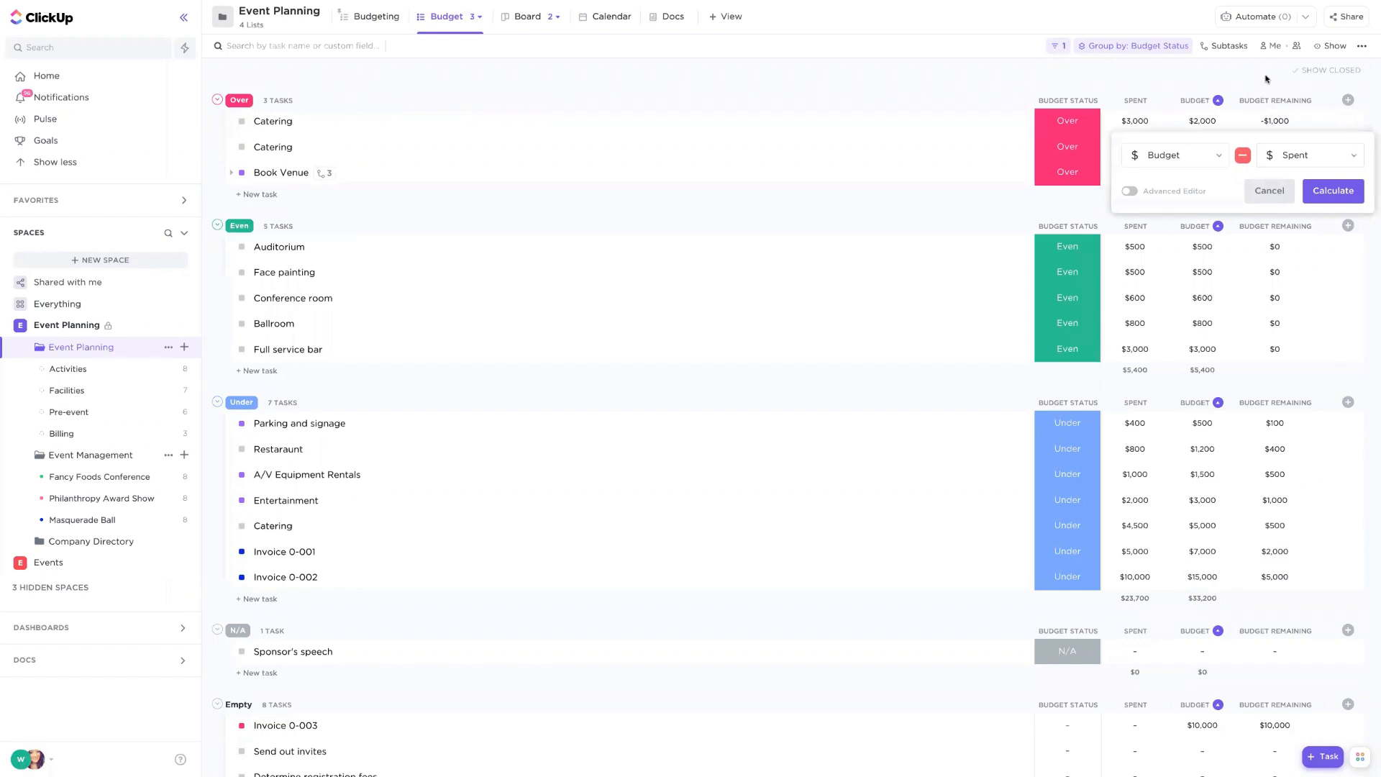
left_click(1280, 123)
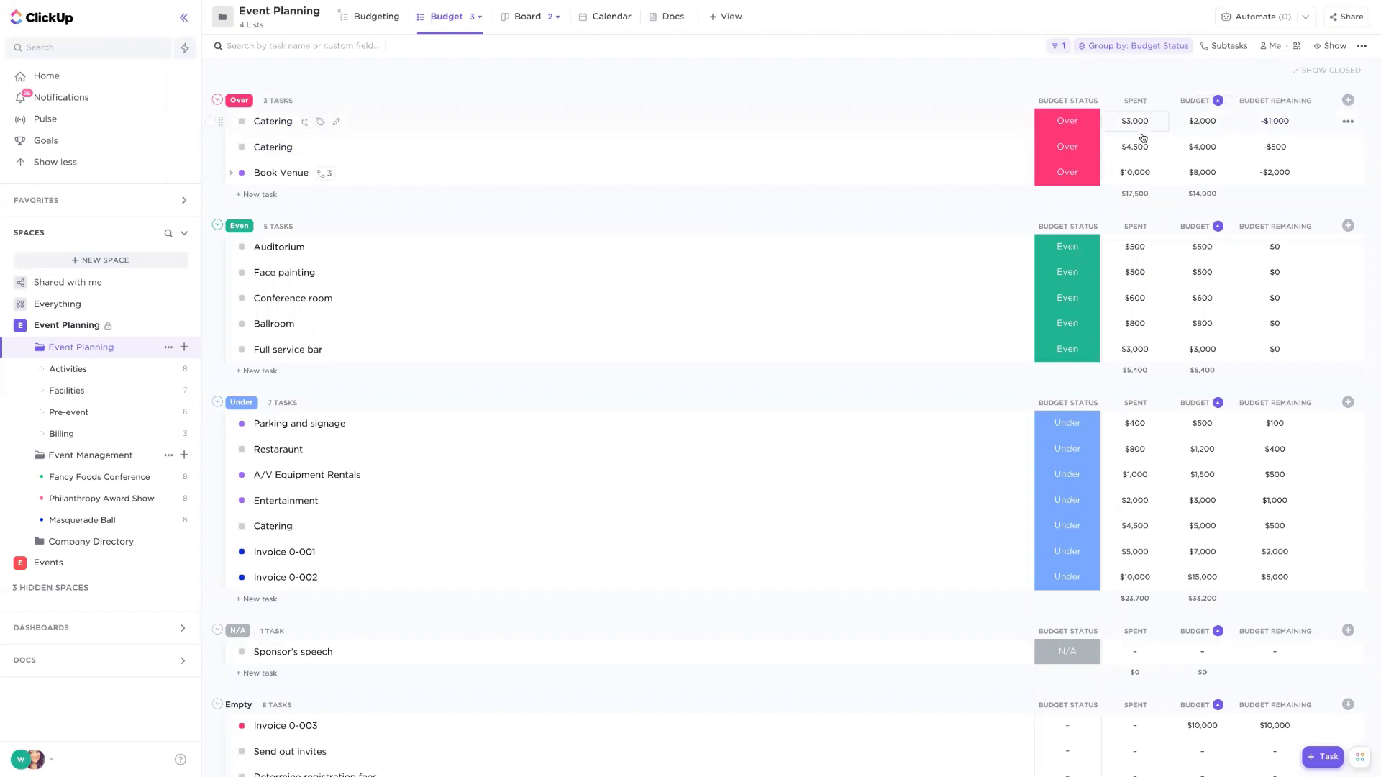
- Add a Formula custom field column named New formula to the Budget view
scroll(1166, 126, "down", 1)
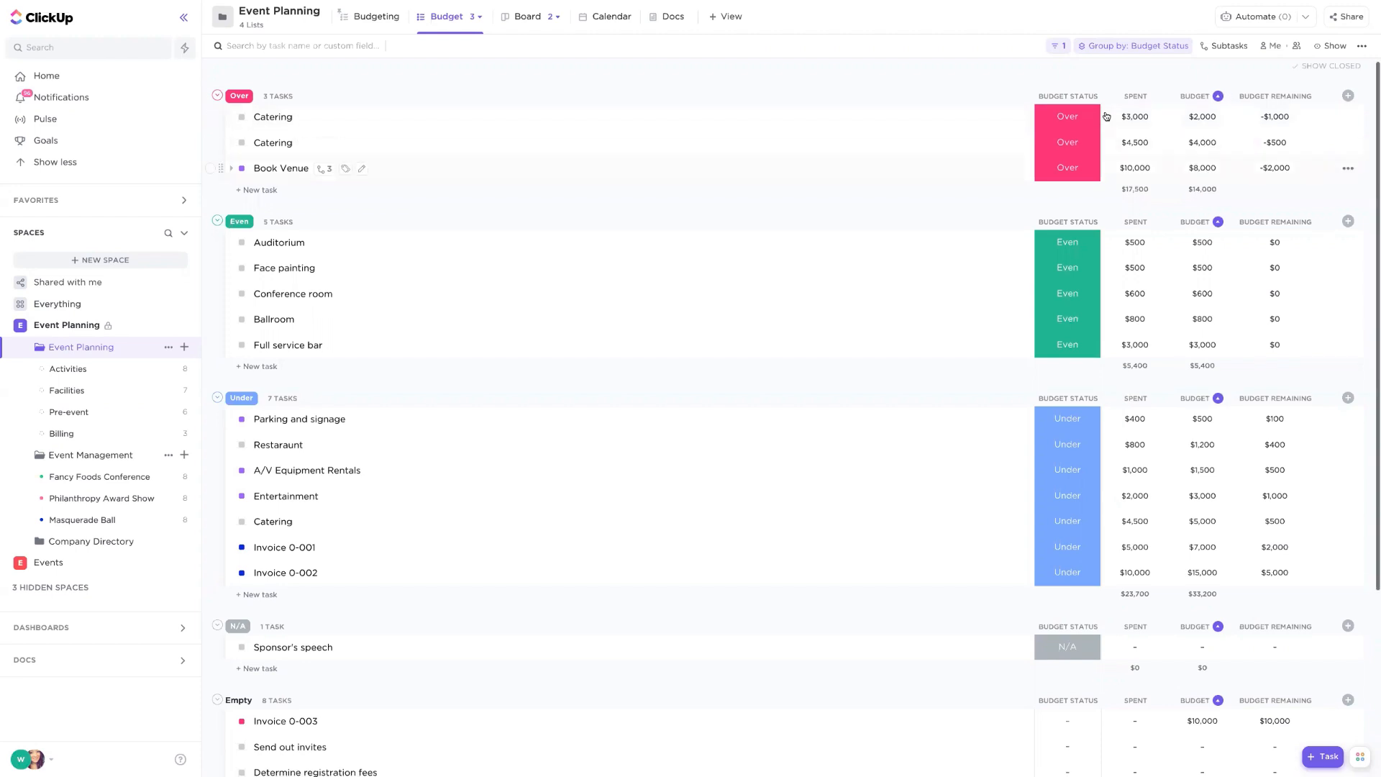
left_click(1349, 96)
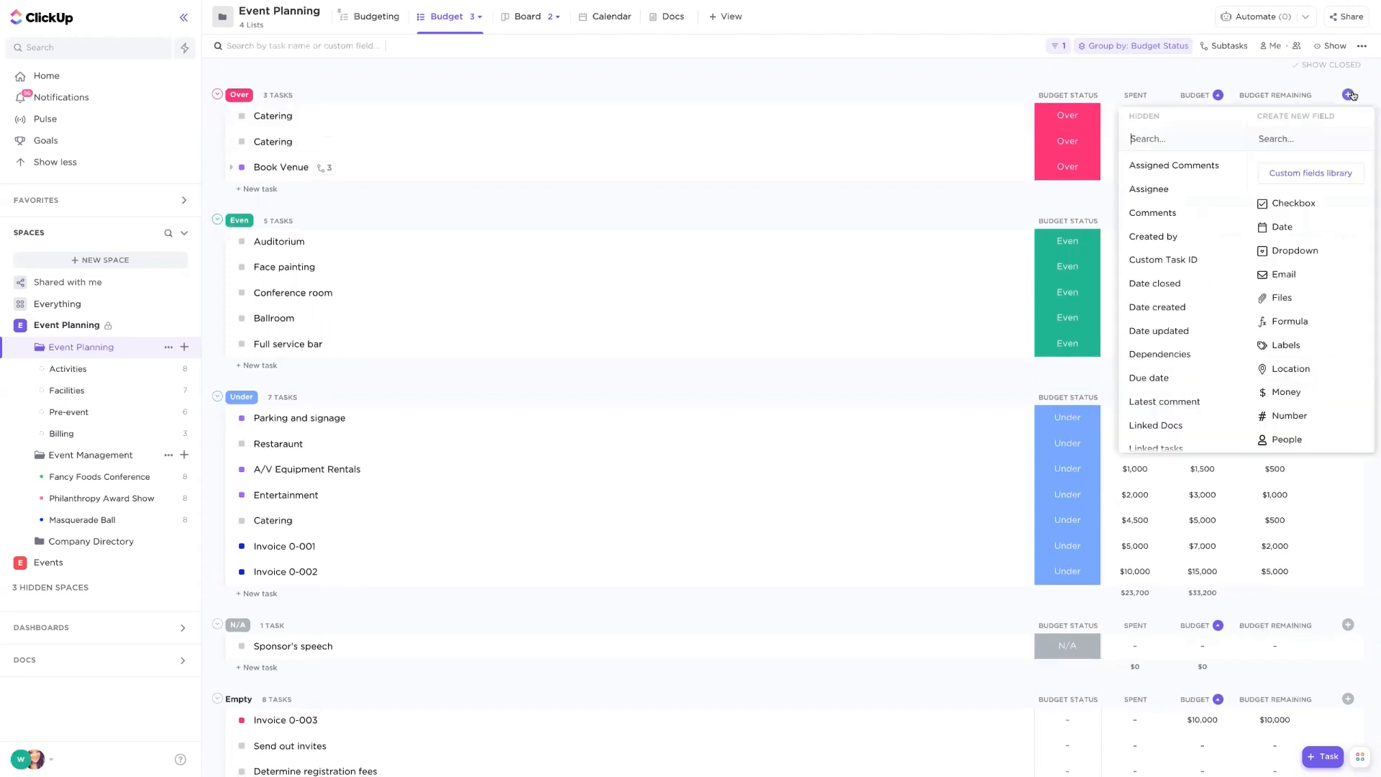
left_click(1288, 322)
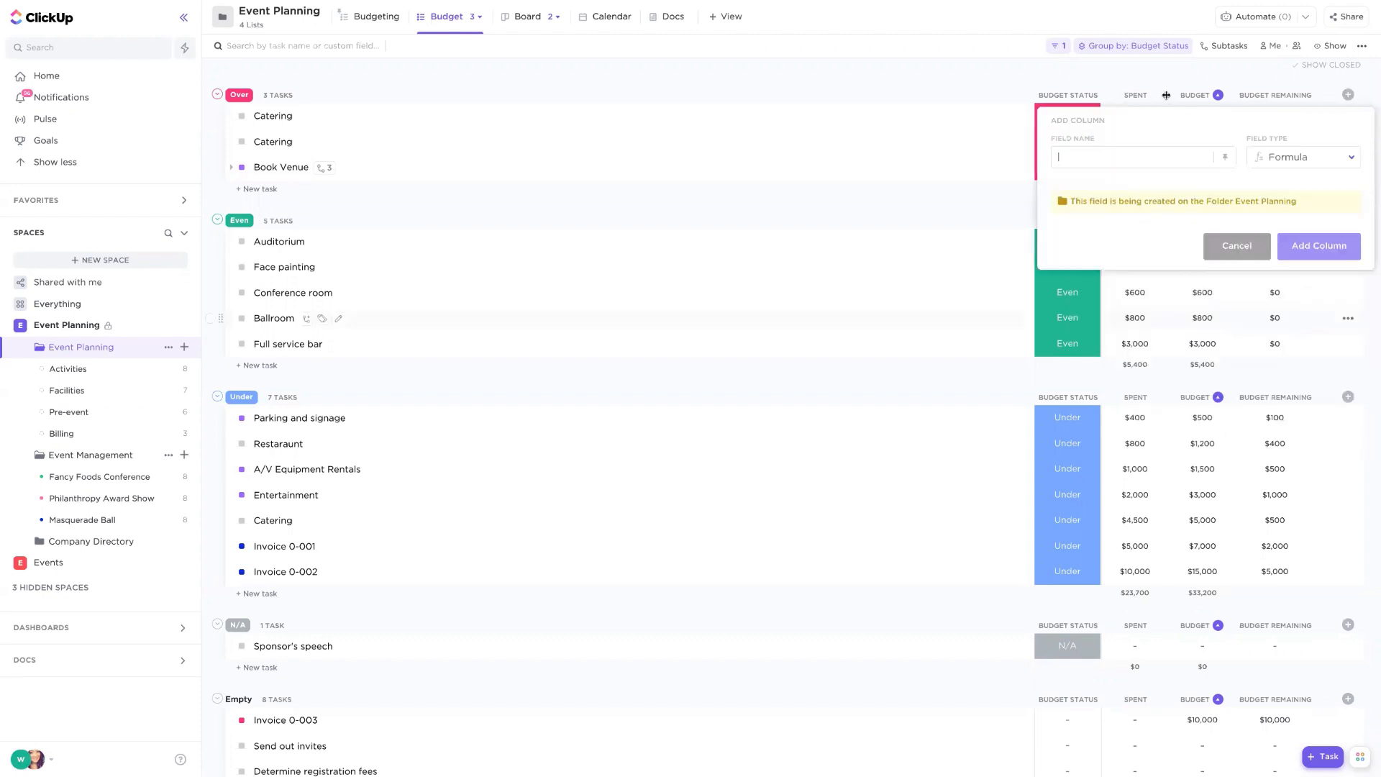
type("New formula")
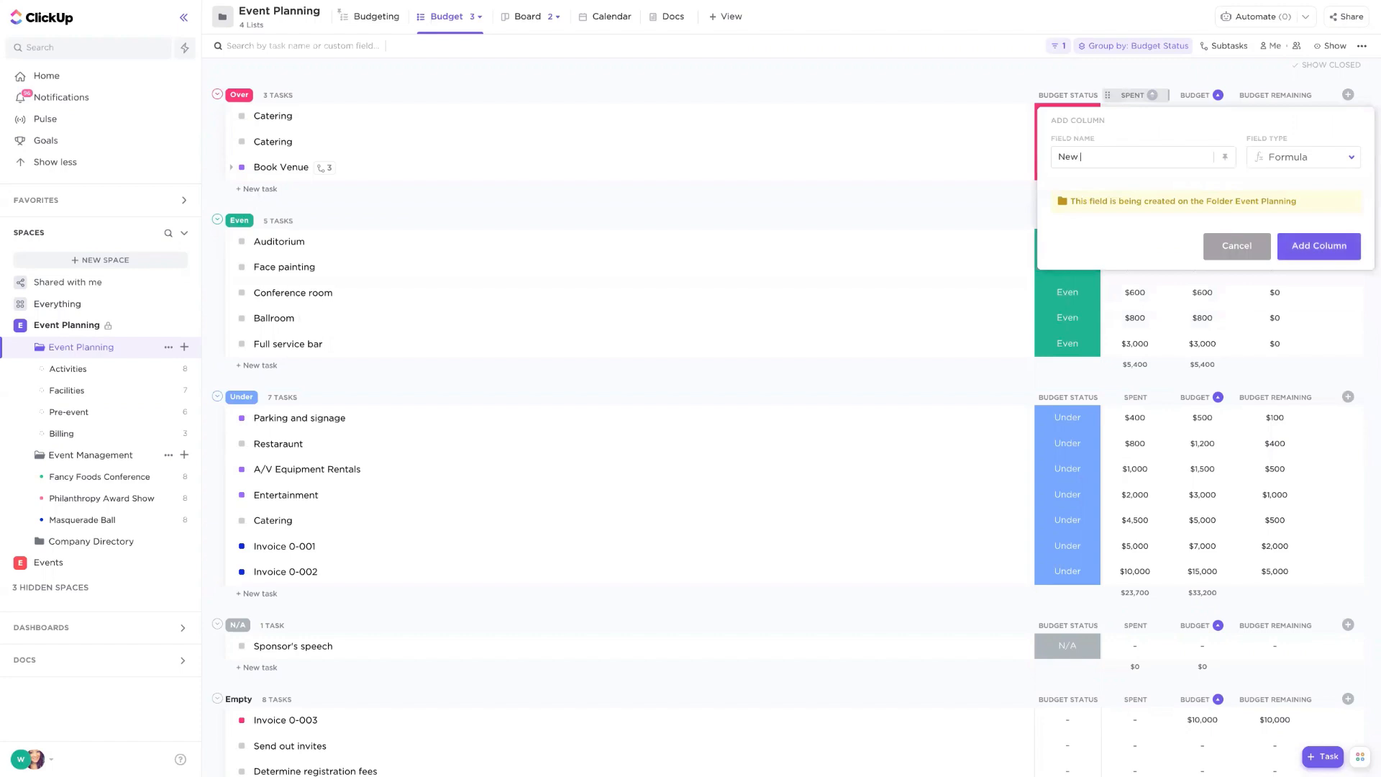
left_click(1302, 248)
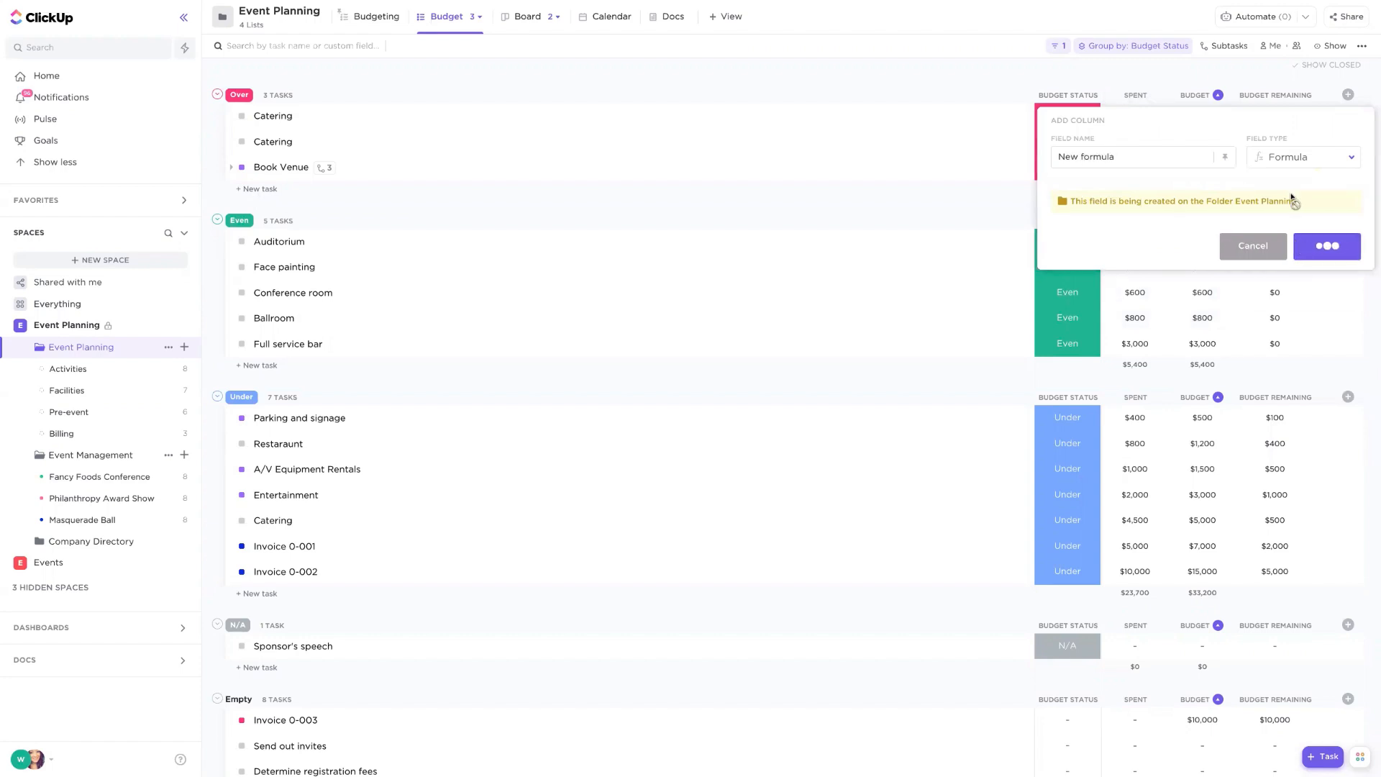
- Define New formula as Time estimated in hours minus Time tracked in hours and calculate it
left_click(1274, 120)
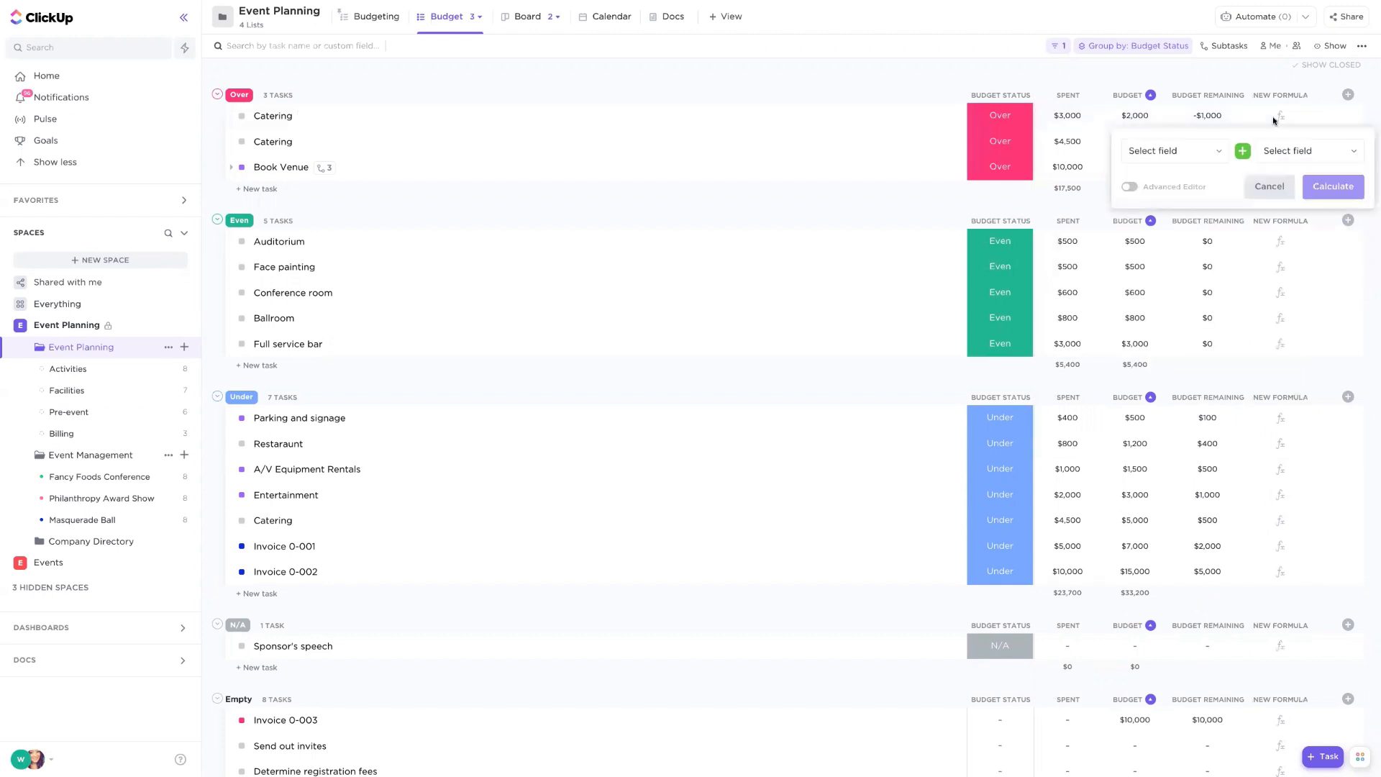
left_click(1163, 151)
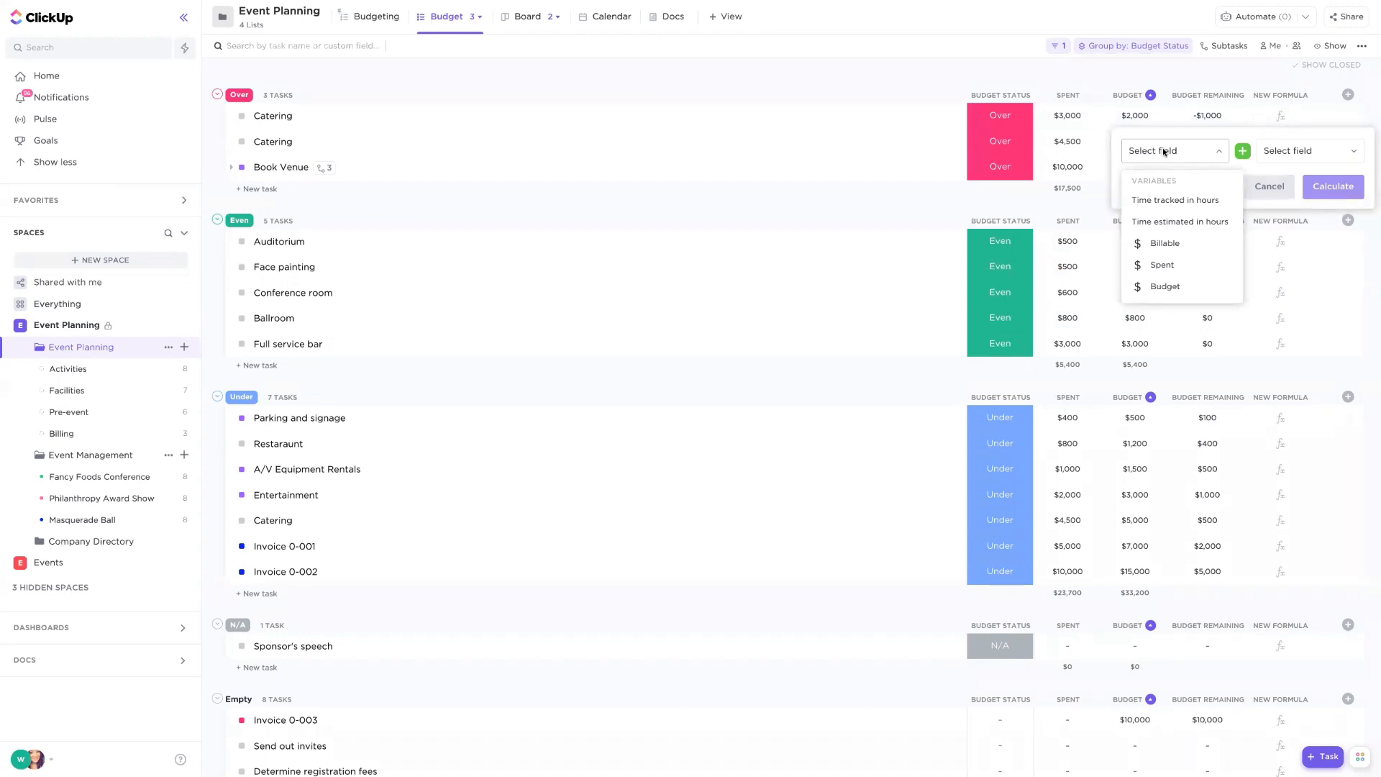
left_click(1200, 223)
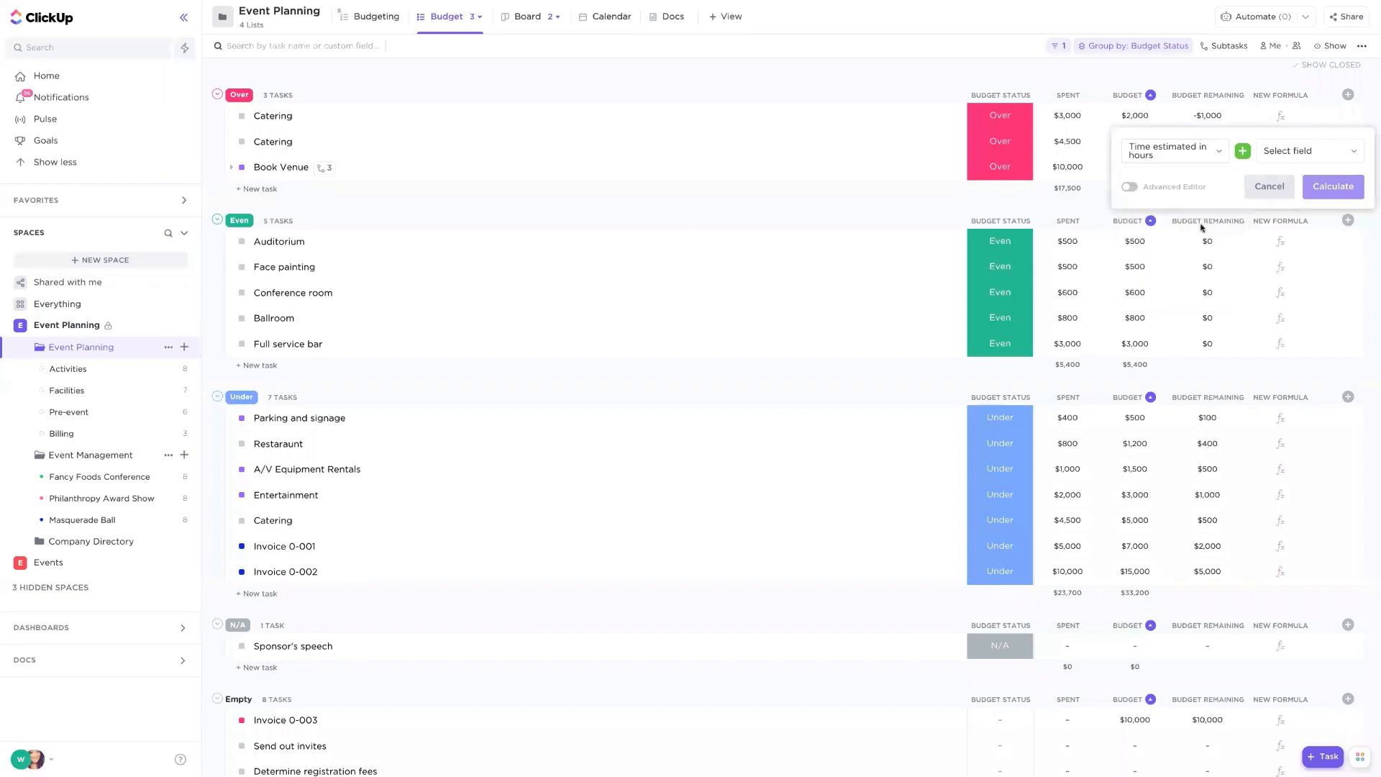
left_click(1244, 151)
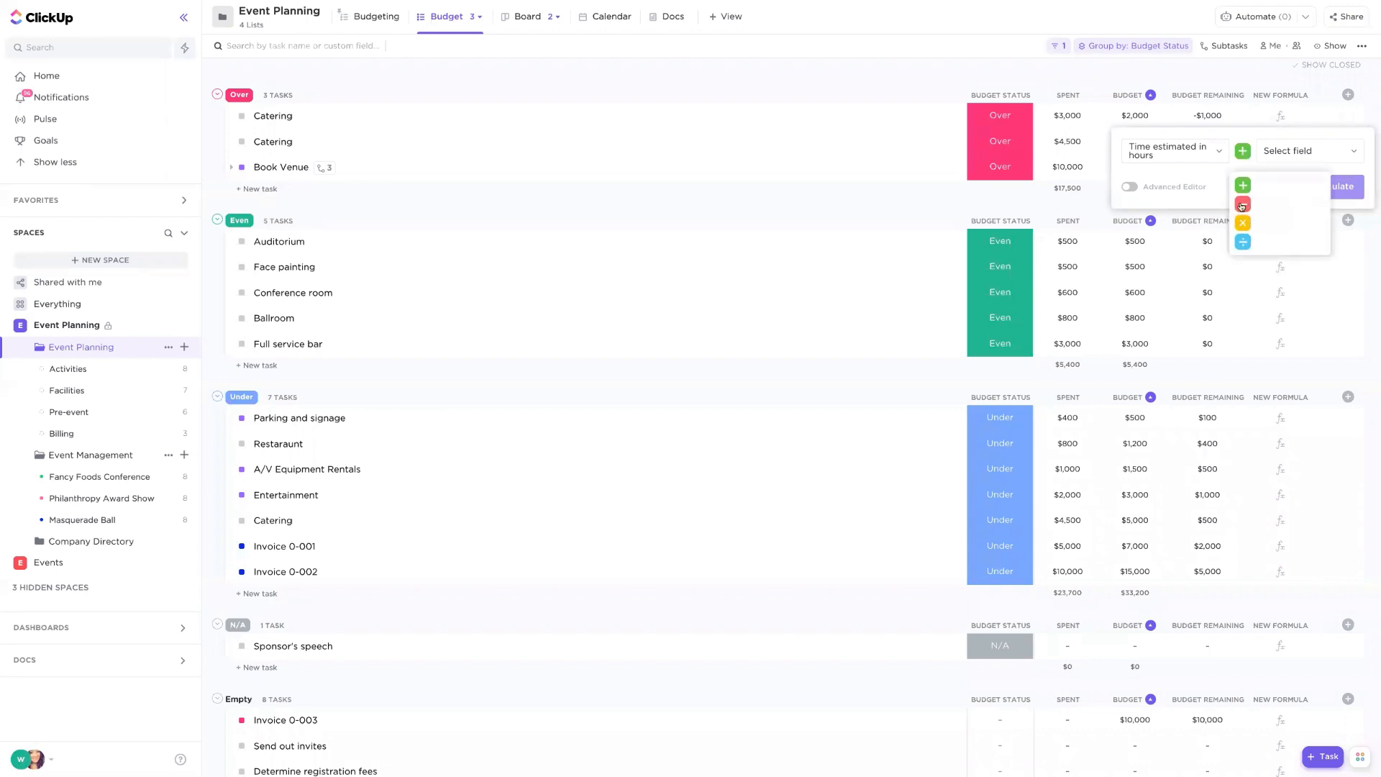
left_click(1255, 205)
left_click(1319, 151)
left_click(1307, 200)
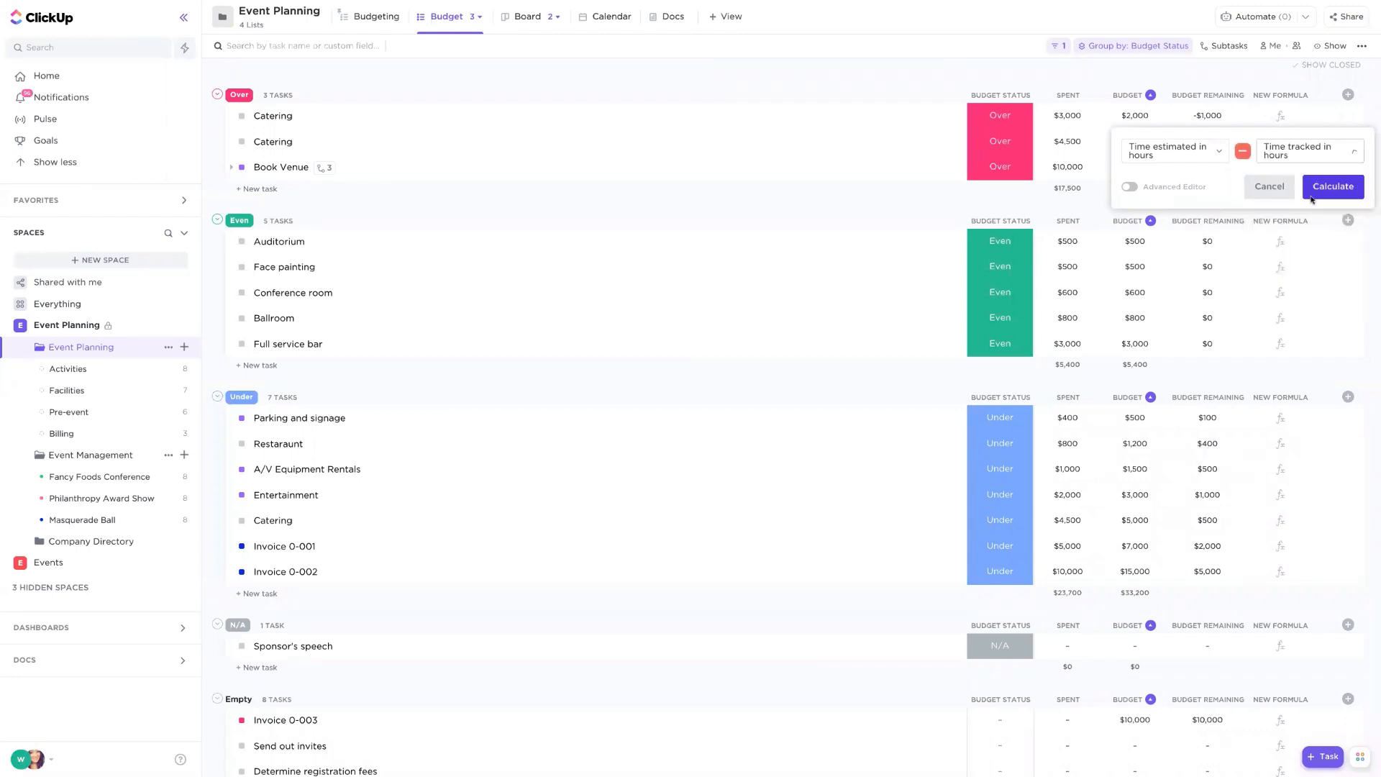
left_click(1324, 189)
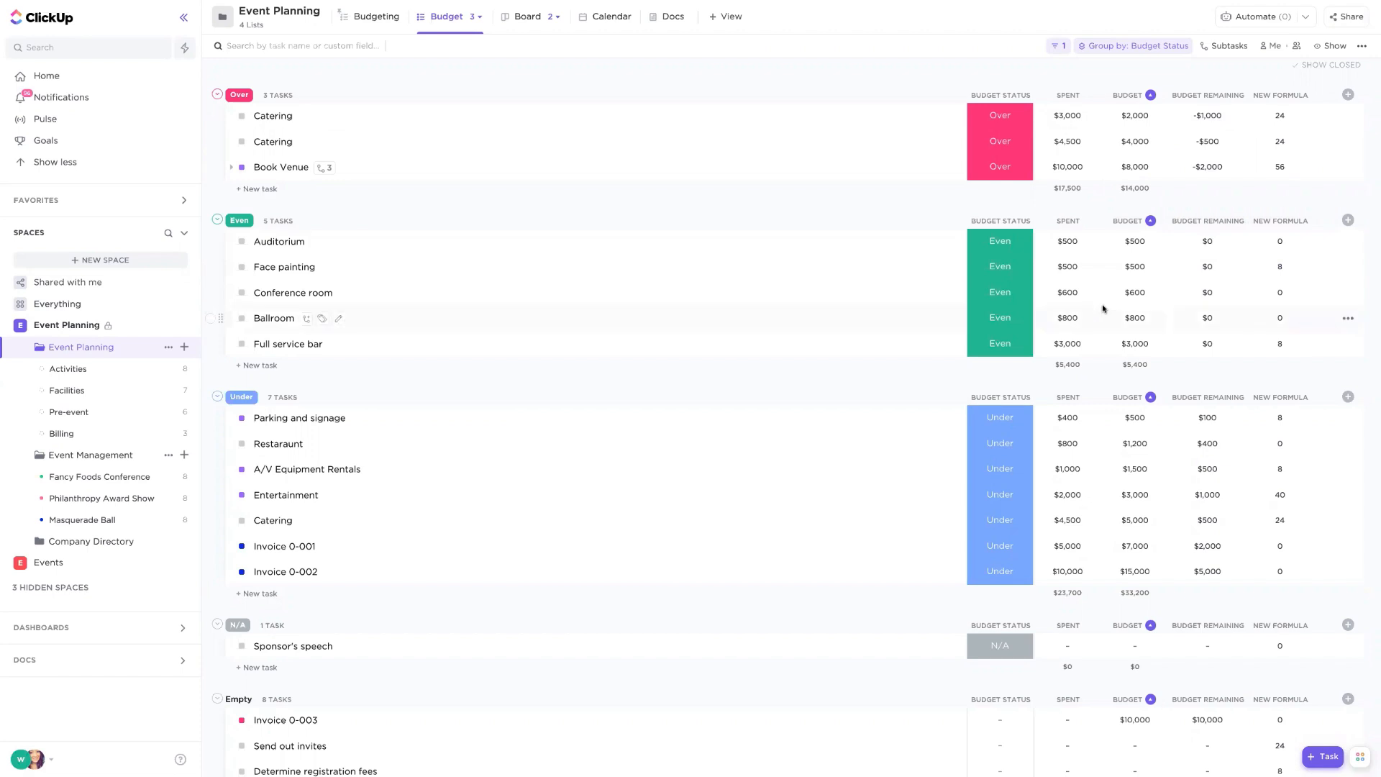
left_click(1005, 118)
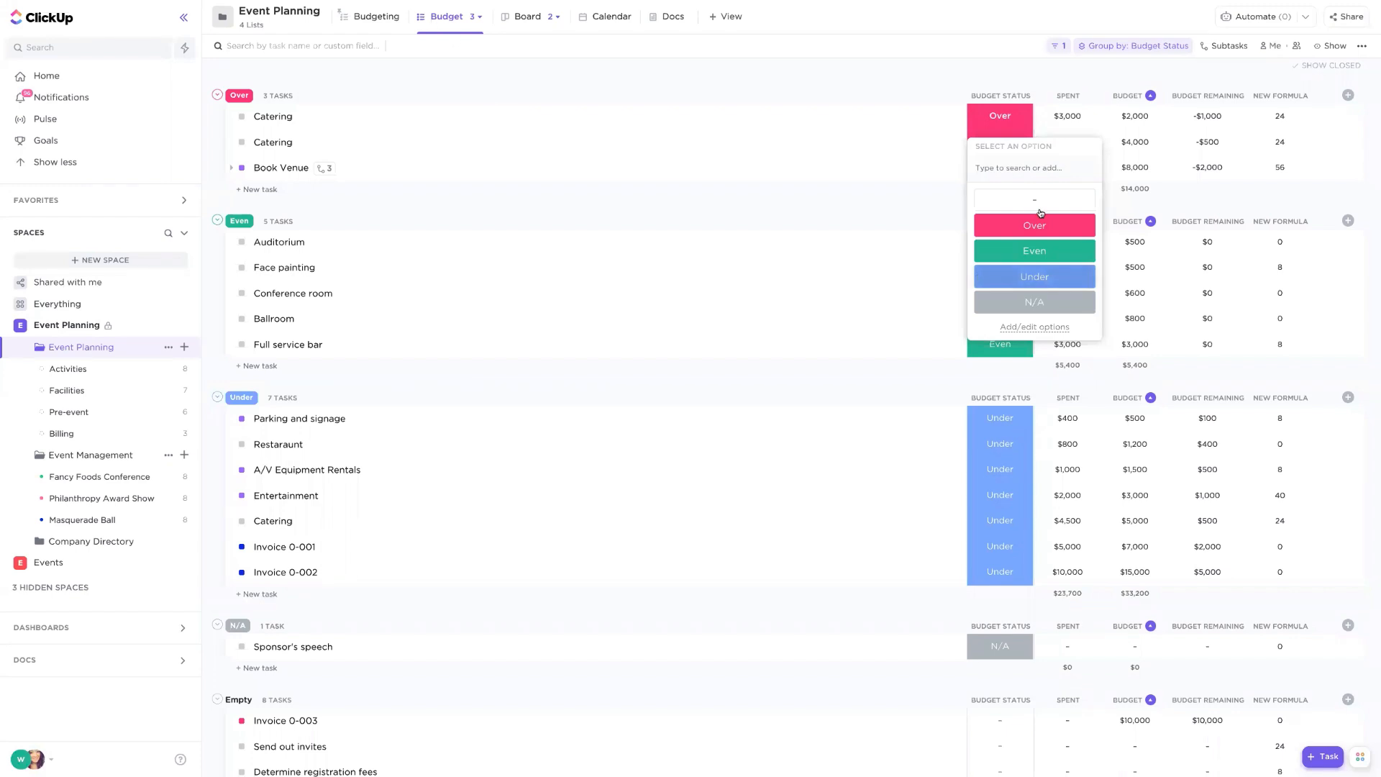
left_click(1010, 86)
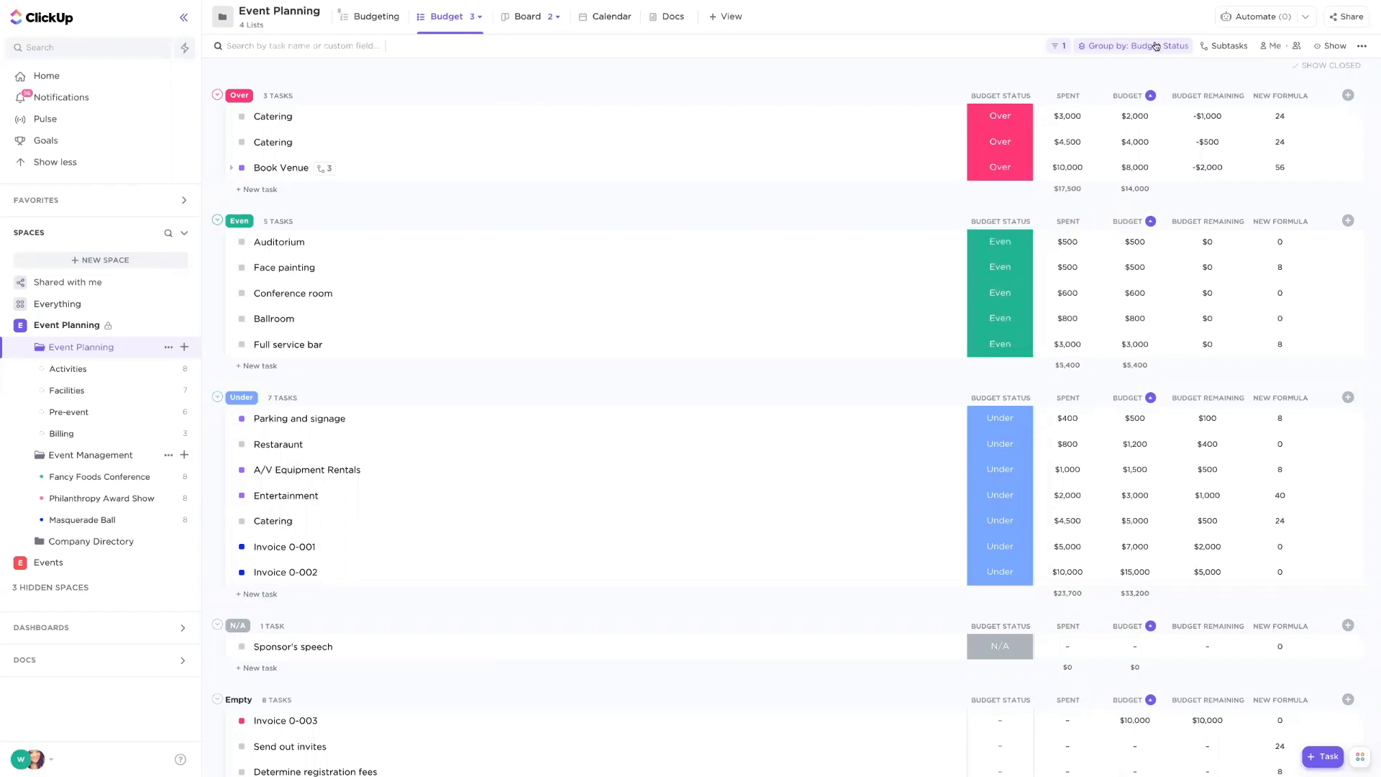
left_click(1156, 46)
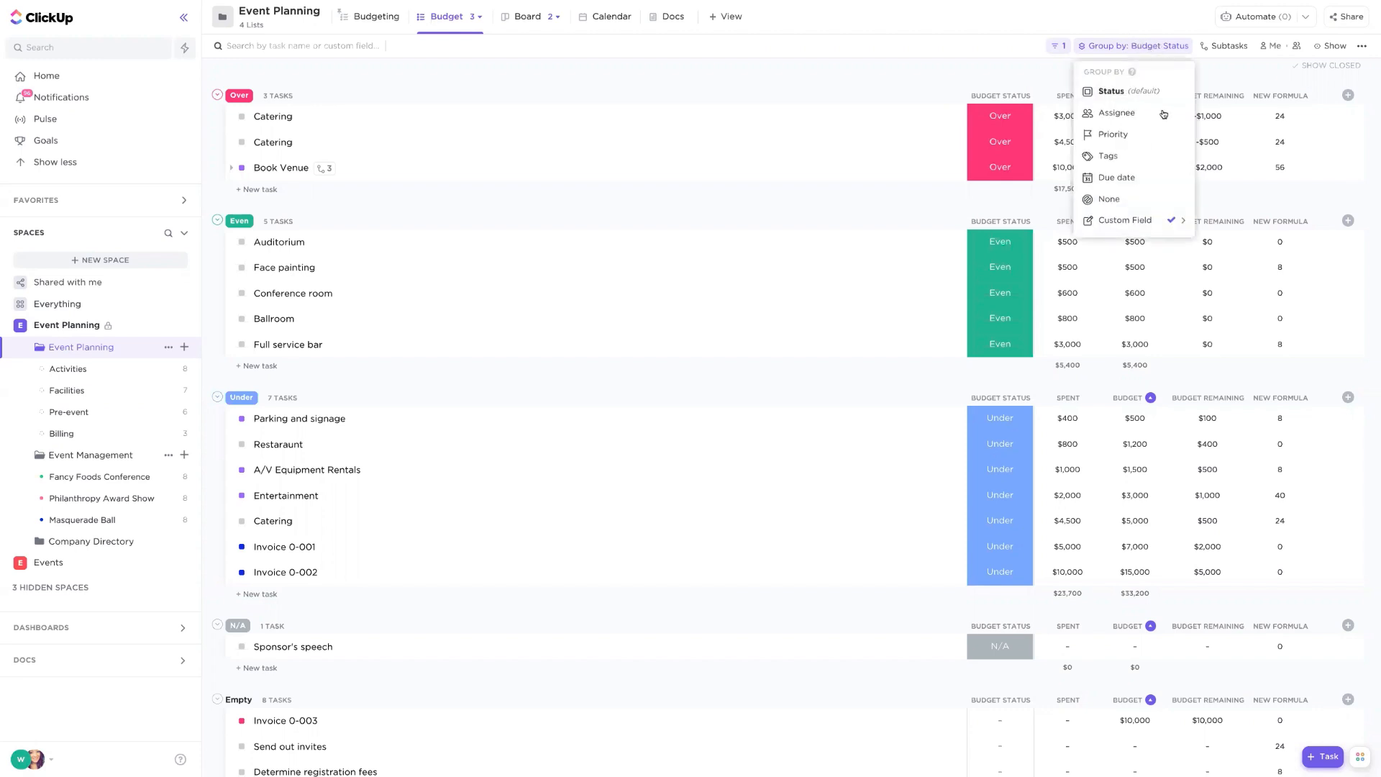
left_click(1101, 223)
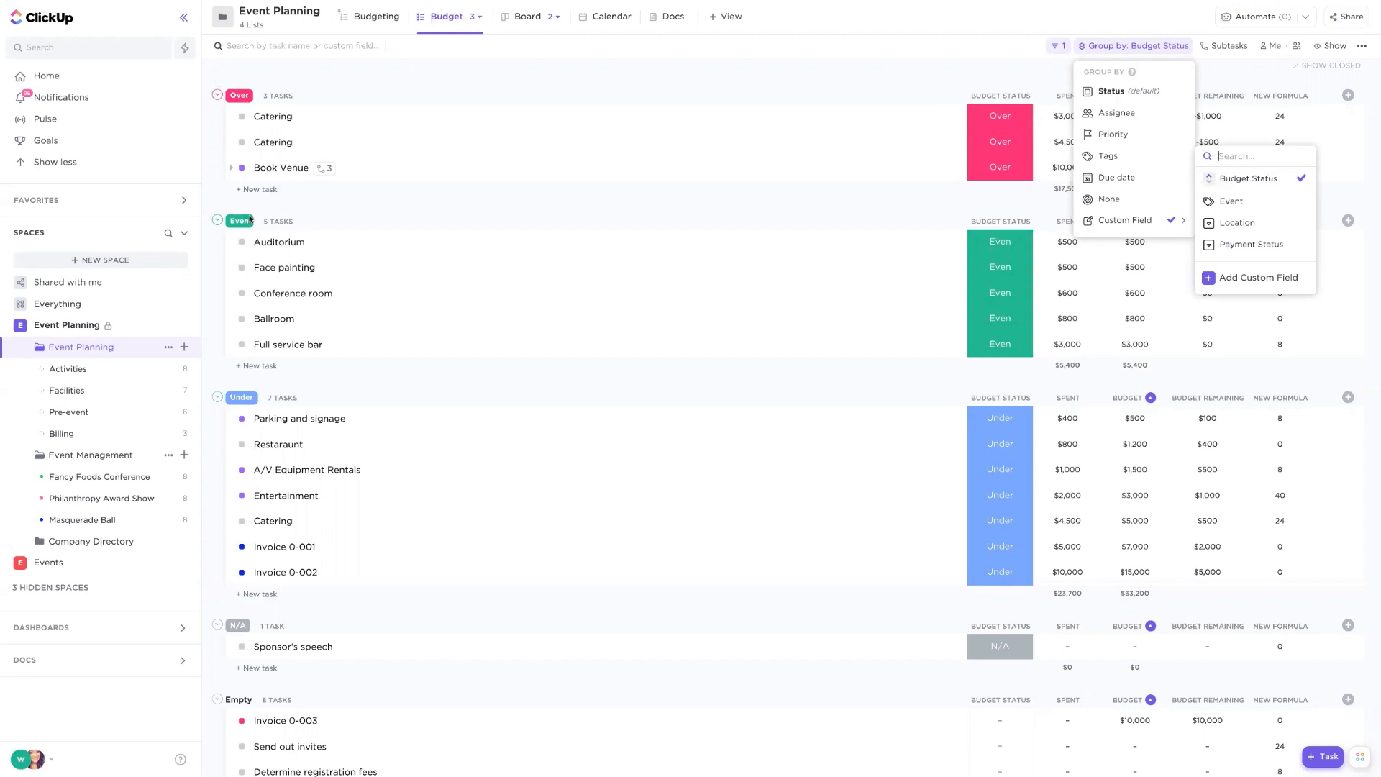
left_click(820, 59)
- Remove the sort from the Budget column and review the calculation options for its group total
left_click(1175, 48)
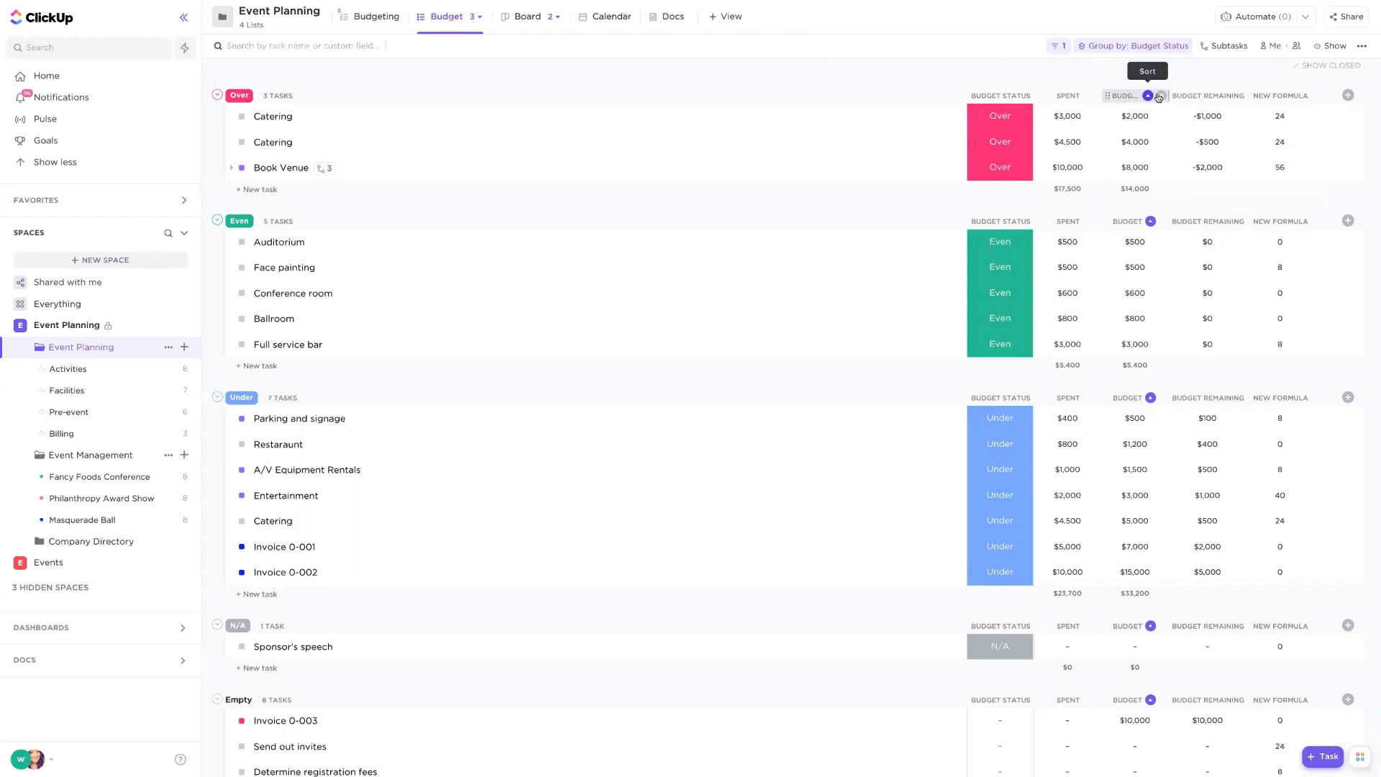
left_click(1161, 97)
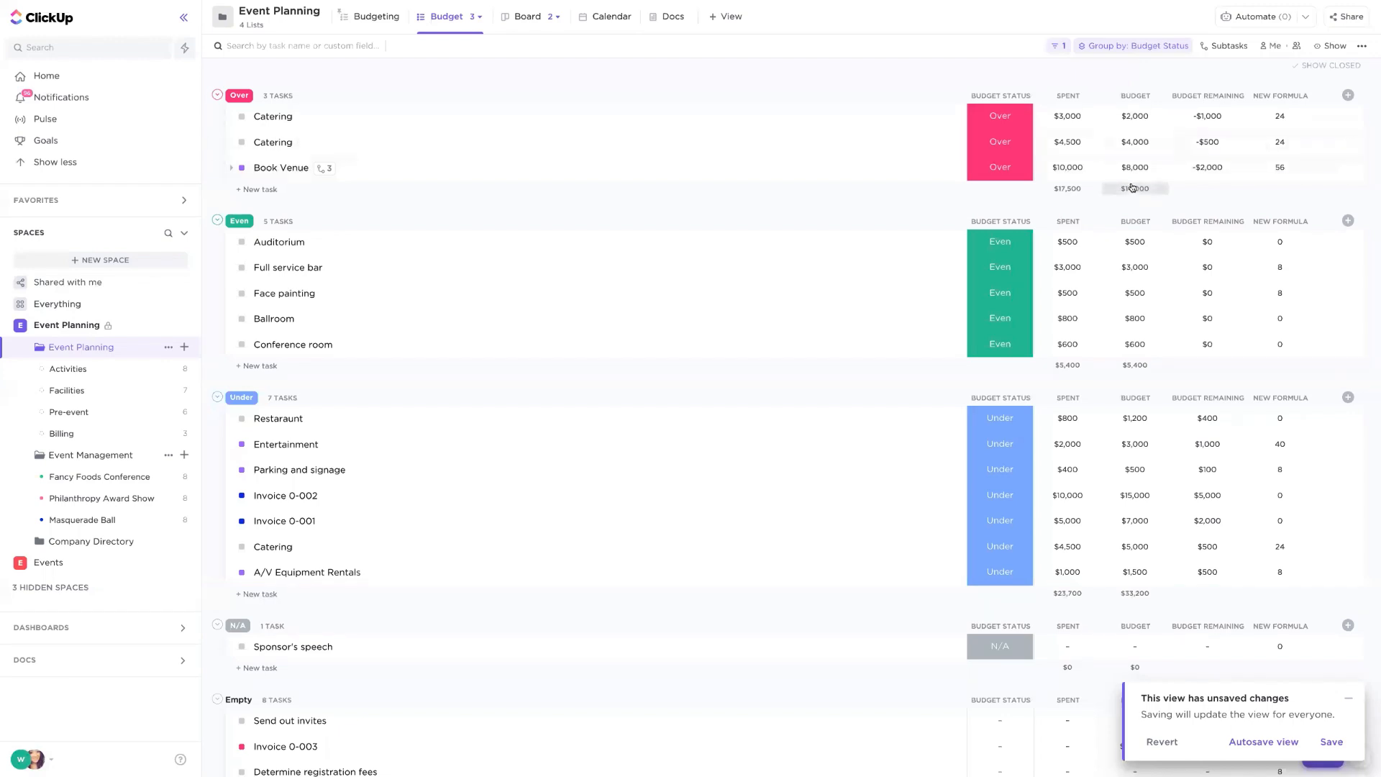
scroll(1138, 189, "down", 1)
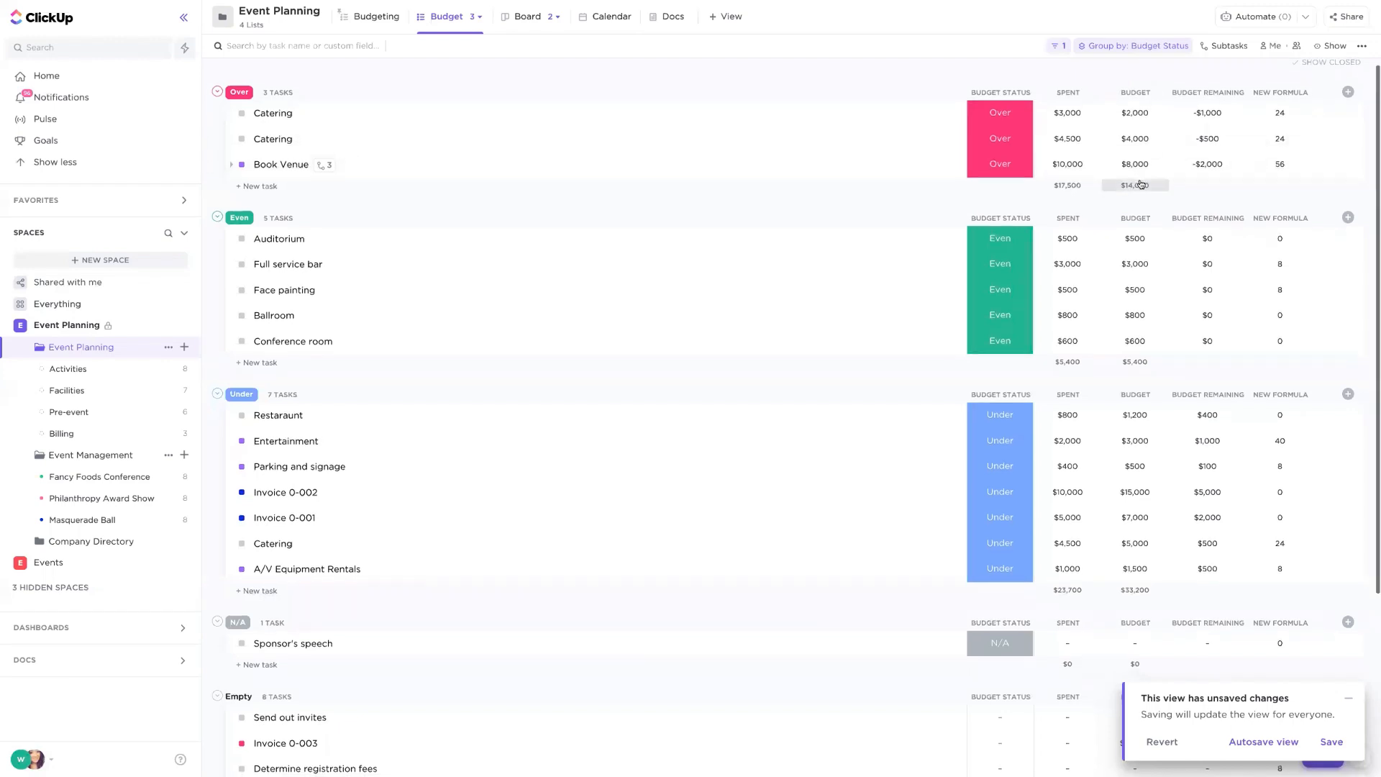
left_click(1139, 192)
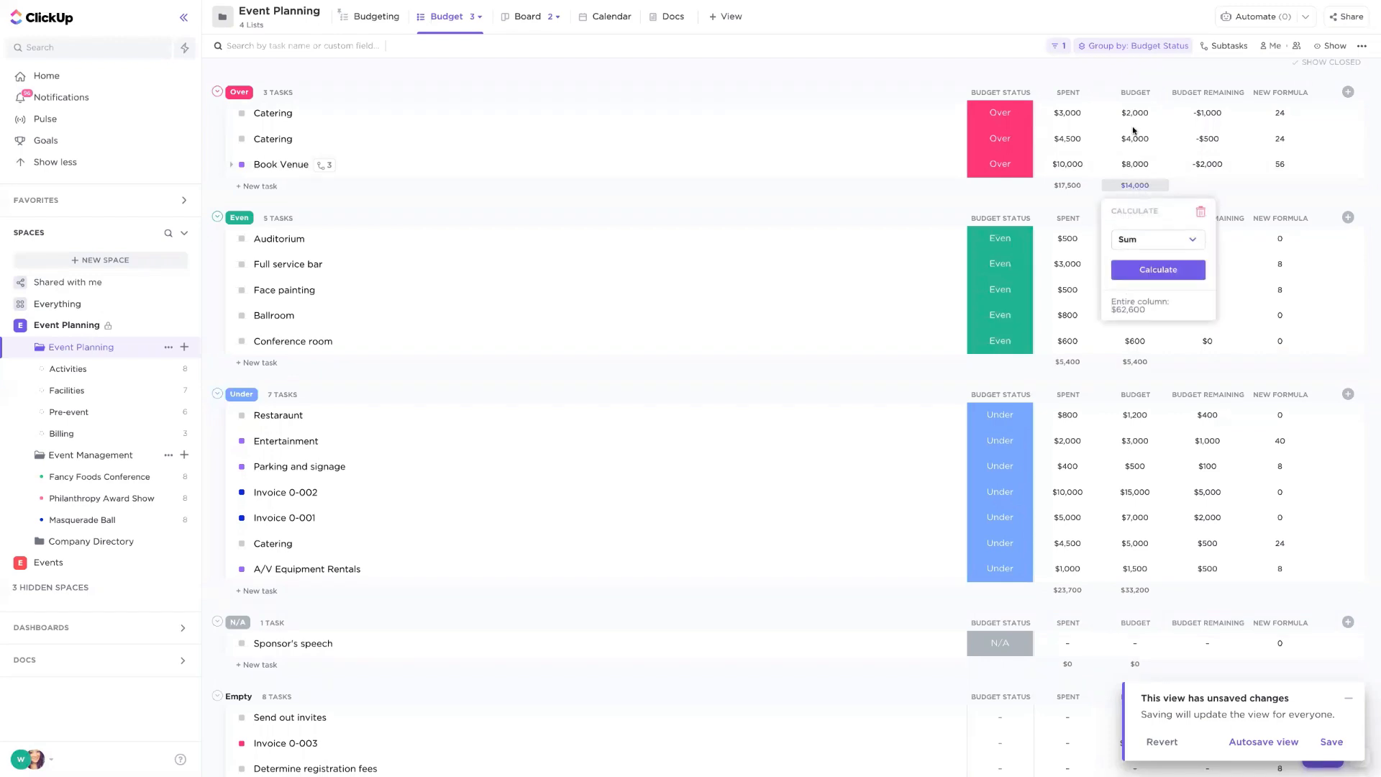
left_click(1180, 242)
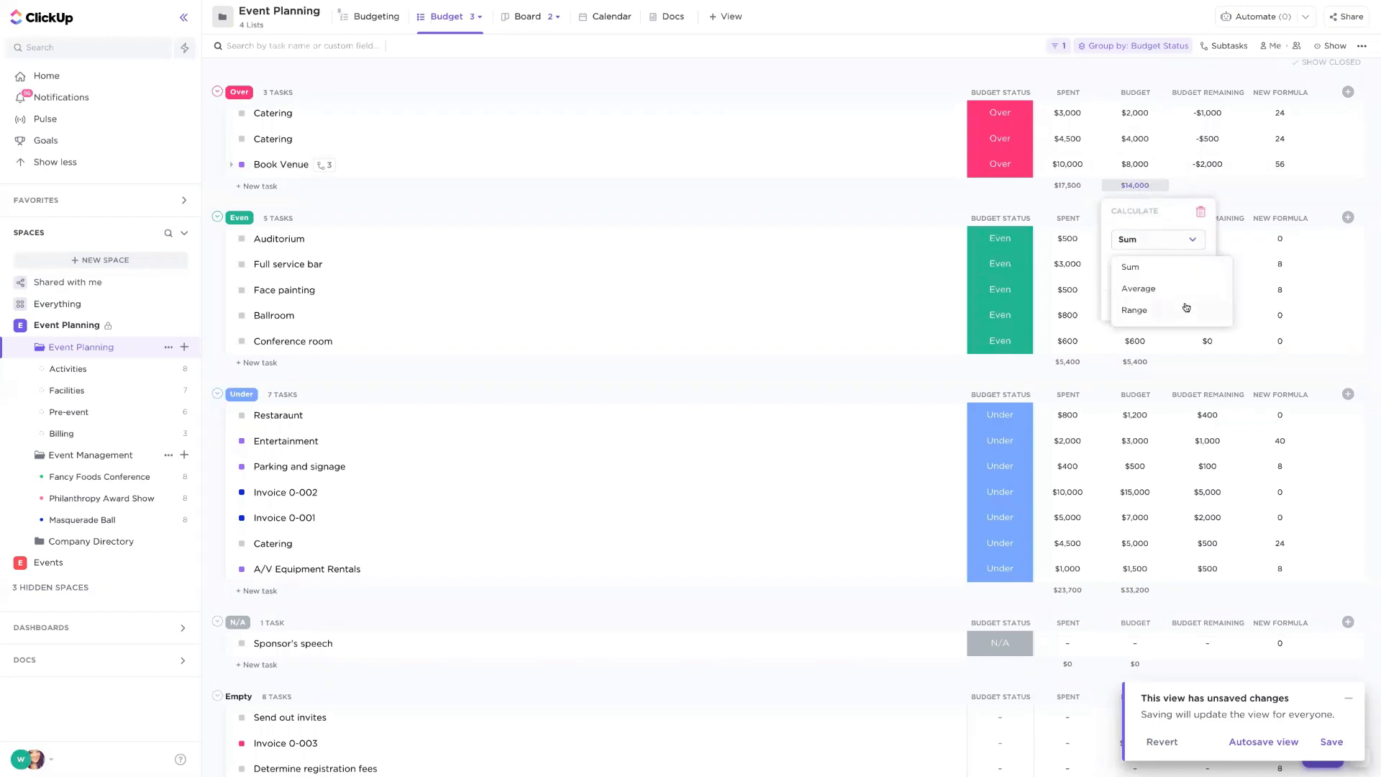
left_click(1234, 194)
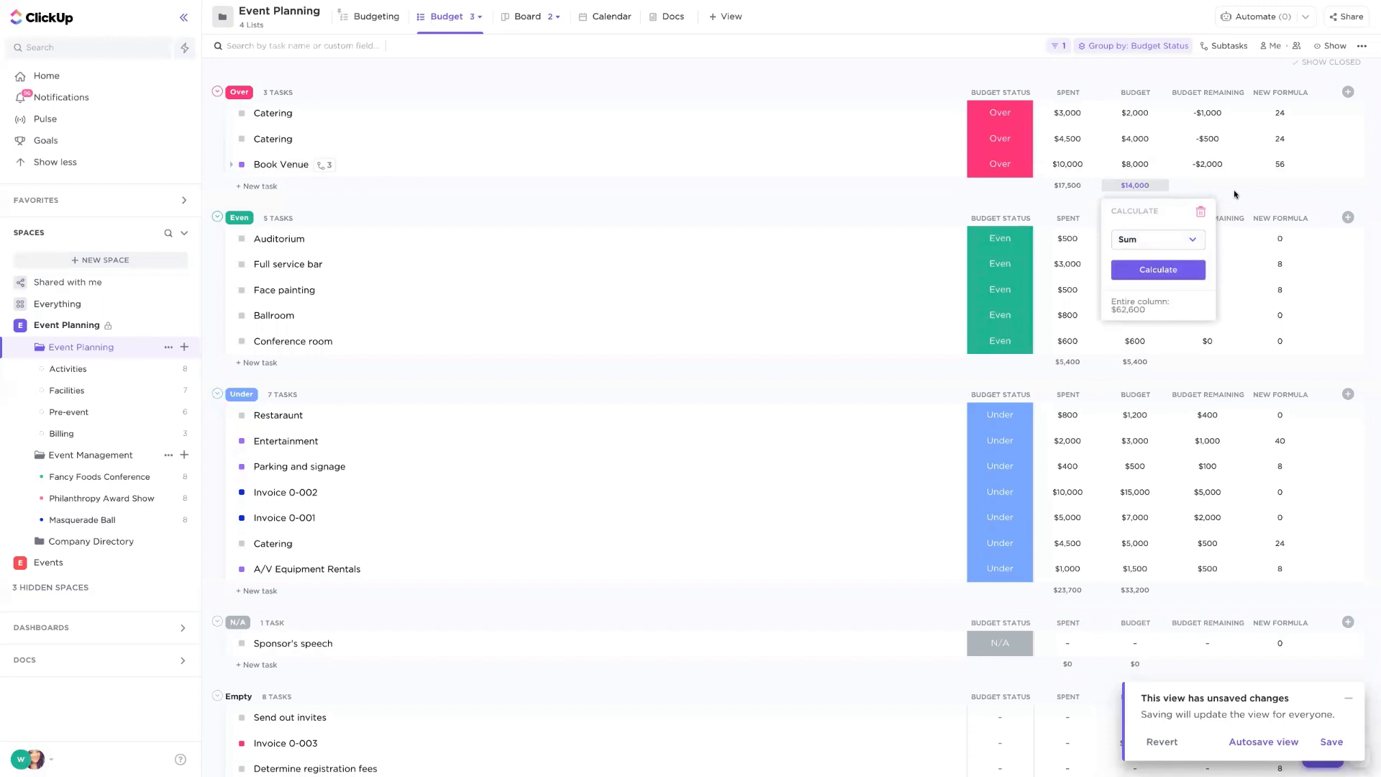
left_click(1234, 194)
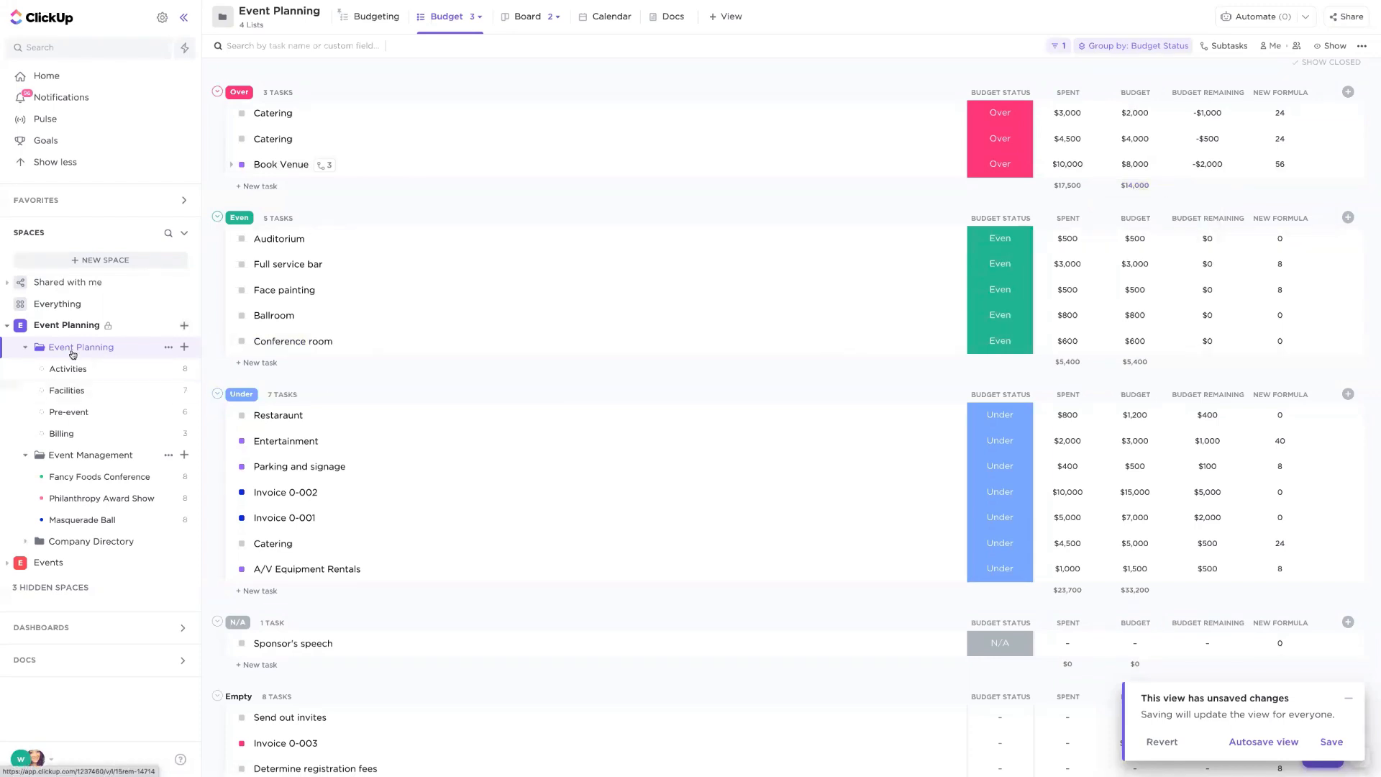
- Sort the entire list by the Spent column
scroll(1118, 221, "up", 1)
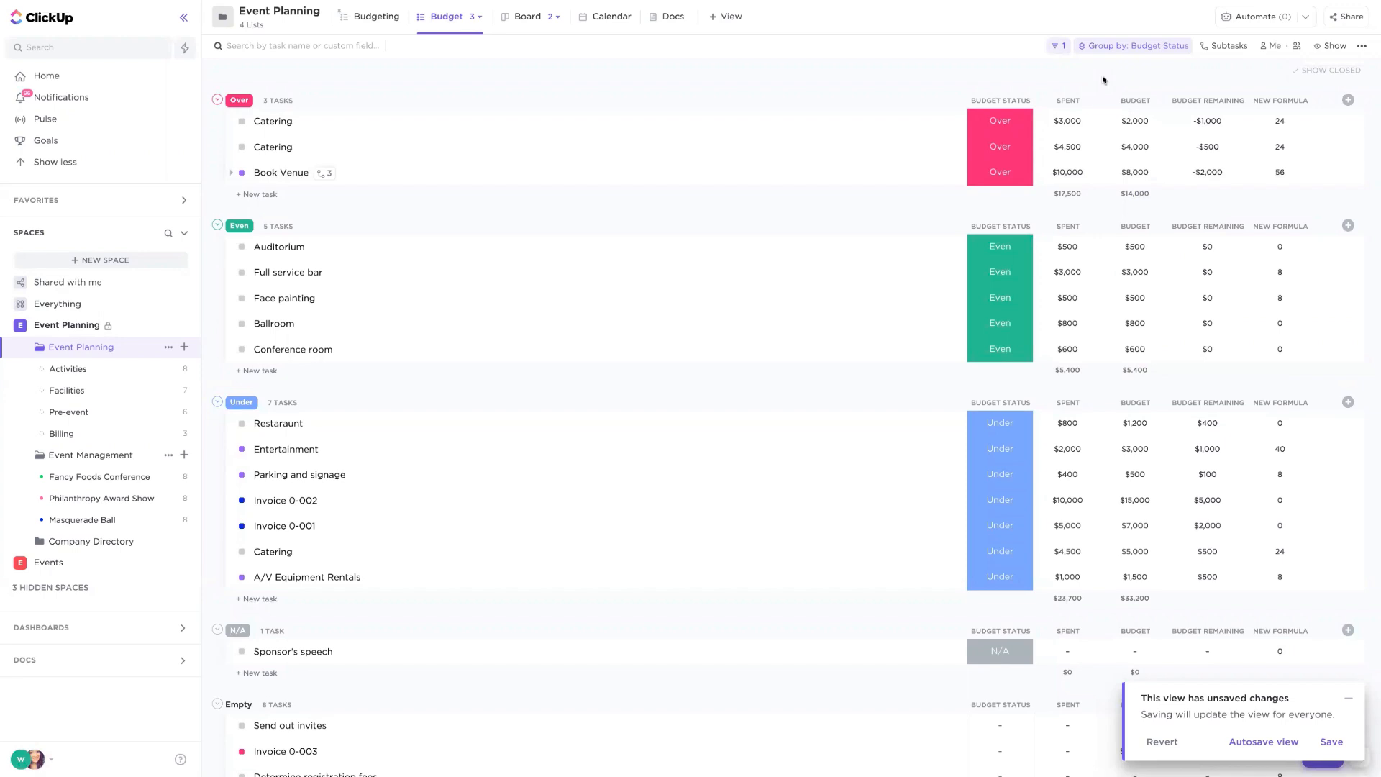
left_click(1069, 102)
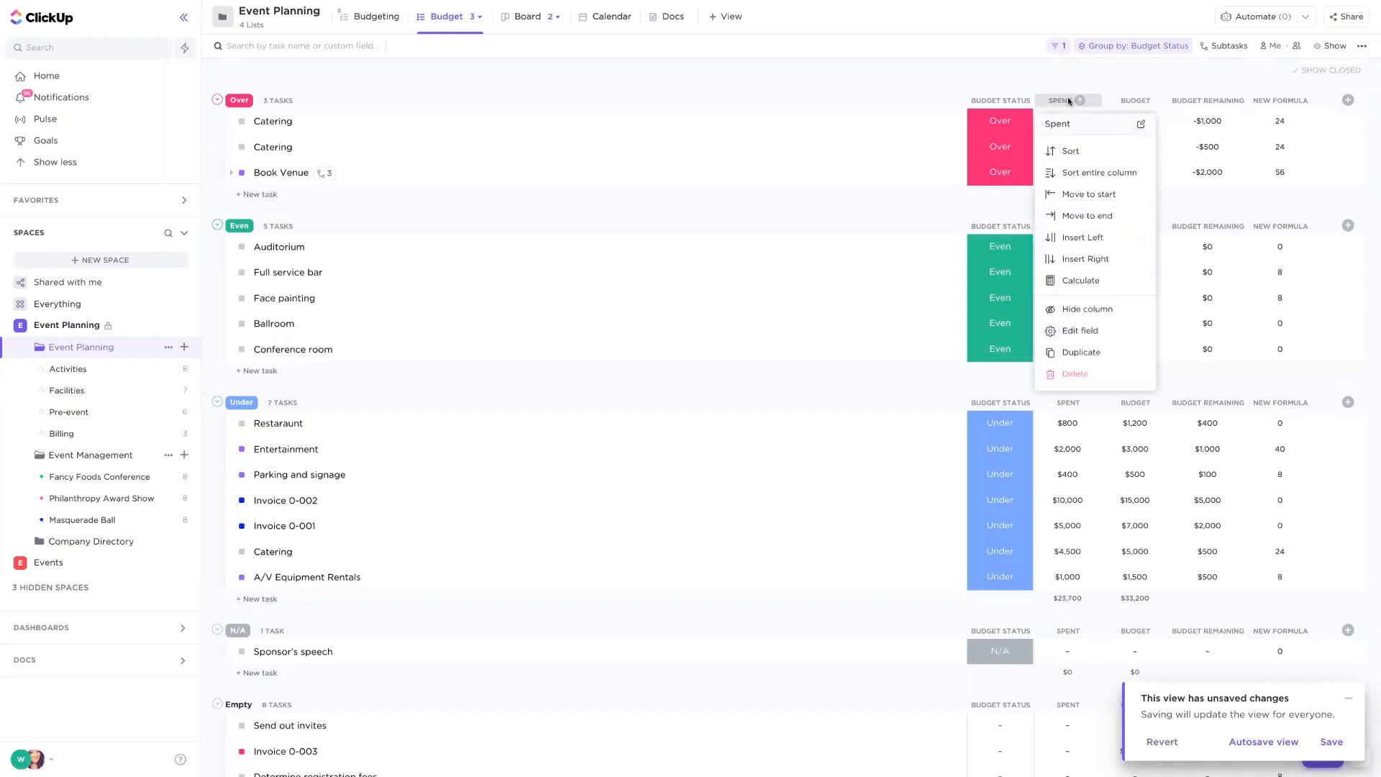
left_click(1098, 172)
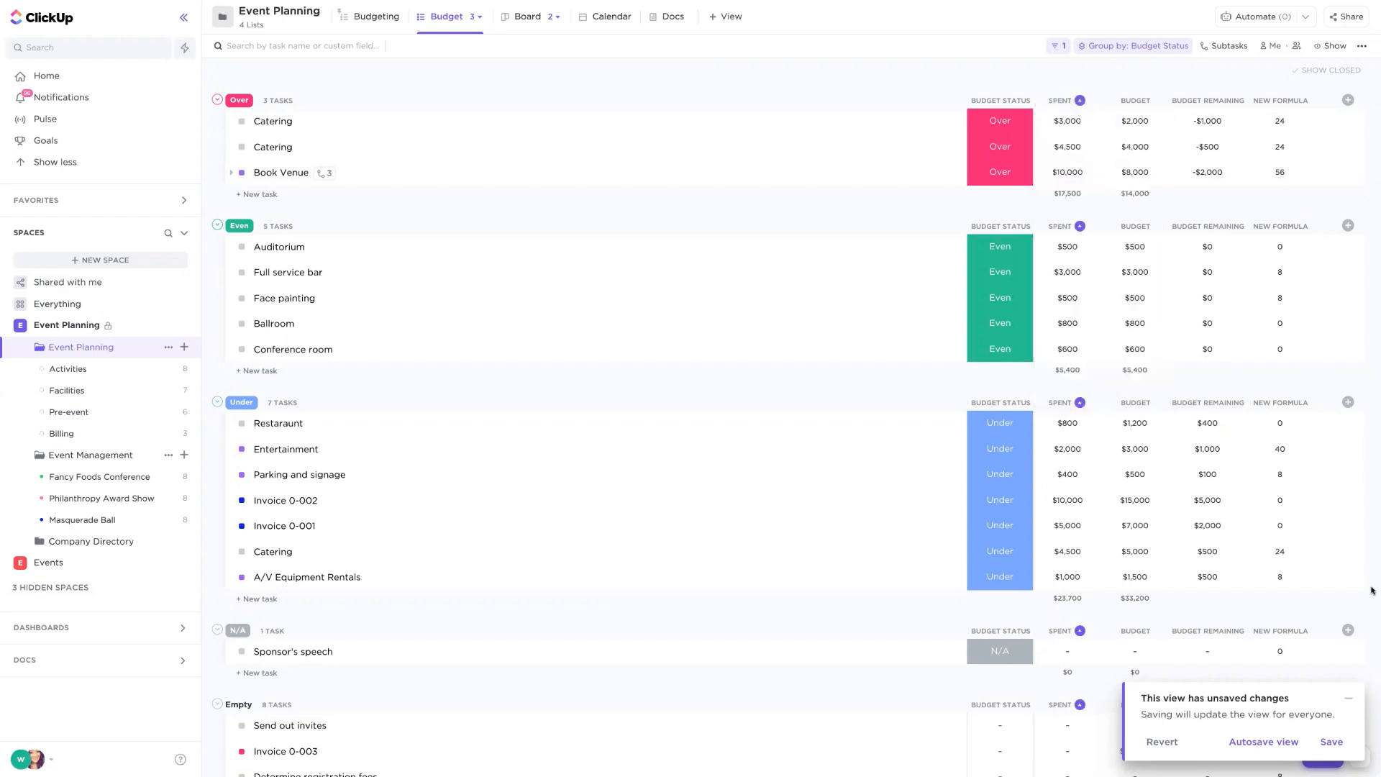
left_click(1349, 695)
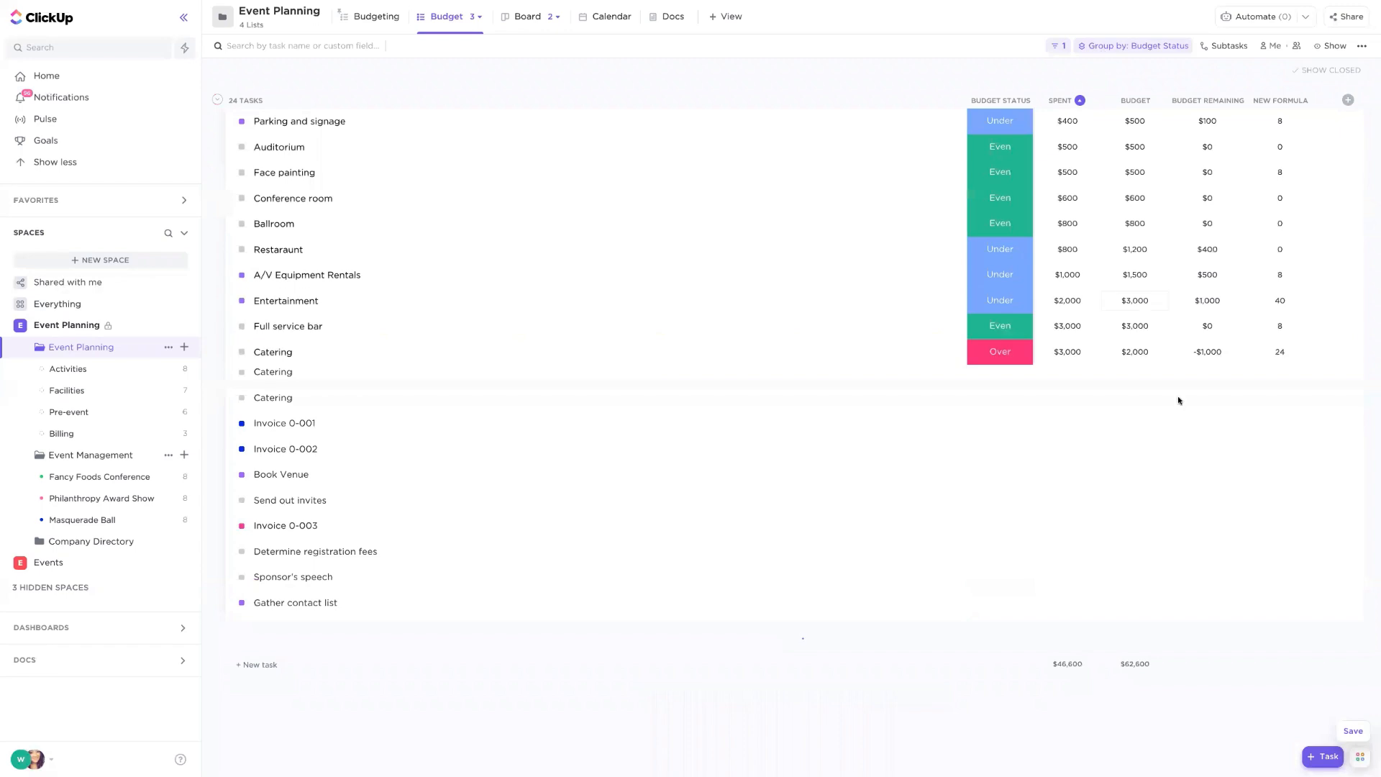
- Review the sum calculations for the Spent and Budget column totals at the bottom of the list
scroll(1106, 743, "down", 1)
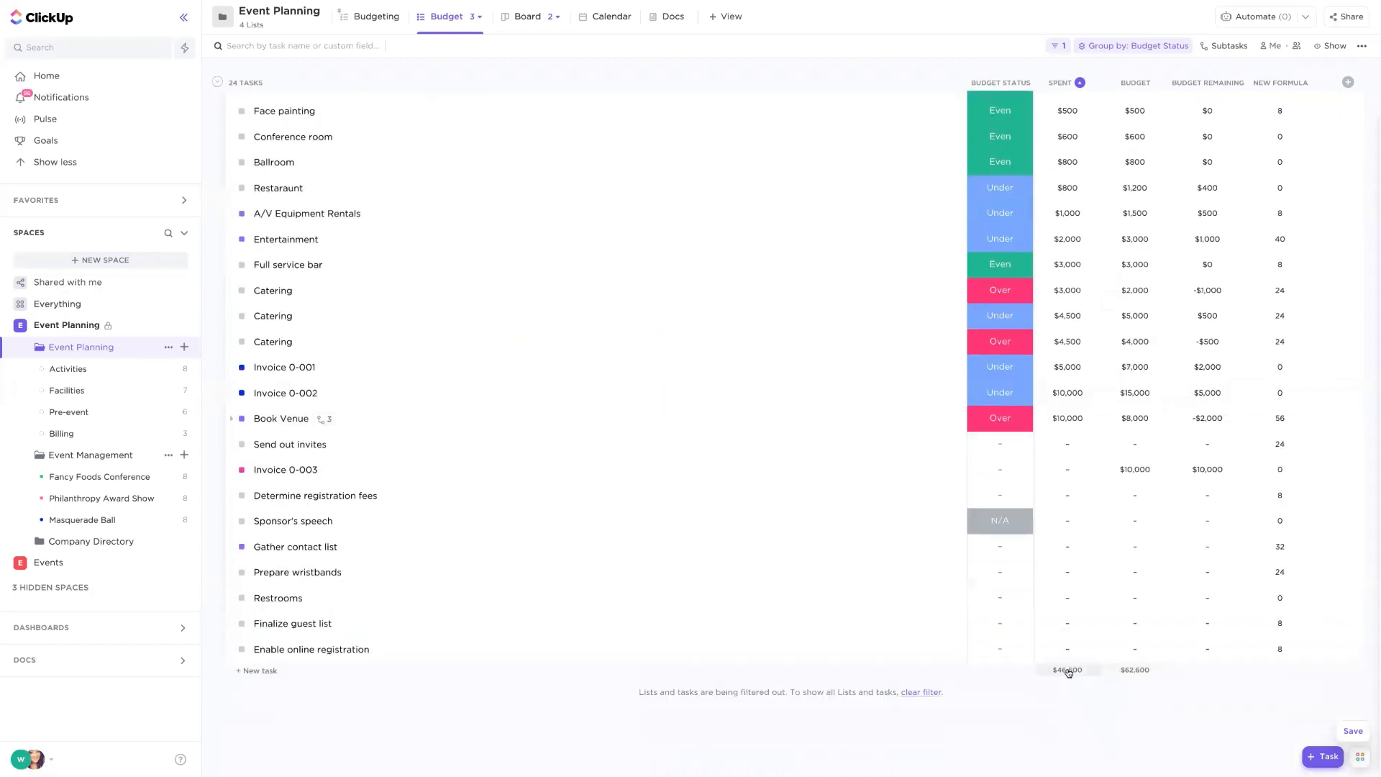
left_click(1068, 670)
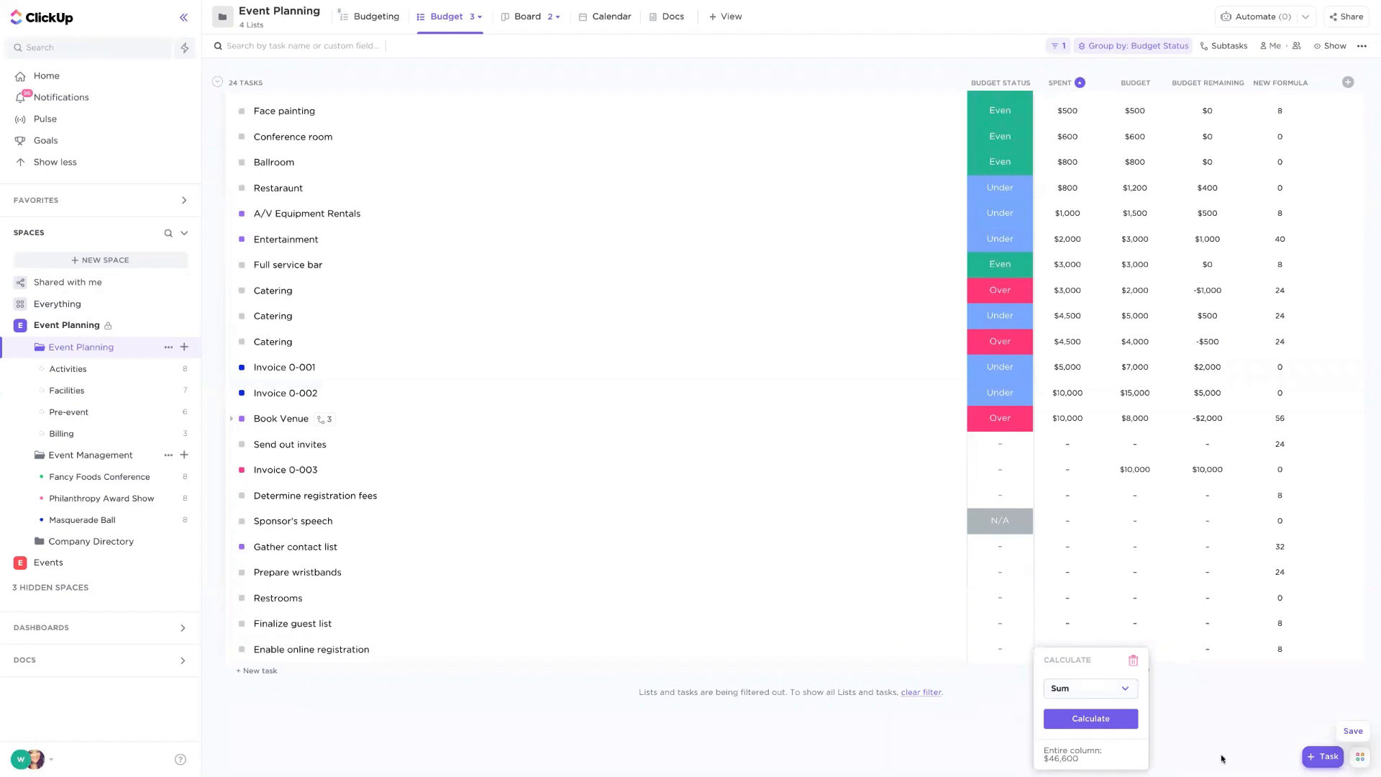
left_click(1208, 719)
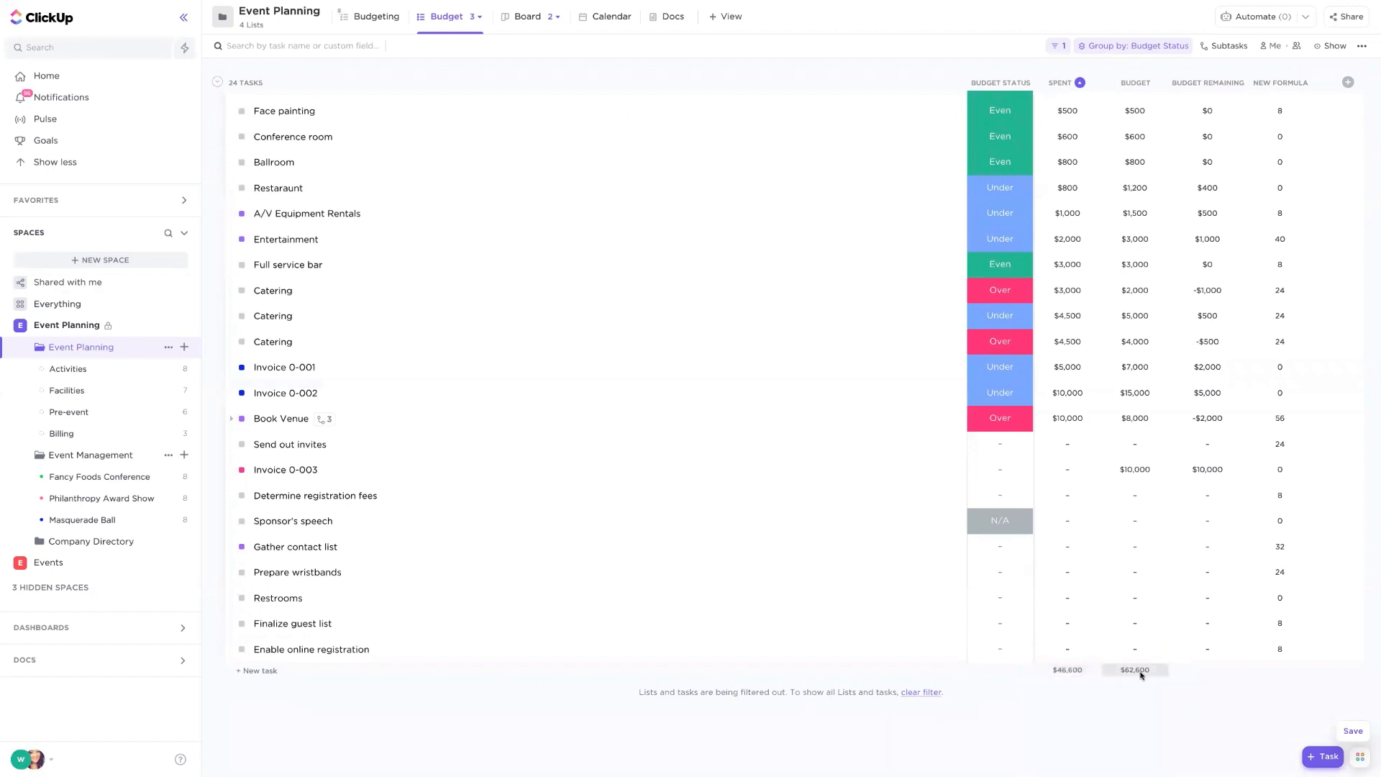
left_click(1139, 671)
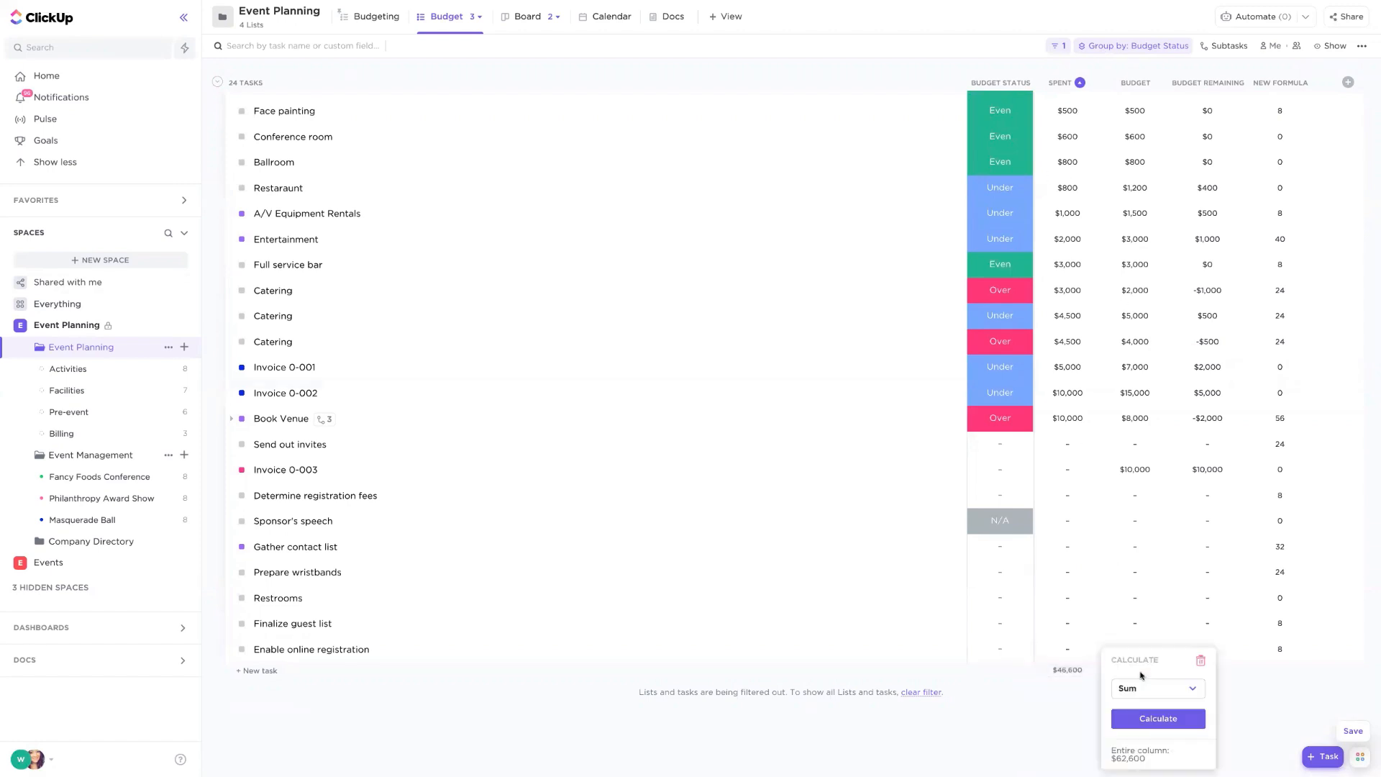
- Remove the sort from the Spent column so the list returns to its Budget Status grouping
left_click(1297, 684)
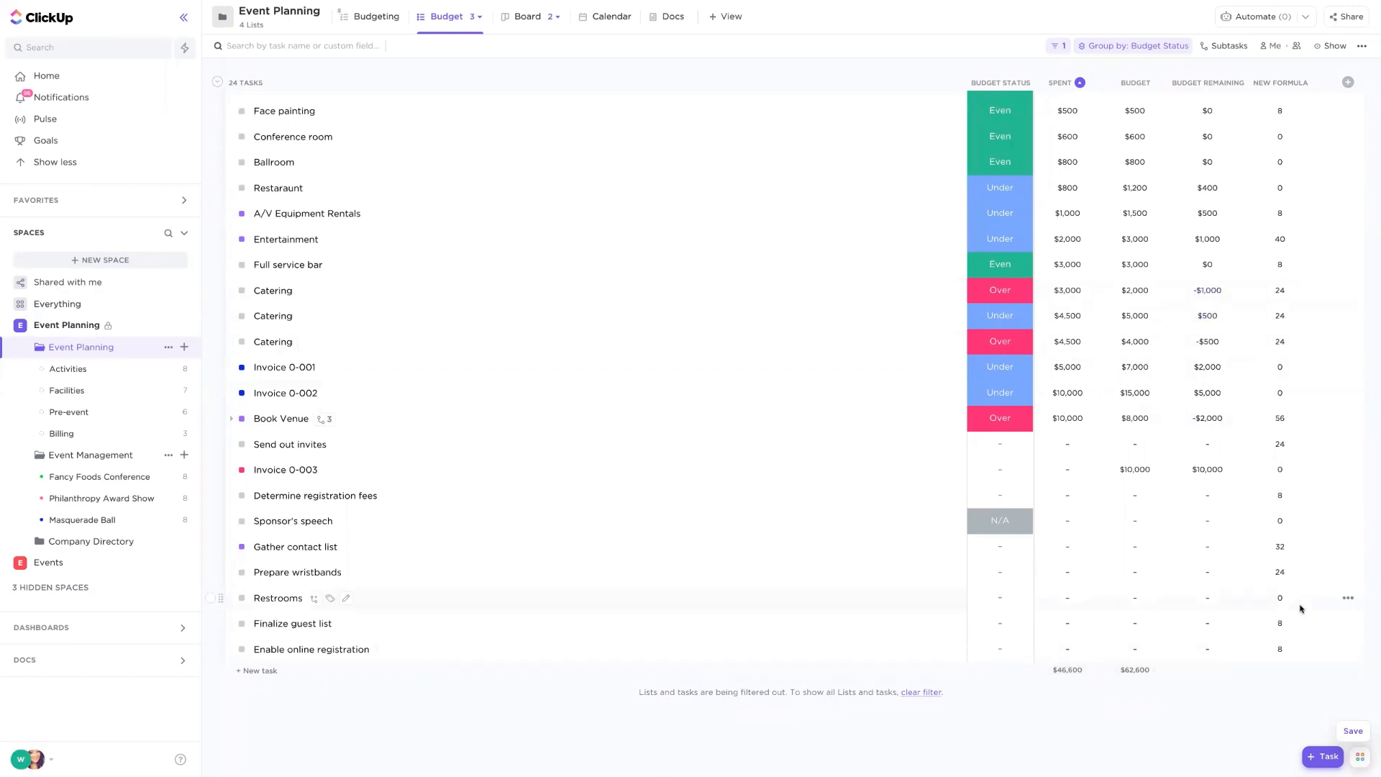
scroll(1300, 609, "up", 2)
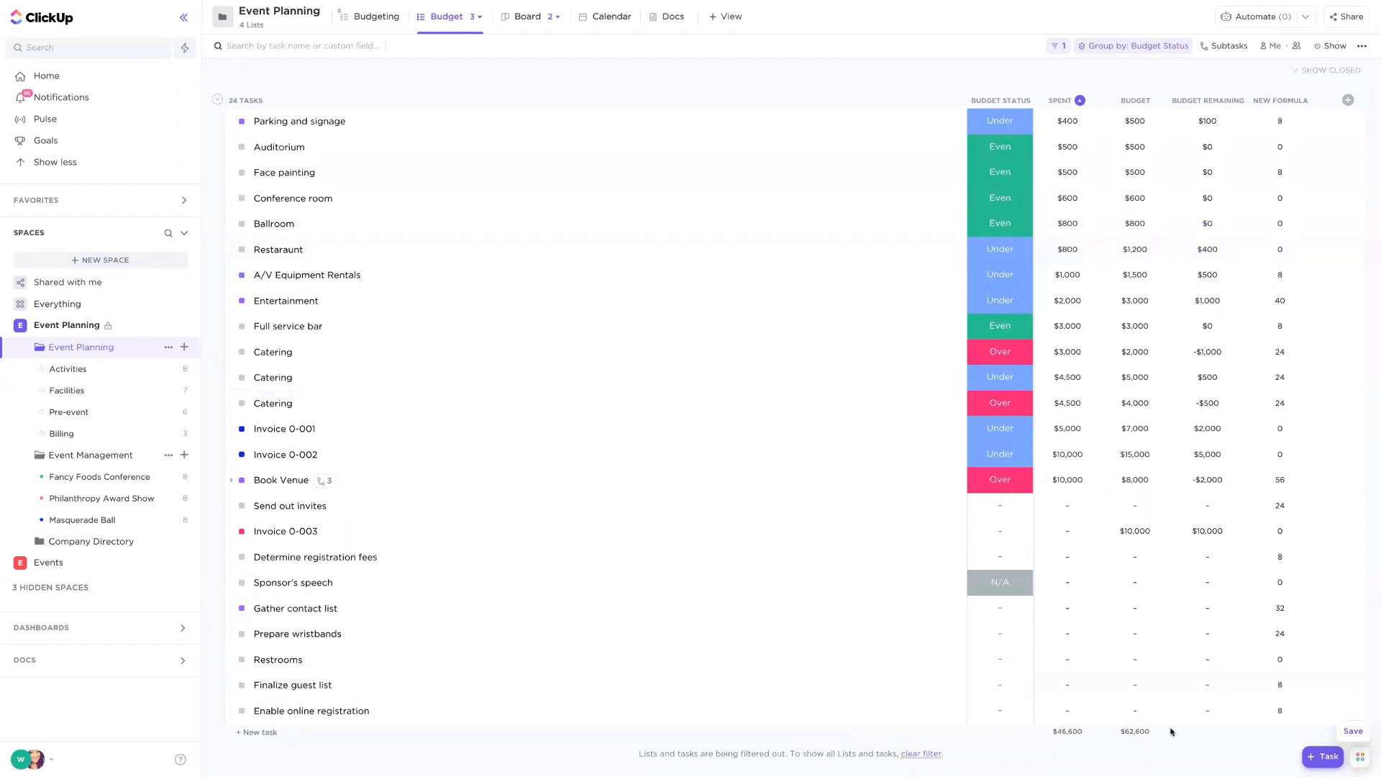
left_click(1080, 100)
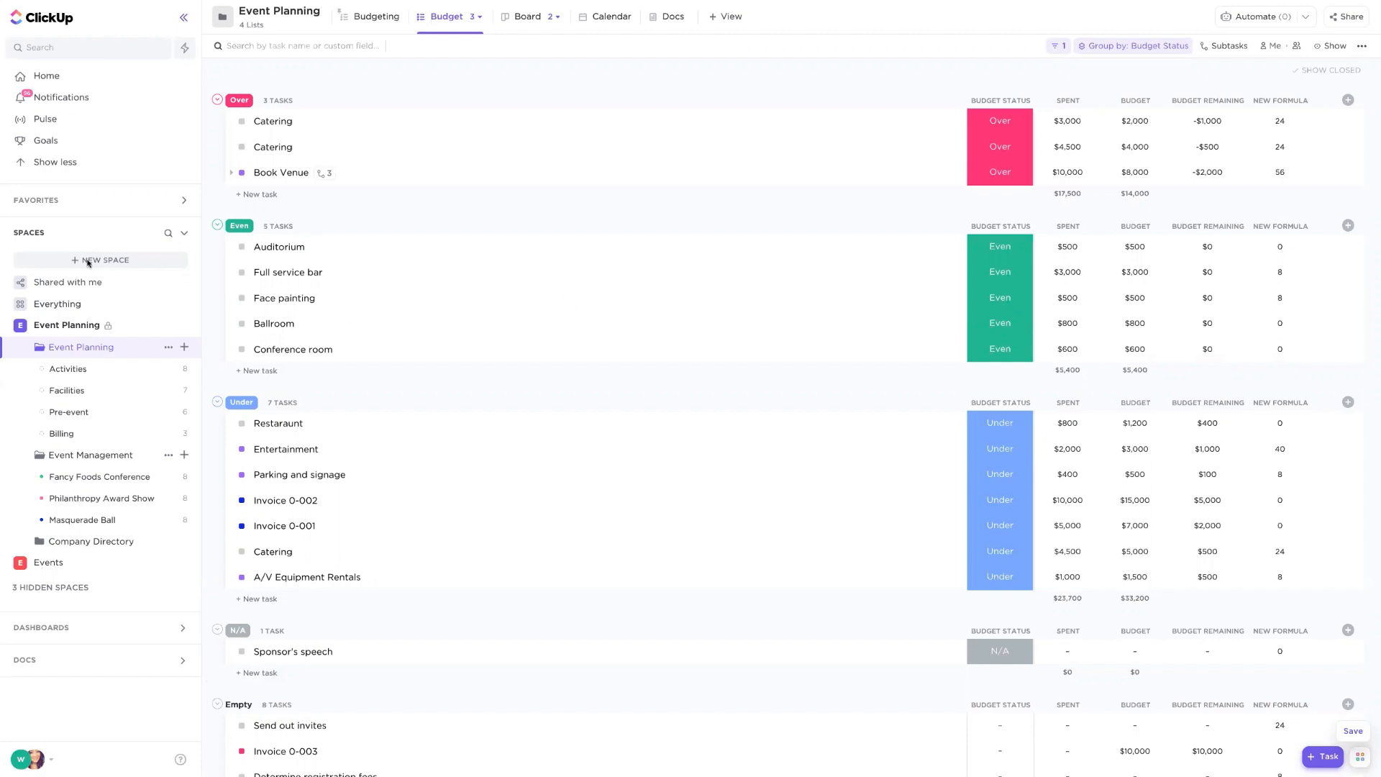
- Open the Event Management dashboard from the shared dashboards
left_click(50, 234)
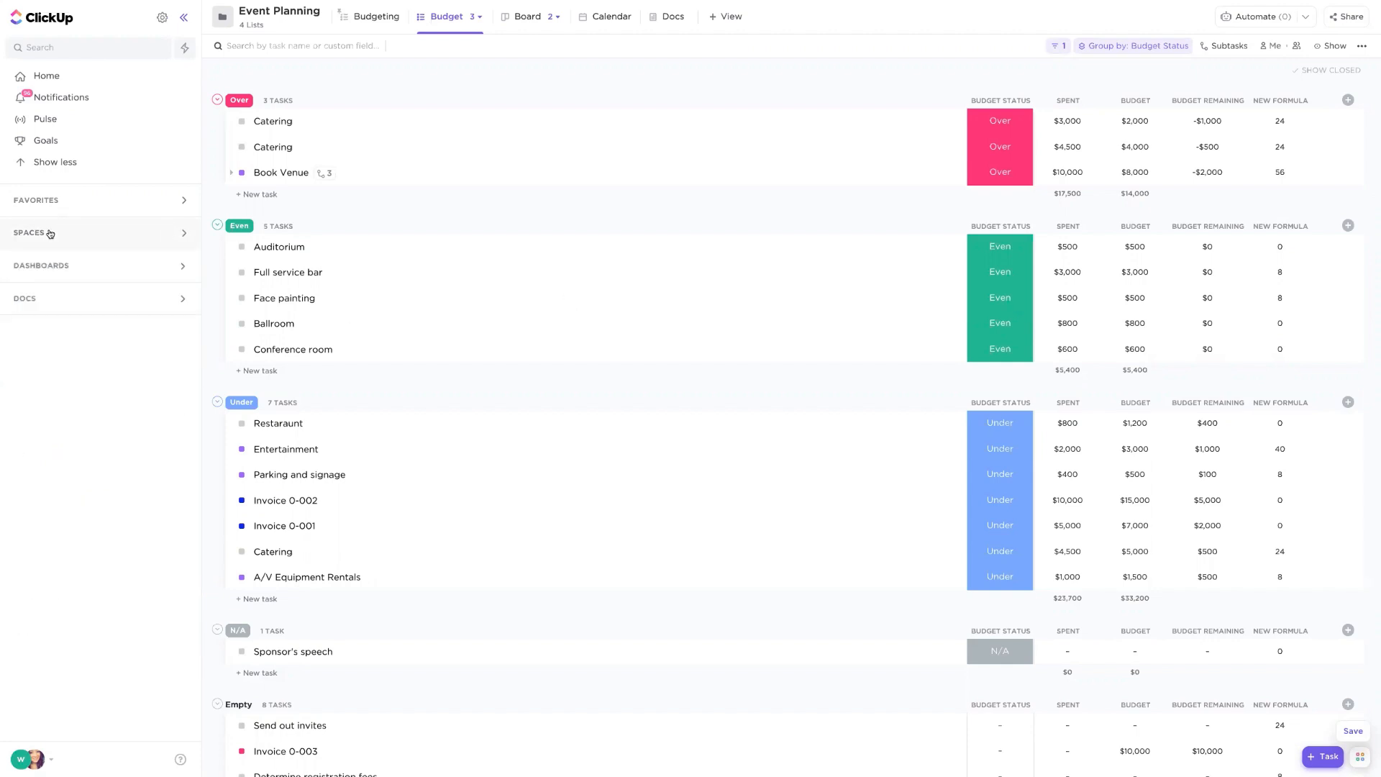
left_click(61, 271)
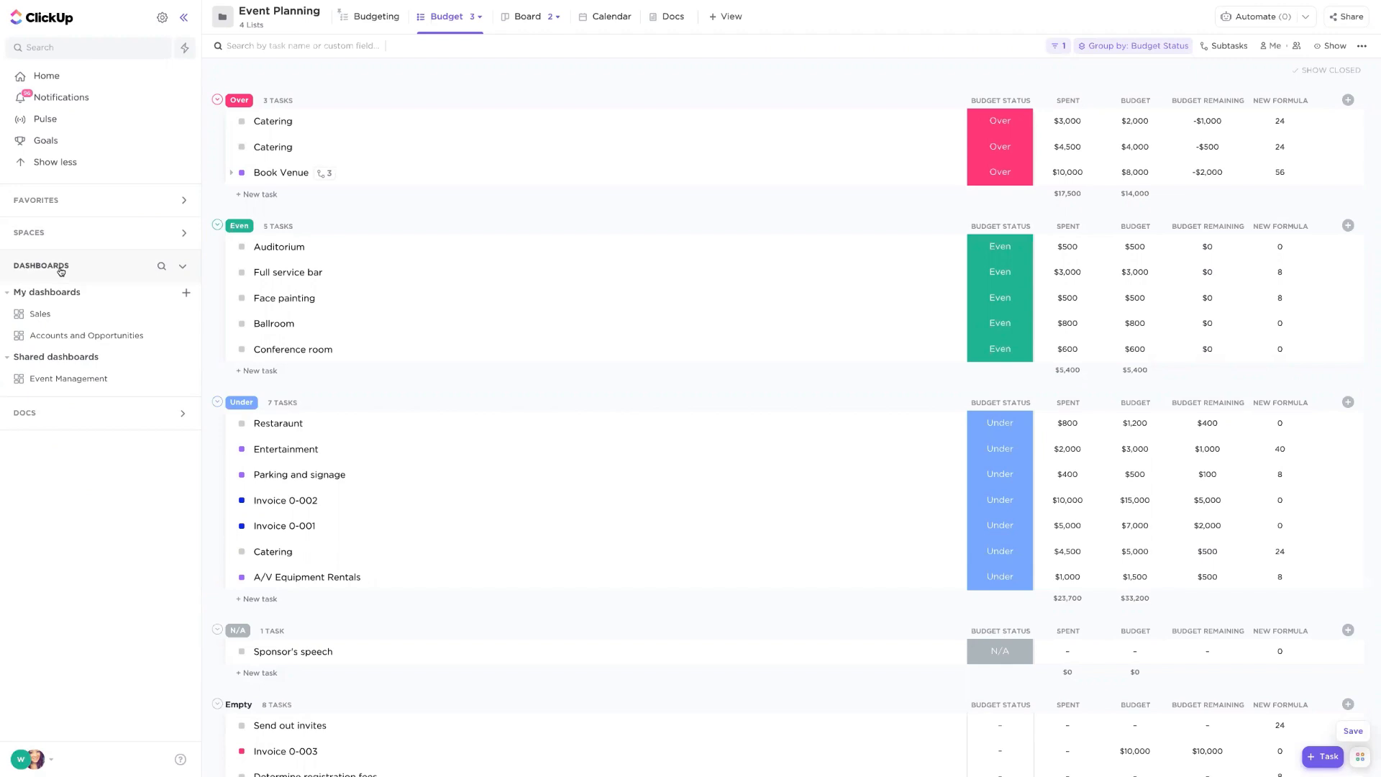
left_click(72, 383)
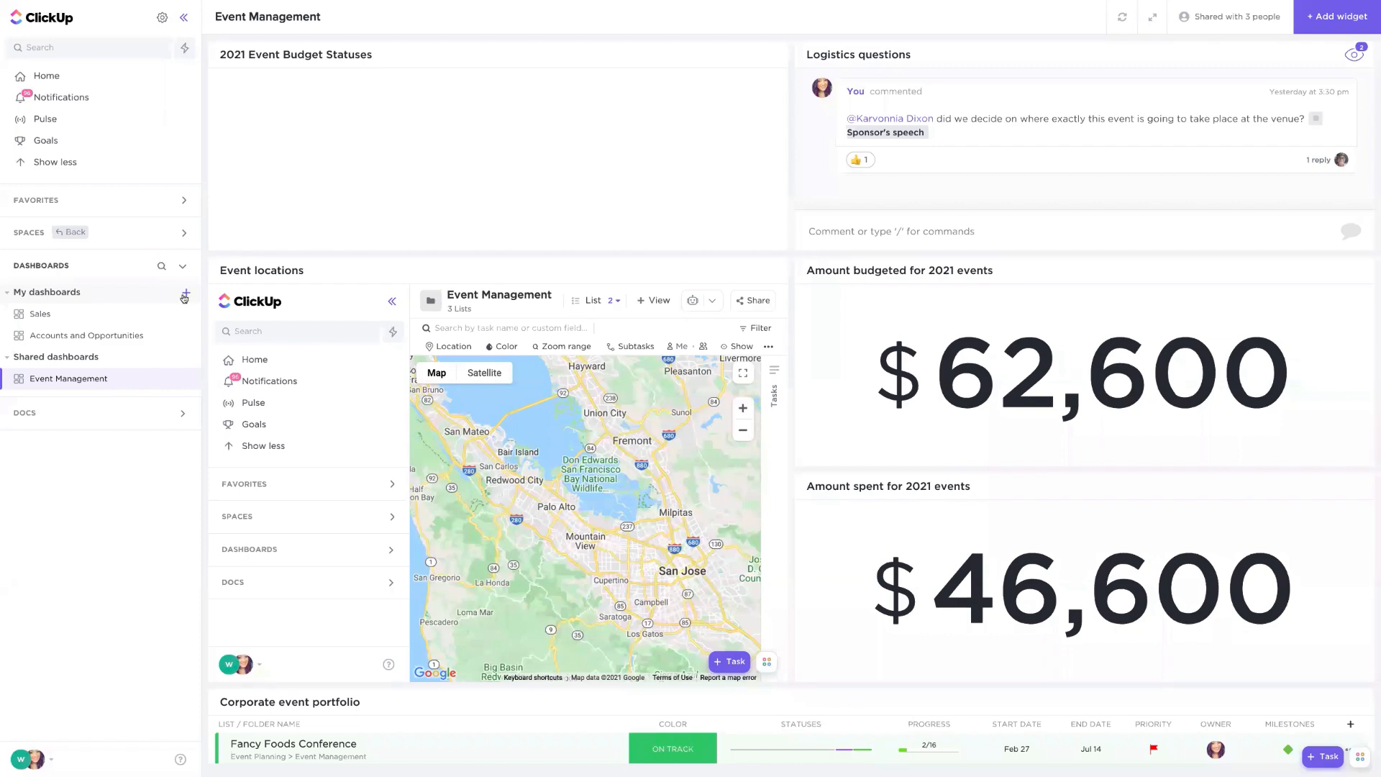
- Review the dashboard's sharing and permissions and the people available to invite
left_click(185, 381)
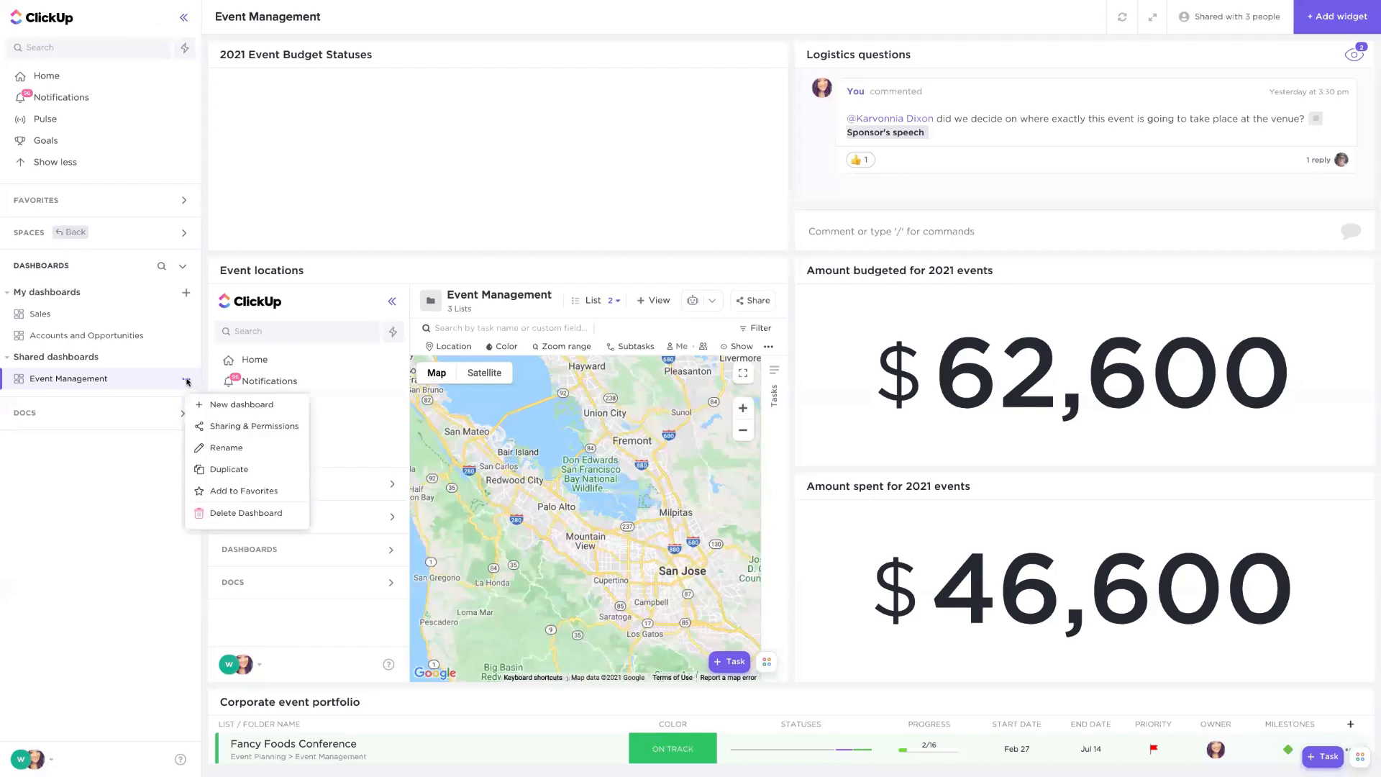
left_click(280, 431)
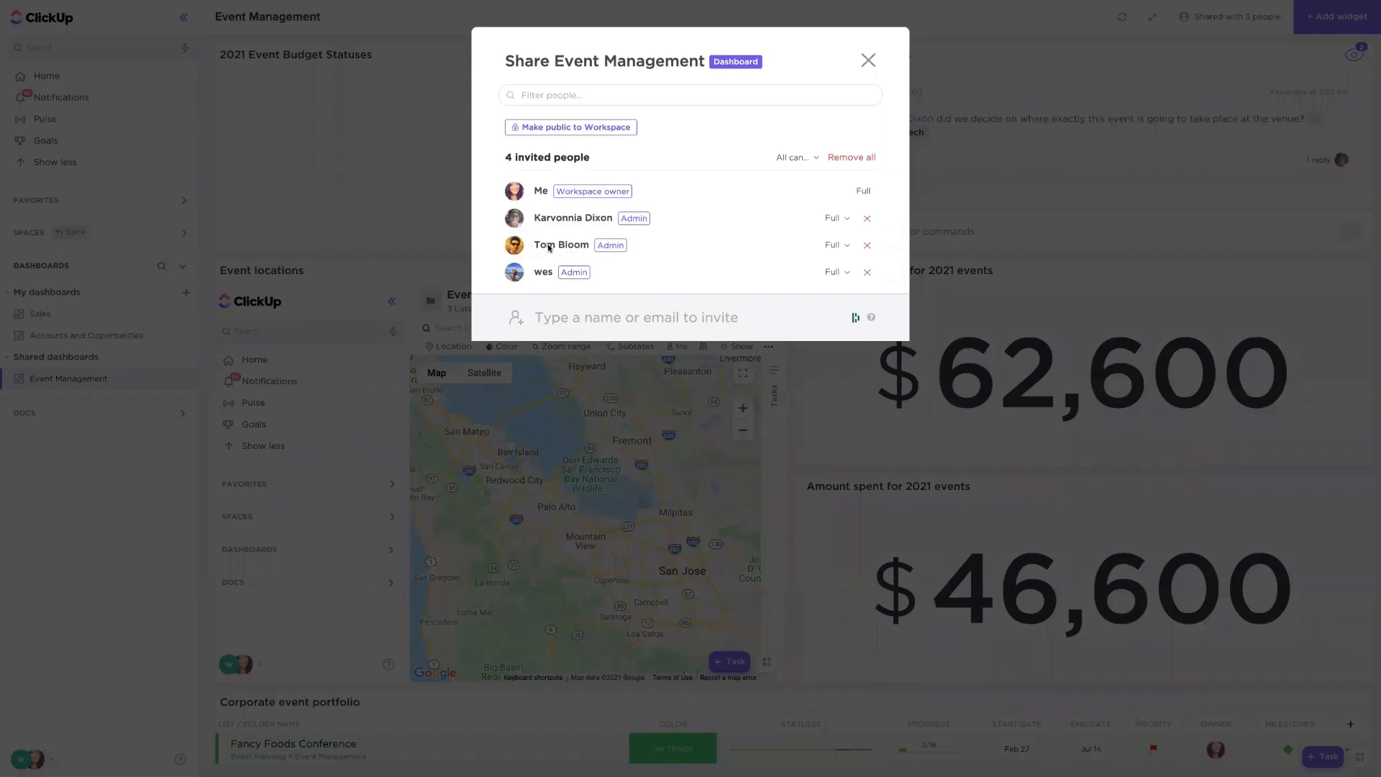
left_click(590, 314)
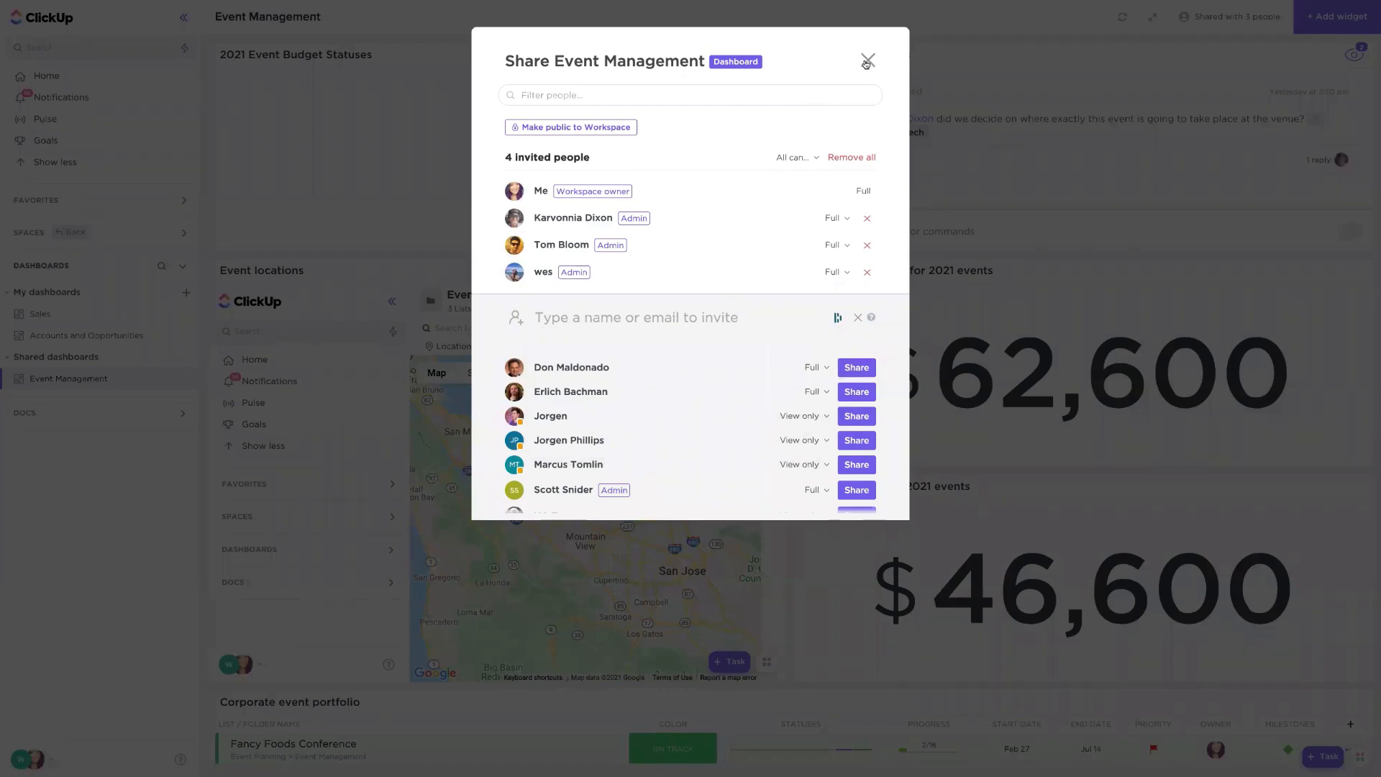
left_click(866, 60)
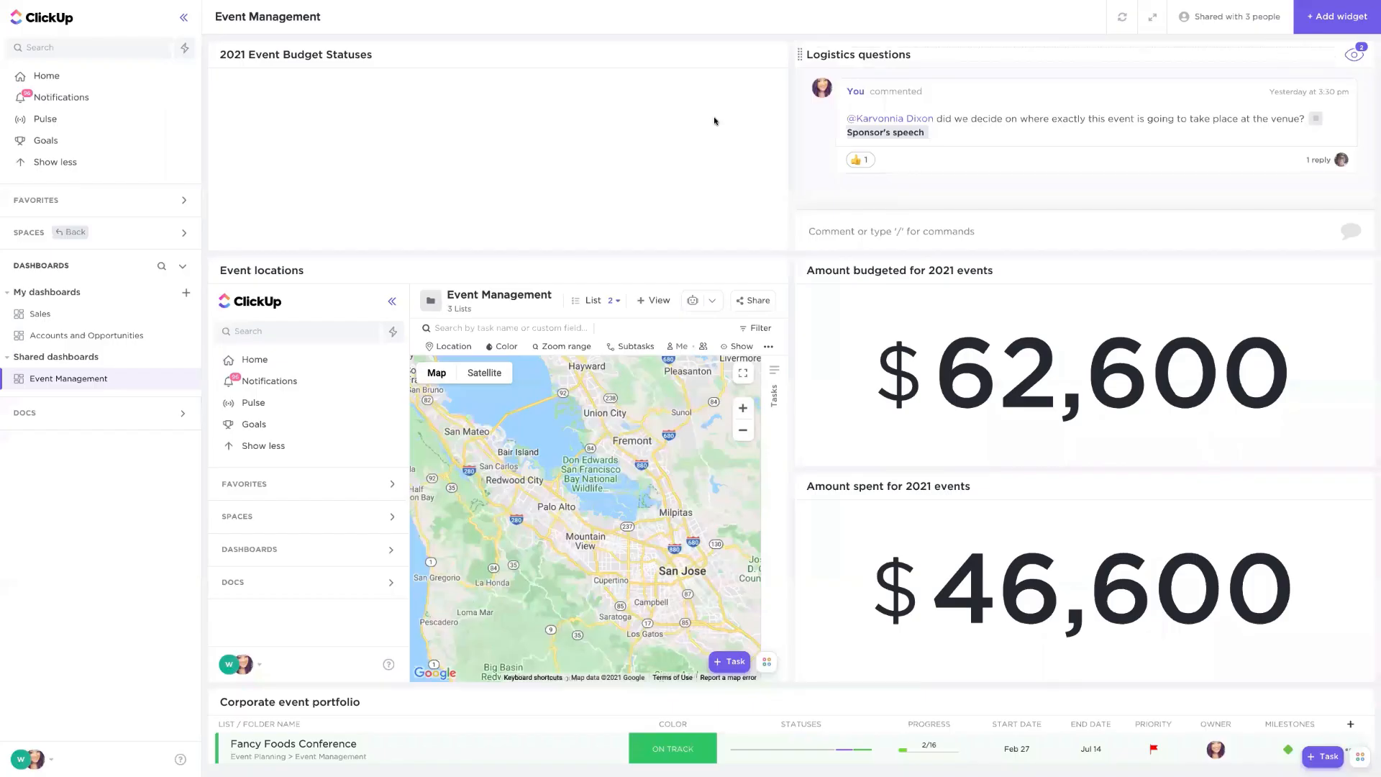
- Add a custom Pie Chart widget named Events by location for 2021
left_click(186, 16)
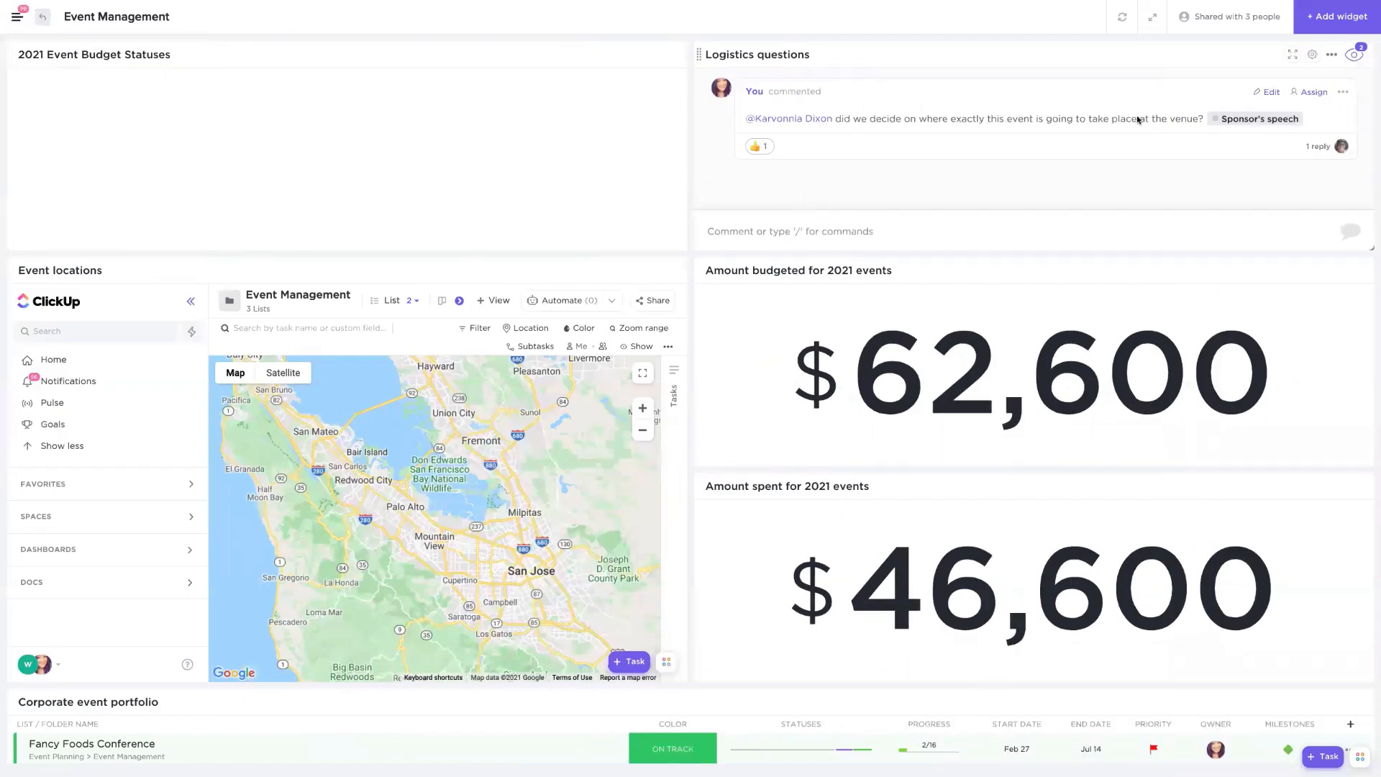
left_click(1331, 24)
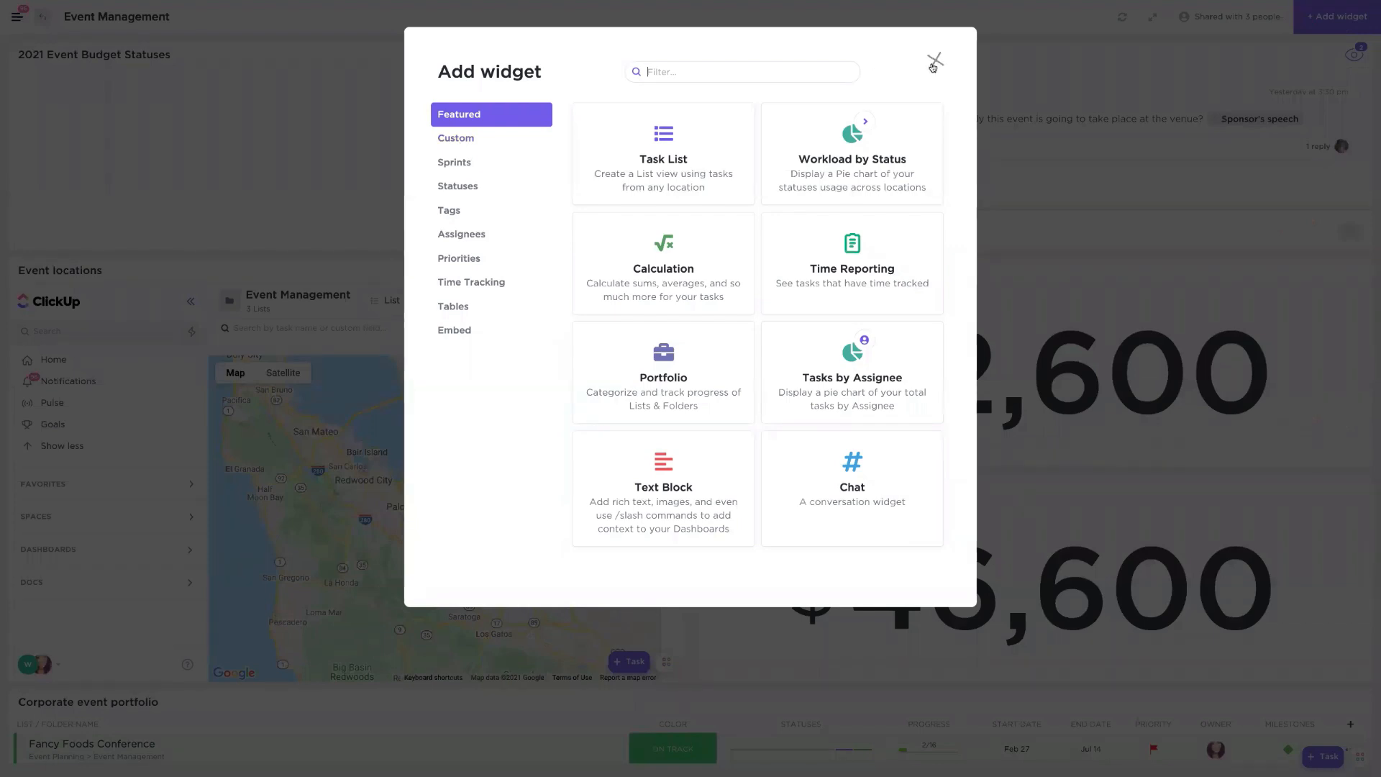
left_click(447, 140)
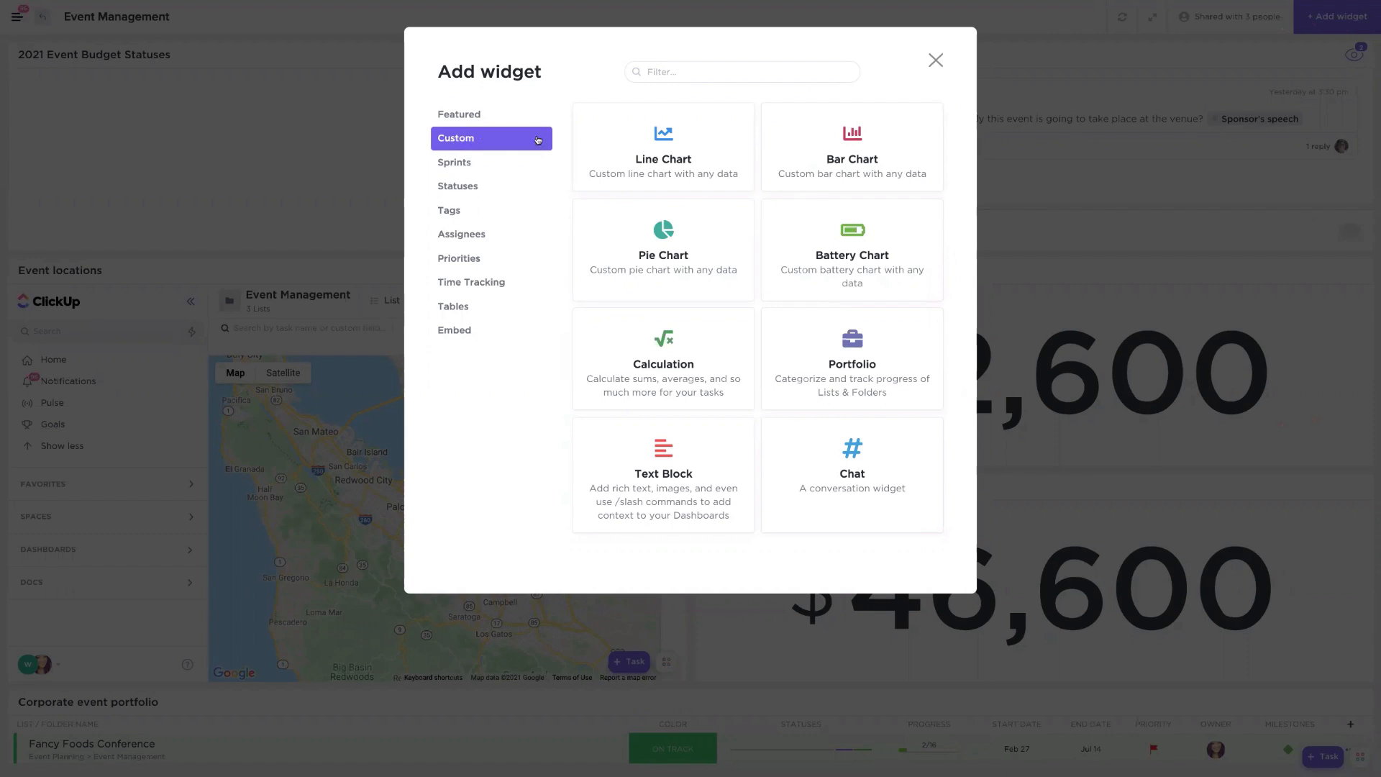
left_click(707, 260)
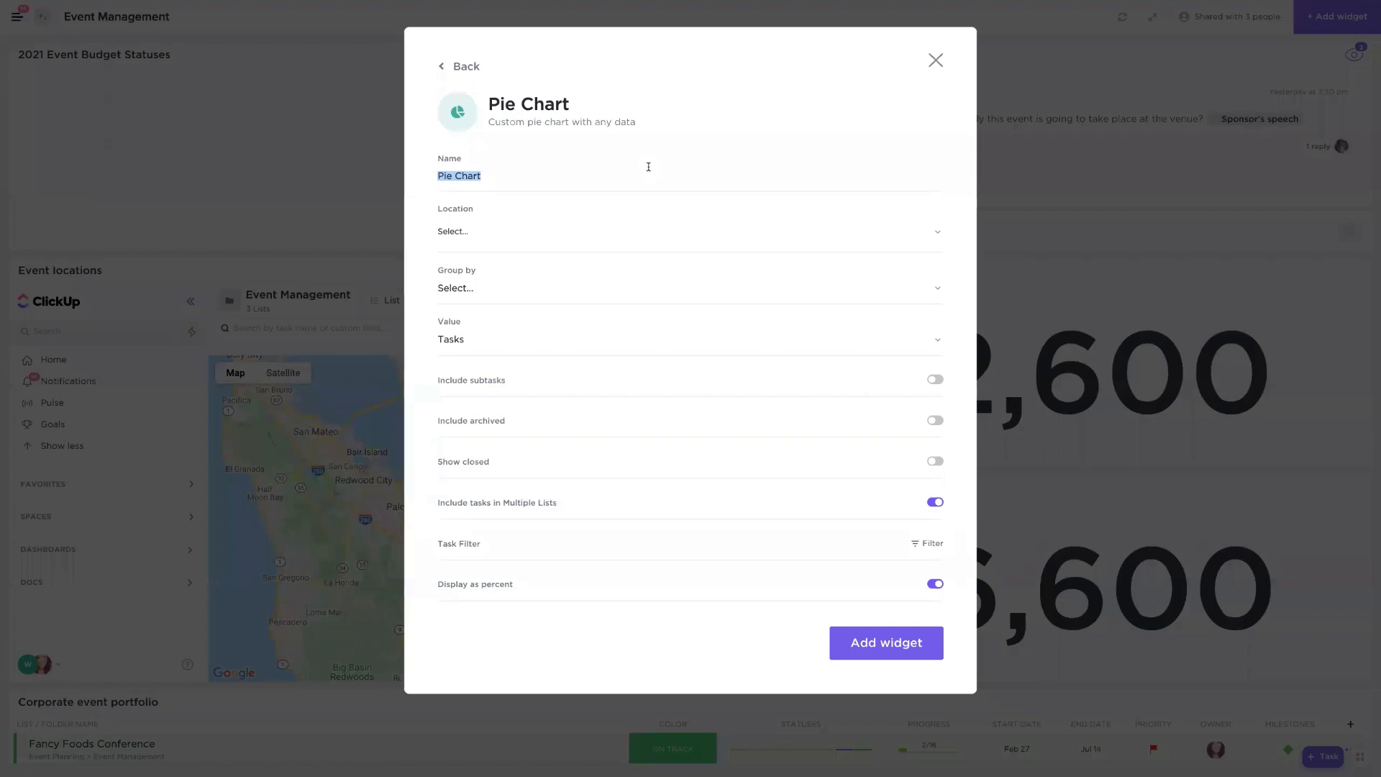
type("Events by location")
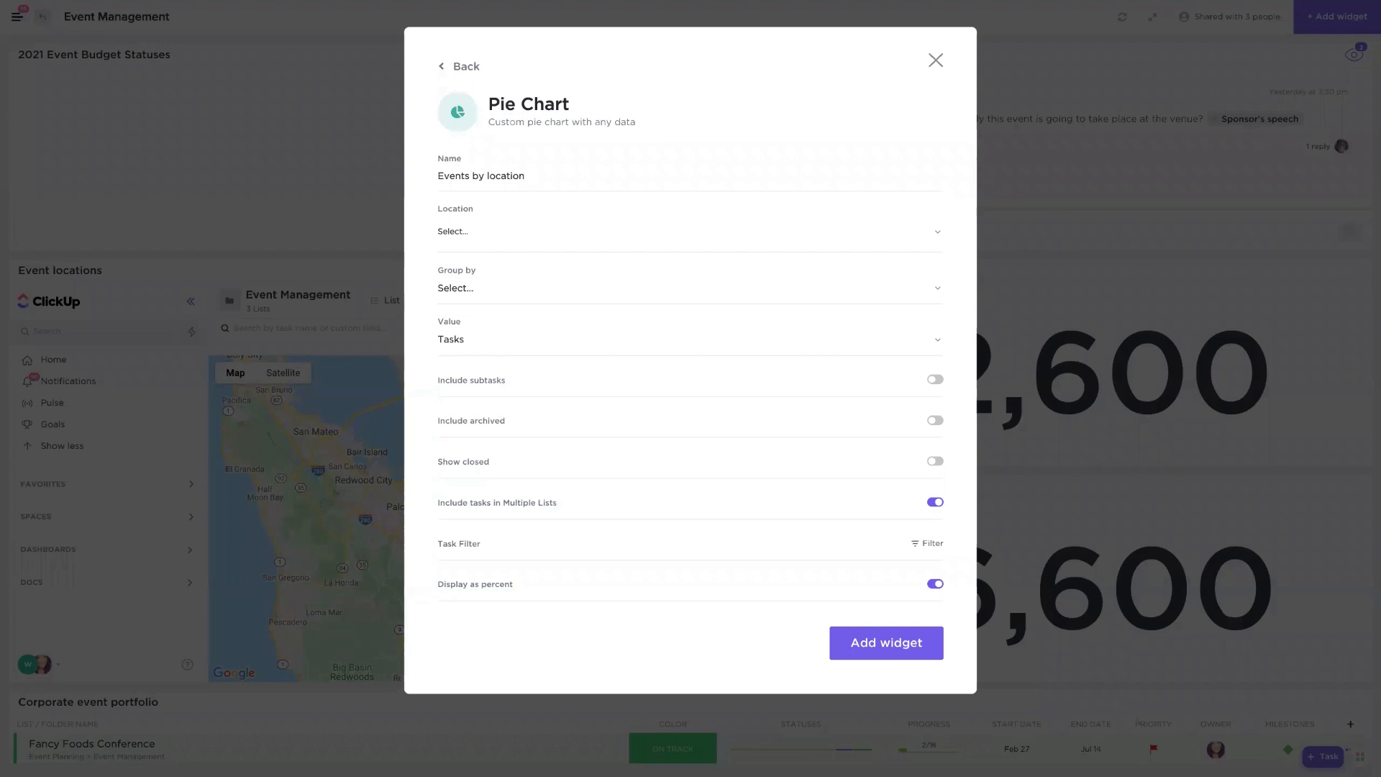
type(" for 2021")
- Set the pie chart's location to the Event Planning folder, group it by Location, and add the widget
left_click(465, 233)
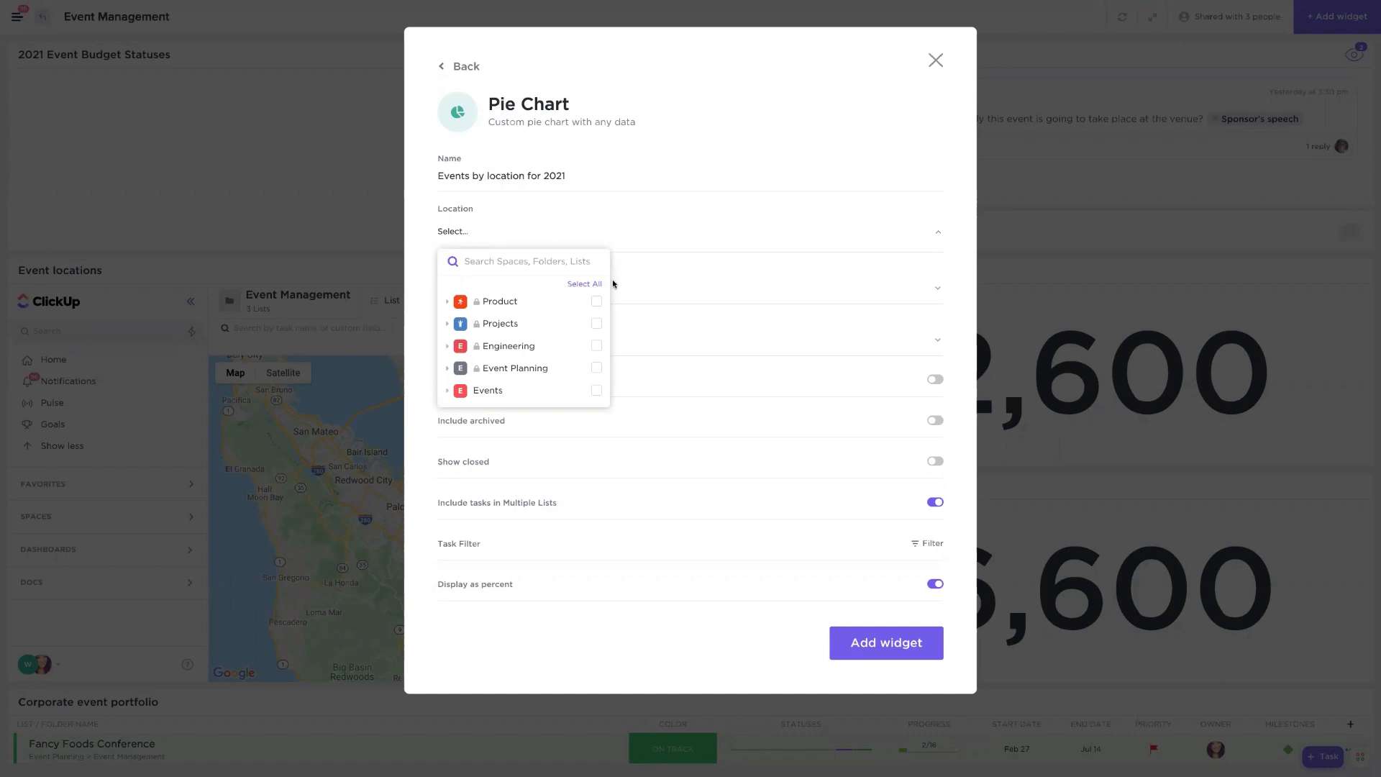
left_click(447, 368)
left_click(599, 393)
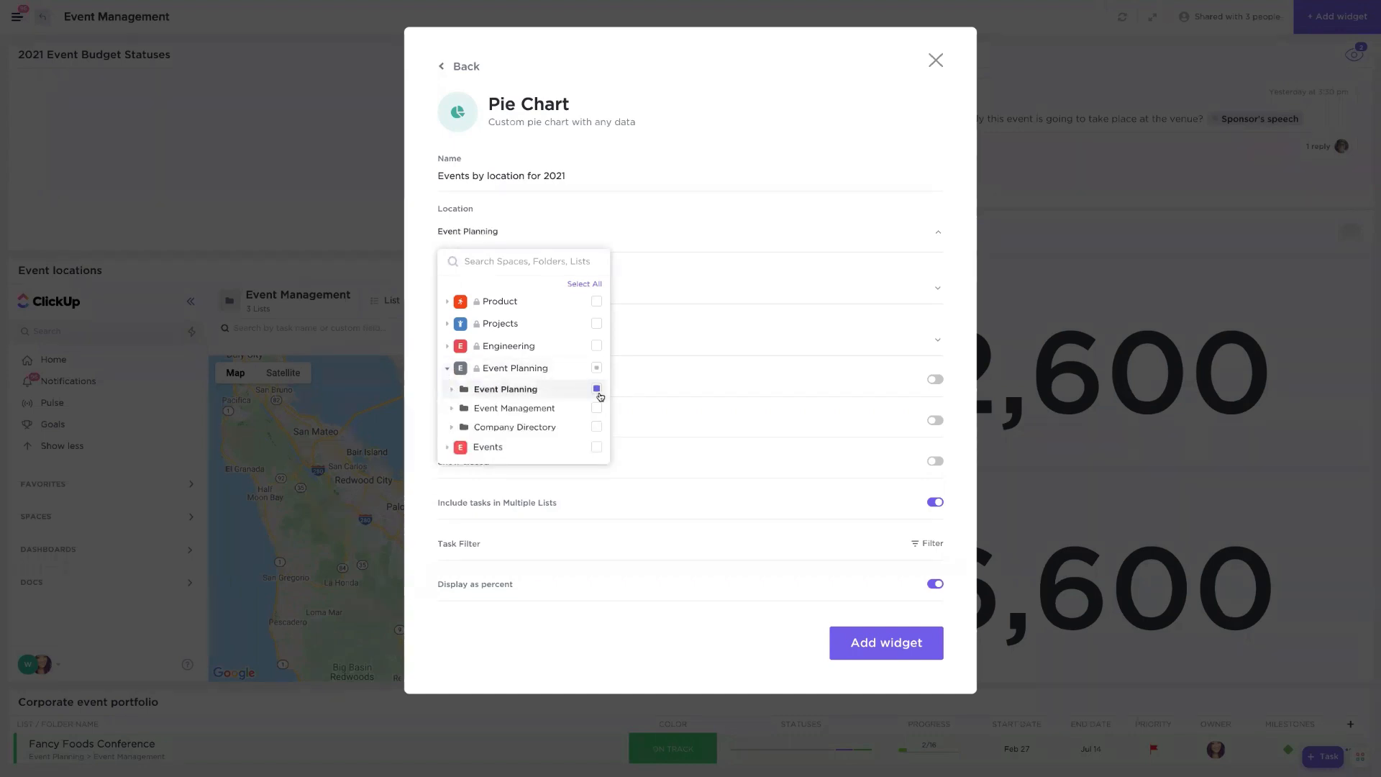
left_click(451, 389)
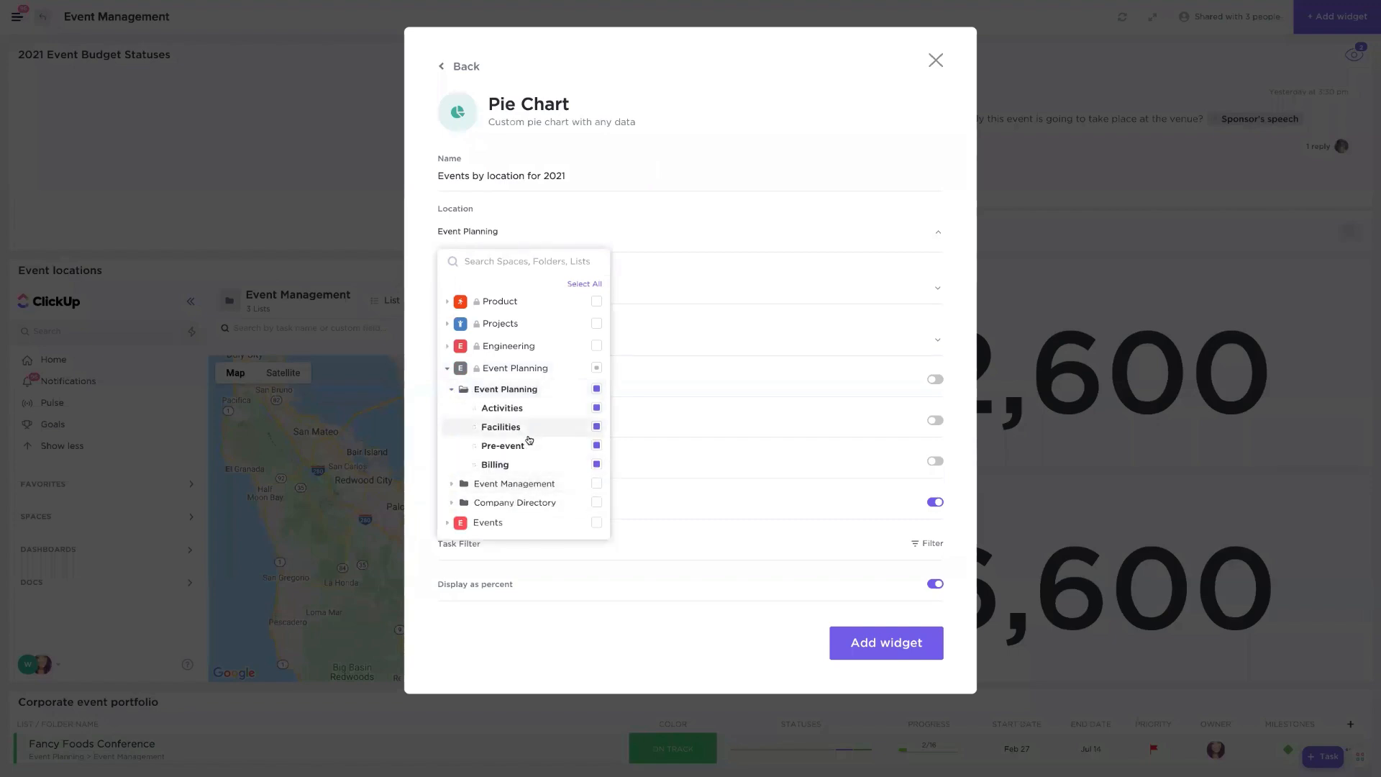
left_click(832, 327)
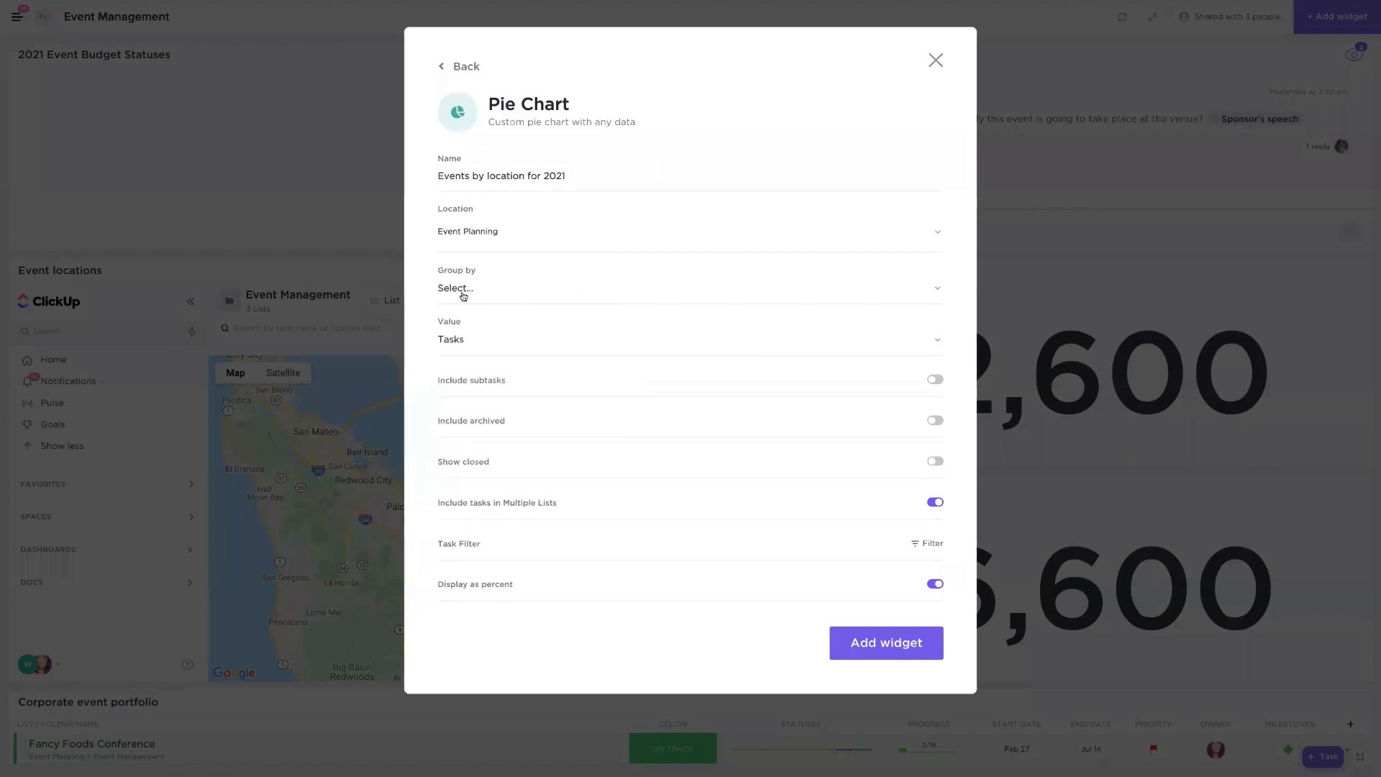
left_click(463, 294)
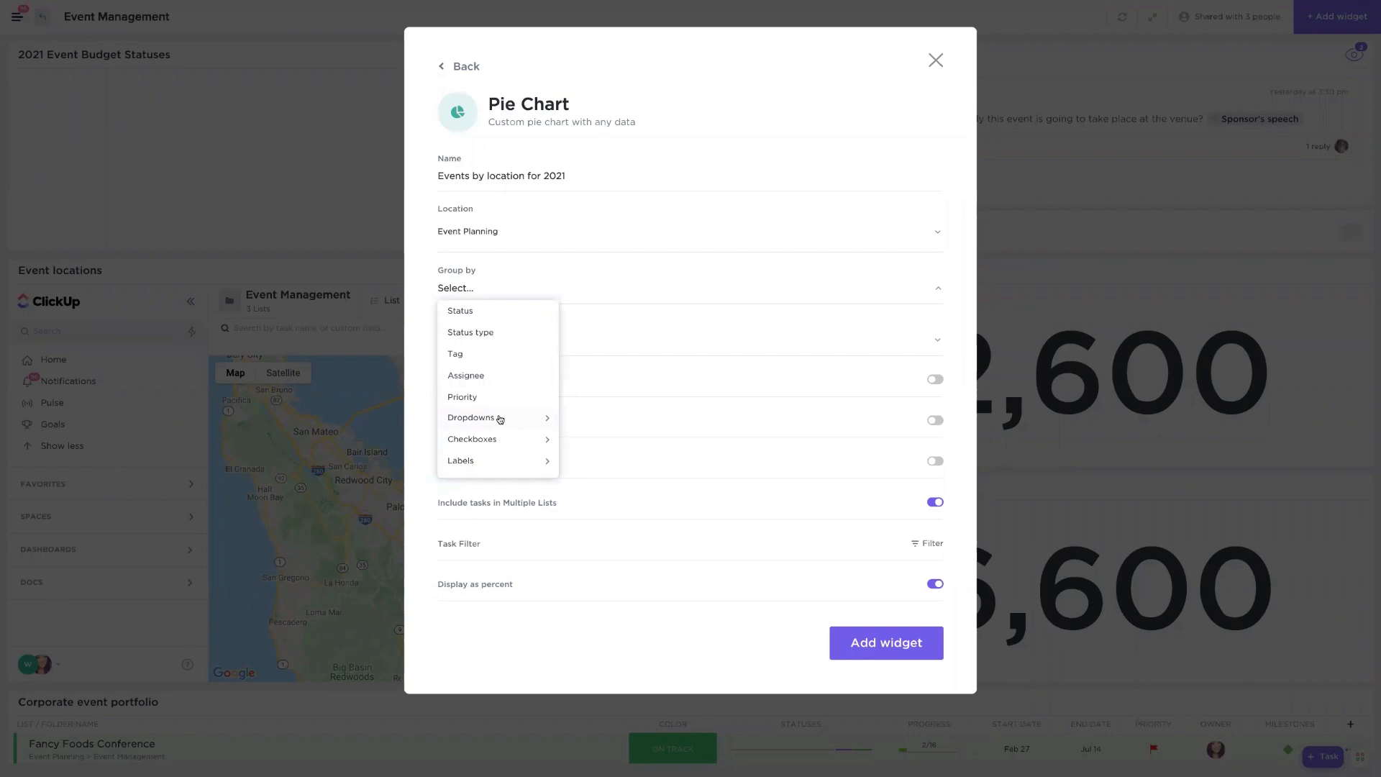
left_click(500, 419)
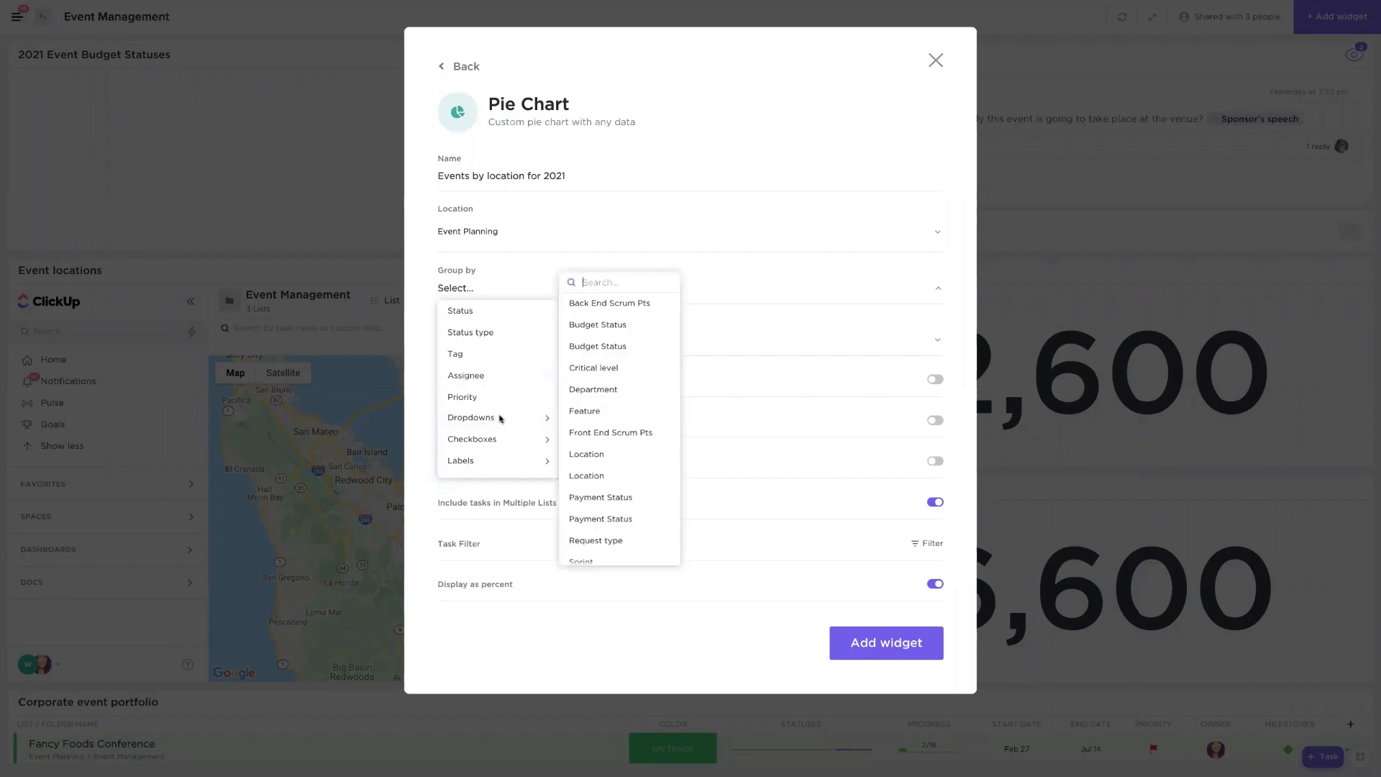
left_click(579, 454)
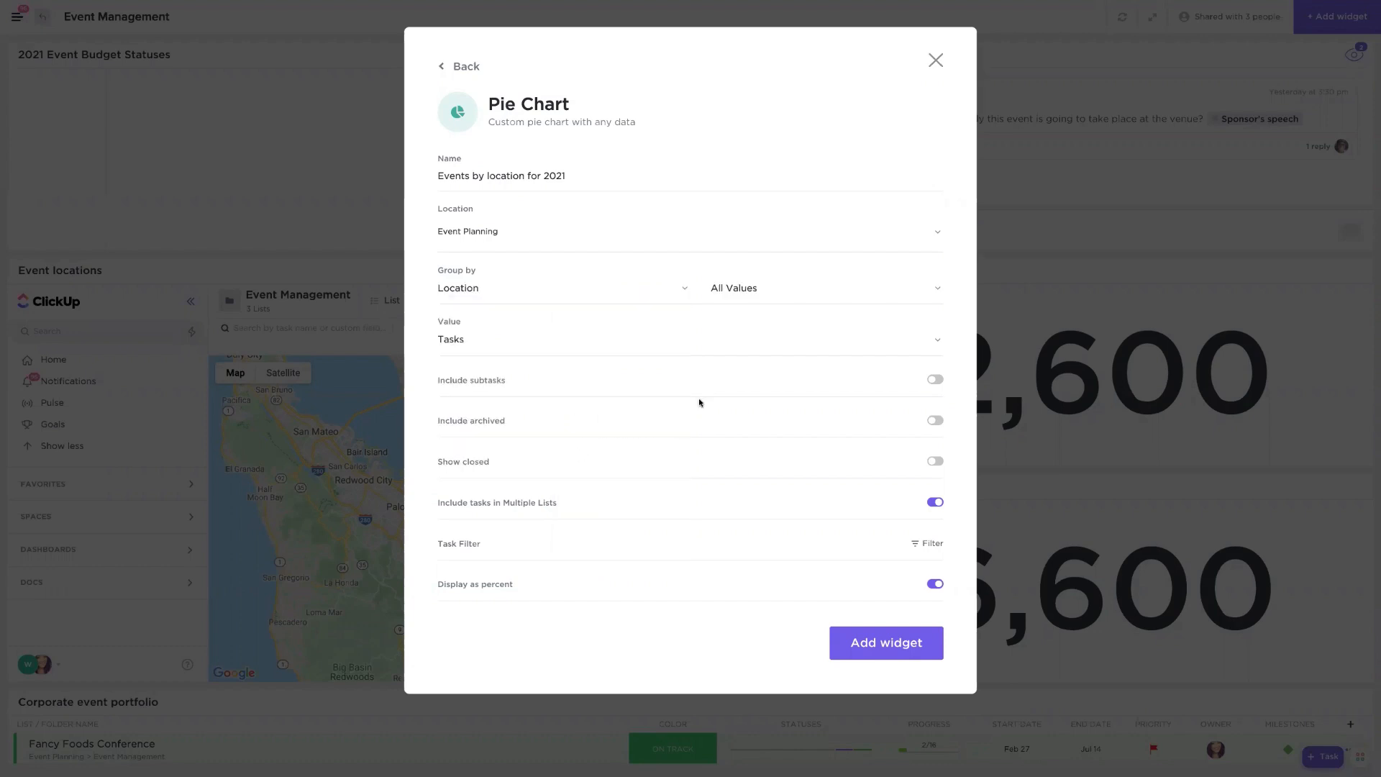
left_click(898, 639)
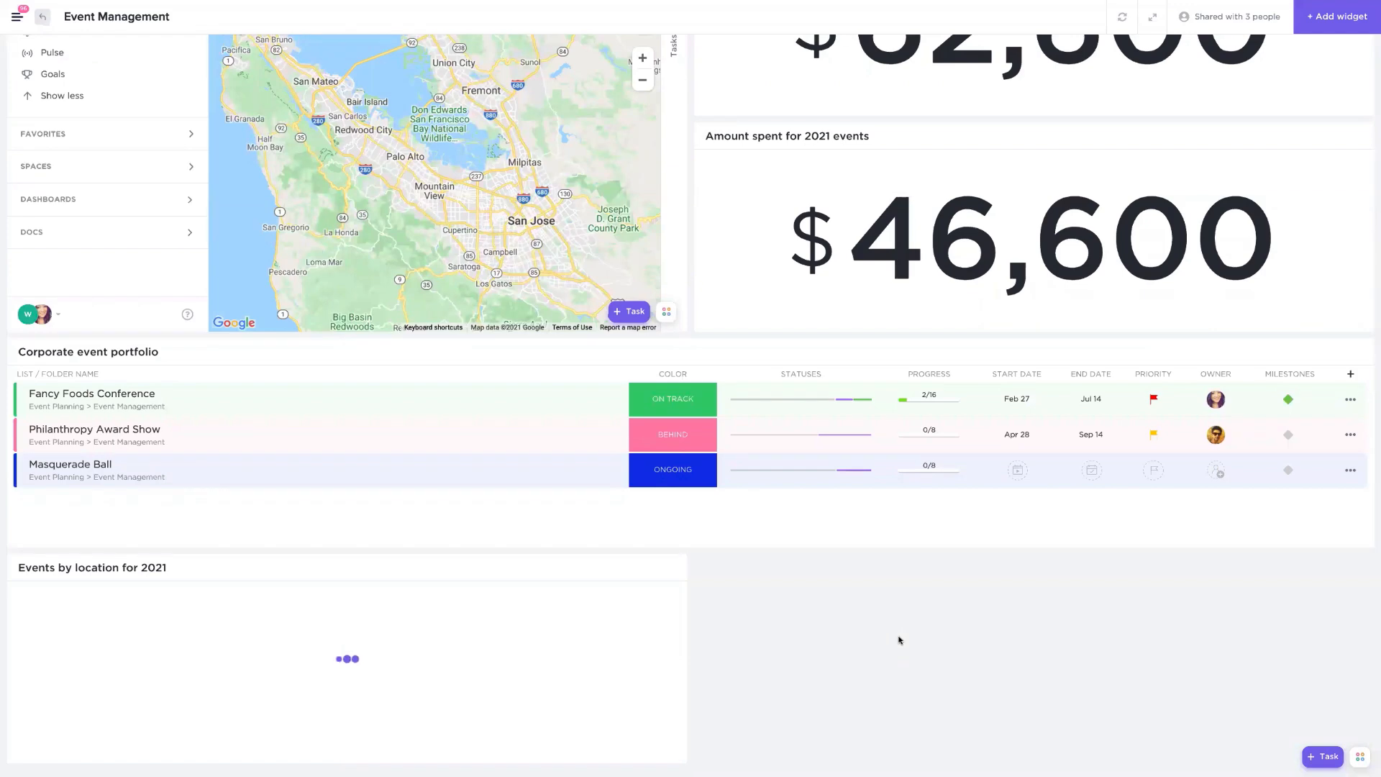
scroll(898, 639, "up", 2)
scroll(899, 639, "down", 2)
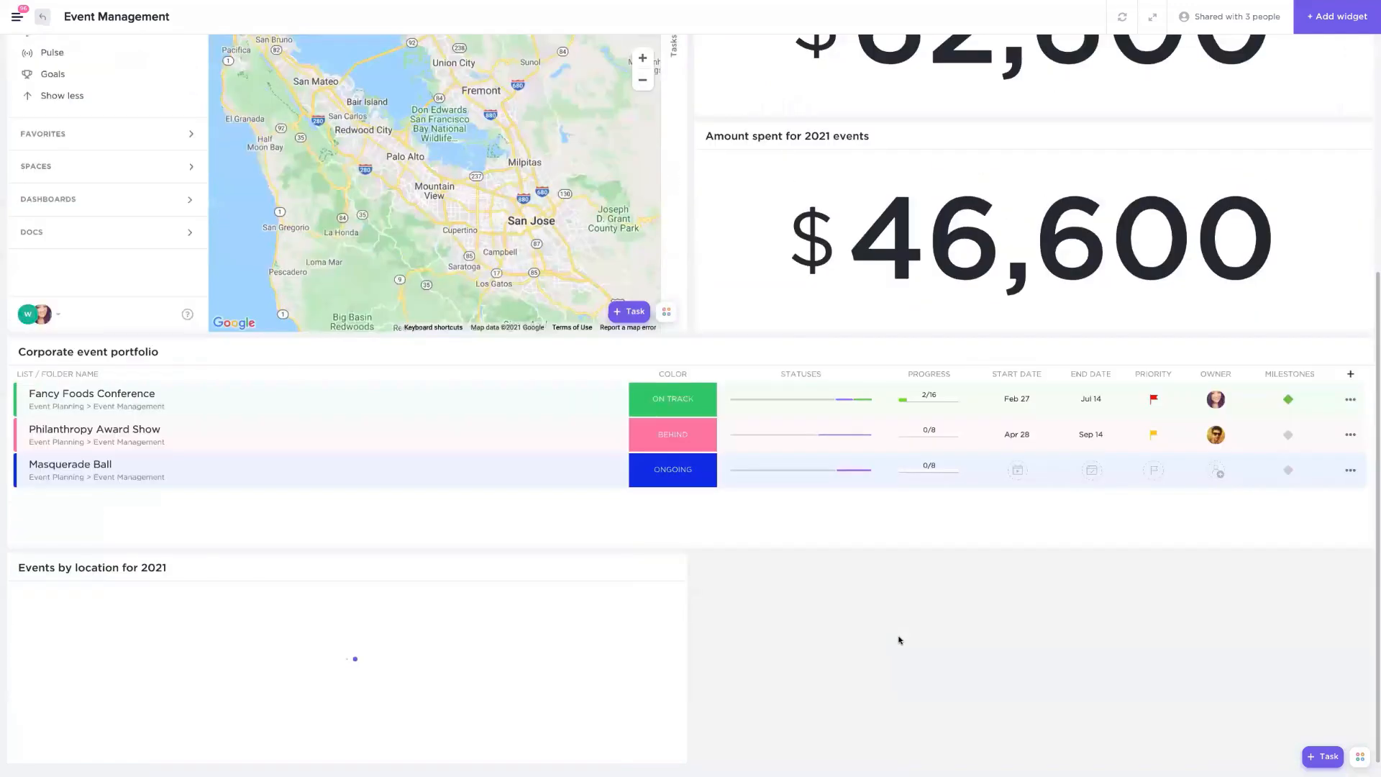
scroll(898, 640, "up", 5)
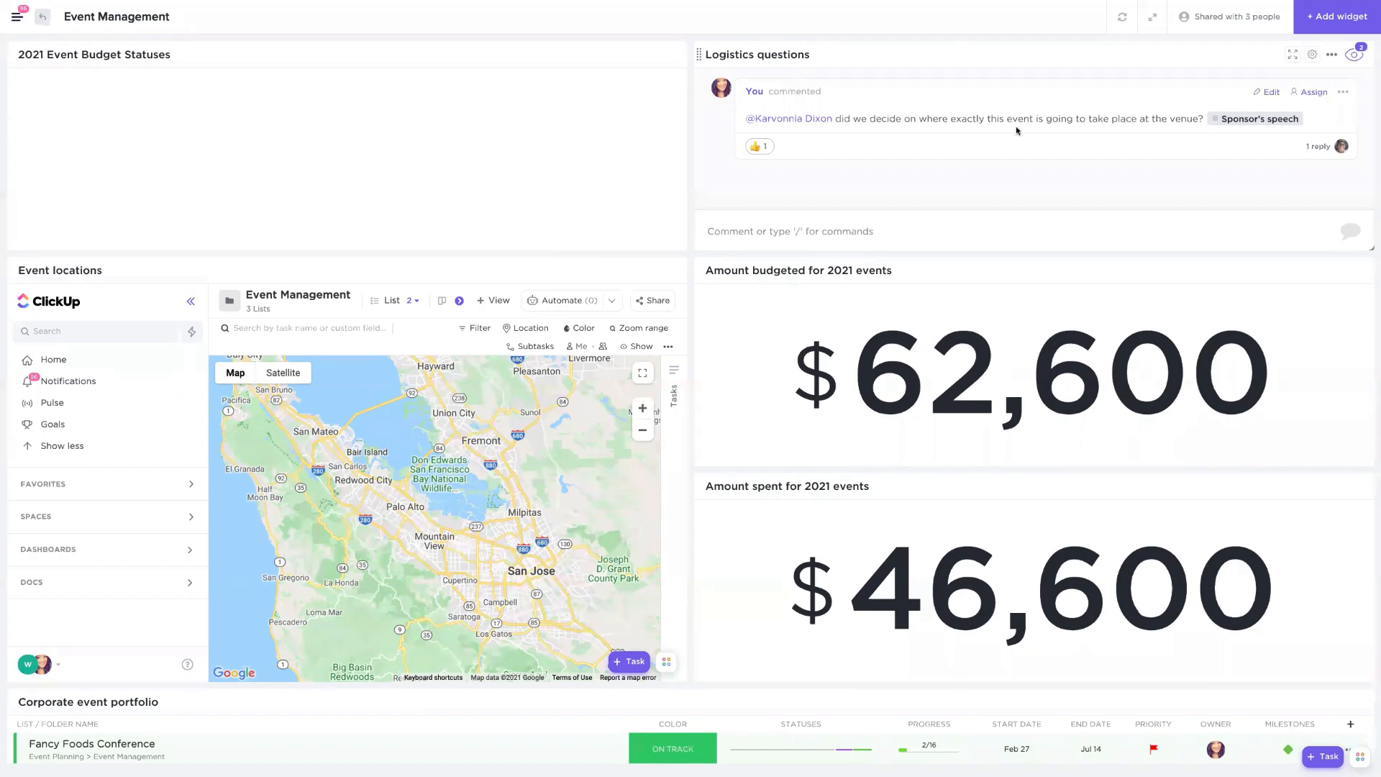
left_click(827, 231)
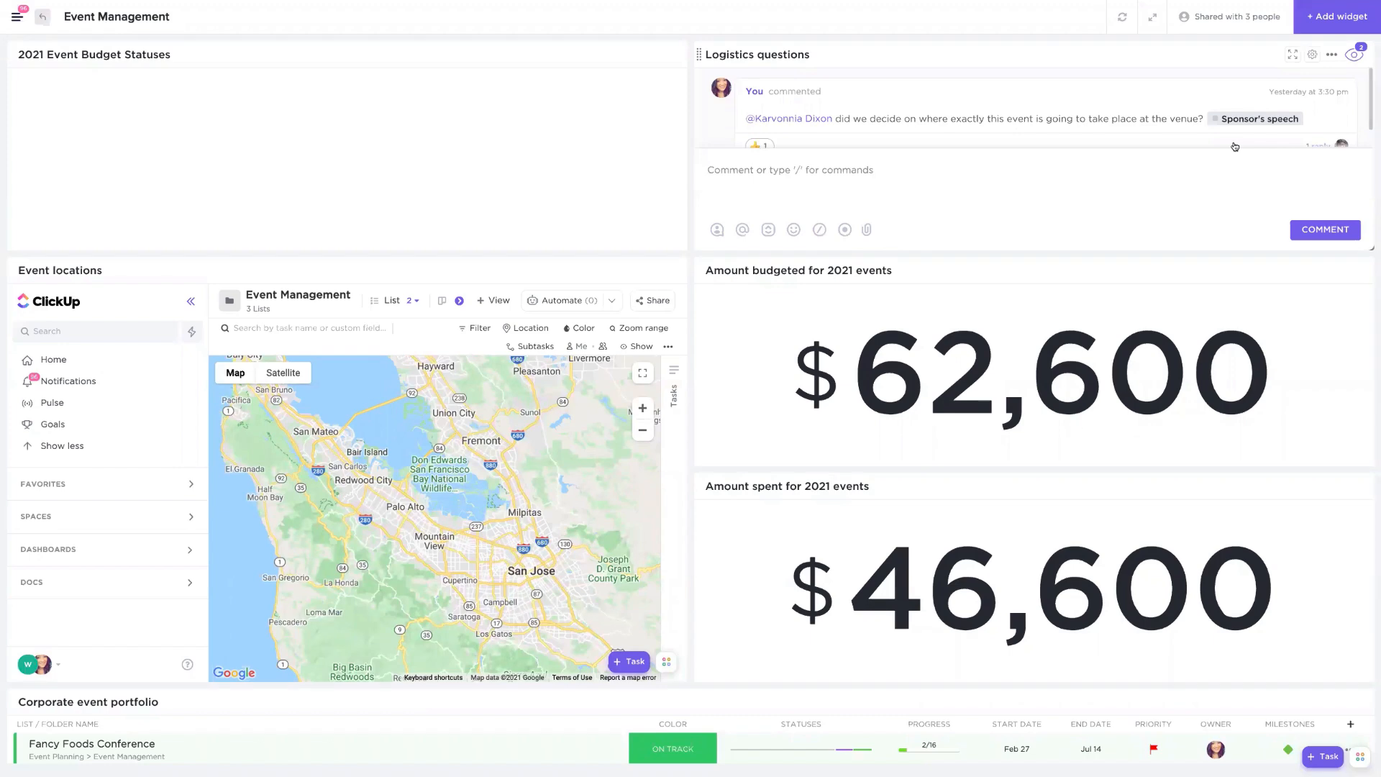
type("@")
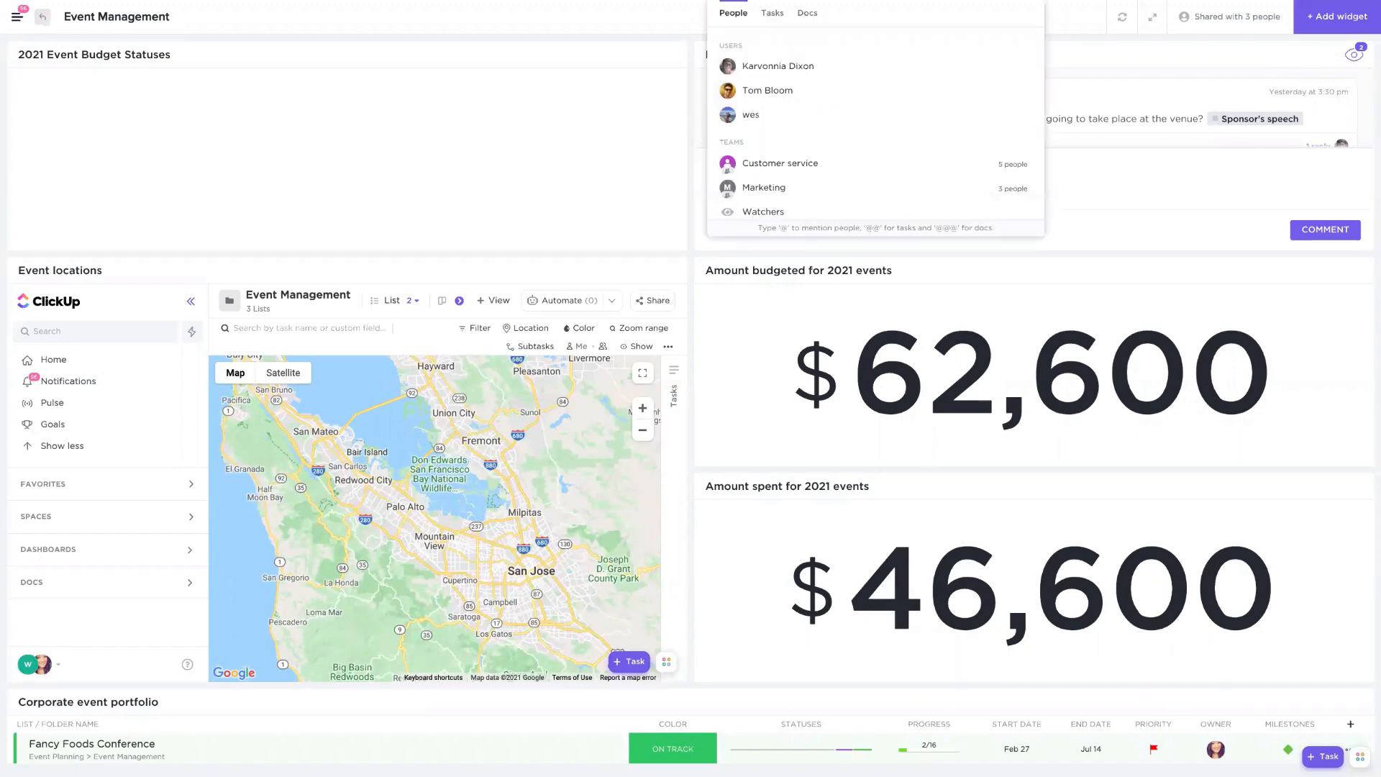
key("BackSpace")
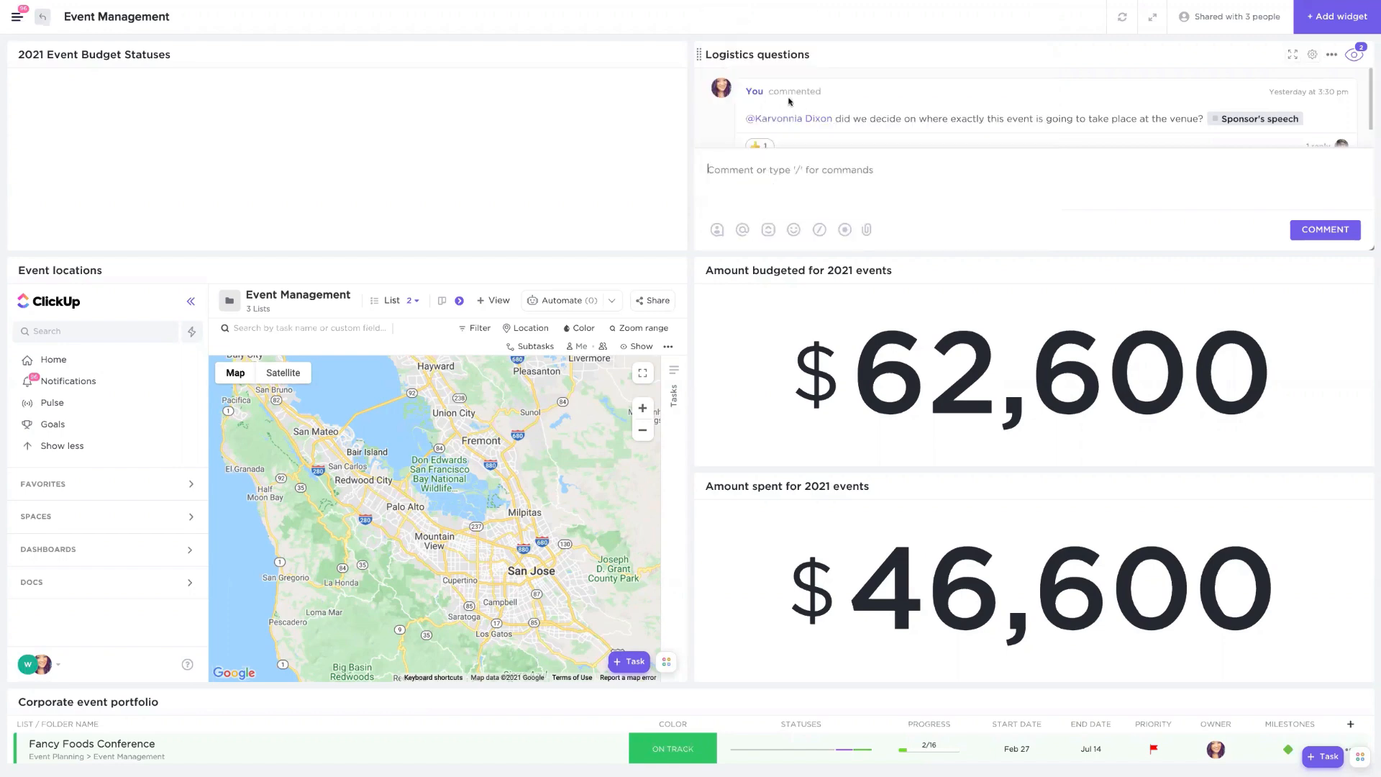
- Expand the reply thread in Logistics questions and inspect the Sponsor's speech task mention
left_click(895, 69)
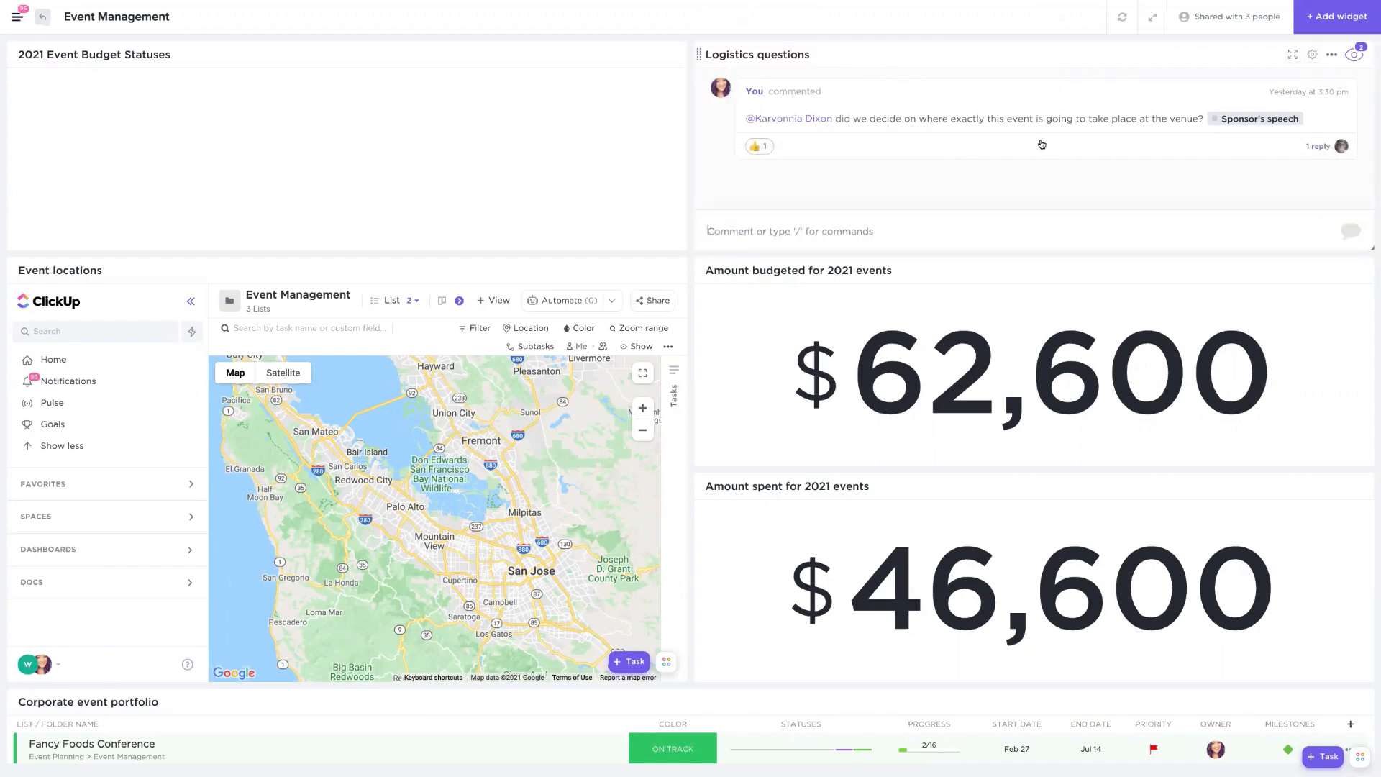
left_click(1309, 147)
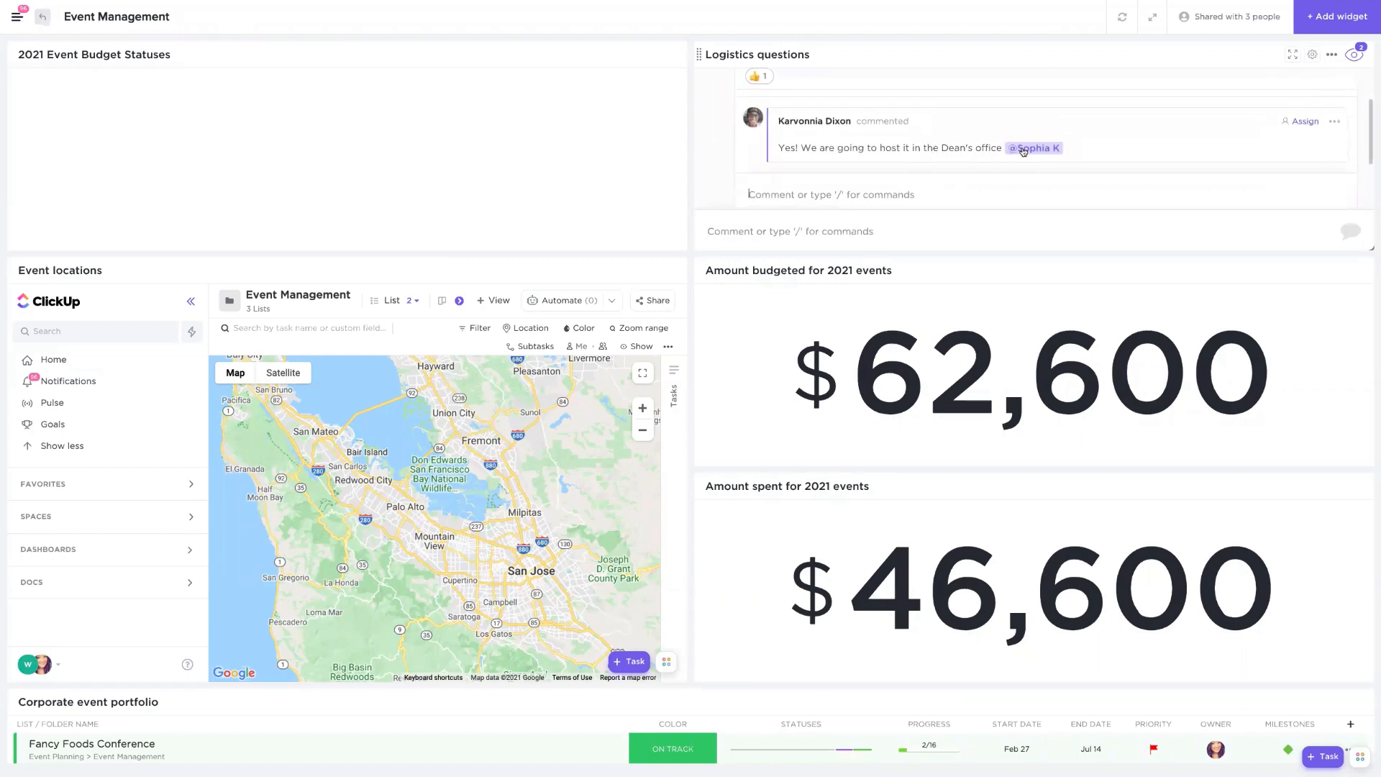
scroll(766, 152, "up", 1)
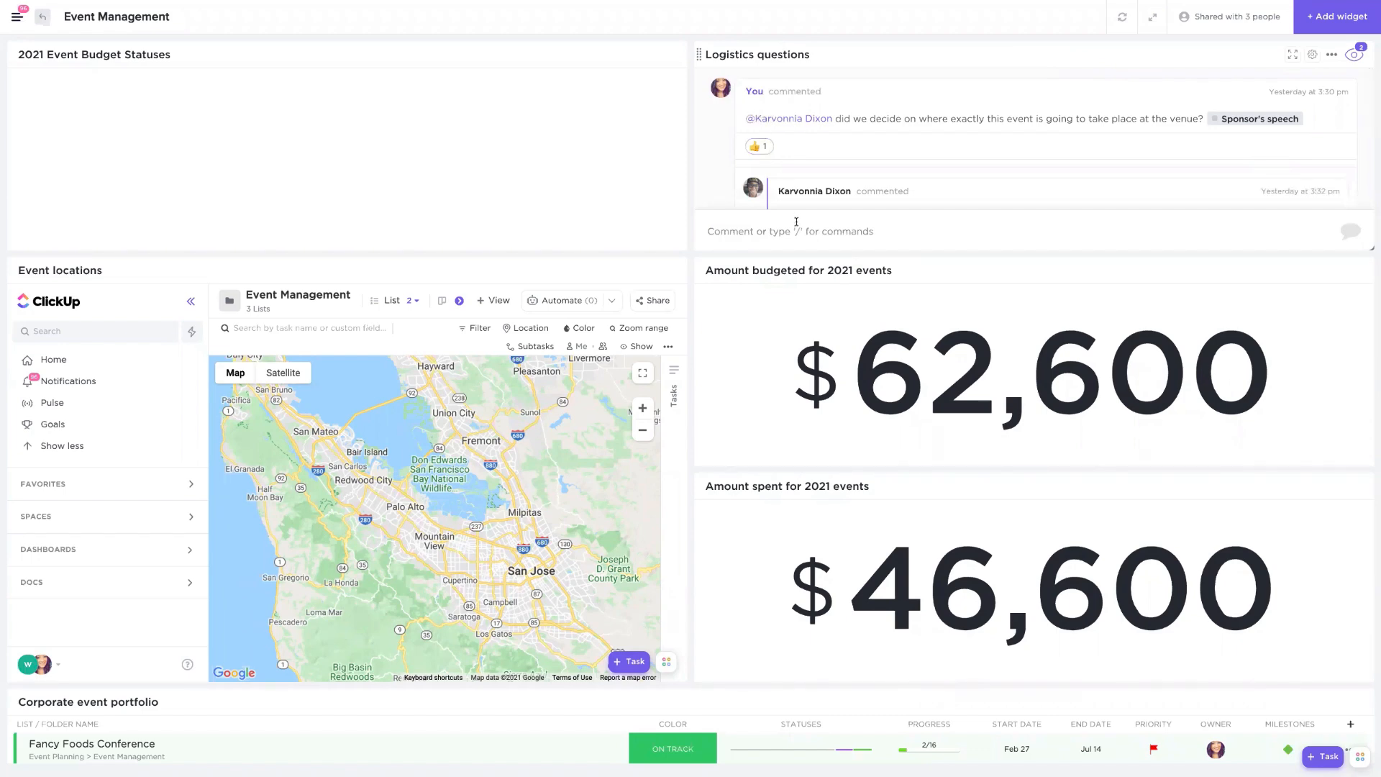
mouse_move(1253, 123)
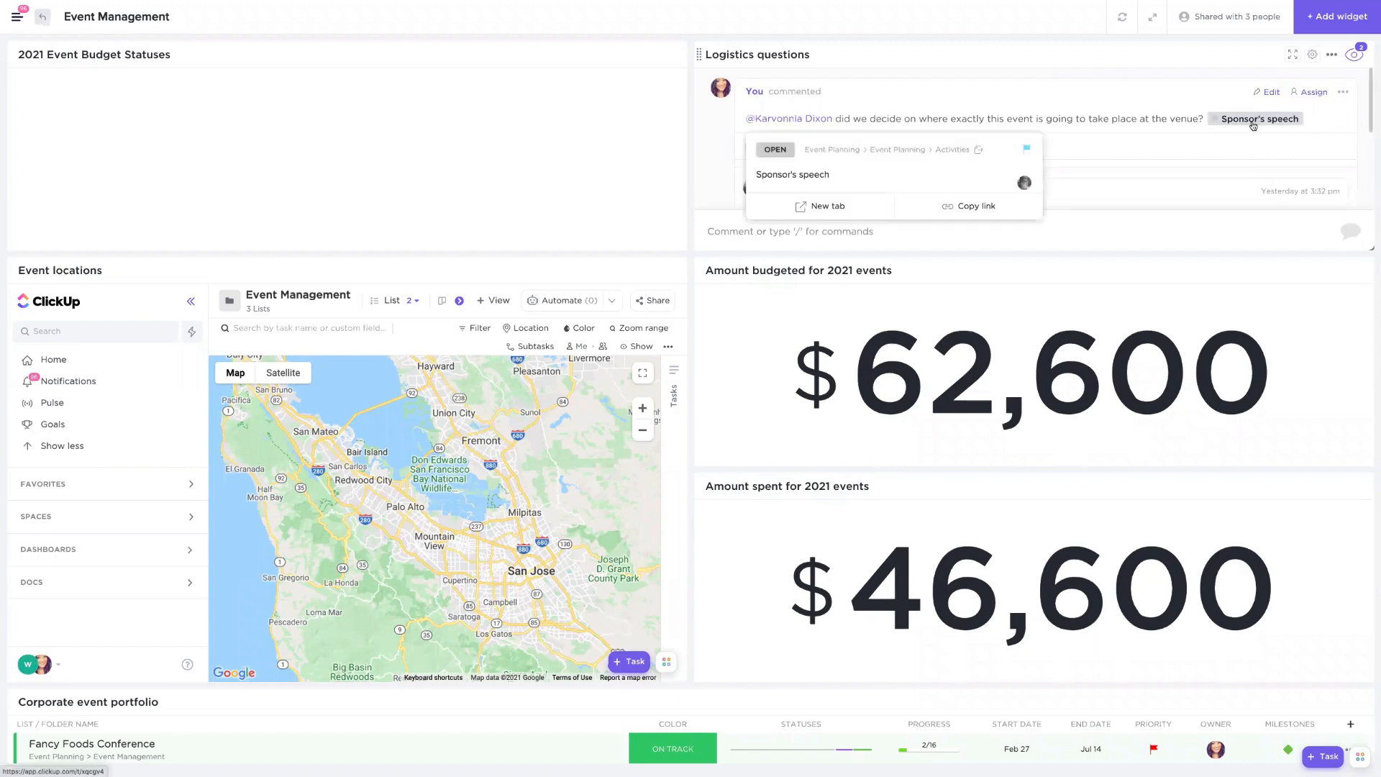
- Try the doc and task mention shortcuts in the Logistics questions comment box and clear the entry
left_click(765, 231)
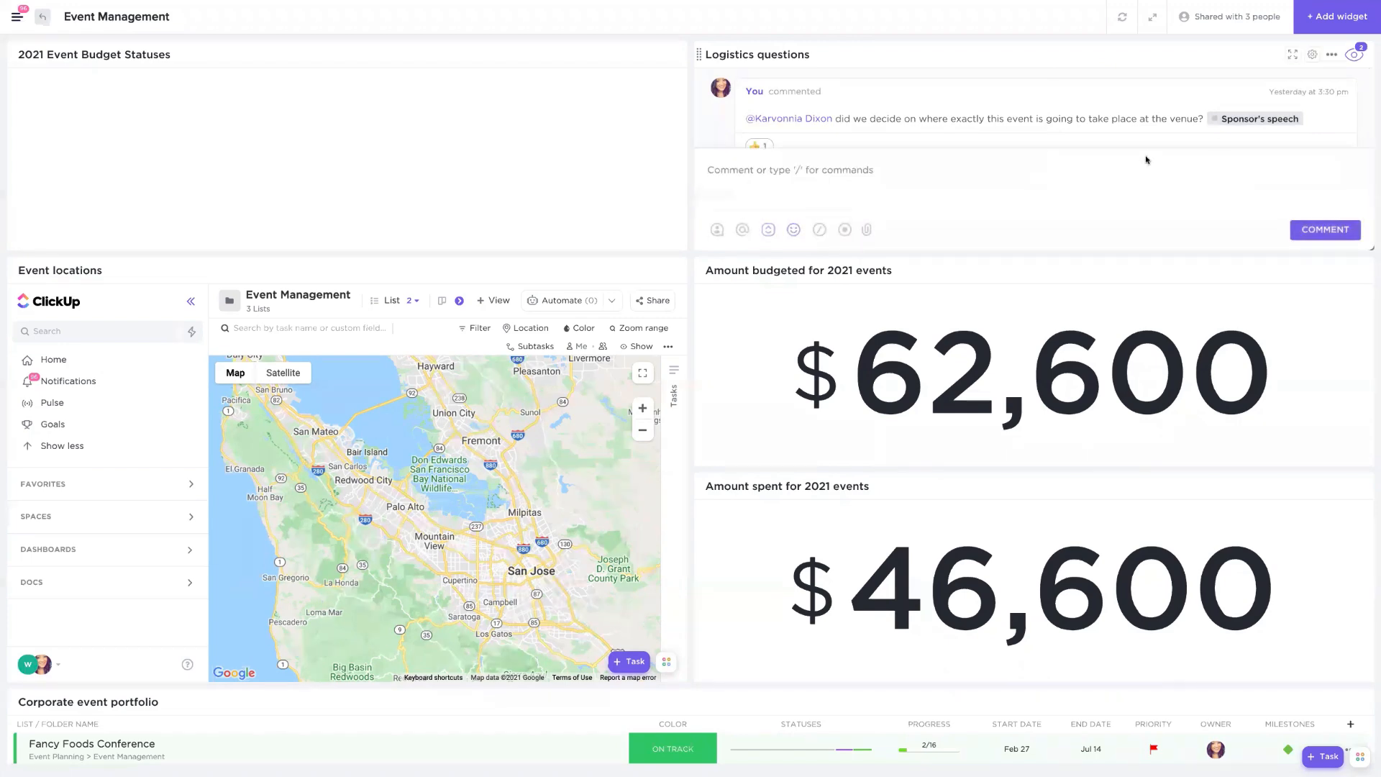
type("@@@")
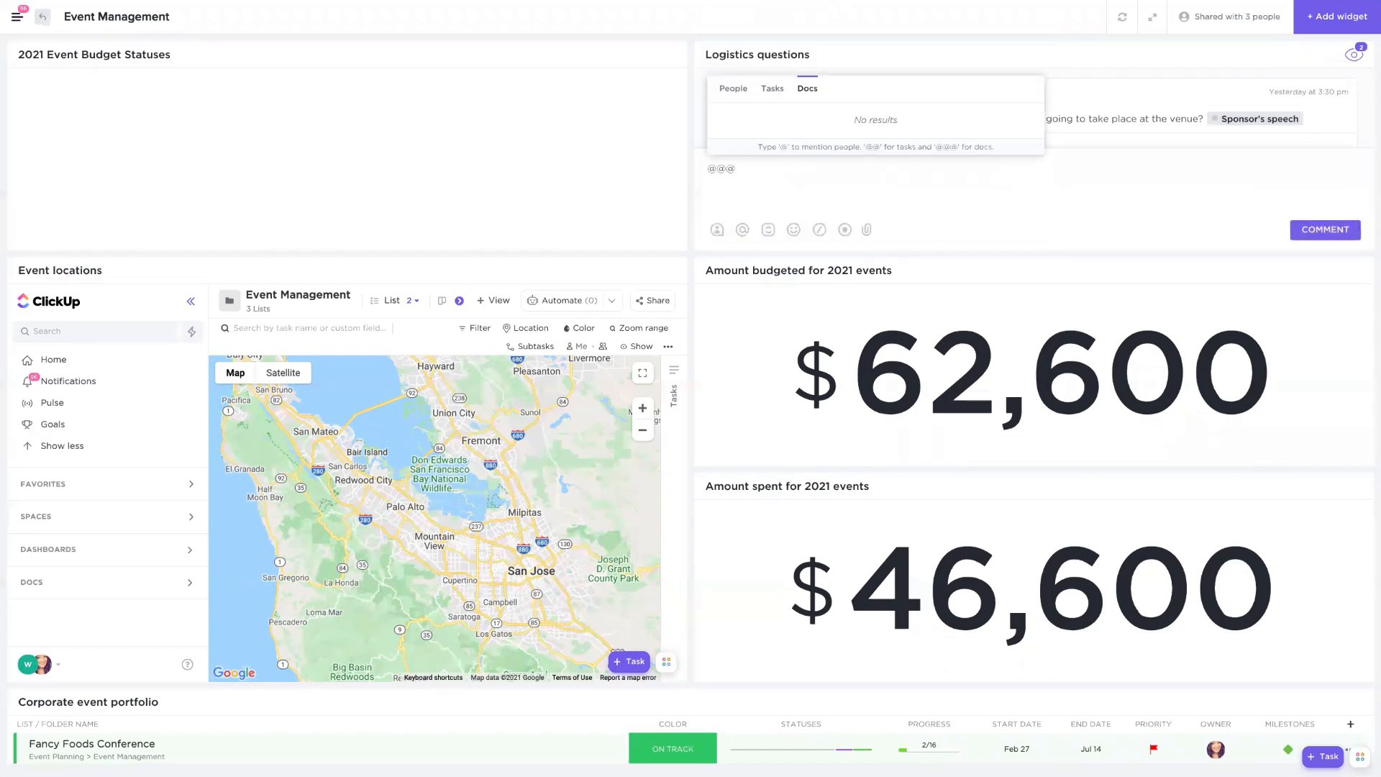
key("BackSpace")
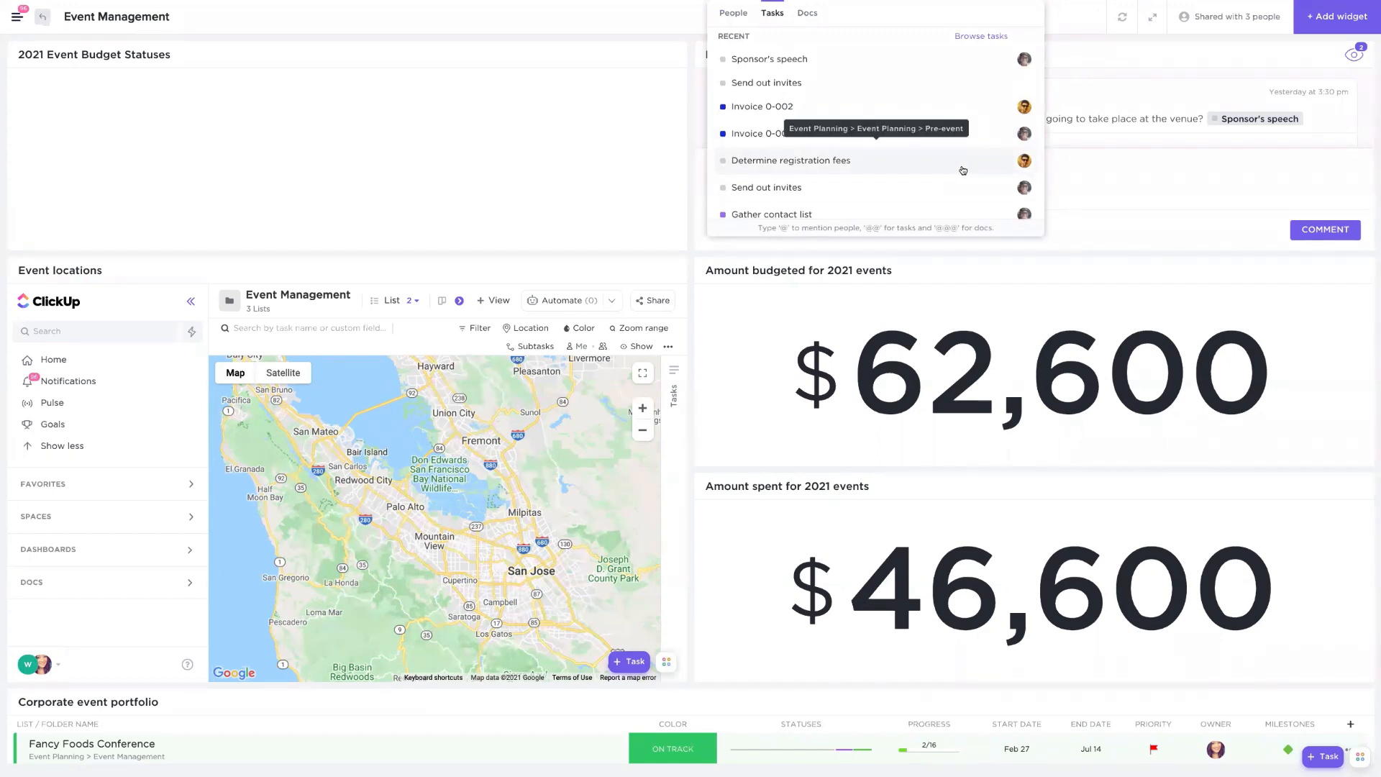
left_click_drag(1234, 168, 788, 185)
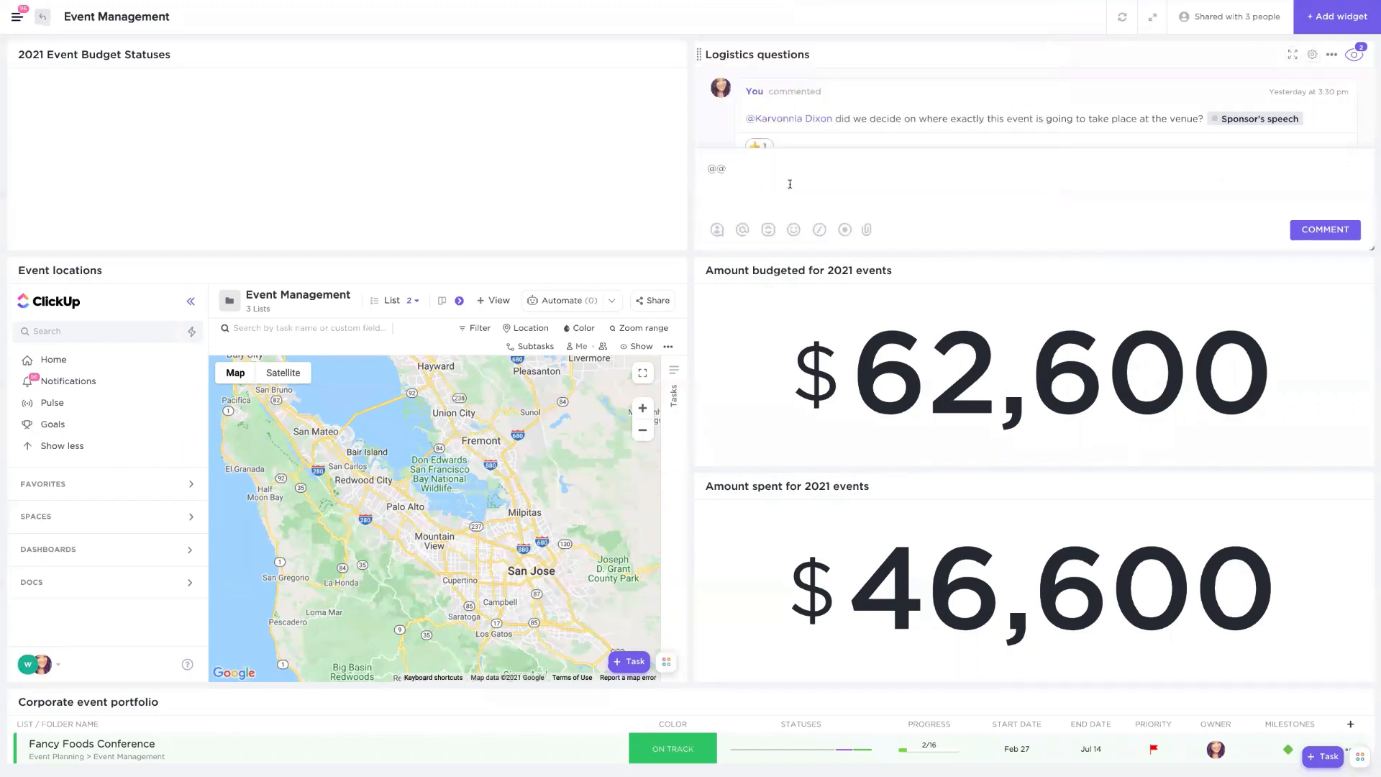
key("BackSpace")
key("BackSpace")
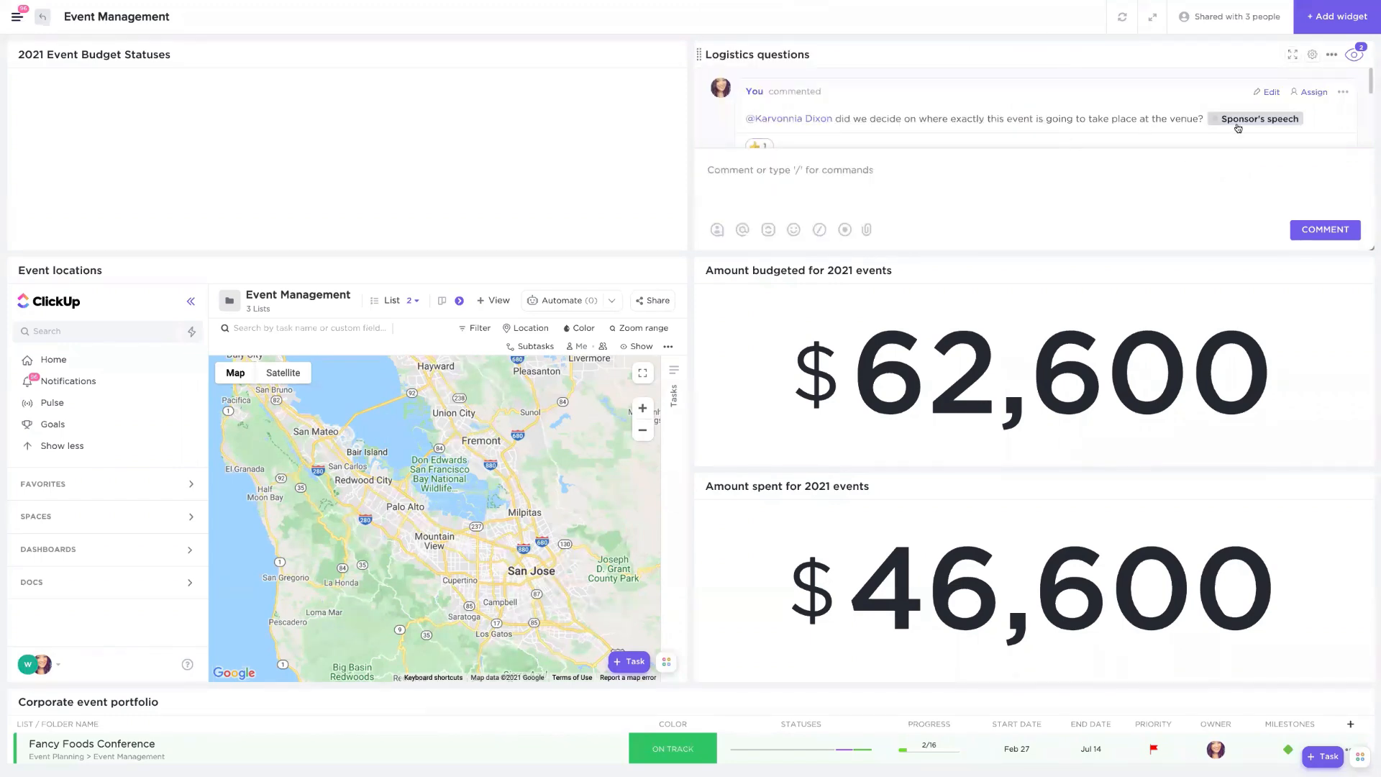
- Open the Event locations widget's options and its Custom Embed settings without changing anything
mouse_move(1239, 121)
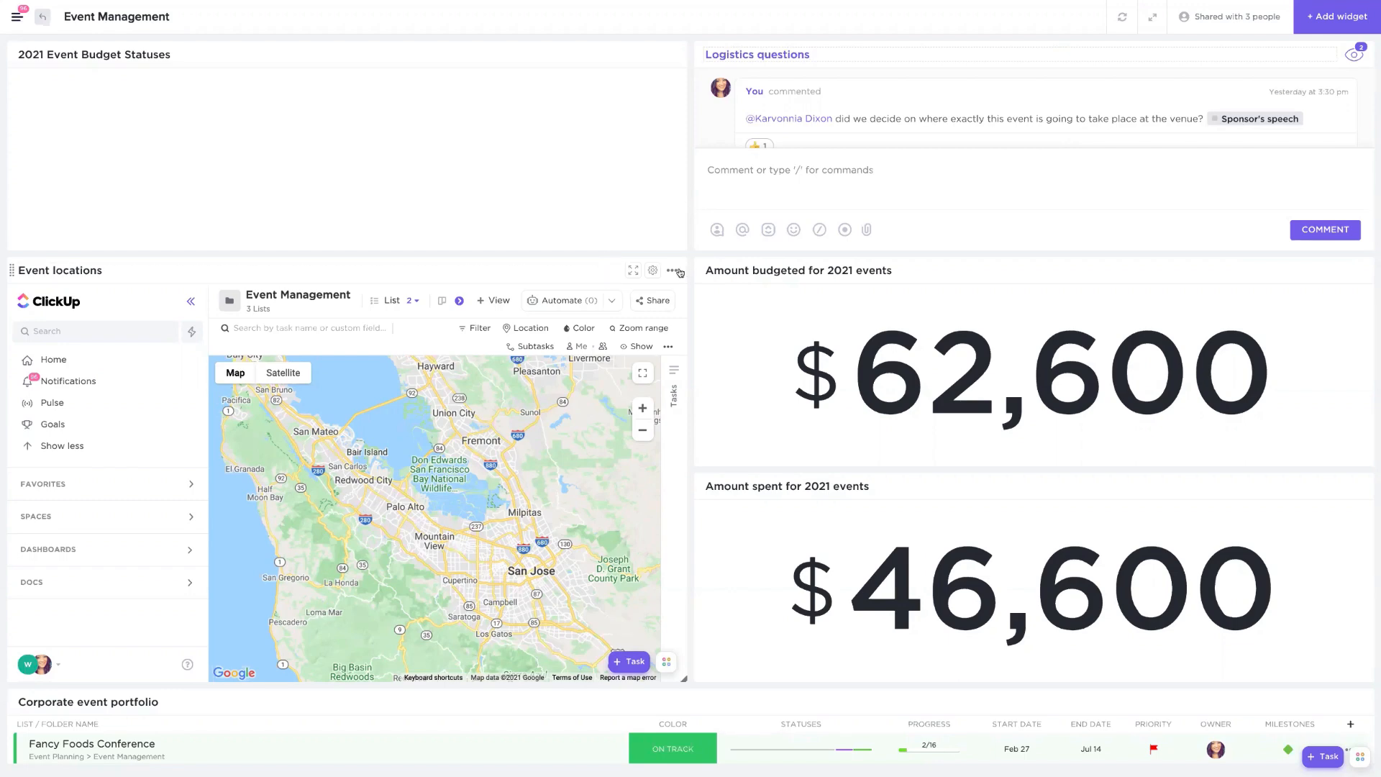
left_click(671, 270)
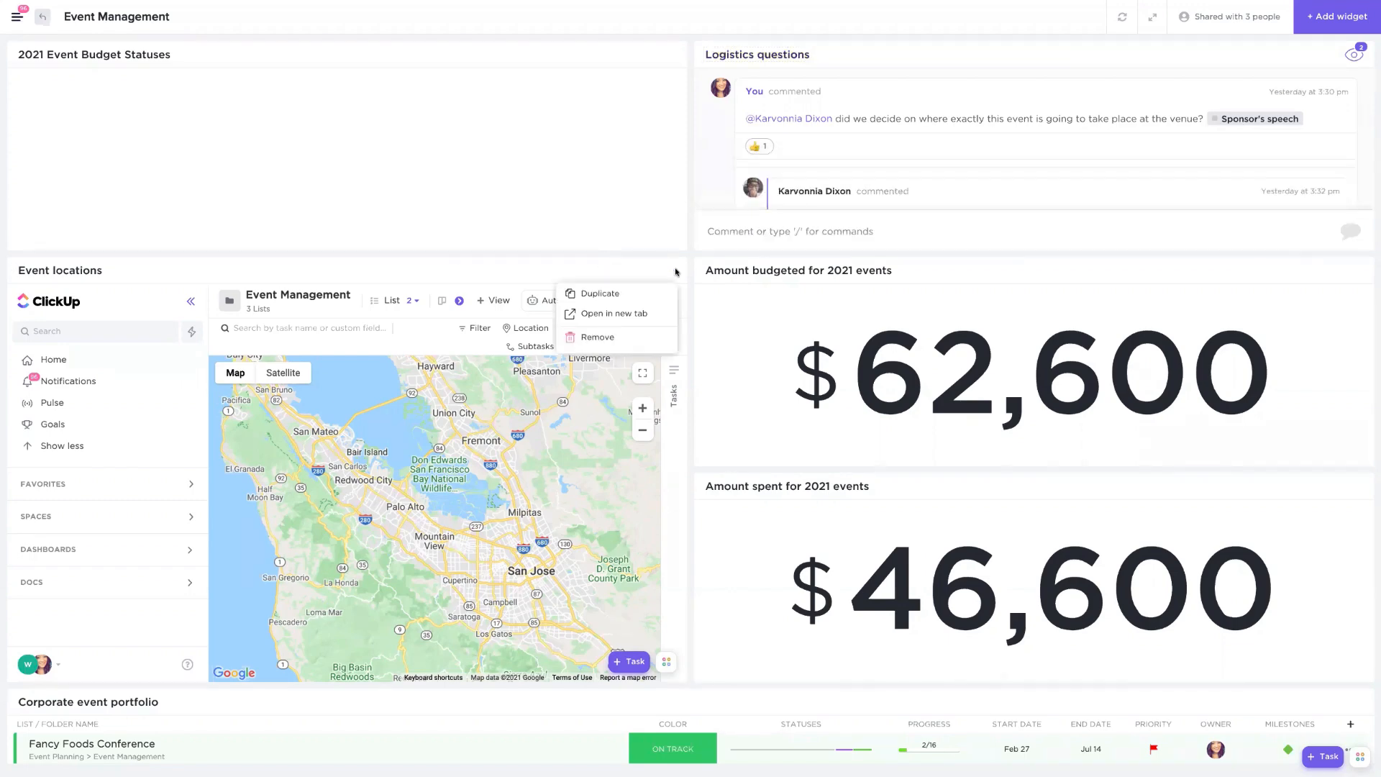
left_click(545, 270)
left_click(652, 270)
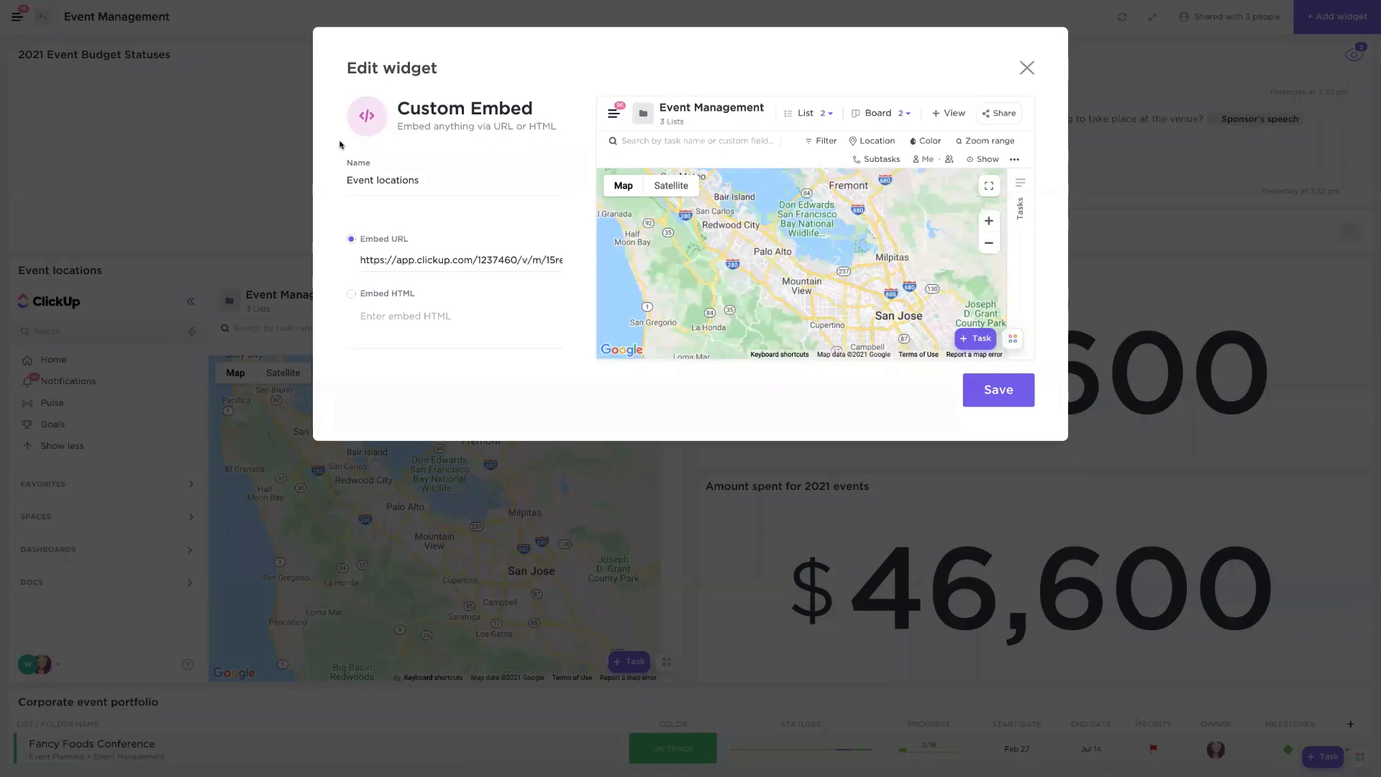
left_click(652, 473)
- Pan and zoom the Event locations map around San Francisco and open the event pins there
left_click_drag(392, 516, 441, 563)
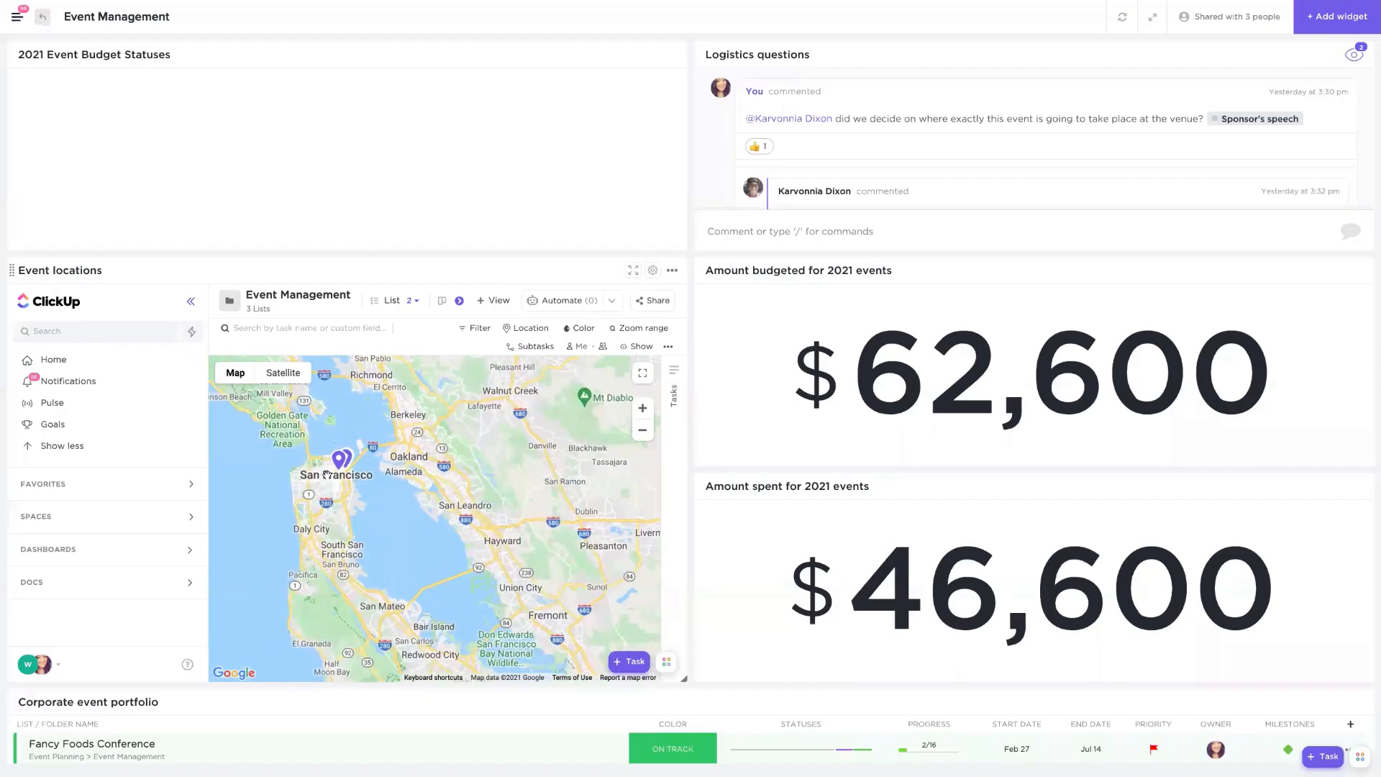
scroll(331, 468, "up", 3)
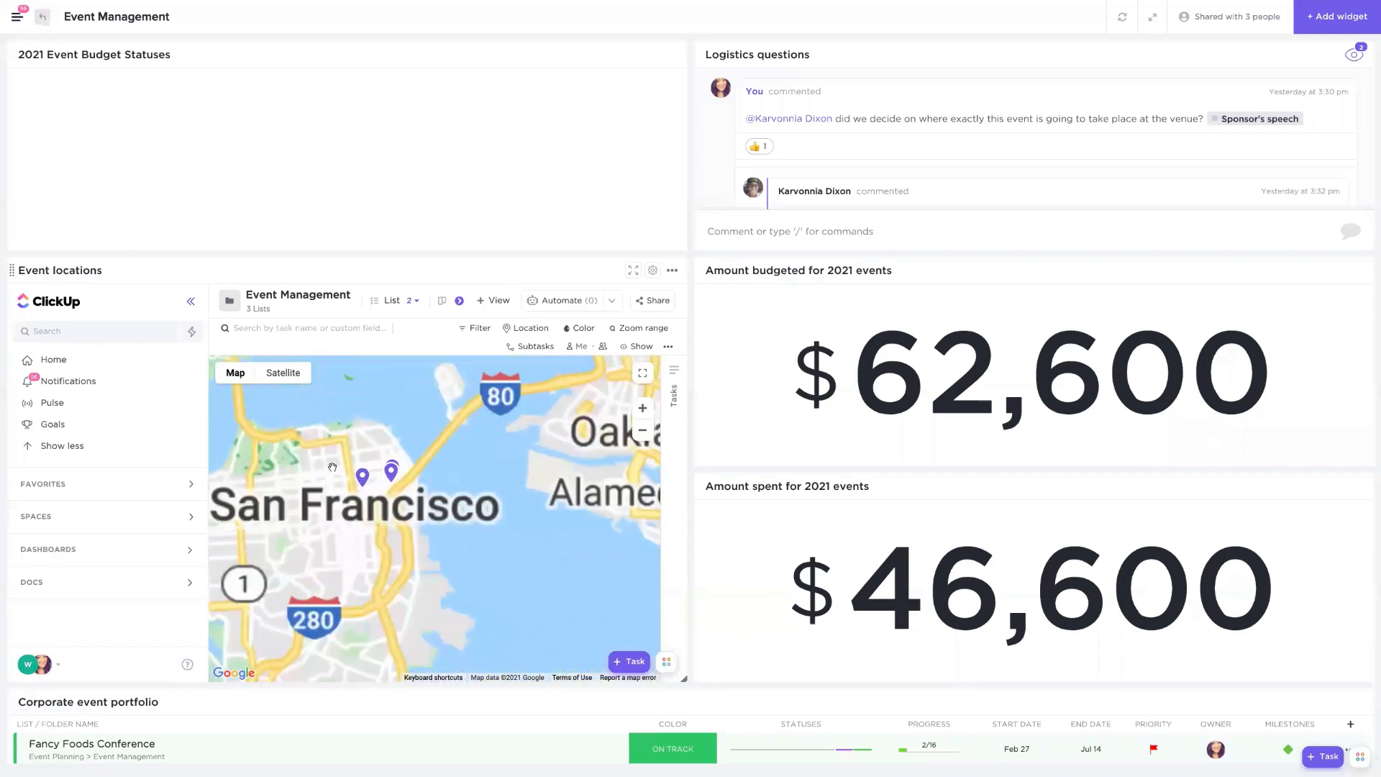
scroll(338, 464, "down", 3)
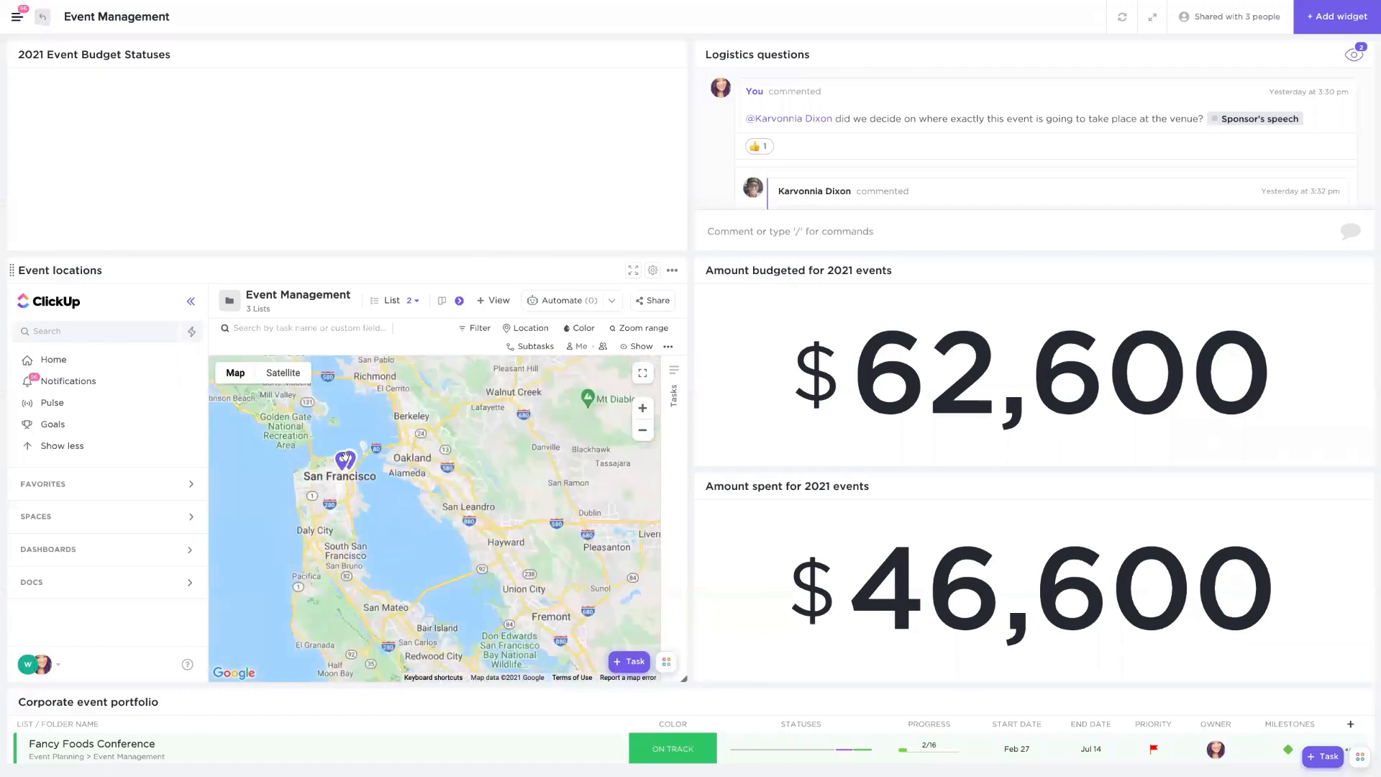
left_click(398, 464)
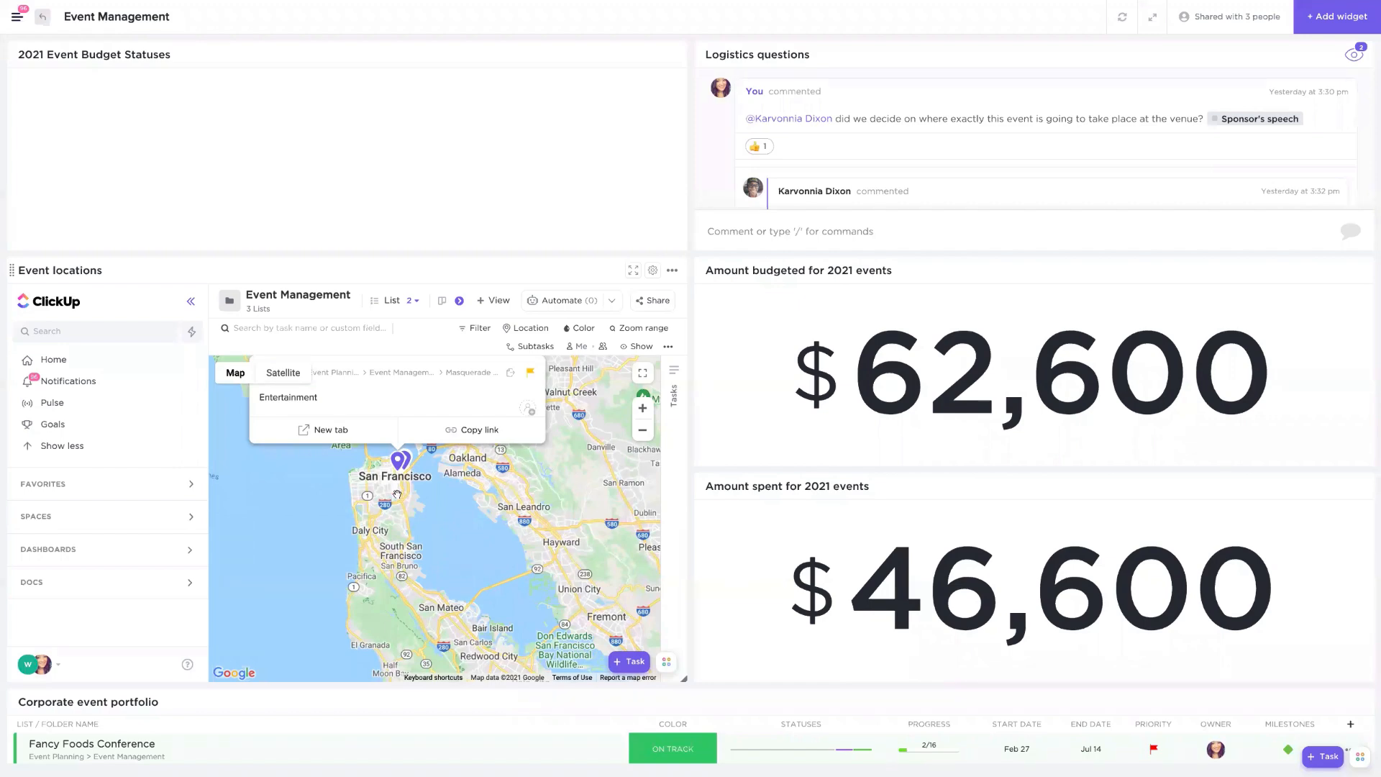
scroll(397, 494, "up", 3)
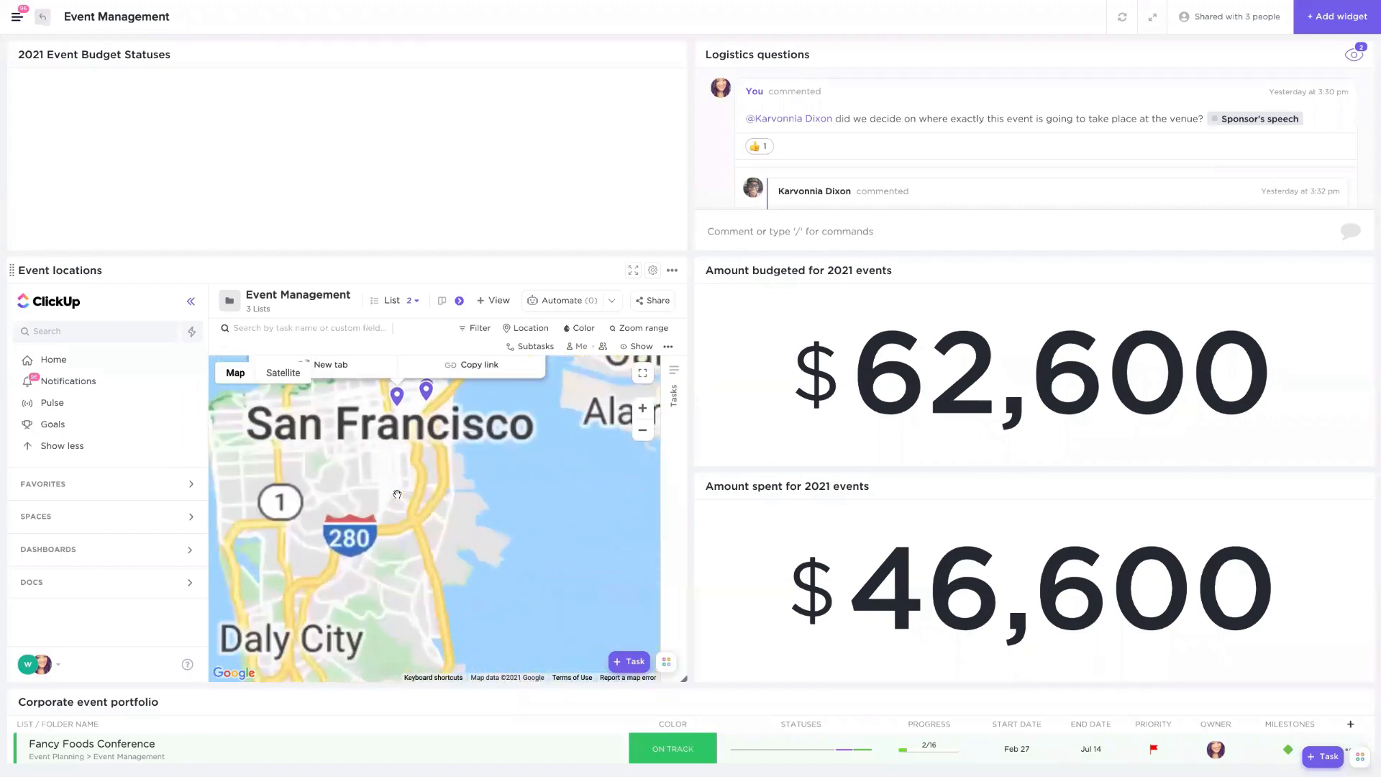
left_click(430, 393)
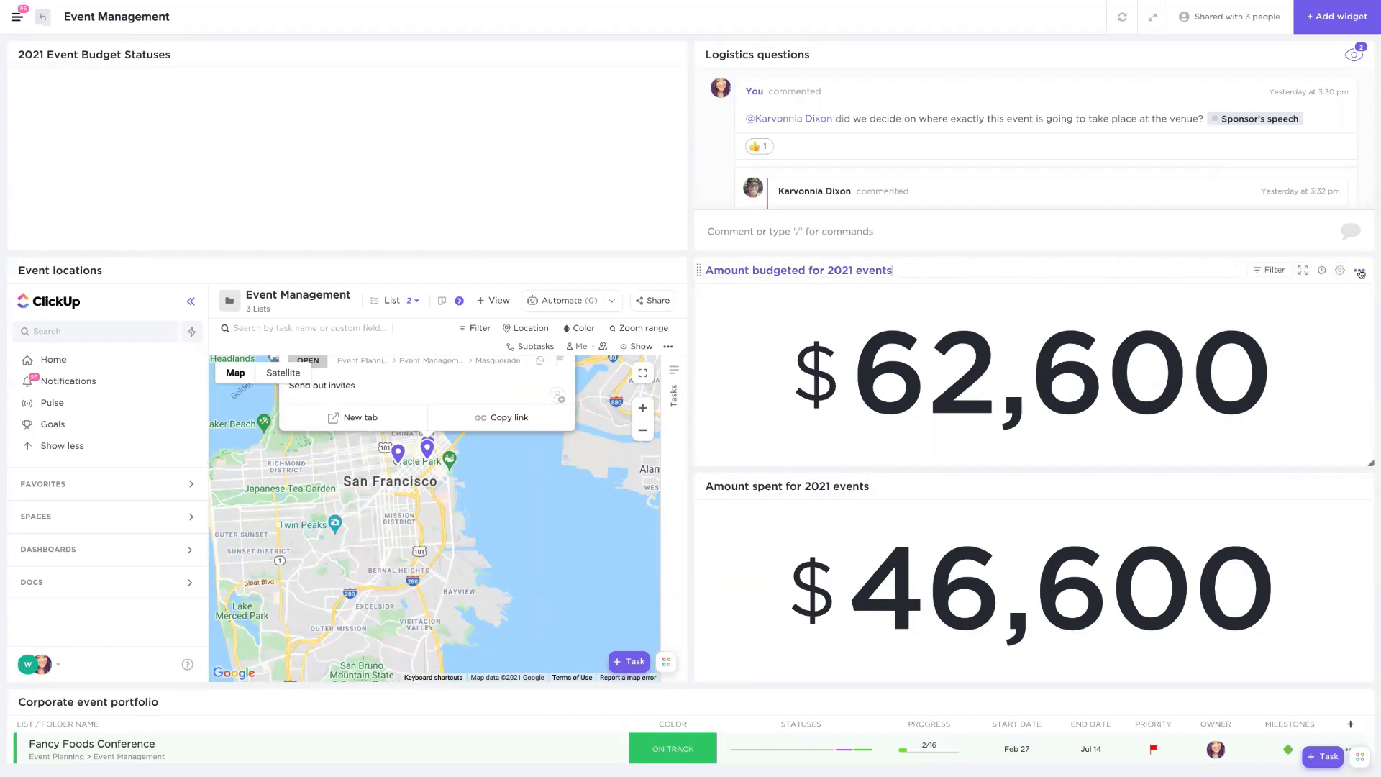
- Open the Amount budgeted for 2021 events widget's settings to review its calculation setup
left_click(1360, 273)
left_click(1360, 272)
left_click(1343, 269)
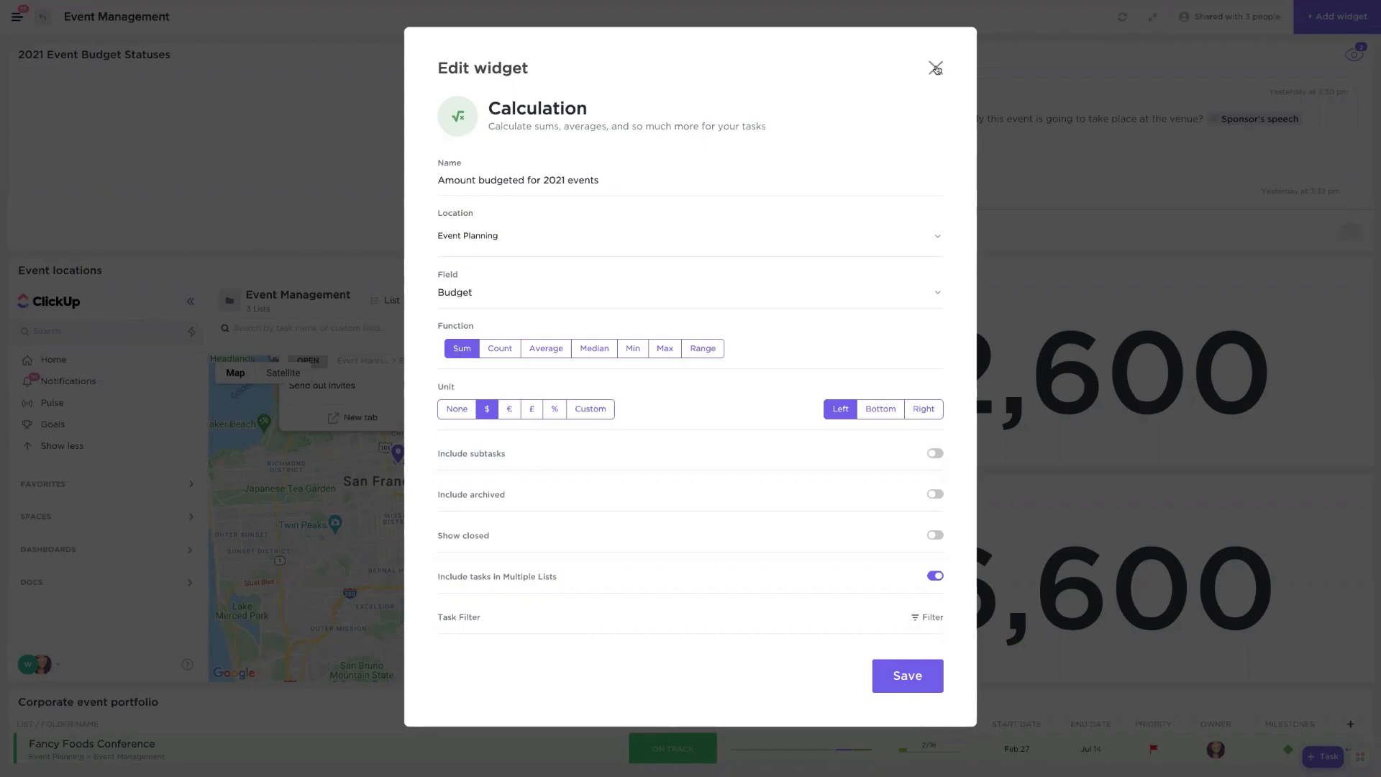
left_click(1100, 314)
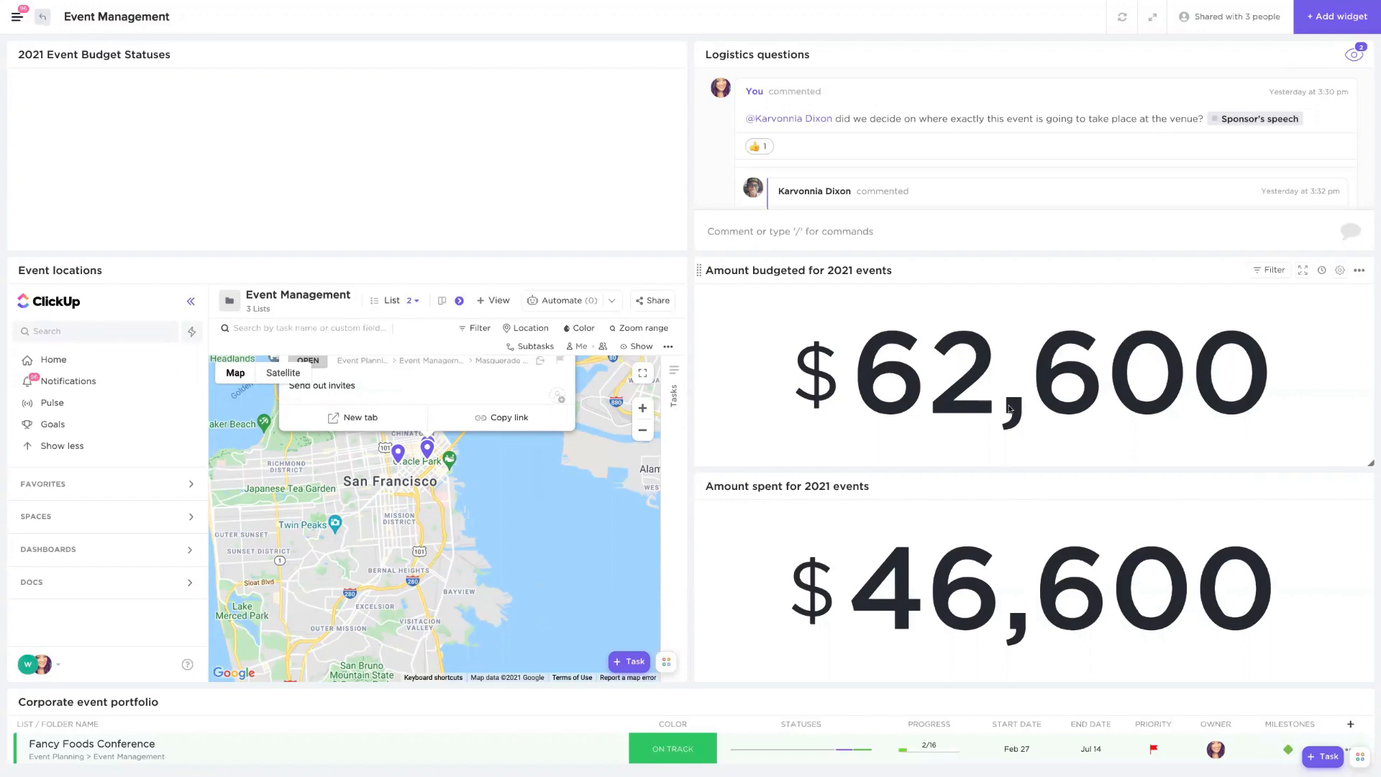
- Refresh the dashboard and scroll to the portfolio and pie chart widgets
scroll(1009, 408, "down", 5)
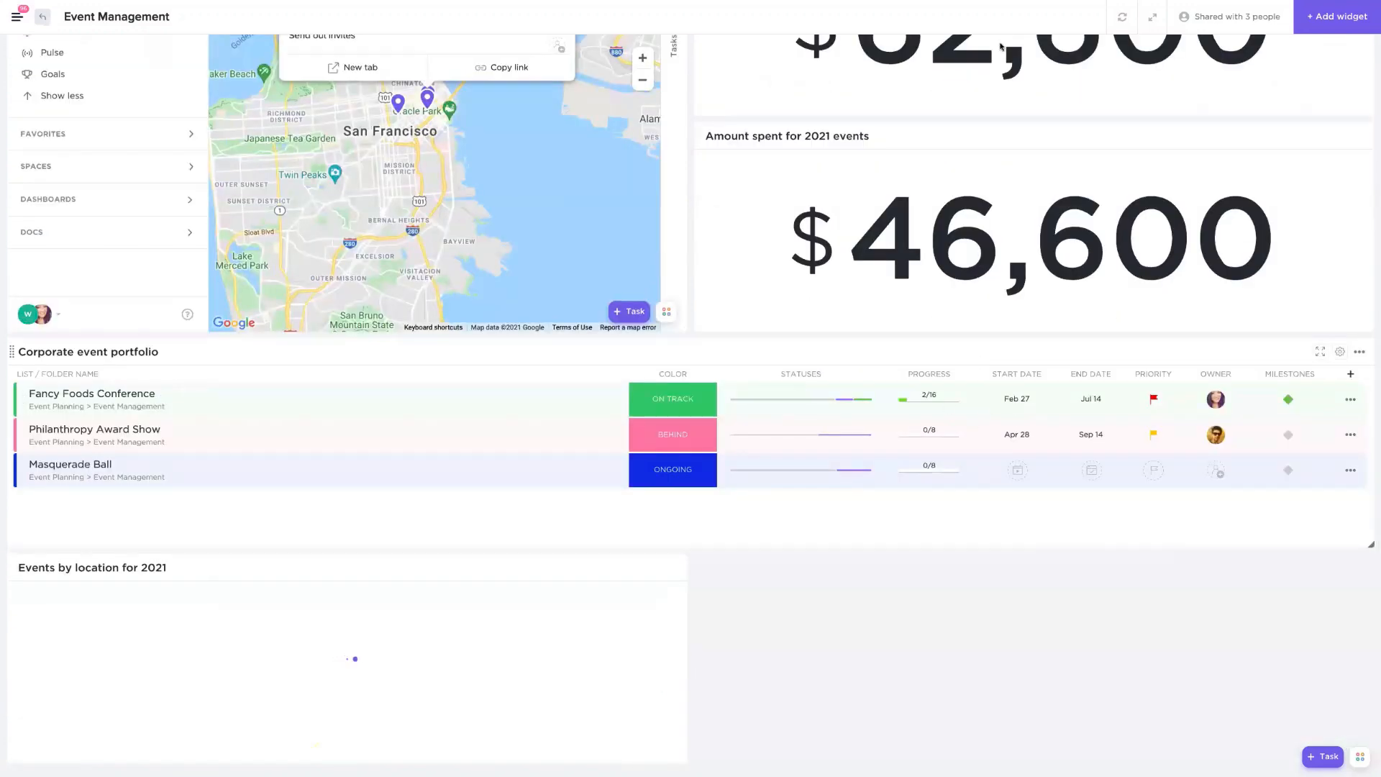
left_click(1120, 18)
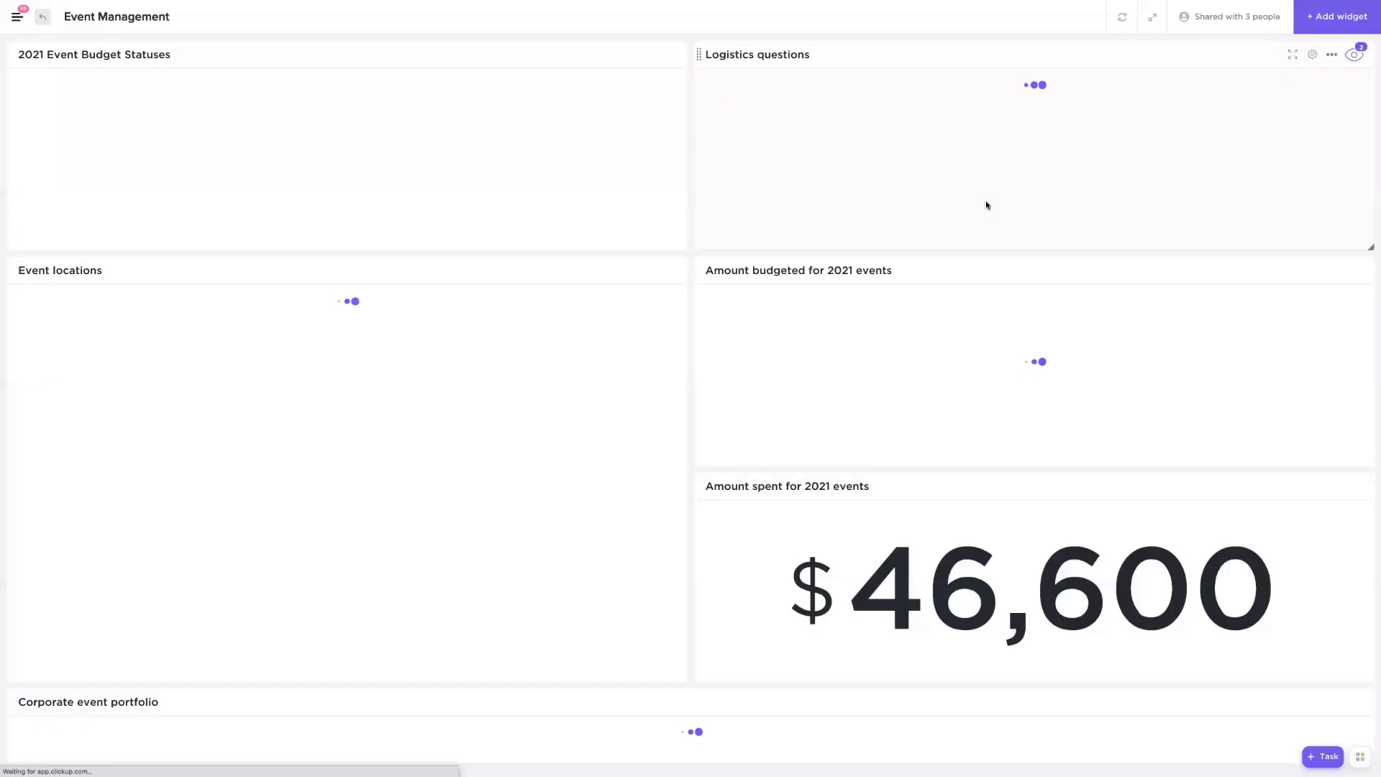
scroll(986, 205, "down", 5)
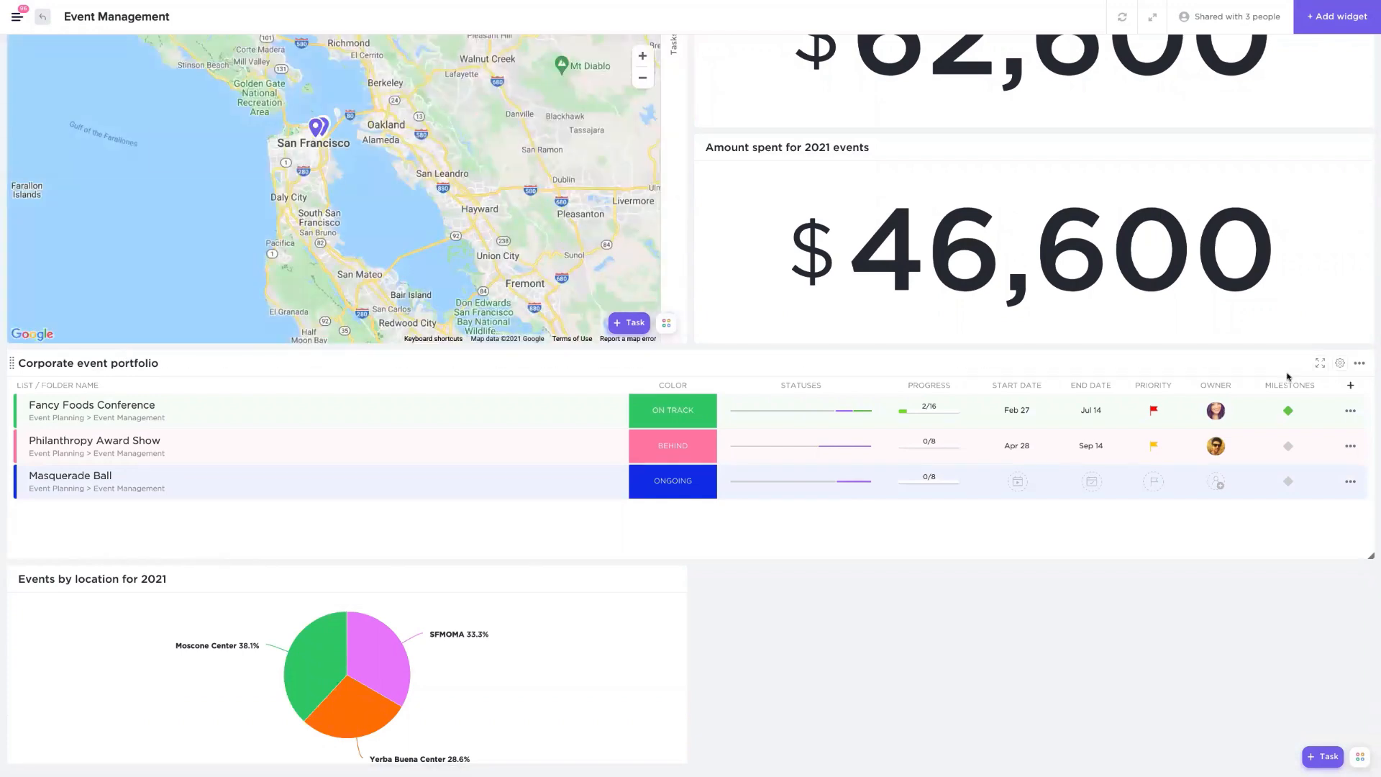
- Open the Corporate event portfolio widget's settings and review the lists it includes
left_click(1341, 364)
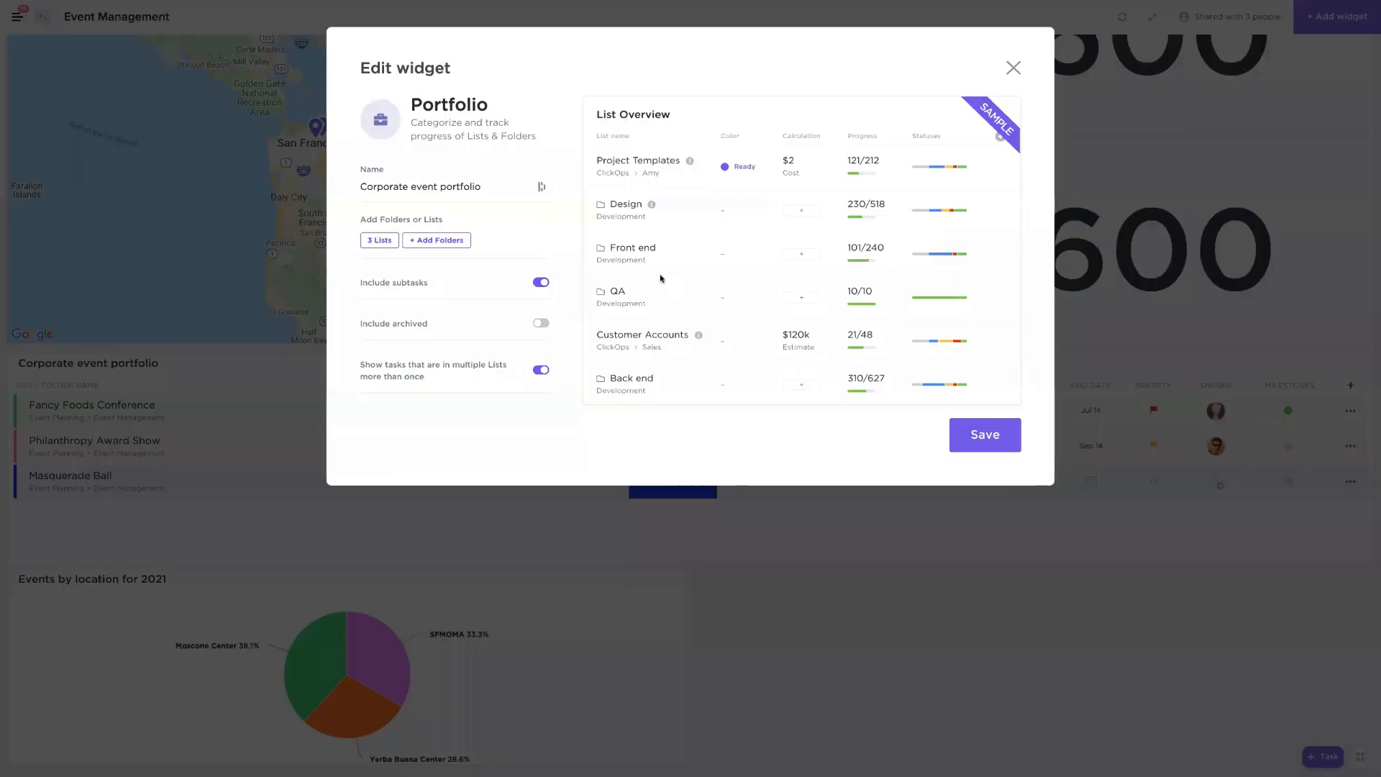
left_click(379, 239)
left_click(370, 374)
left_click(374, 415)
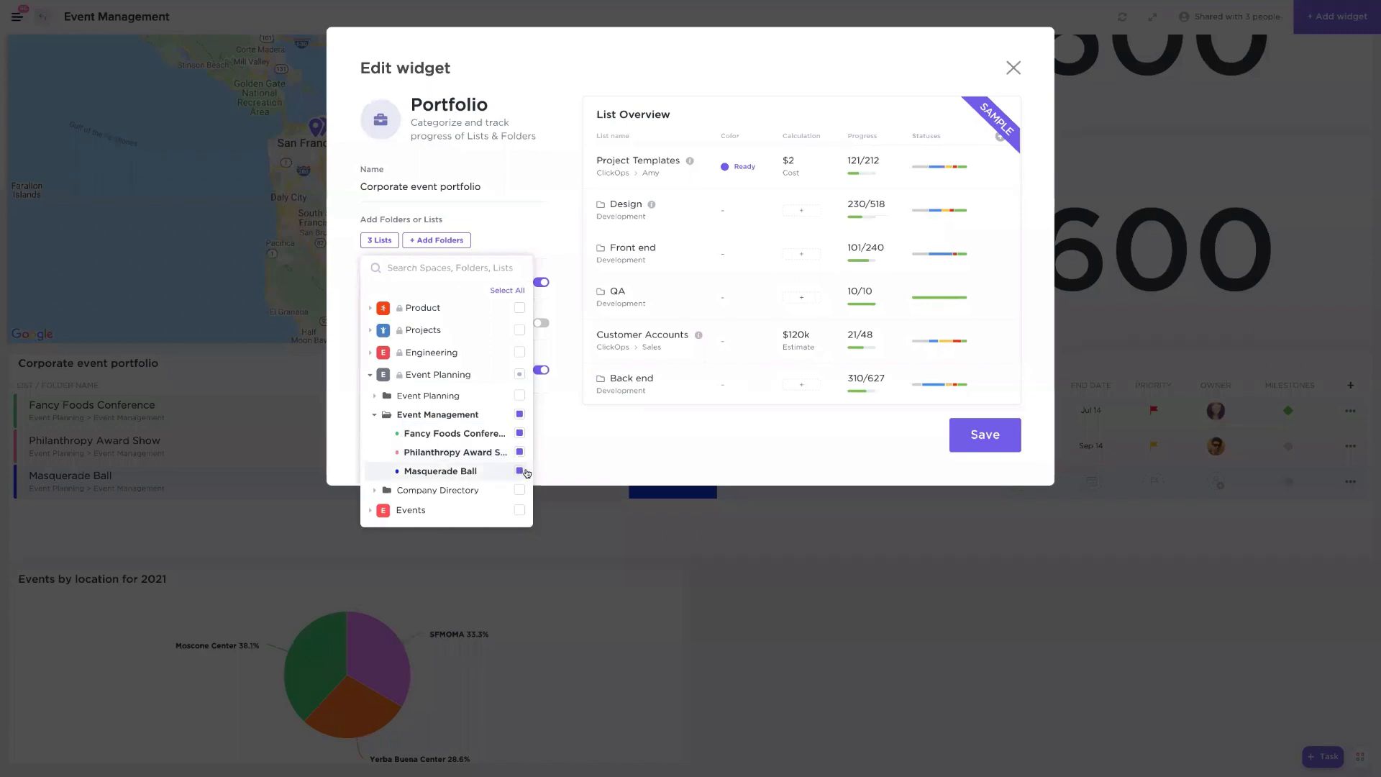
left_click(749, 430)
left_click(1013, 67)
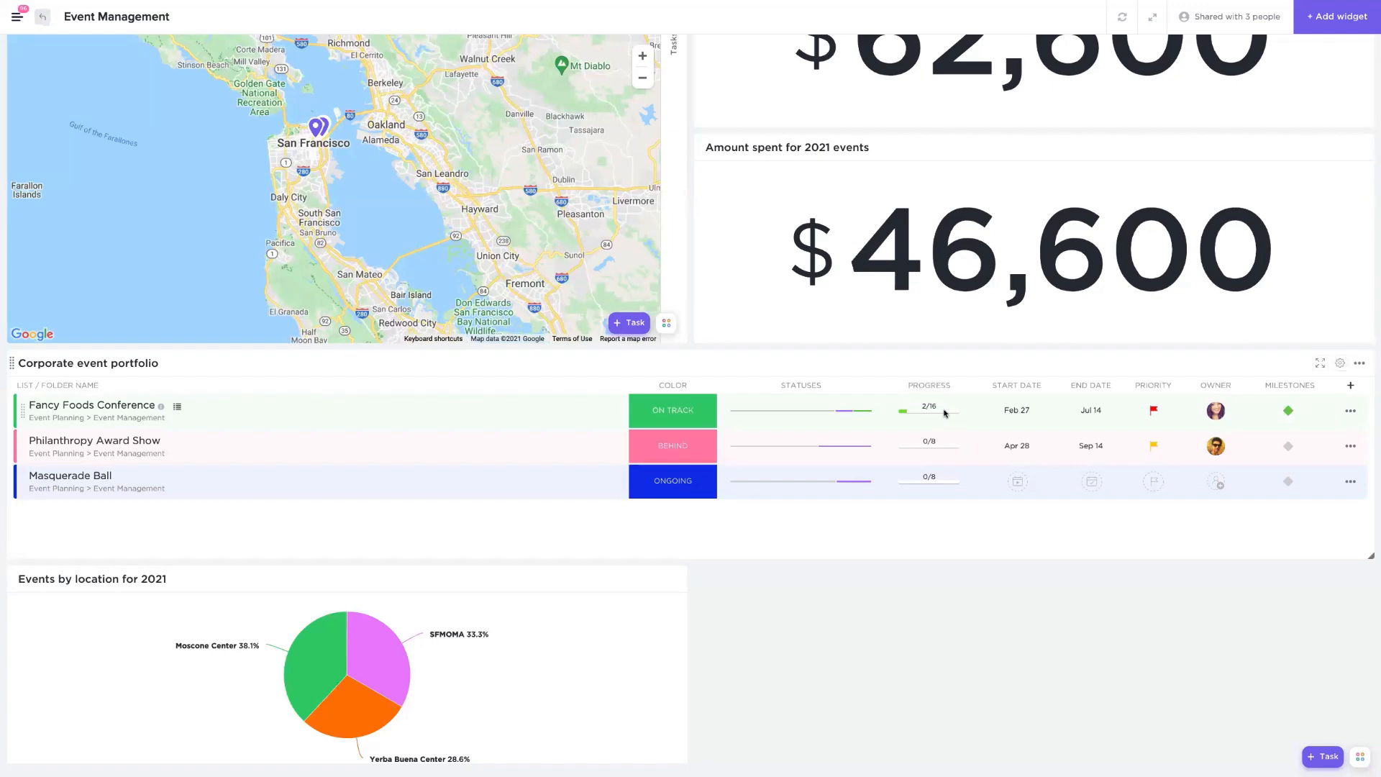
- Inspect the owner and milestones of the Fancy Foods Conference row in the portfolio
mouse_move(846, 413)
mouse_move(792, 411)
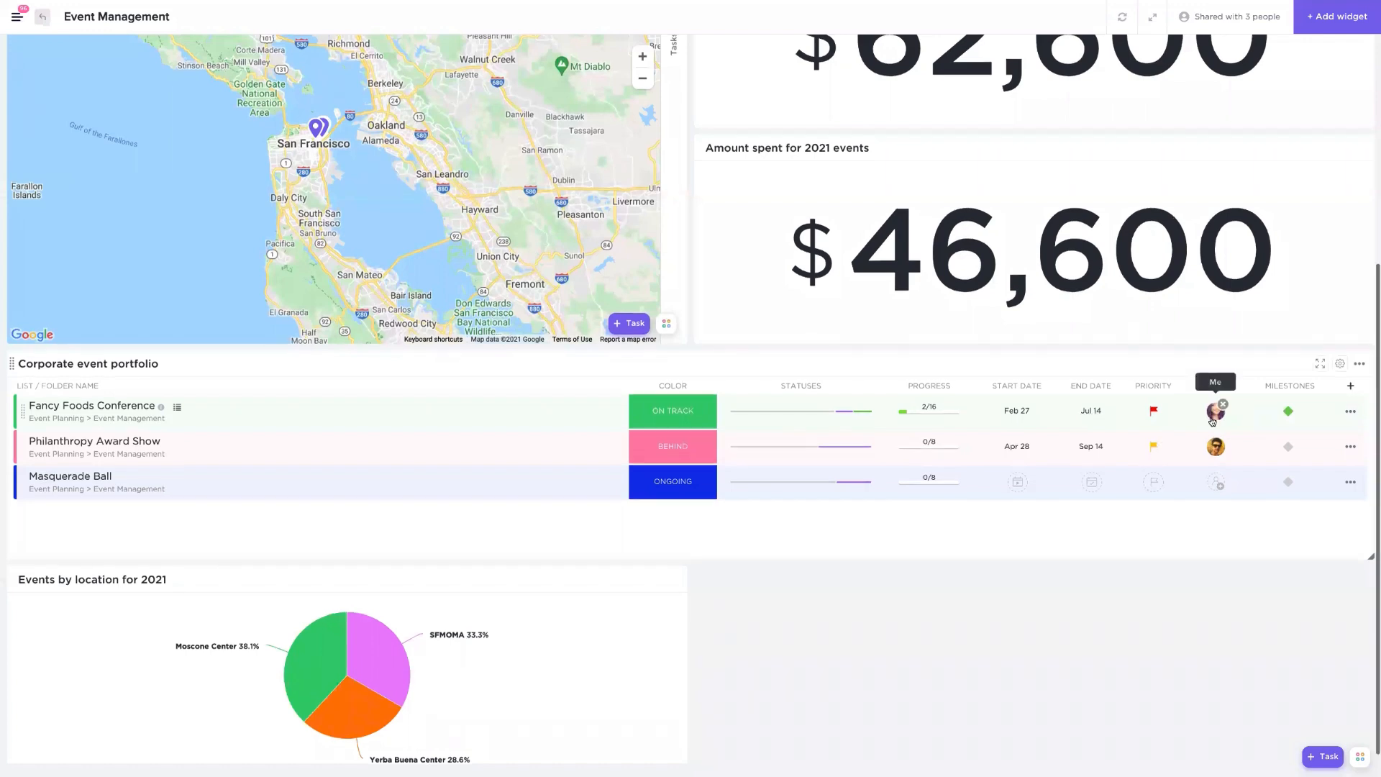
left_click(1287, 412)
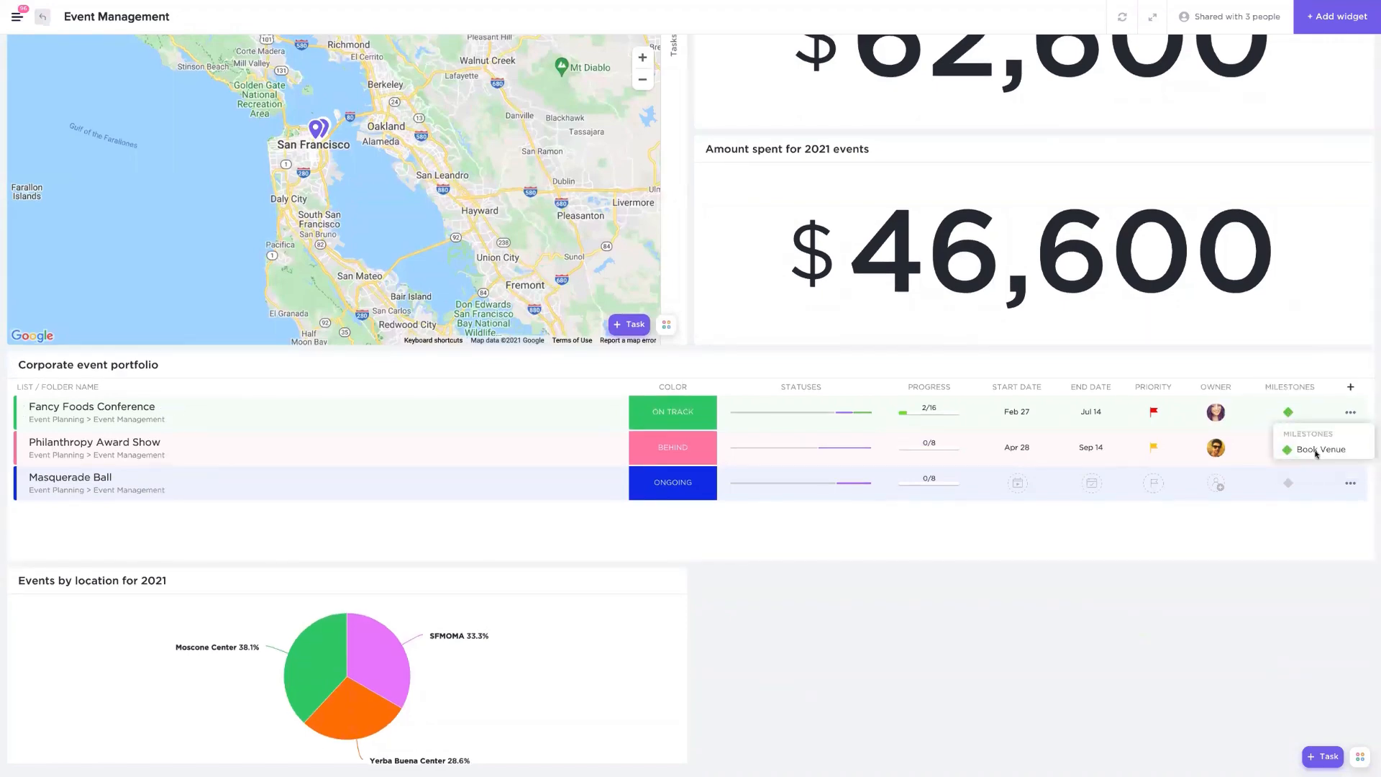
left_click(1284, 552)
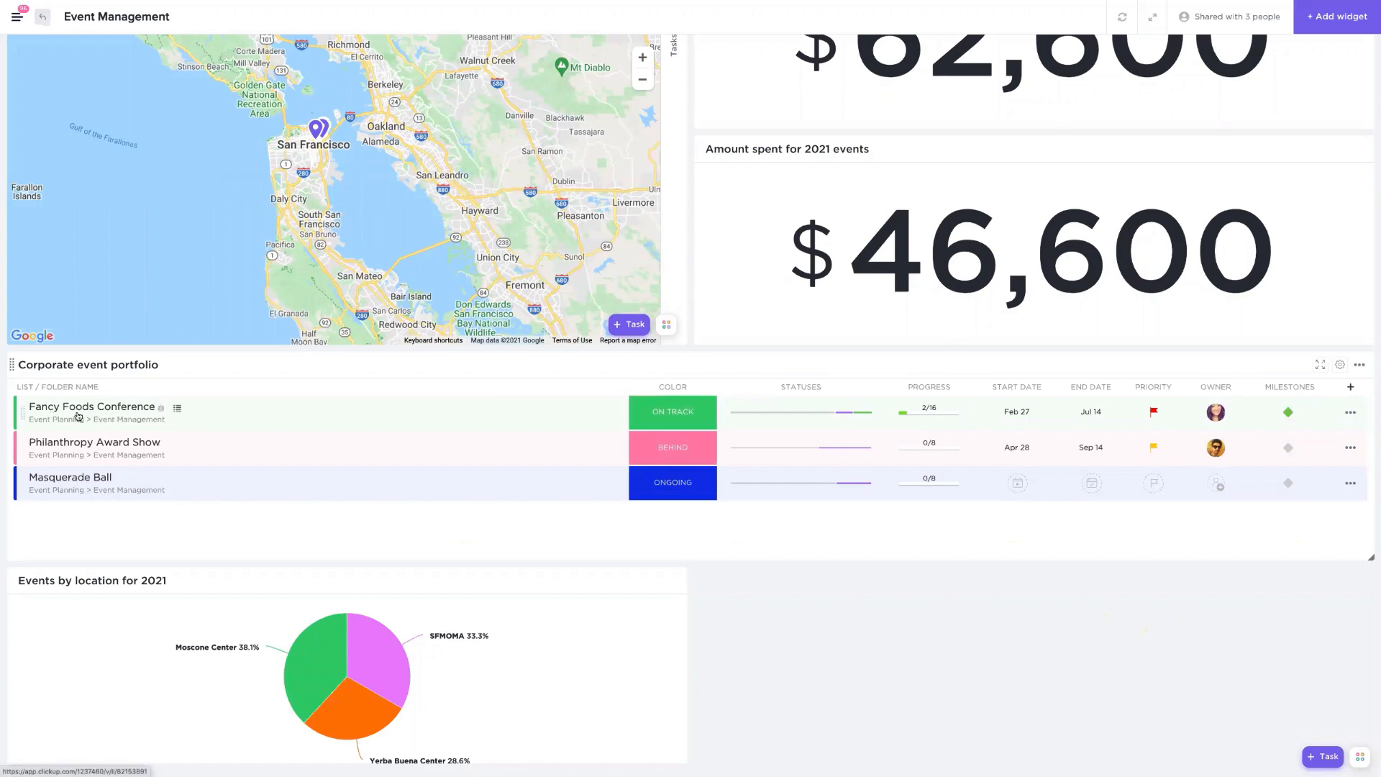
- Open the Fancy Foods Conference list and review its location colors settings
left_click(139, 411)
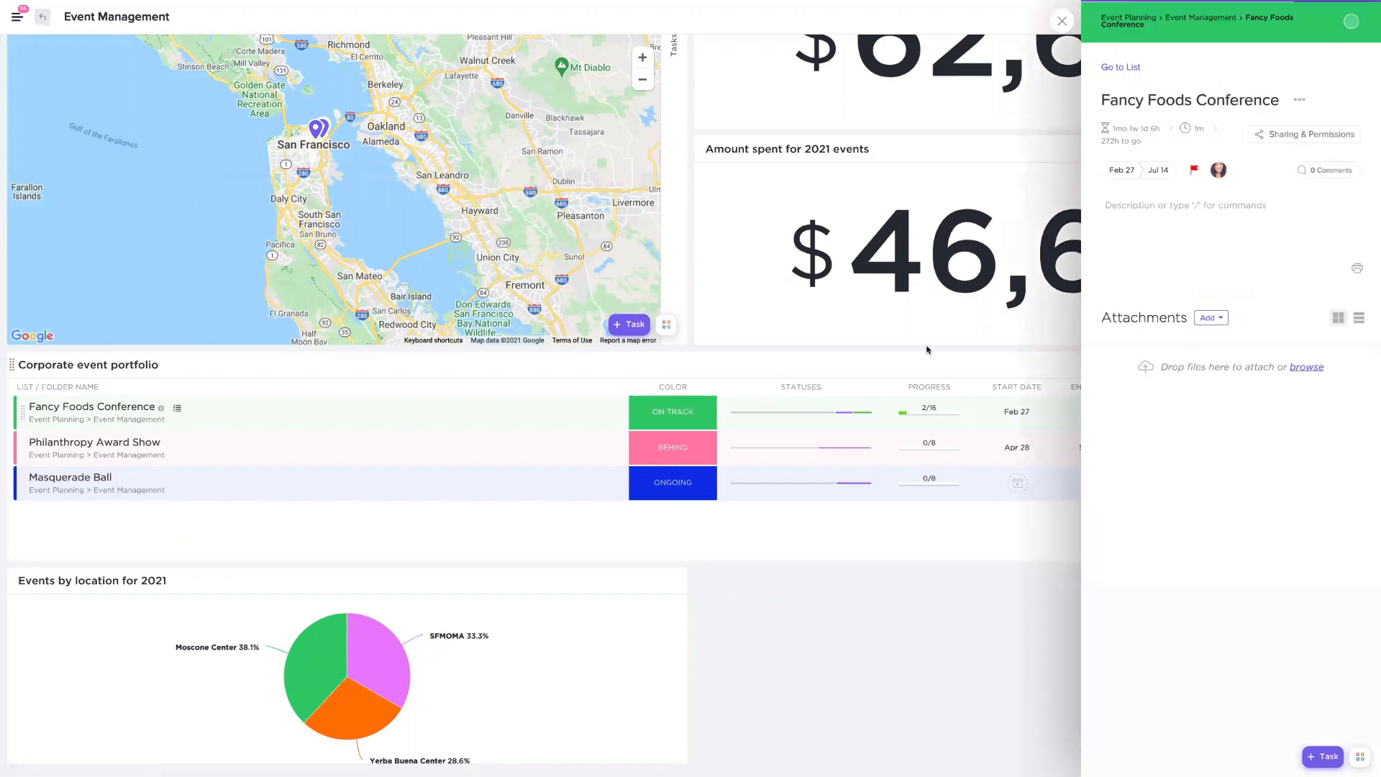
left_click(1352, 21)
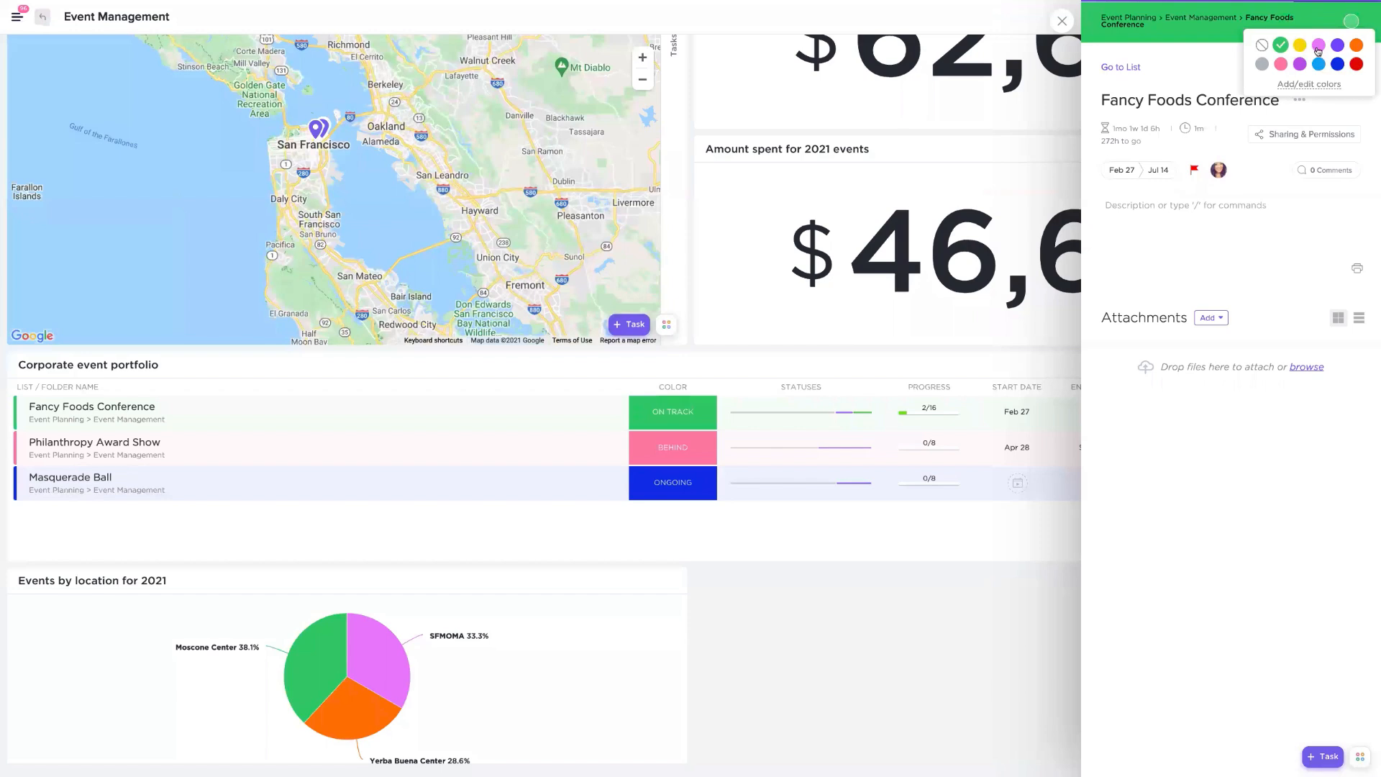
left_click(1309, 84)
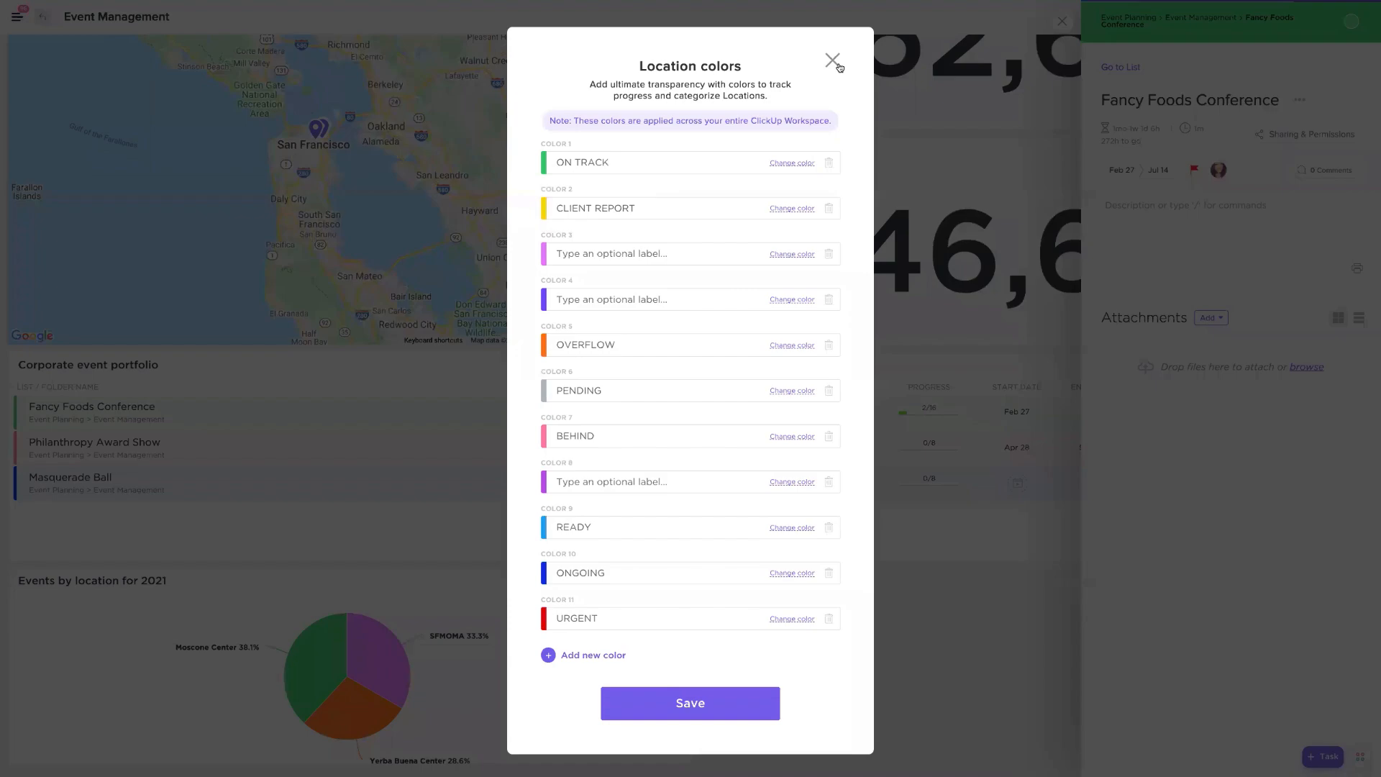
left_click(1063, 21)
left_click(1062, 20)
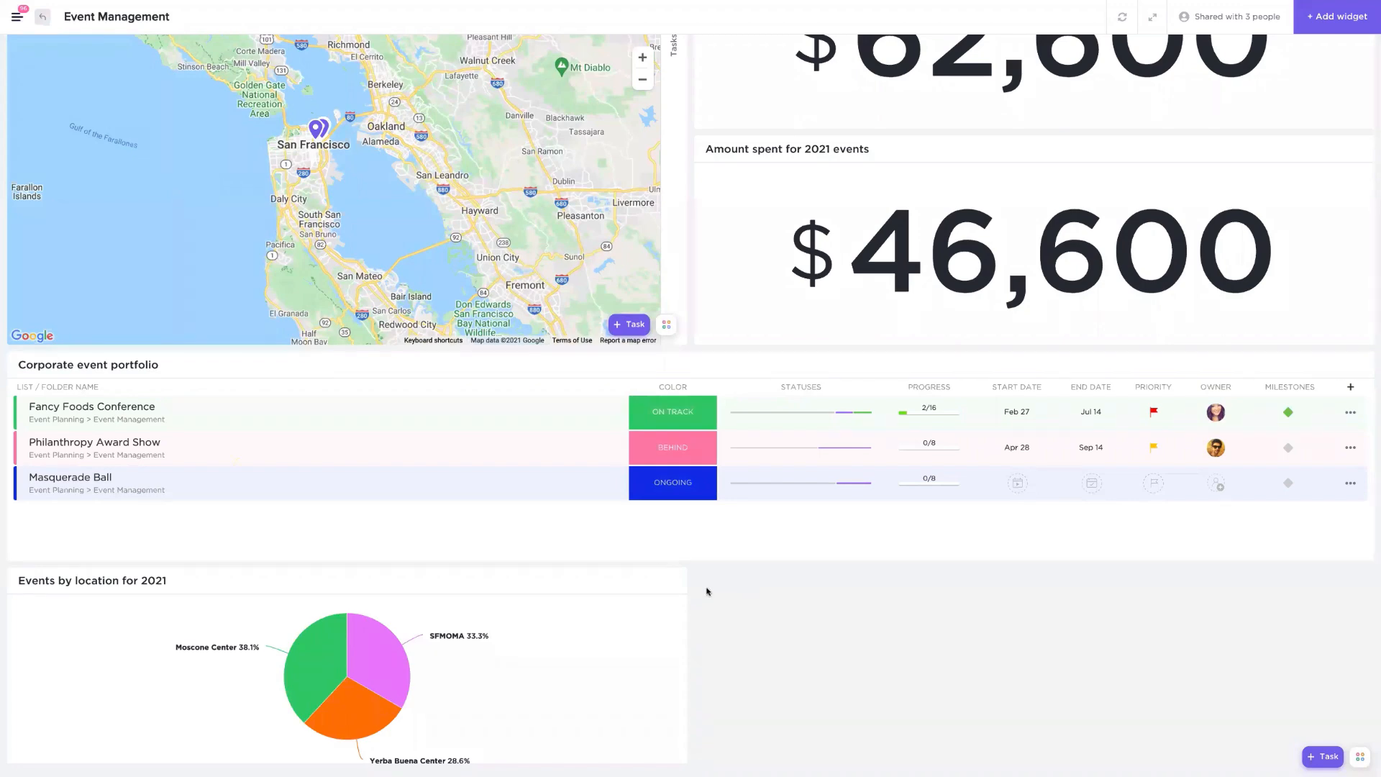
- Examine each slice of the Events by location for 2021 pie chart
scroll(743, 585, "down", 1)
mouse_move(285, 692)
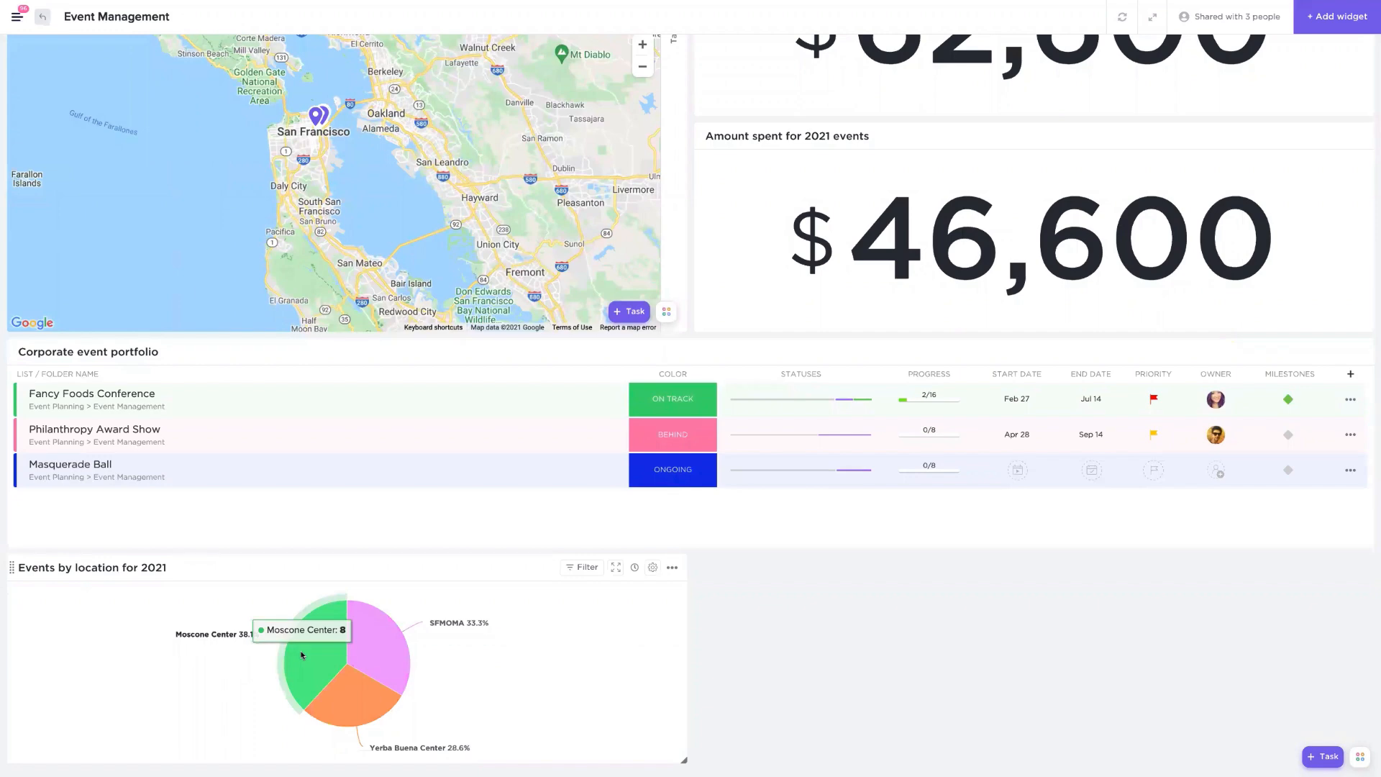
mouse_move(399, 644)
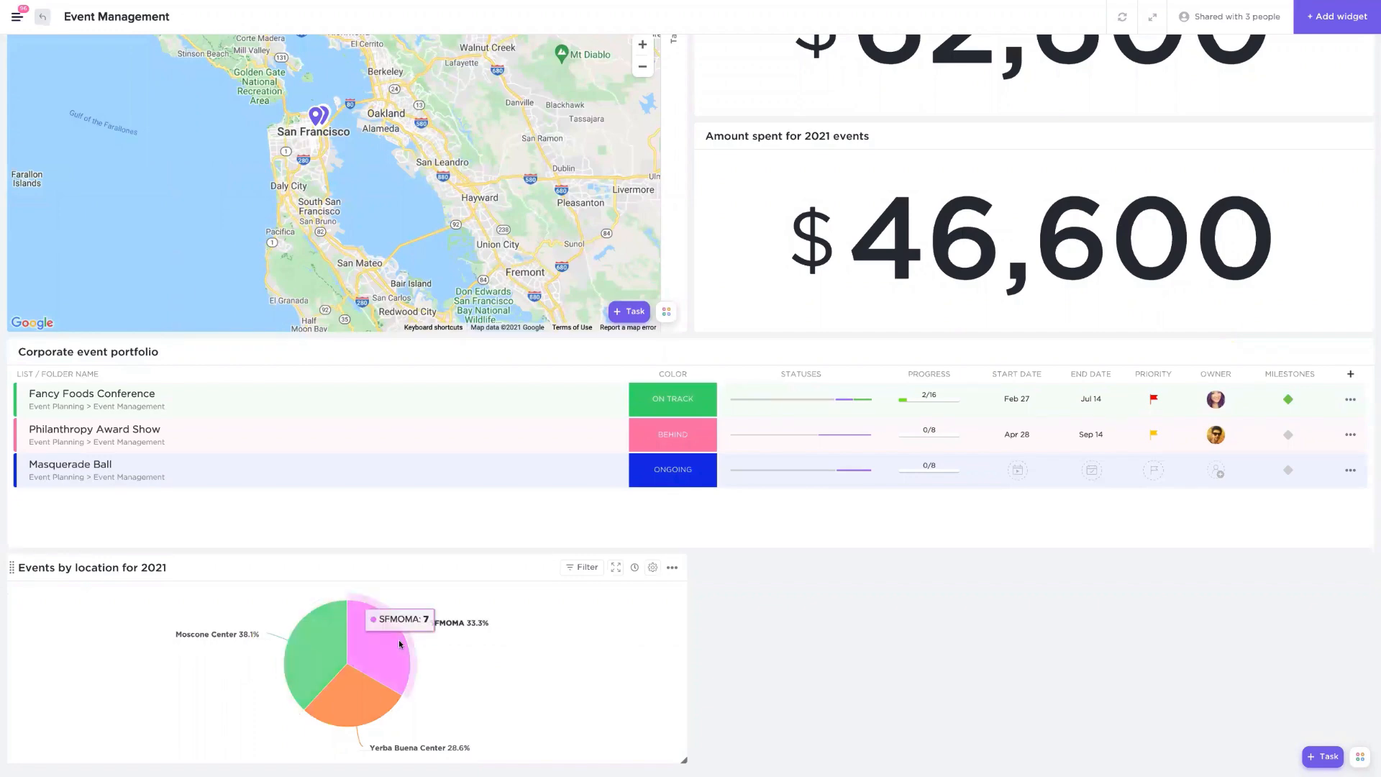
mouse_move(342, 723)
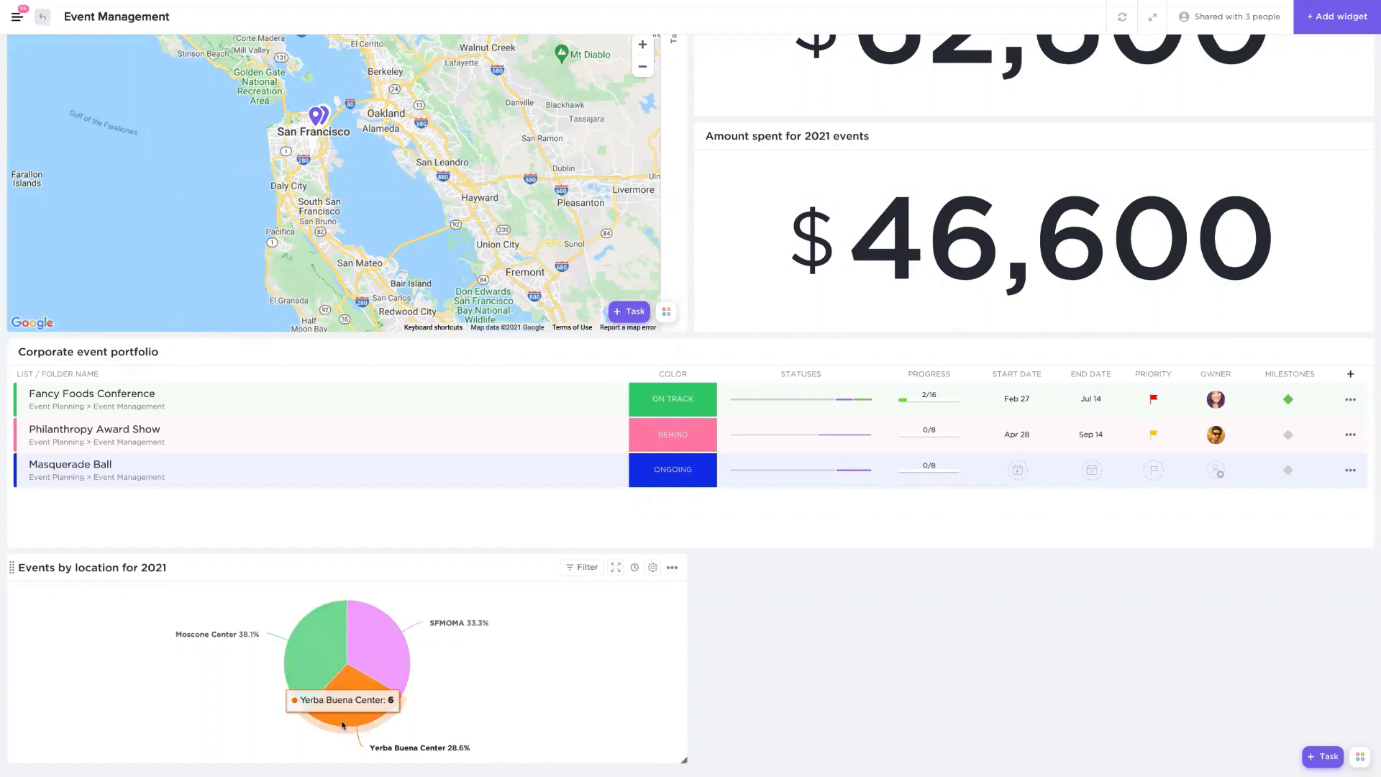
mouse_move(296, 661)
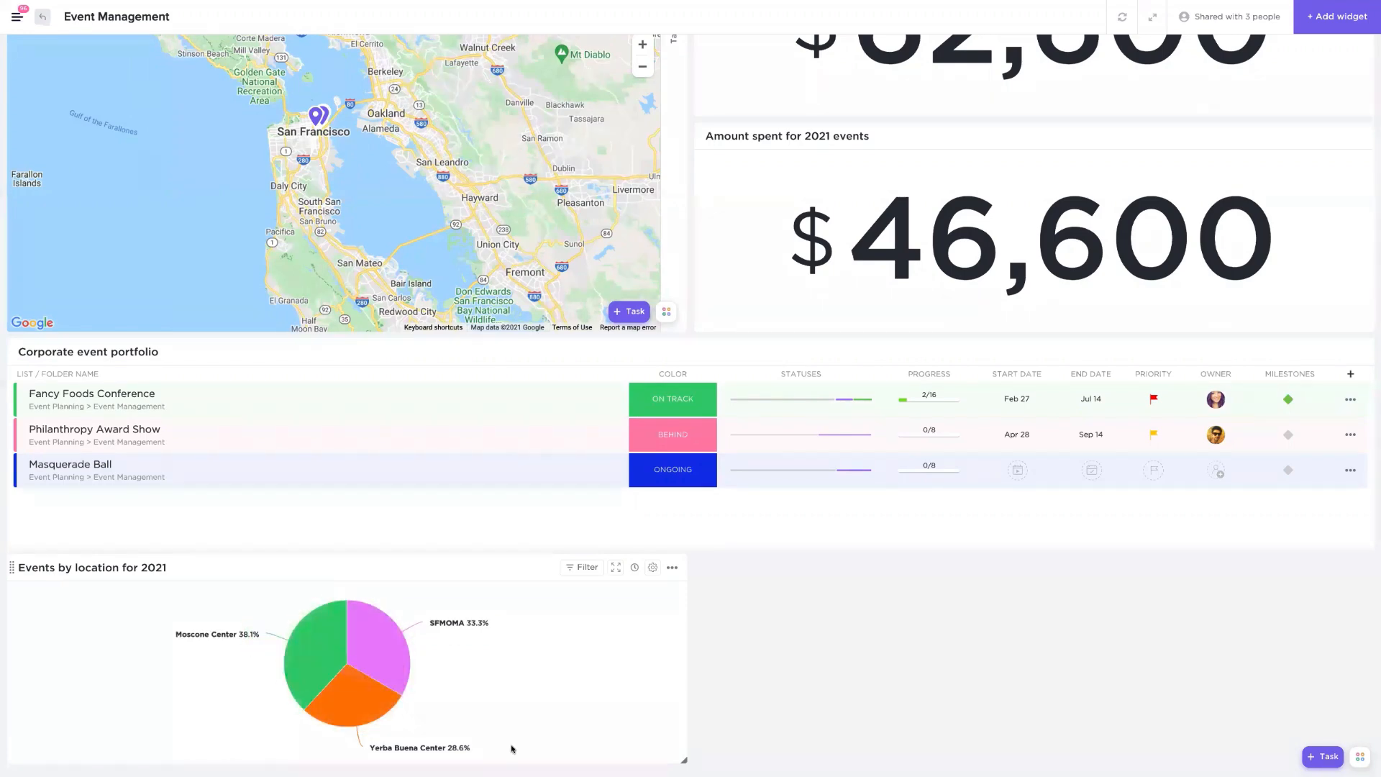
scroll(489, 755, "up", 5)
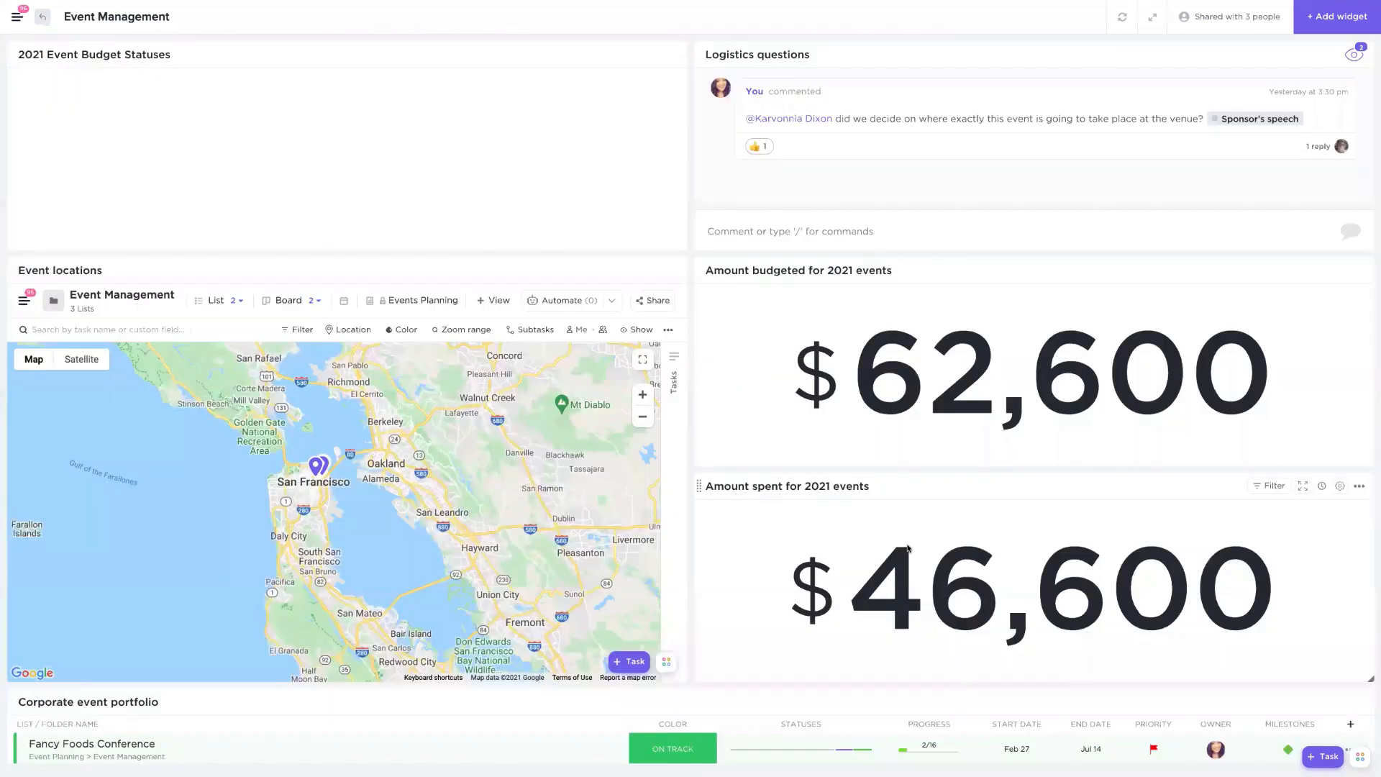
- Browse the Time Tracking widget types in the Add widget dialog and close it without adding one
left_click(1323, 27)
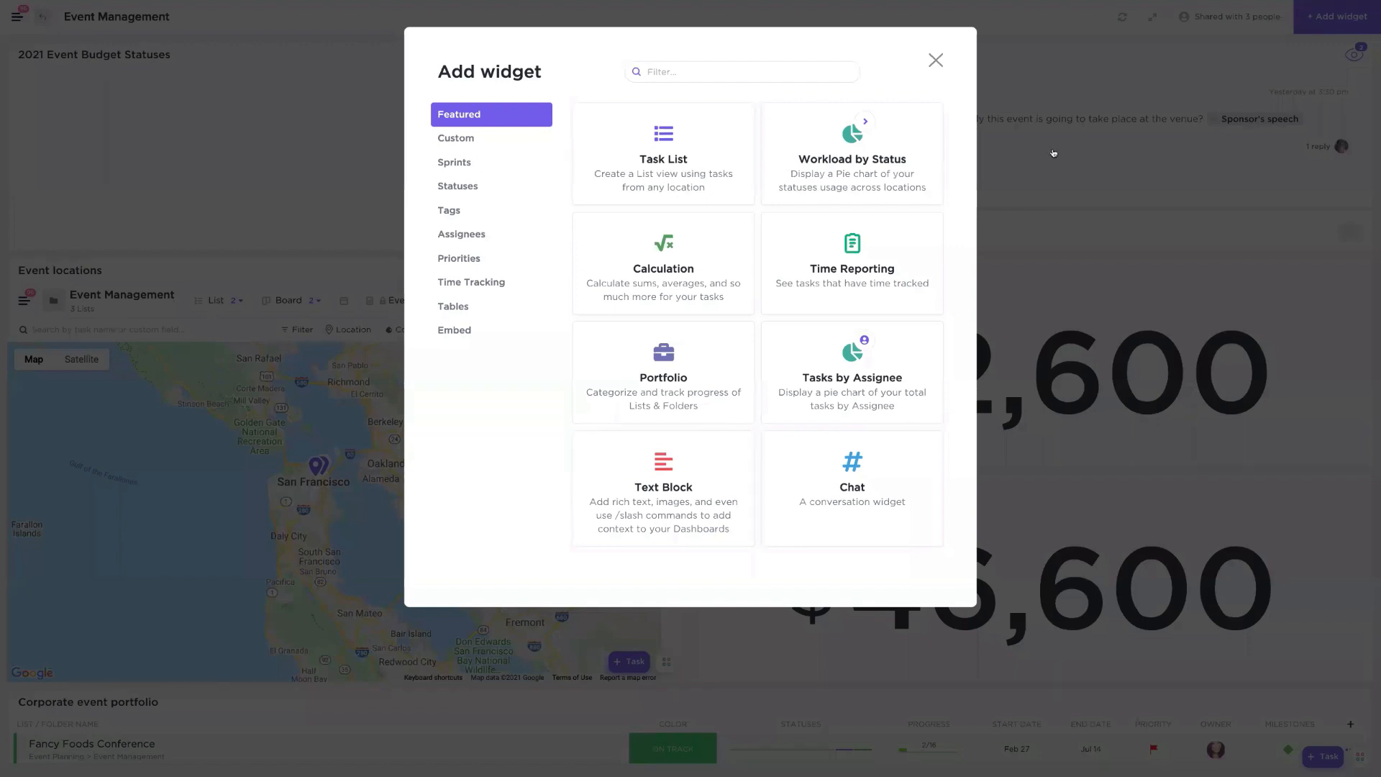
left_click(461, 283)
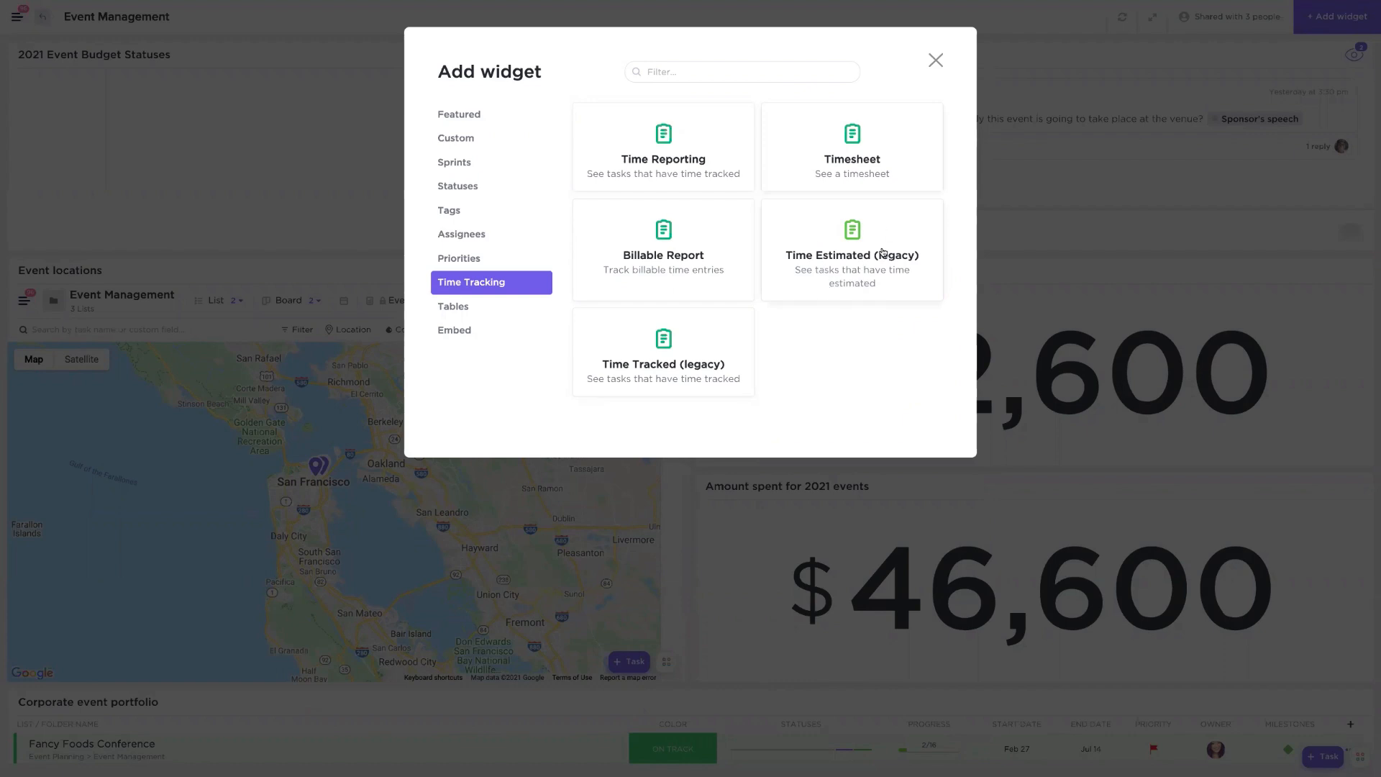
left_click(936, 60)
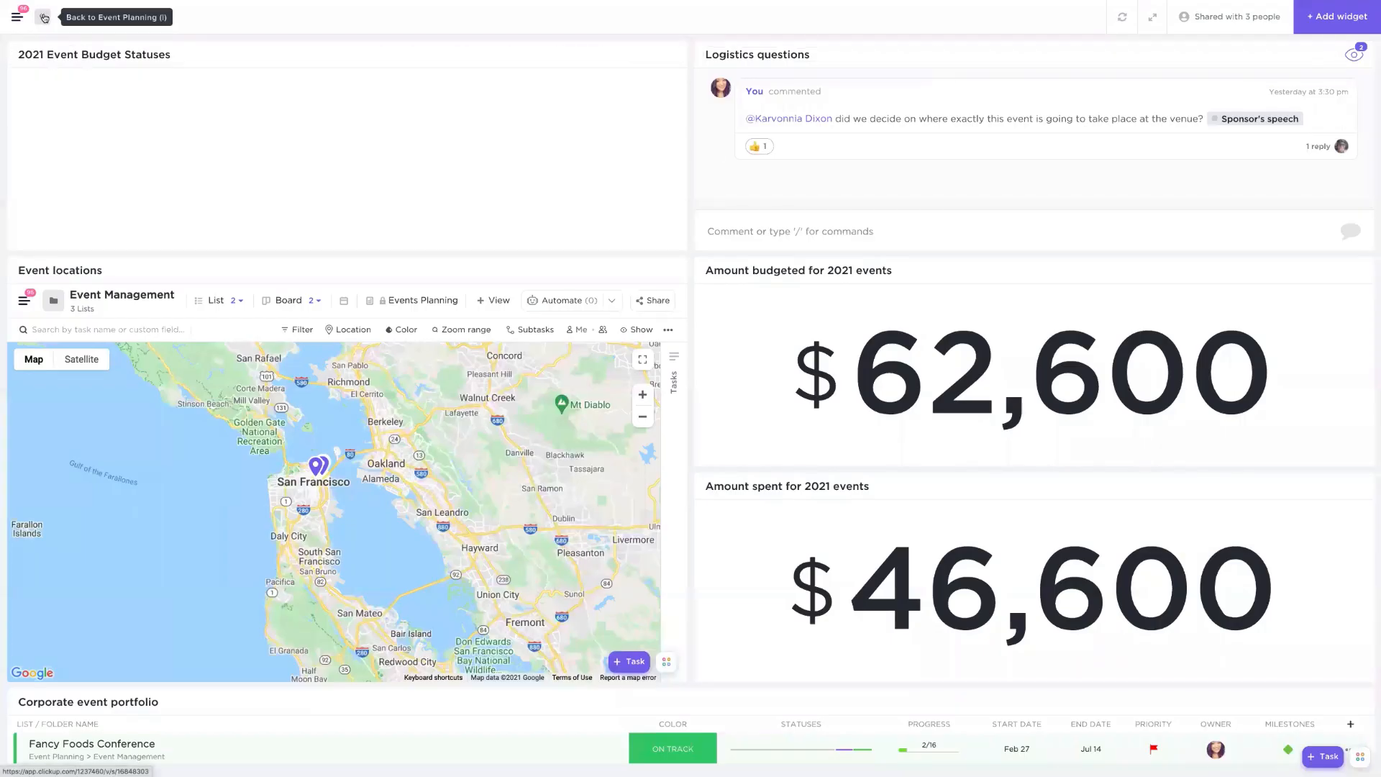
- Leave the dashboard and open the Company Directory folder in the Event Planning space, glancing at the space options
left_click(528, 271)
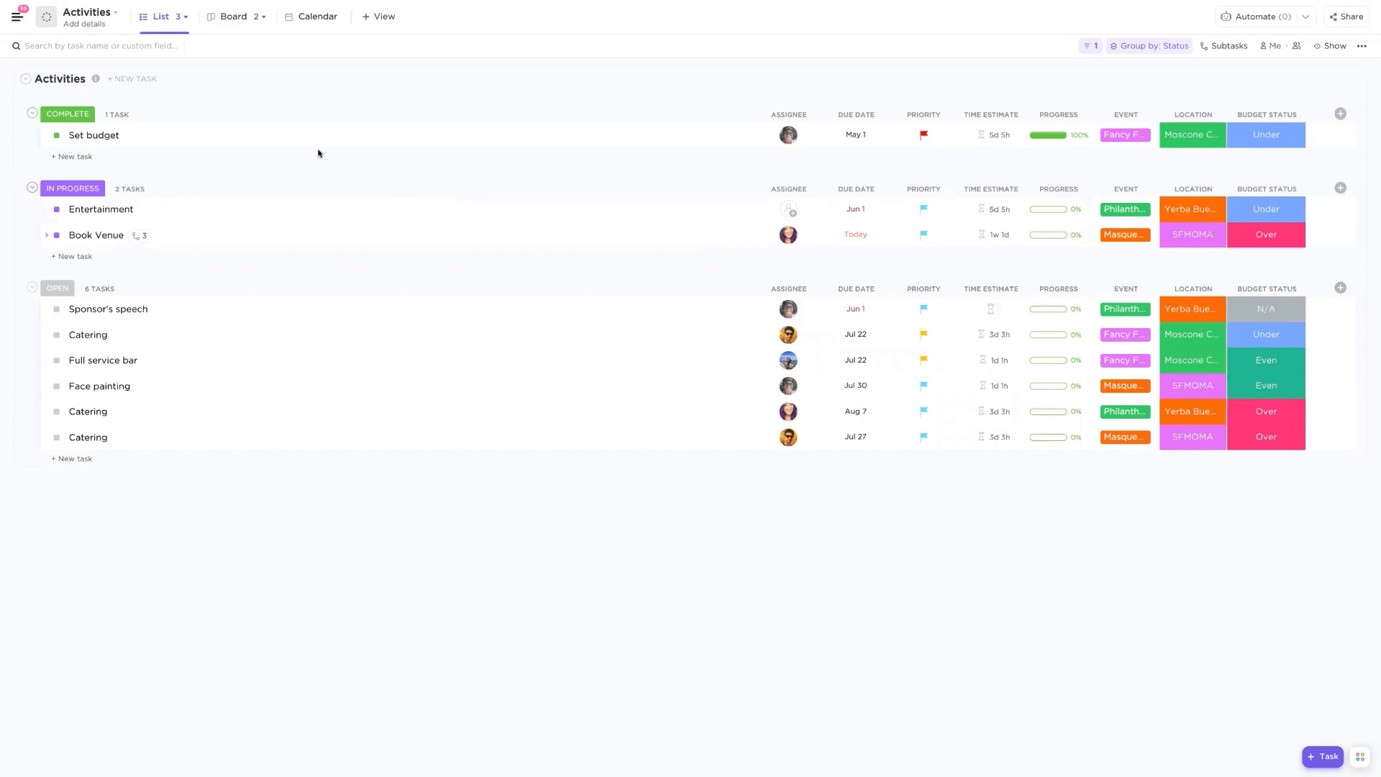
left_click(17, 17)
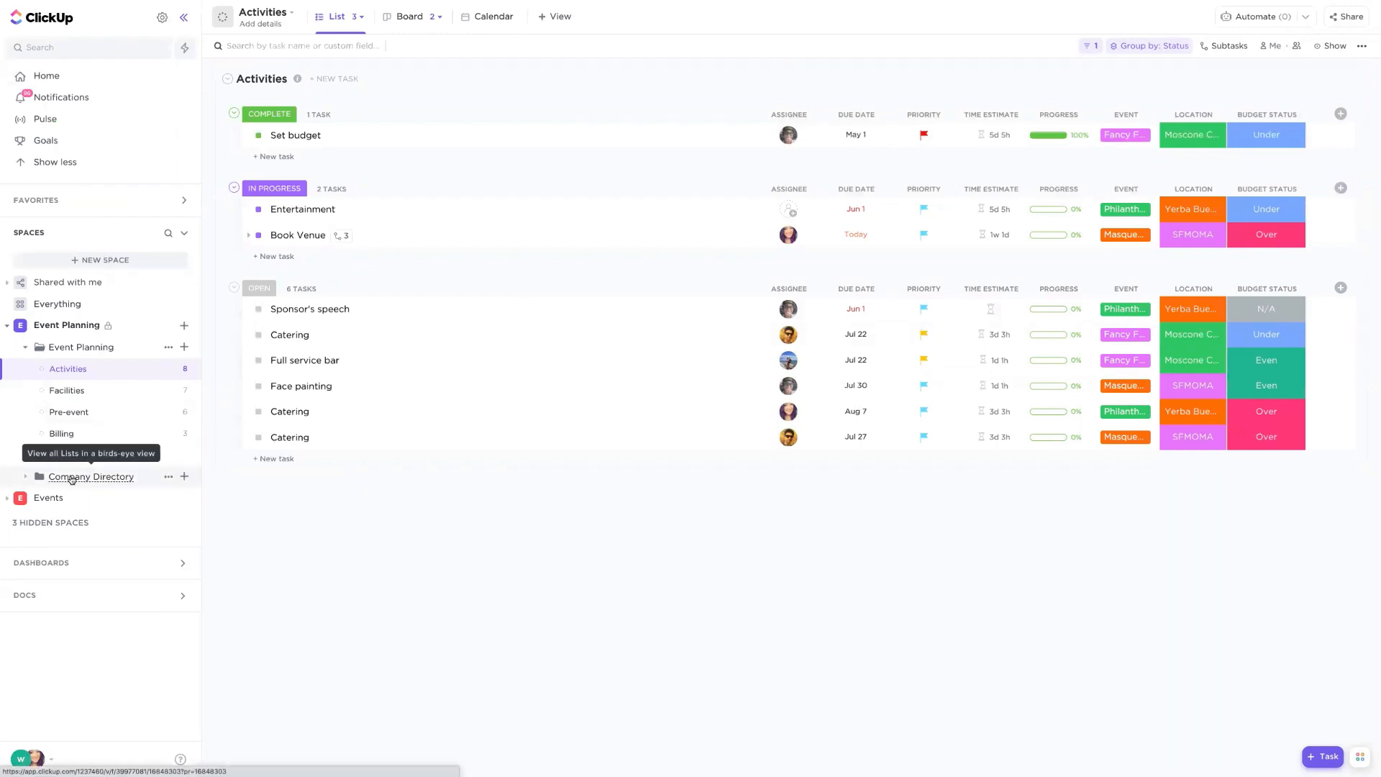
left_click(72, 478)
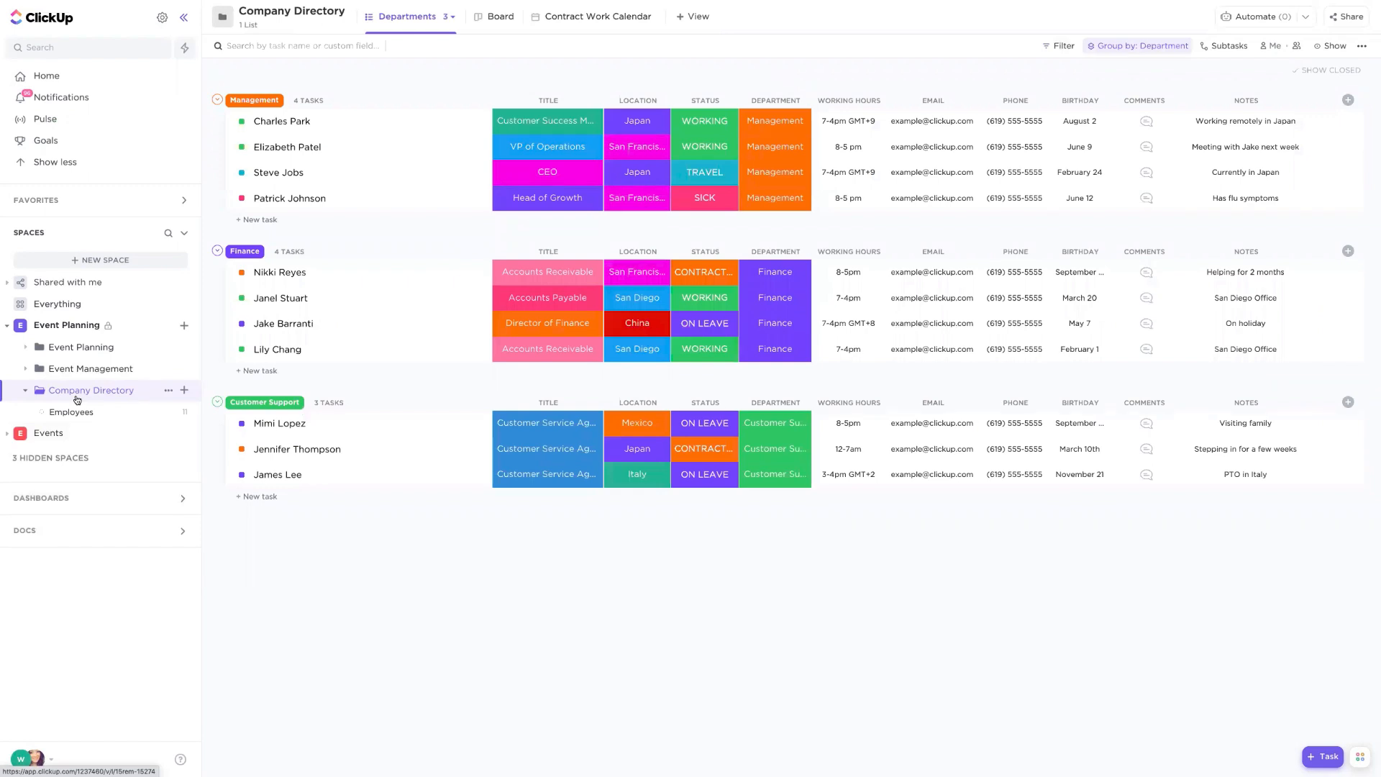
left_click(184, 326)
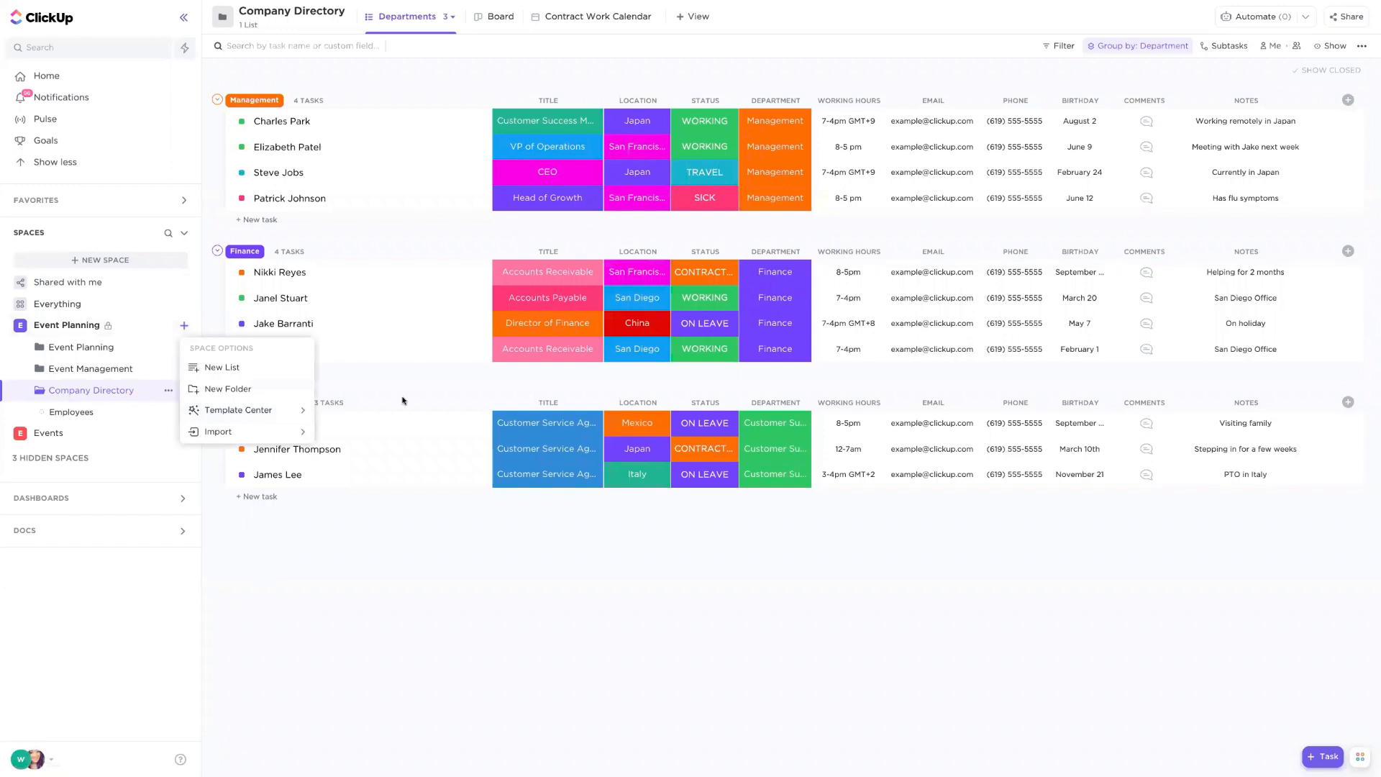
left_click(376, 380)
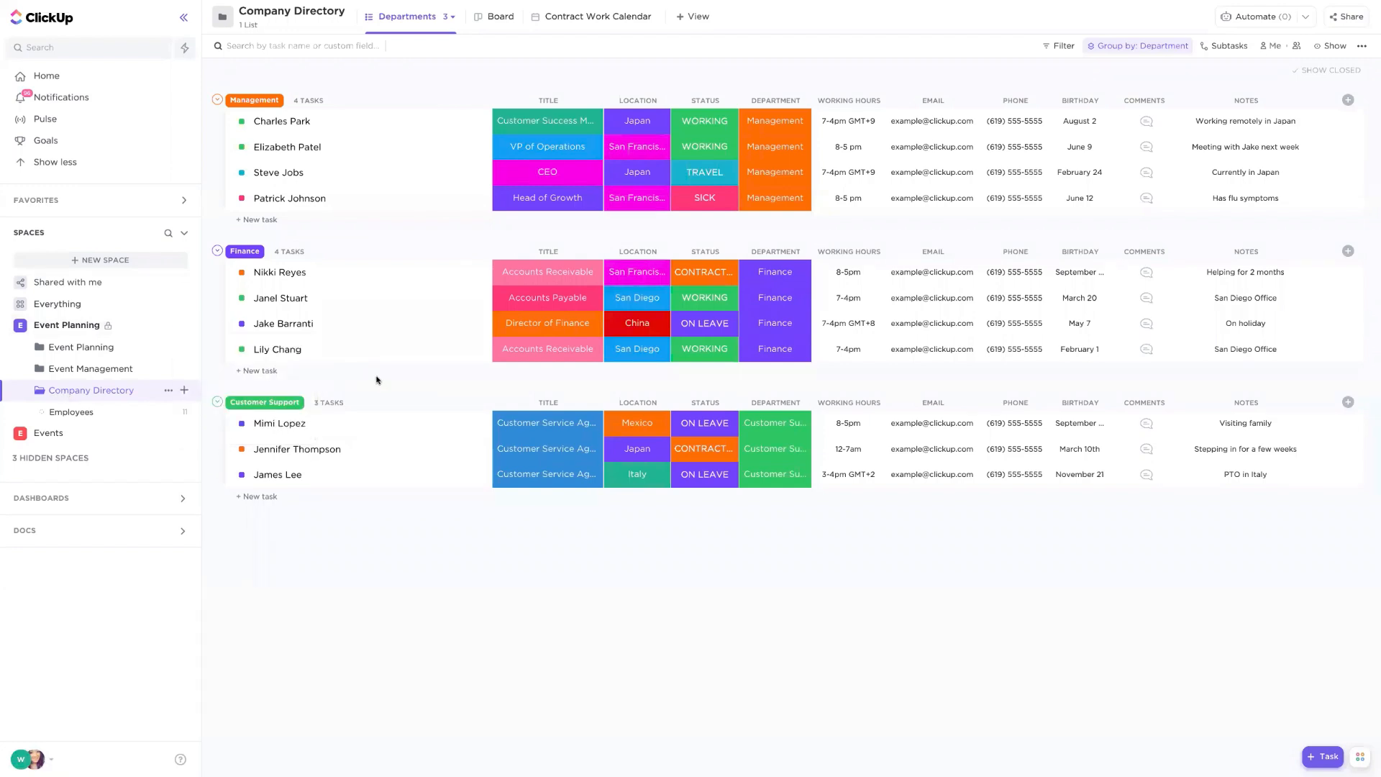
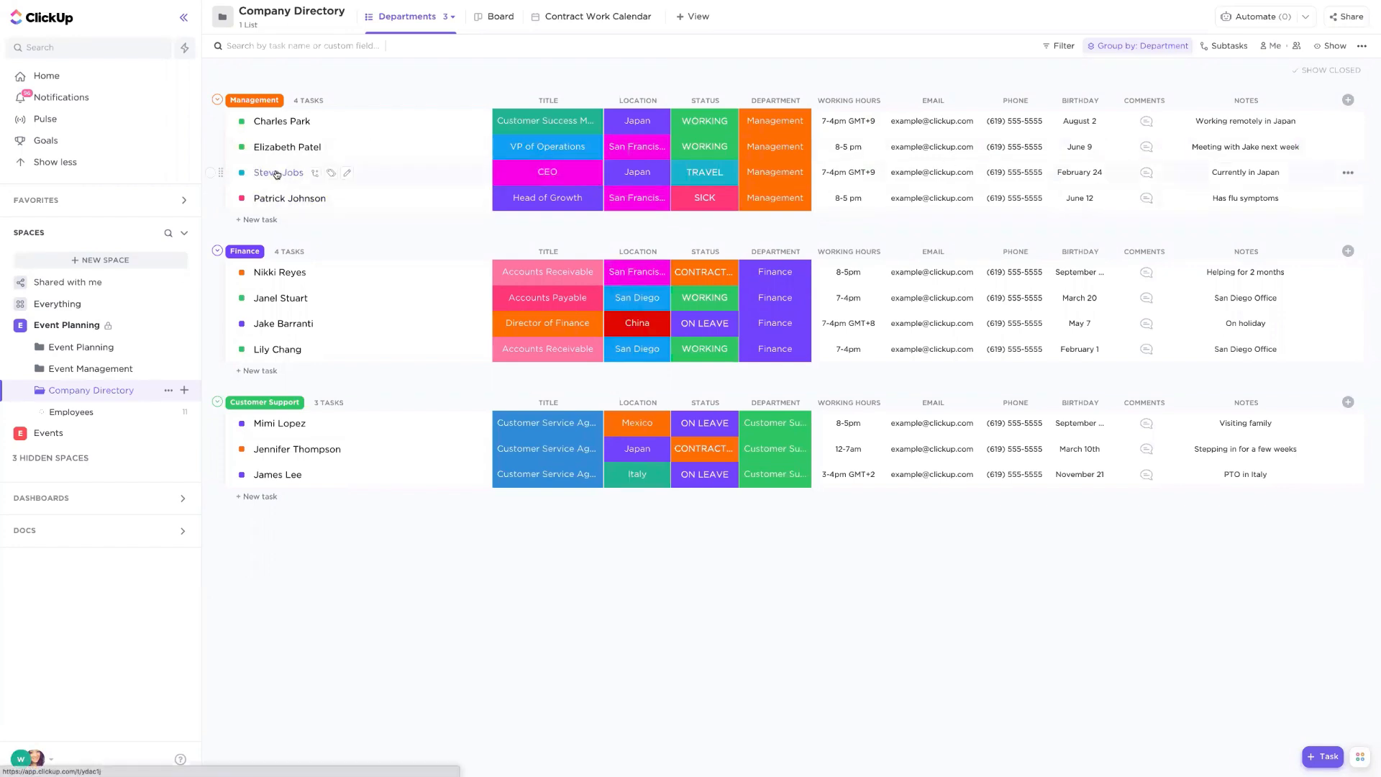
- Open the Steve Jobs task and prepare a guest share invite by email with Comment permission, closing without sending it
left_click(276, 174)
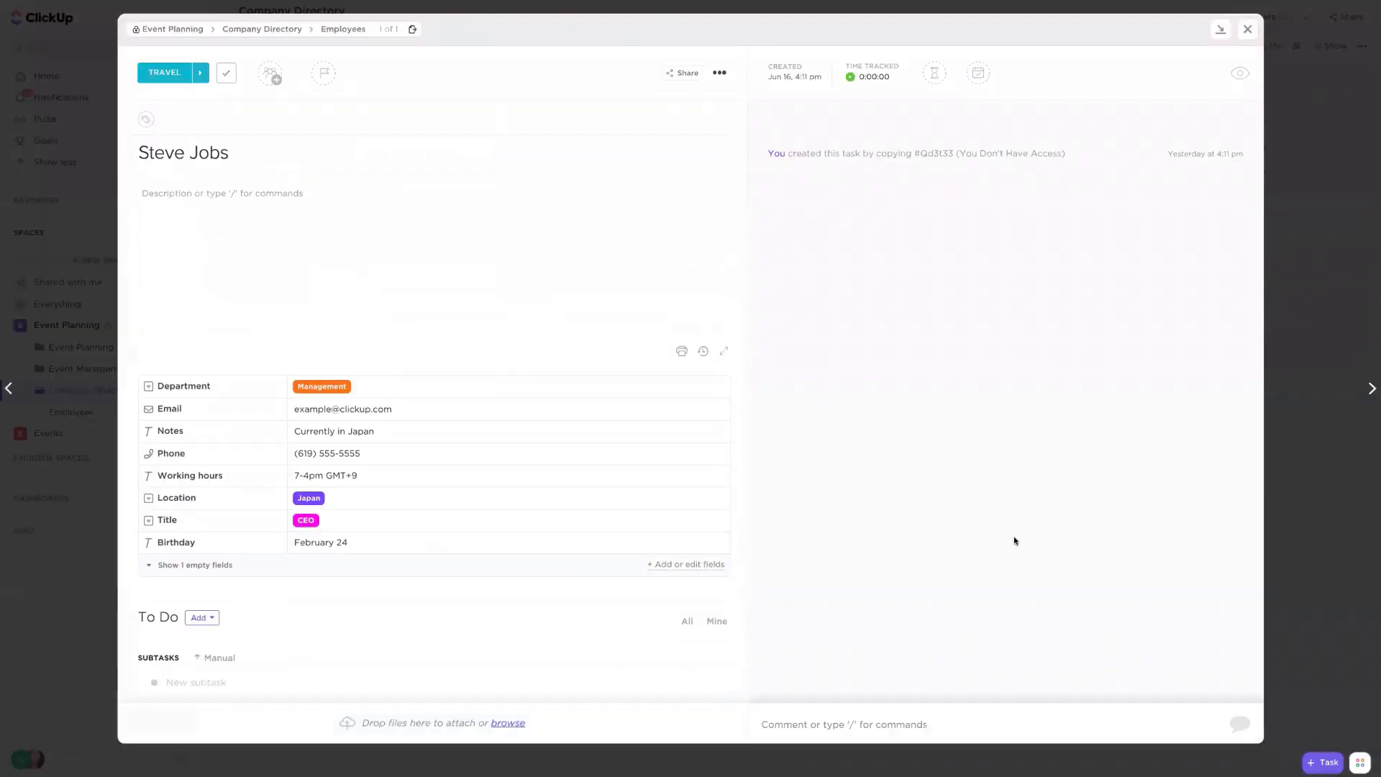
left_click(717, 74)
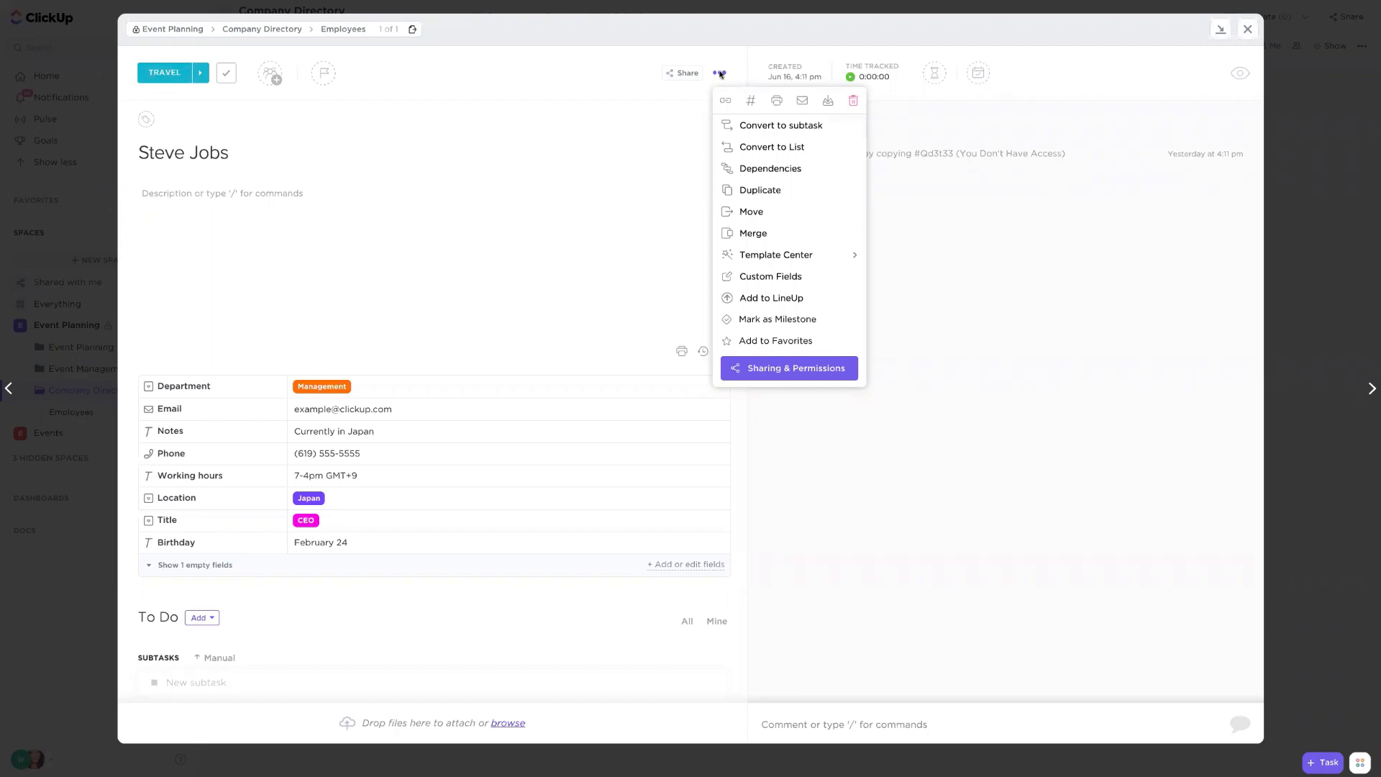
left_click(801, 369)
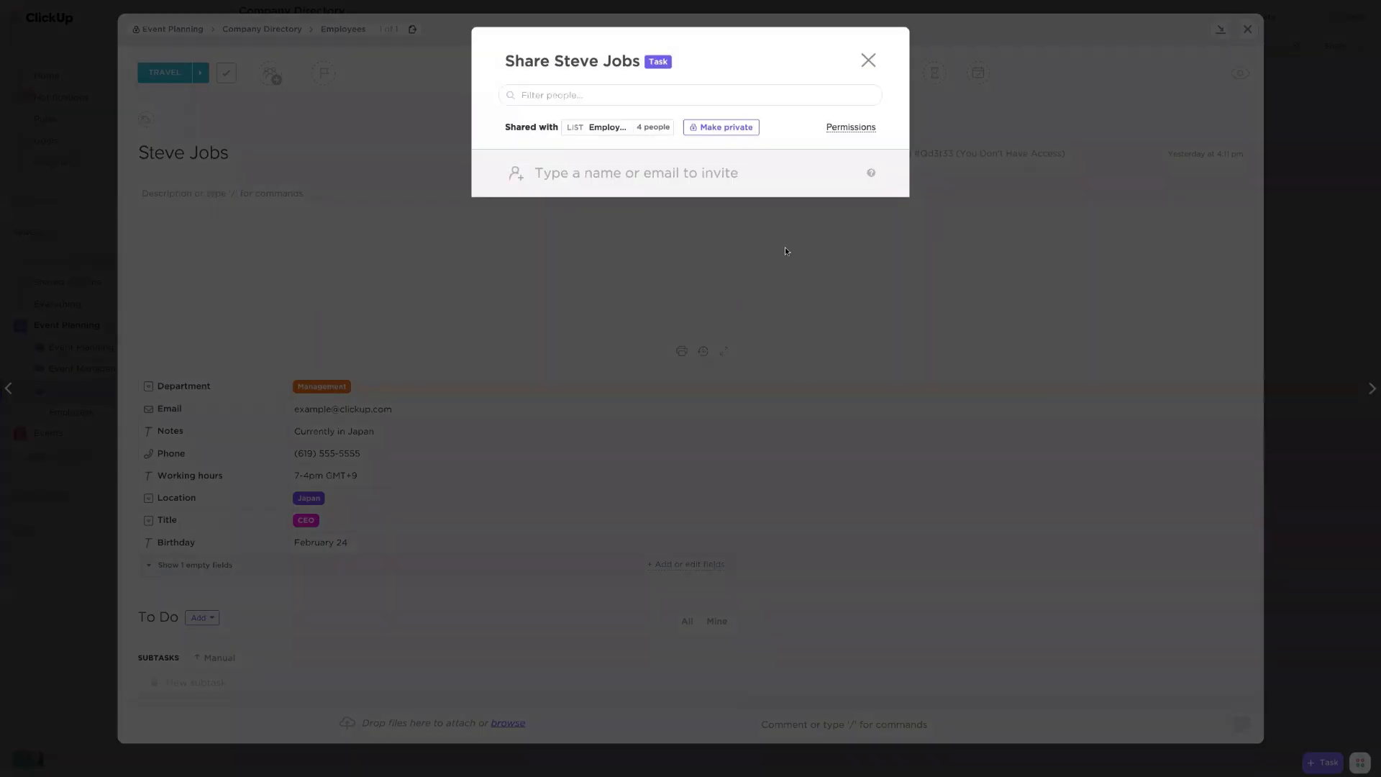
left_click(621, 174)
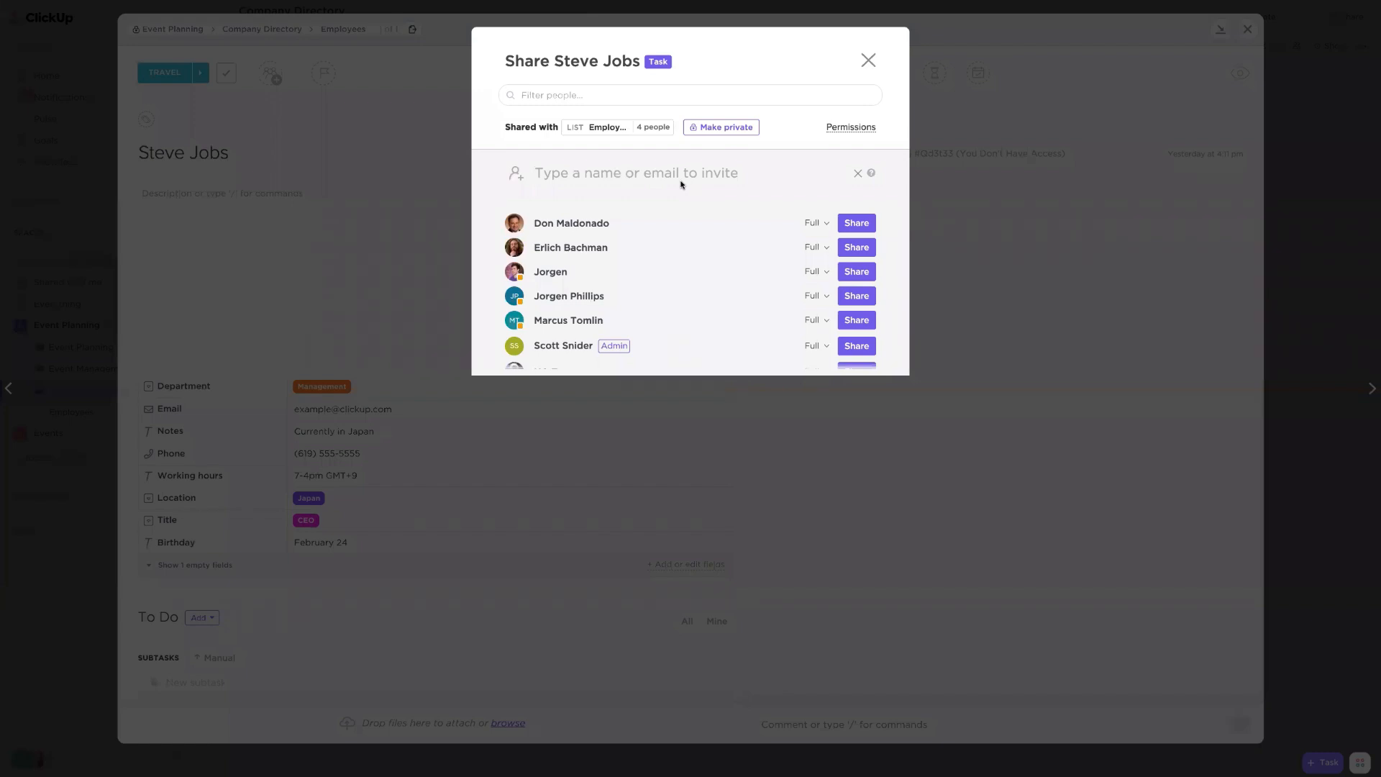
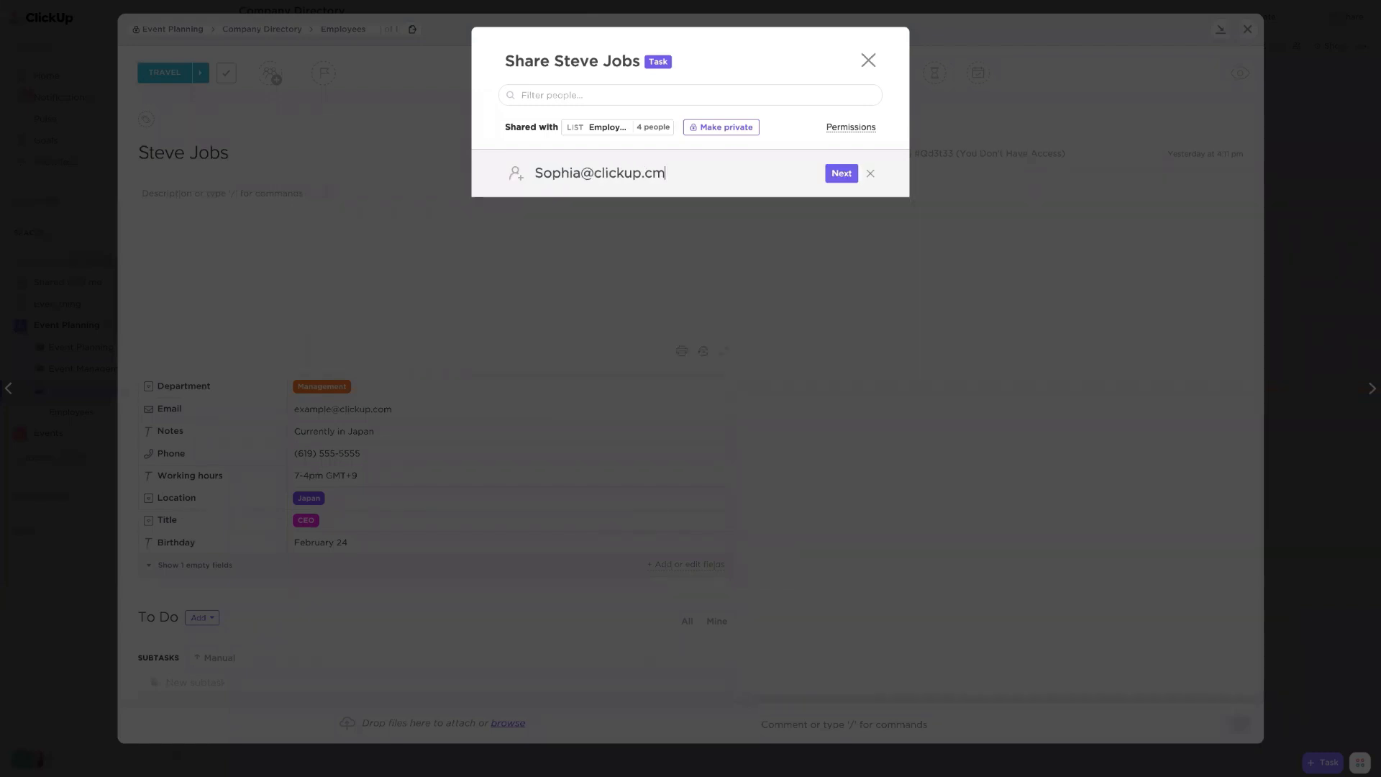
left_click(838, 175)
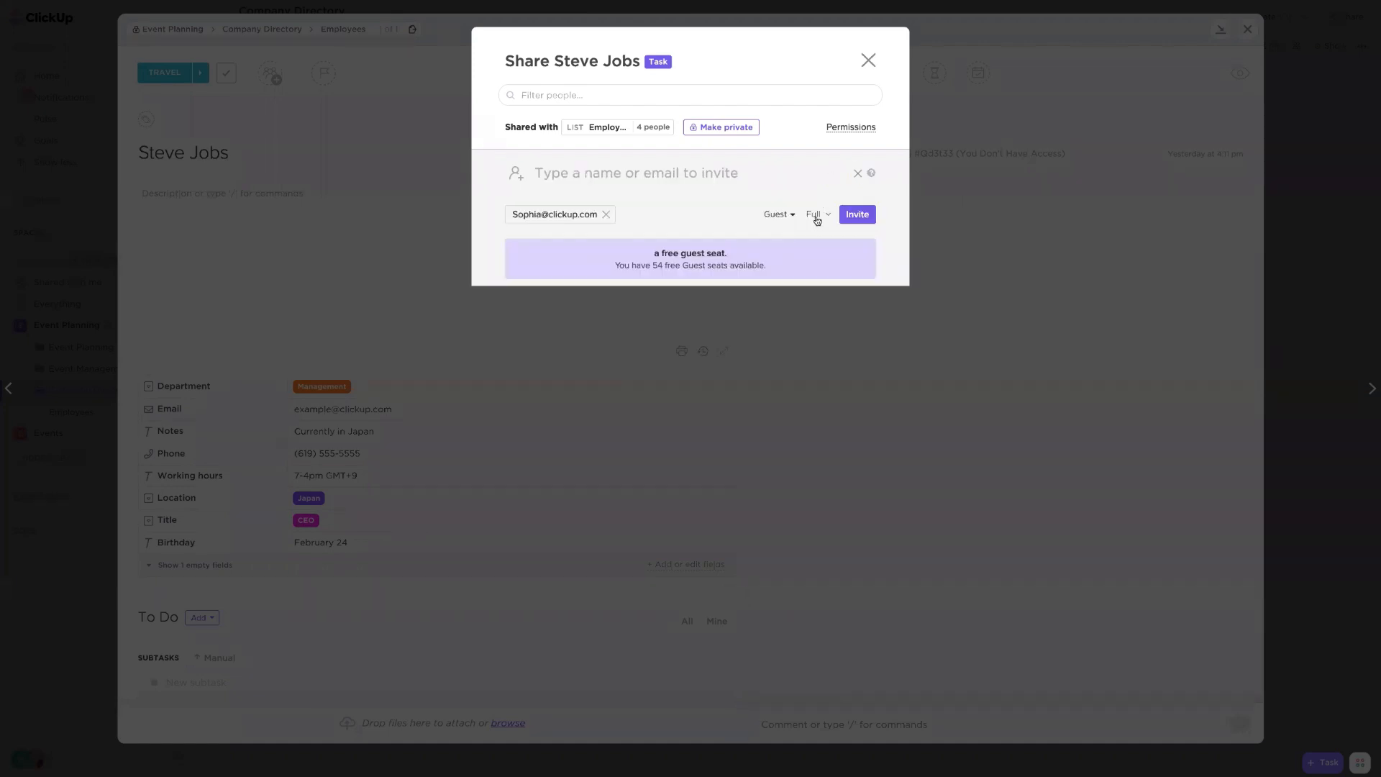
left_click(815, 215)
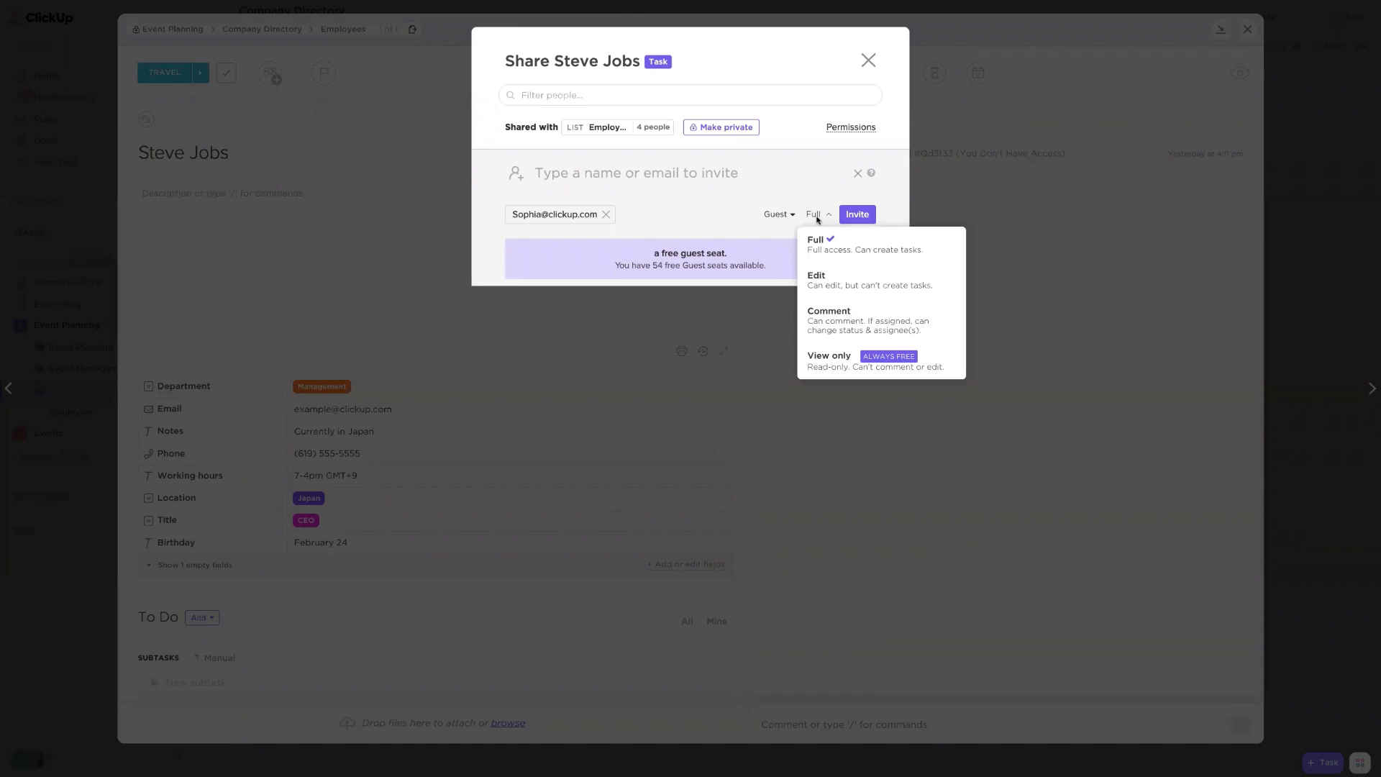
left_click(860, 330)
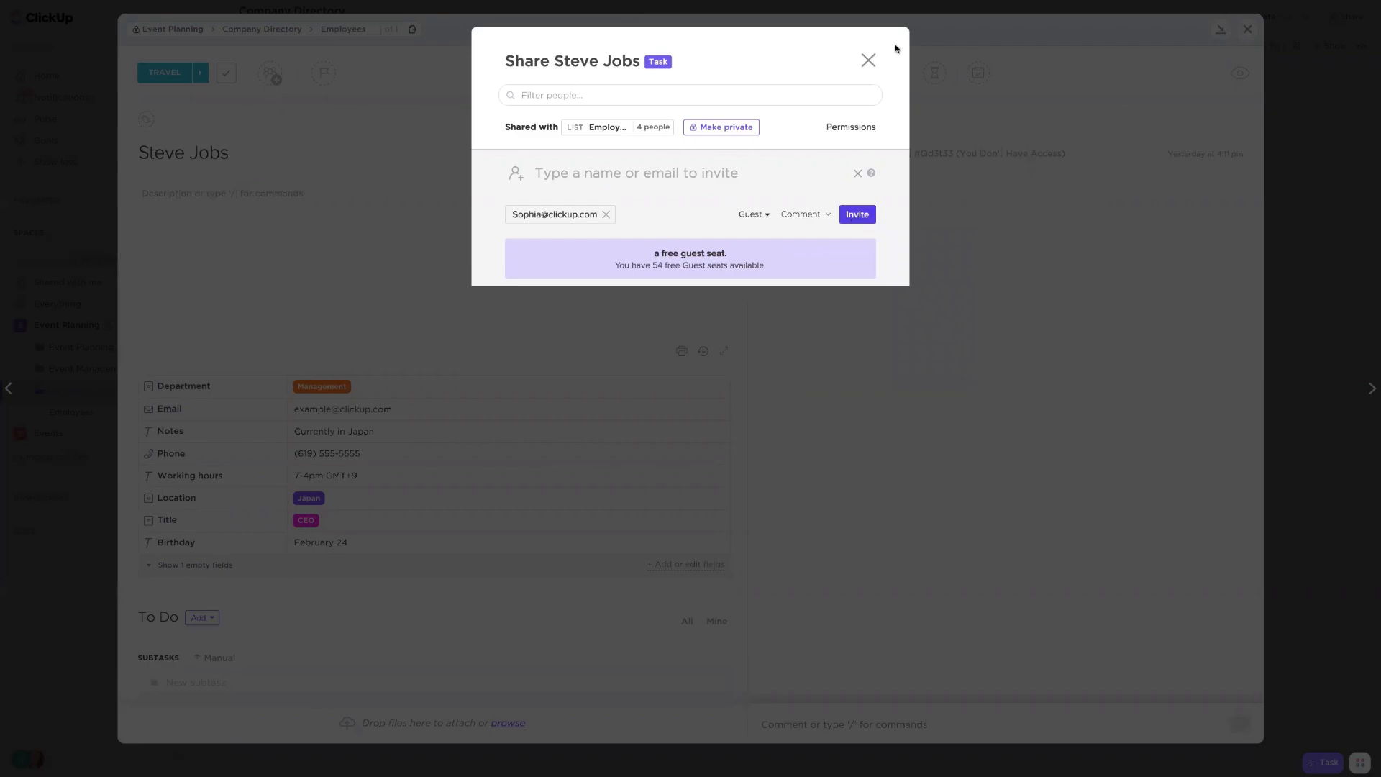
left_click(868, 60)
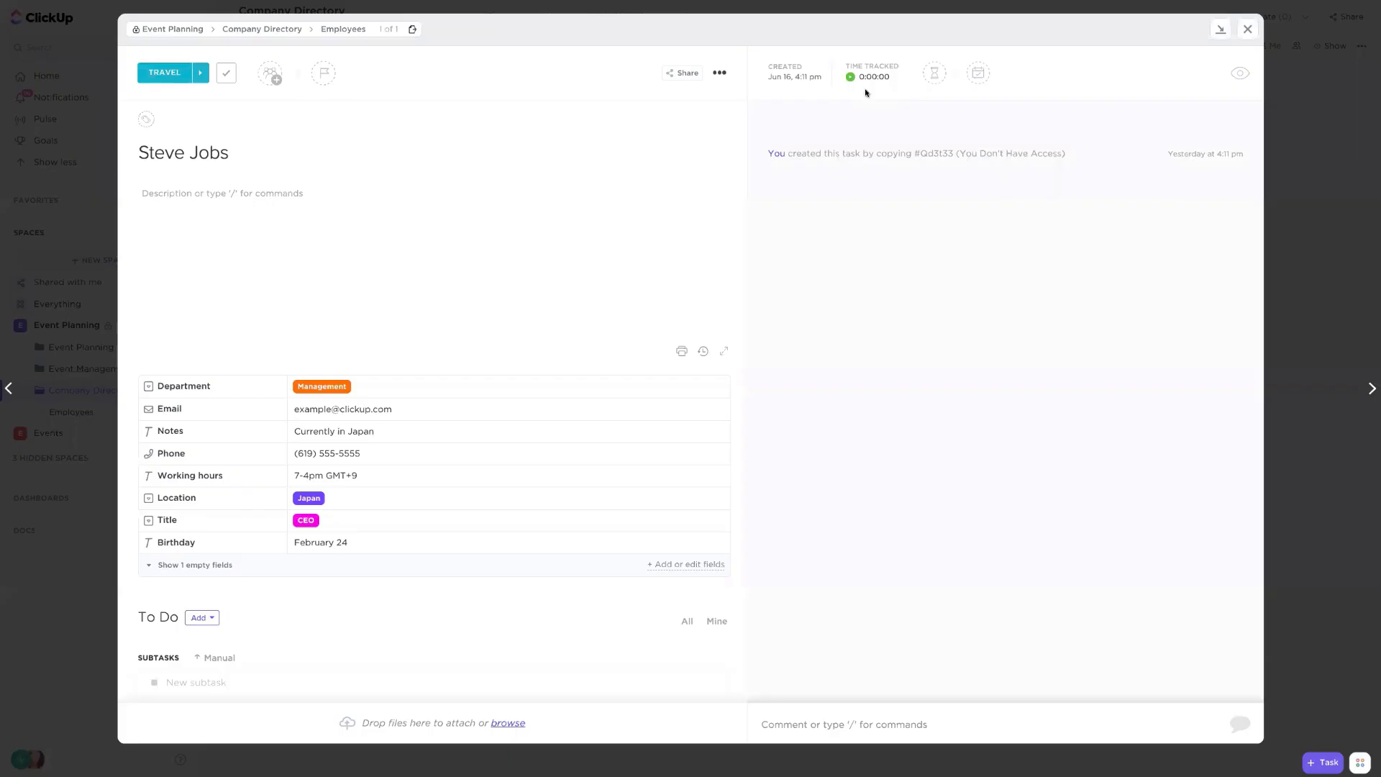
- Try mentioning a teammate in a new comment on the task, then clear the comment text
left_click(817, 727)
type("@")
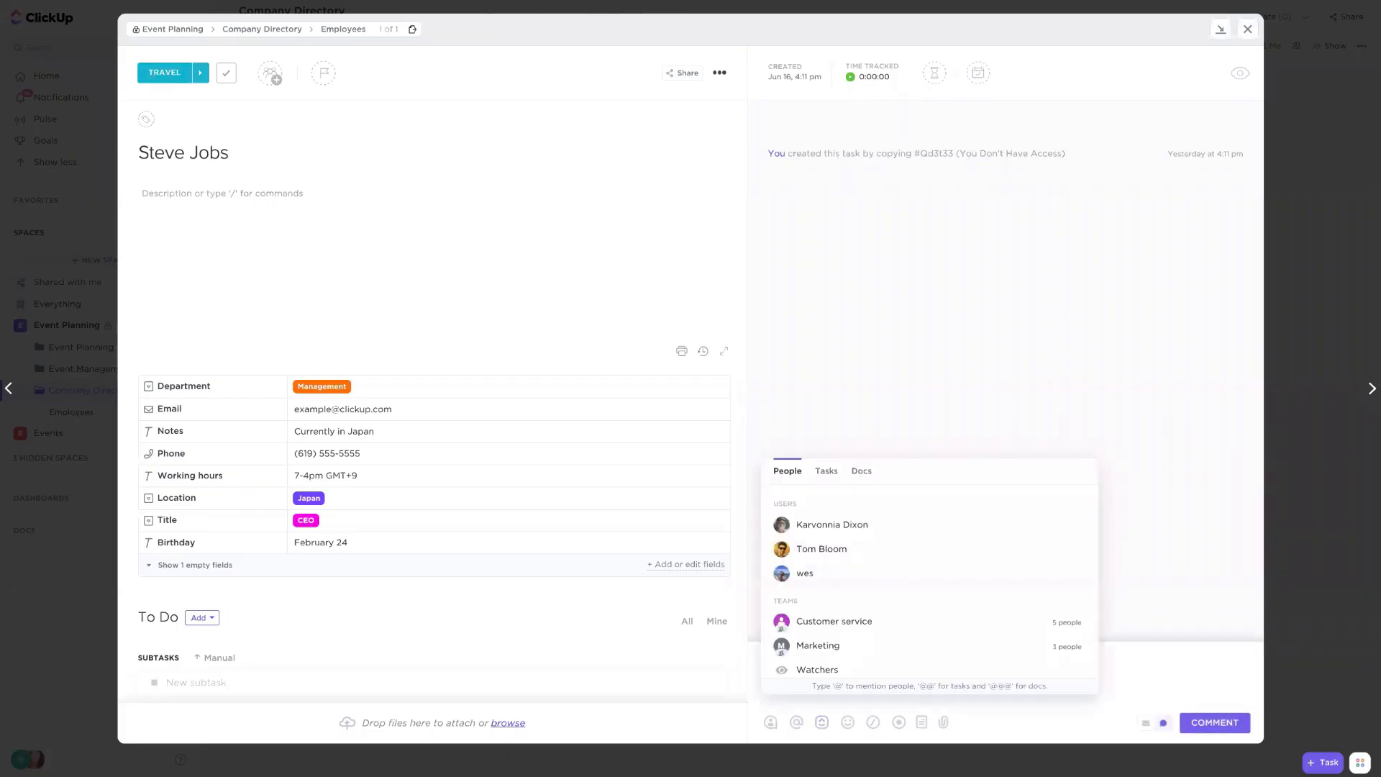
left_click(858, 526)
left_click_drag(905, 668, 887, 639)
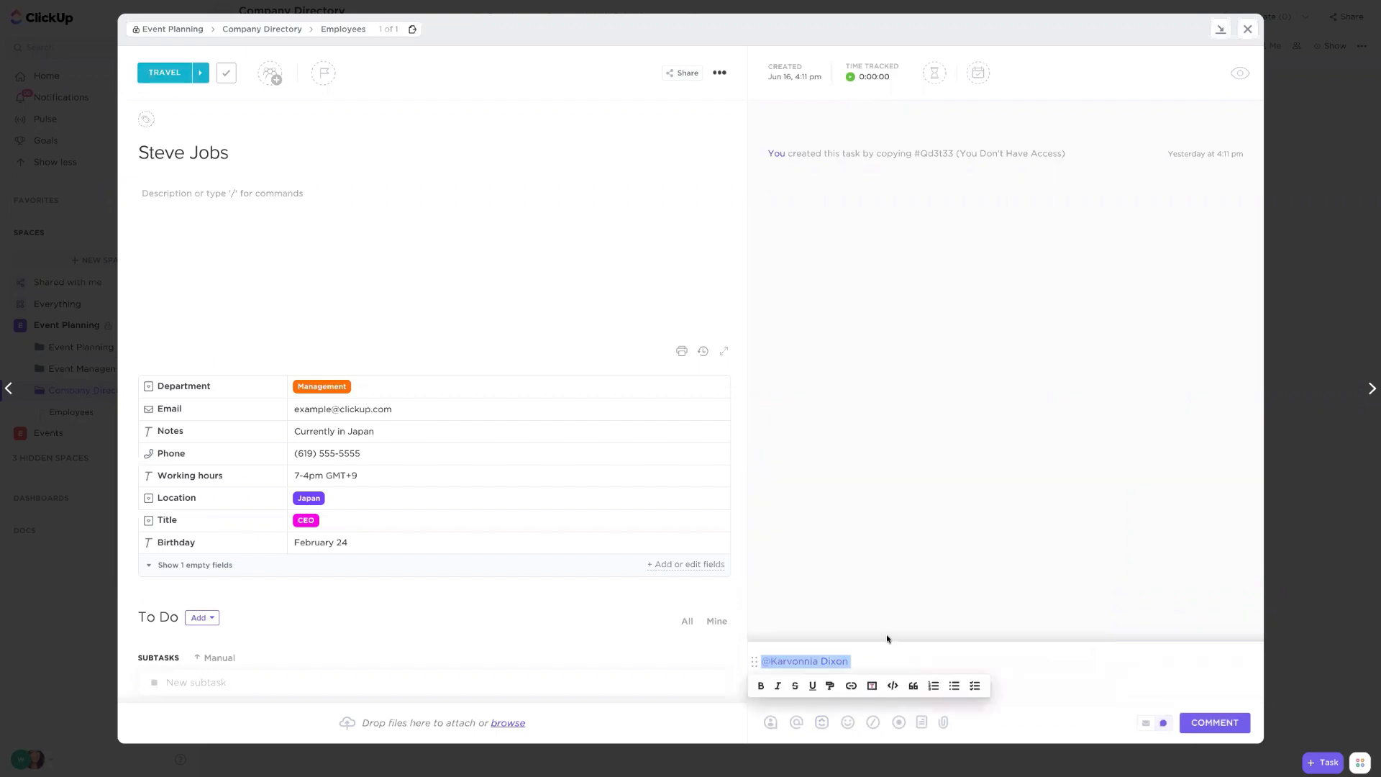
type("=")
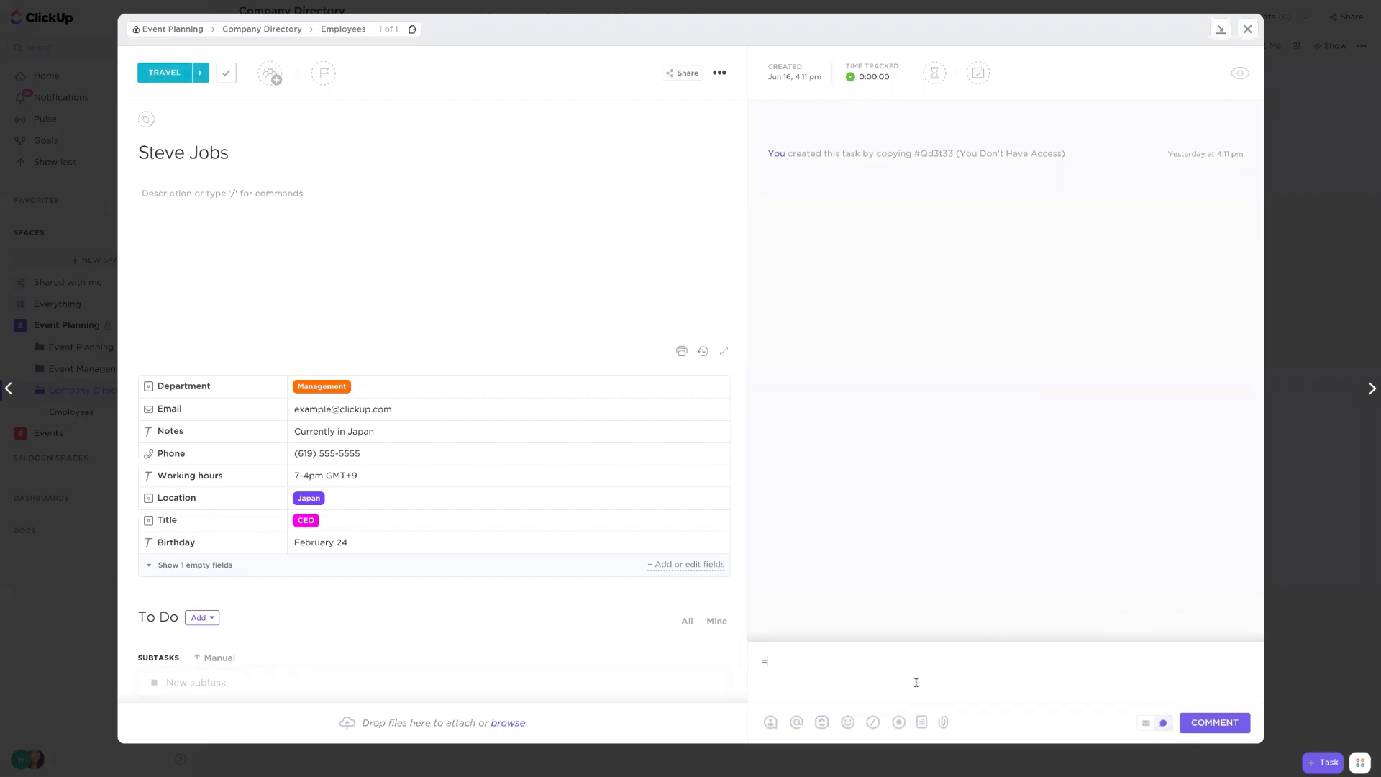
key("BackSpace")
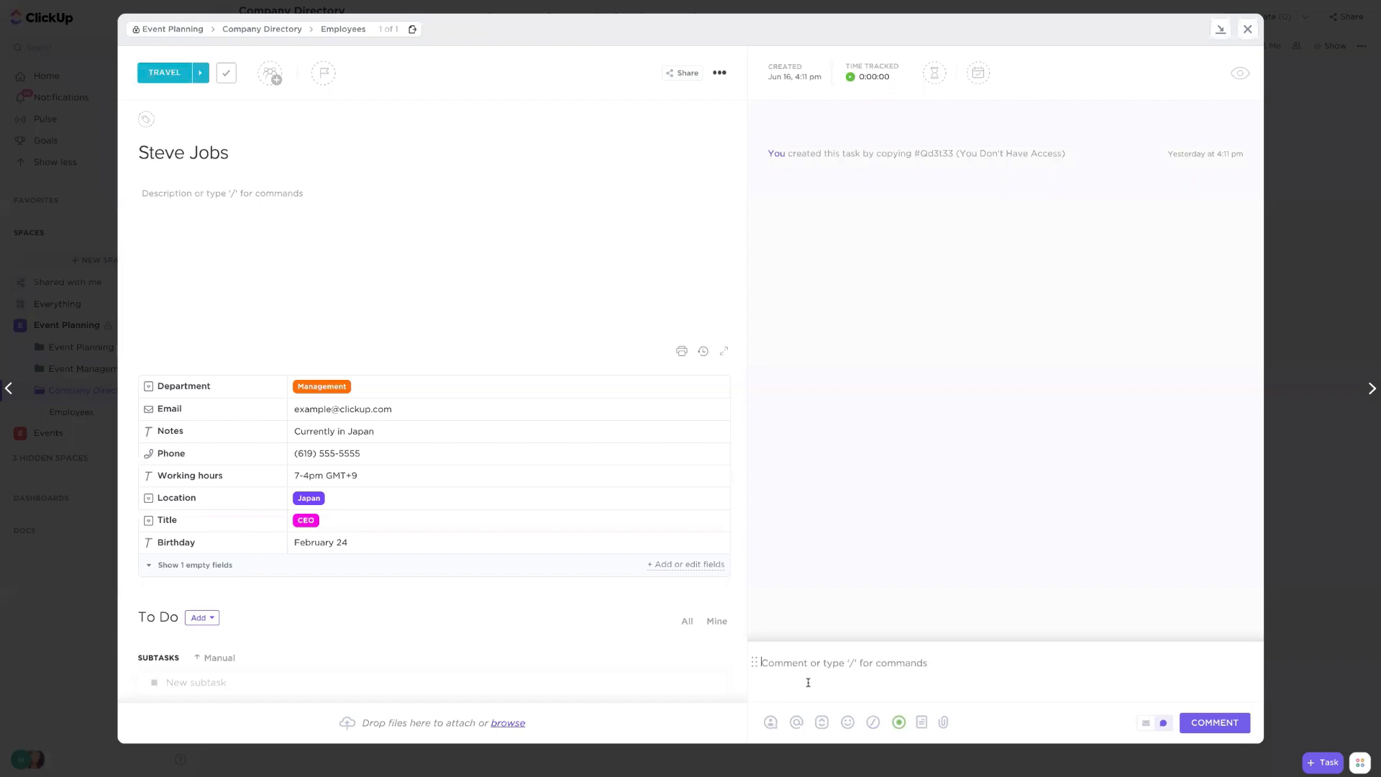
- Close the task and open the Email integration in workspace settings, expanding the linked email account
left_click(1281, 628)
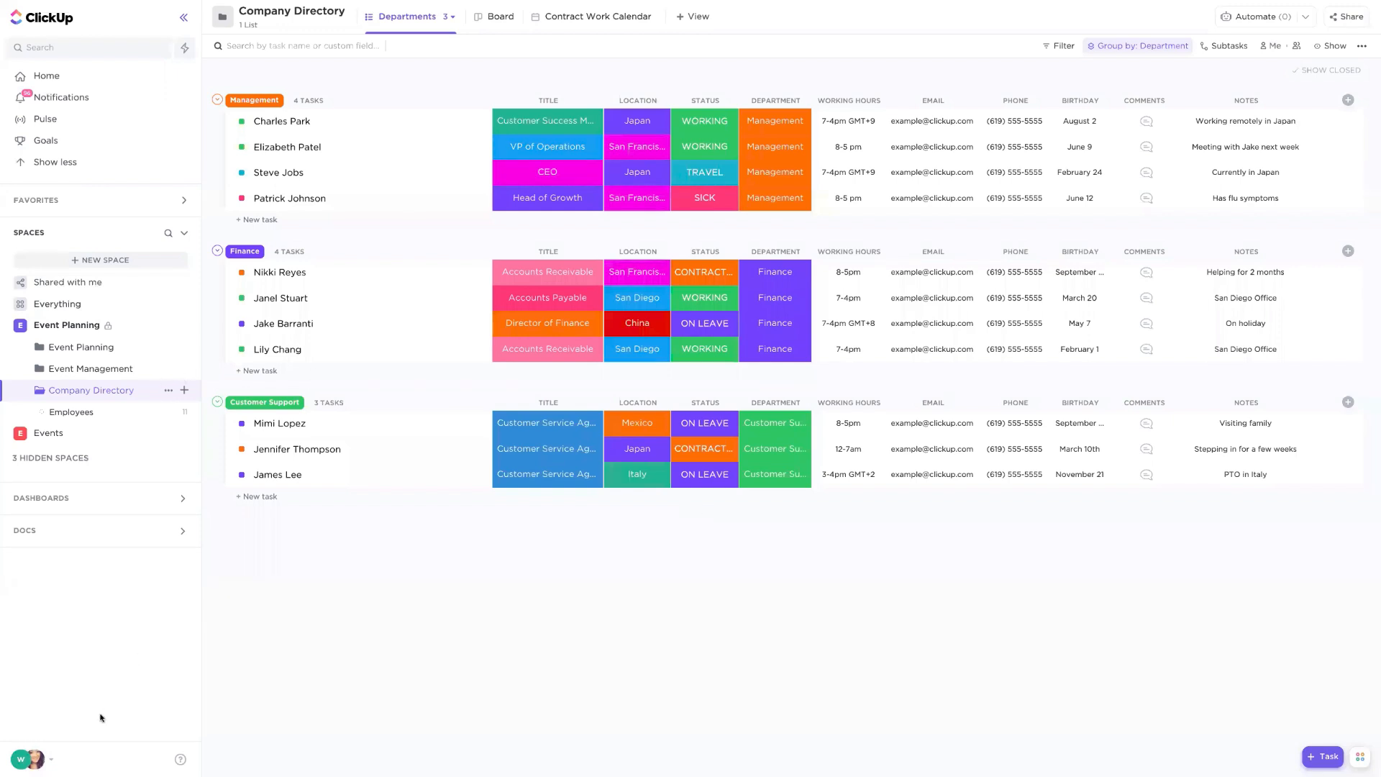
left_click(23, 761)
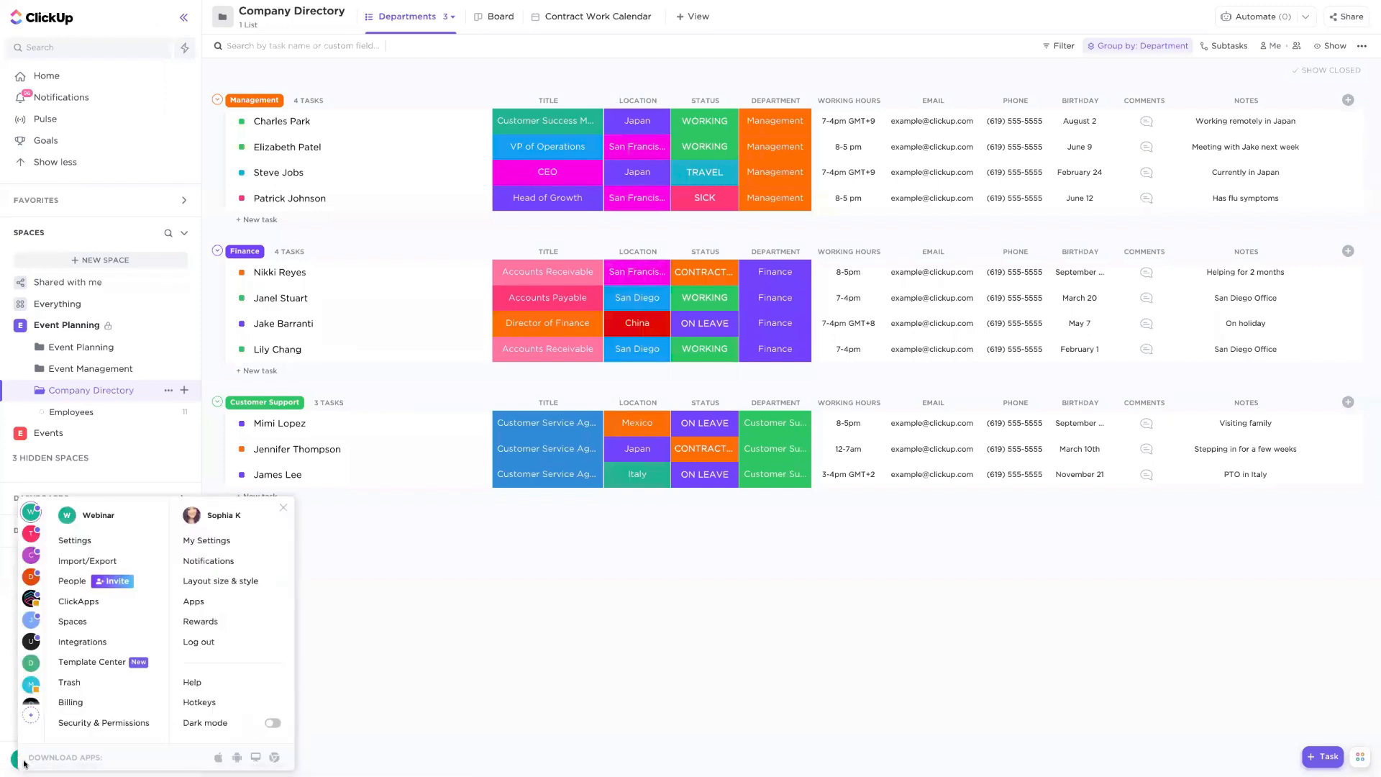
left_click(83, 646)
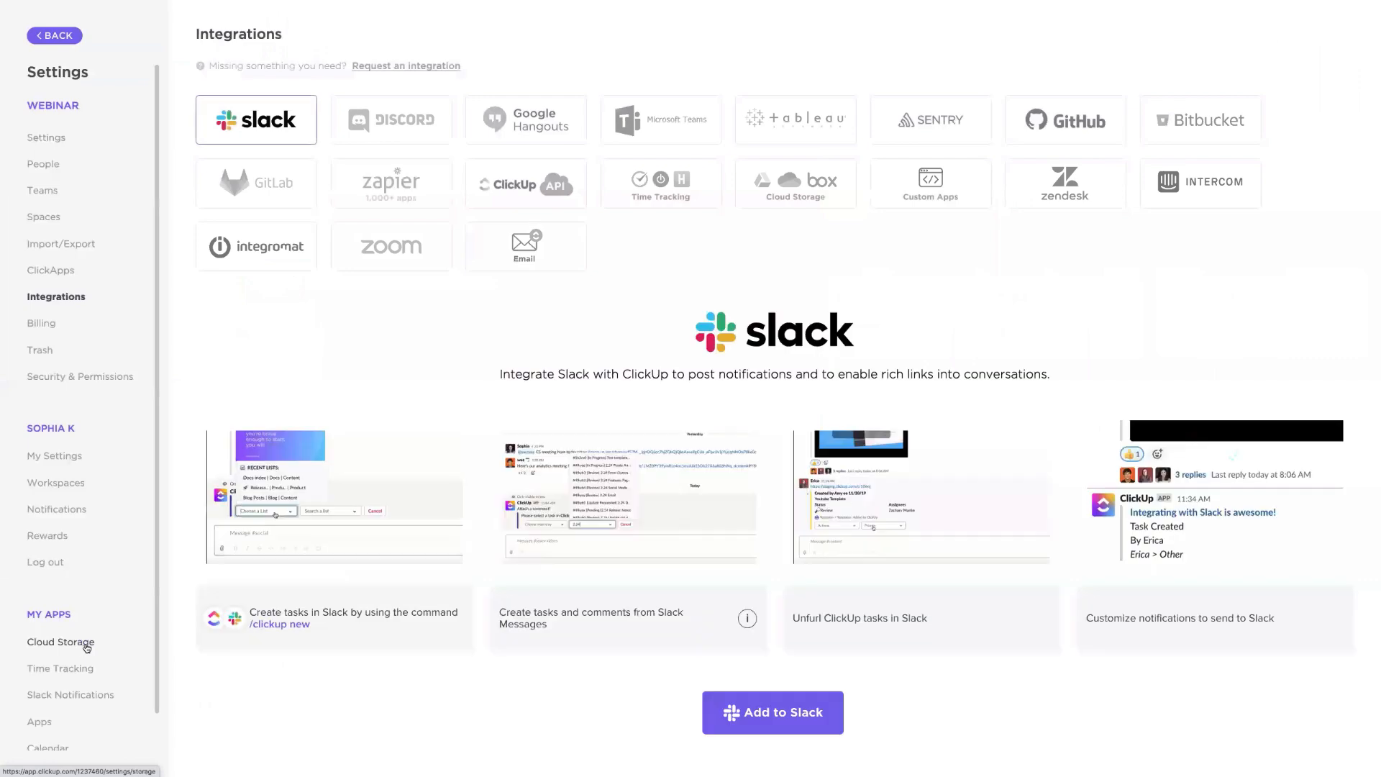
left_click(528, 254)
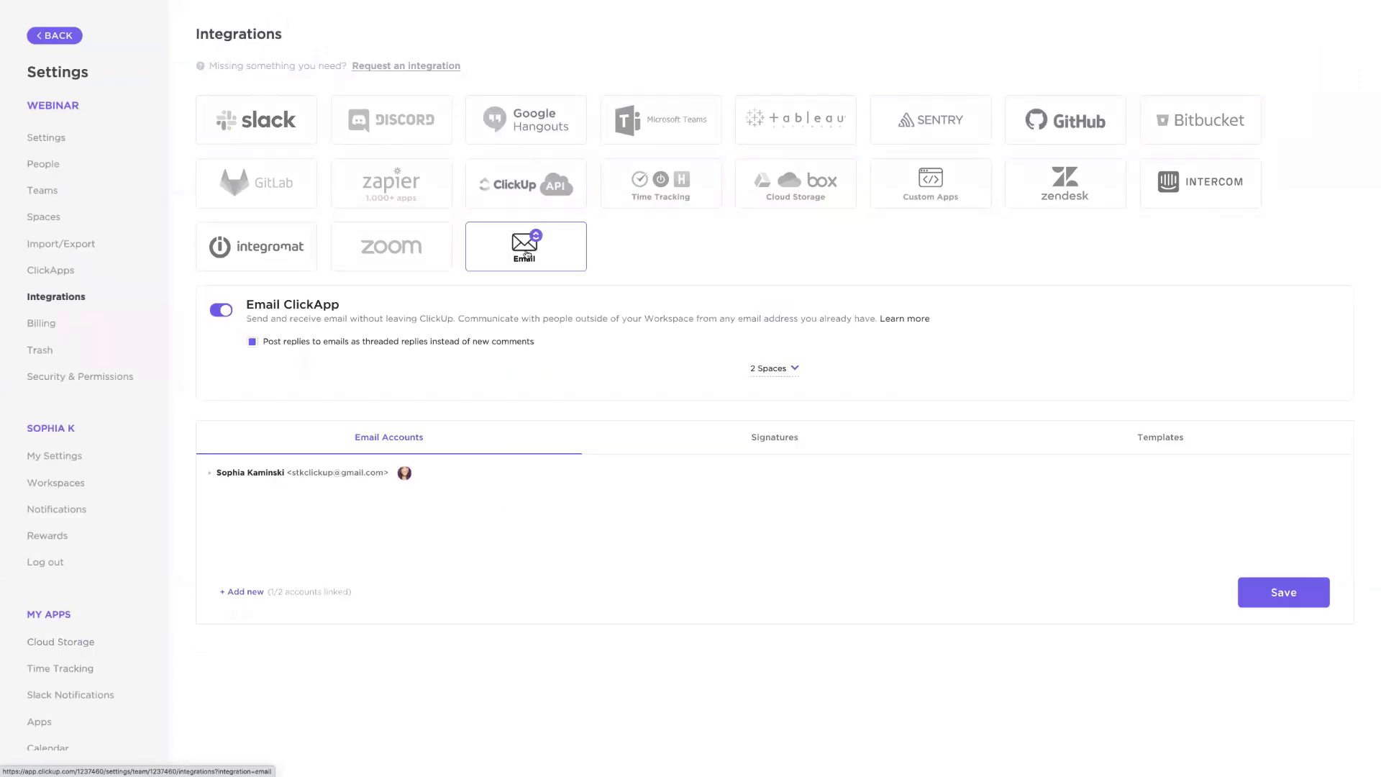
left_click(207, 472)
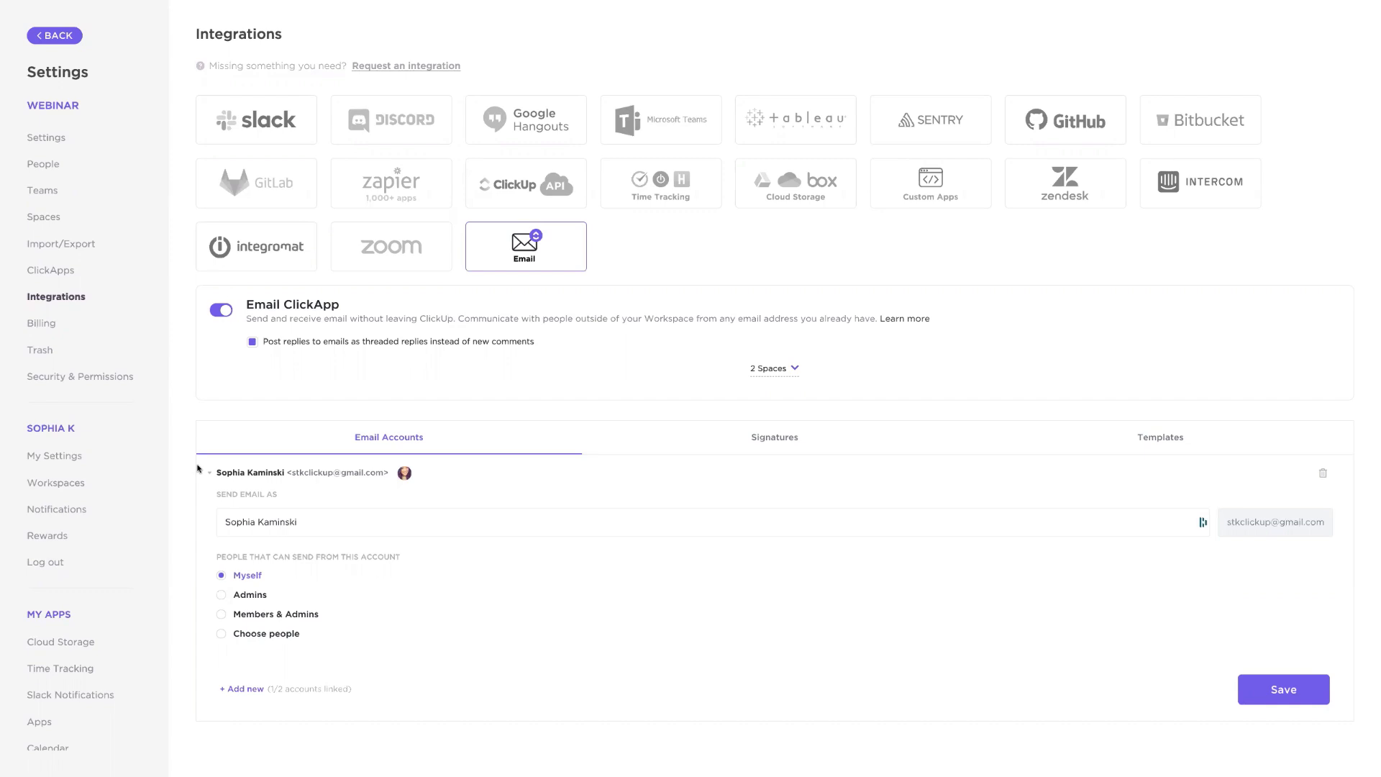
left_click(244, 689)
scroll(339, 591, "down", 1)
scroll(338, 591, "down", 1)
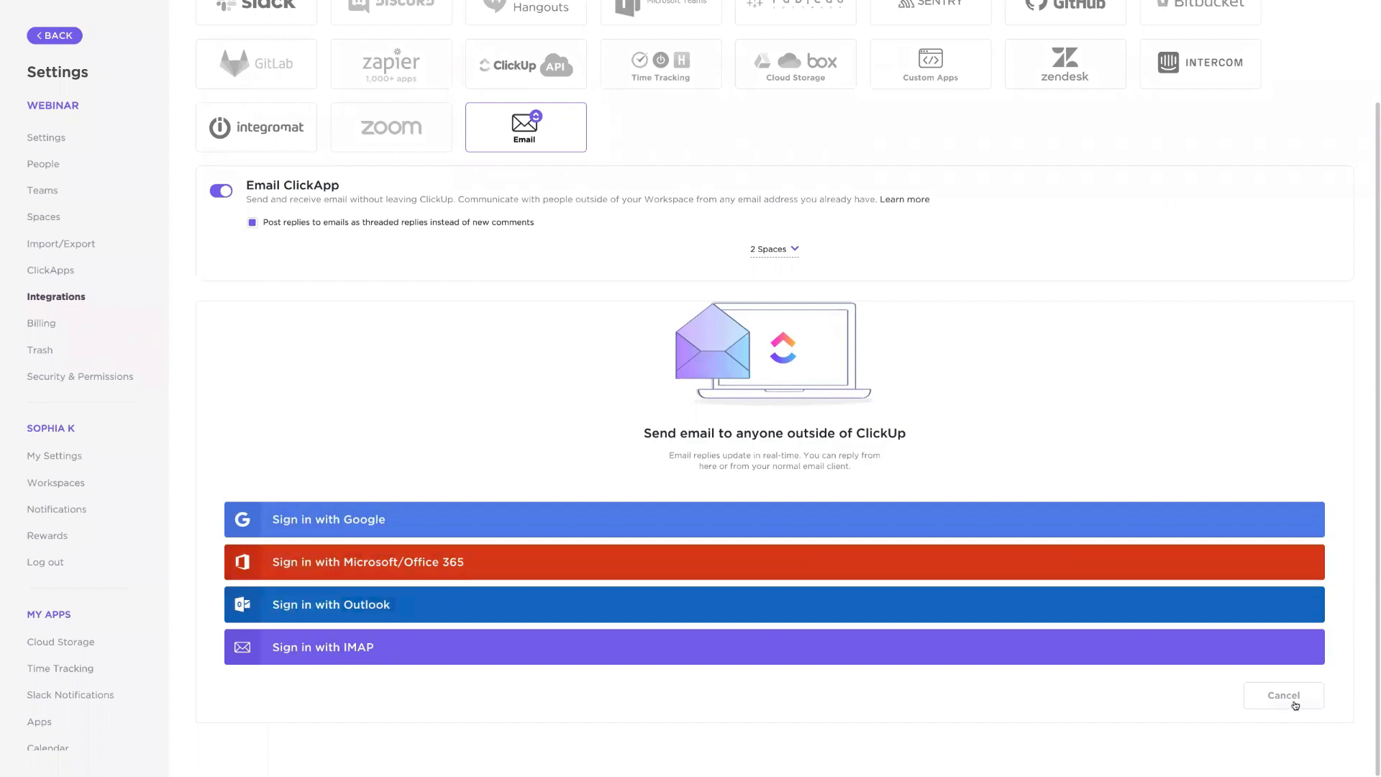
left_click(1266, 708)
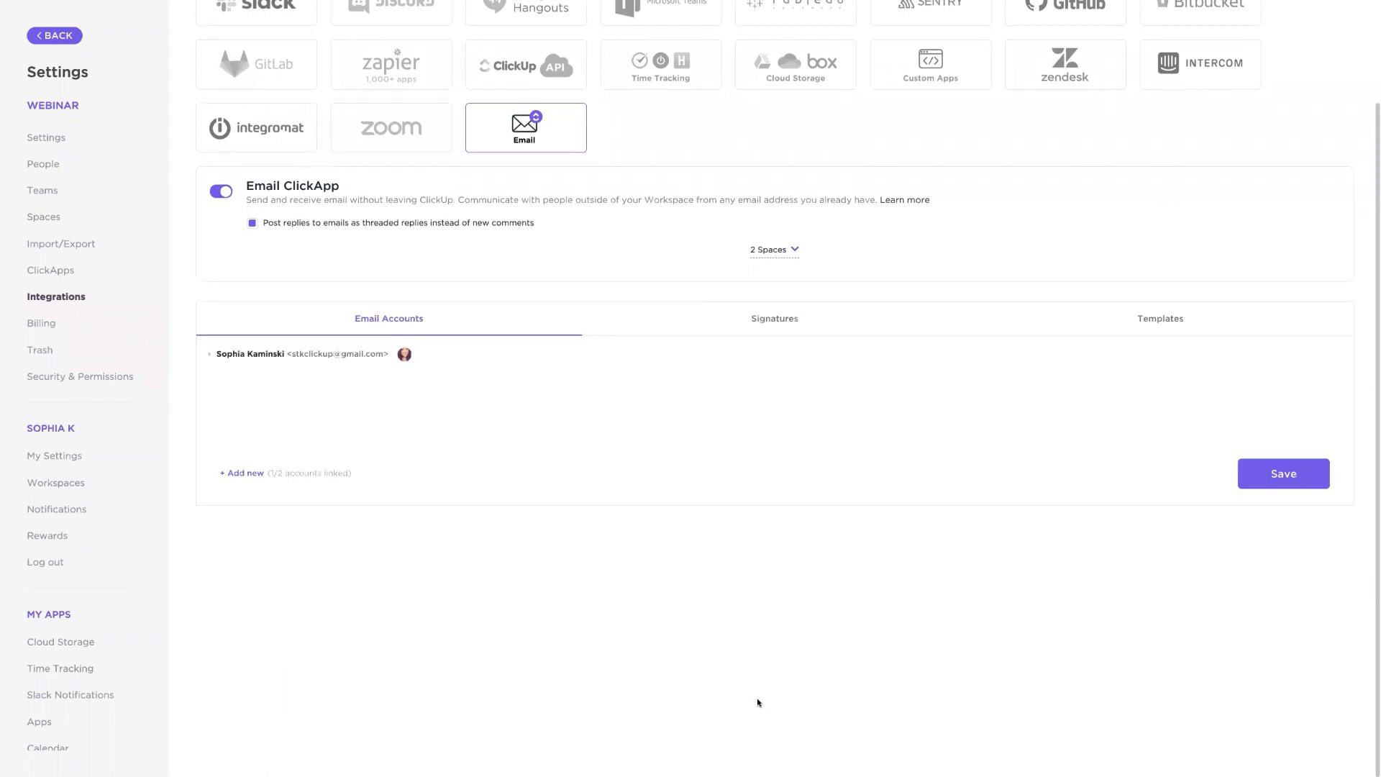
- Review the email account's sending options, the signature preview and the list of email templates
left_click(209, 354)
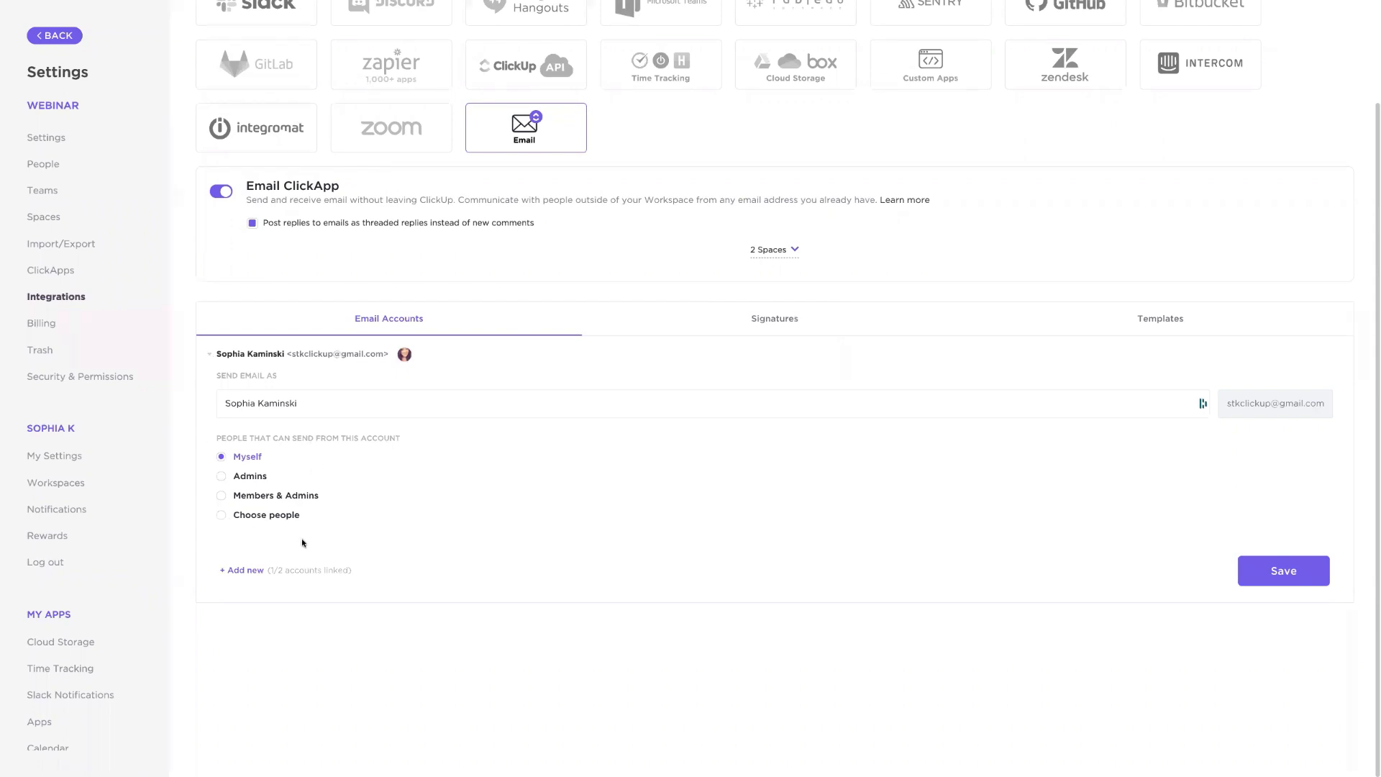
left_click(752, 321)
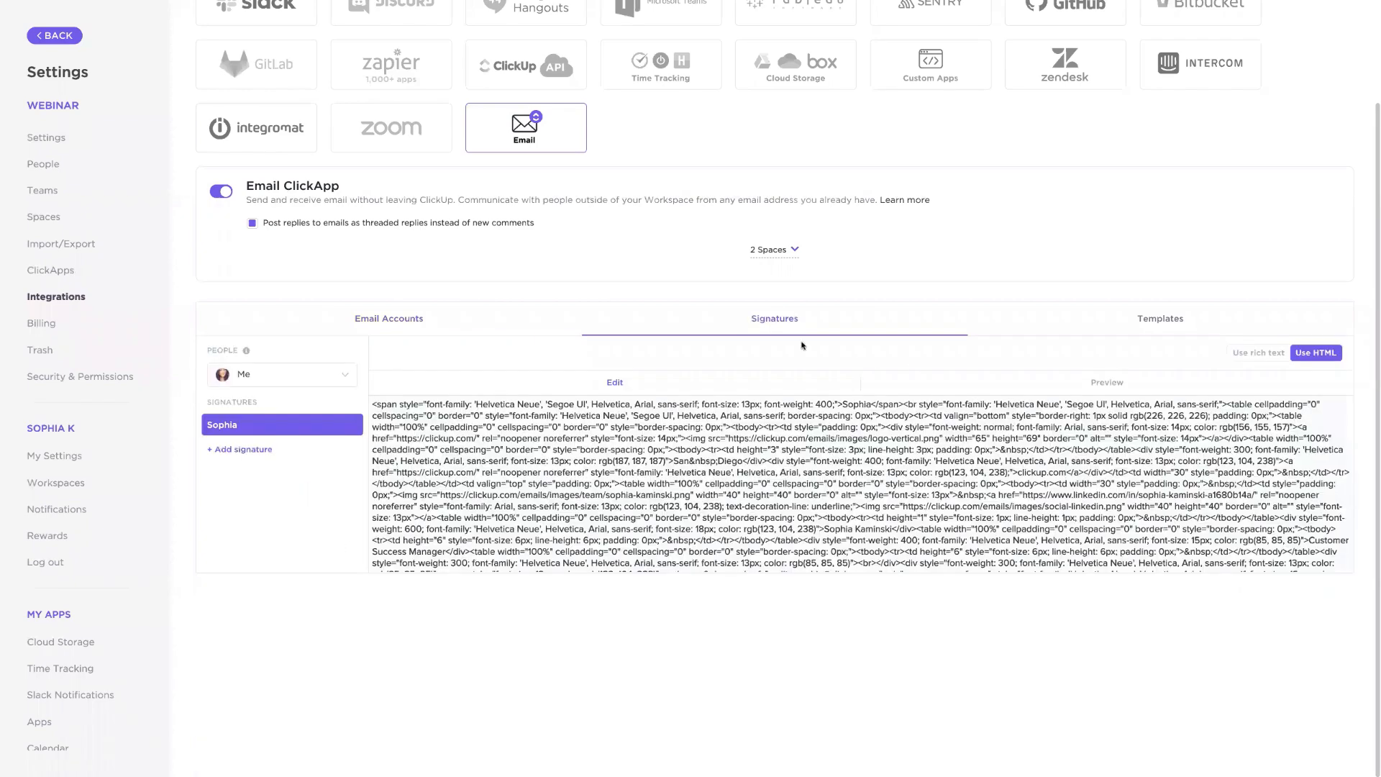
left_click(1037, 385)
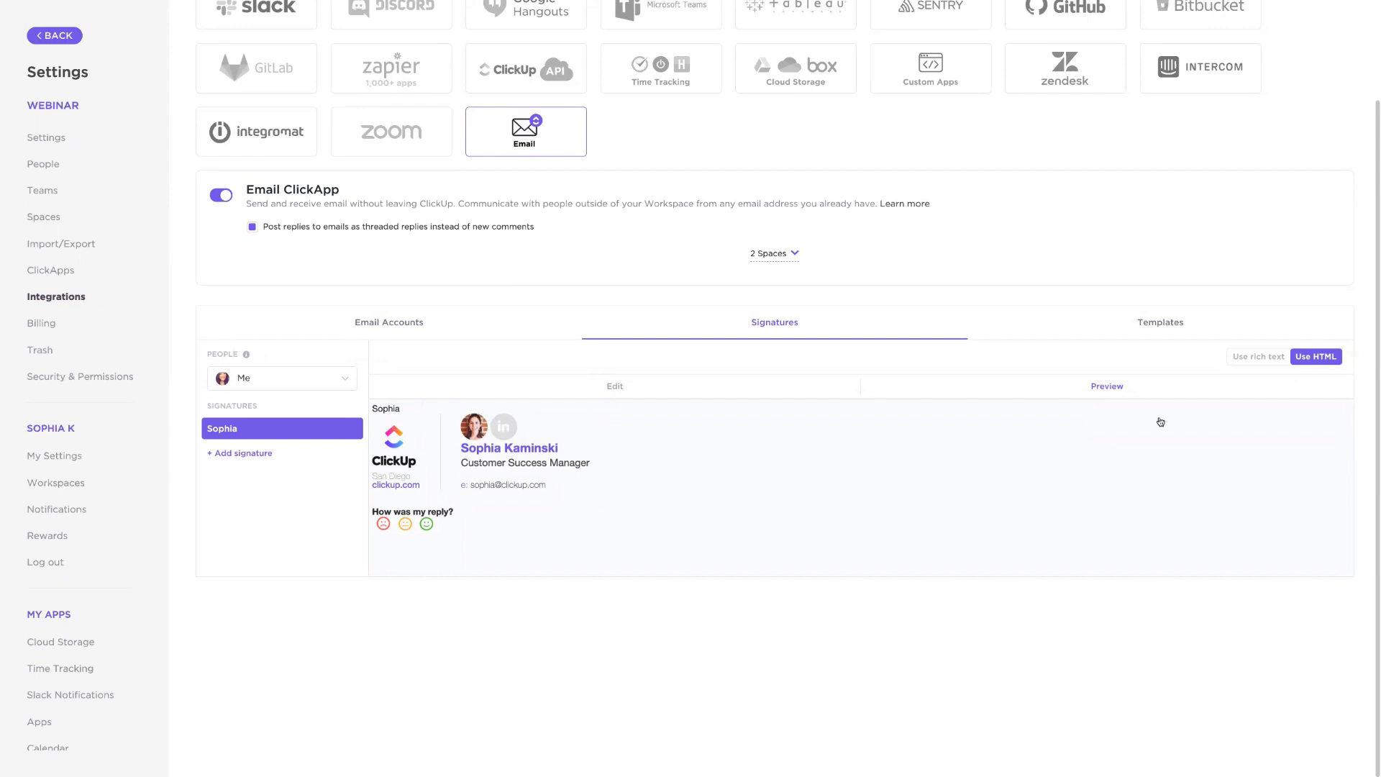
left_click(1151, 330)
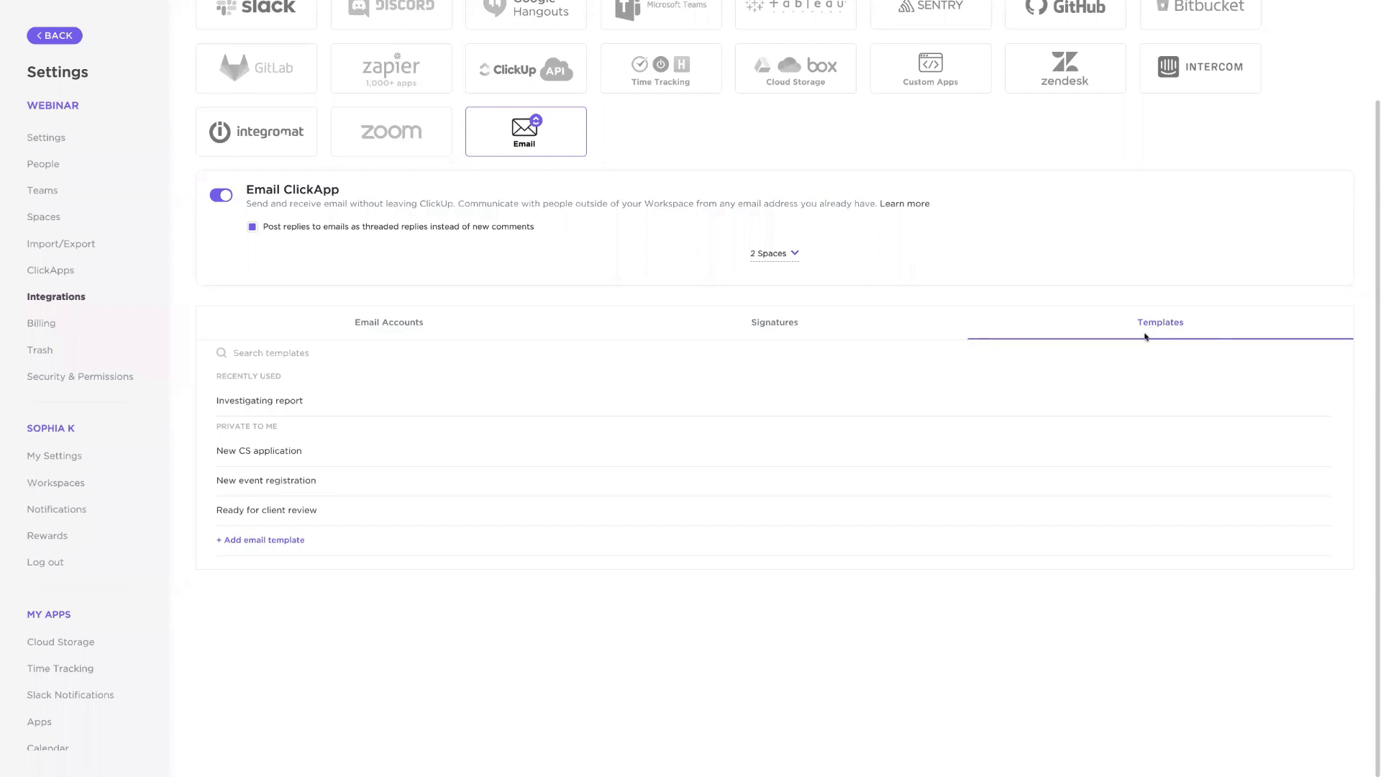
left_click(271, 545)
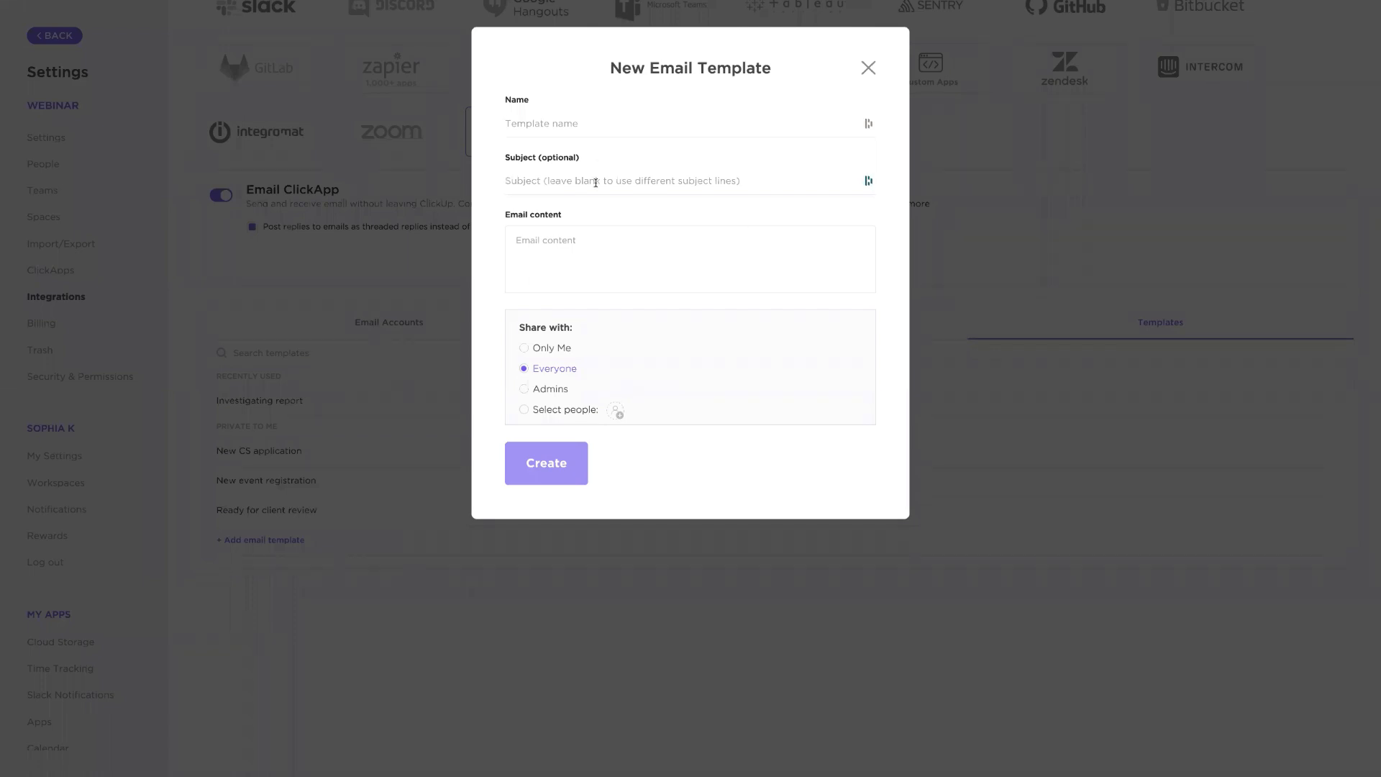
left_click(707, 156)
left_click(546, 259)
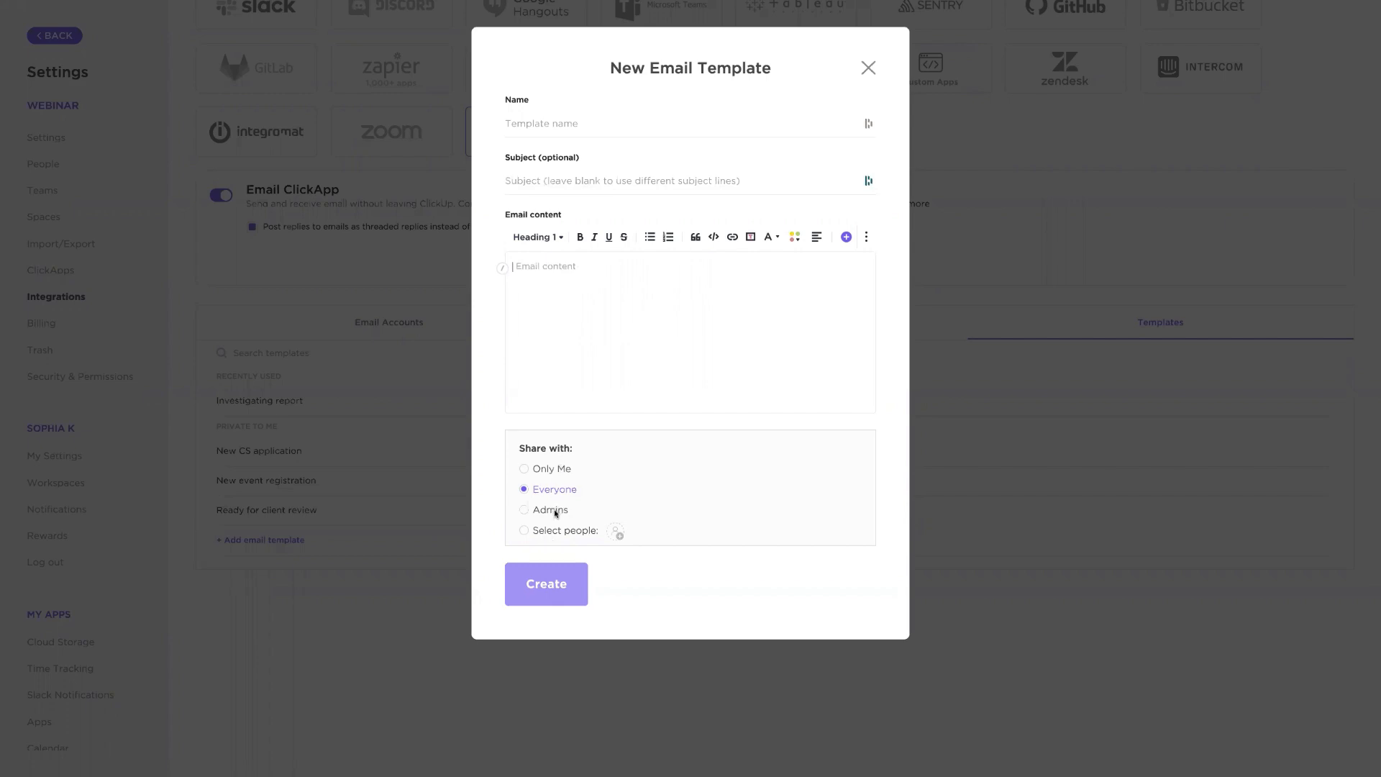
left_click(867, 68)
scroll(669, 340, "up", 2)
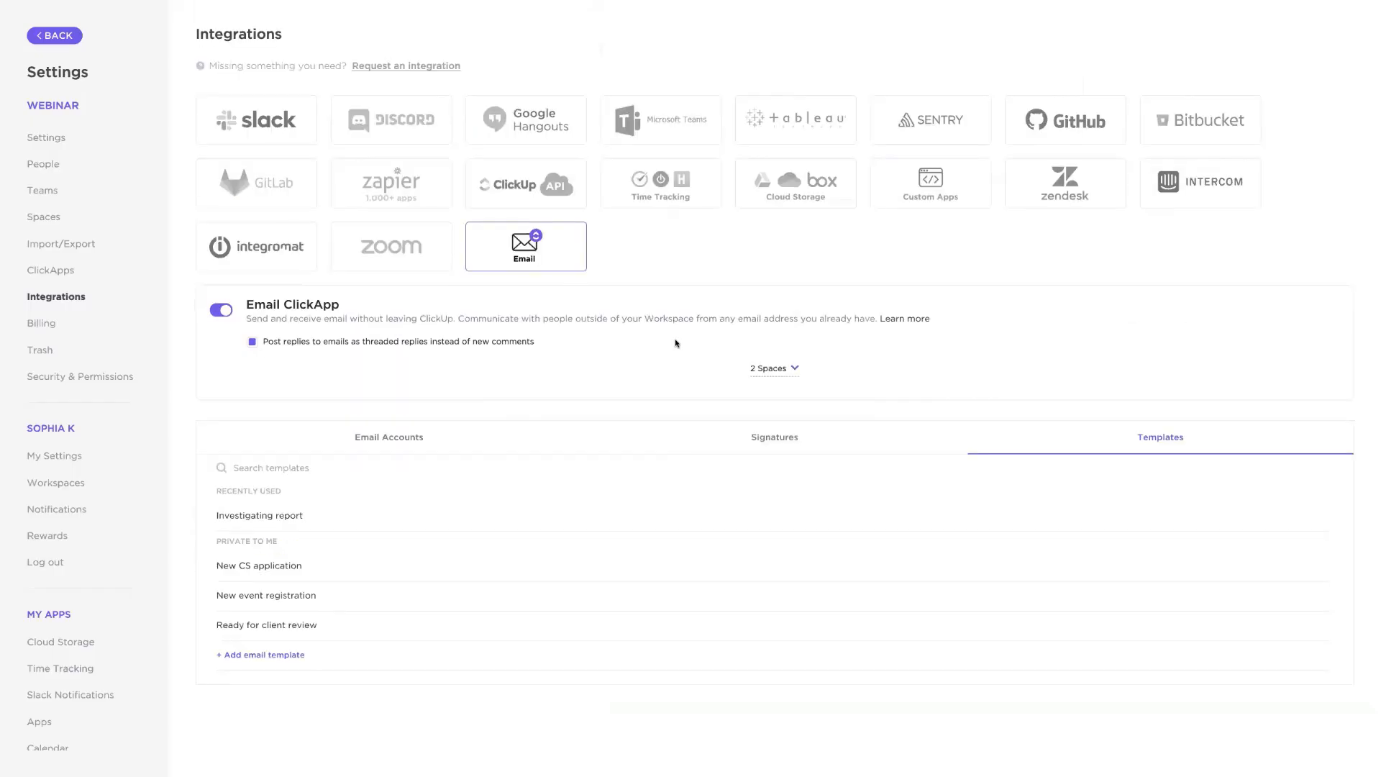
left_click(71, 43)
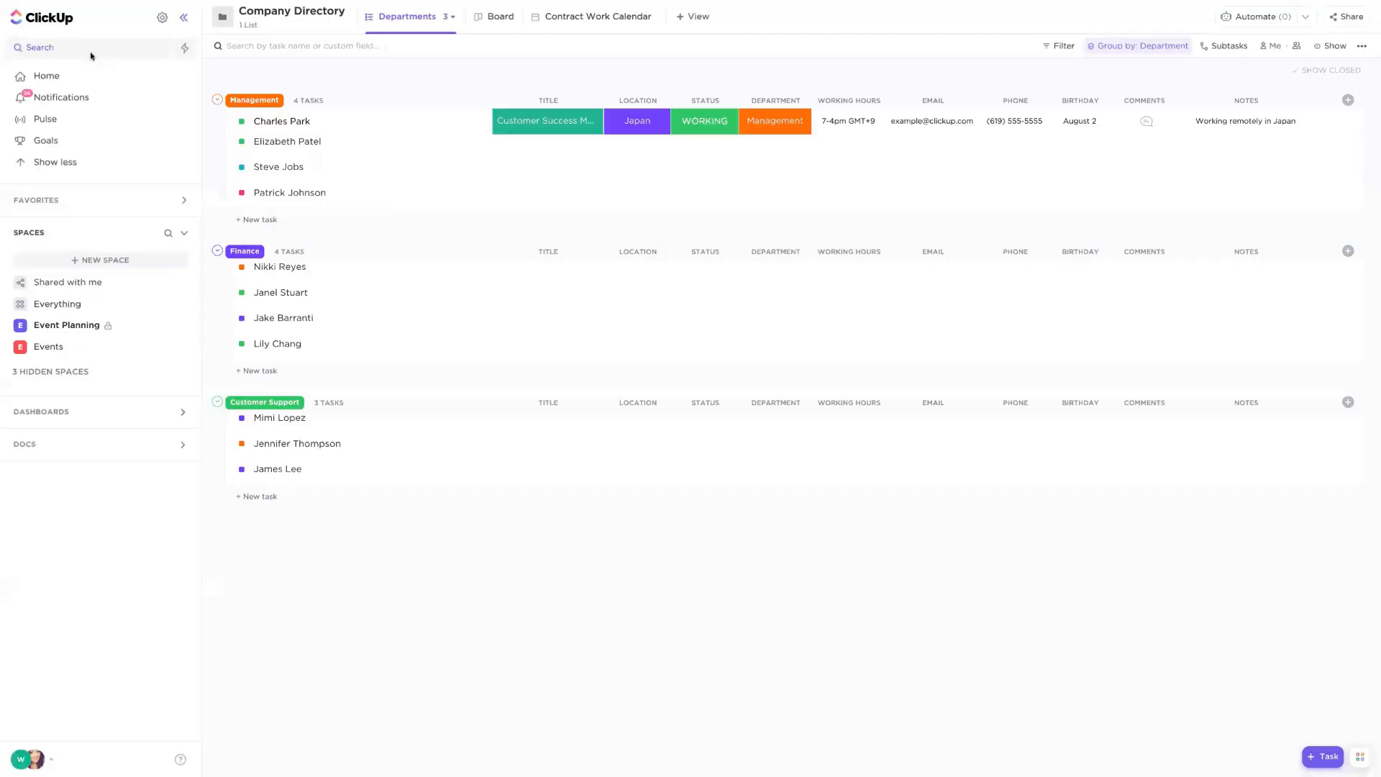
left_click(12, 328)
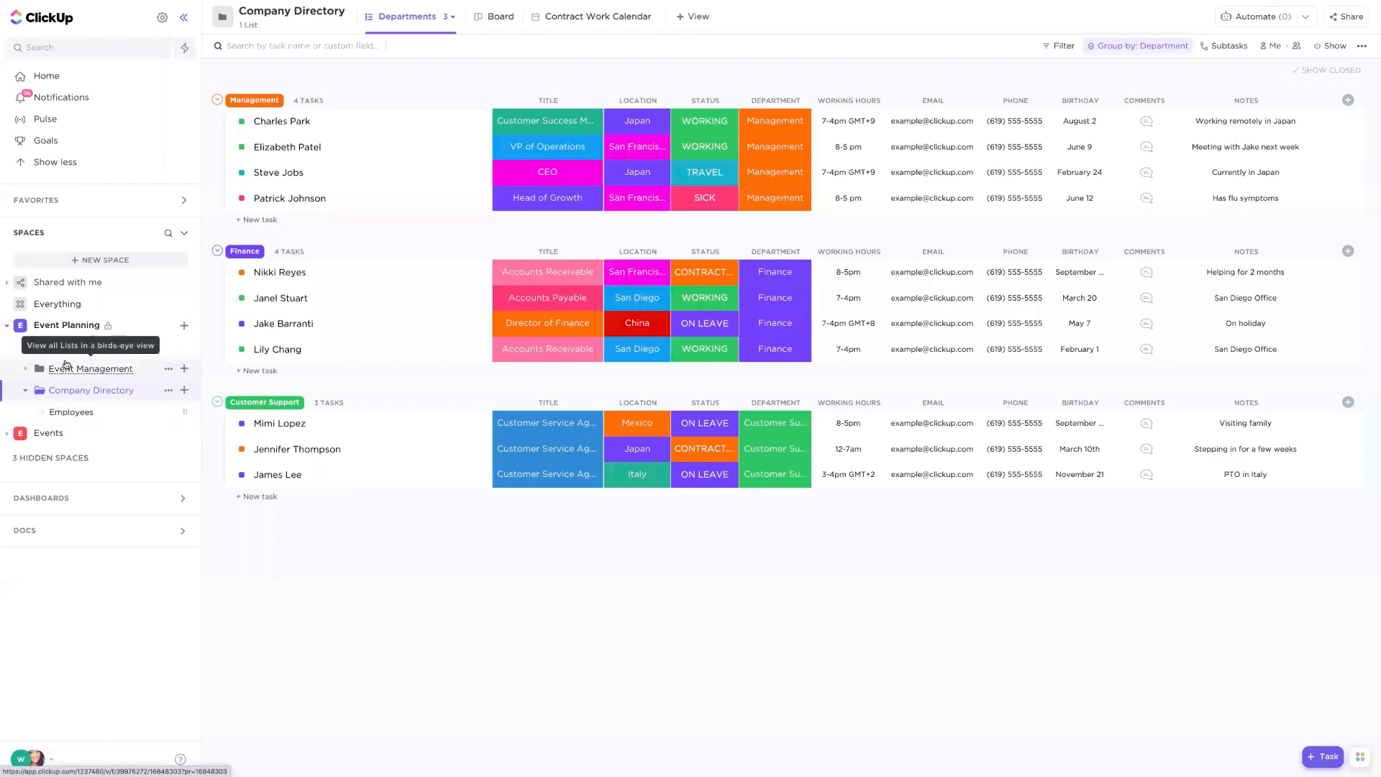
left_click(81, 347)
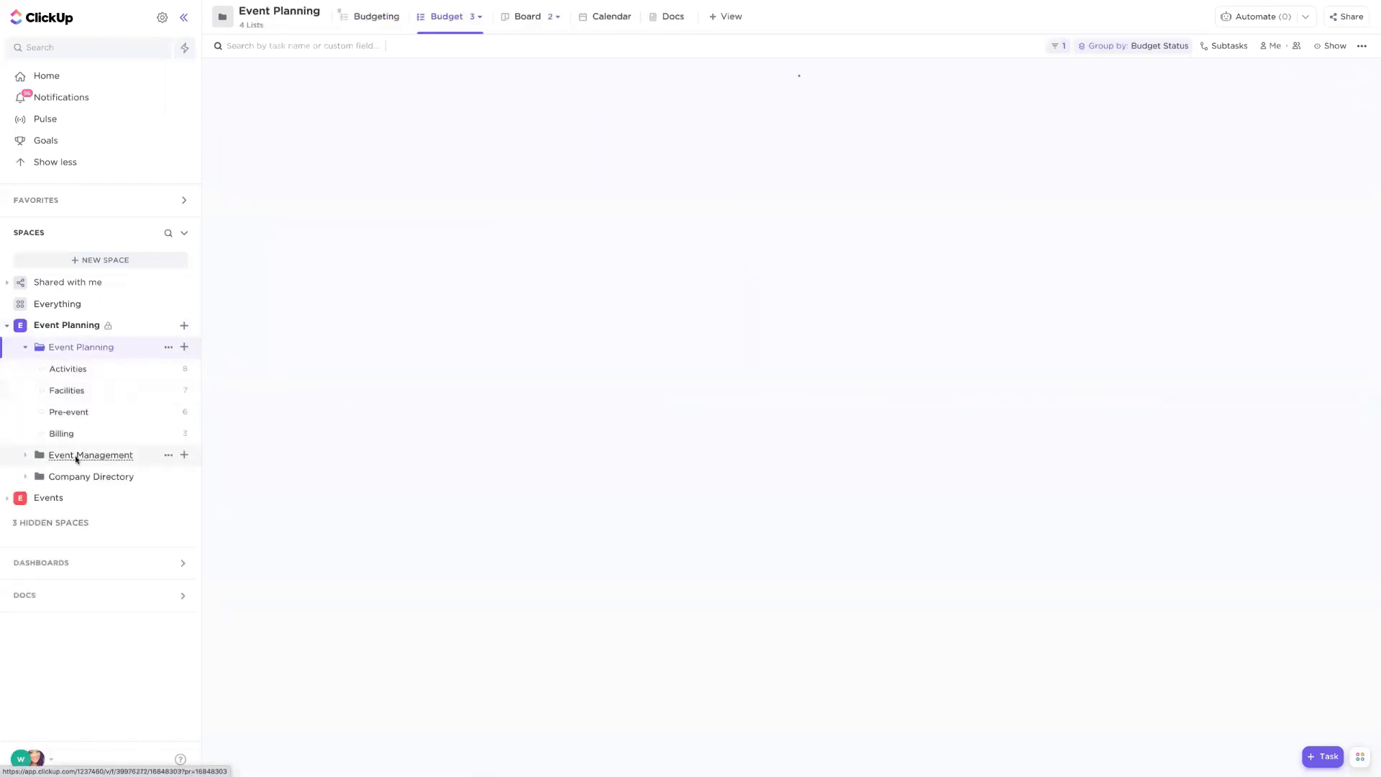
left_click(77, 456)
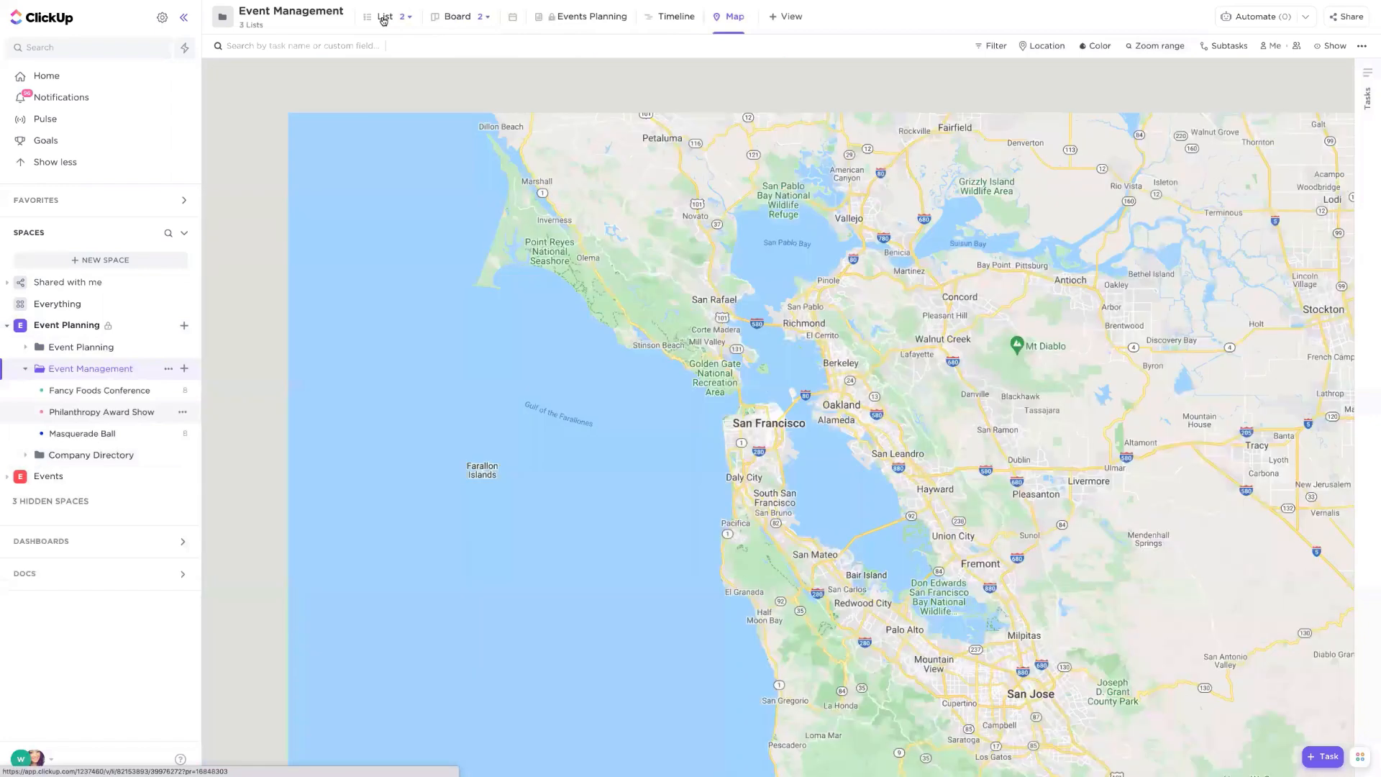
left_click(384, 18)
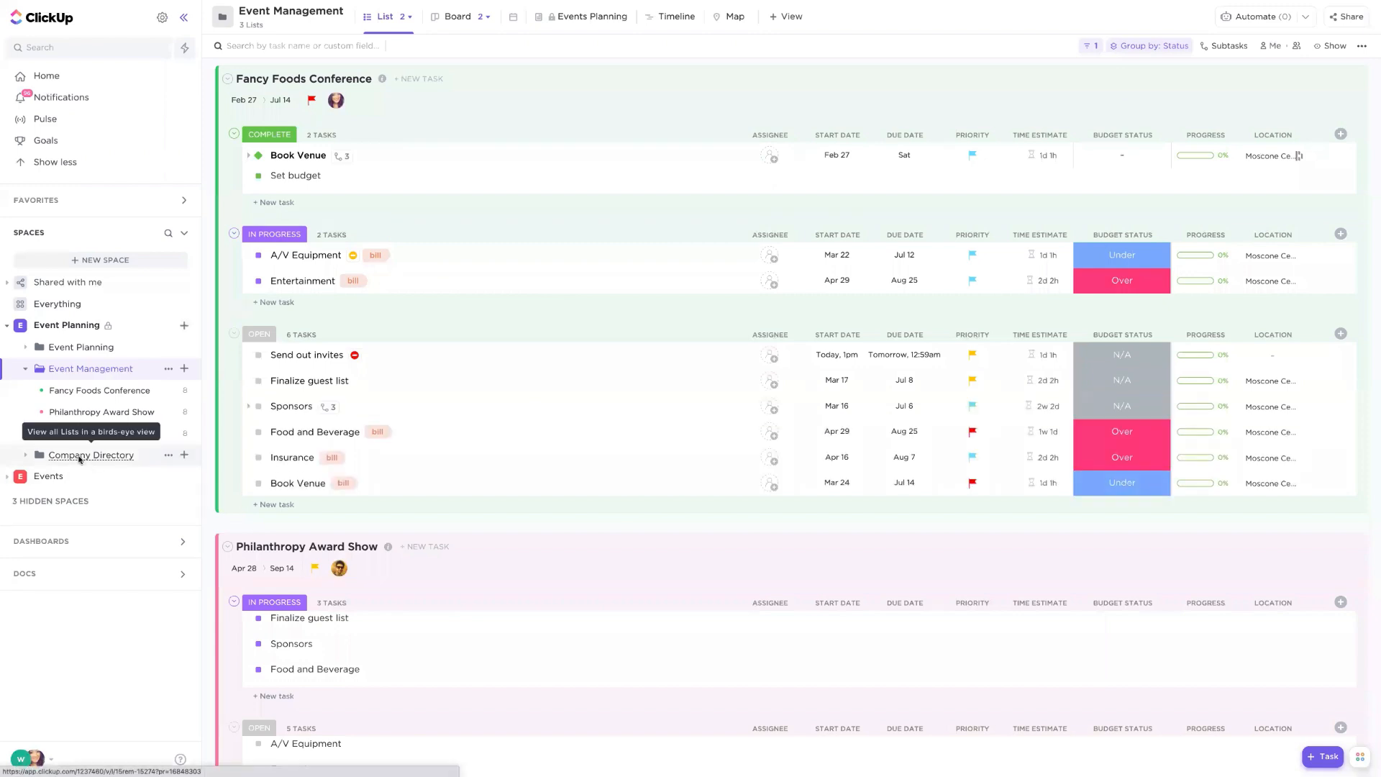
left_click(80, 456)
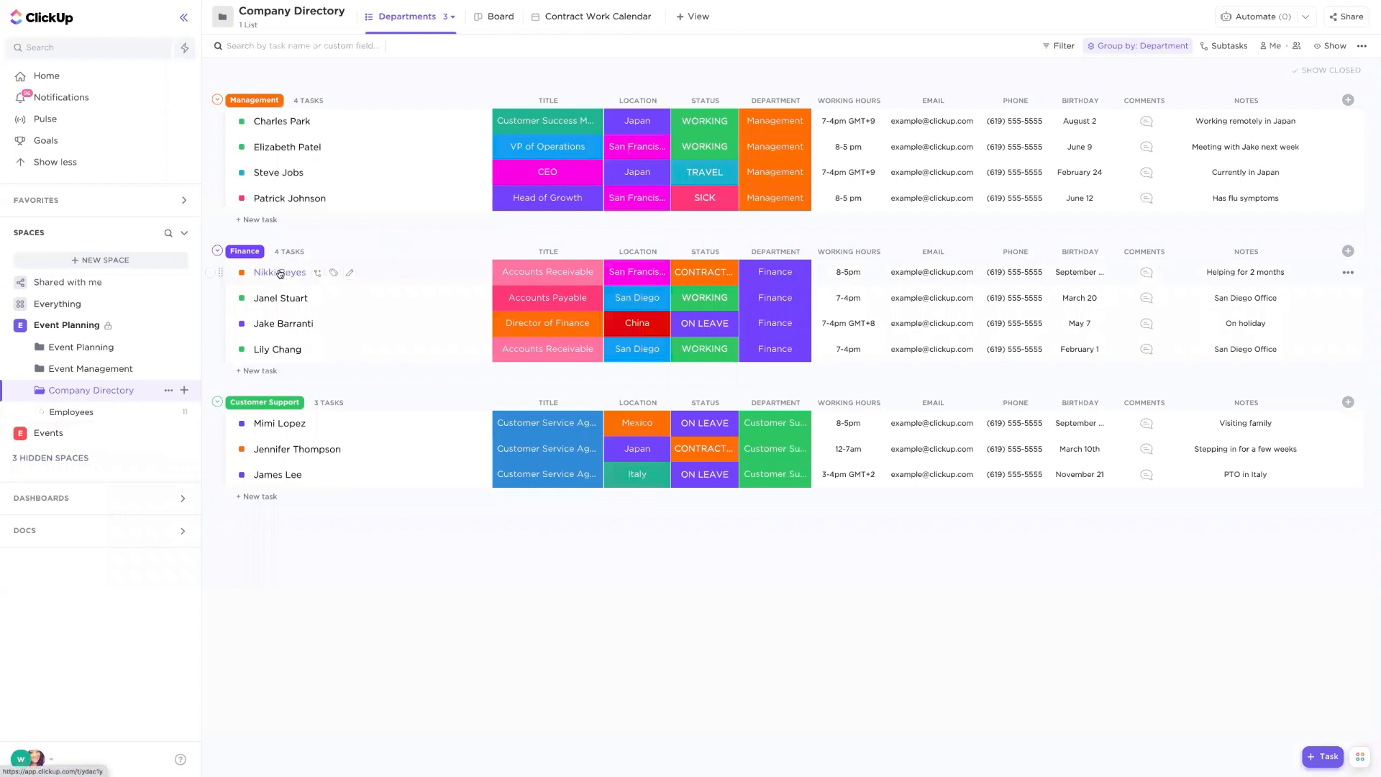
left_click(286, 154)
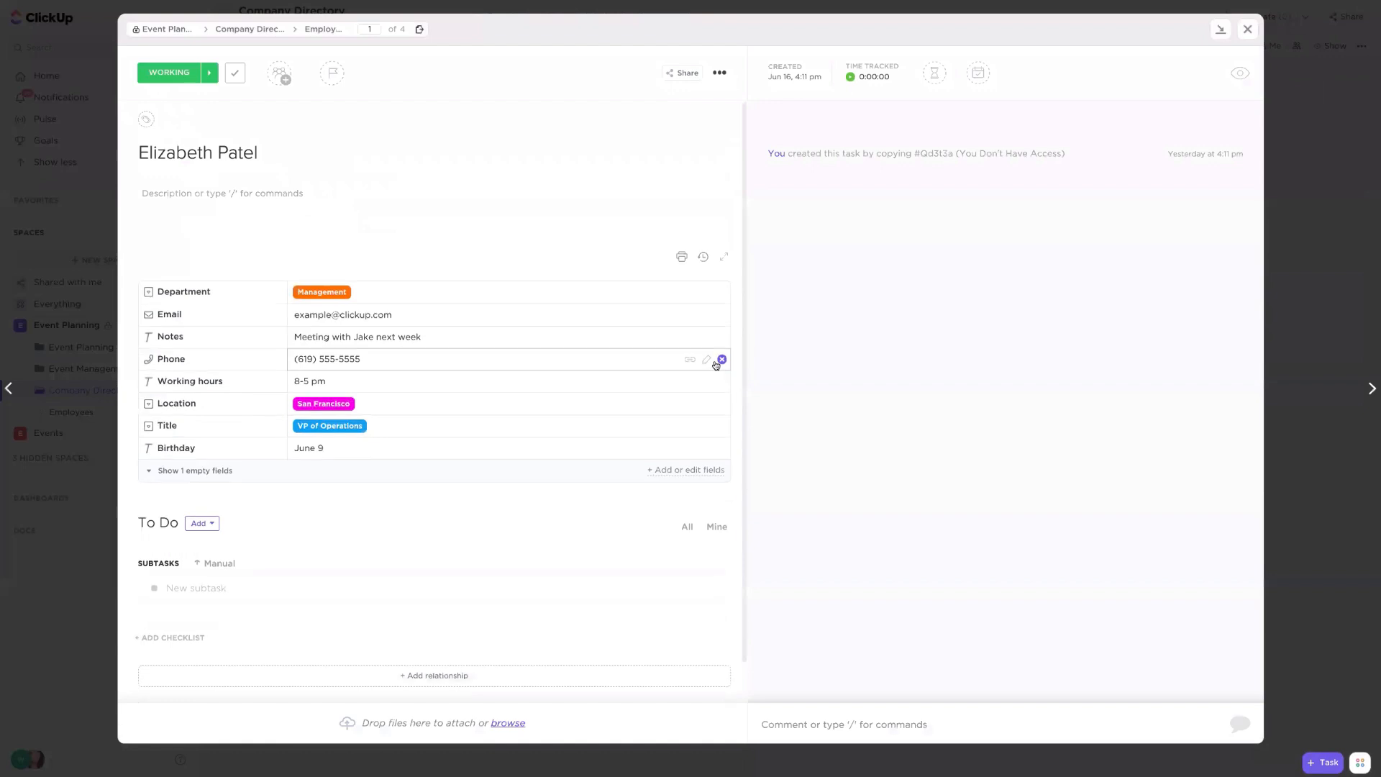
- Start an email from the task's activity panel and address it to a teammate's e-mail address
left_click(1005, 714)
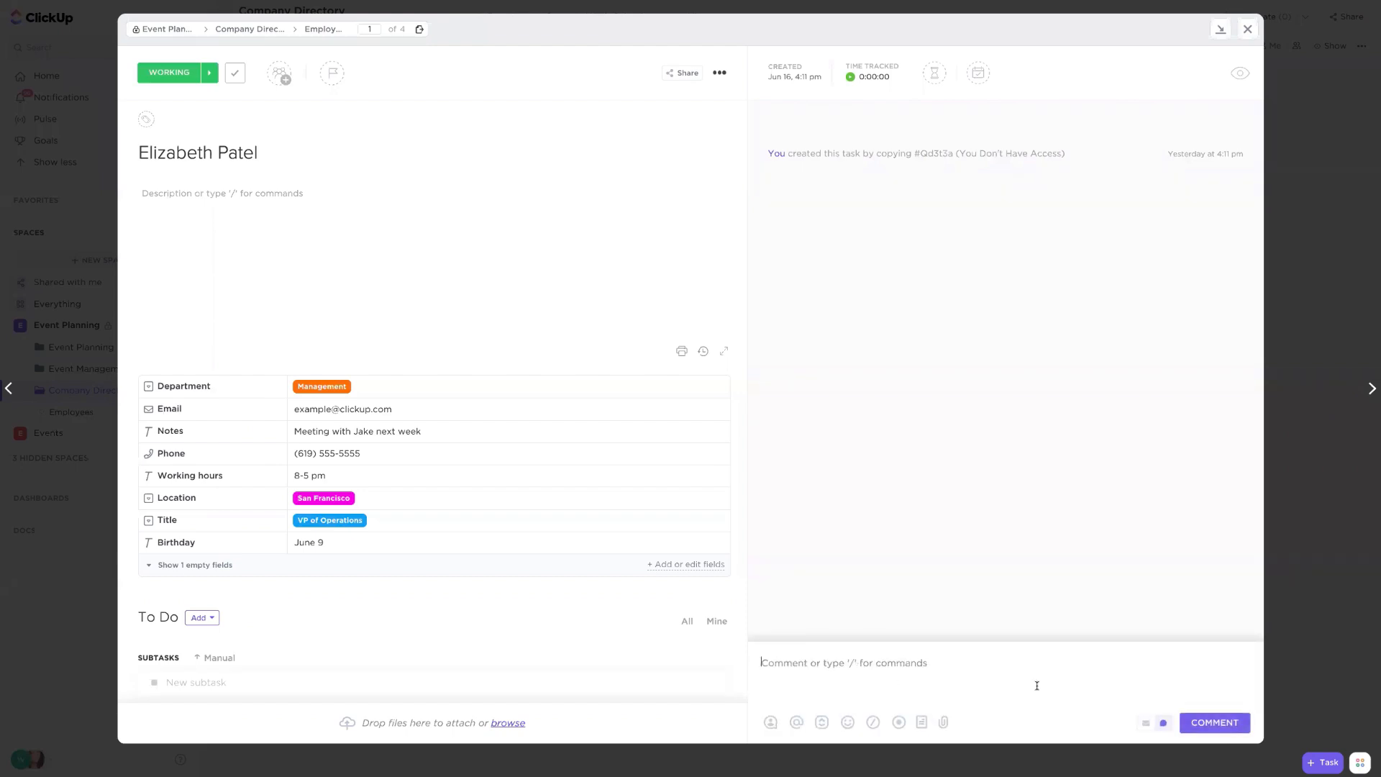
left_click(1146, 724)
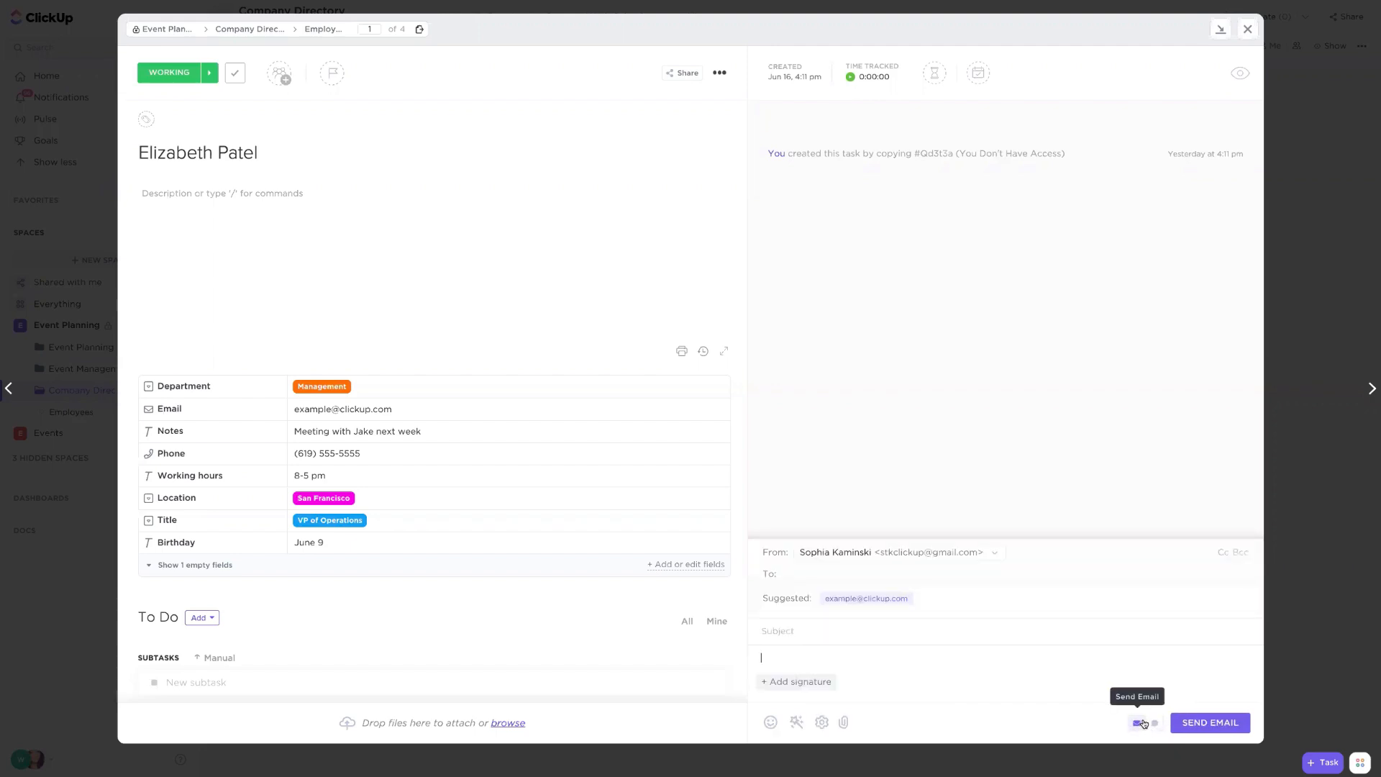
left_click(905, 573)
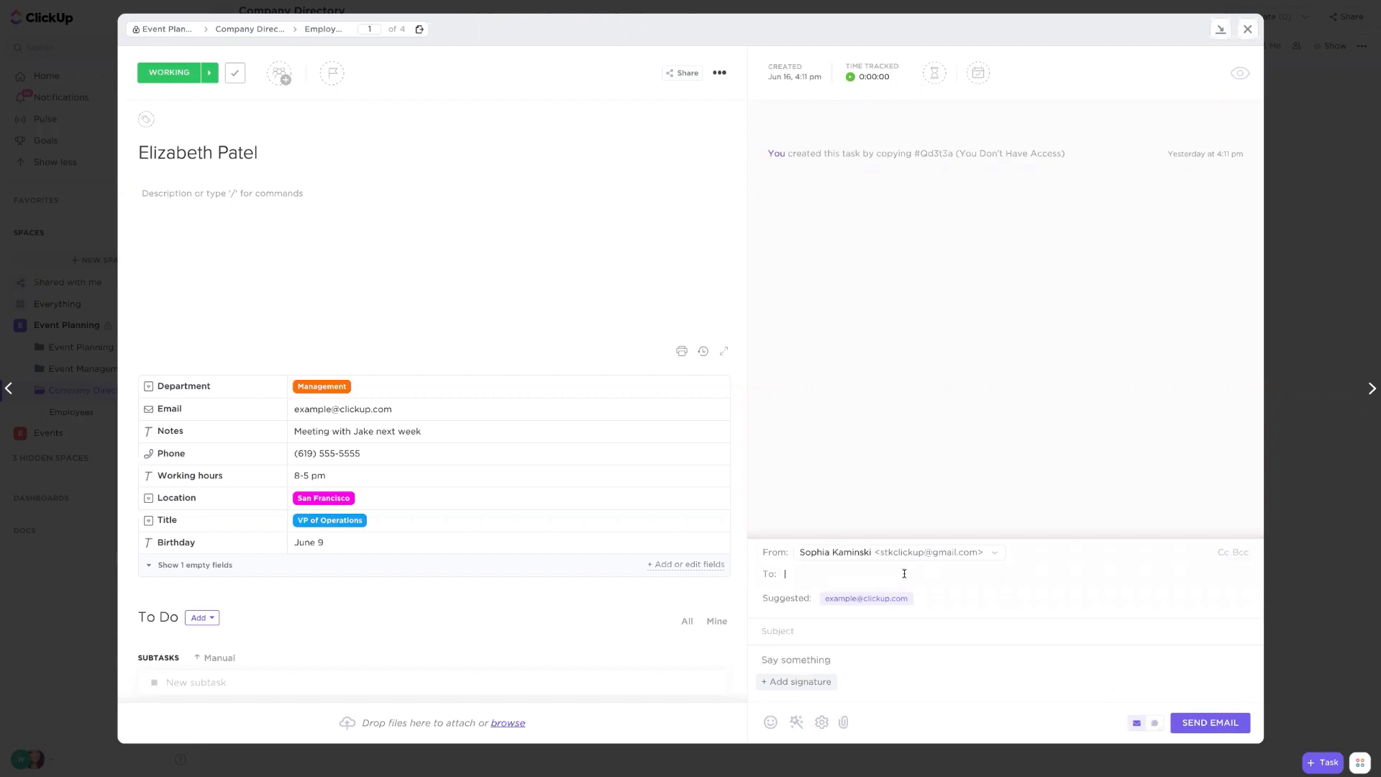
type("sophia")
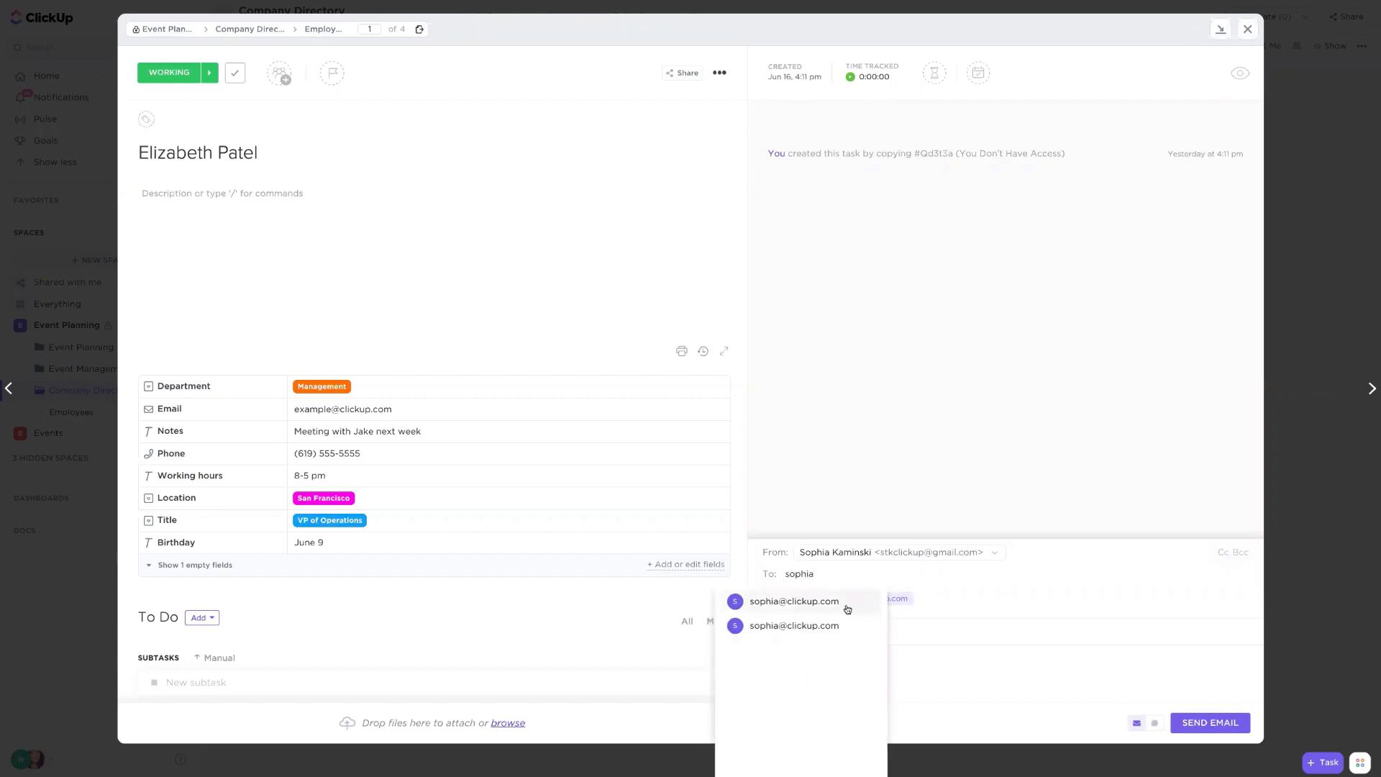
left_click(840, 604)
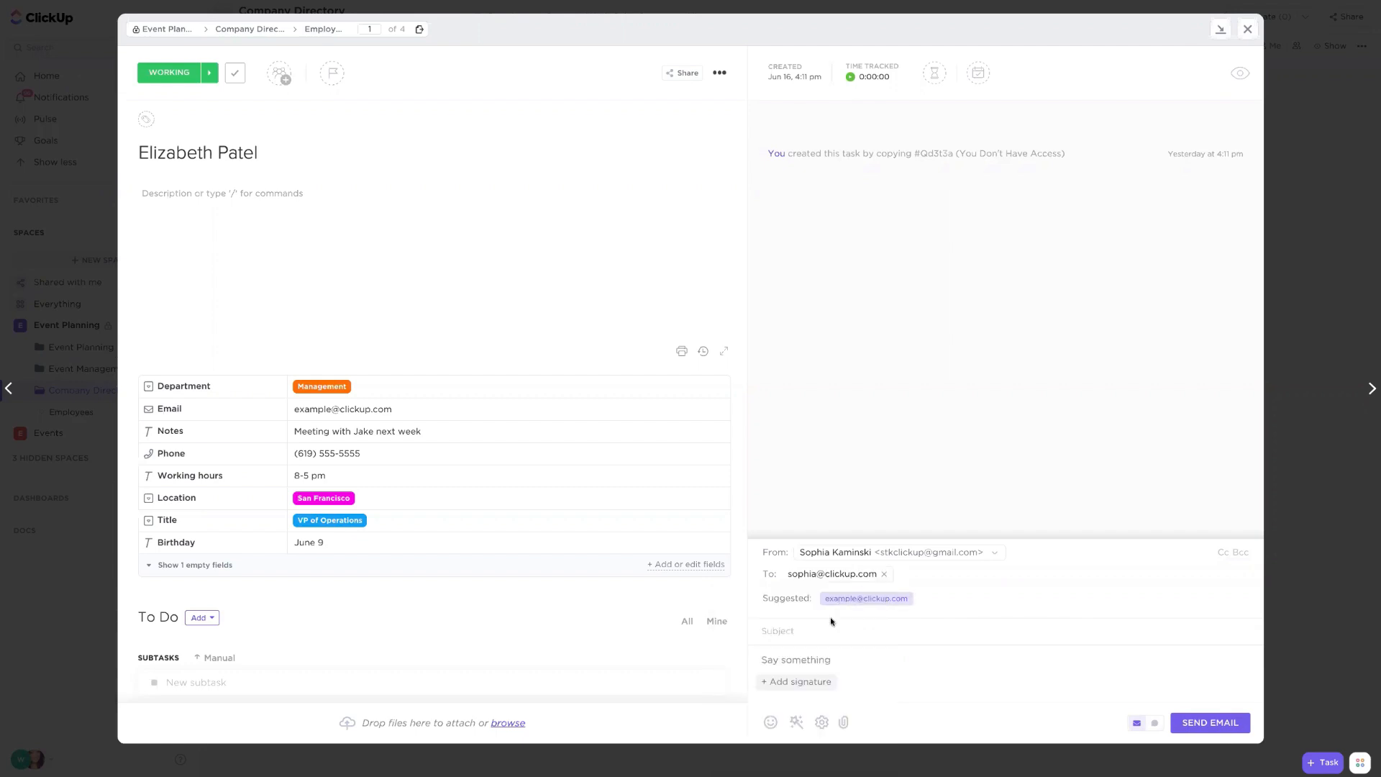
left_click(813, 630)
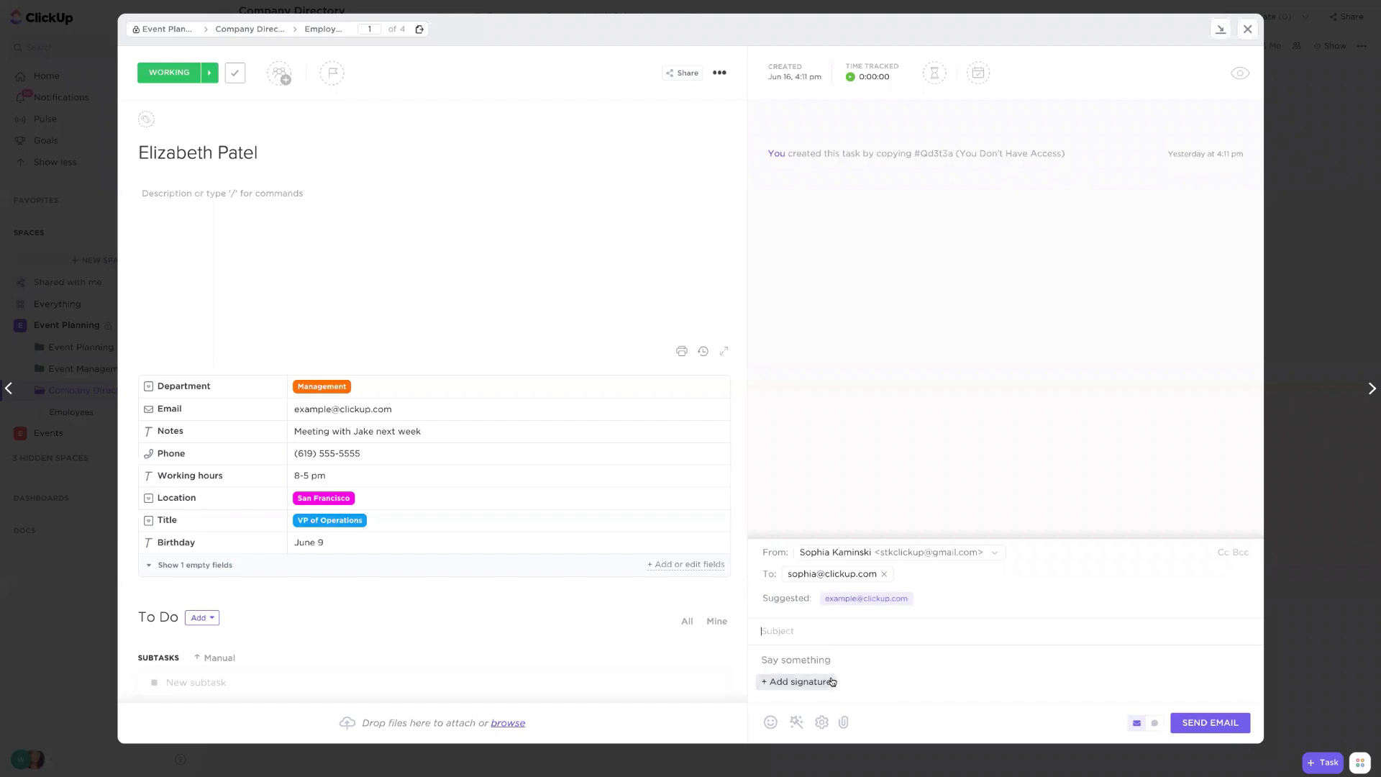
- Fill the email using the 'New event registration' template and append the saved signature
left_click(796, 723)
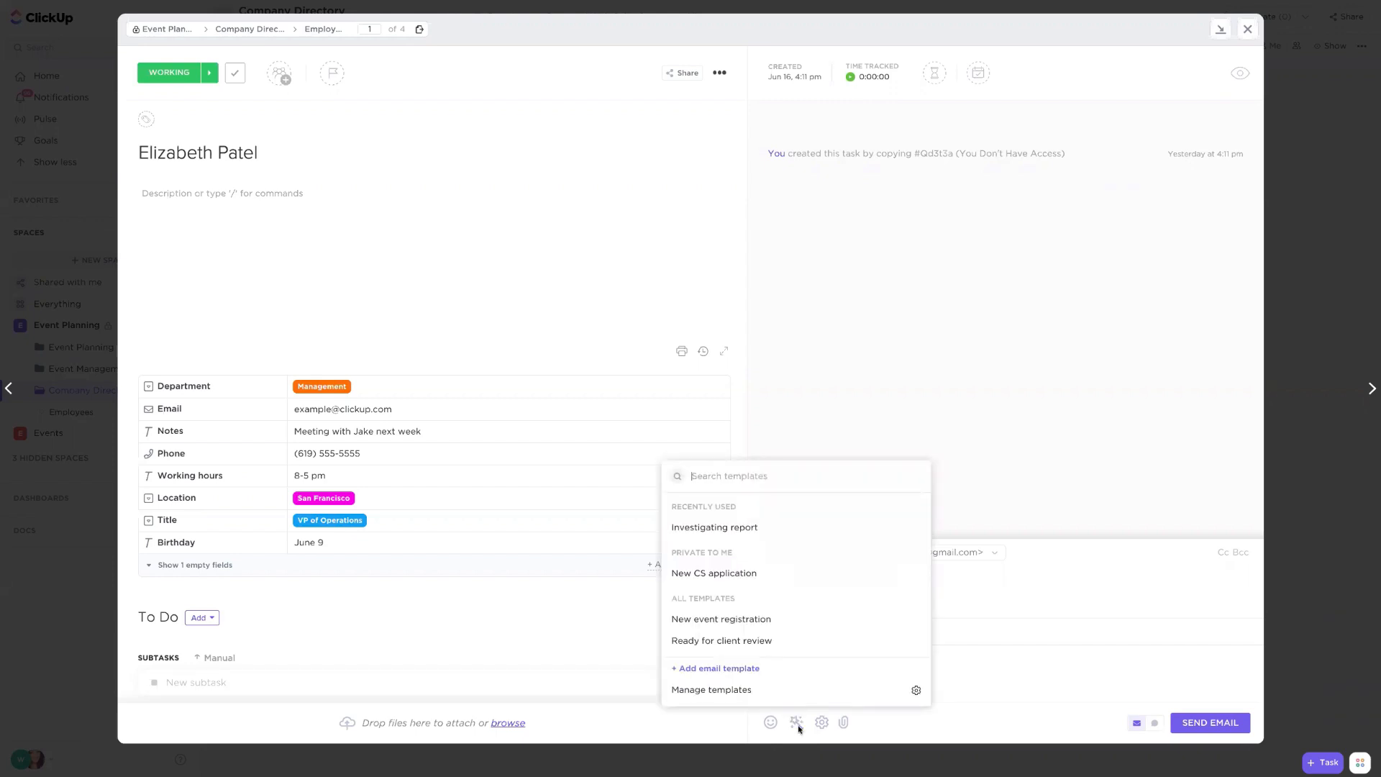
left_click(757, 620)
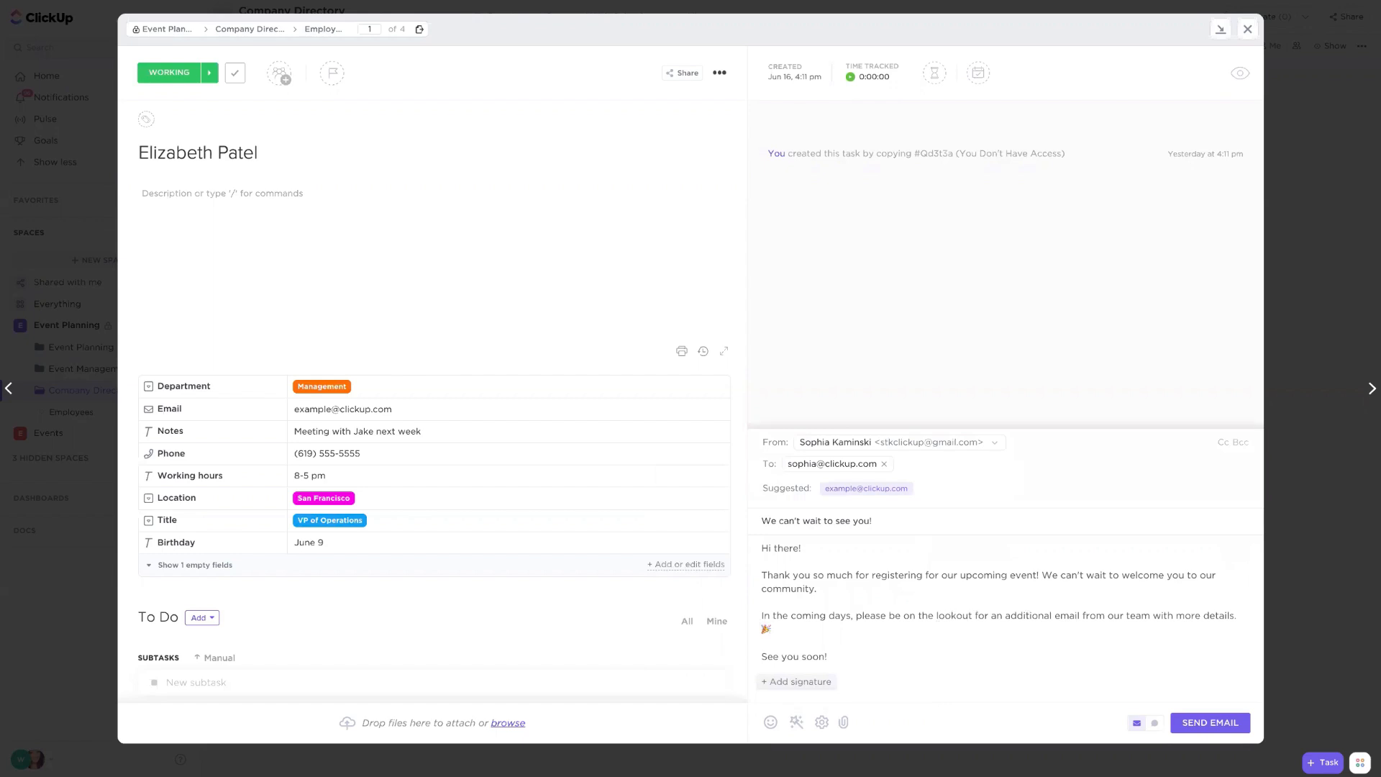
left_click(805, 683)
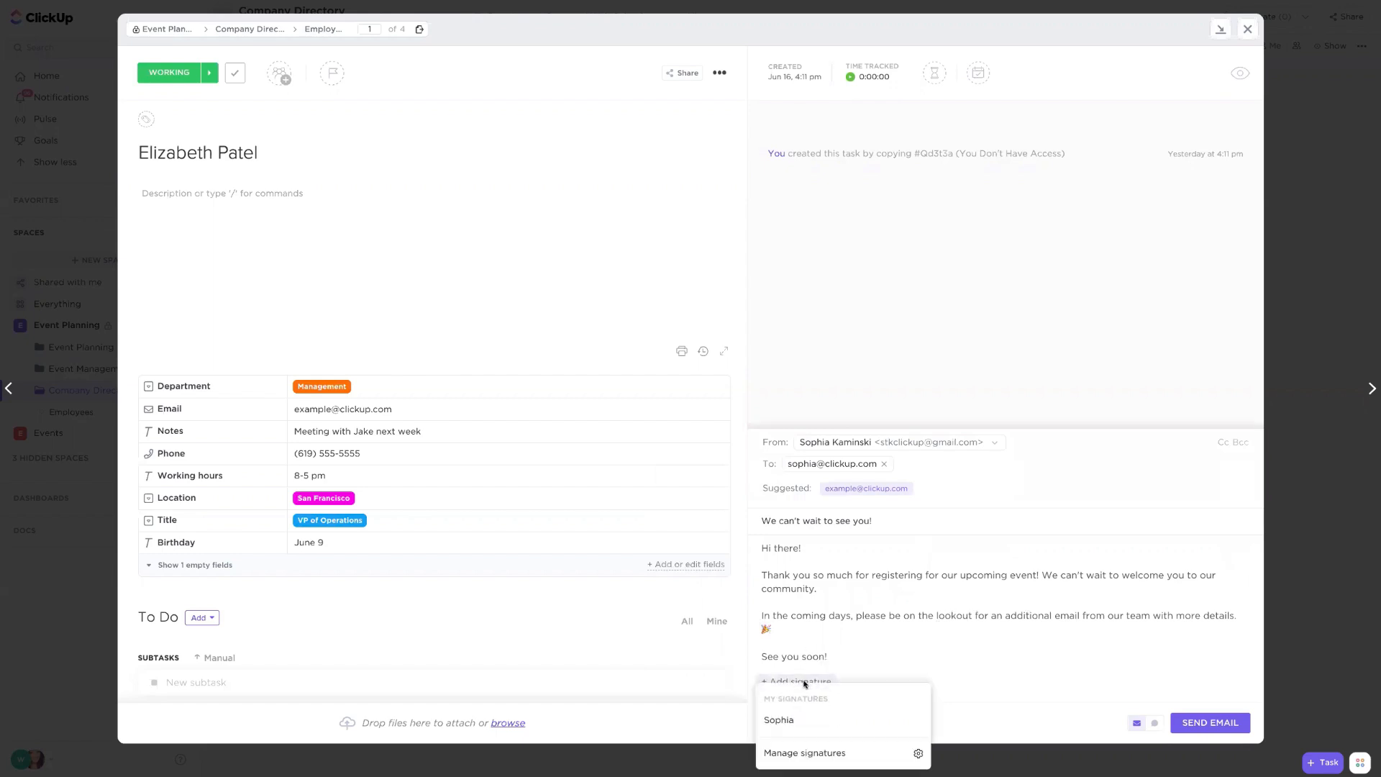
left_click(791, 722)
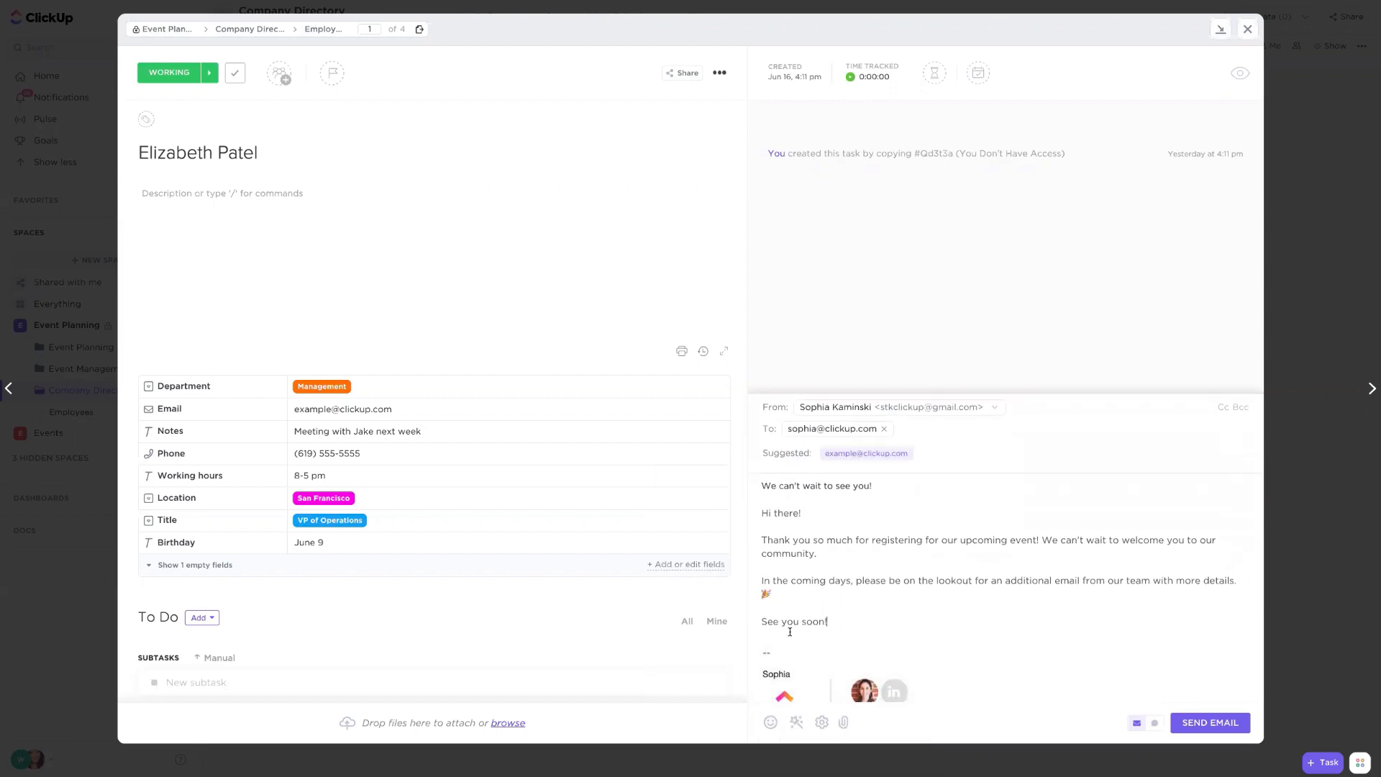
scroll(886, 567, "down", 2)
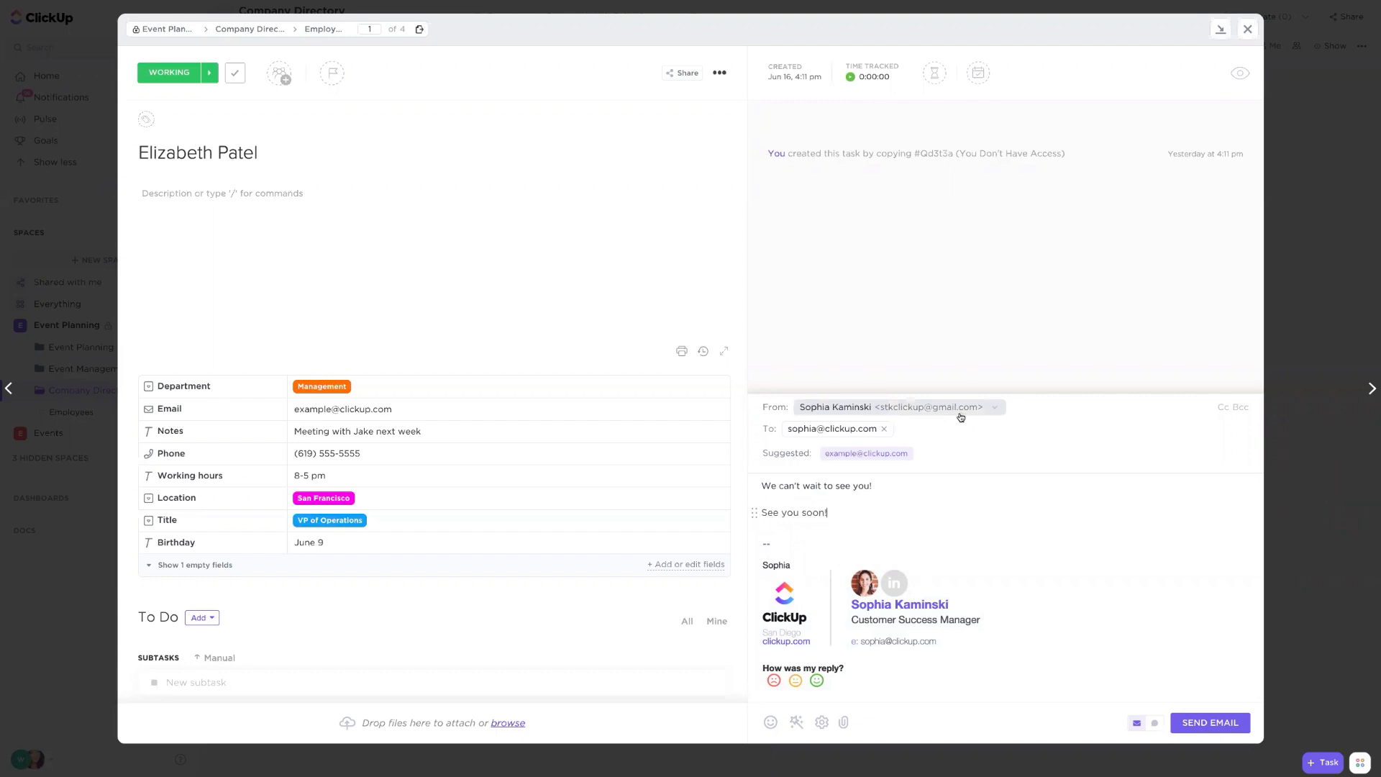
- Try to send the email, dismiss the notification and close the task
left_click(1193, 723)
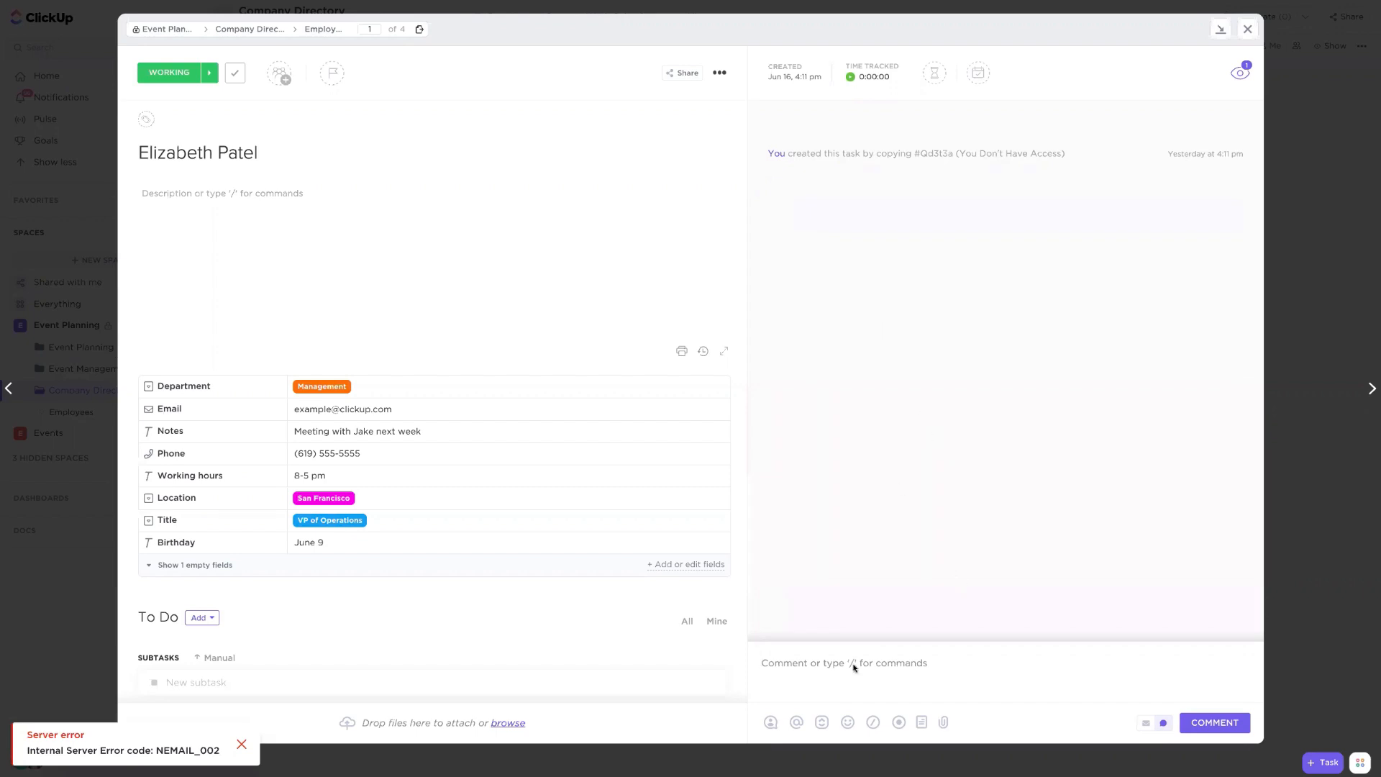
left_click(241, 745)
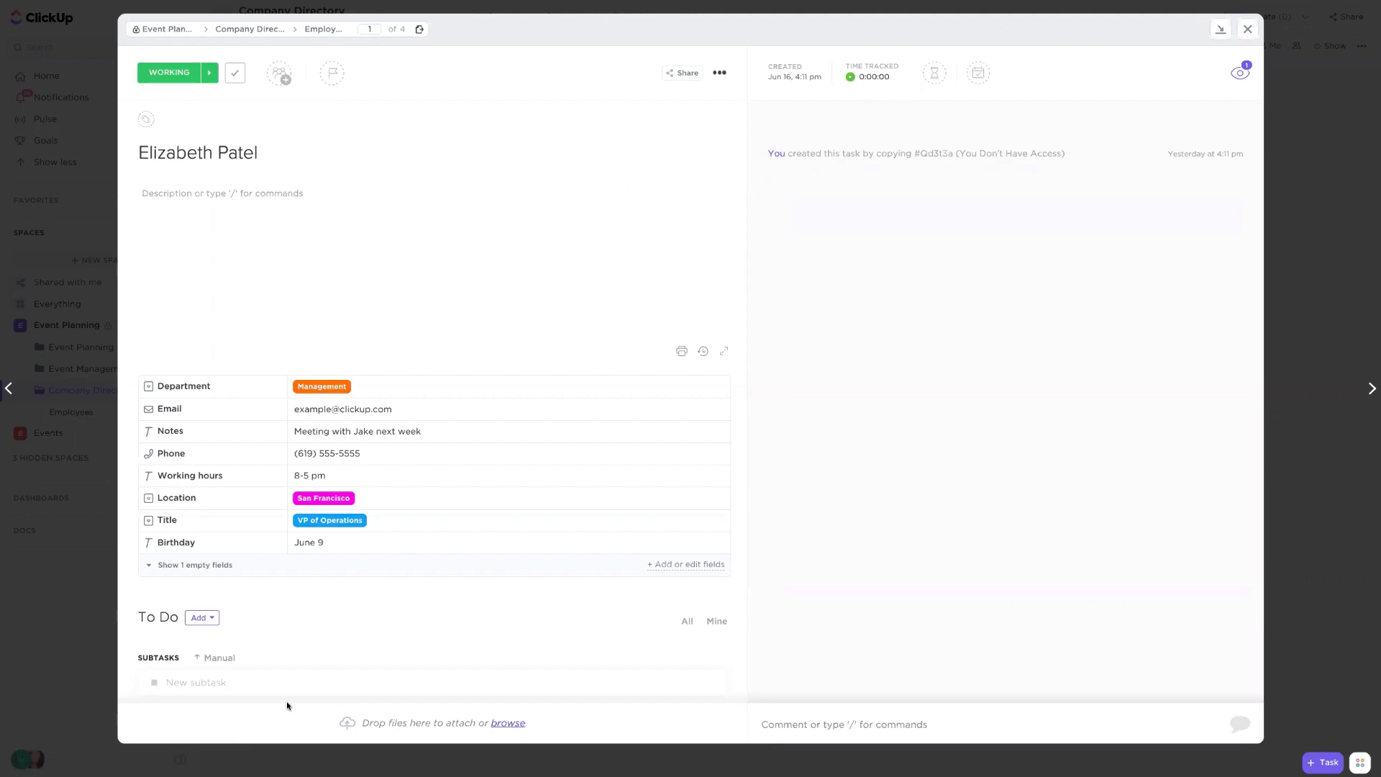
left_click(505, 8)
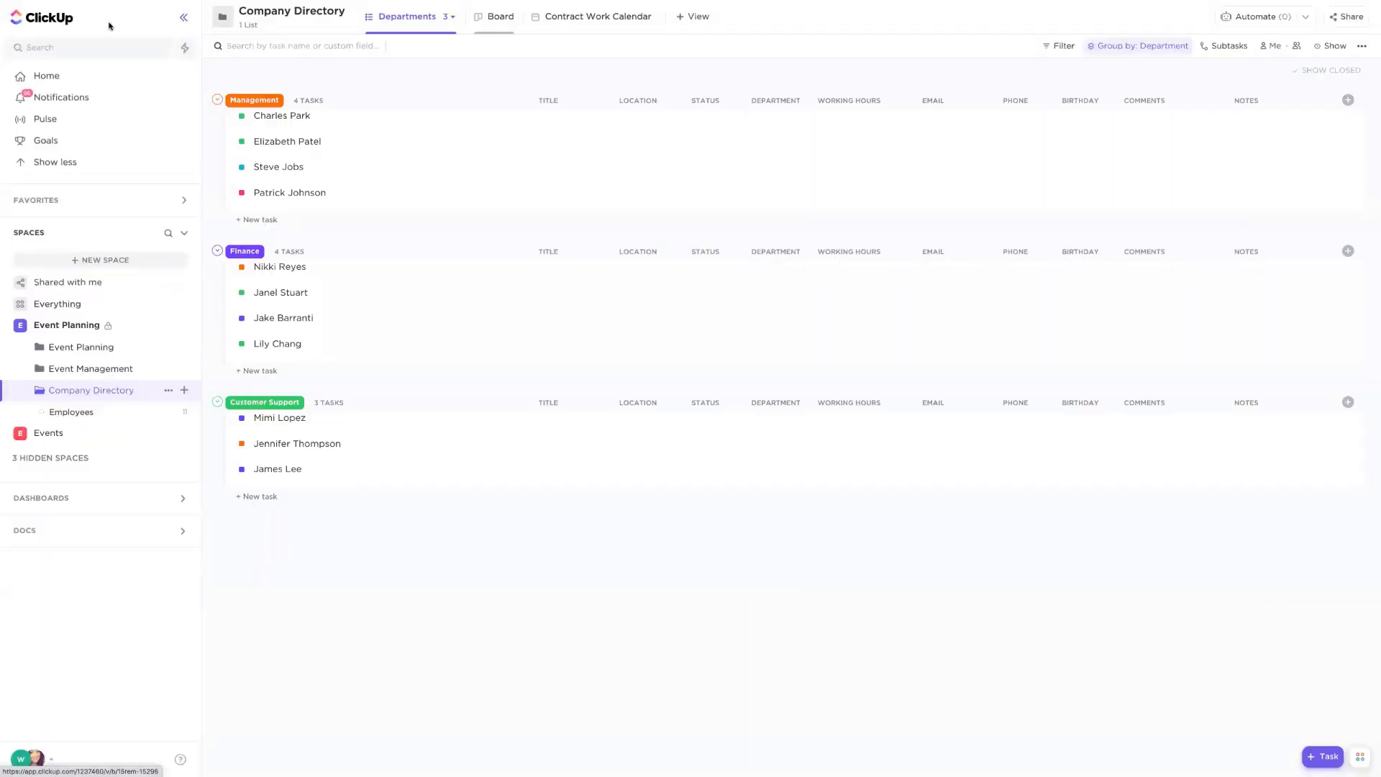
left_click(30, 17)
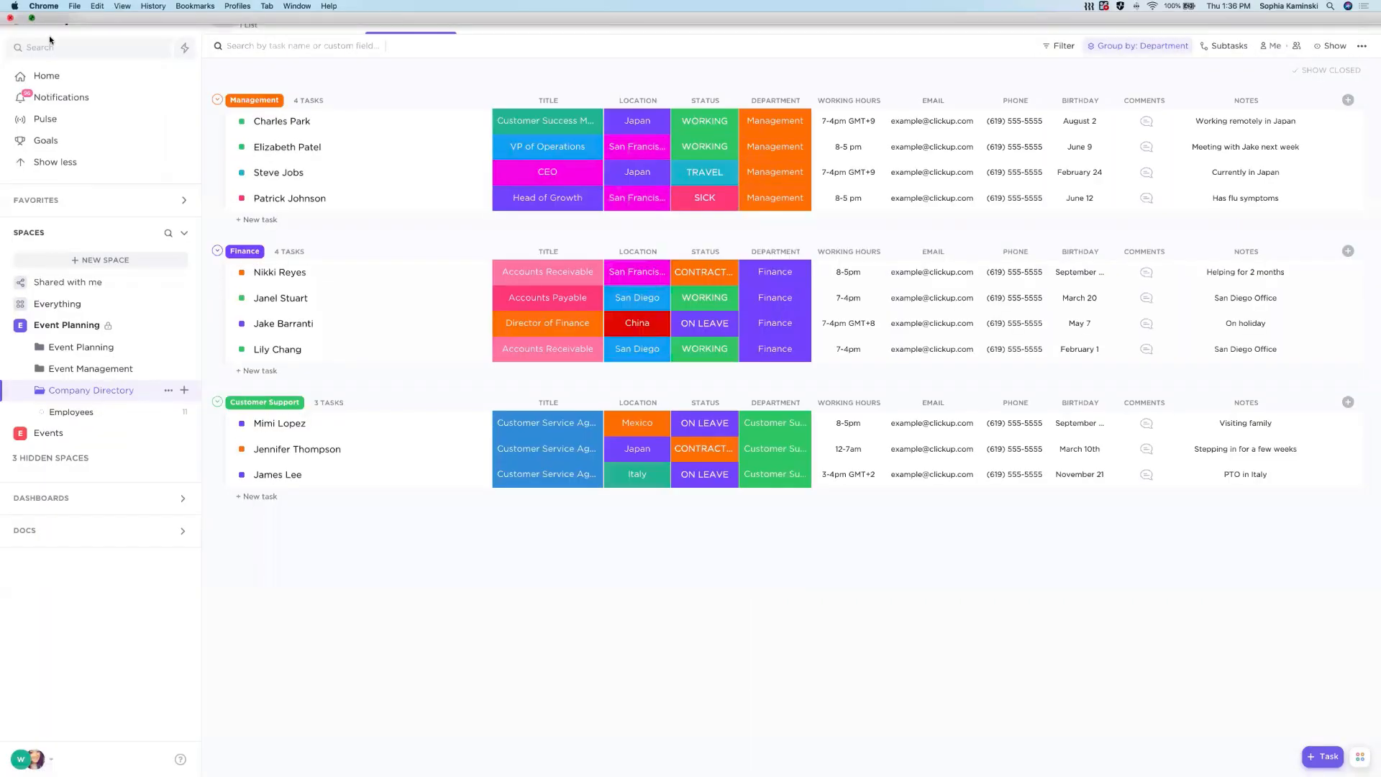
left_click(45, 44)
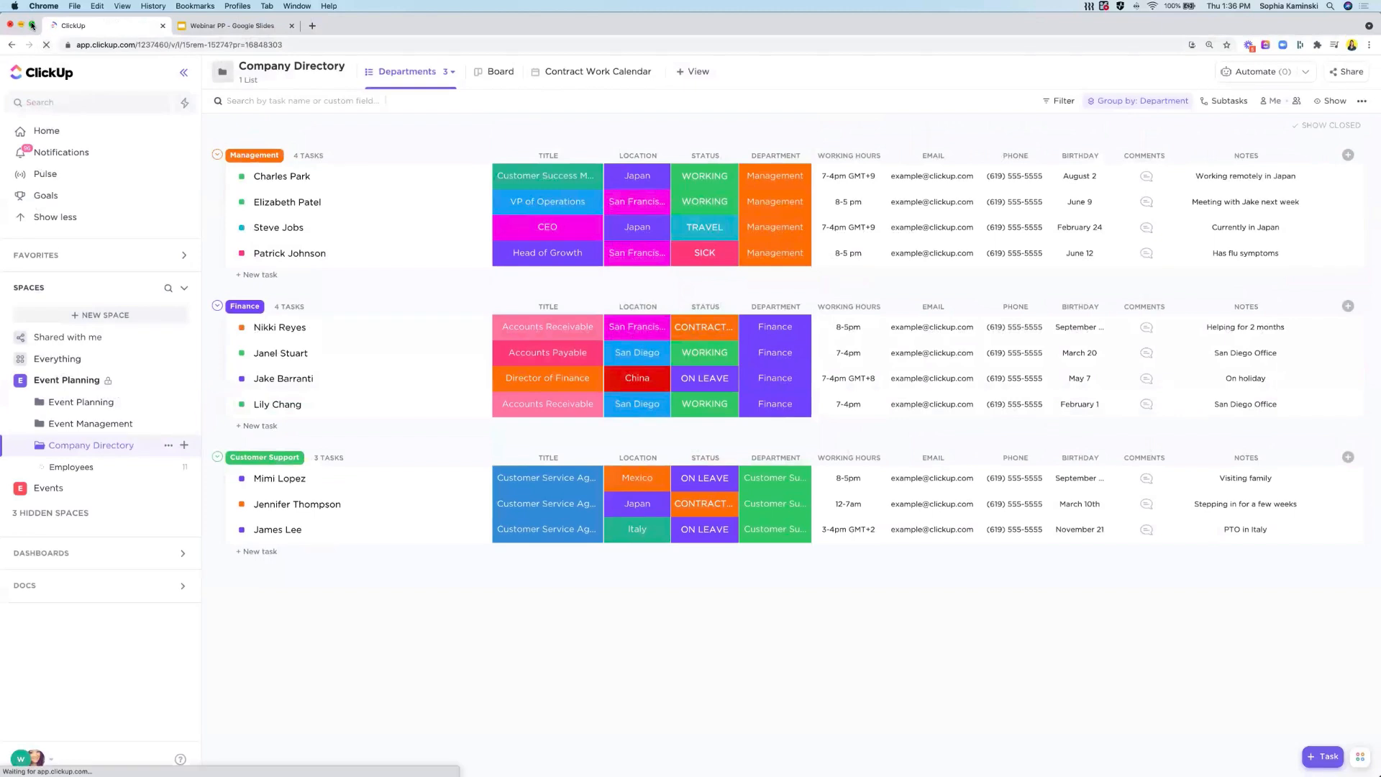
mouse_move(32, 26)
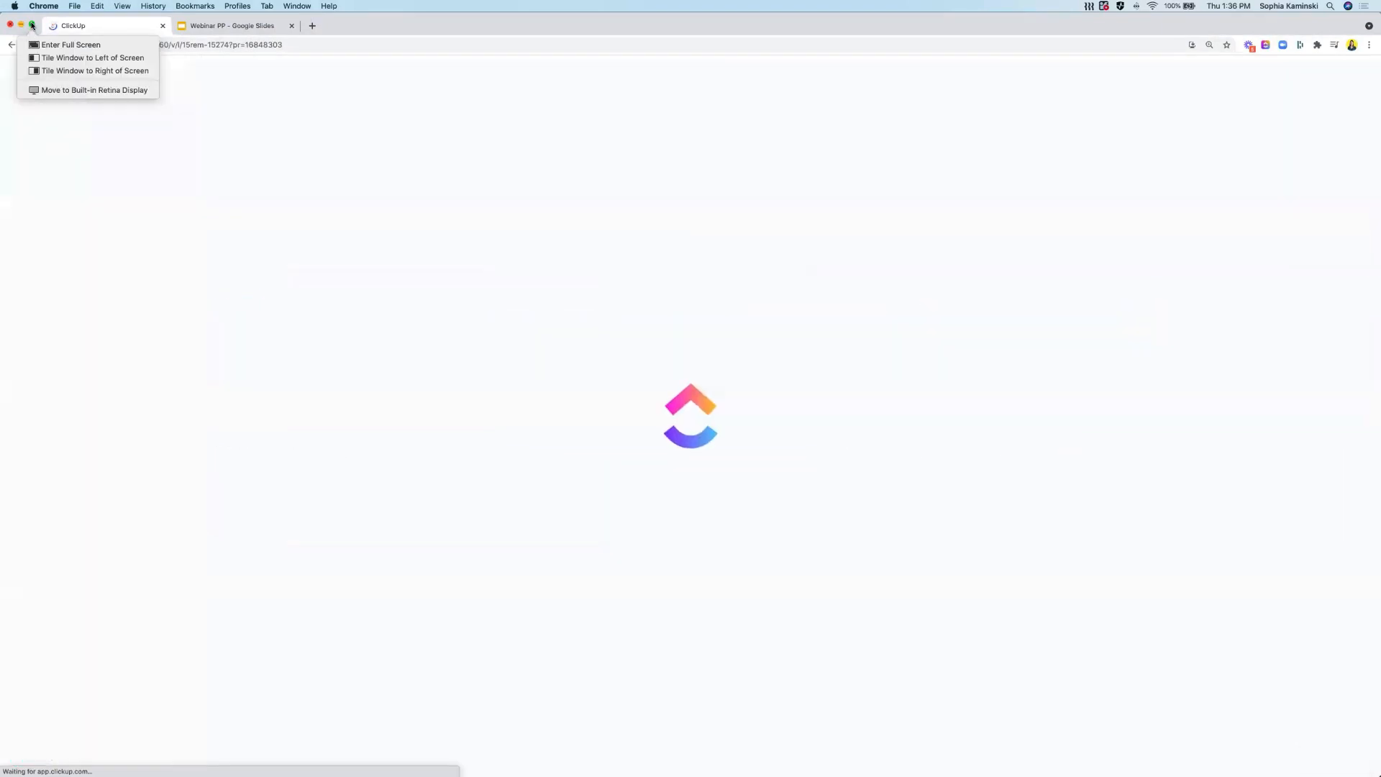
left_click(32, 26)
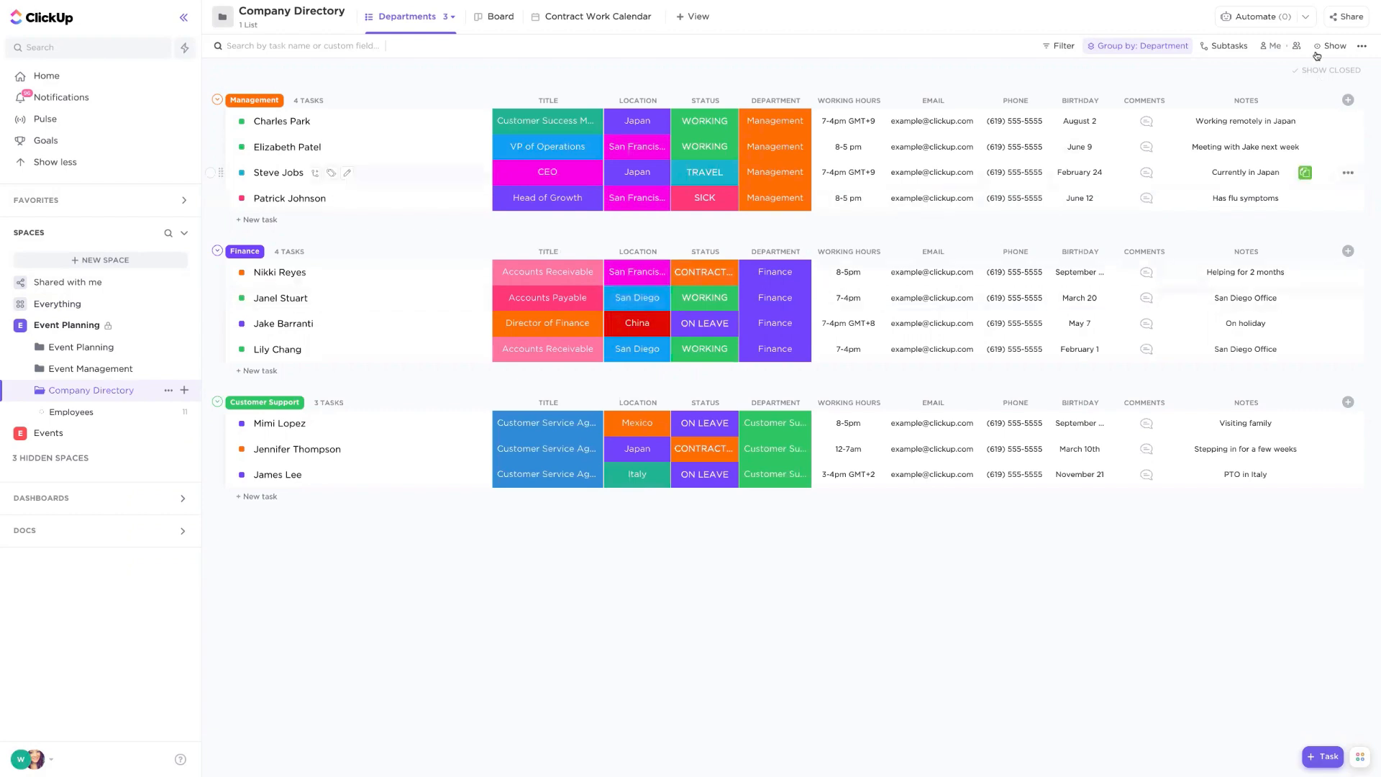
- Start a new automation for Company Directory triggered when status changes to ON LEAVE
left_click(1260, 21)
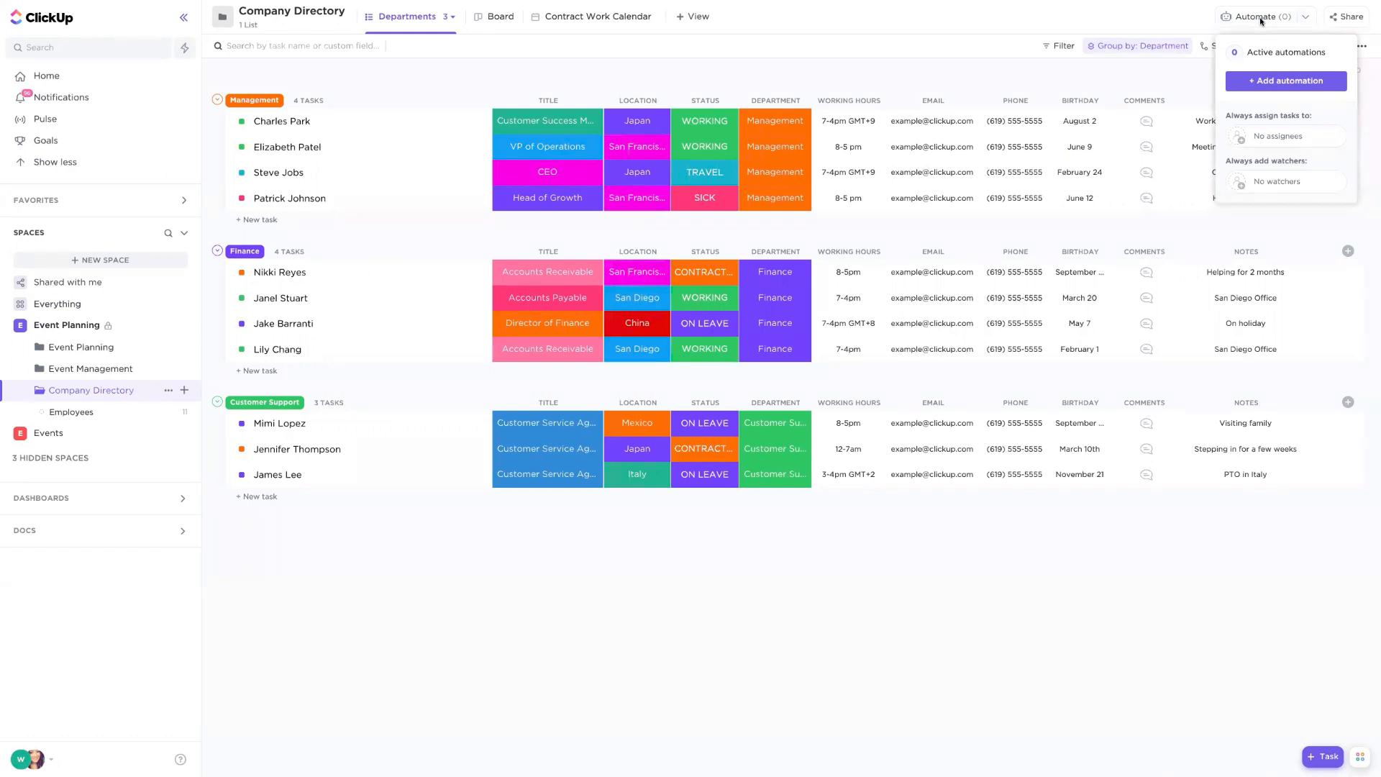
left_click(1282, 79)
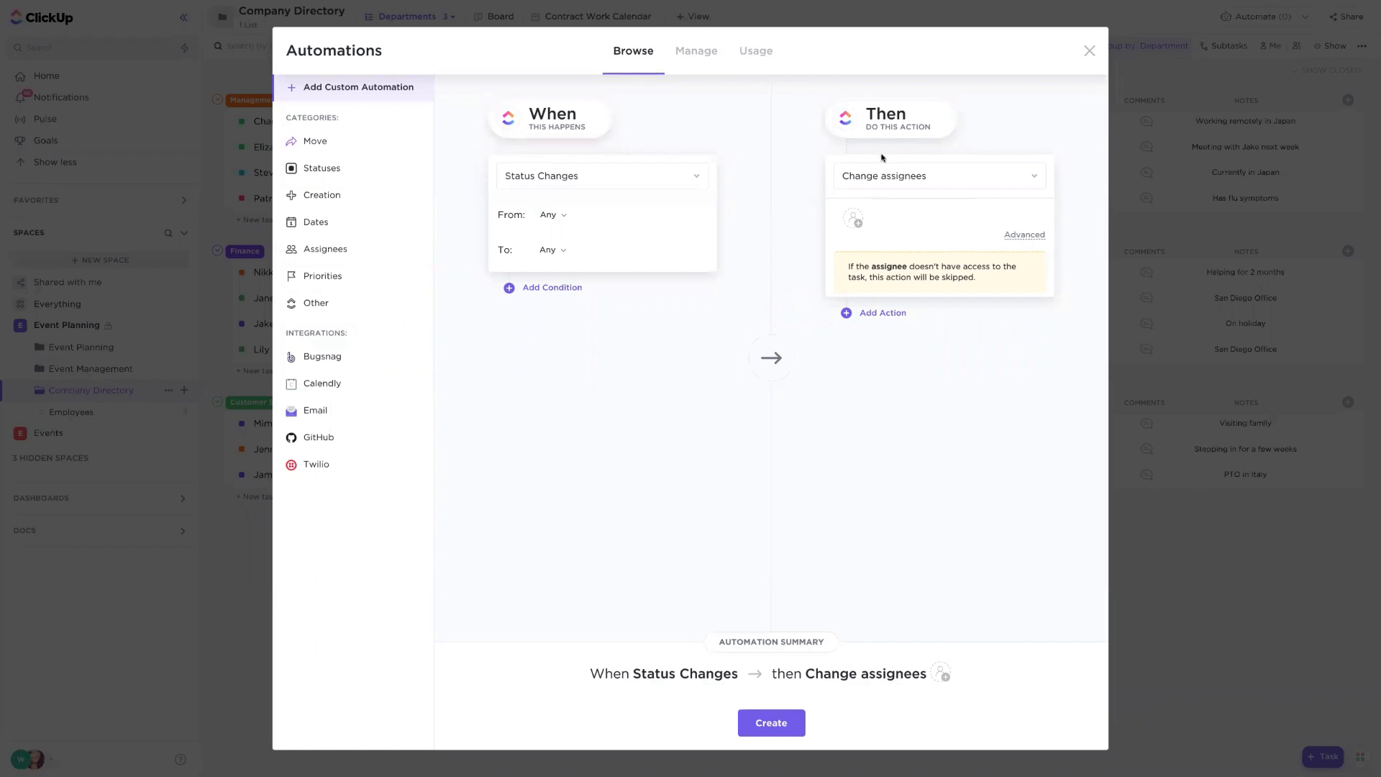
left_click(549, 250)
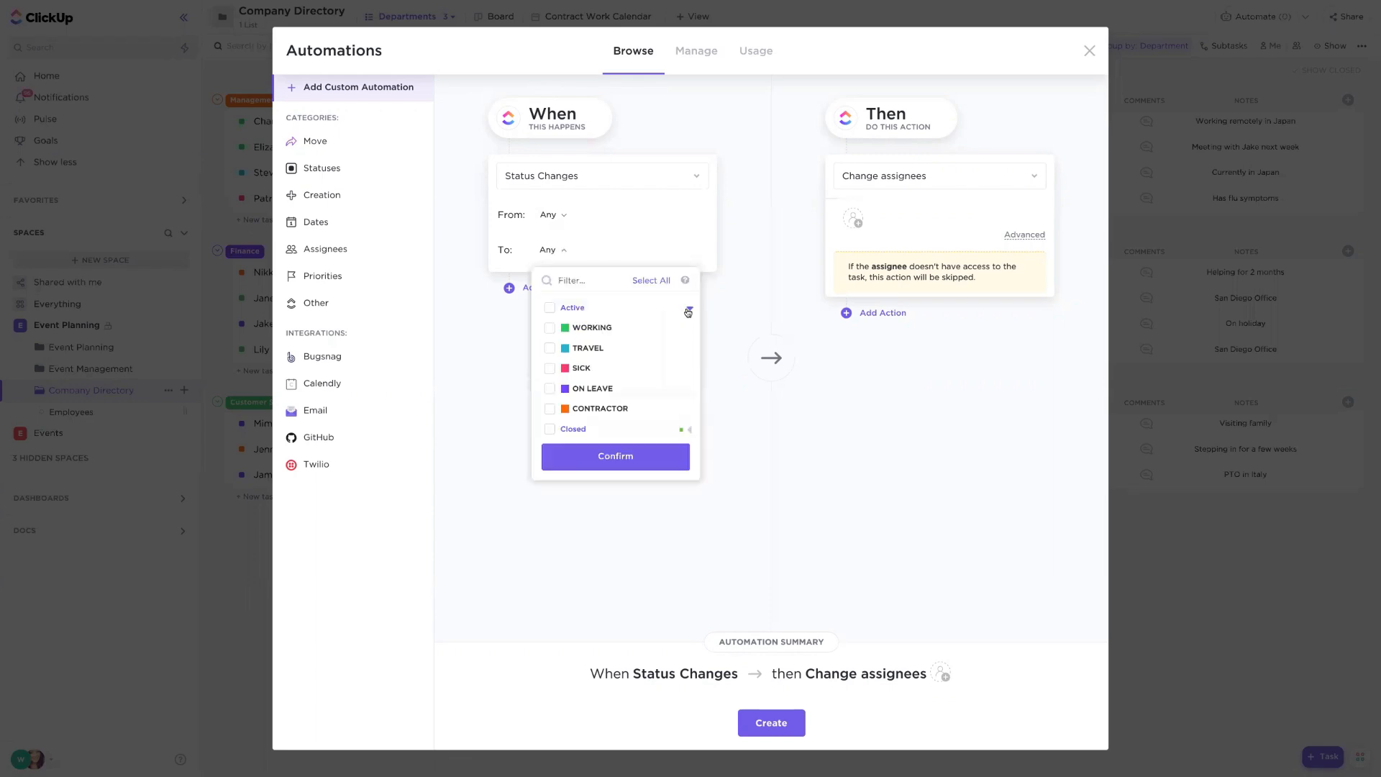
left_click(549, 388)
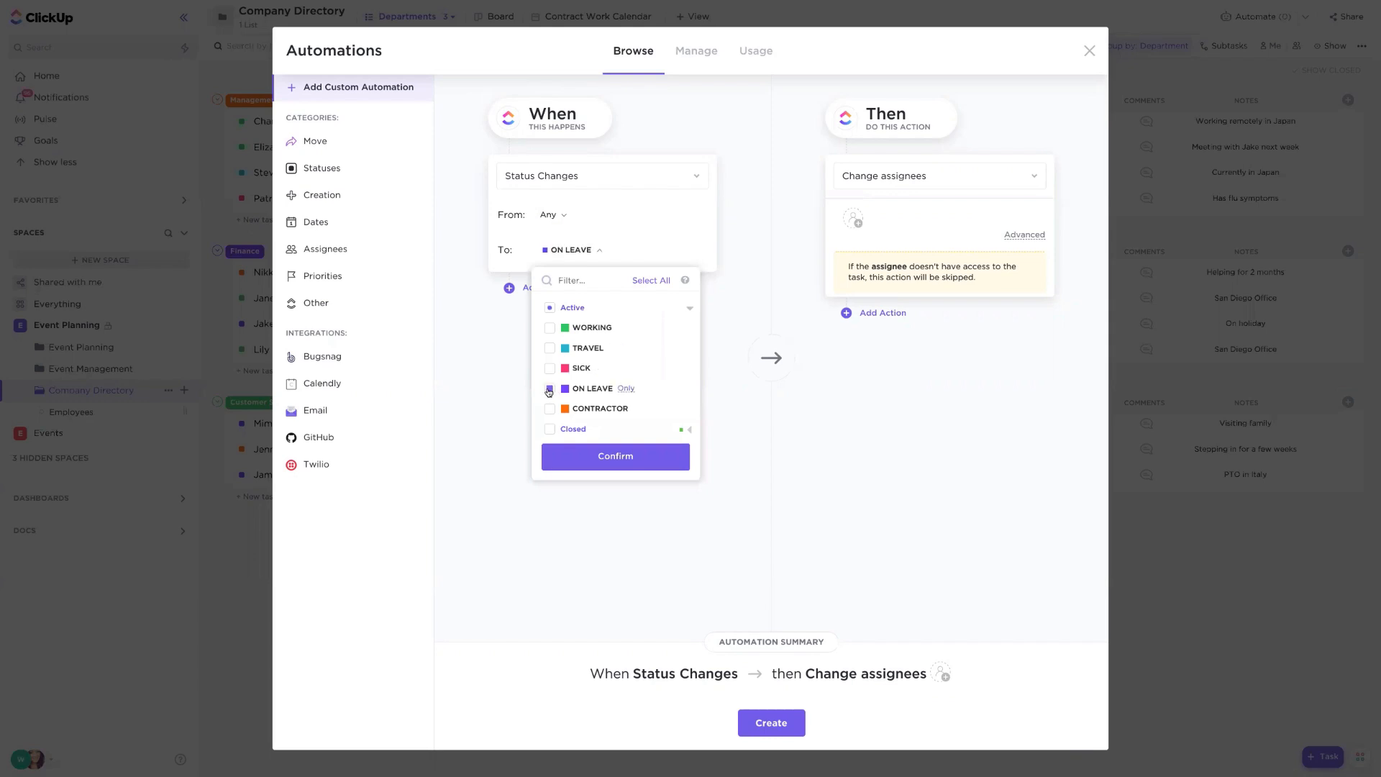
left_click(748, 272)
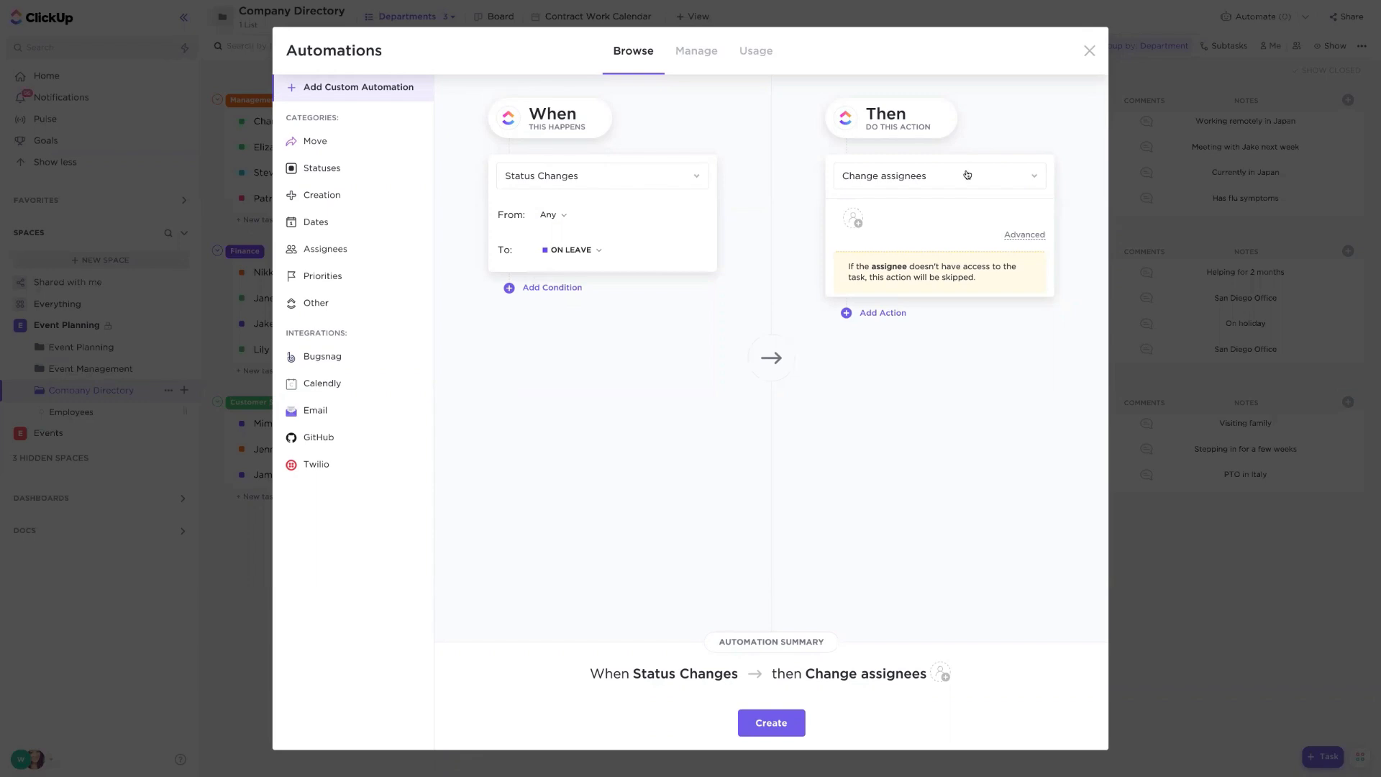
- Set the automation's action to reassign the task to a teammate
left_click(1024, 234)
left_click(966, 276)
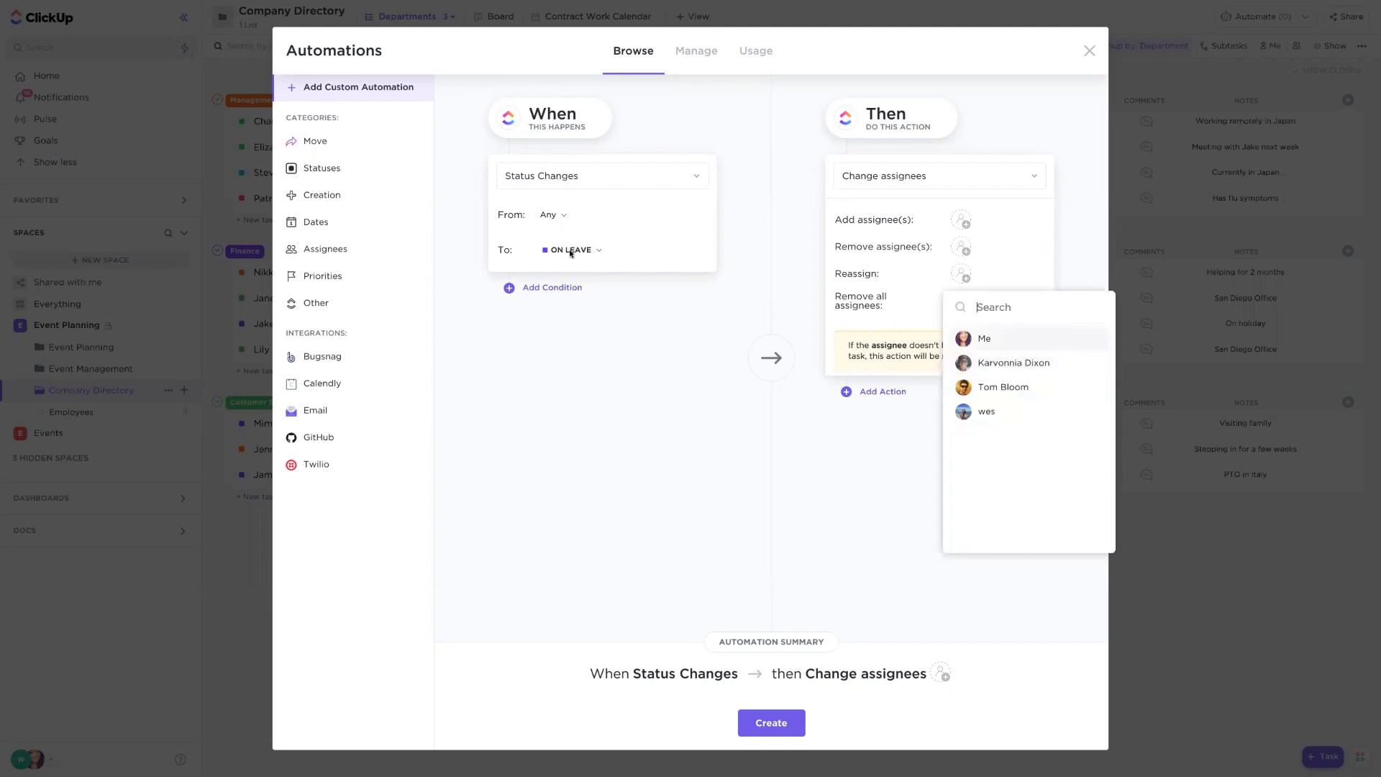
left_click(999, 357)
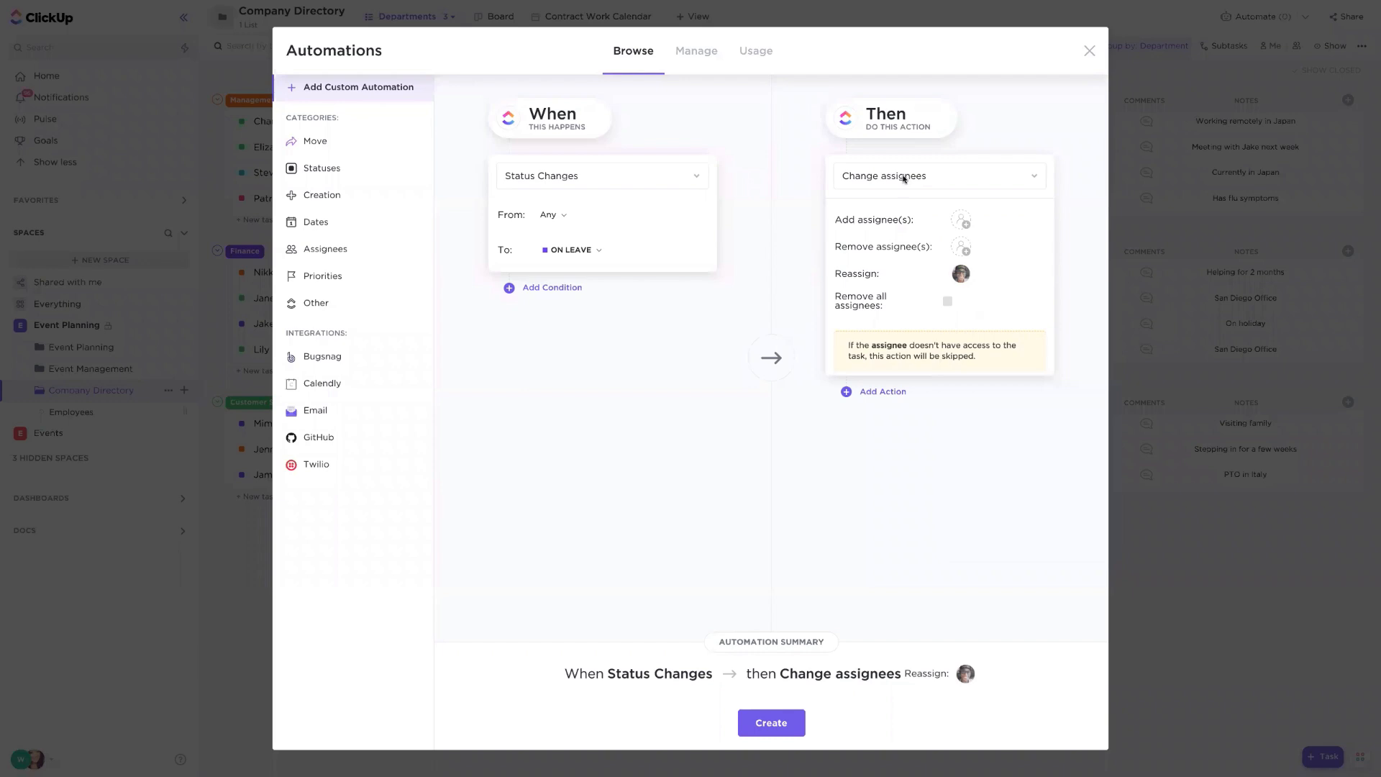
- Change the action to Add a comment mentioning a teammate: 'this person is out, an you please cover the task?'
left_click(905, 178)
type("comm")
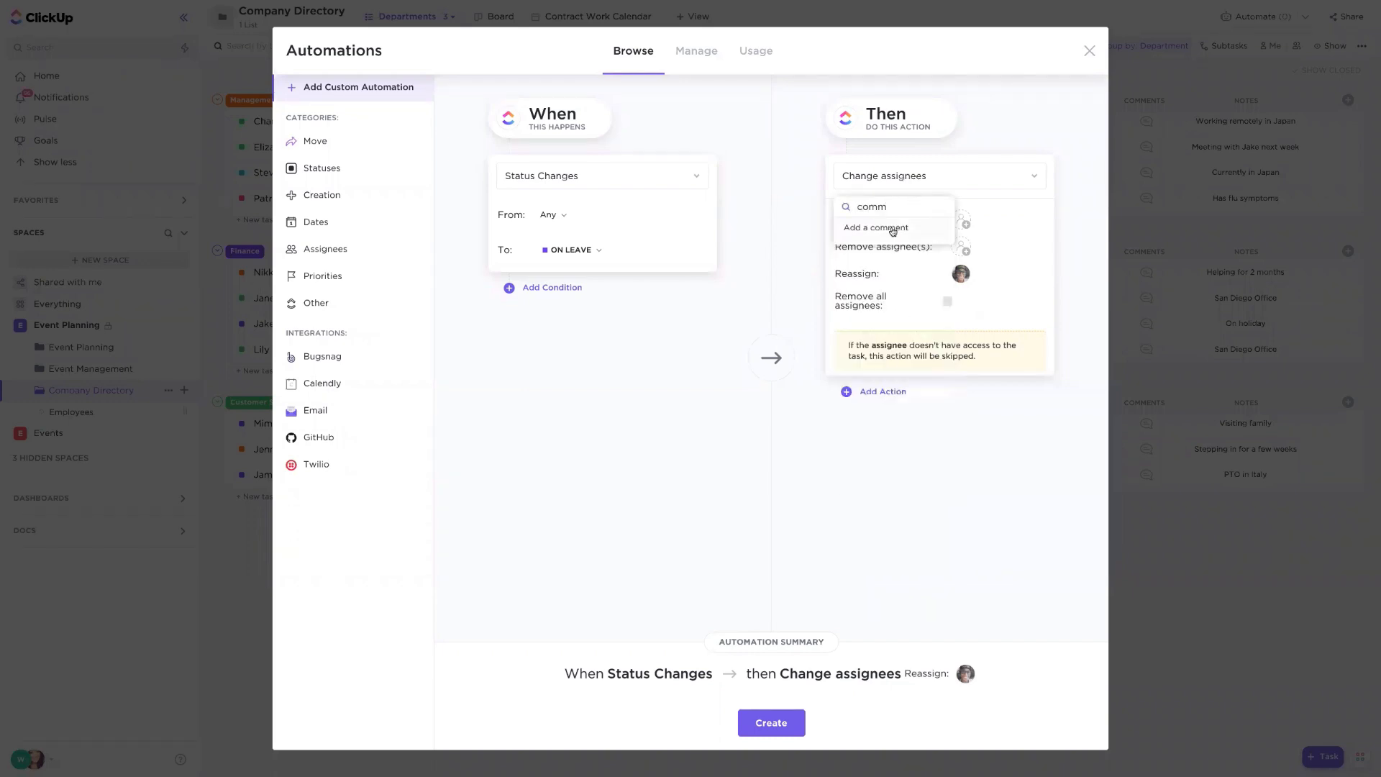
left_click(888, 232)
left_click(929, 226)
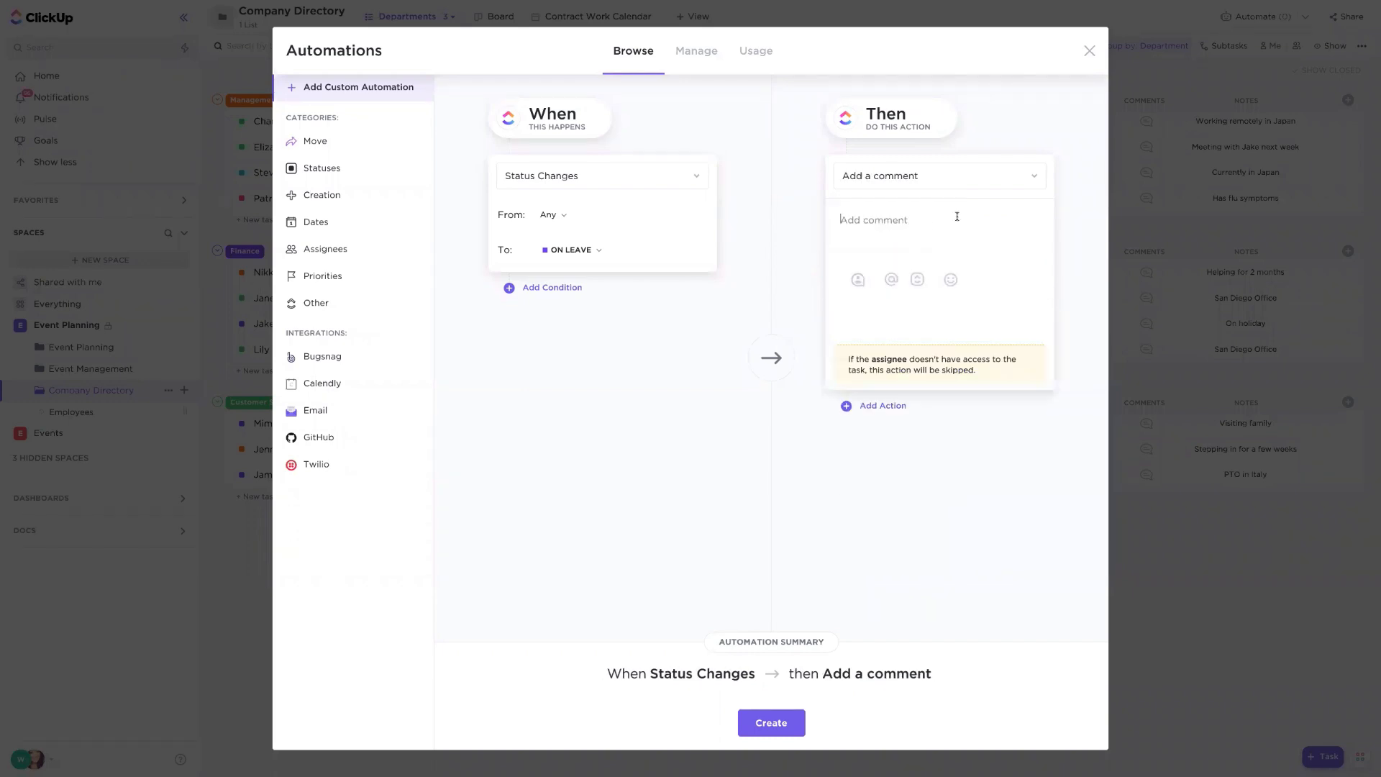
type("@")
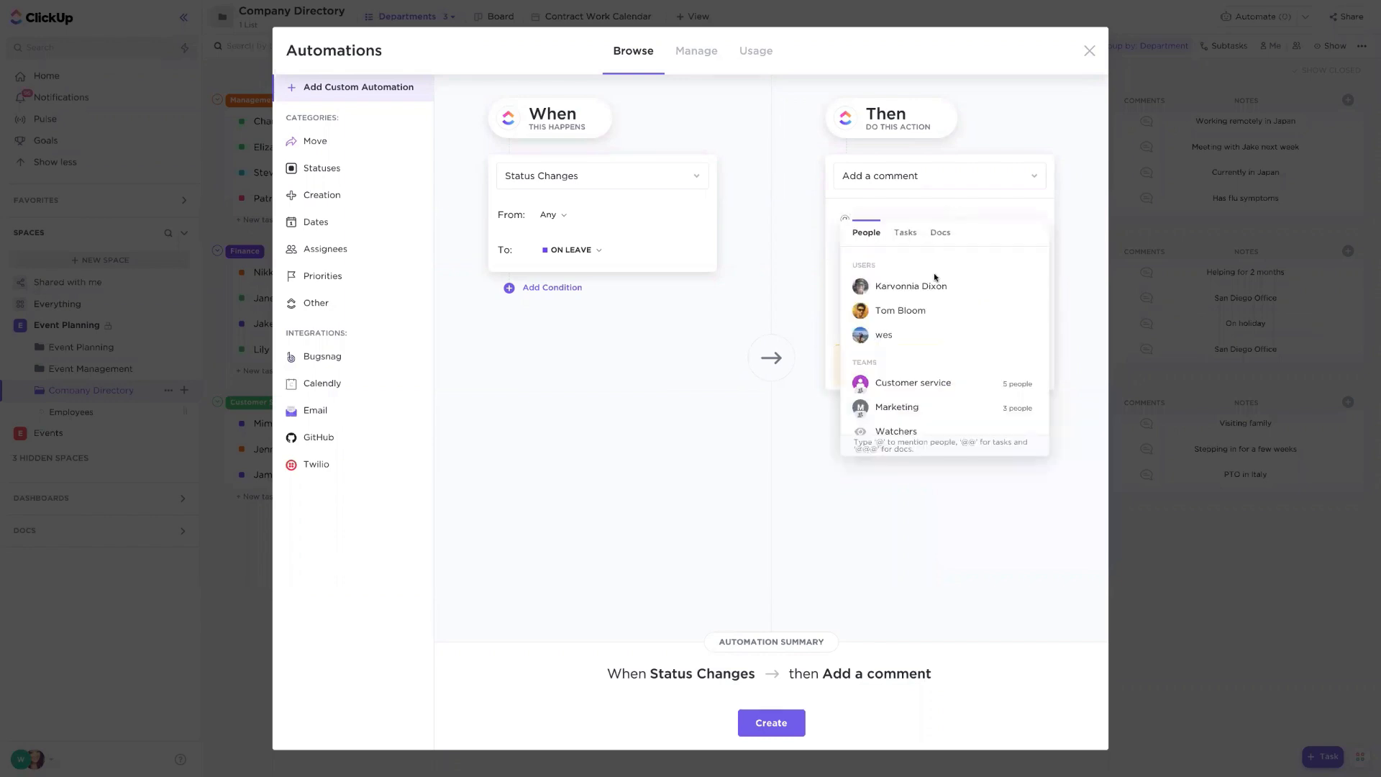
left_click(926, 283)
type("this ")
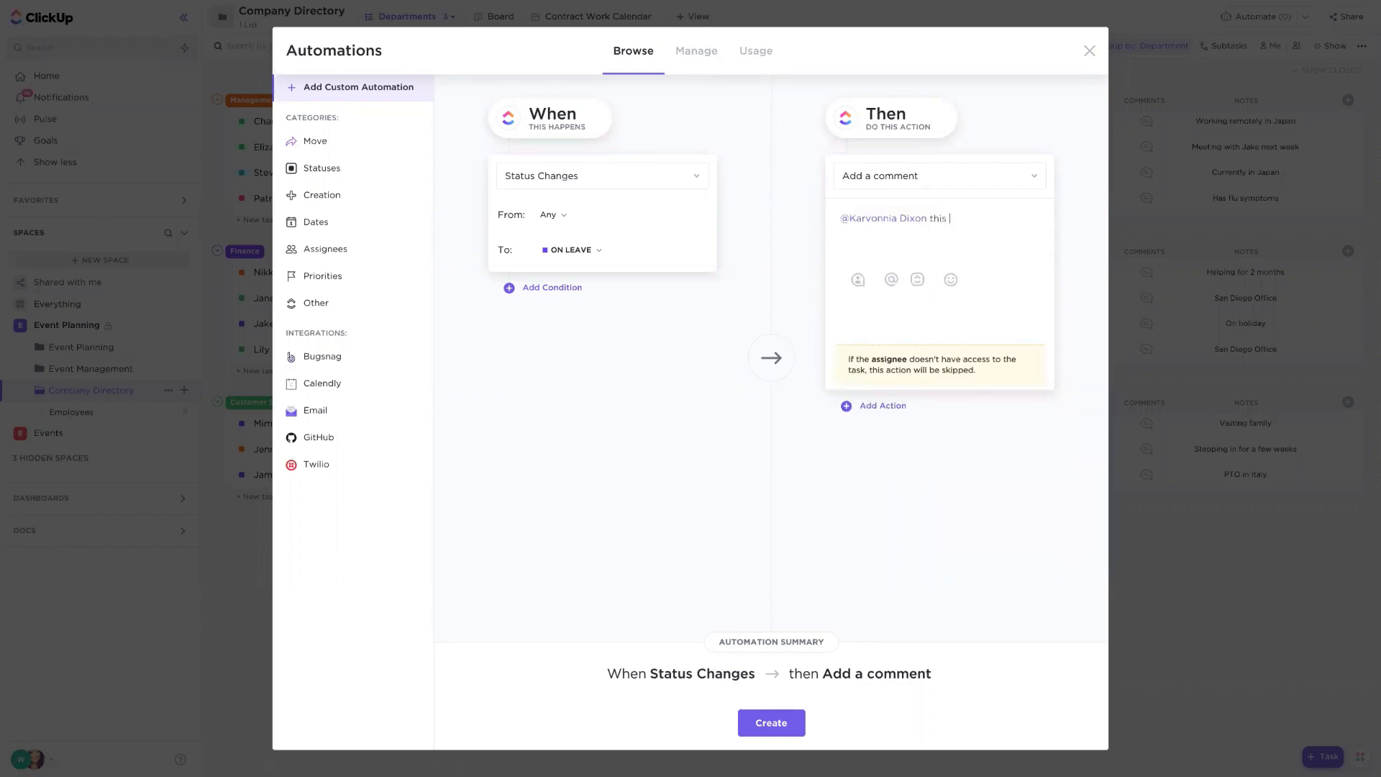
type("person is out, an you please cover the task?")
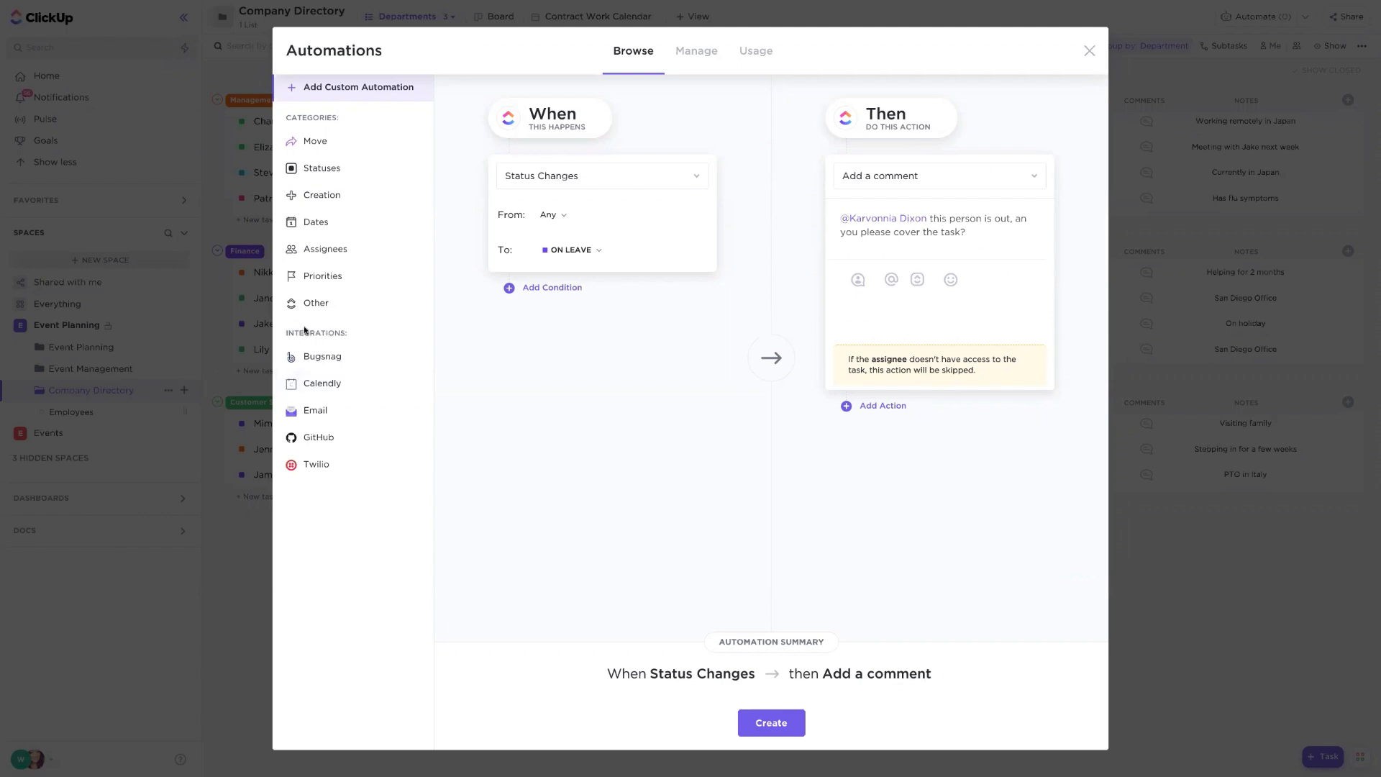
- Browse the Email integration automations and choose 'When Due date arrives then Send email'
left_click(321, 411)
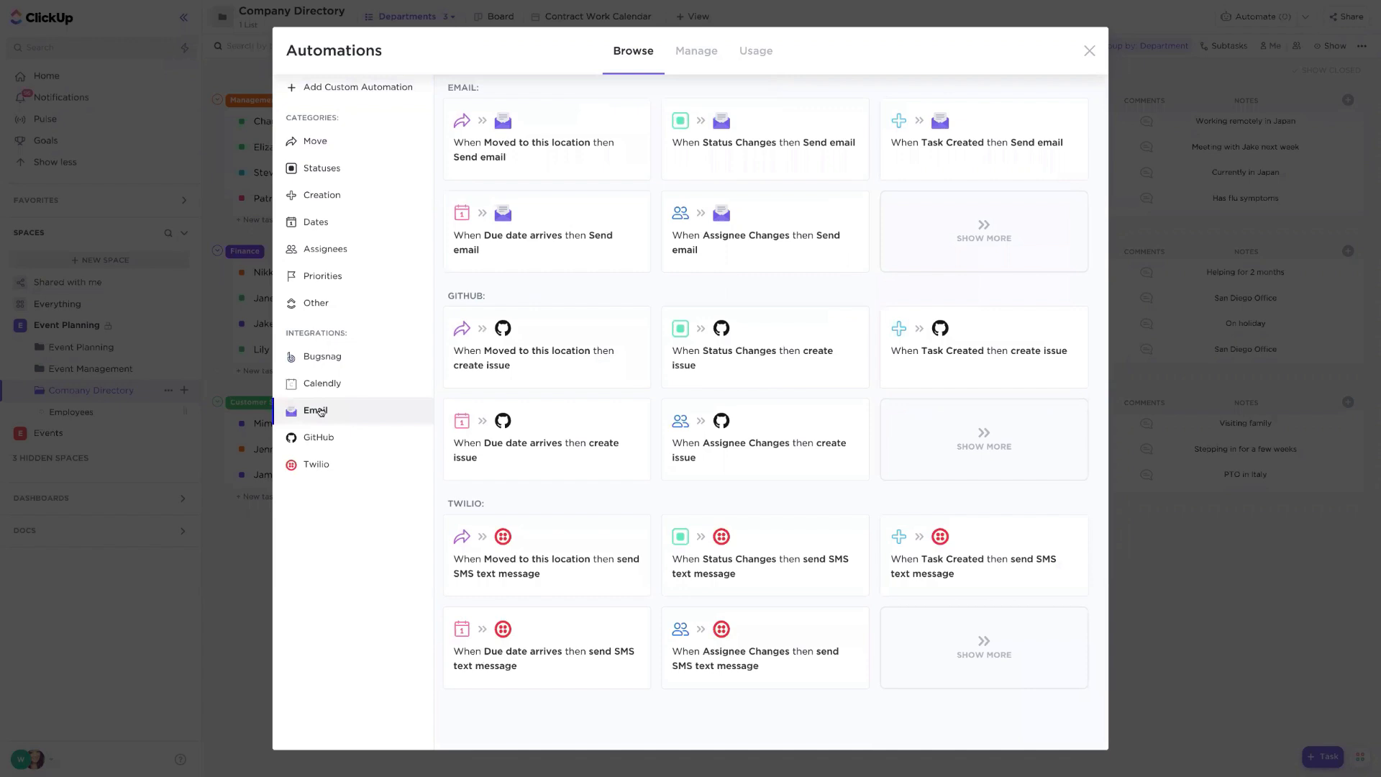
left_click(971, 260)
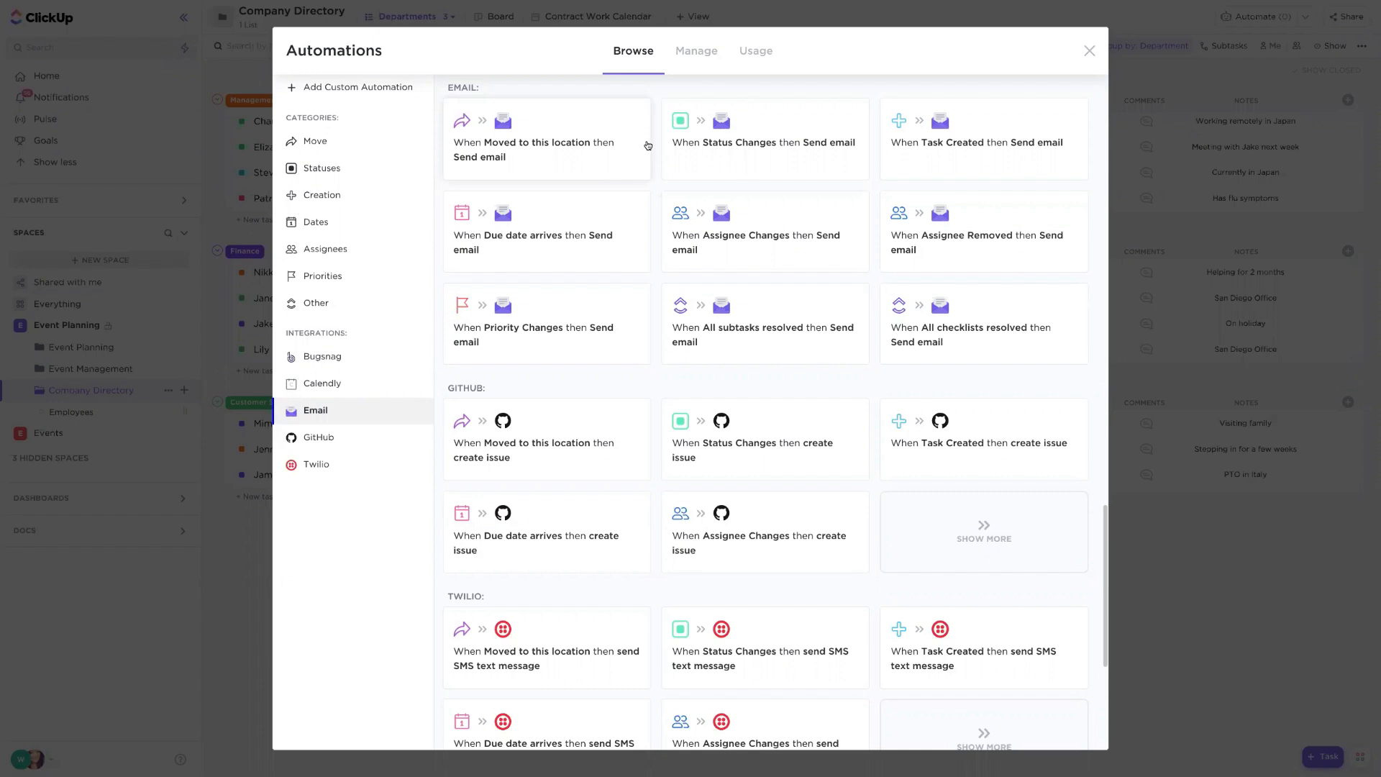
left_click(575, 243)
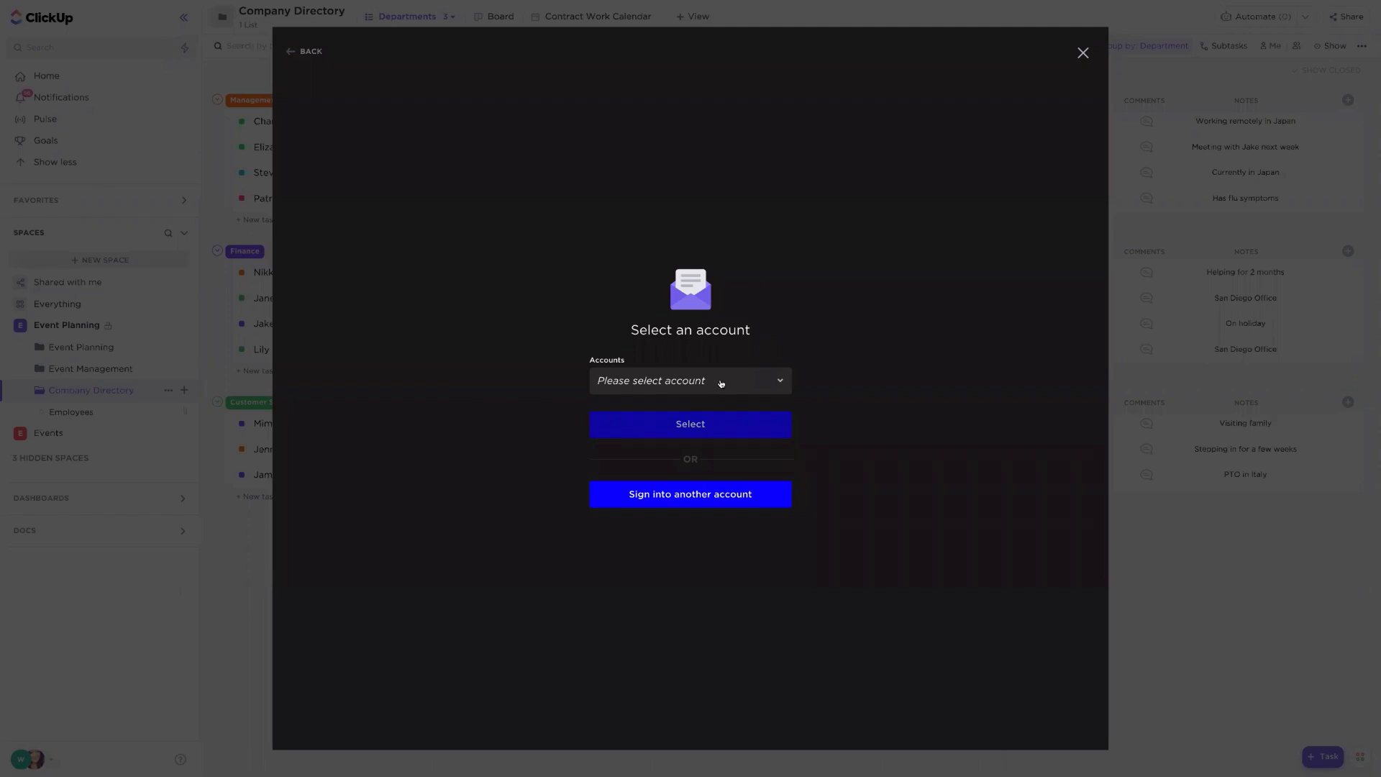
- Select the linked Gmail account for the email automation
left_click(721, 381)
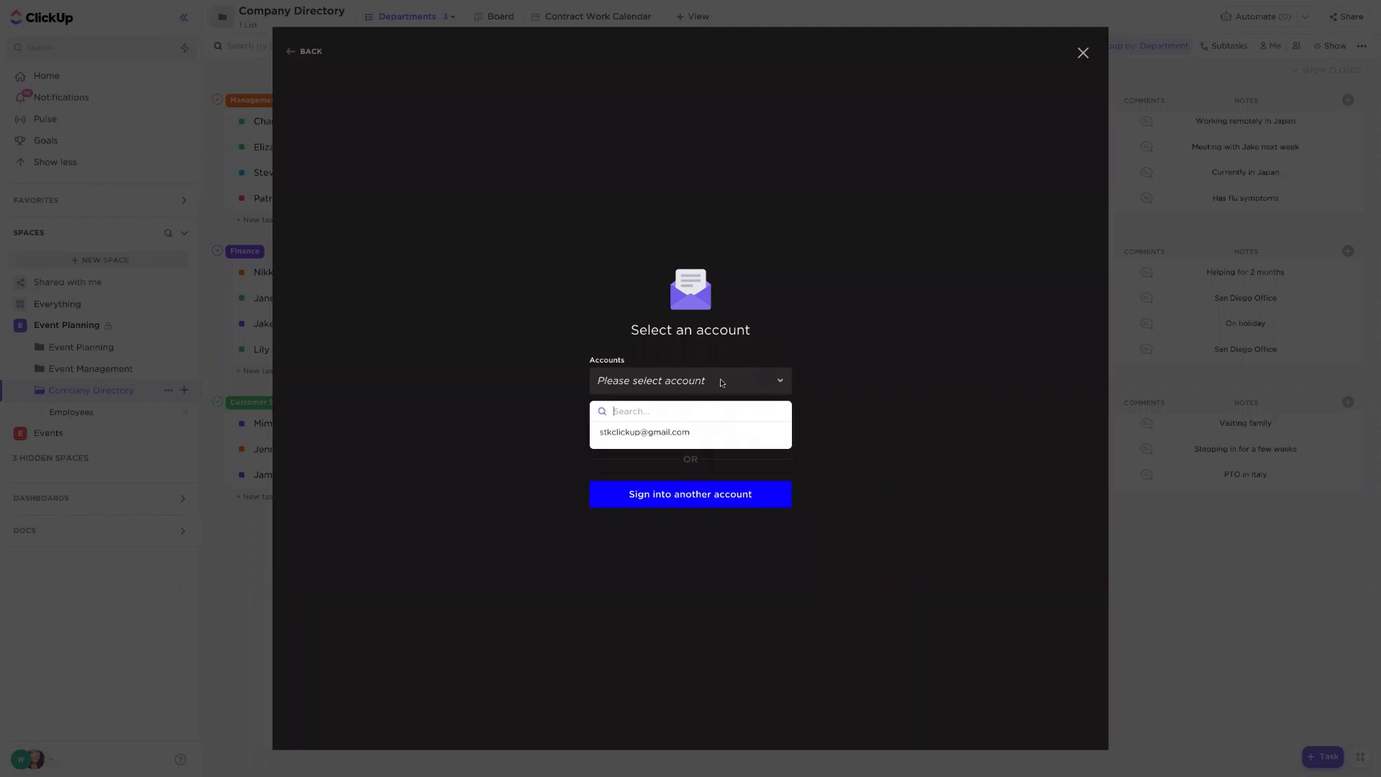
left_click(664, 433)
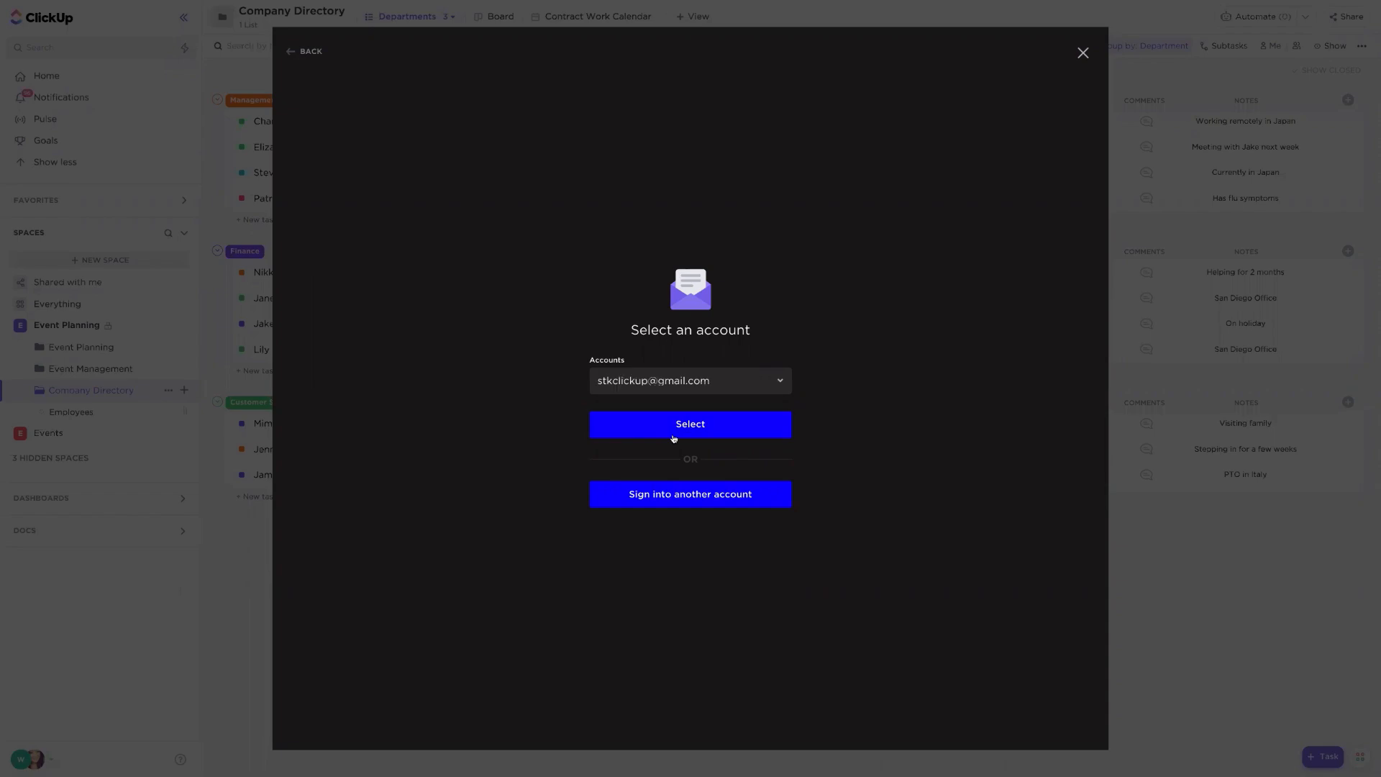
left_click(735, 431)
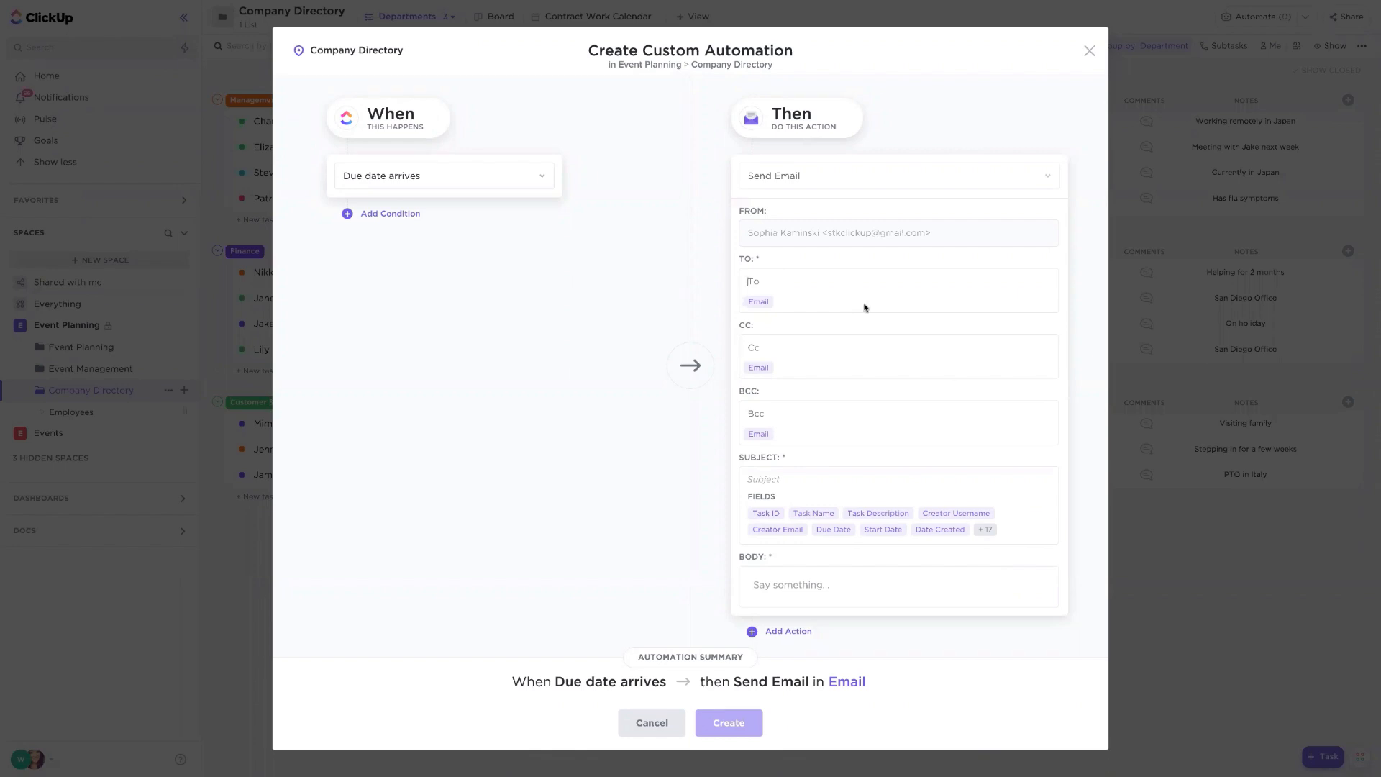
- Insert the 'New event registration' email template into the automation's message, then close the automation dialog without creating it
left_click(848, 584)
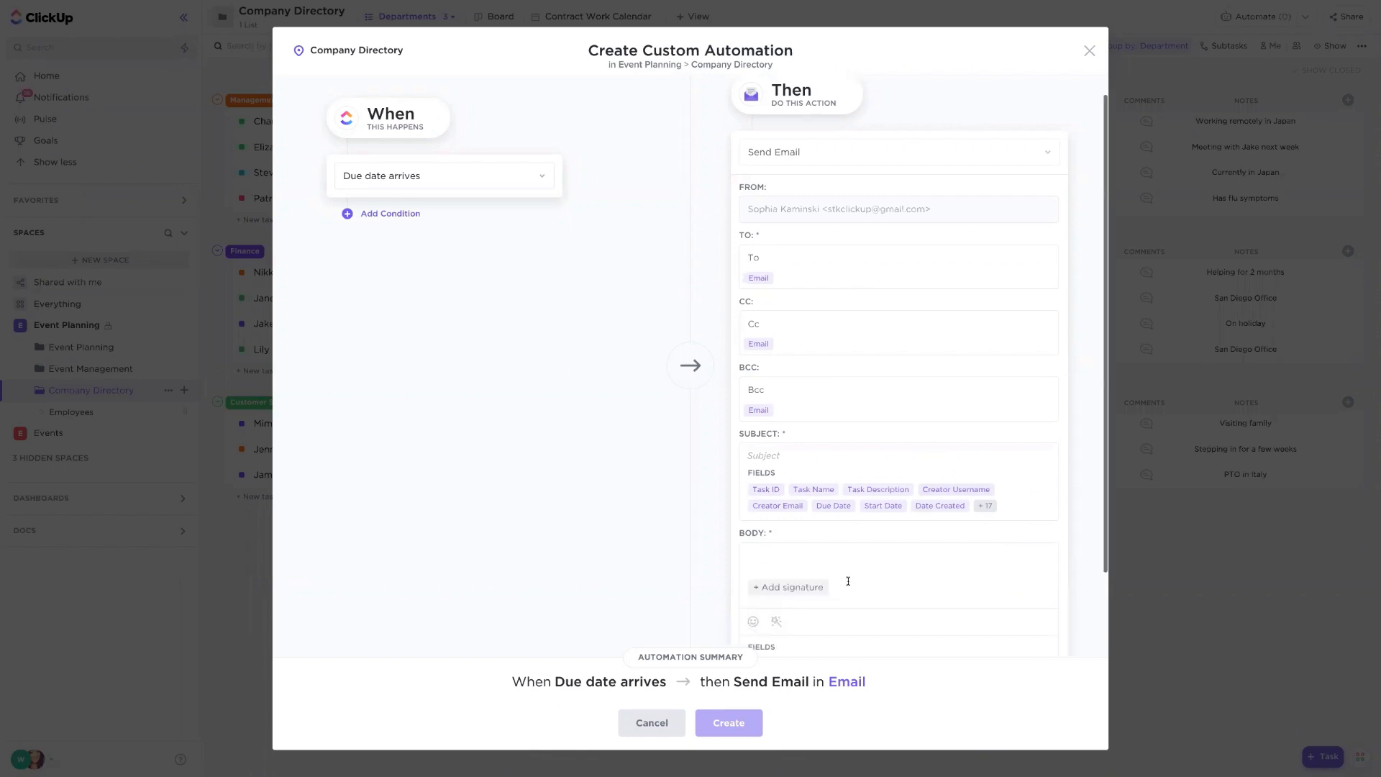
scroll(848, 581, "down", 1)
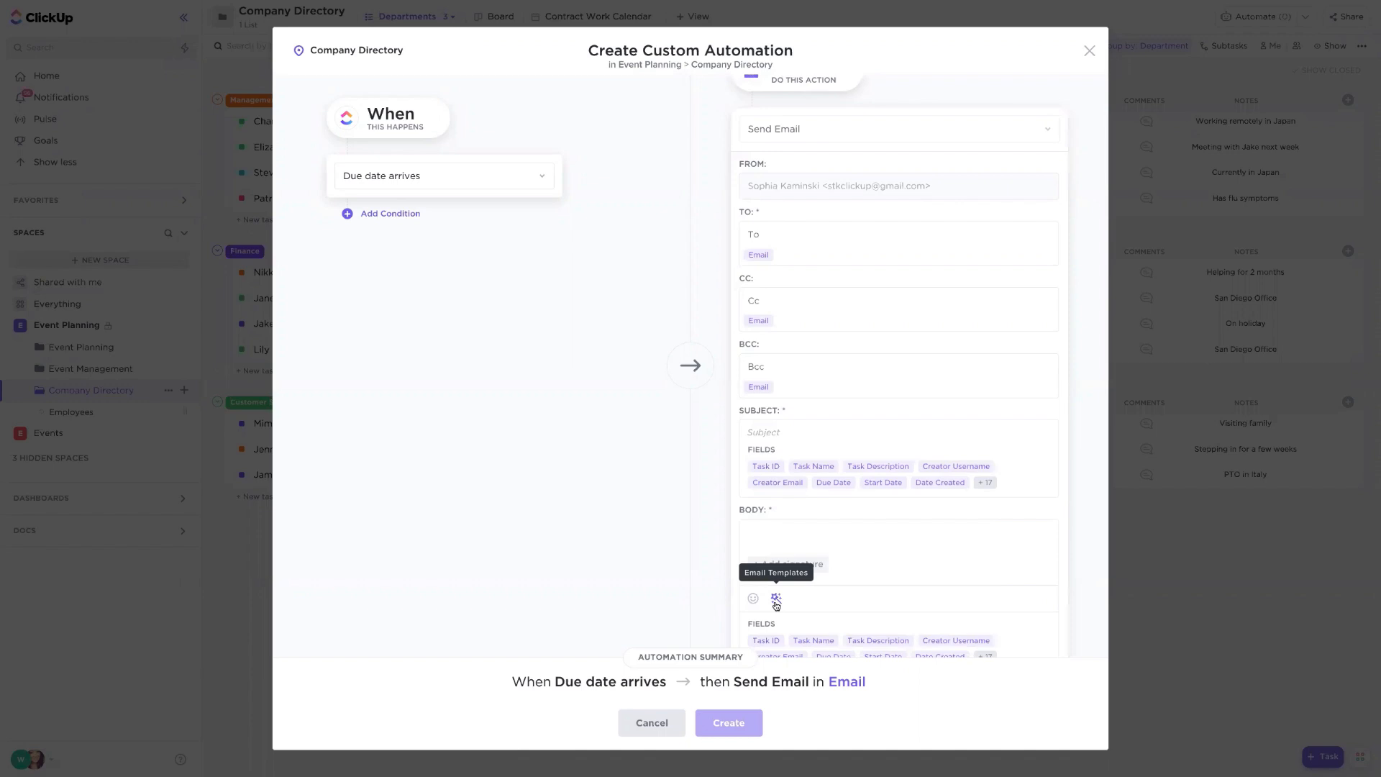
left_click(775, 599)
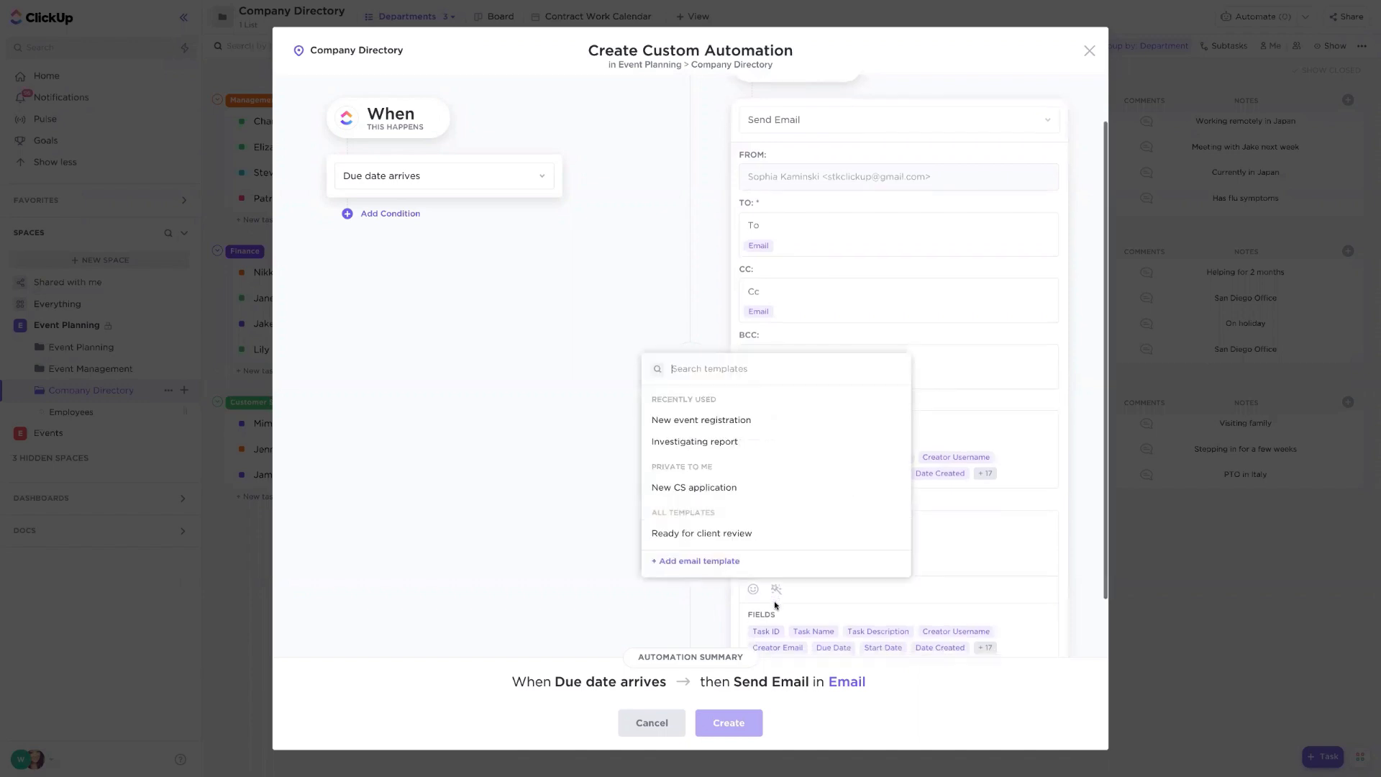
left_click(716, 422)
scroll(954, 590, "down", 5)
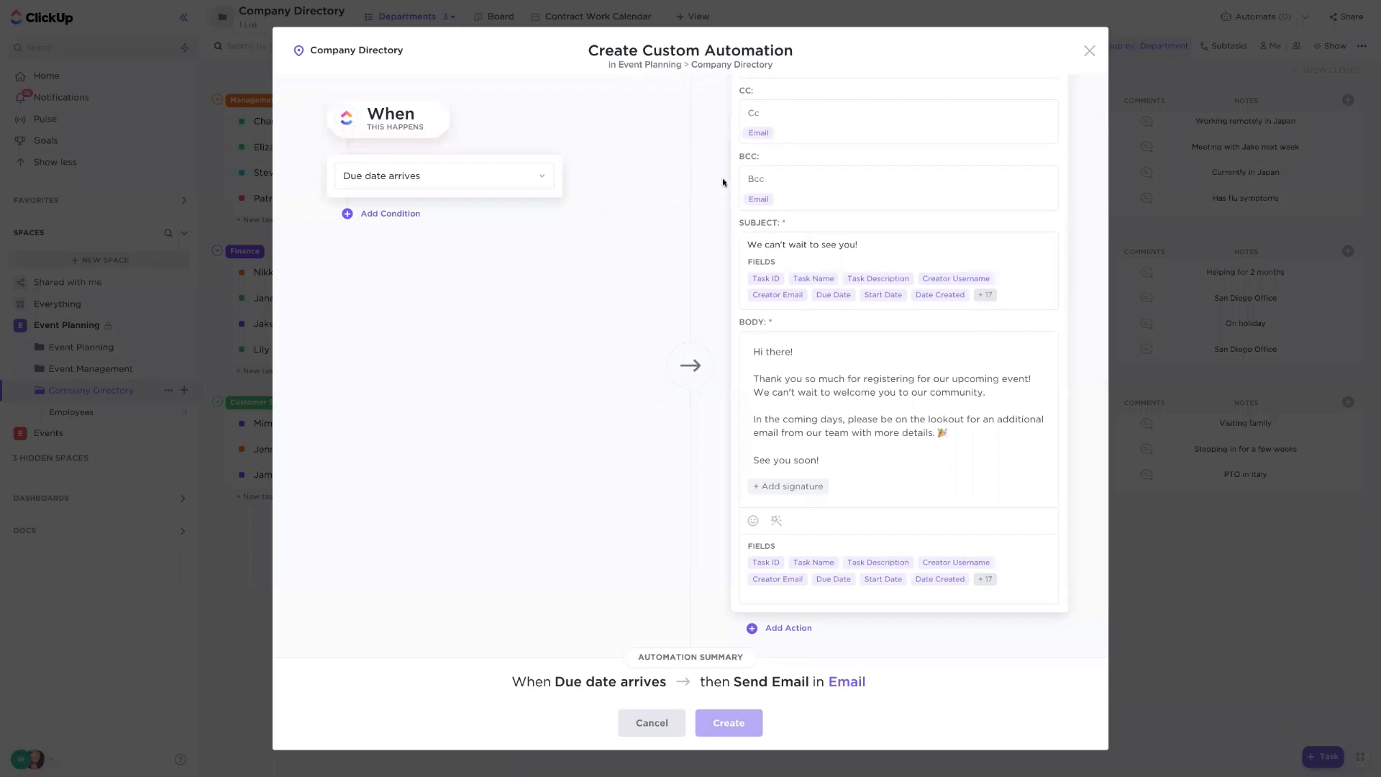
scroll(720, 181, "up", 4)
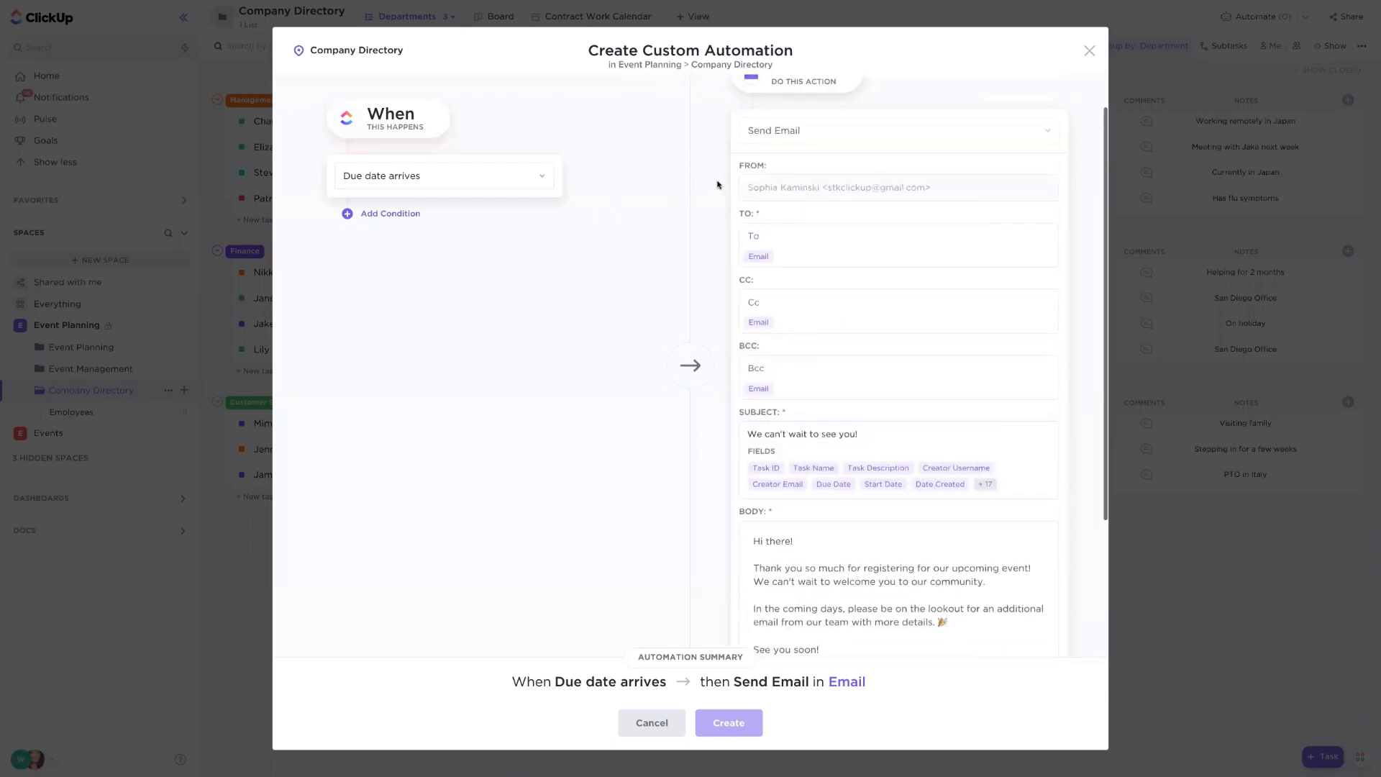
left_click(1089, 50)
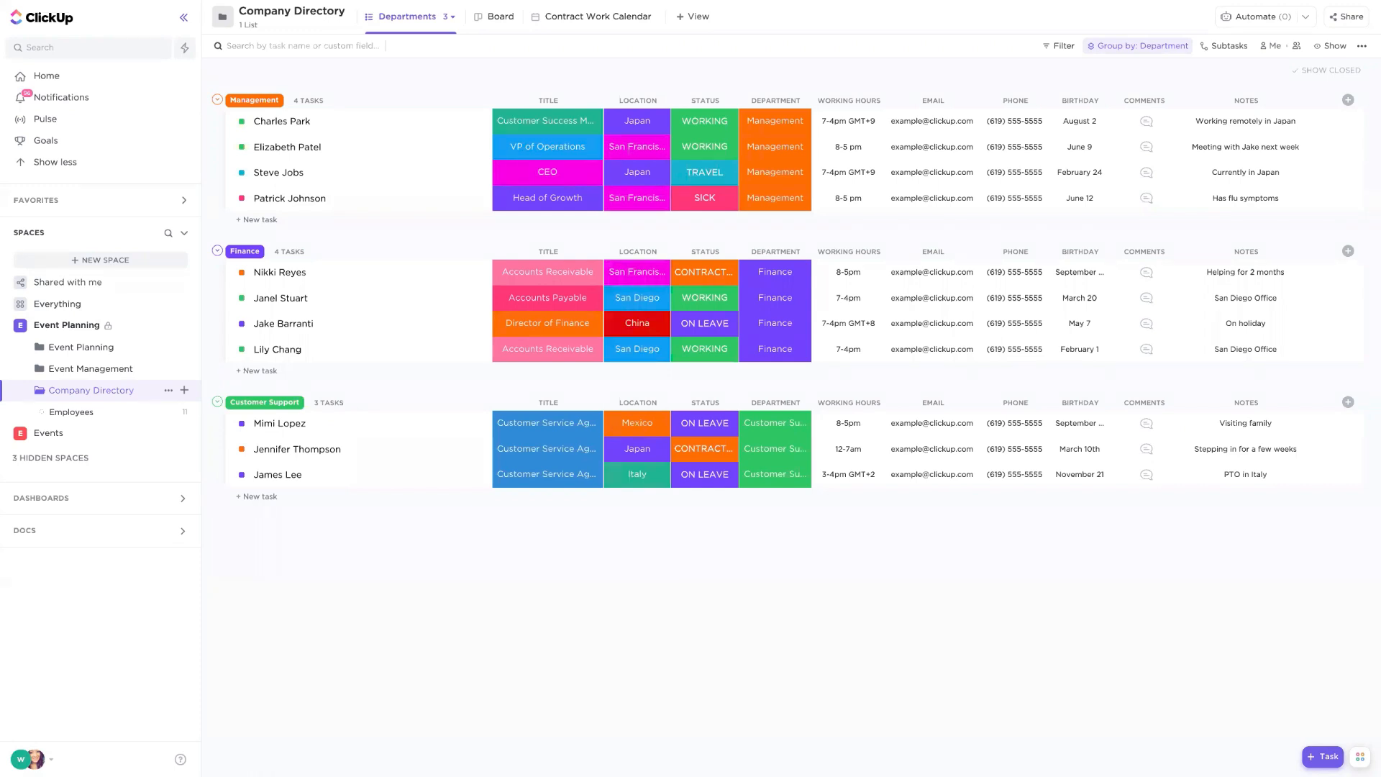
- Open the Event Management shared dashboard
left_click(49, 240)
left_click(62, 267)
left_click(63, 374)
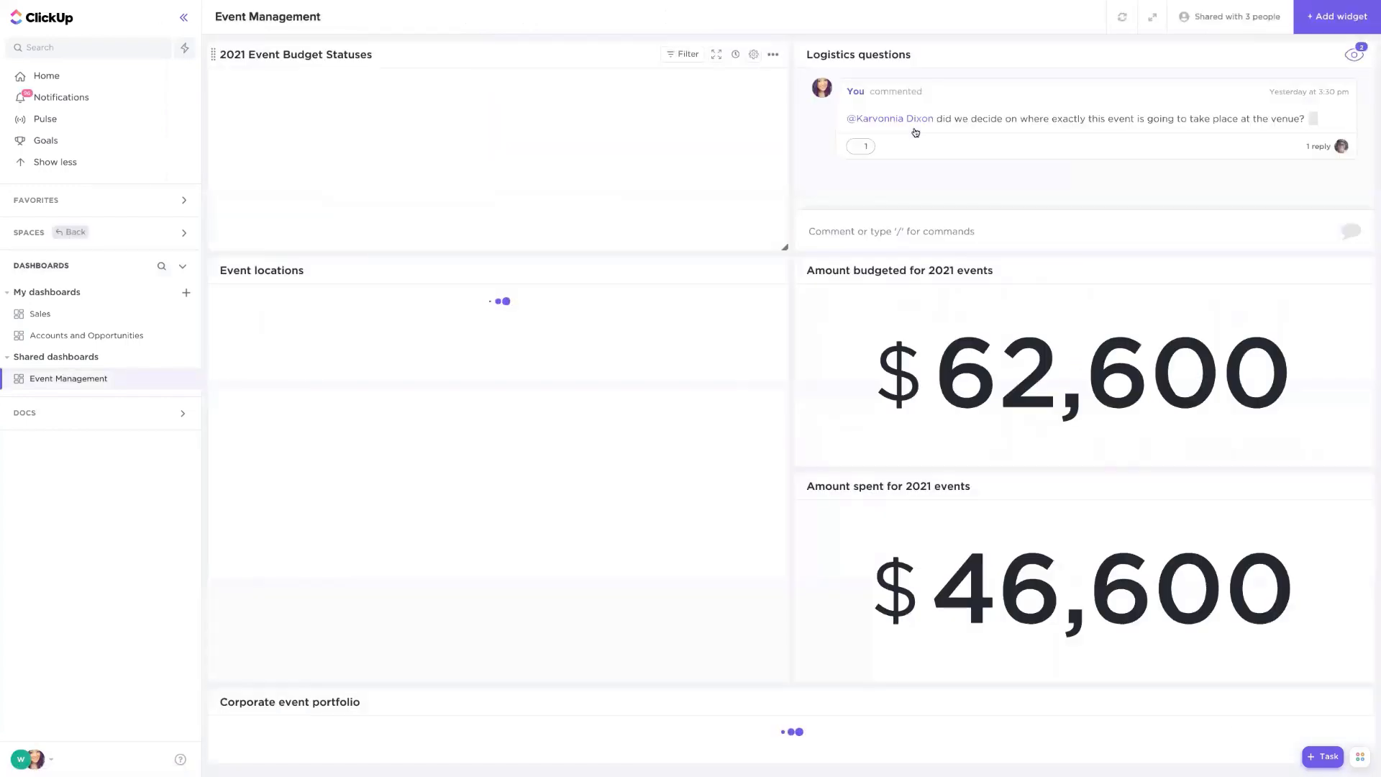
scroll(667, 277, "down", 1)
mouse_move(746, 286)
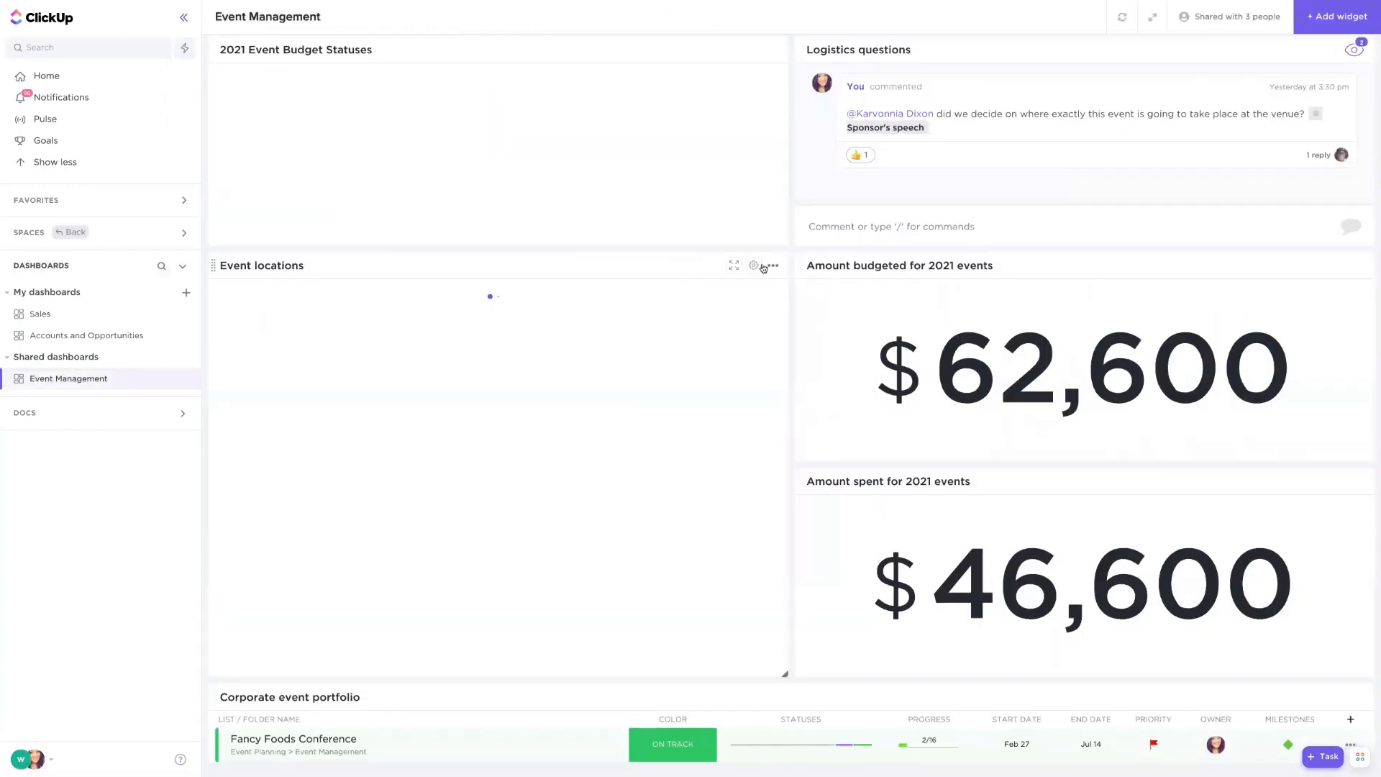
- Examine the settings of the Event locations embed widget and the 2021 Event Budget Statuses pie chart widget
left_click(754, 268)
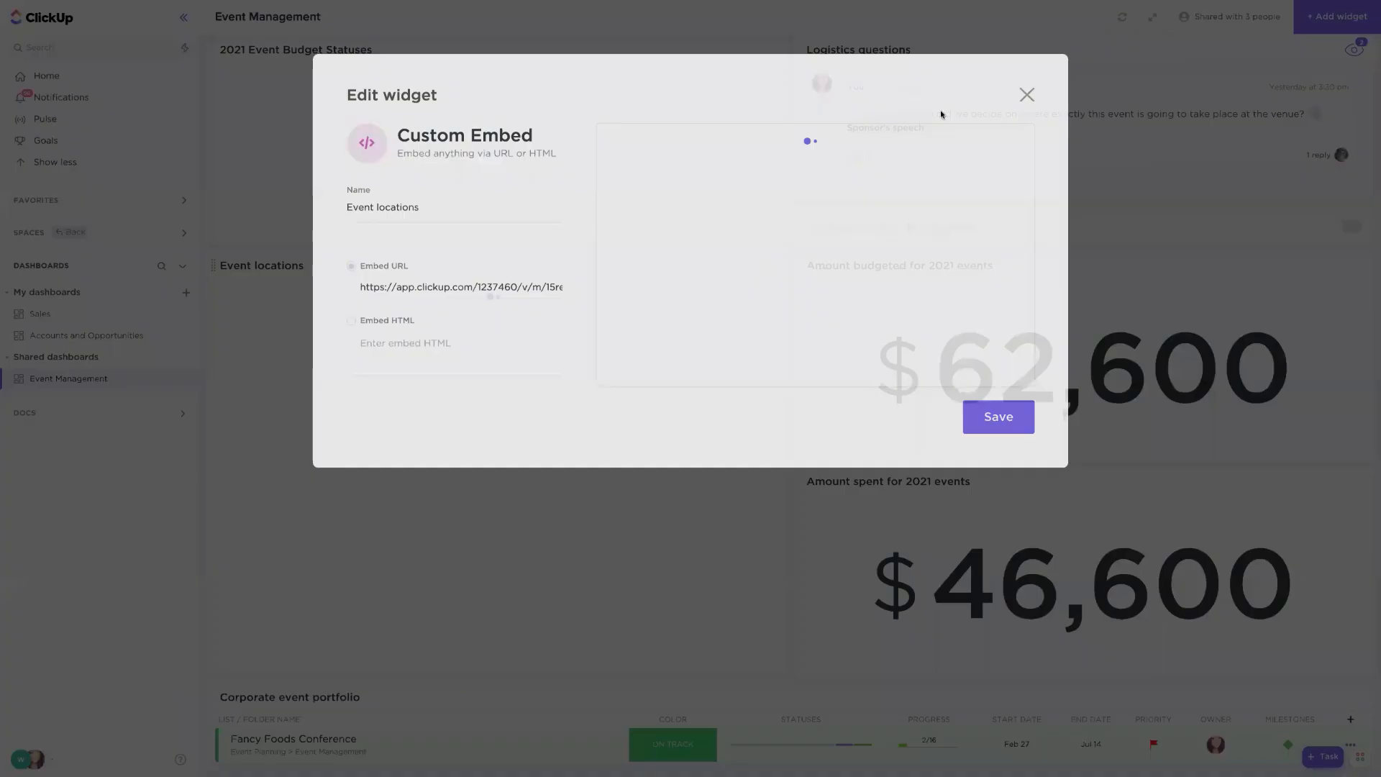
left_click(1025, 68)
mouse_move(751, 51)
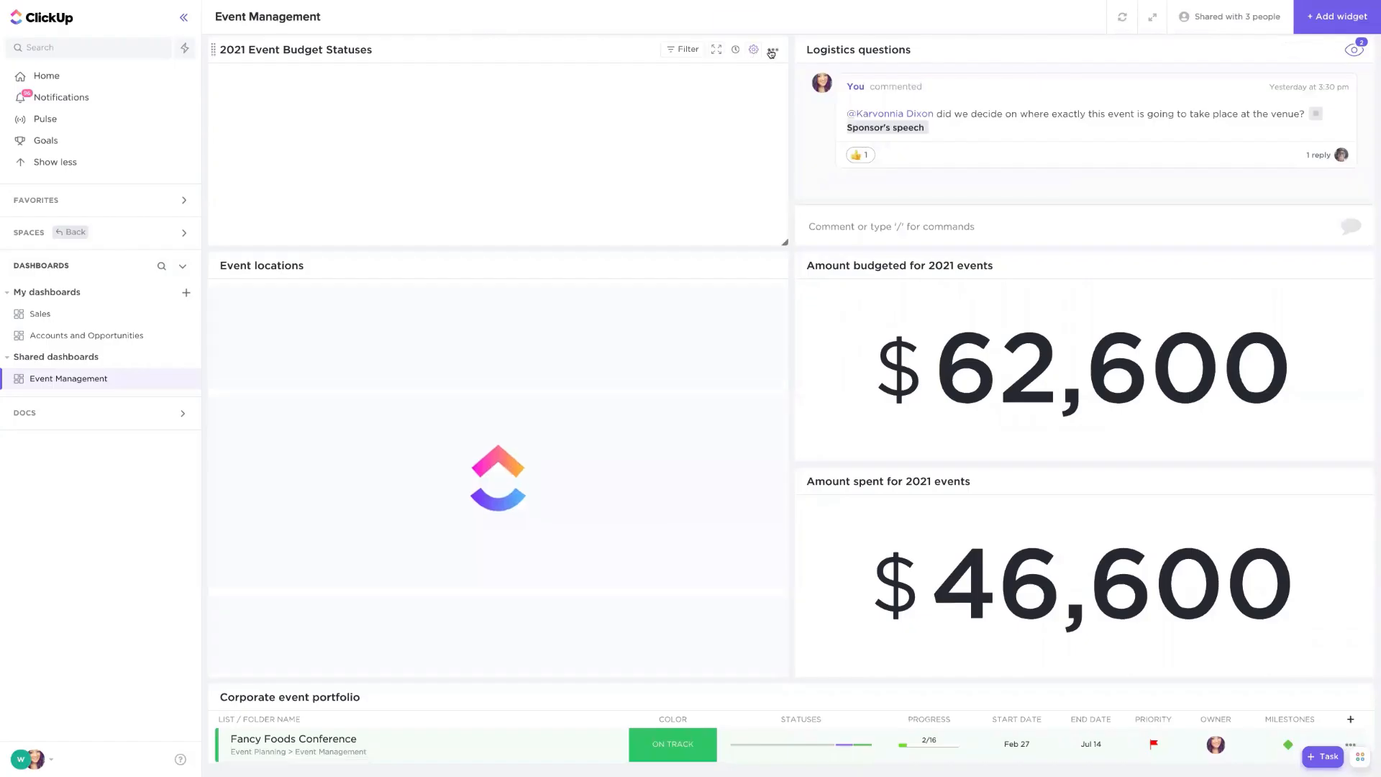
left_click(754, 50)
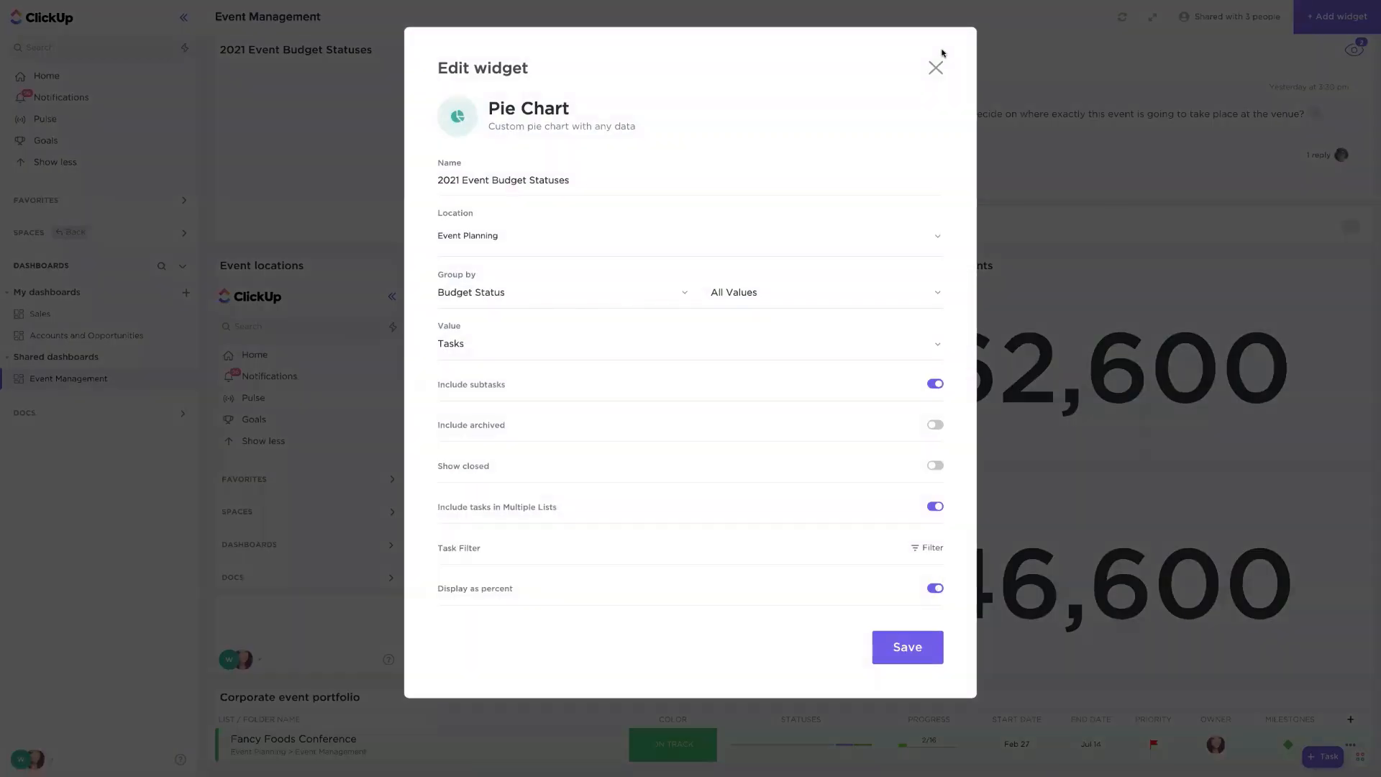
left_click(936, 67)
scroll(907, 157, "up", 1)
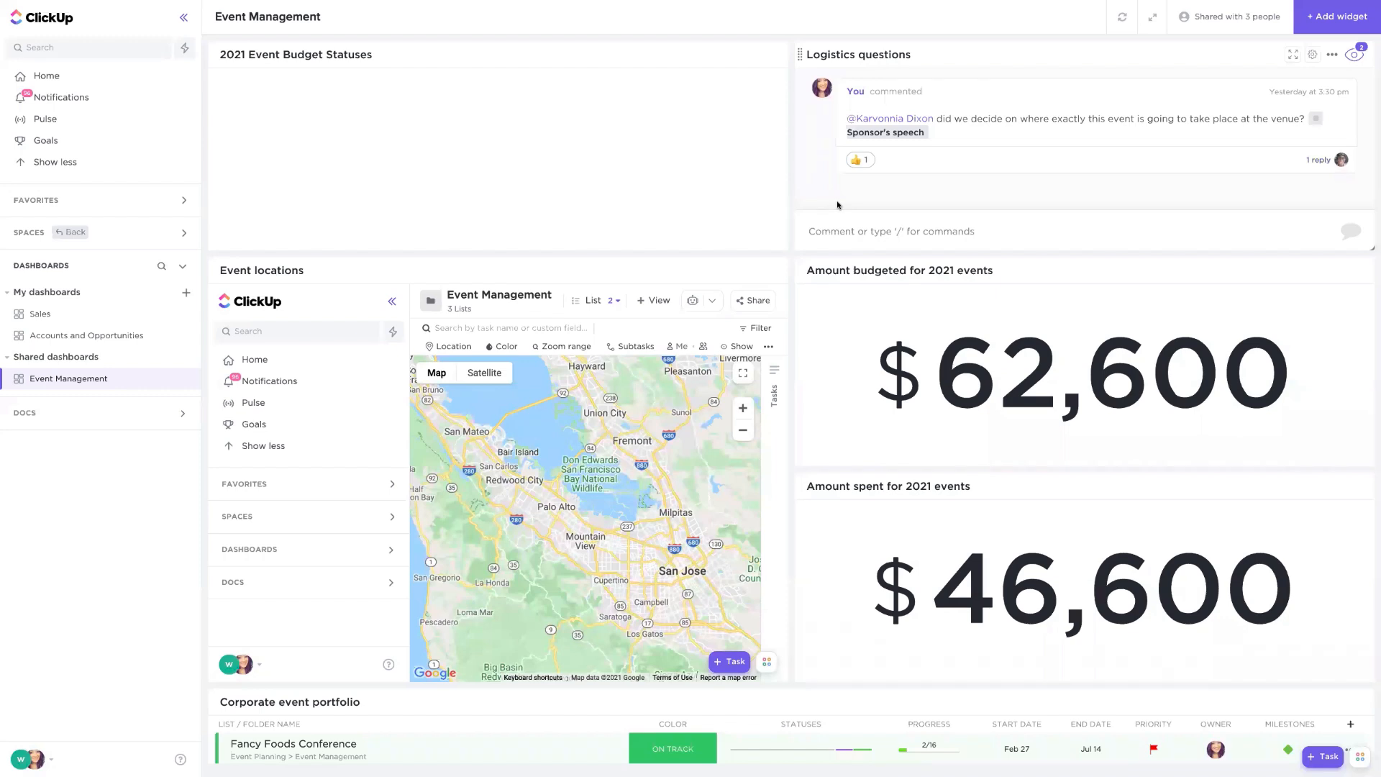
- Return to the Company Directory list in the Event Planning space
left_click(71, 235)
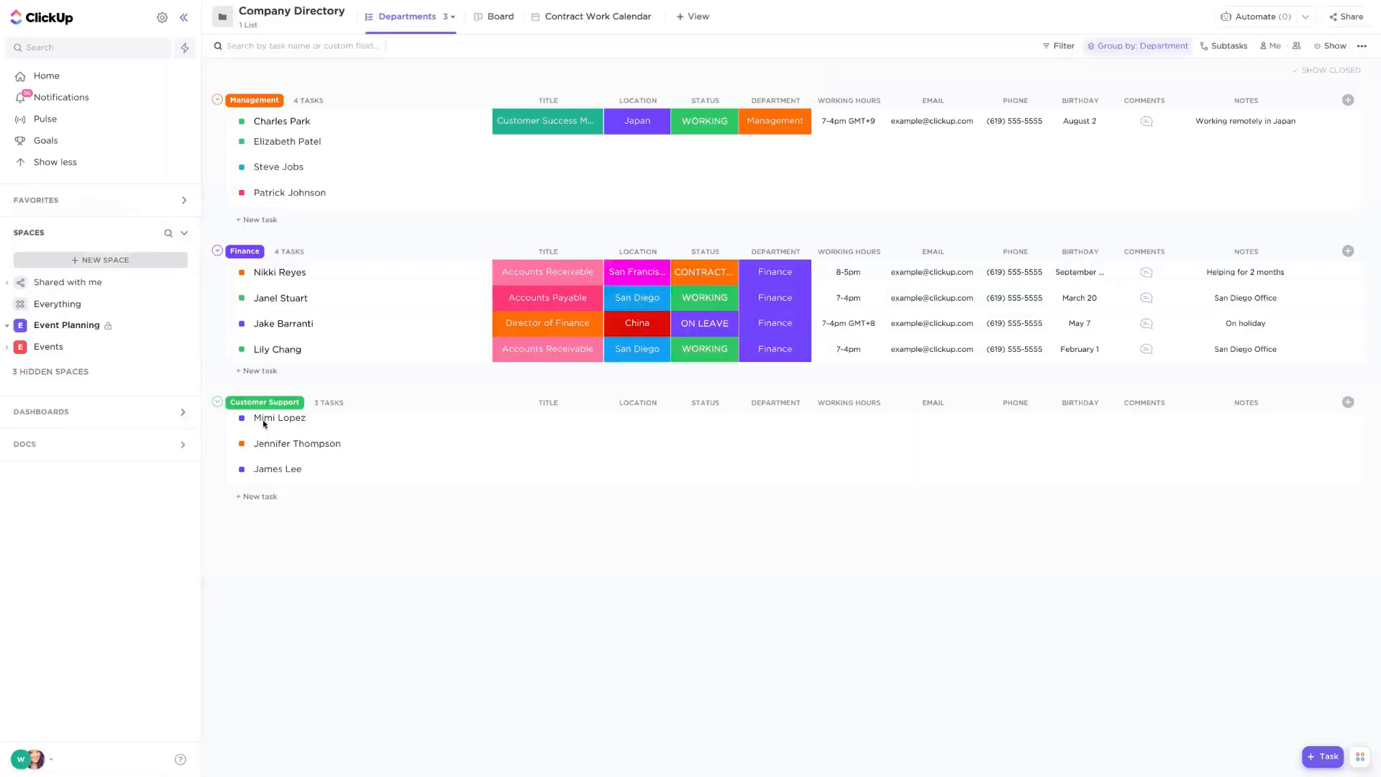
left_click(41, 322)
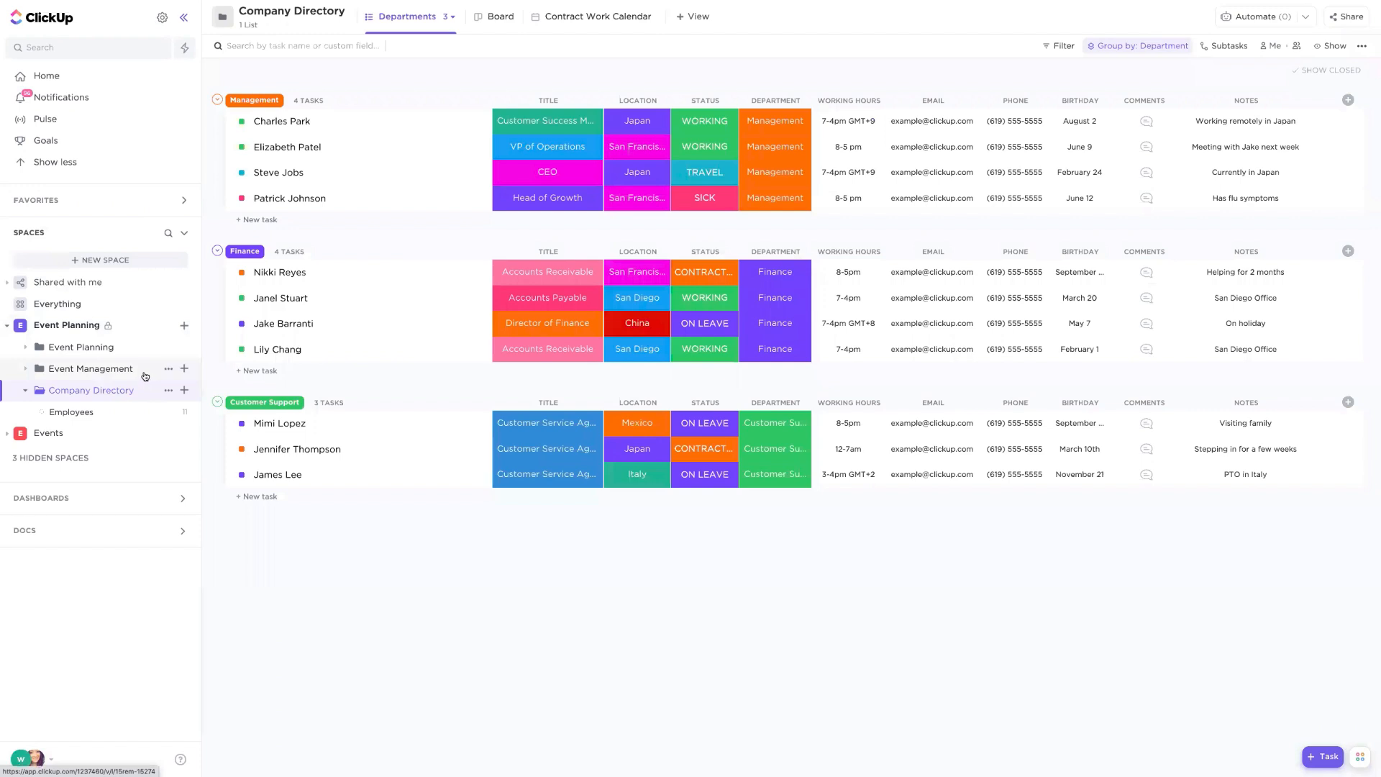
left_click(81, 347)
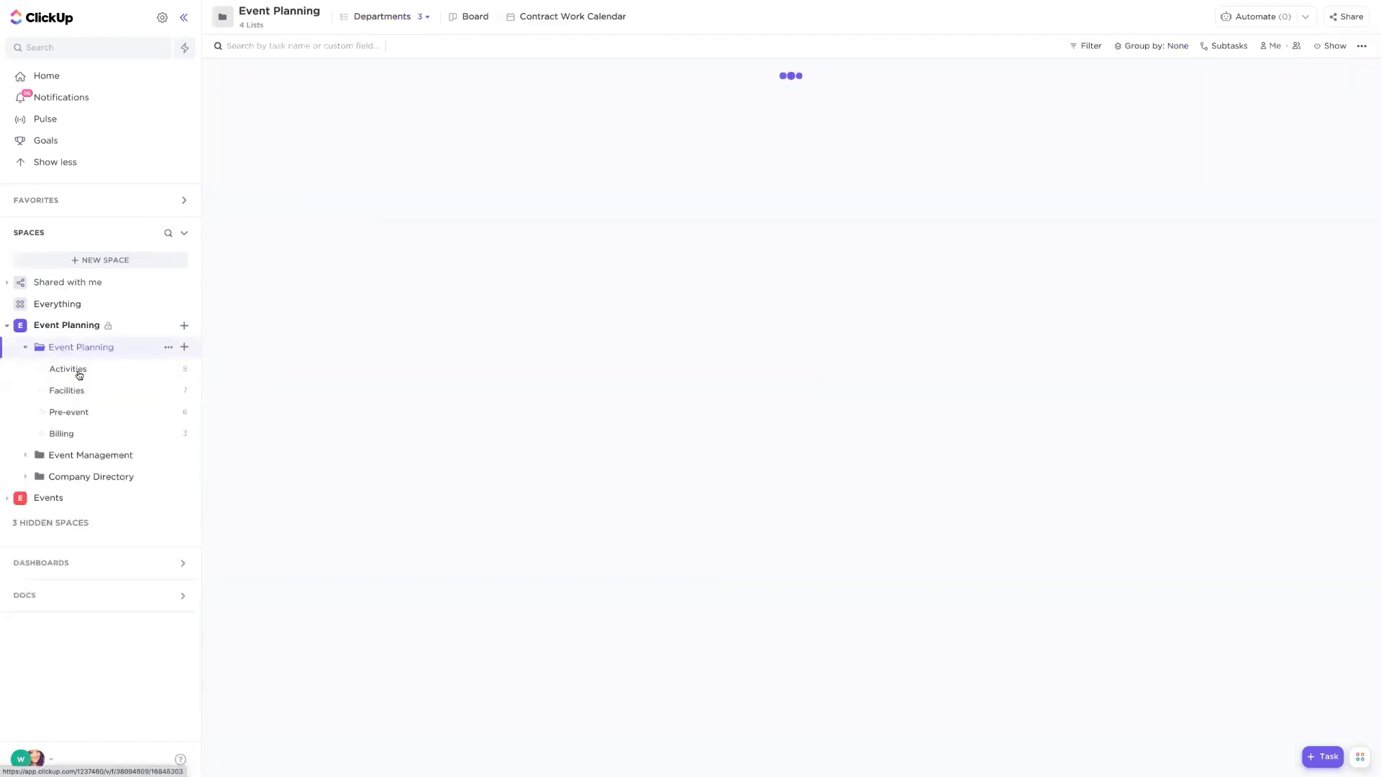
left_click(80, 475)
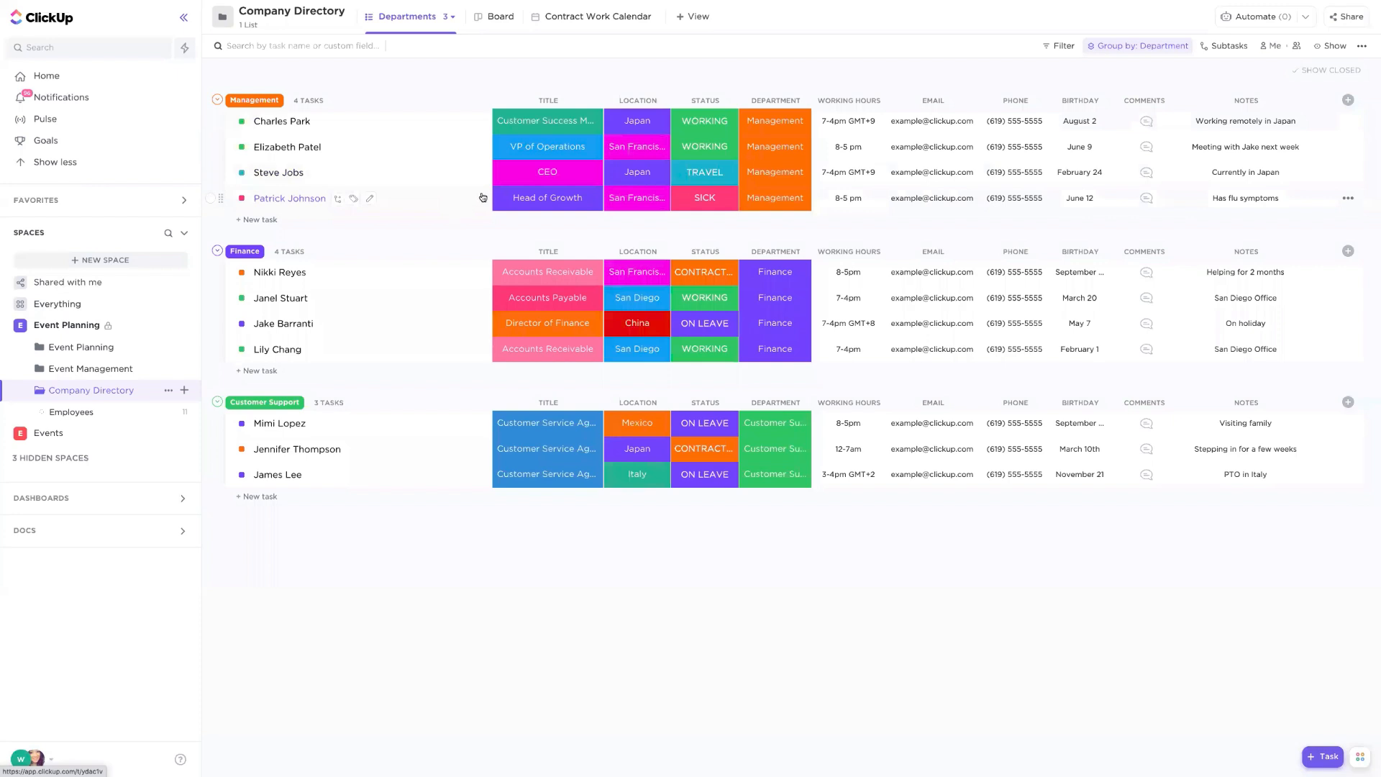
- Browse the list view's settings menu and the hidden and new column field options
left_click(1362, 47)
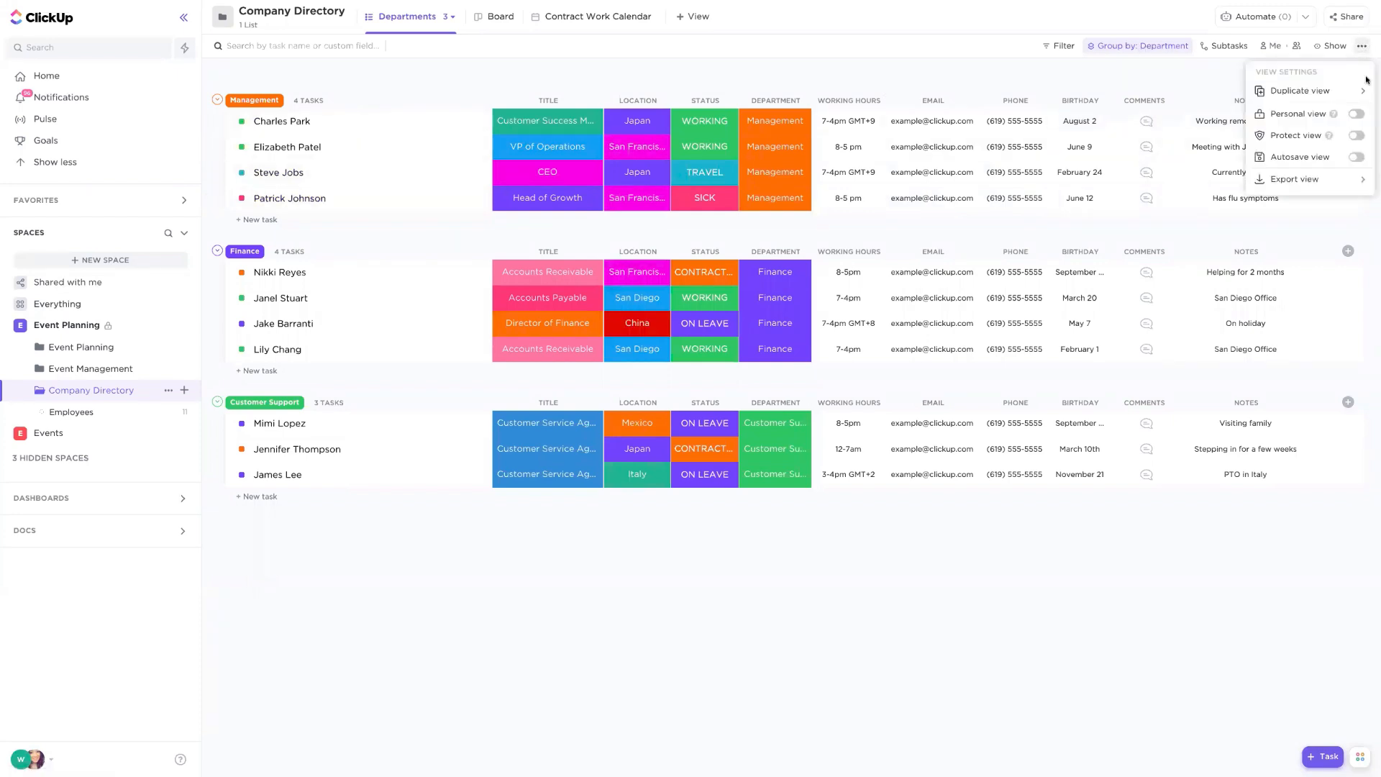
left_click(1294, 178)
left_click(1084, 75)
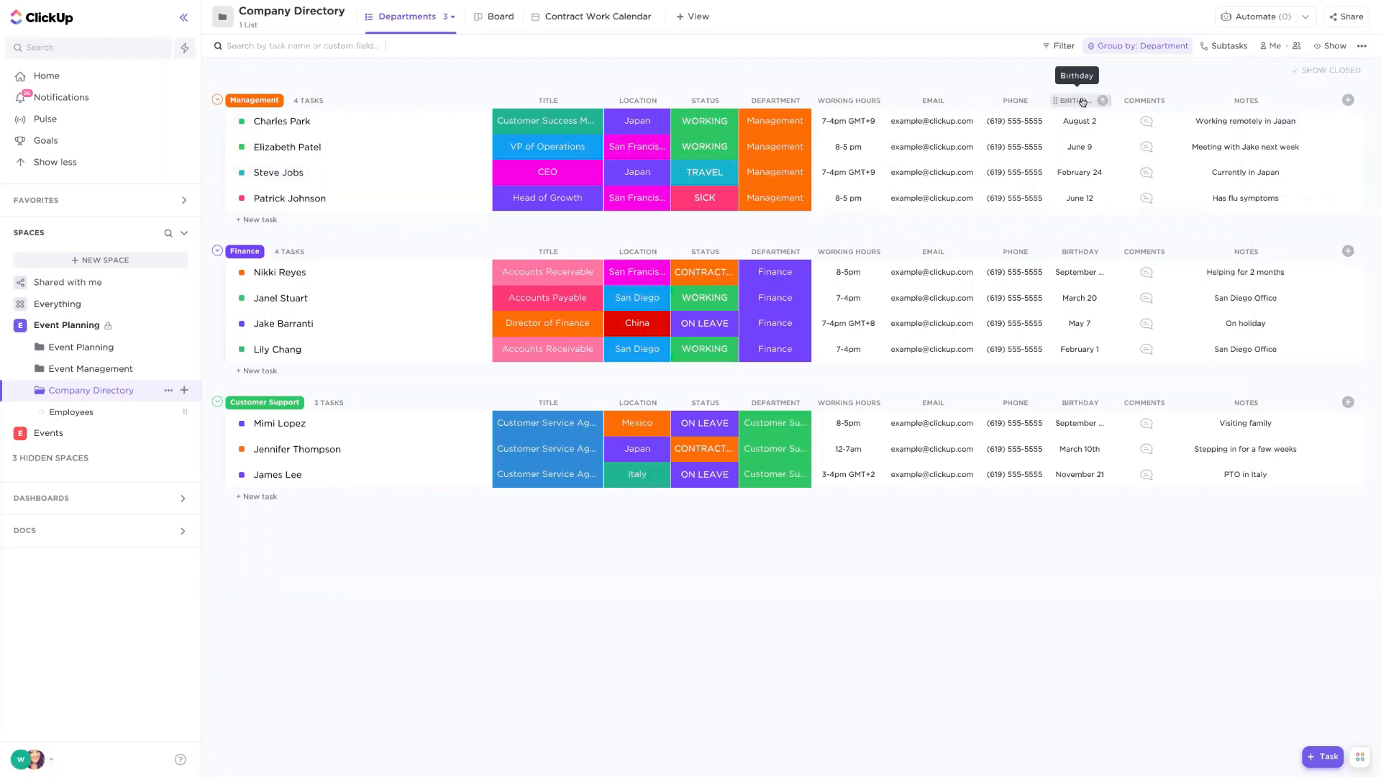
left_click(1082, 101)
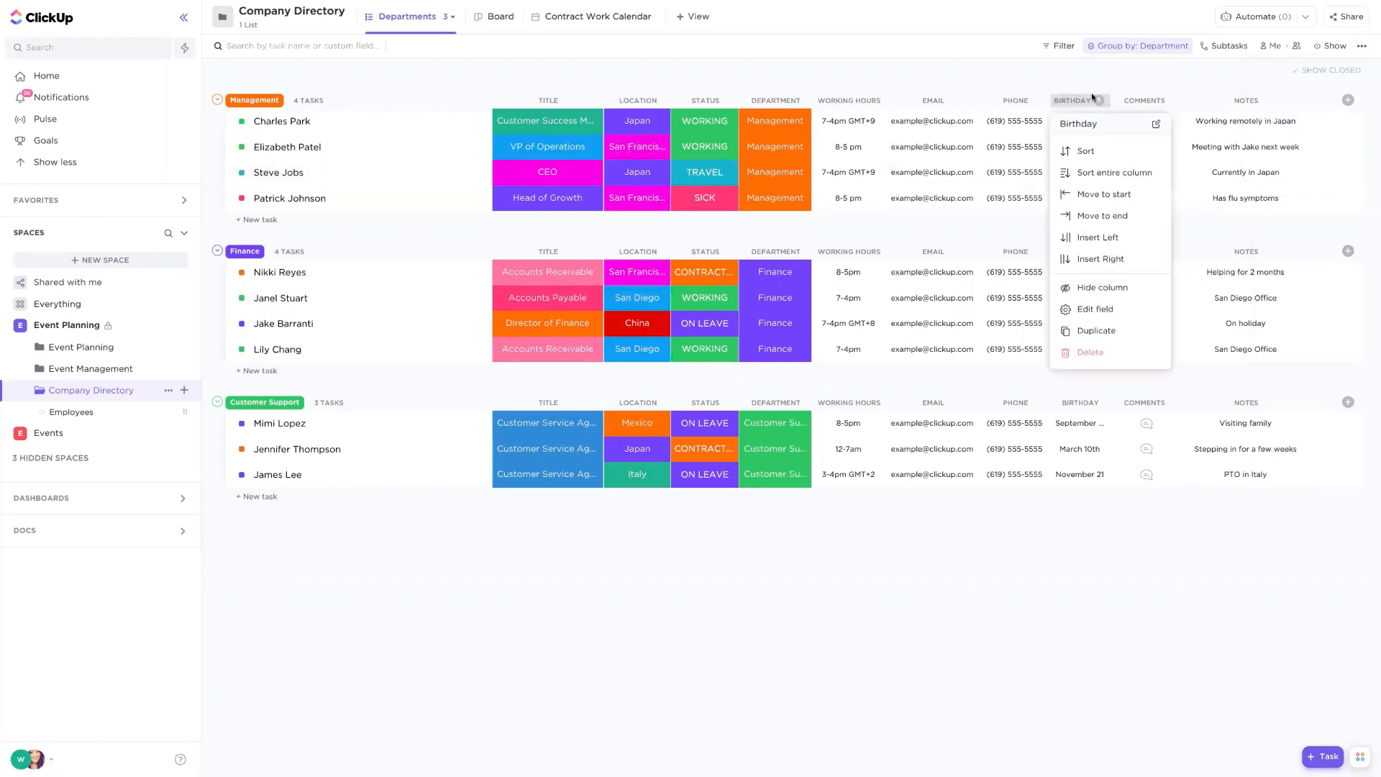
left_click(1347, 100)
scroll(1185, 212, "down", 4)
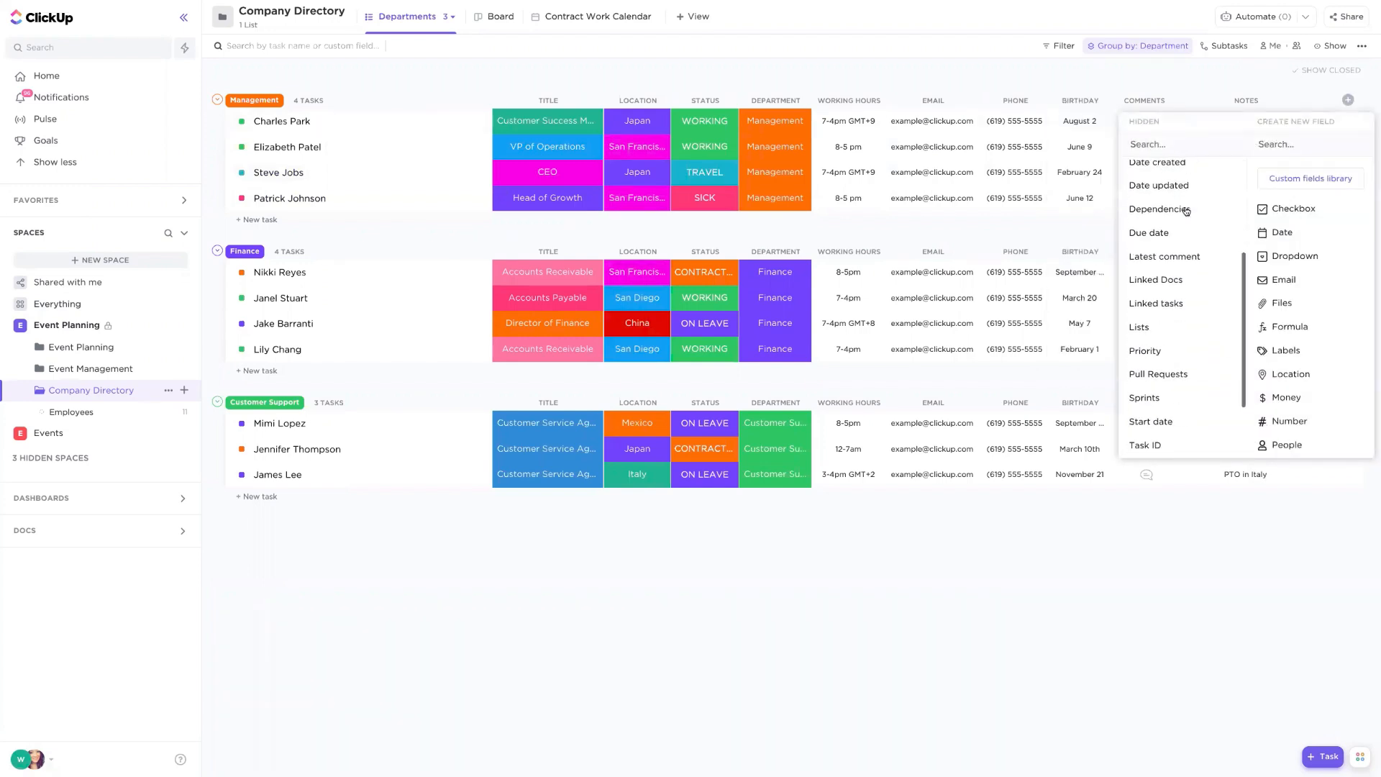
left_click(1208, 92)
- Review the Export view options for the Company Directory list
left_click(1361, 46)
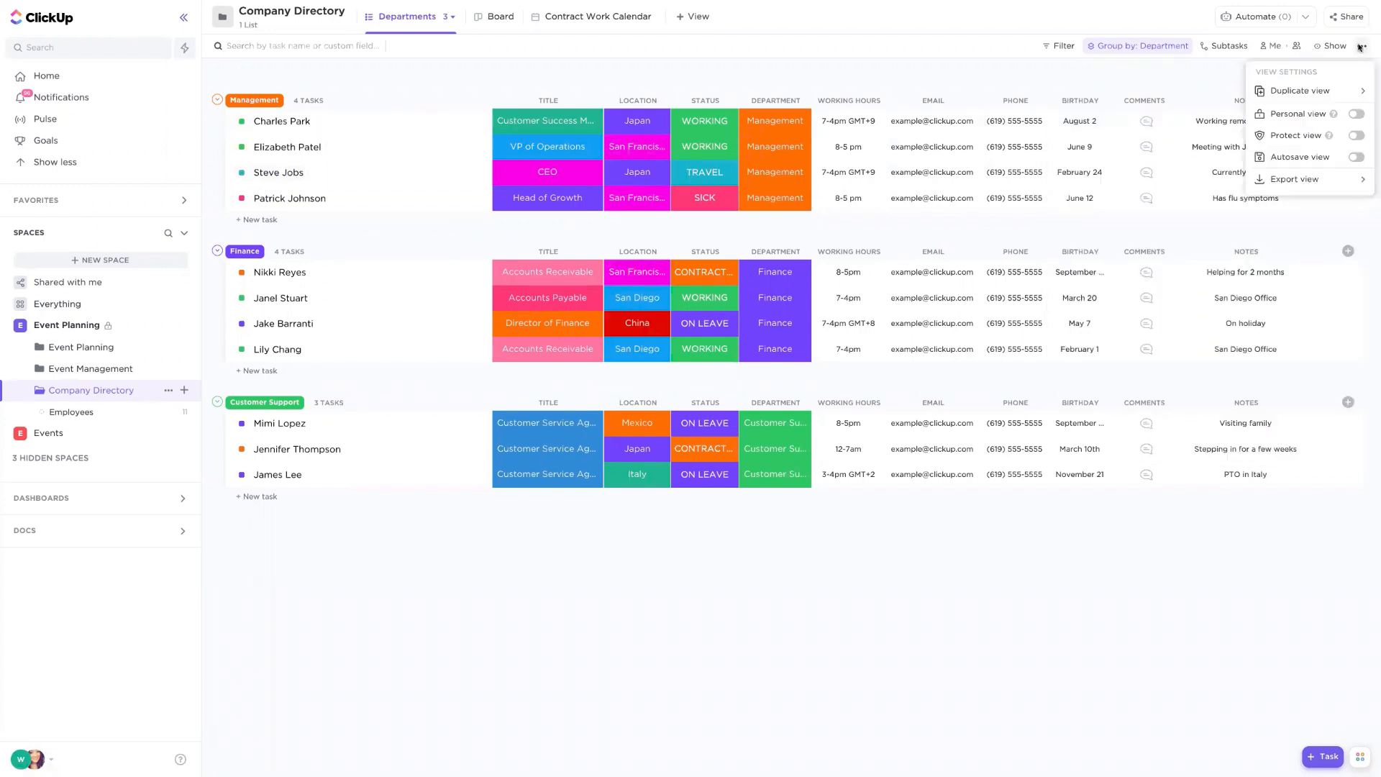
left_click(1303, 179)
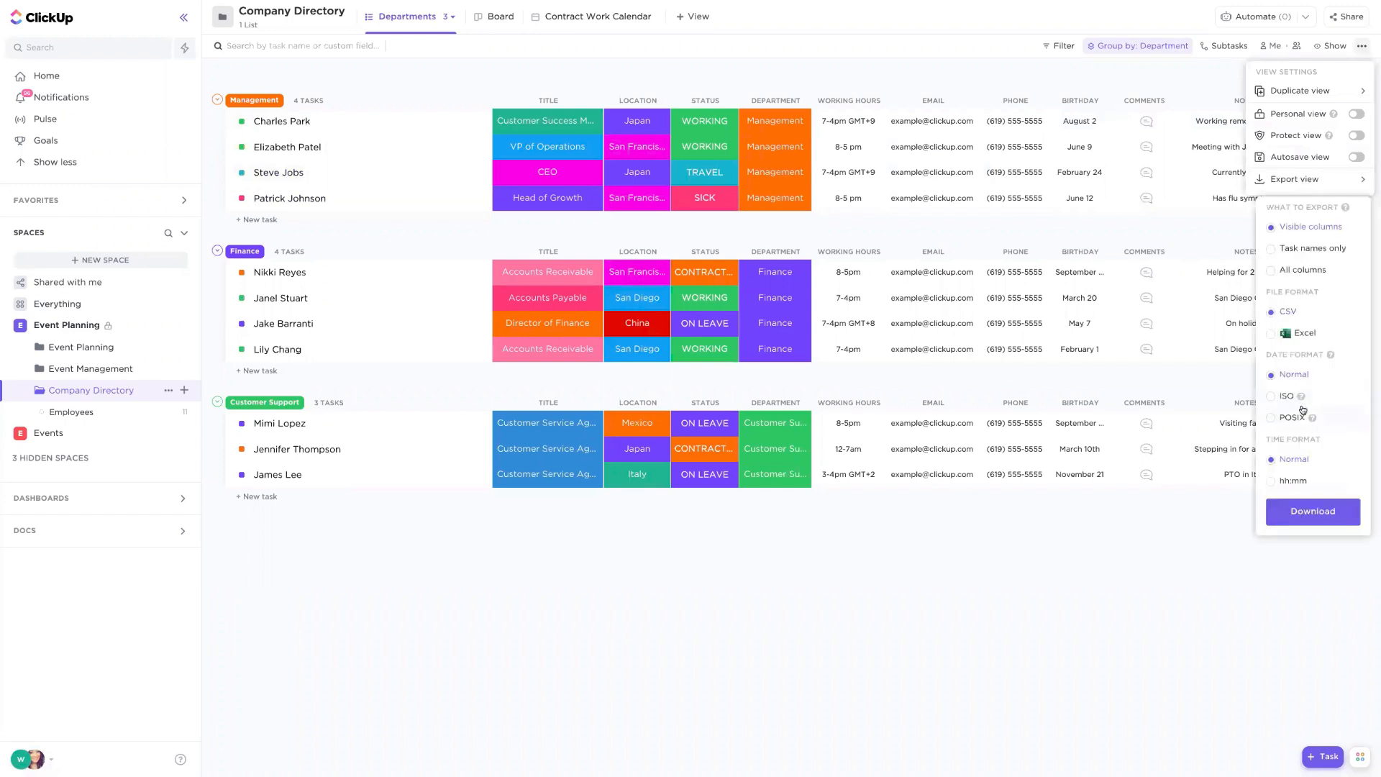
left_click(1108, 382)
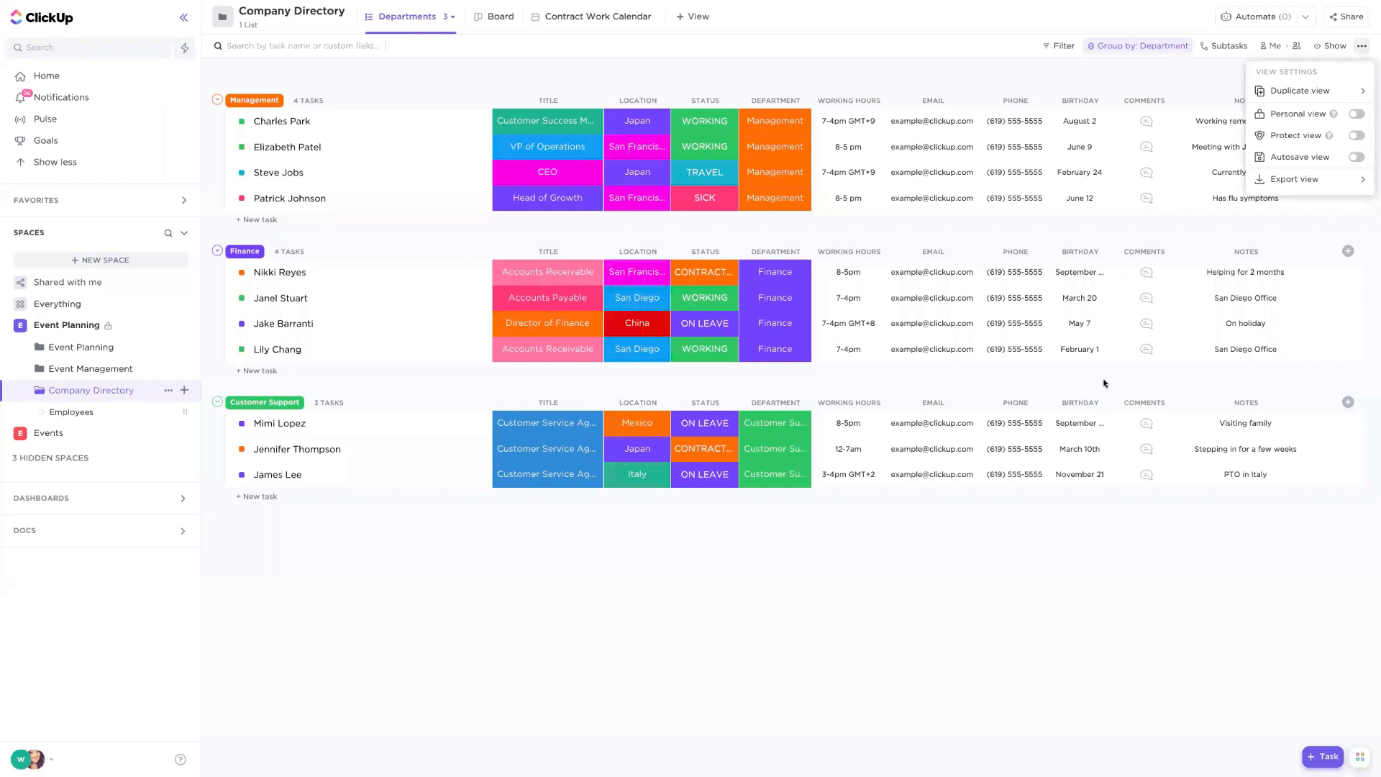
left_click(1101, 383)
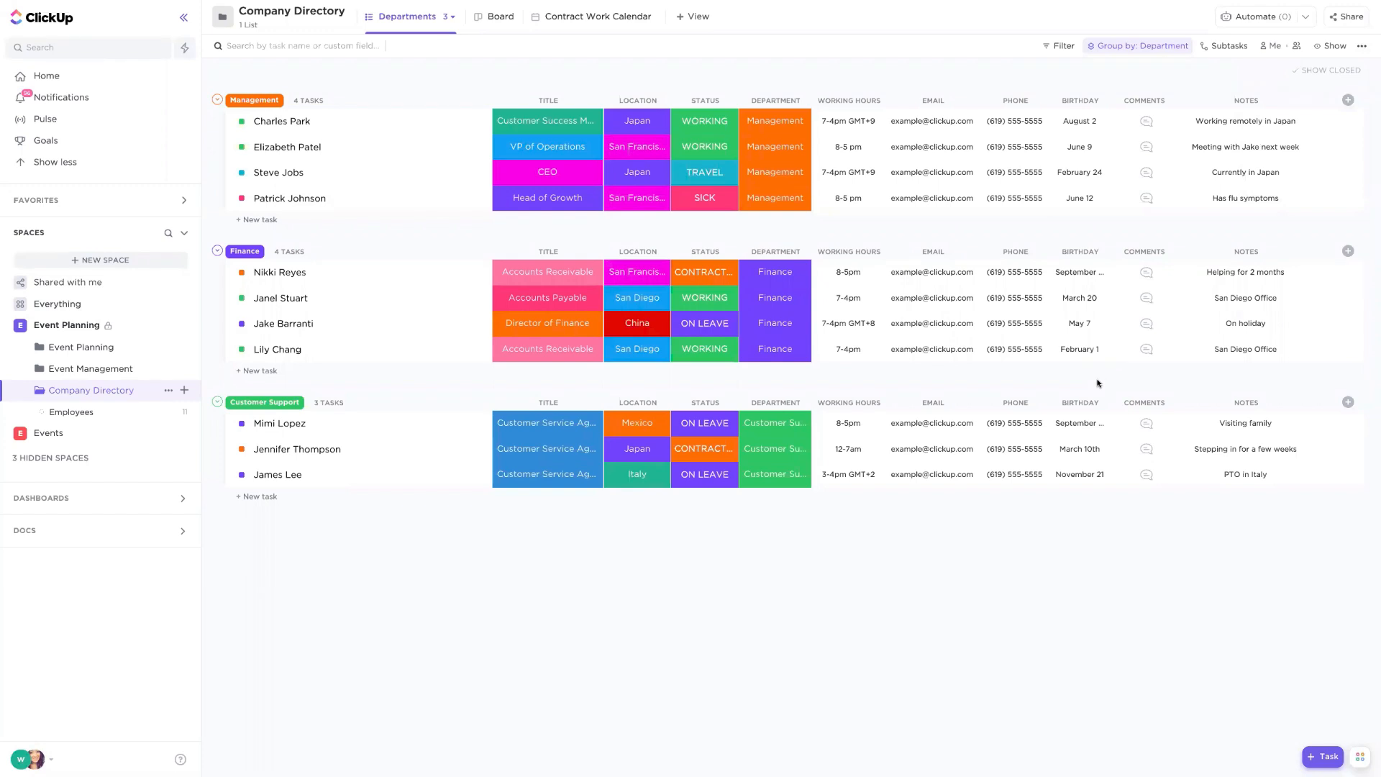
- Switch to the Board view, share it publicly, and allow opening tasks from the shared view
left_click(594, 16)
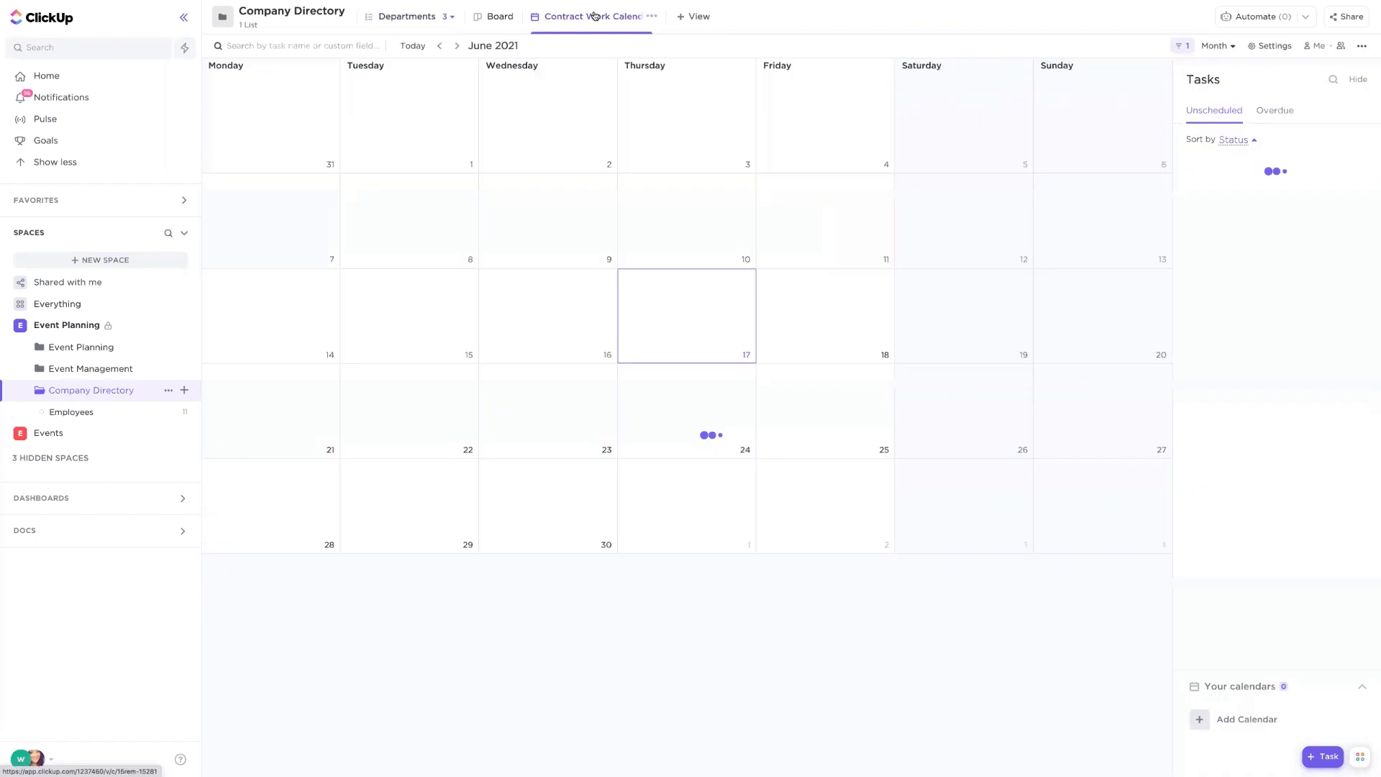
left_click(475, 19)
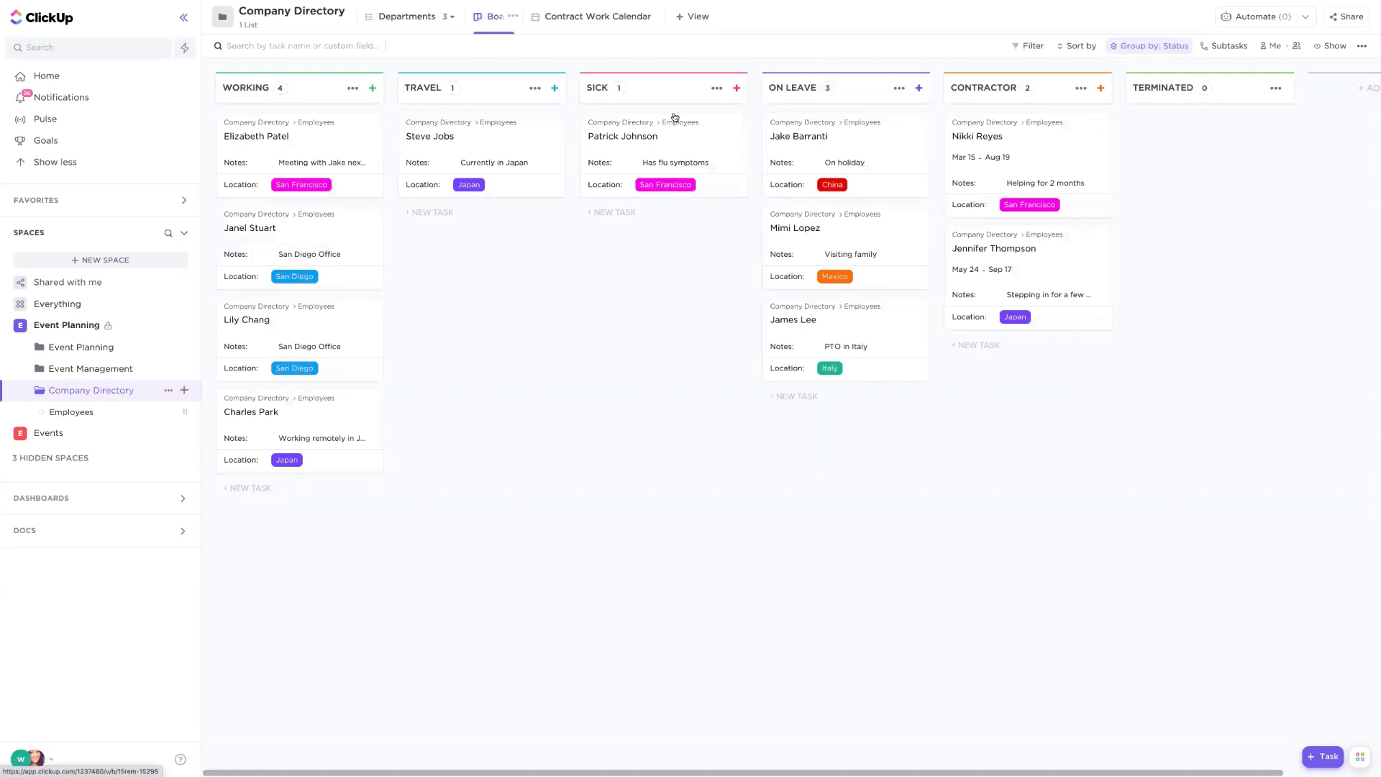
left_click(1345, 19)
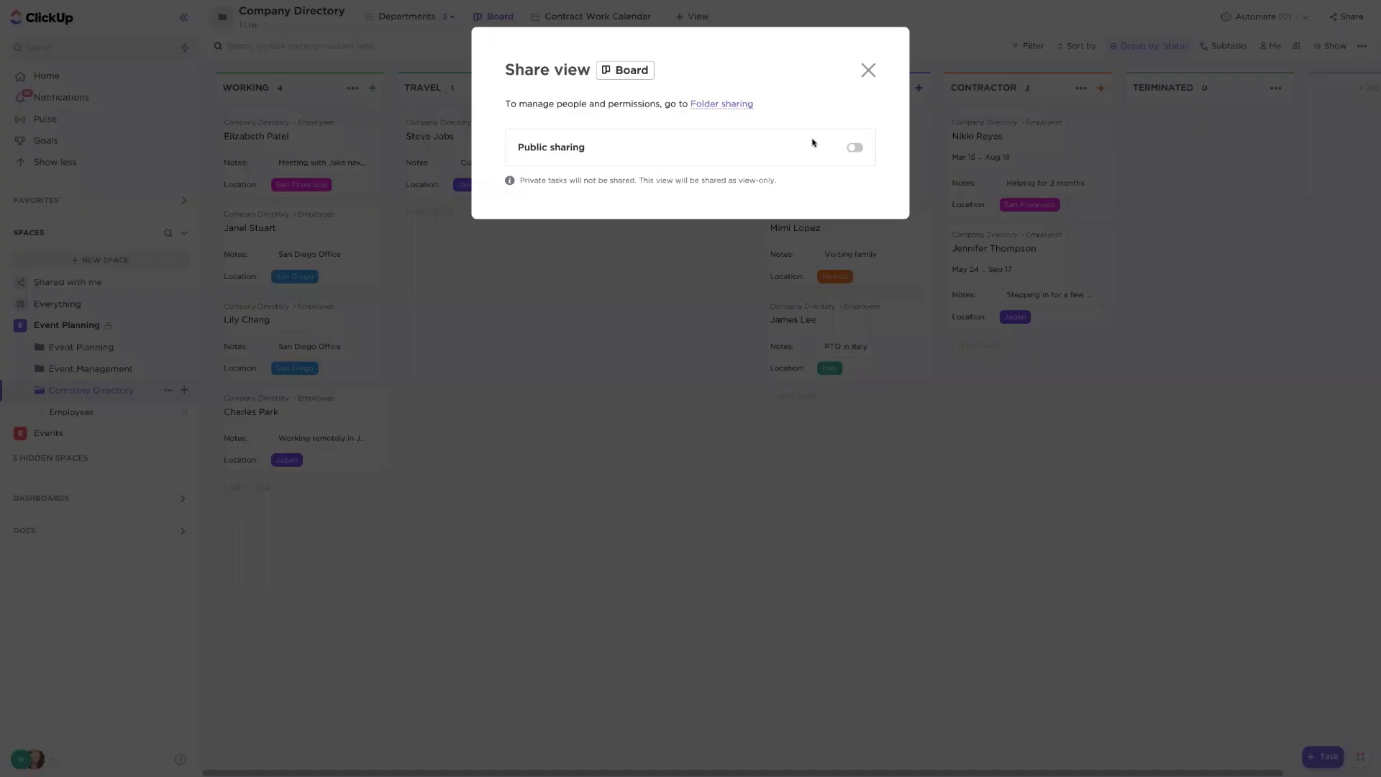
left_click(854, 149)
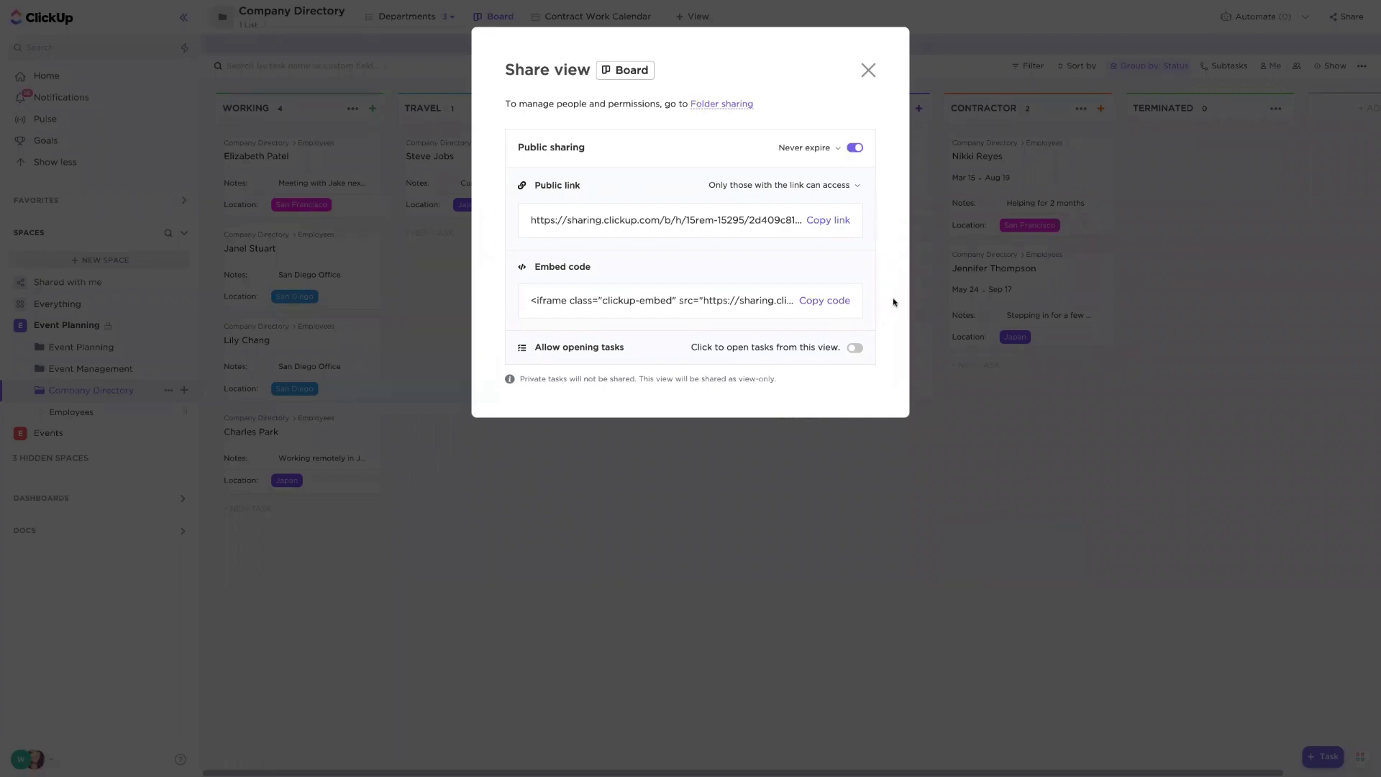
left_click(855, 349)
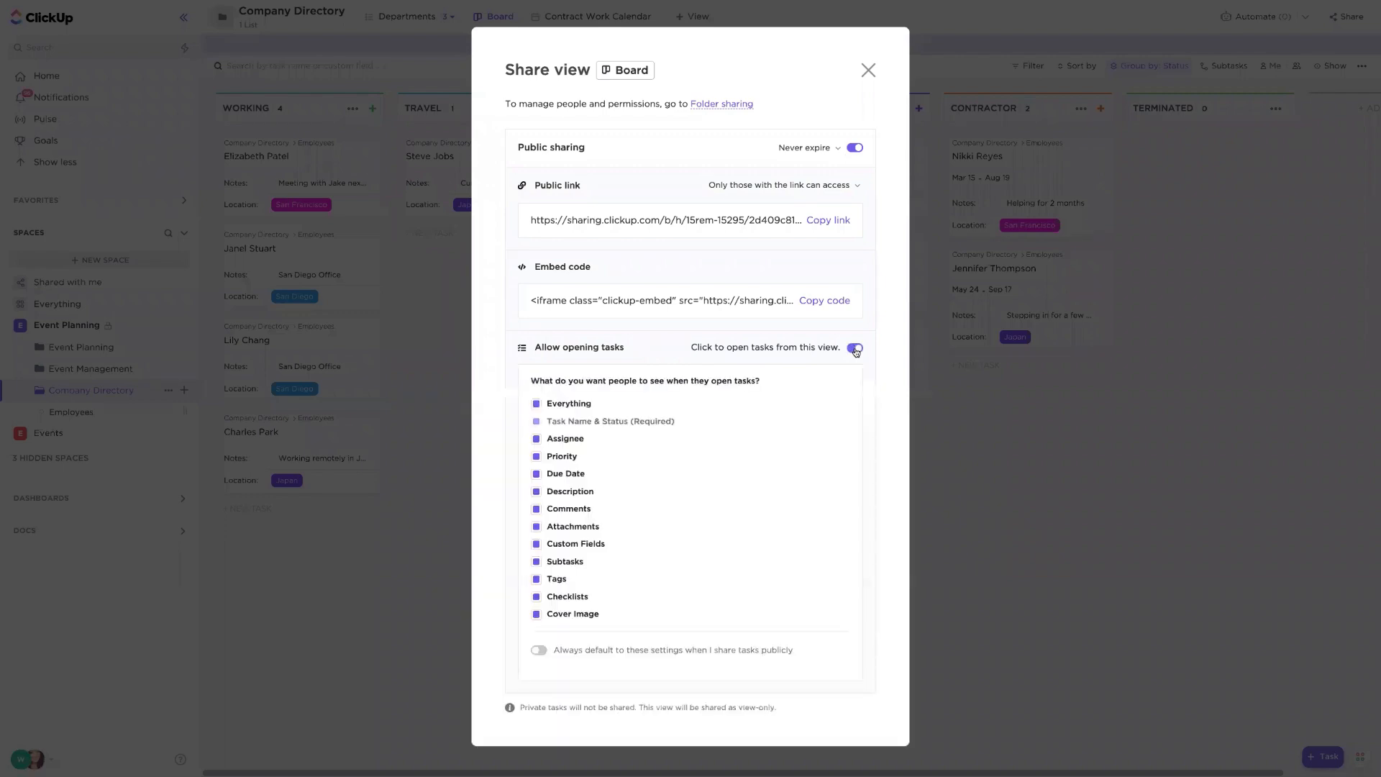
- Turn off Comments for opened shared tasks, copy the public link, and close the share dialog
left_click(571, 511)
left_click(837, 221)
left_click(868, 69)
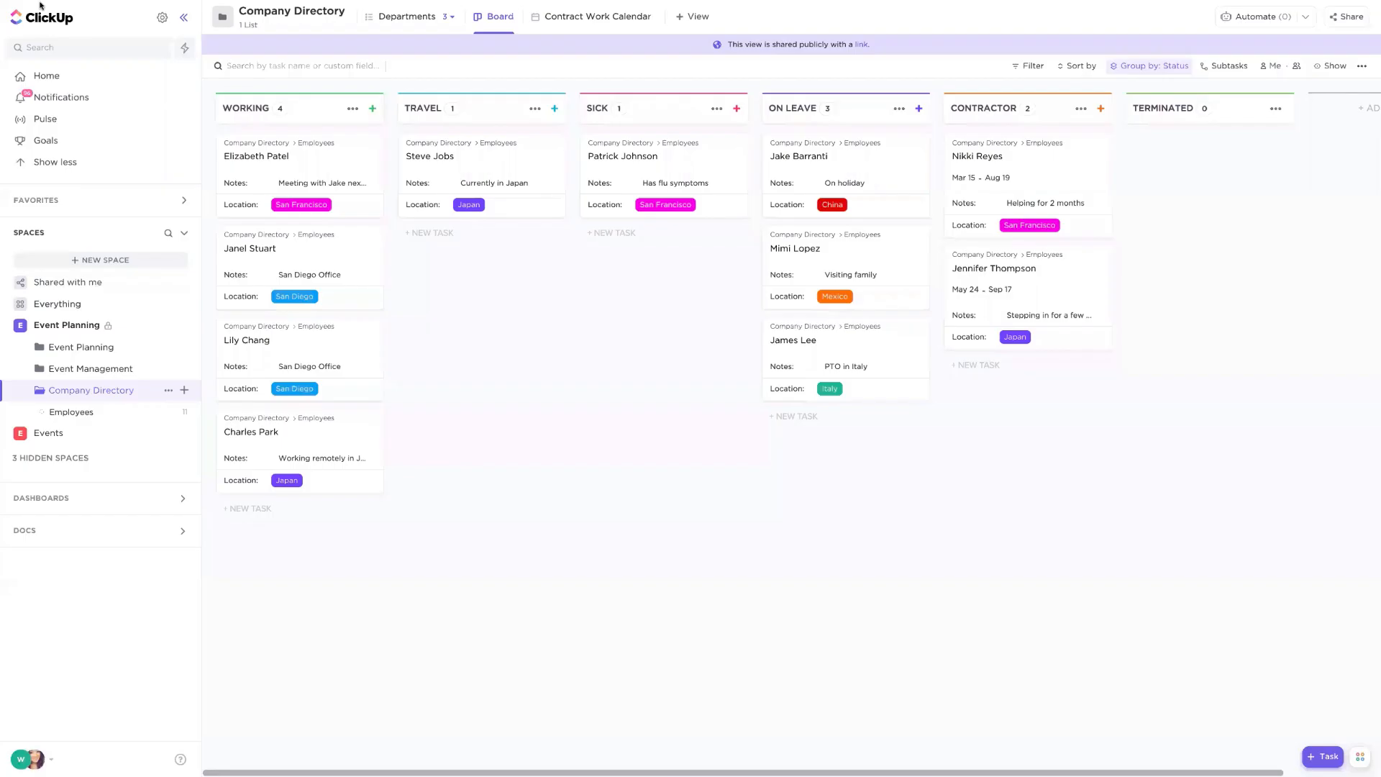
- Open the copied public board link in a new full-screen browser tab and open one of its task cards
left_click(32, 17)
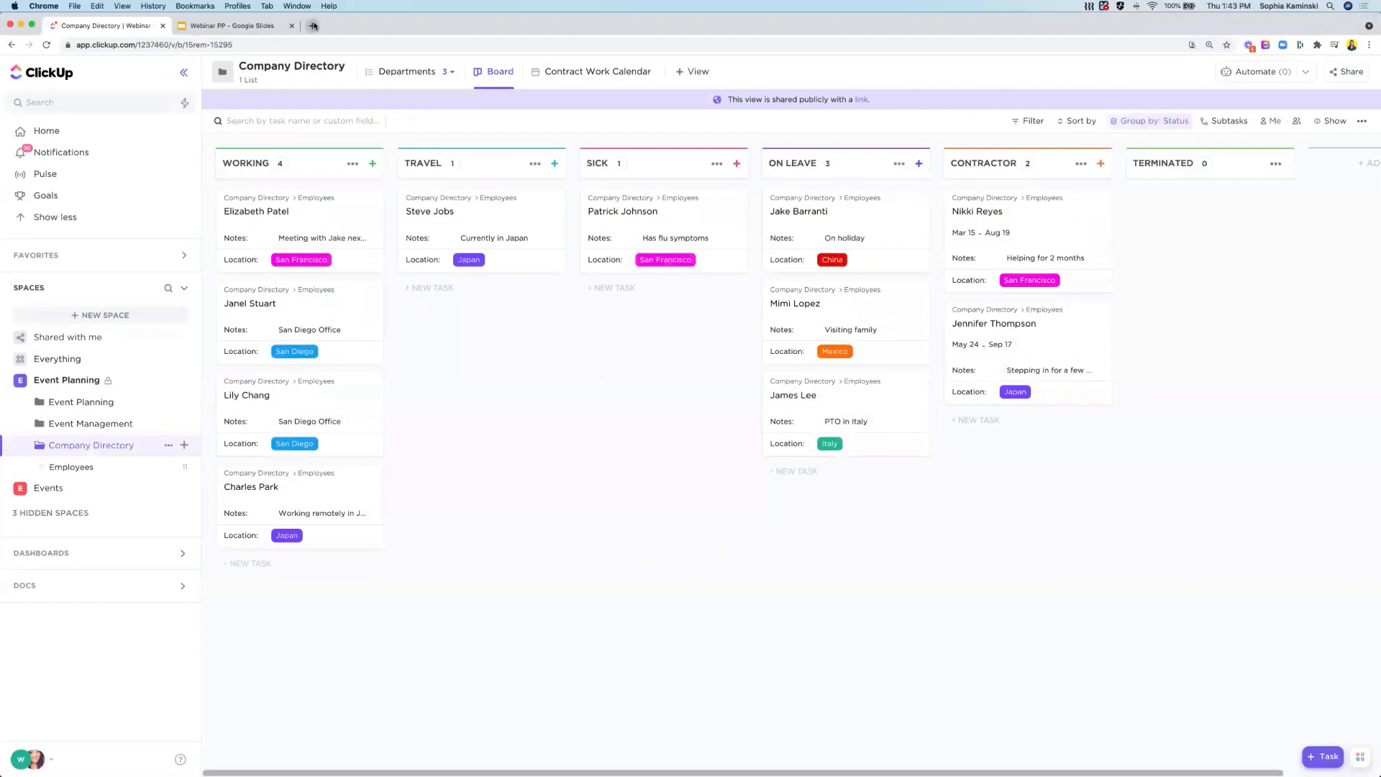
left_click(313, 25)
key("super+v")
key("Return")
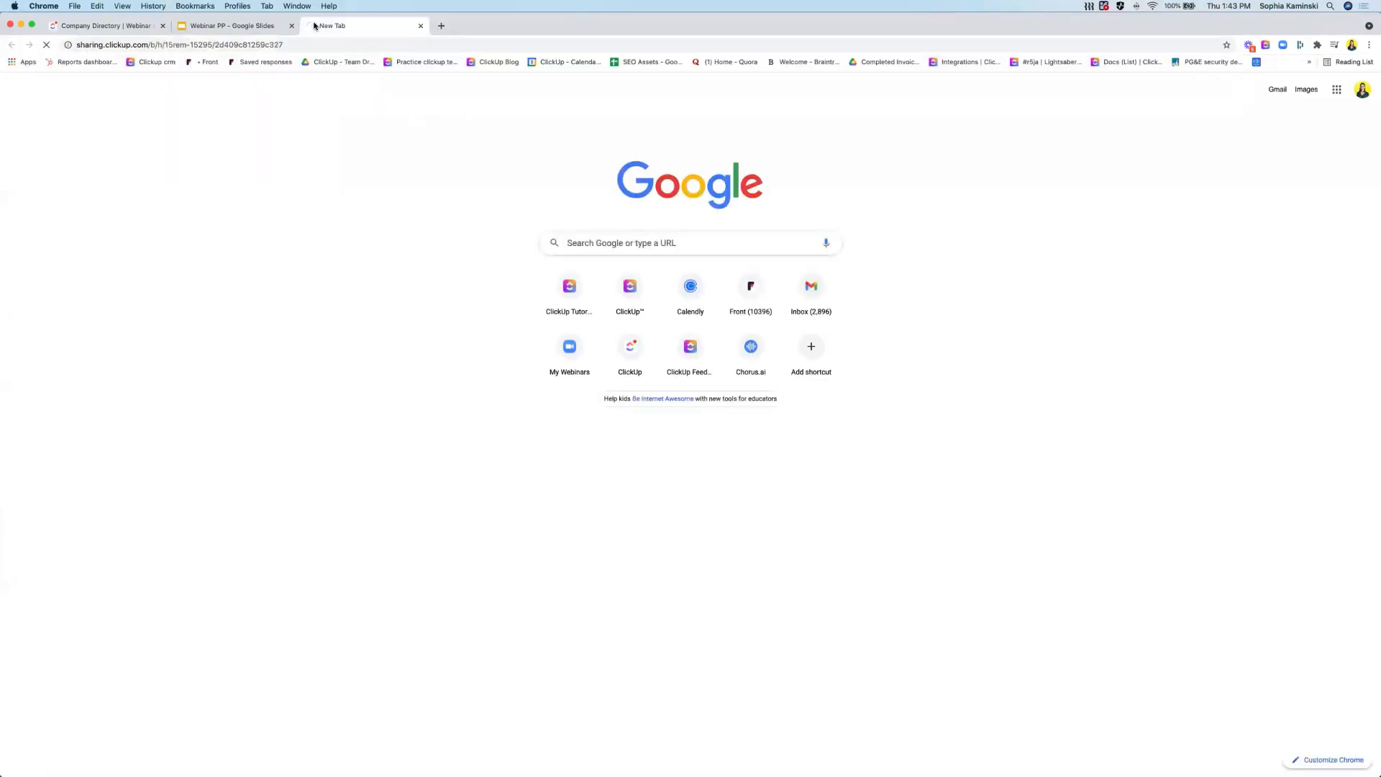
mouse_move(31, 24)
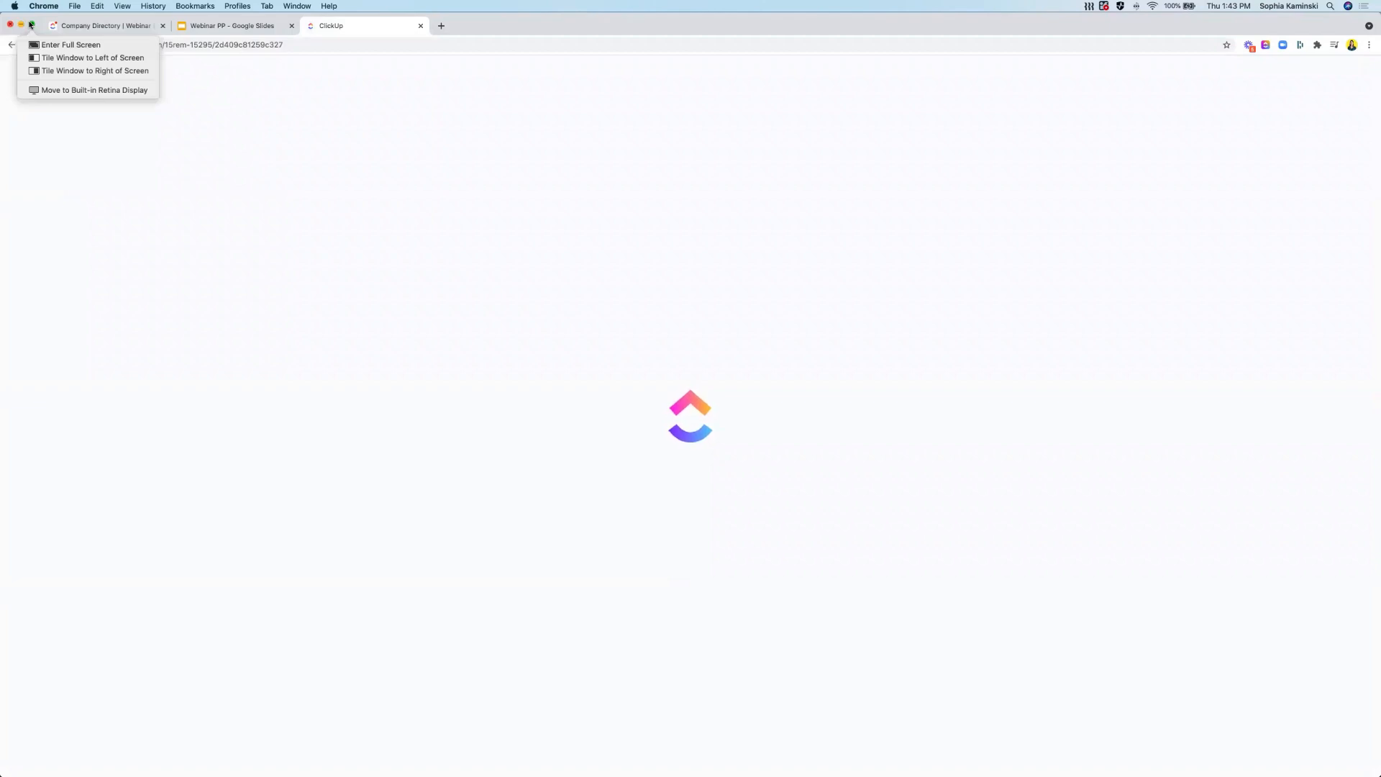
left_click(71, 44)
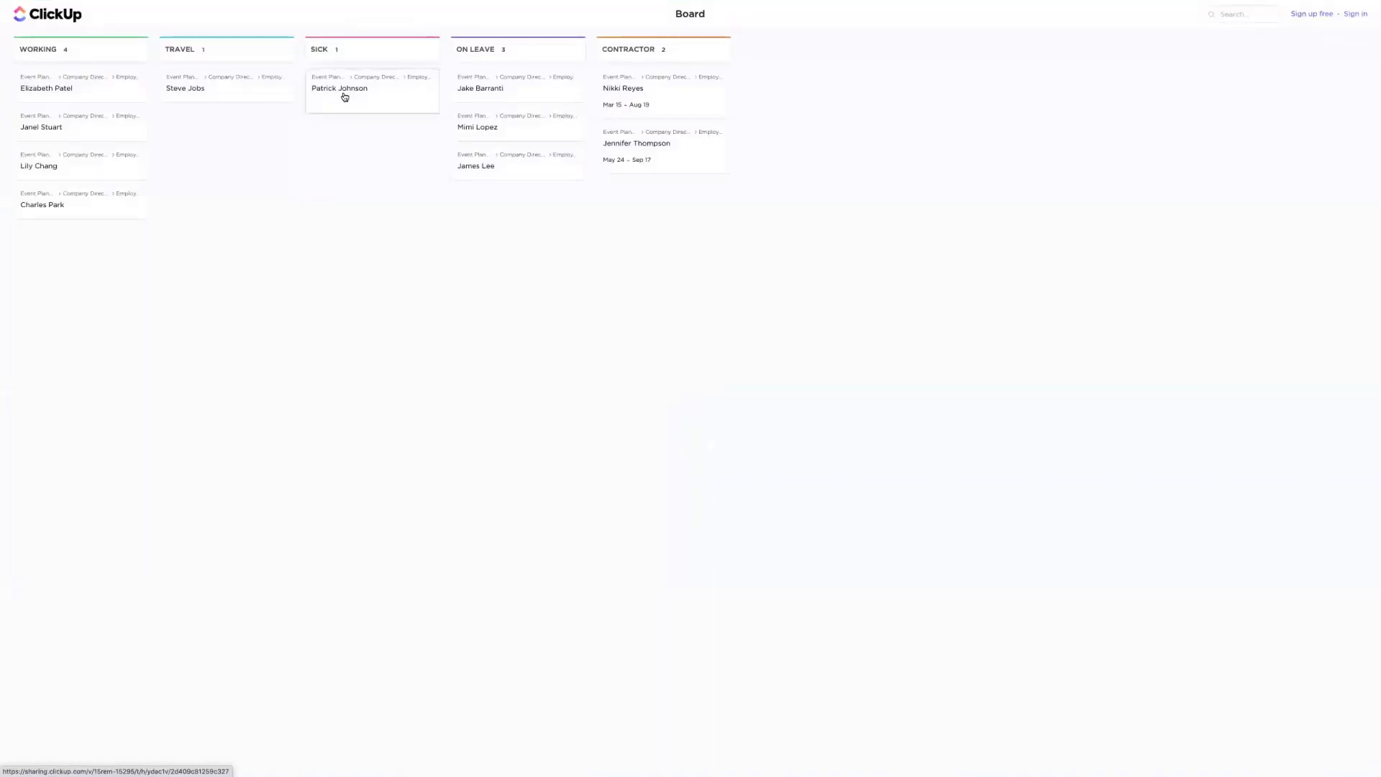
left_click(344, 95)
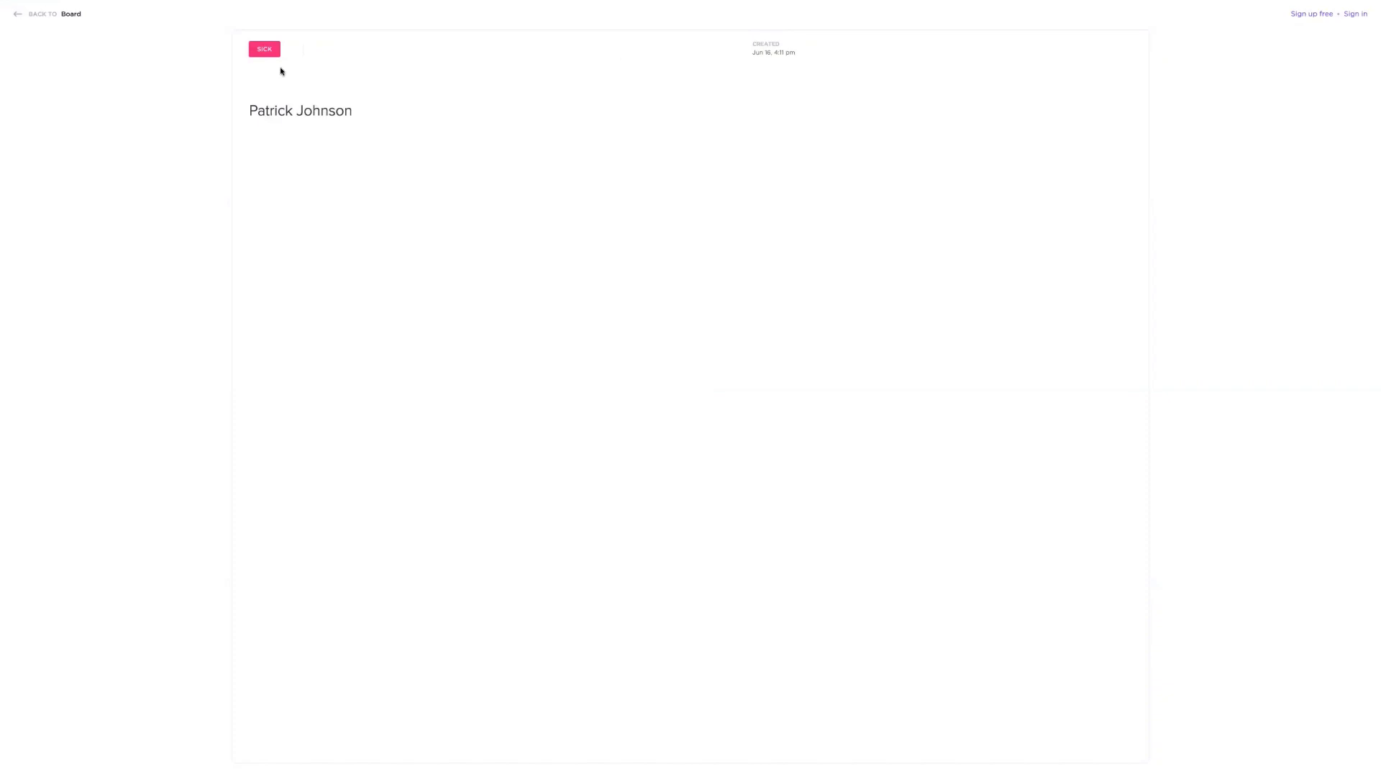
- Return from the opened task to the public board and leave full-screen mode
left_click(43, 15)
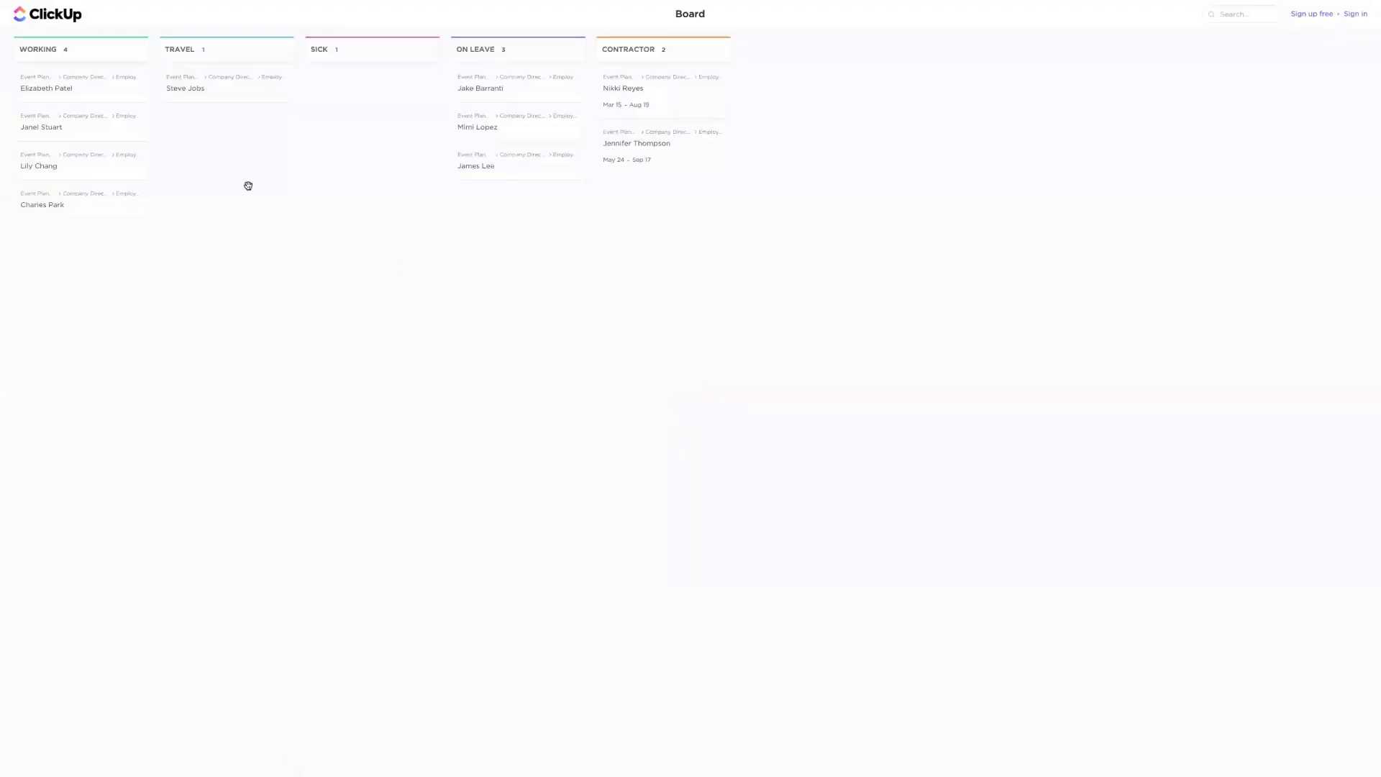
mouse_move(211, 0)
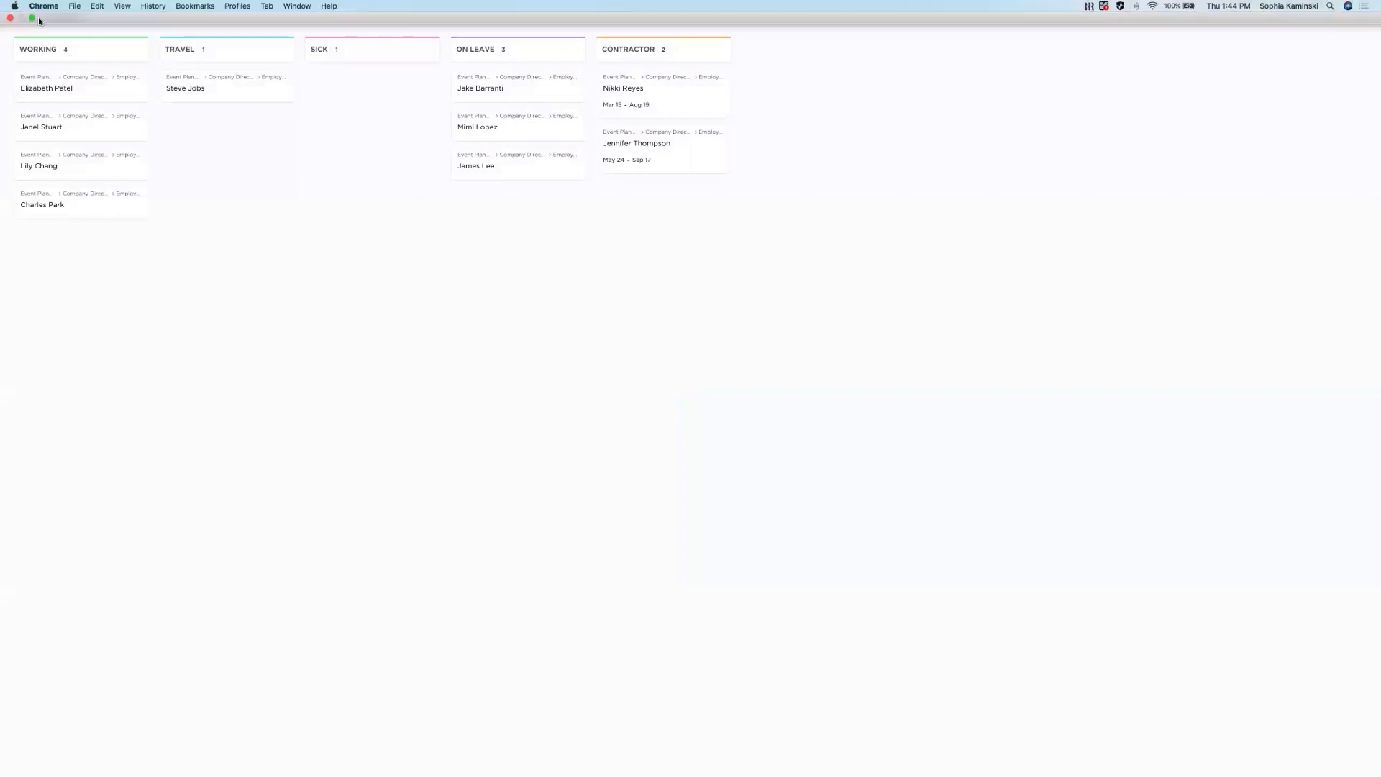
left_click(33, 19)
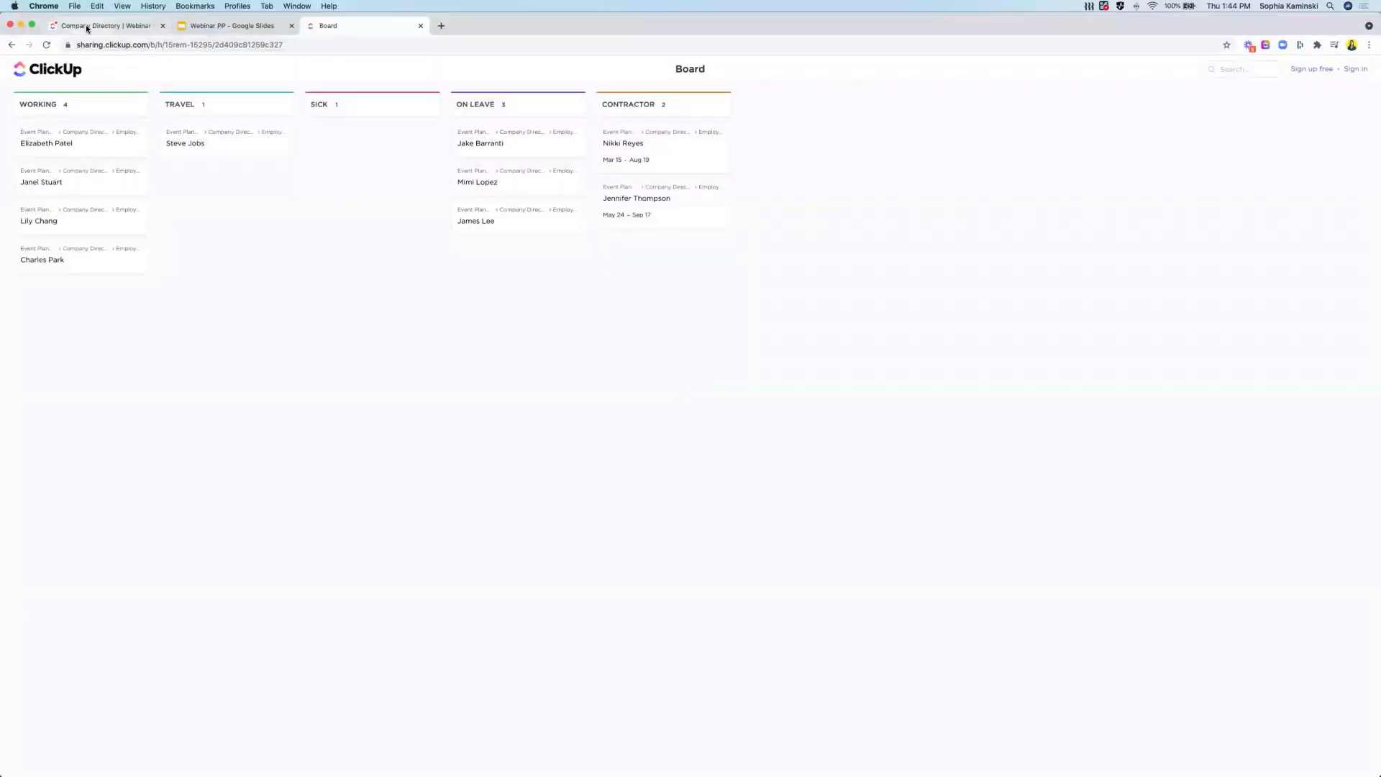
- Switch back to the workspace tab, turn off public sharing for the Board view, and close the share dialog
left_click(1339, 72)
left_click(856, 203)
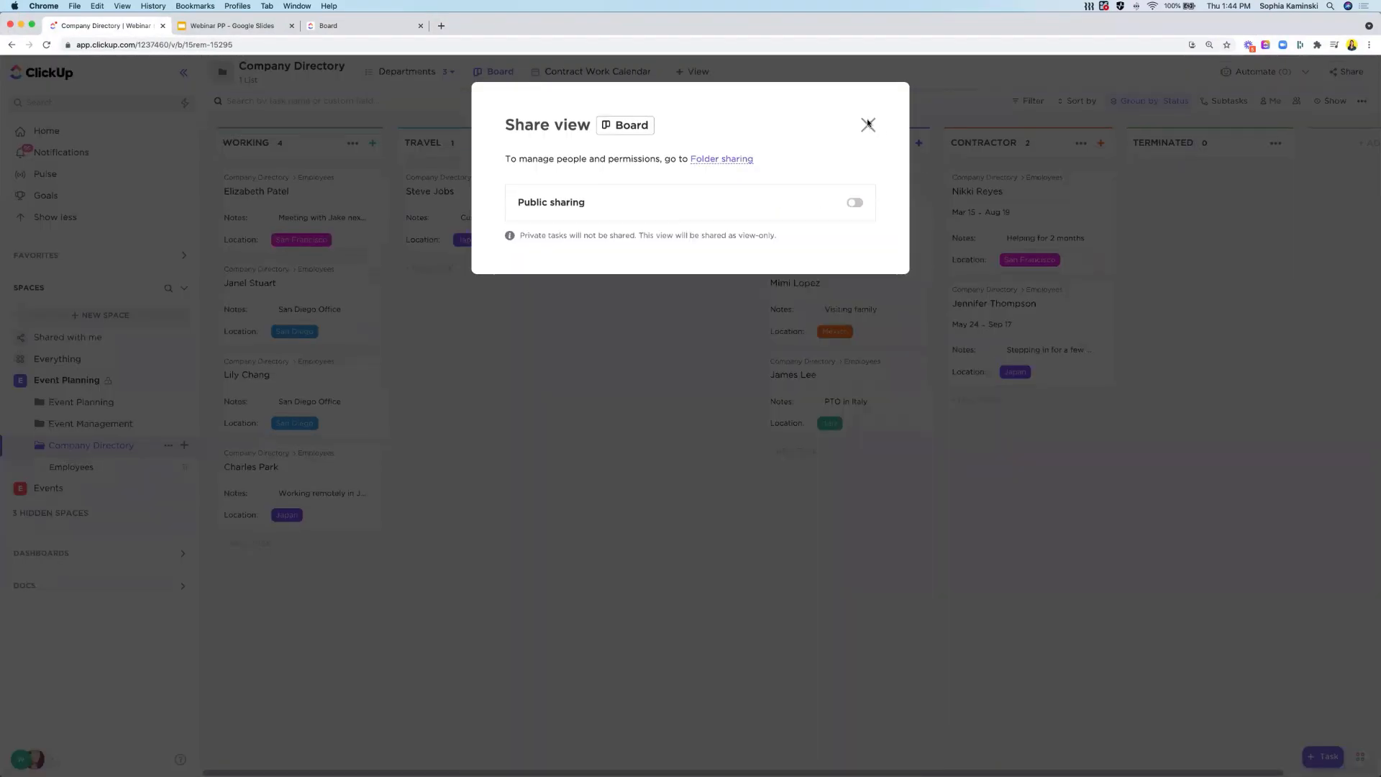
left_click(868, 126)
left_click(31, 24)
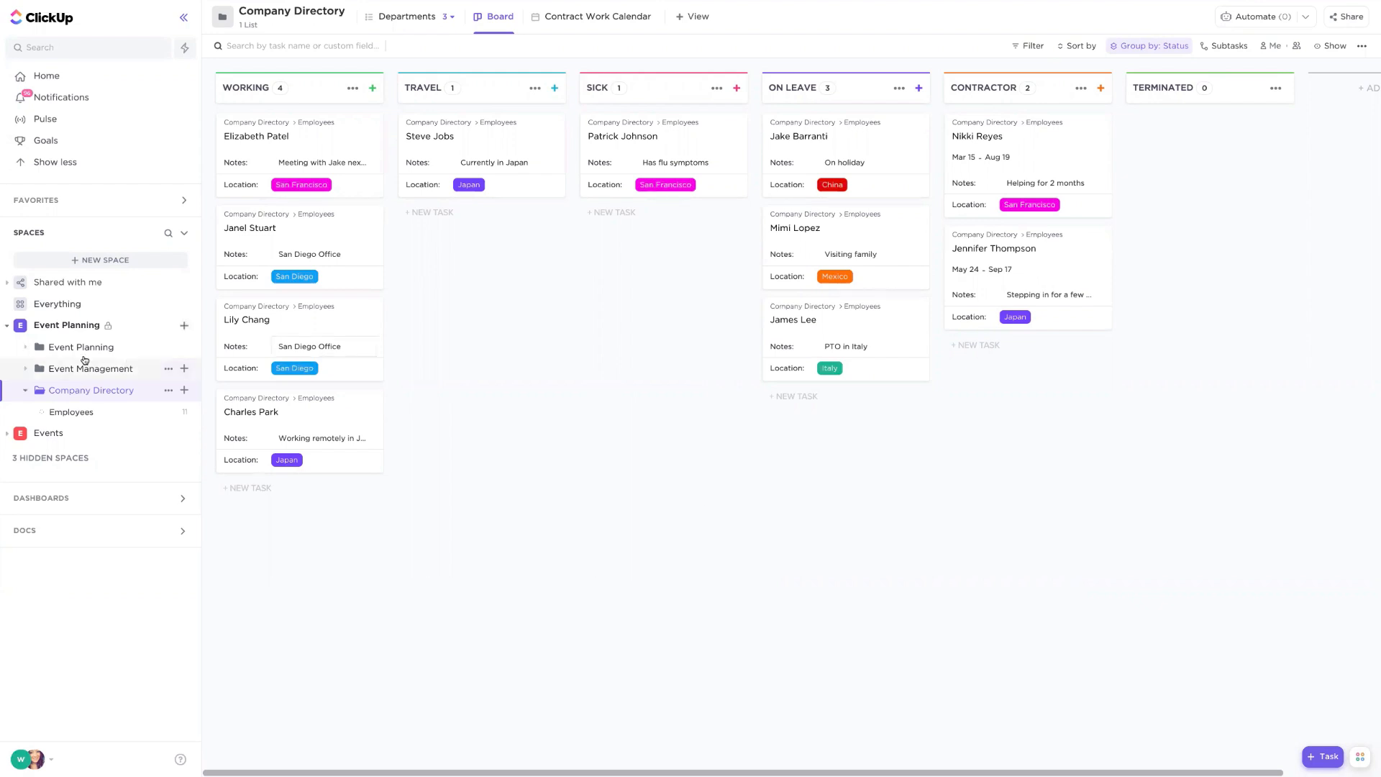
- Expand the Event Management folder, open the Event Planning folder, and open the Fancy Foods Conference list
left_click(66, 369)
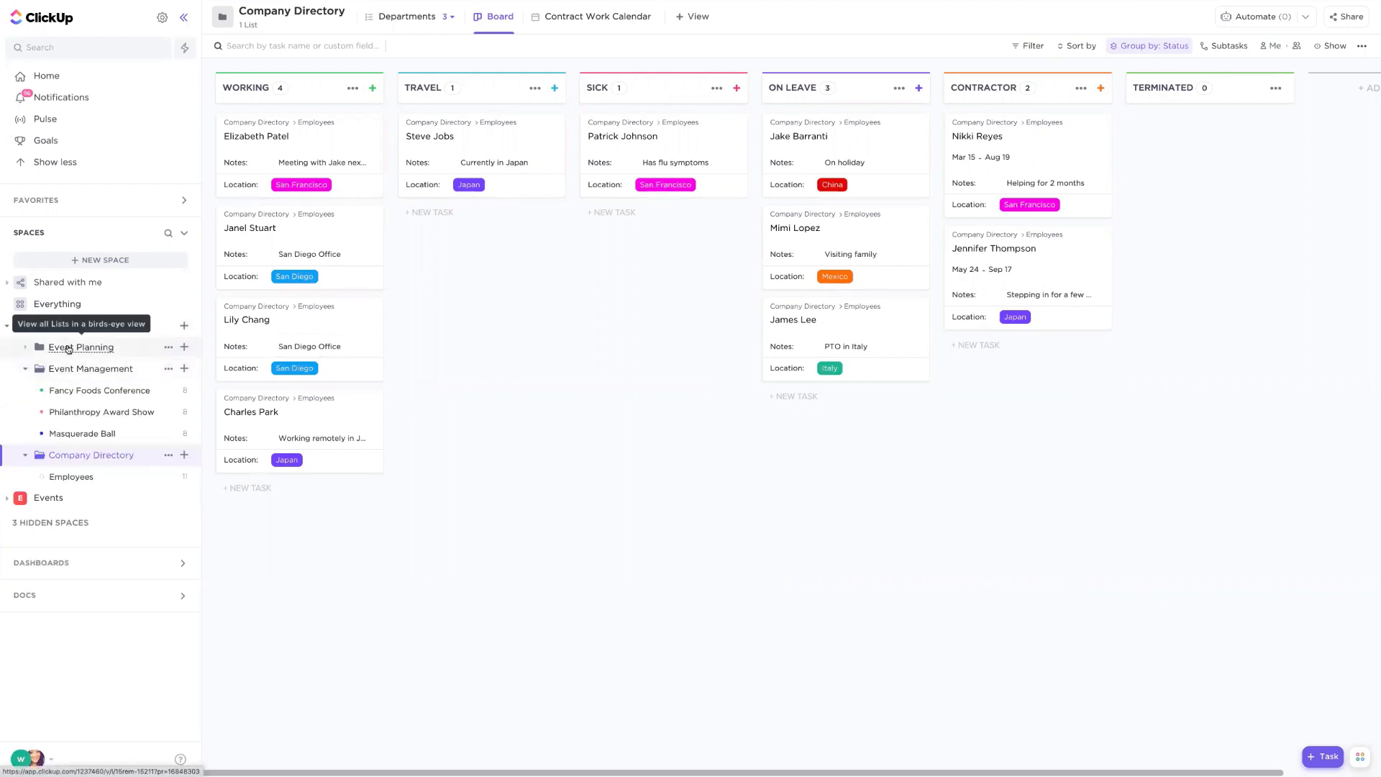
left_click(68, 347)
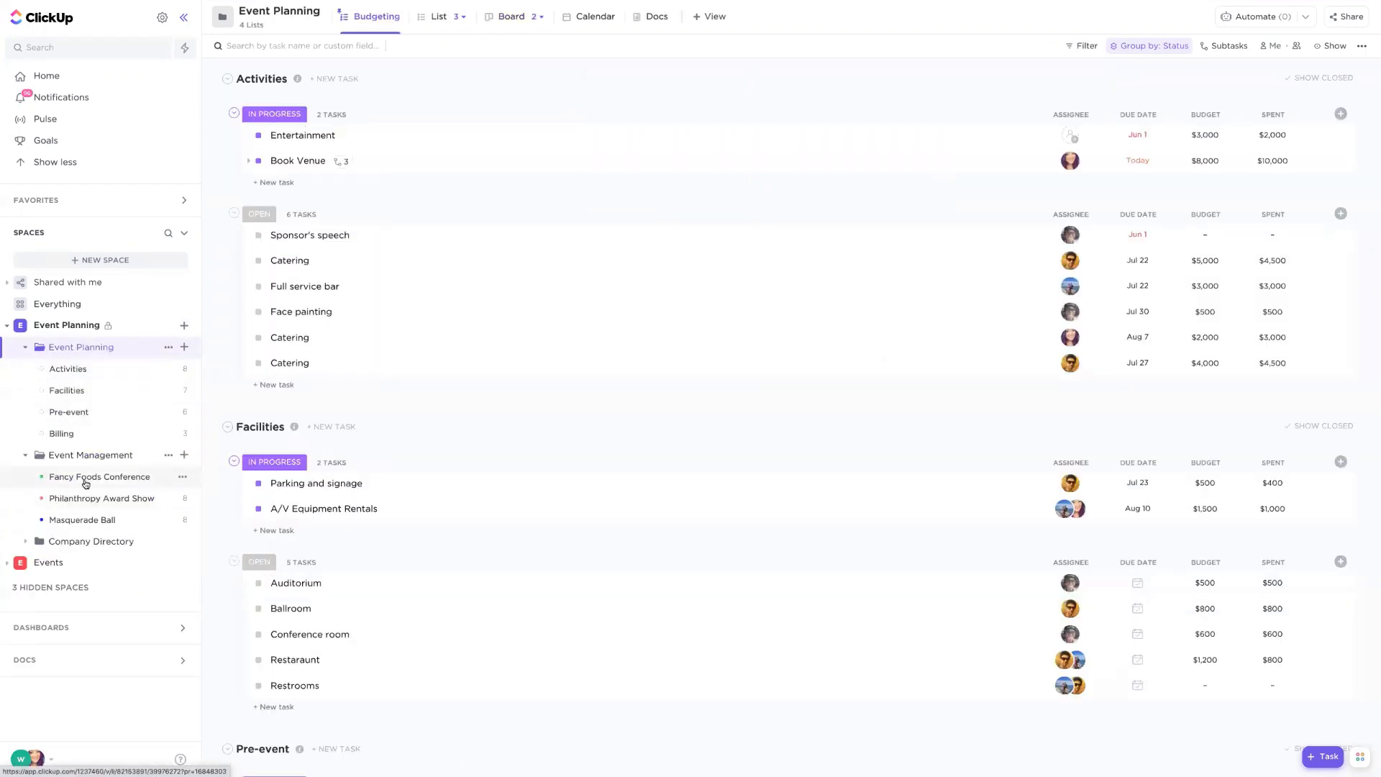
left_click(86, 477)
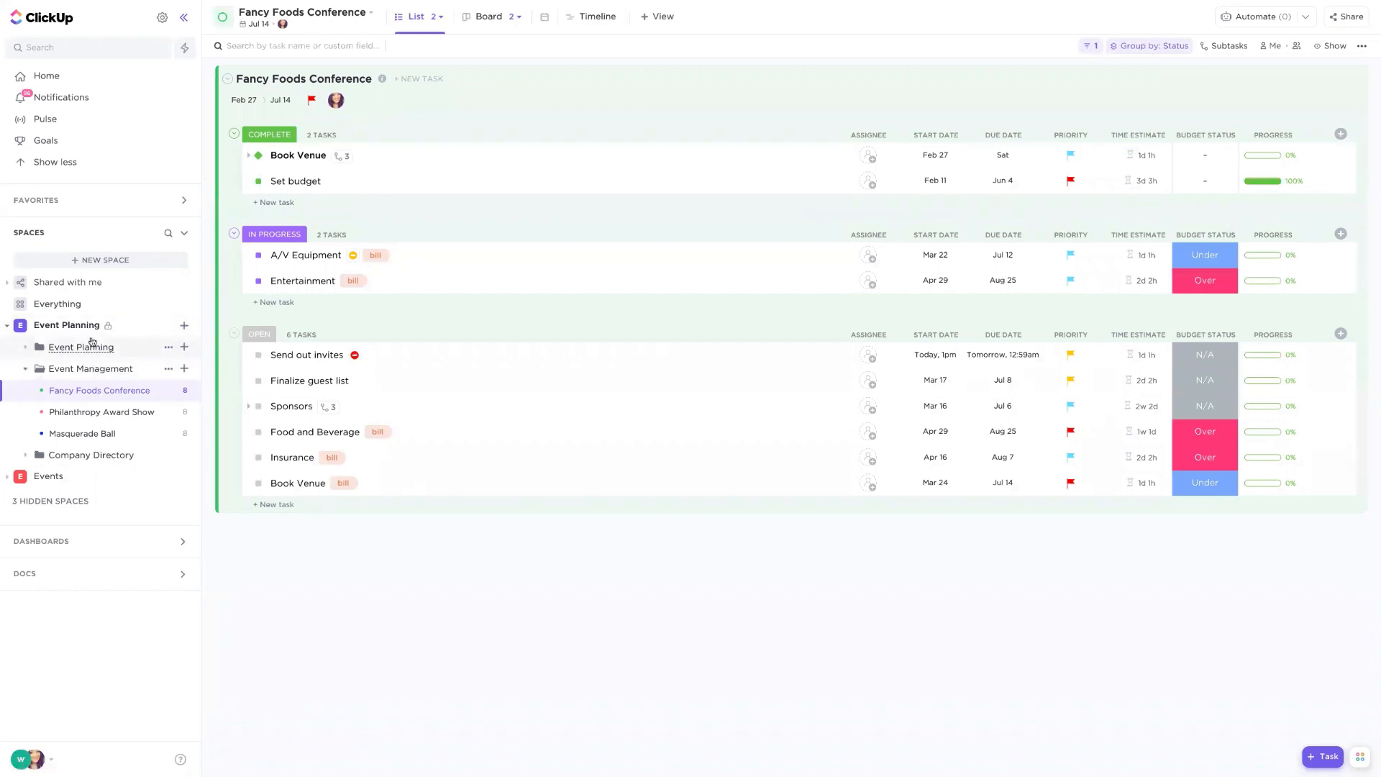
- Create a new list named "Event Planning process" in the Event Planning space and dismiss the inherit-settings banner
left_click(184, 328)
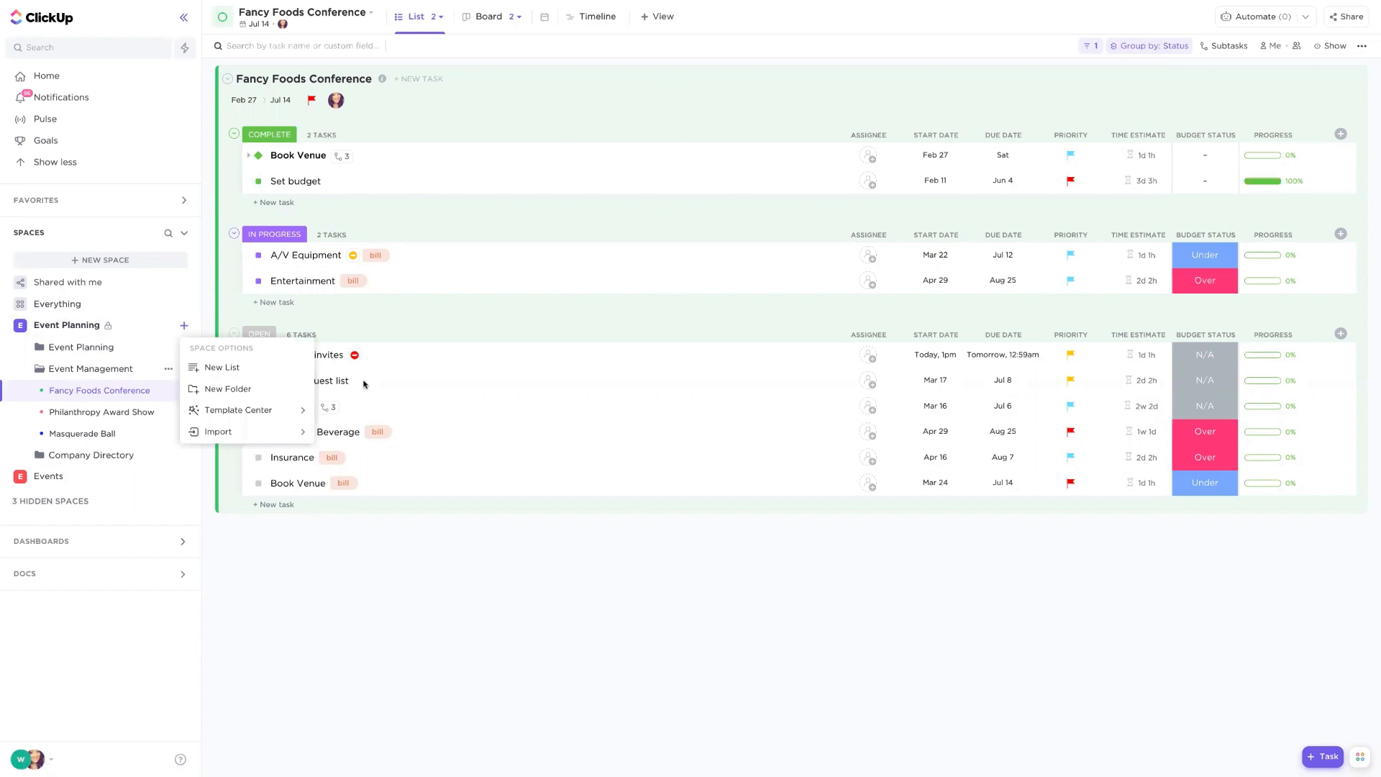
left_click(223, 367)
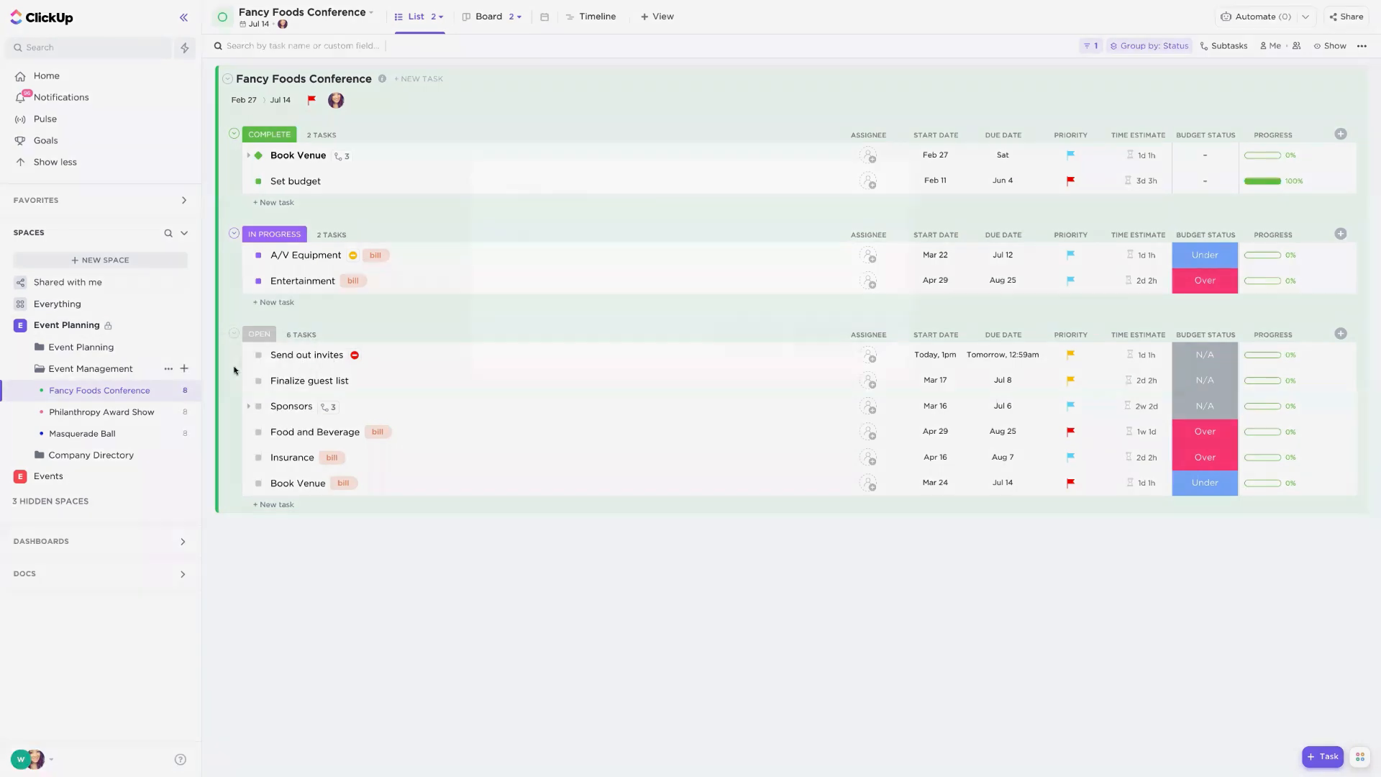
type("Event Planning process")
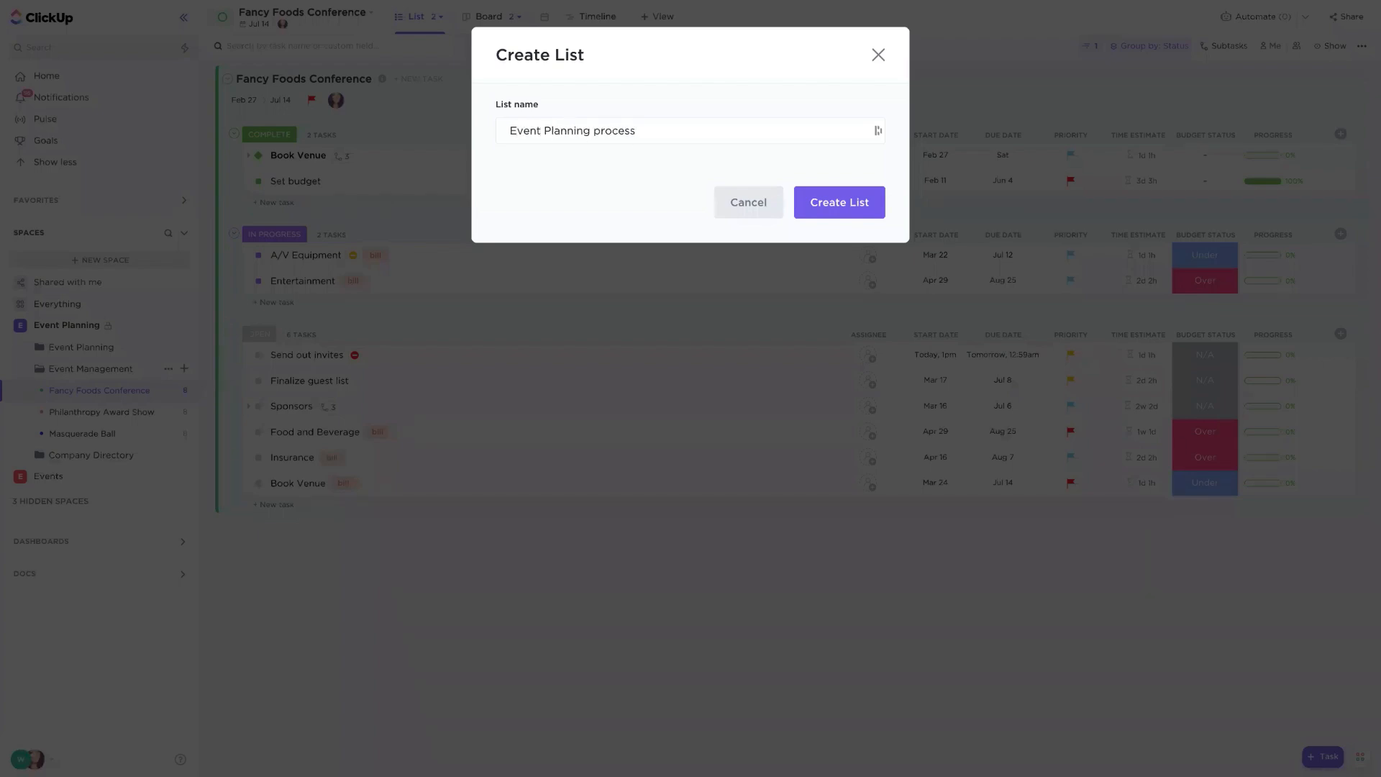
key("Return")
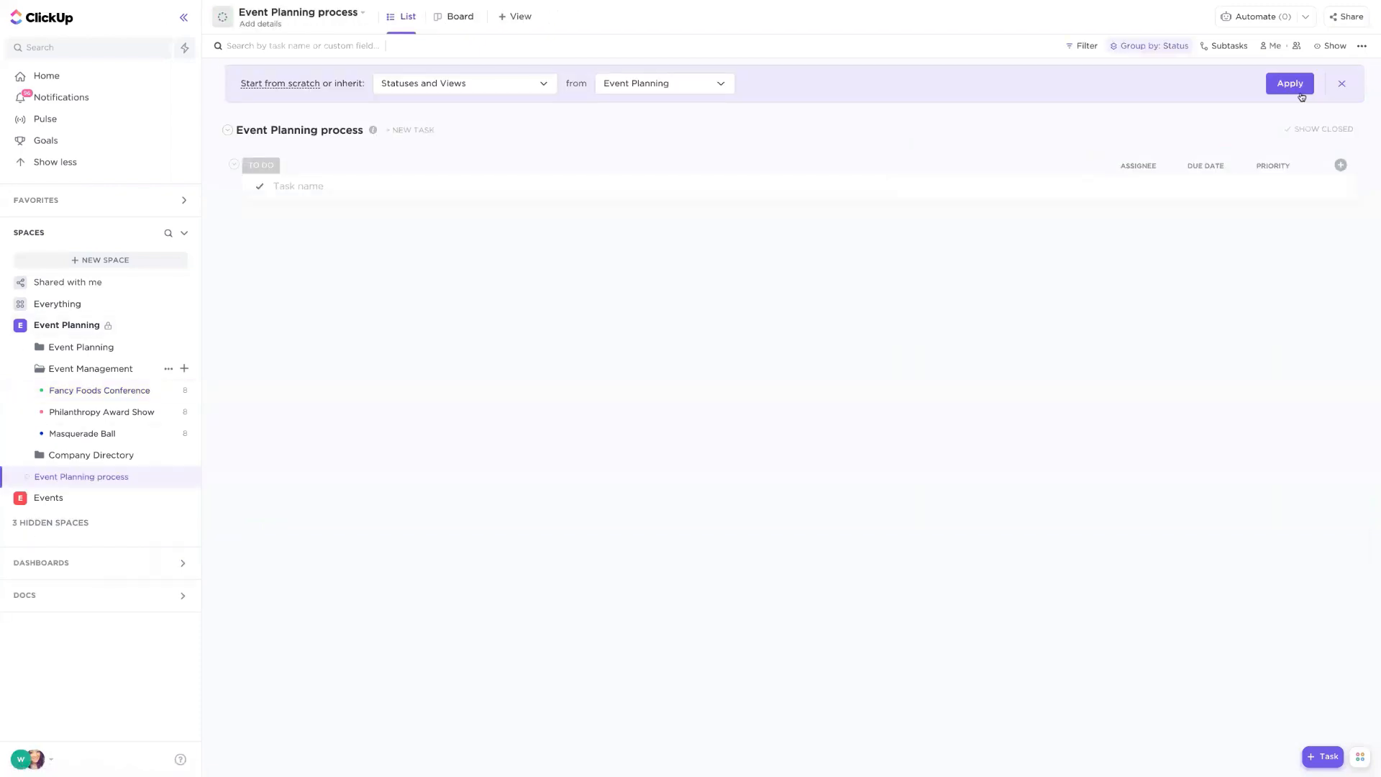
left_click(1341, 83)
- Add tasks "Determine key internal and external stakeholders", "Define budget" and "Schedule conceptual discussion meeting" to the list
left_click(276, 134)
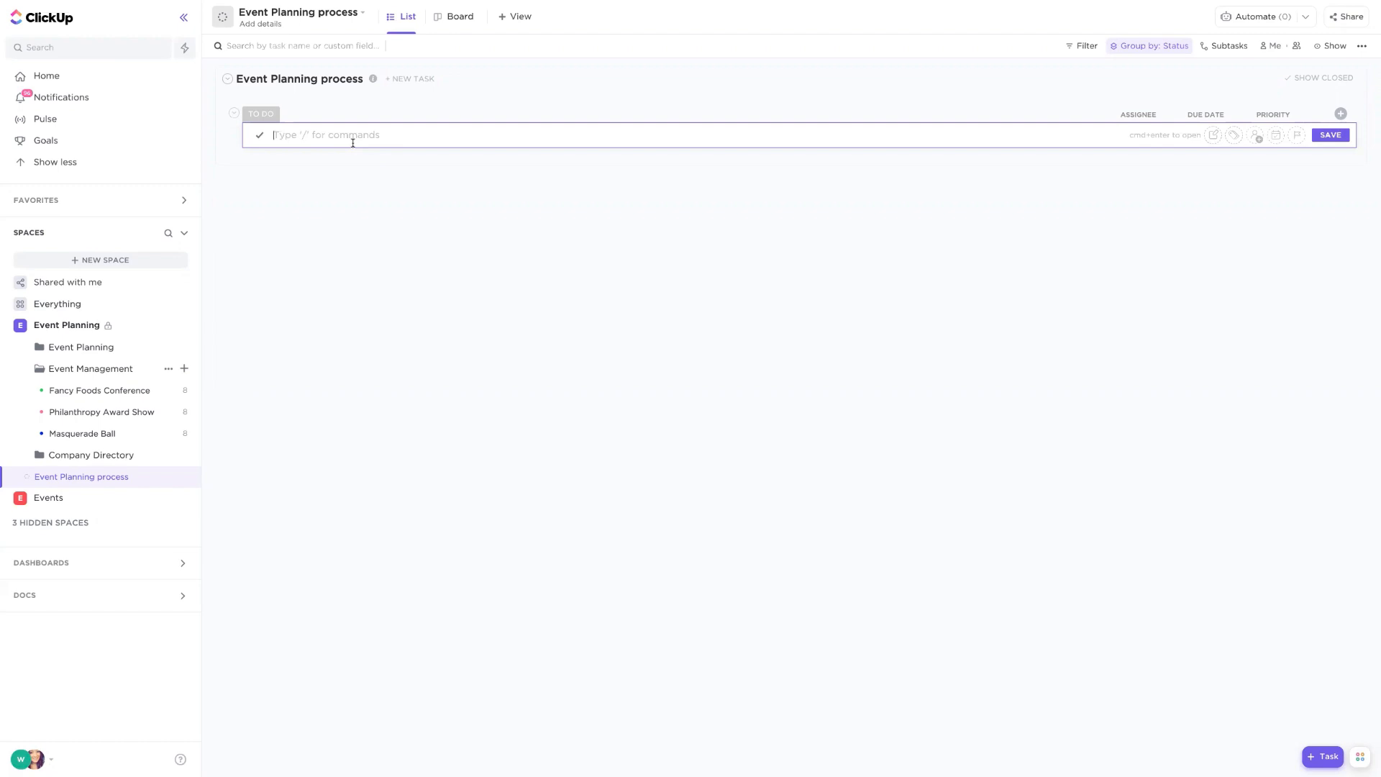
type("Determine key internal and external stakeholders")
key("Return")
type("D")
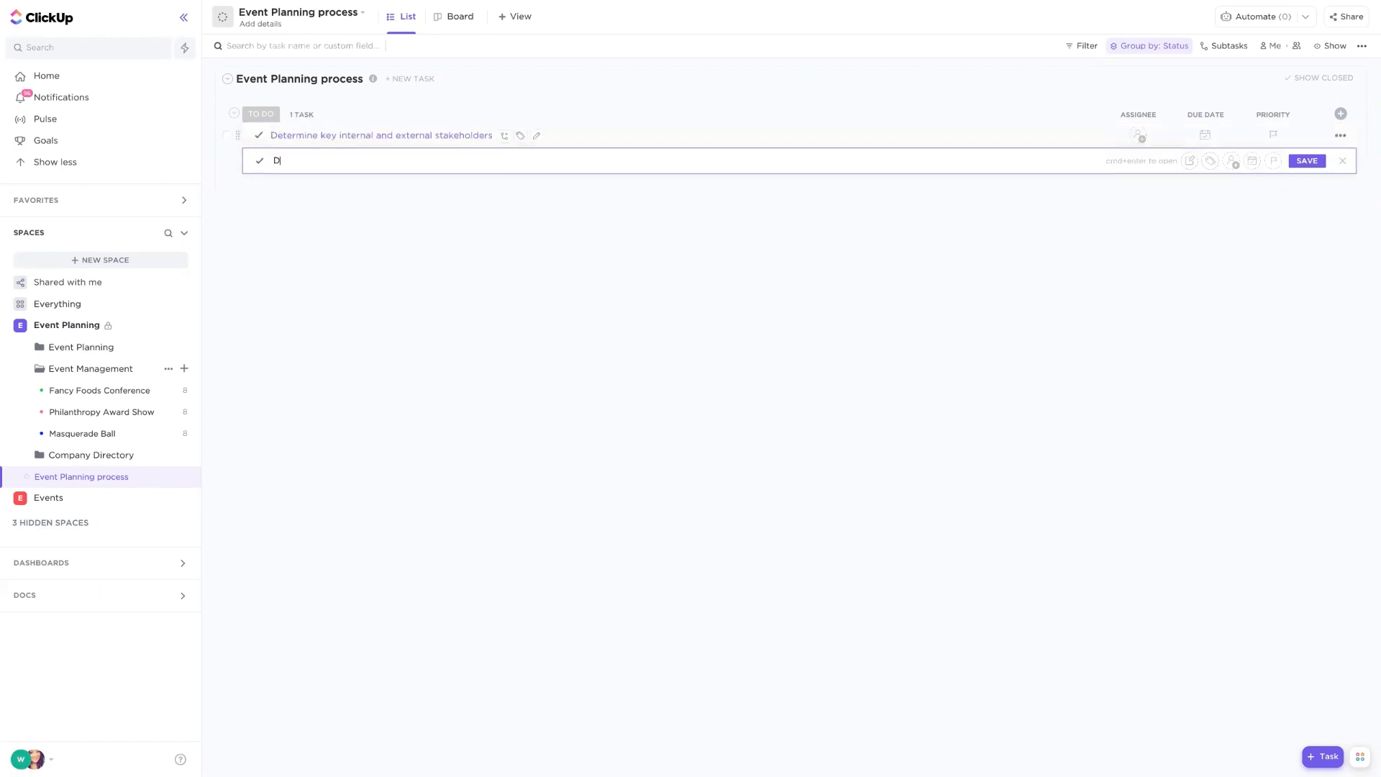
type("efine budget")
key("Return")
type("Schedule")
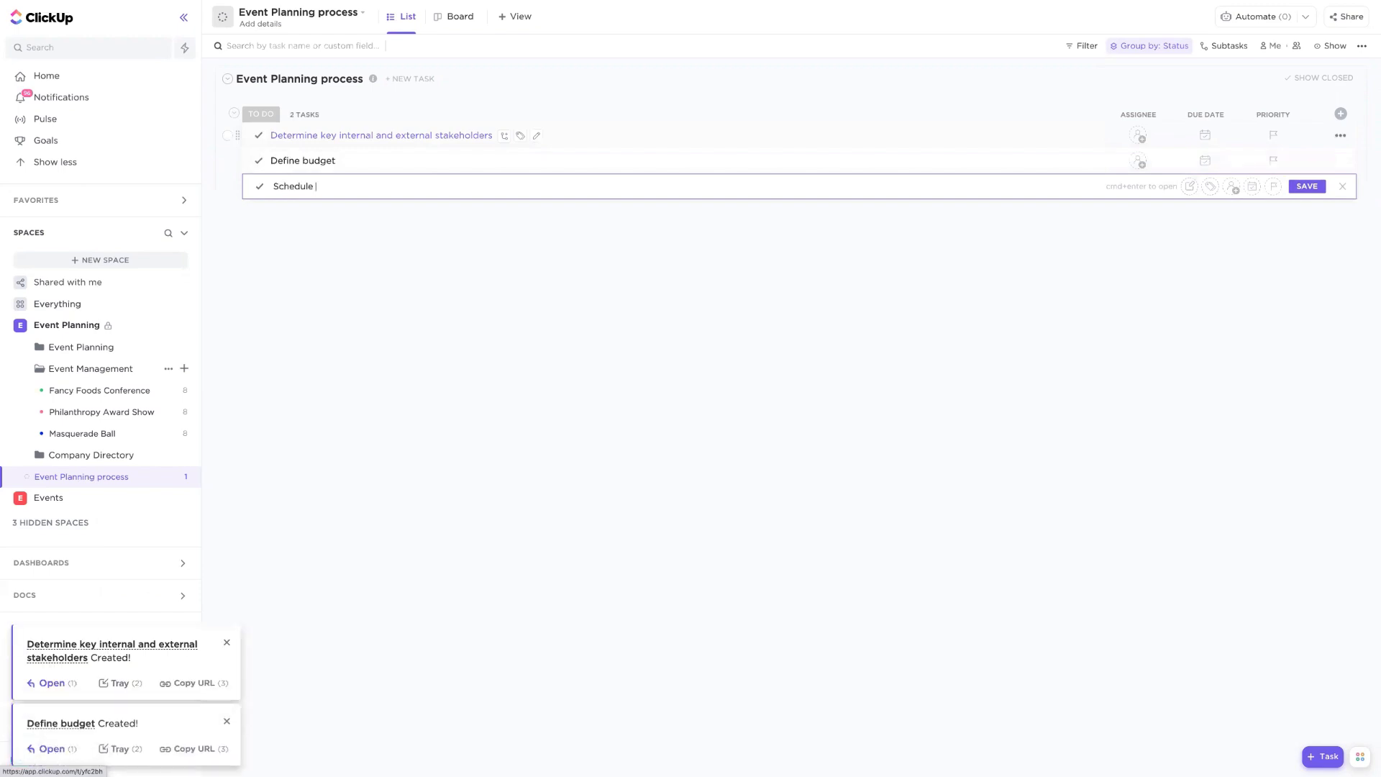
type(" conceptual disciussion meeting")
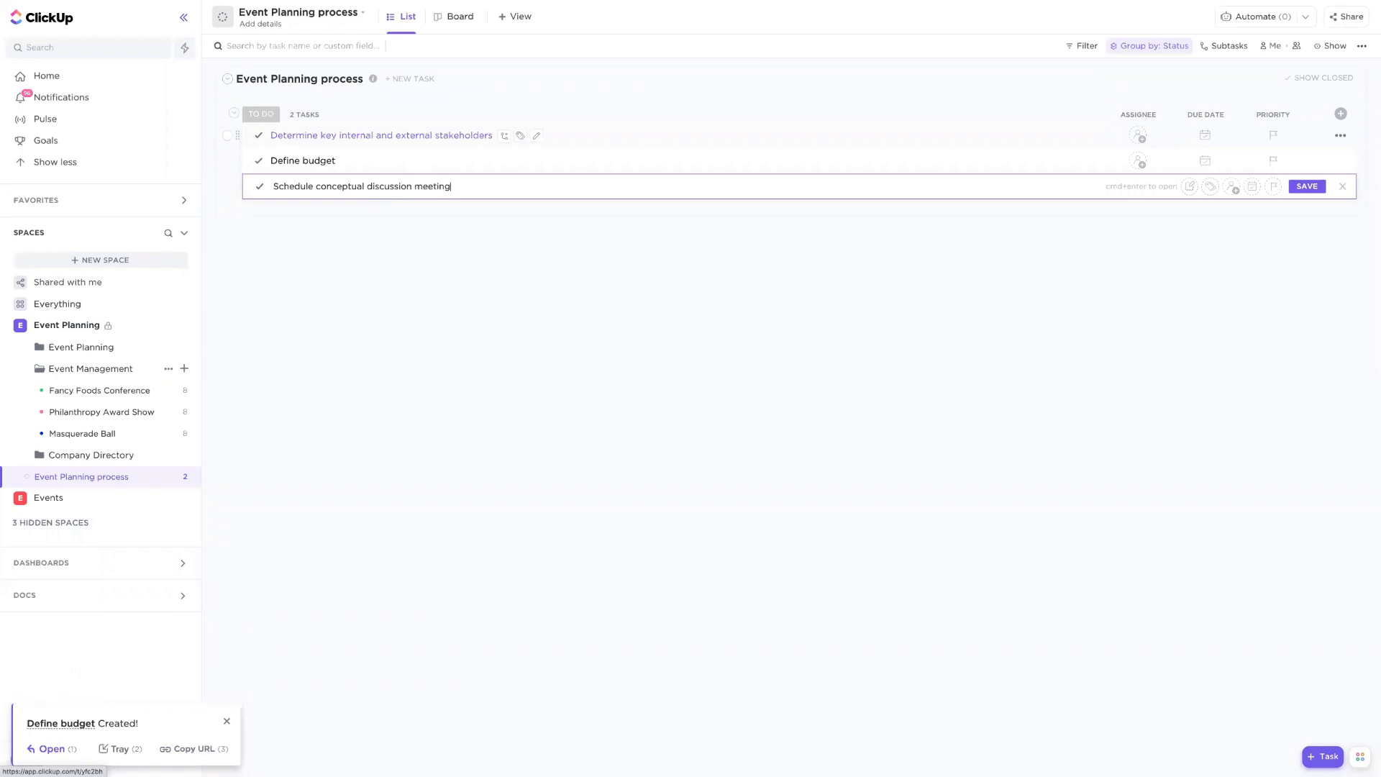
key("Return")
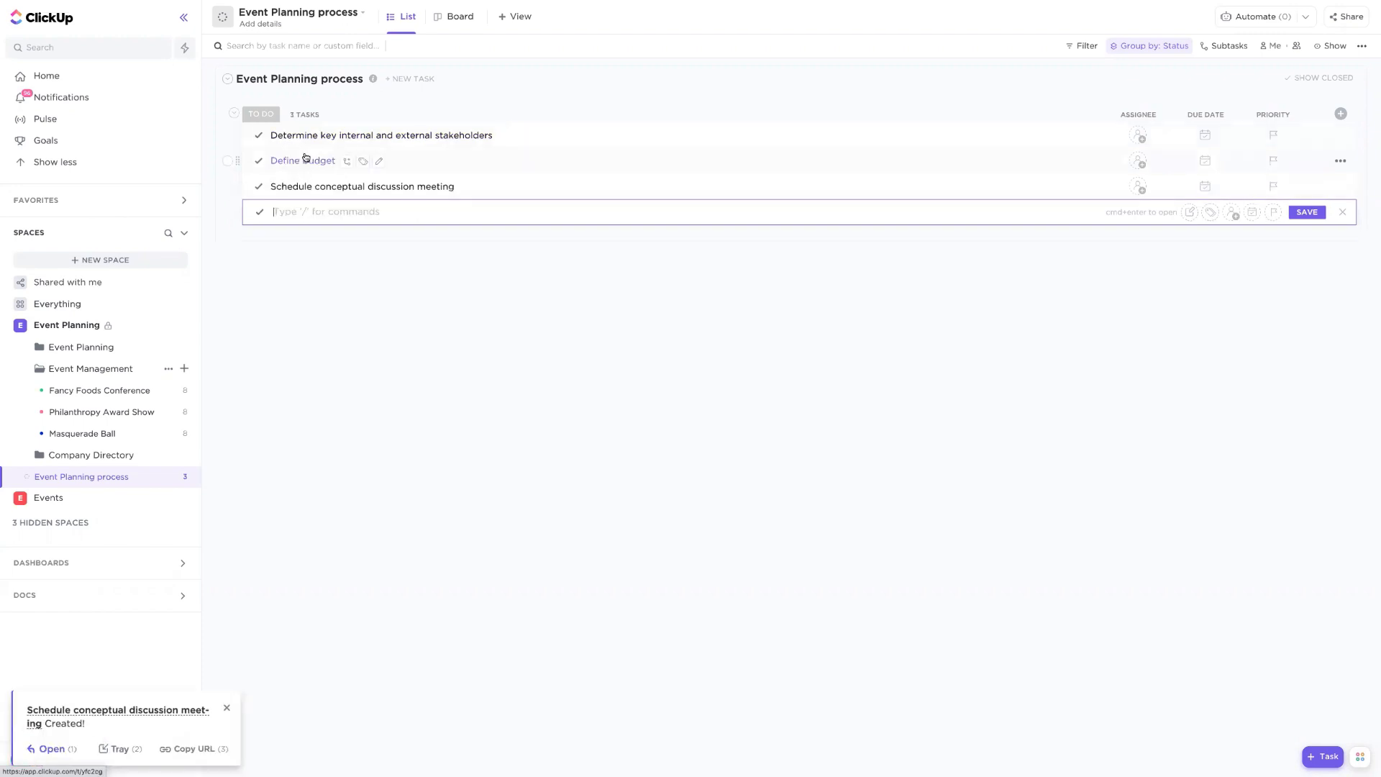
- Add subtasks "Food" and "Entertainment" under the Define budget task
left_click(346, 161)
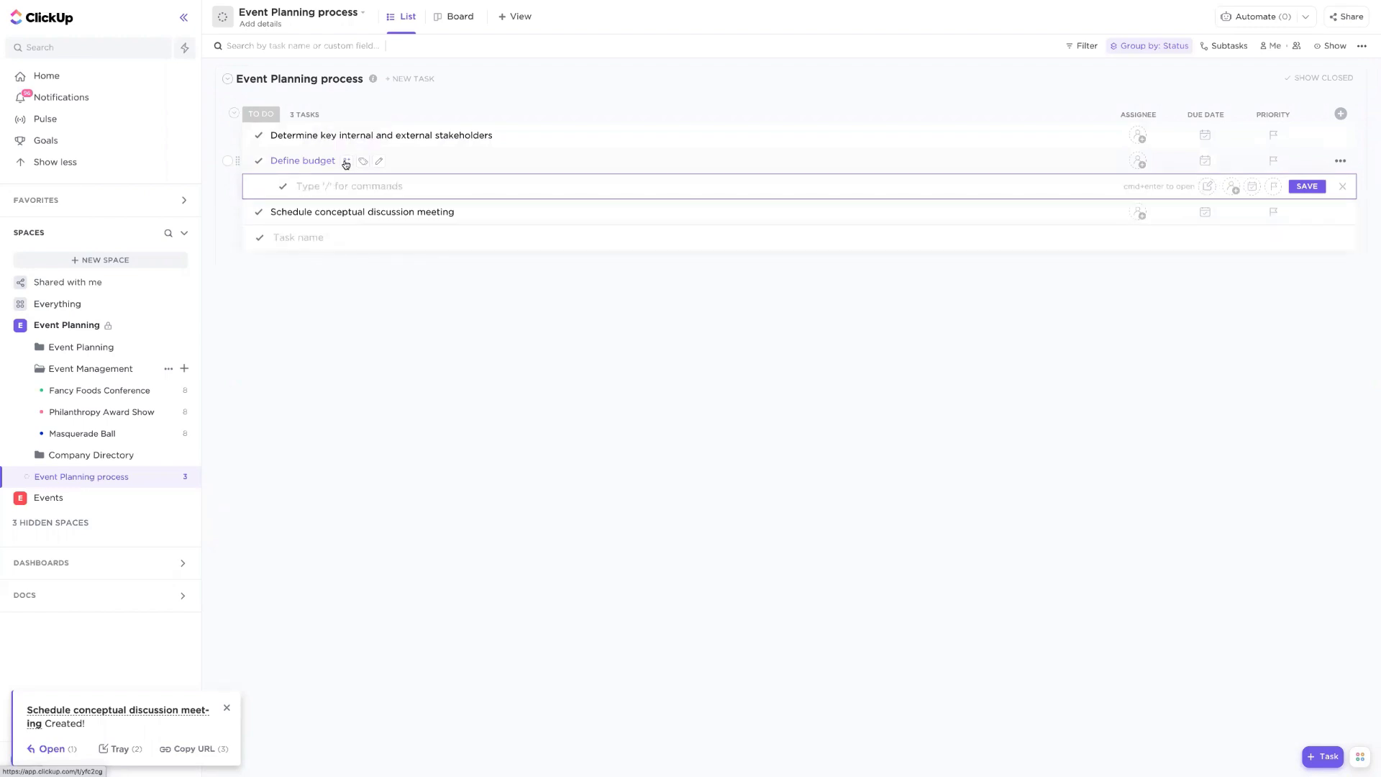
type("Food")
key("Return")
type("Entertainment")
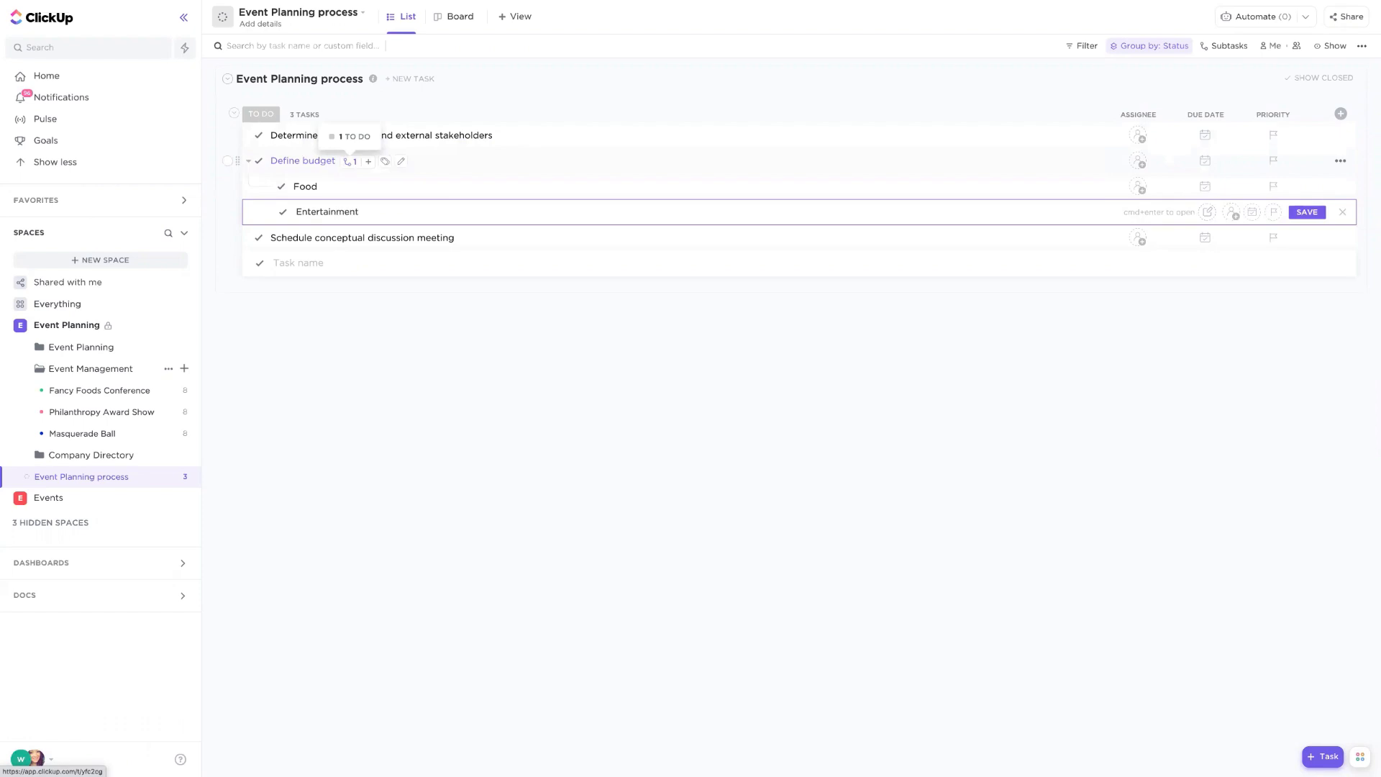
key("Return")
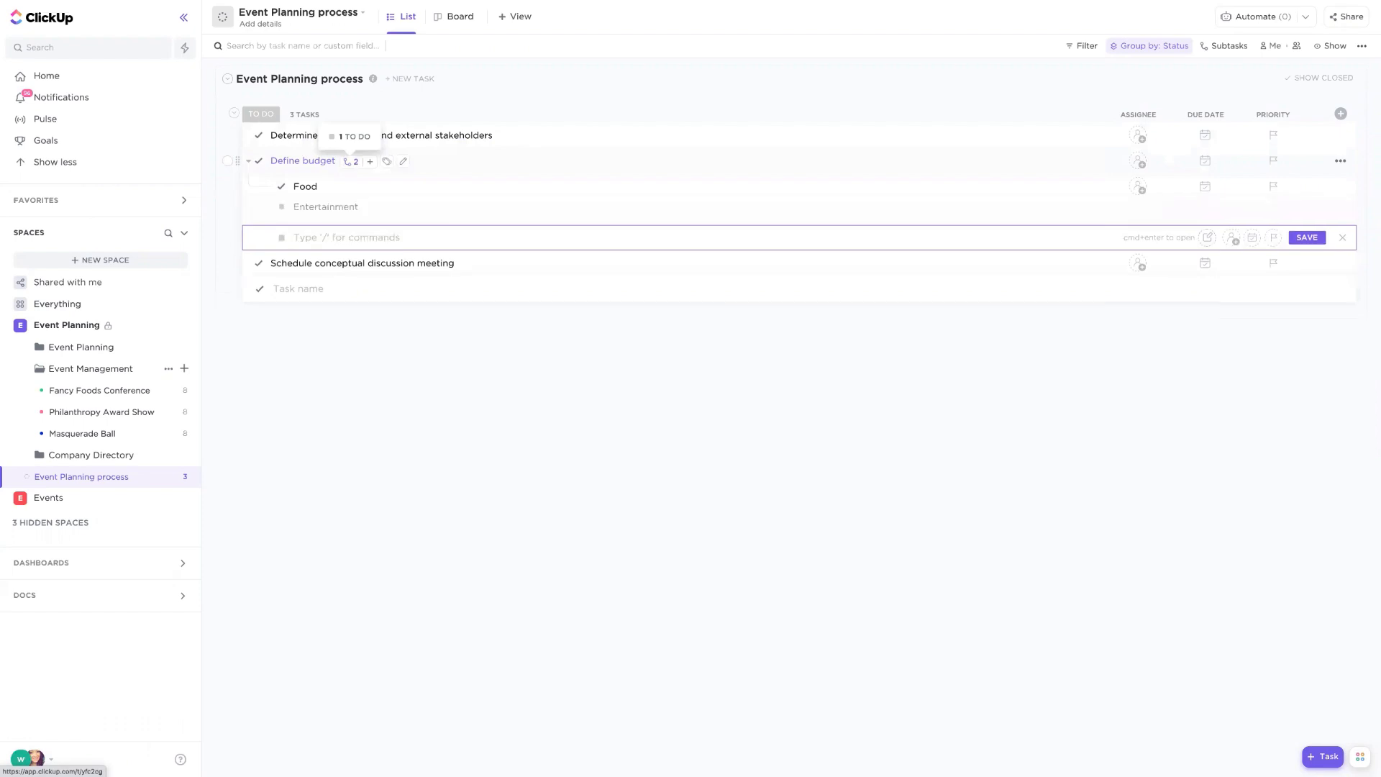
key("Escape")
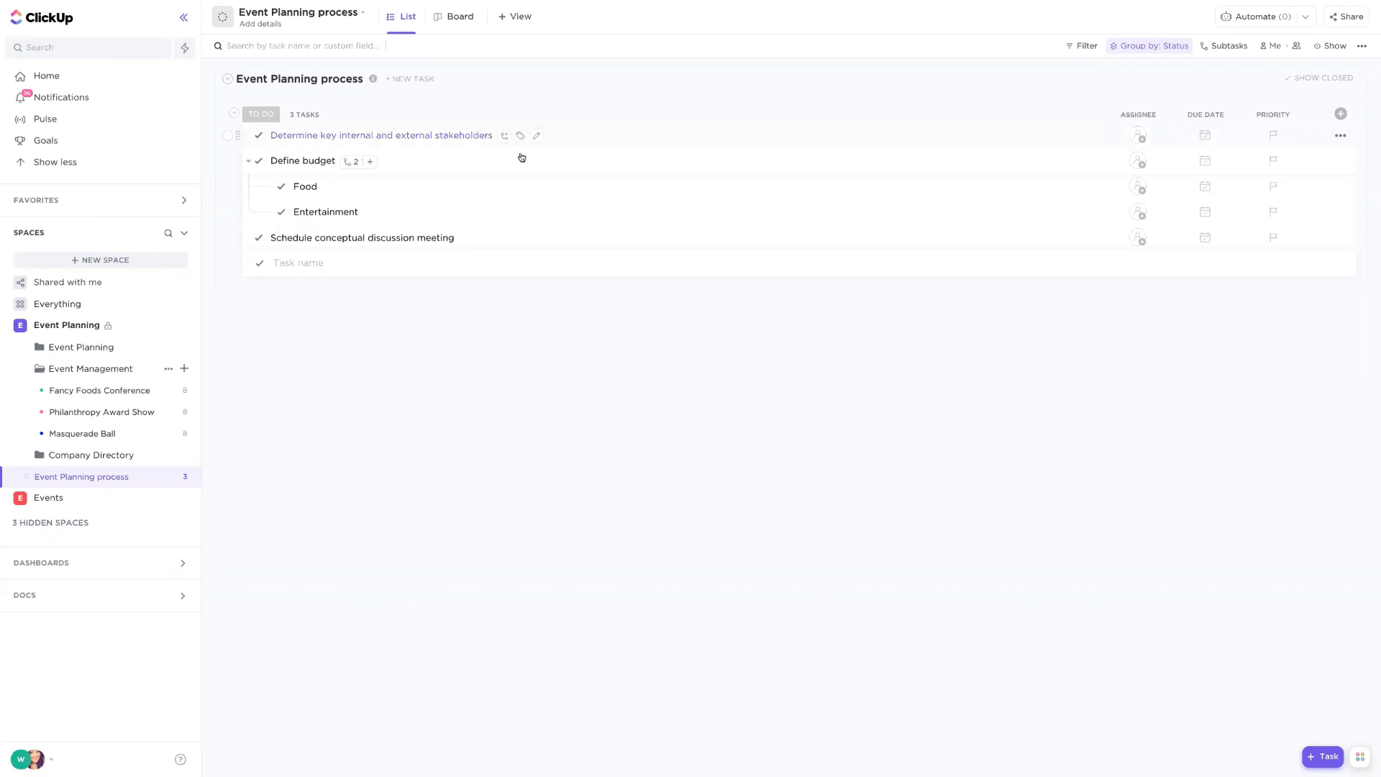
- Assign team members to the stakeholders task, the Define budget task, and the Food subtask
left_click(1138, 141)
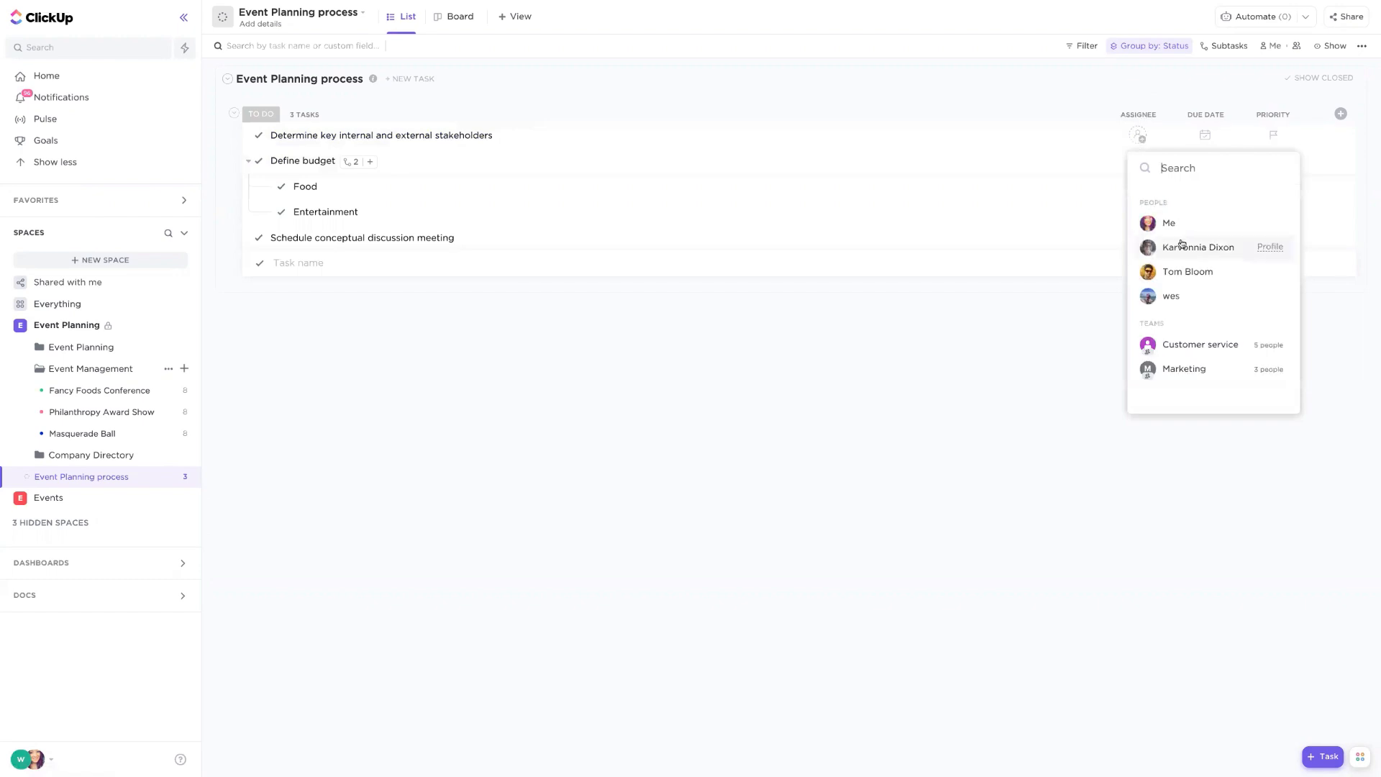
left_click(1180, 246)
left_click(1136, 160)
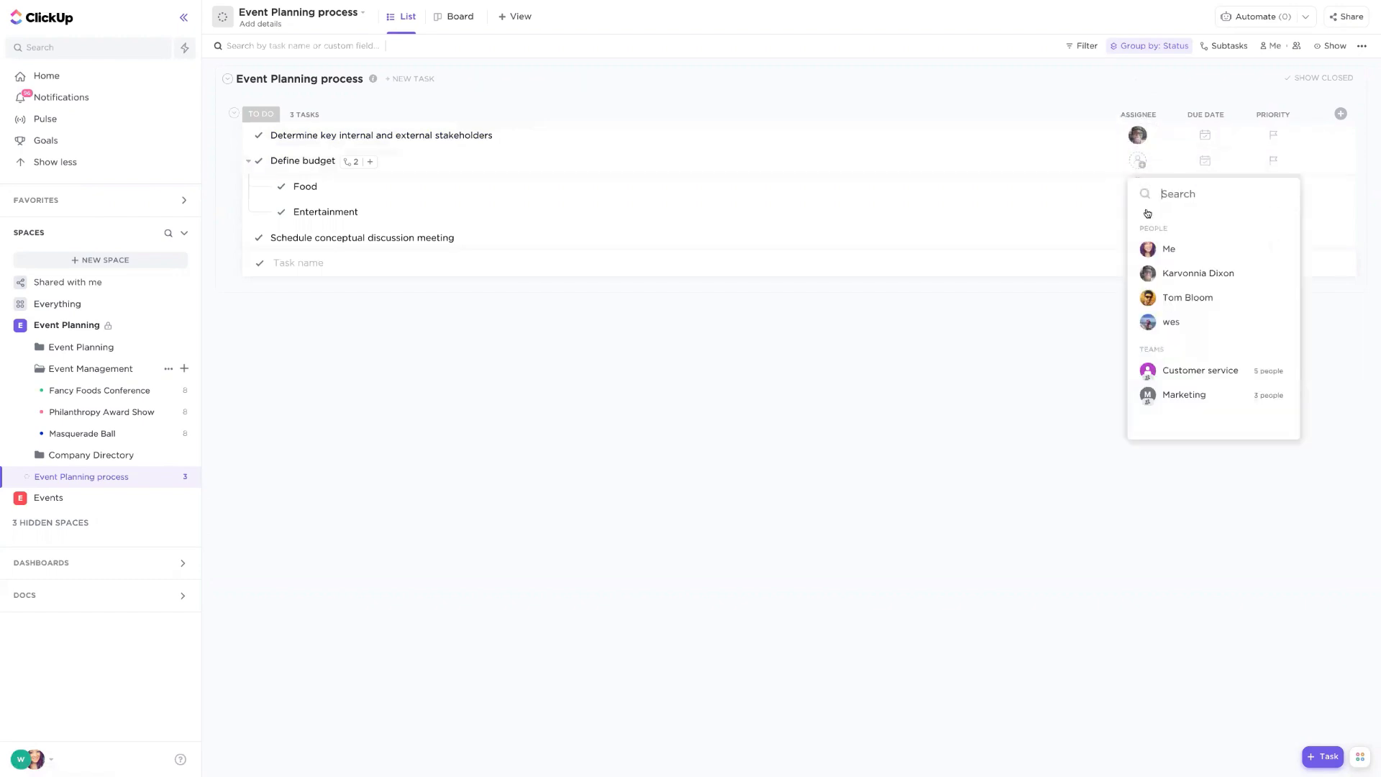
left_click(1180, 298)
left_click(537, 127)
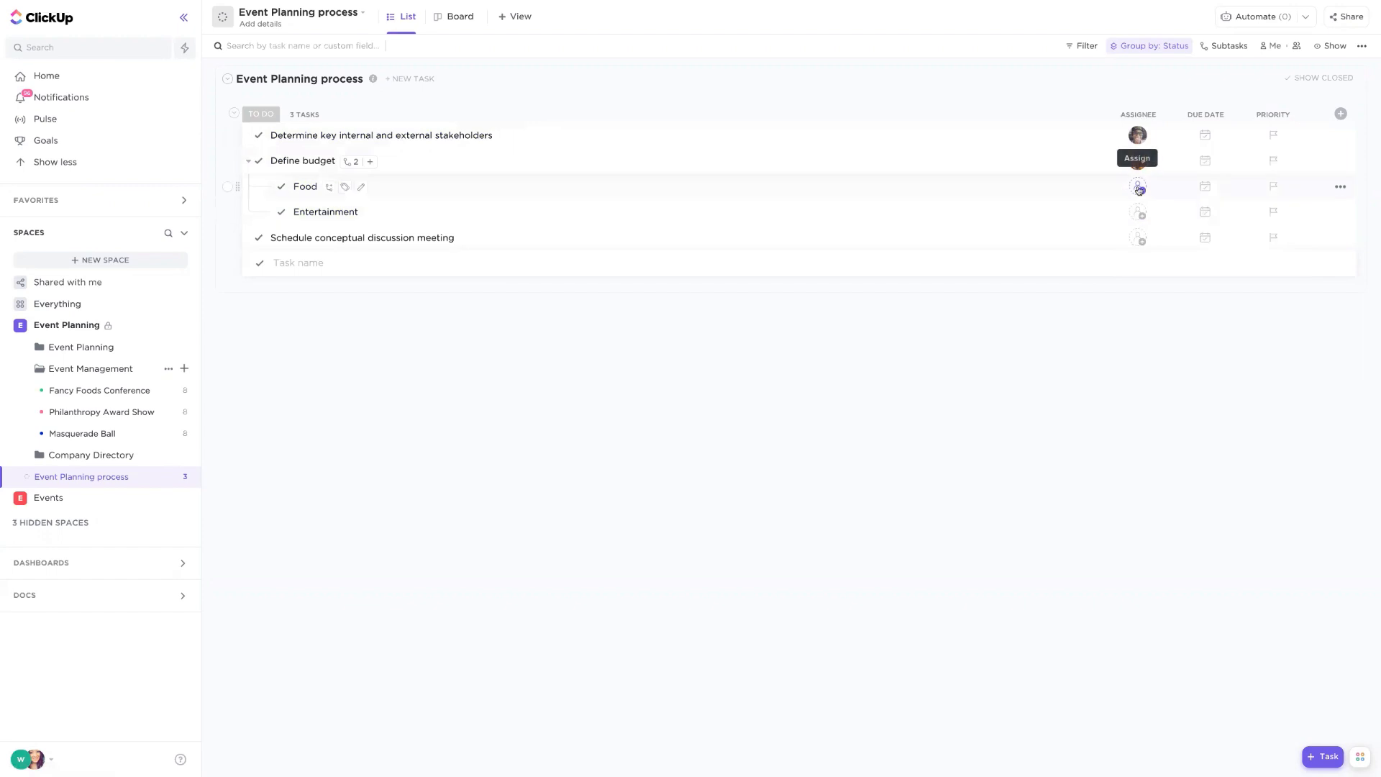
left_click(1137, 186)
left_click(1169, 346)
- Set the stakeholders task's start date to Jul 1 and due date to Jul 8
left_click(1204, 135)
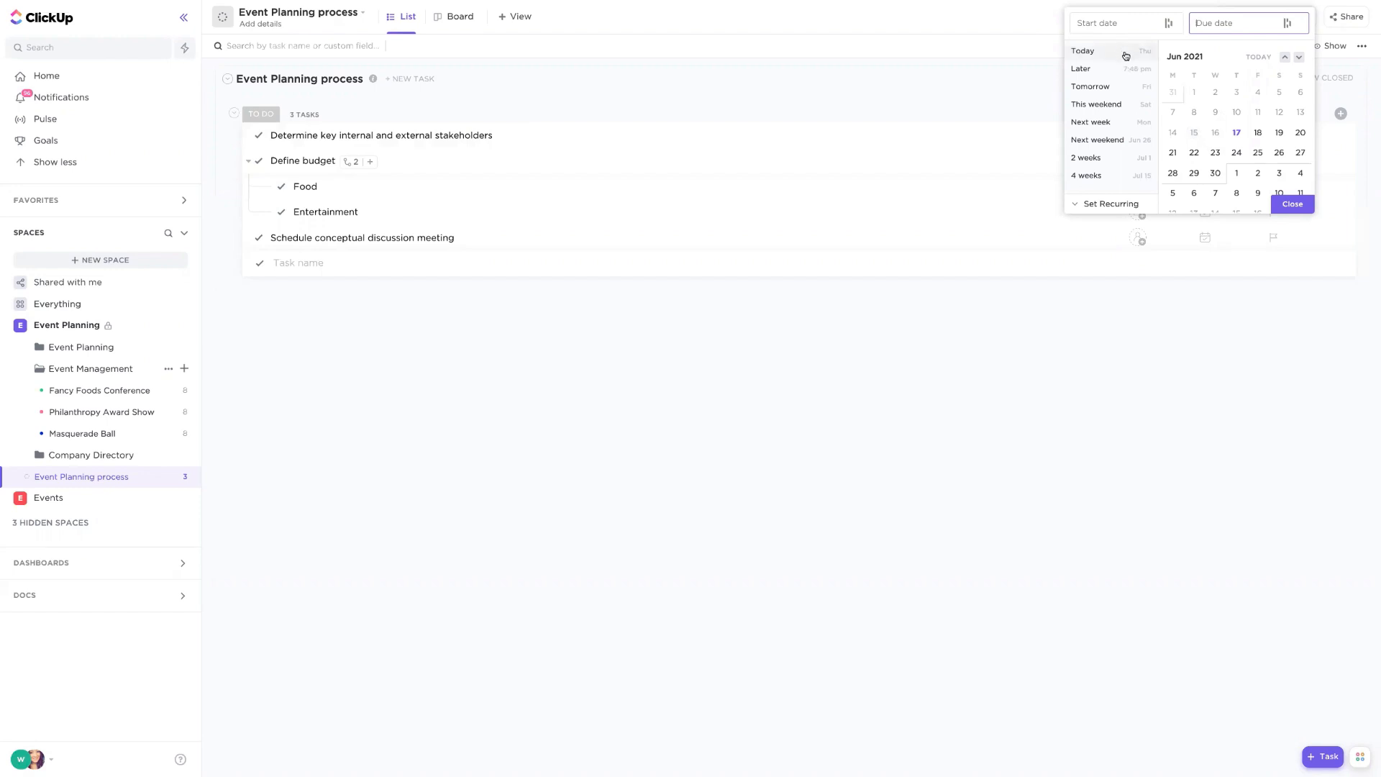
left_click(1128, 30)
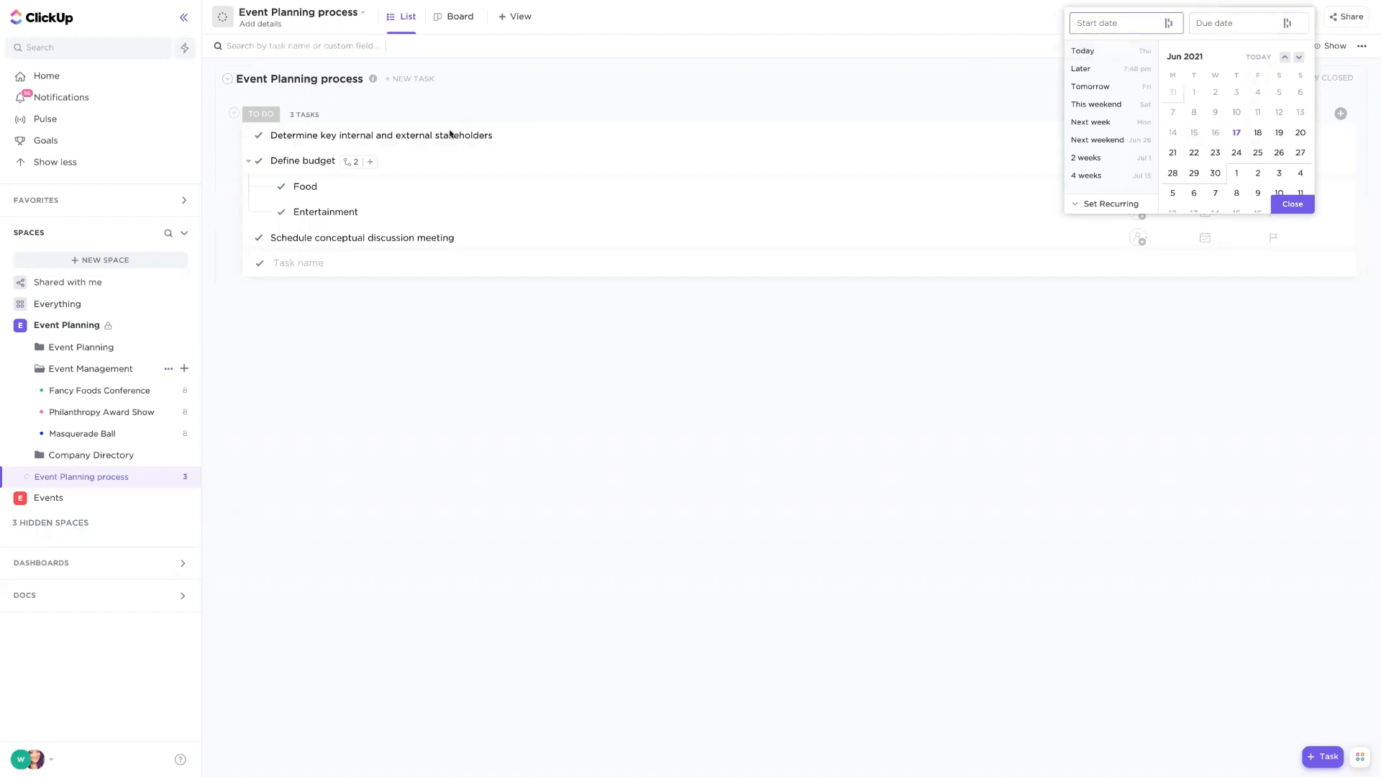
left_click(1238, 173)
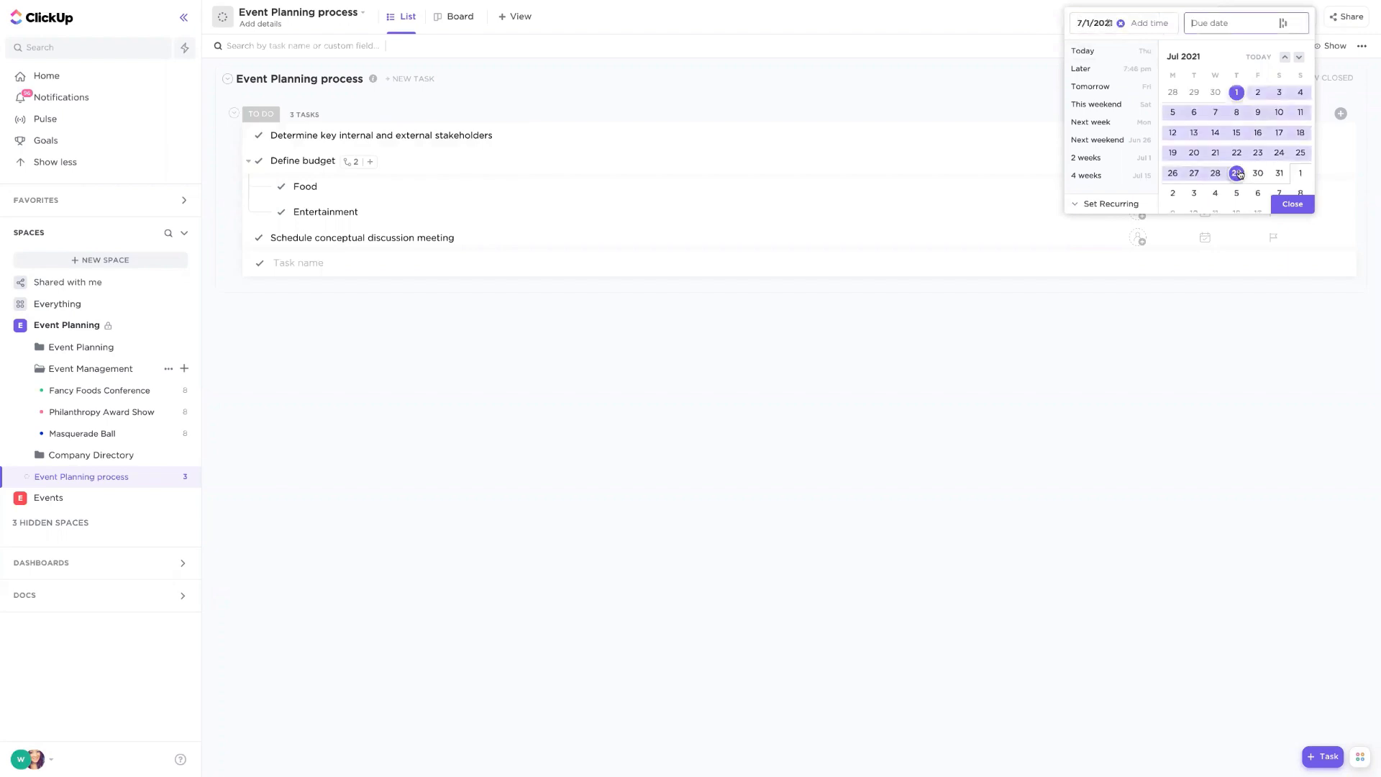
left_click(1238, 113)
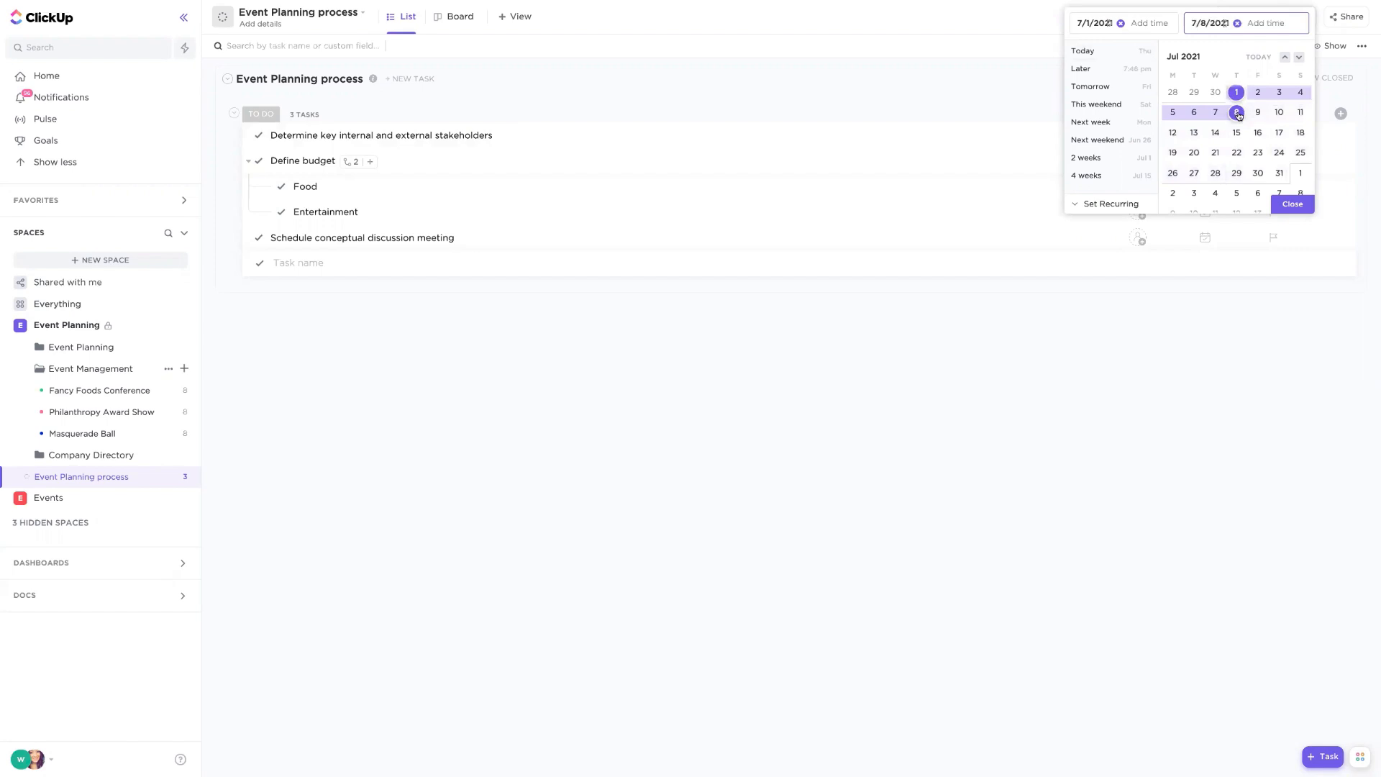
left_click(1290, 205)
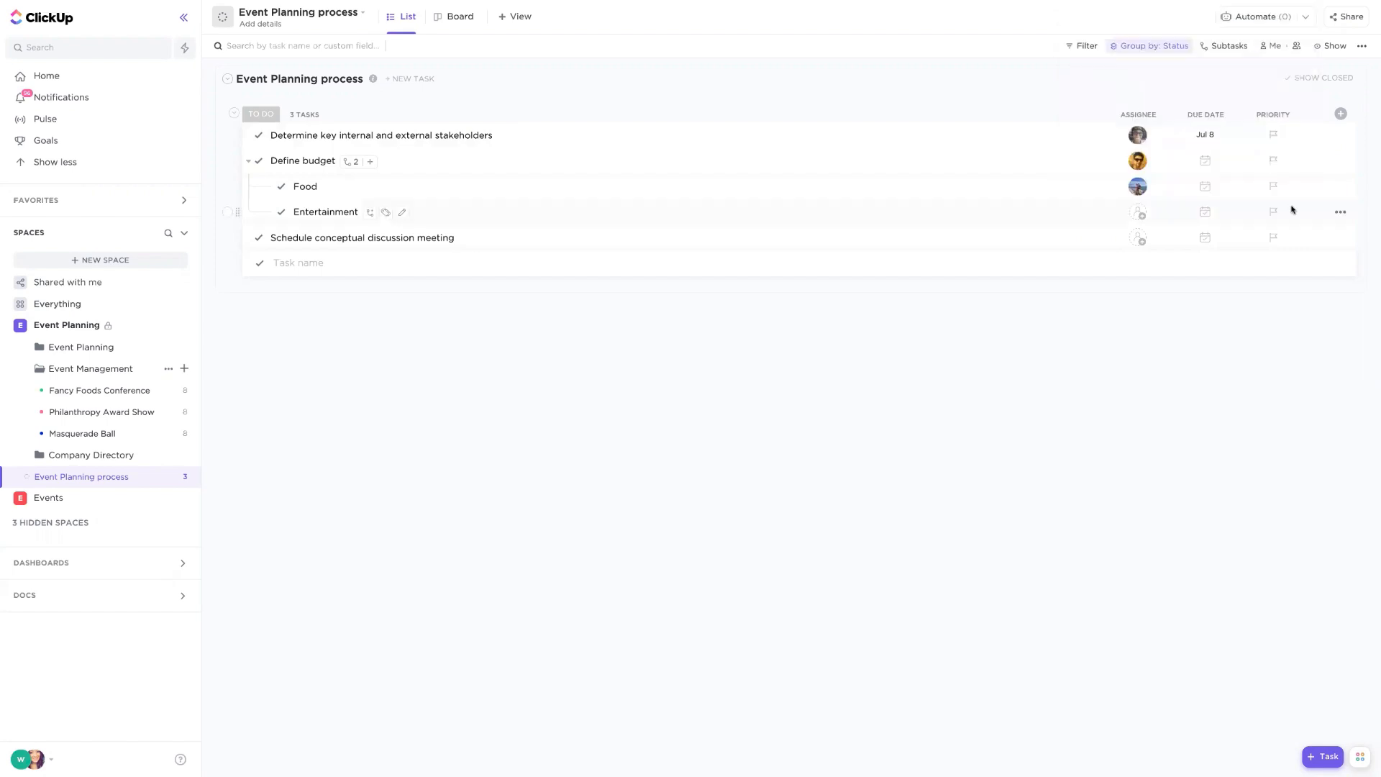
- Set the Define budget task's start date to Jul 9 and due date to Jul 16
left_click(1207, 161)
scroll(1279, 141, "down", 1)
left_click(1140, 30)
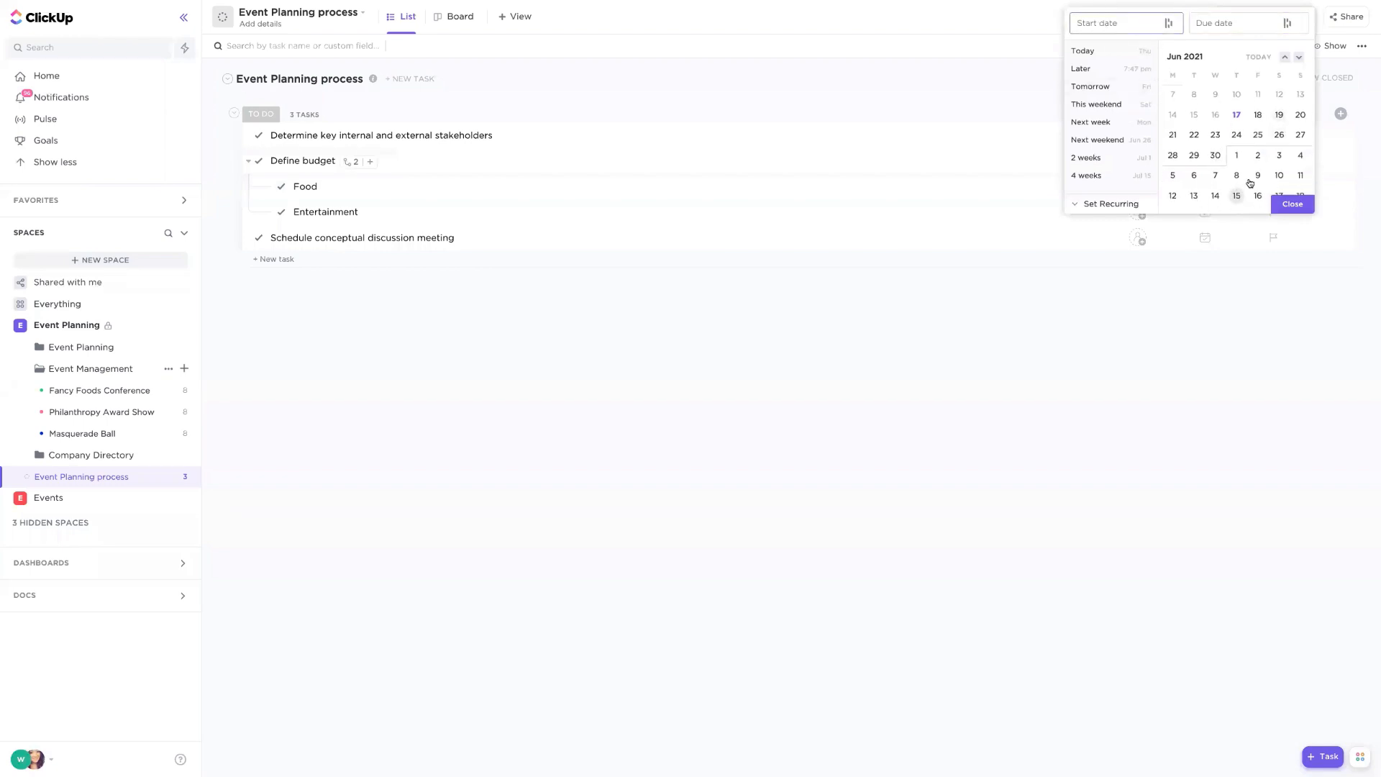
left_click(1258, 177)
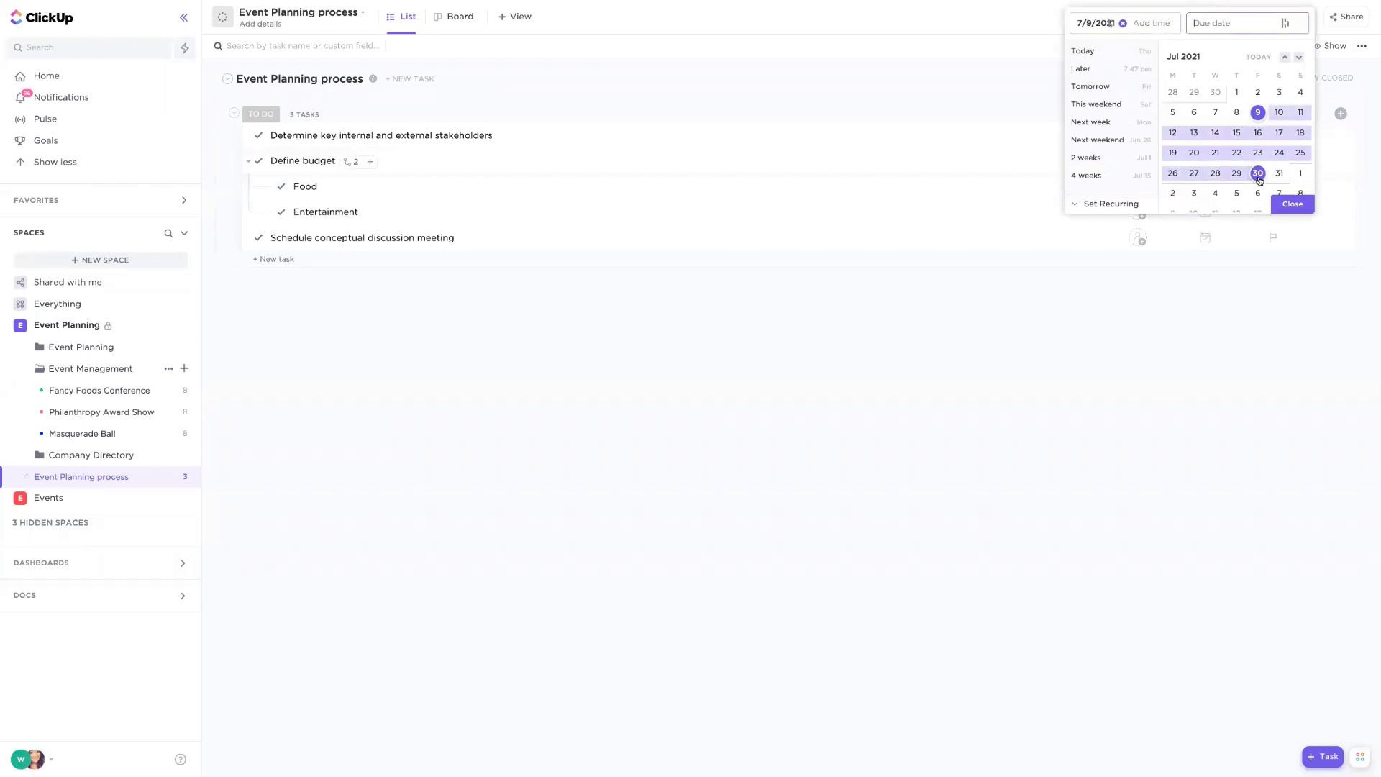
left_click(1258, 132)
left_click(1294, 204)
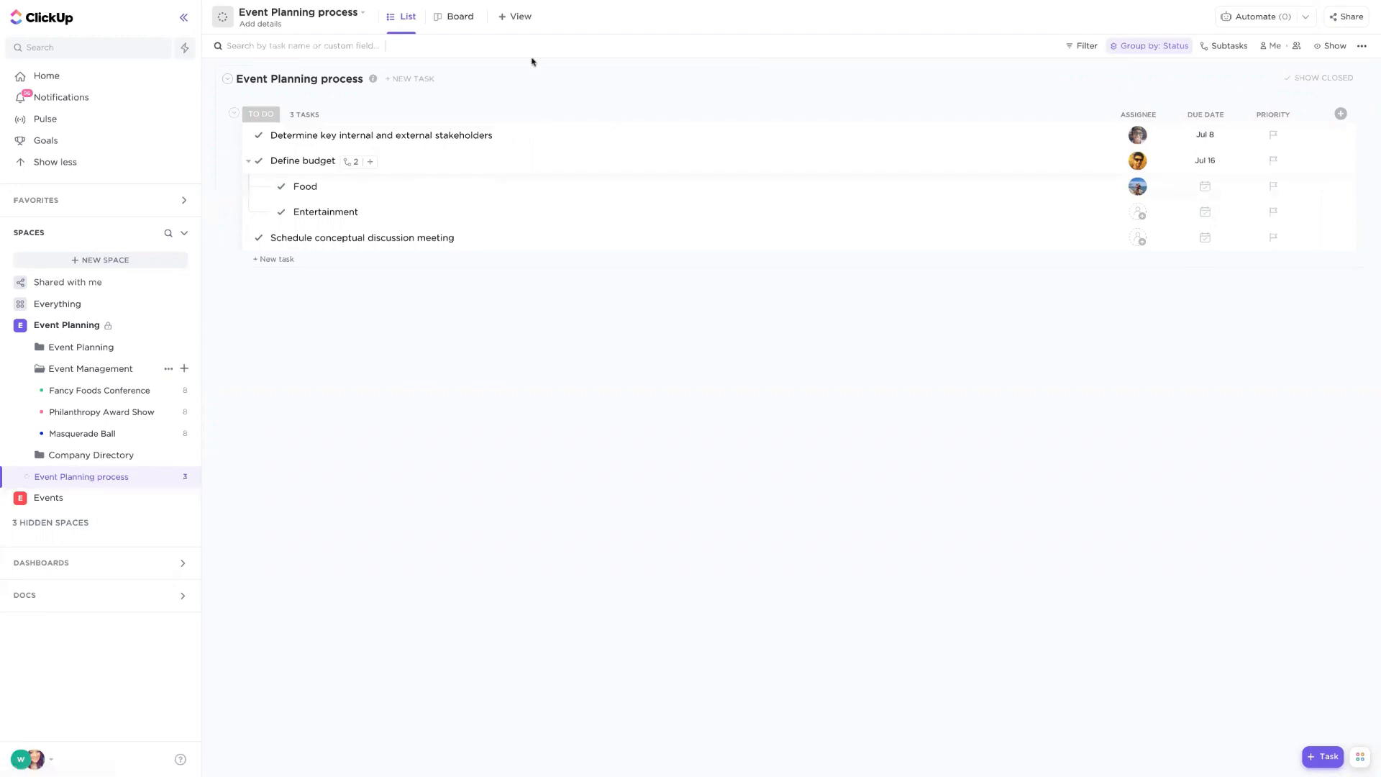
- Add a Gantt view to the Event Planning process list
left_click(526, 20)
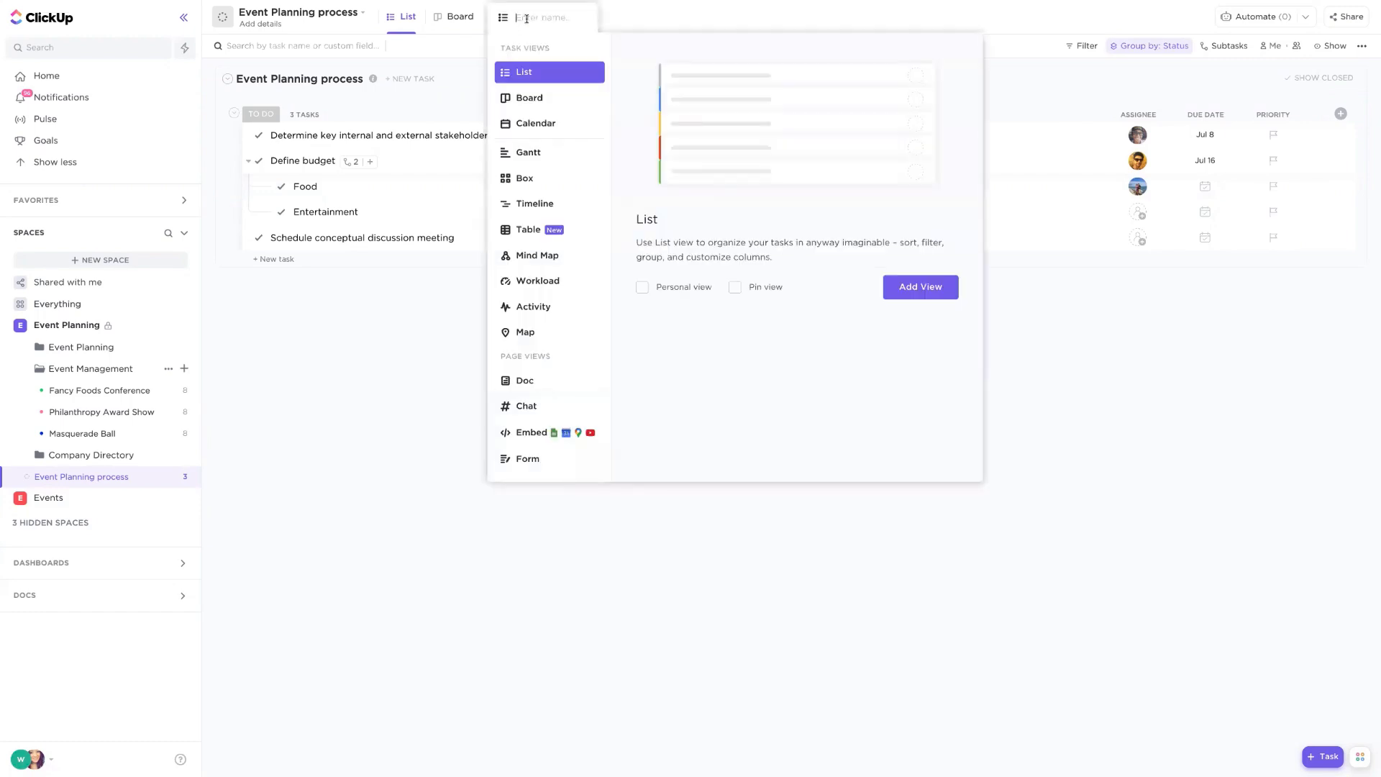
left_click(538, 163)
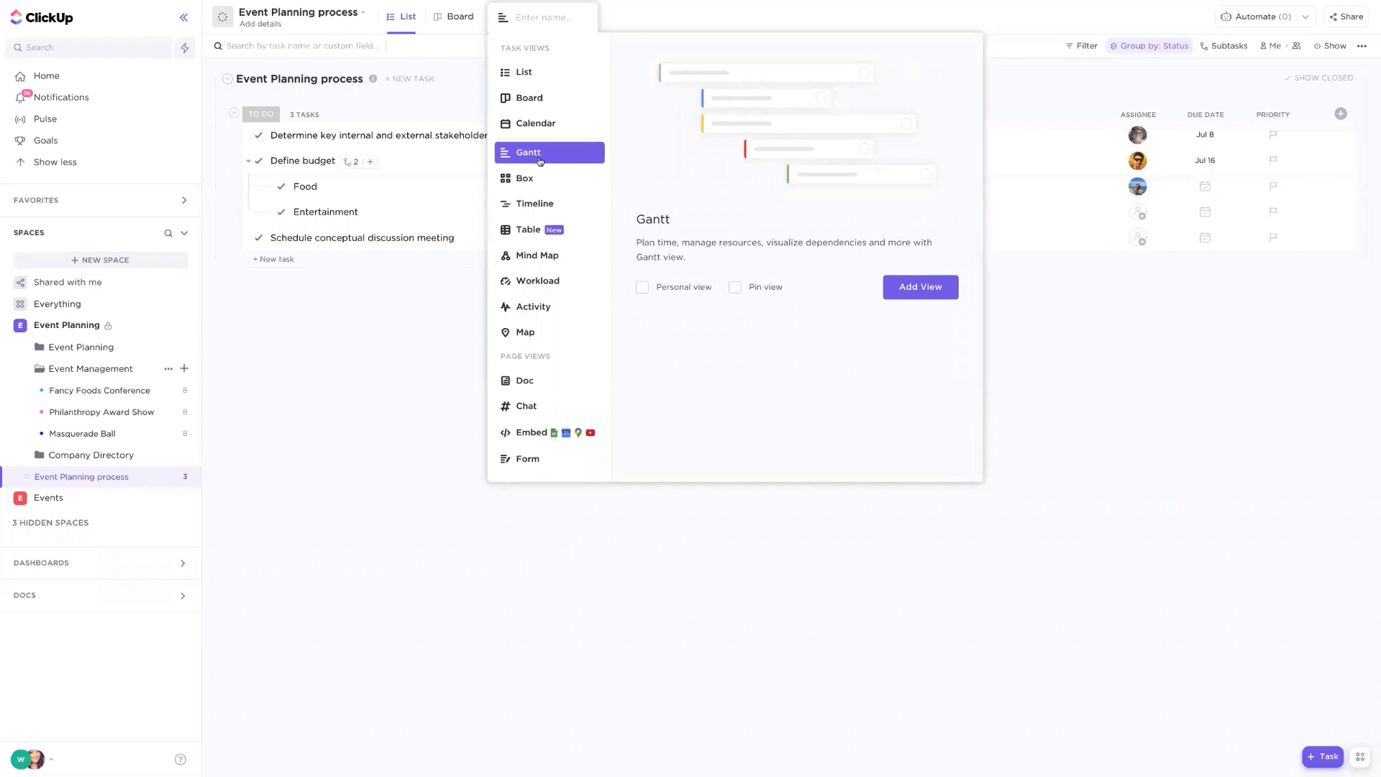
left_click(939, 284)
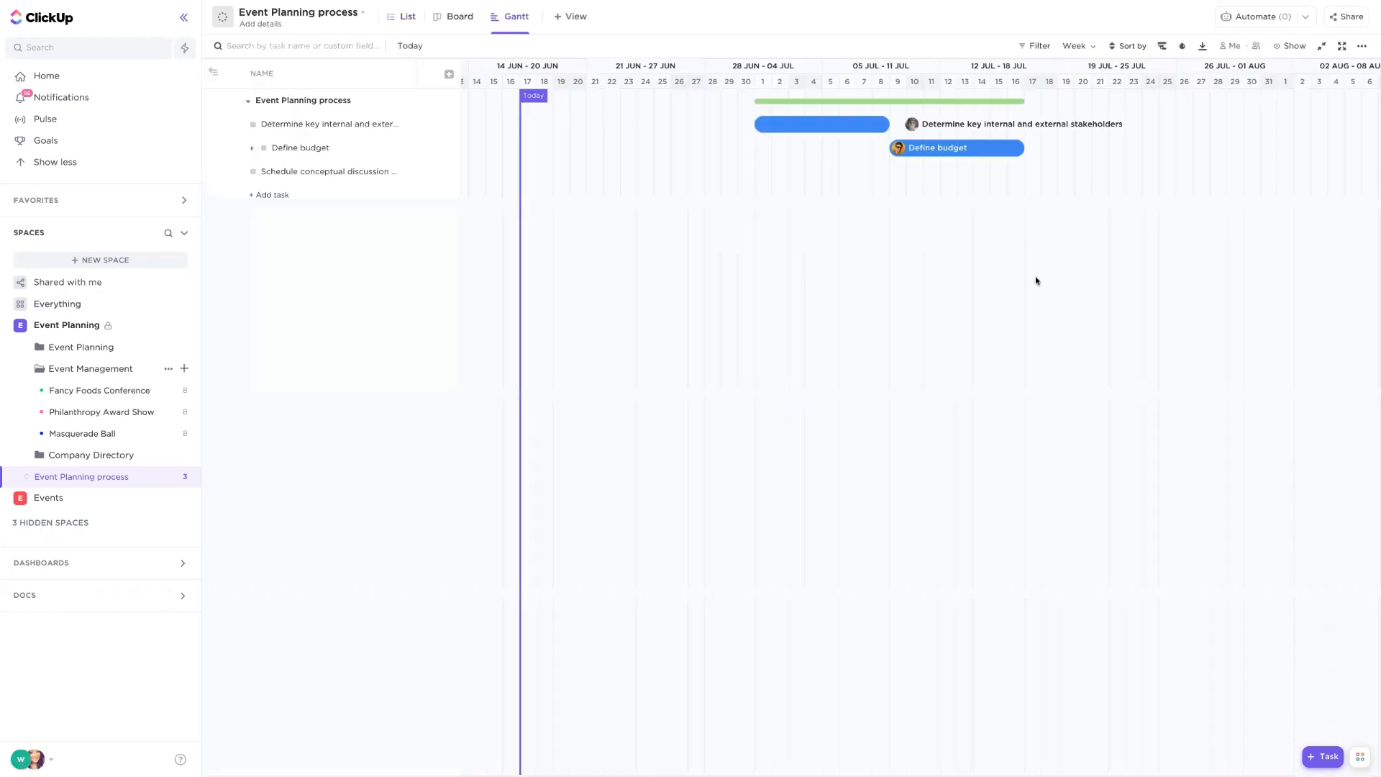
- Expand Define budget's subtasks and schedule Food around Jul 12 and Entertainment around Jul 15 on the Gantt timeline
left_click(249, 151)
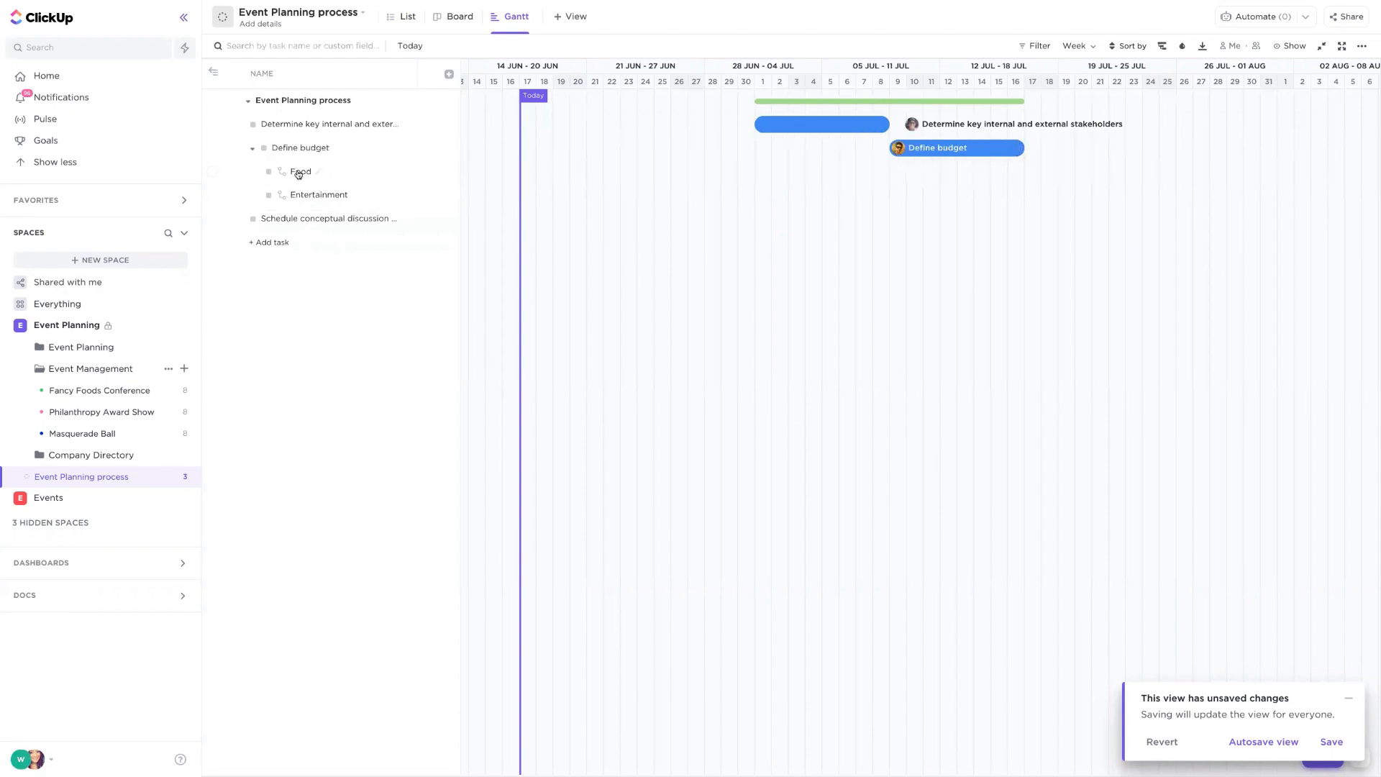
left_click_drag(298, 174, 963, 195)
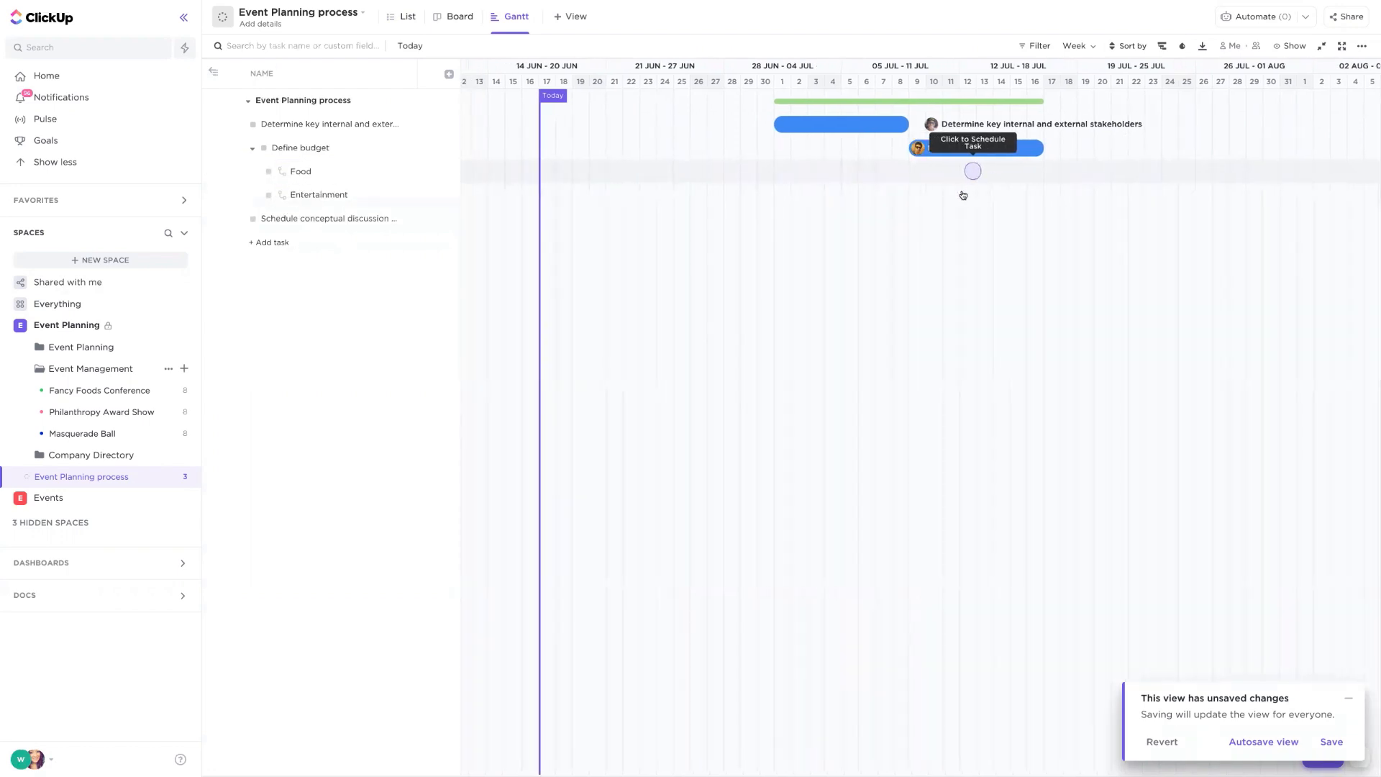
left_click(967, 171)
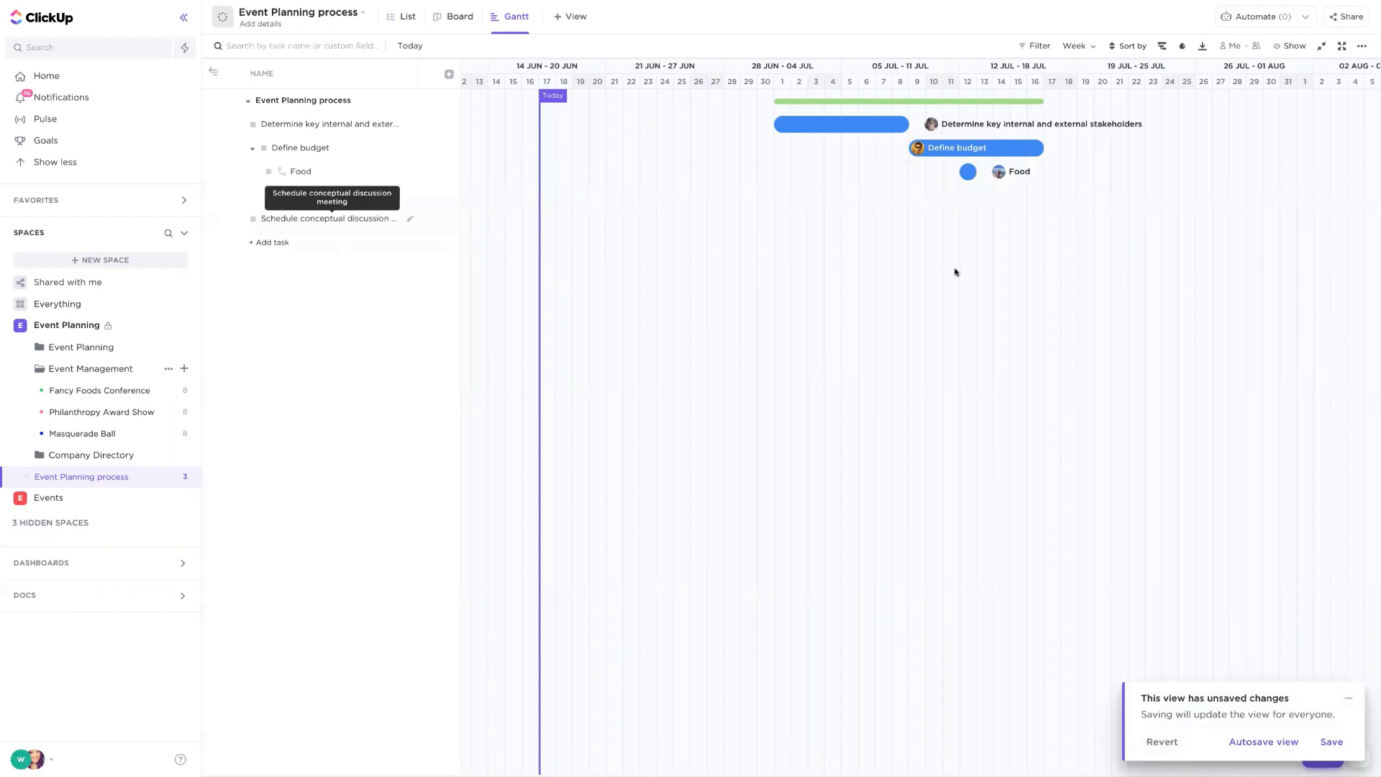
left_click(1024, 195)
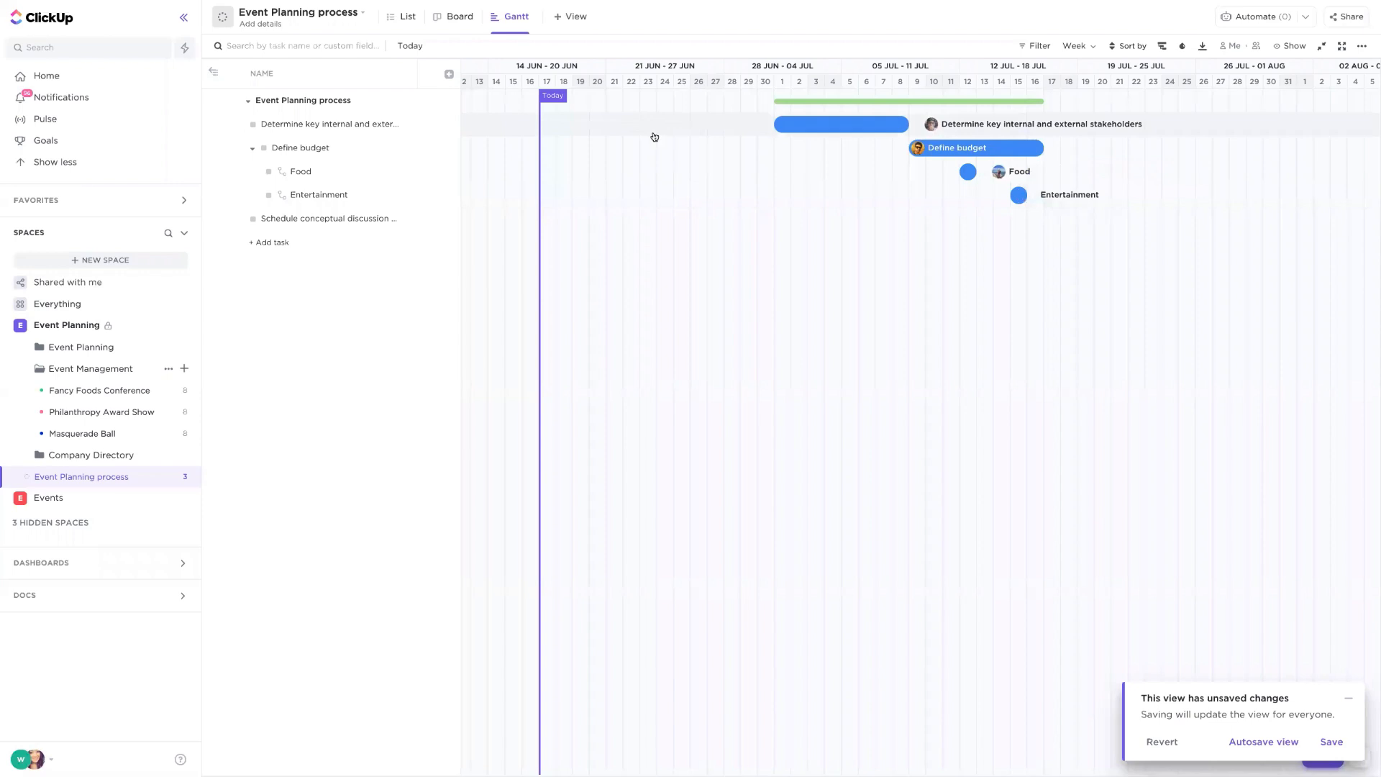
- Link the stakeholders task to the Define budget task as a dependency on the Gantt chart
scroll(650, 135, "right", 3)
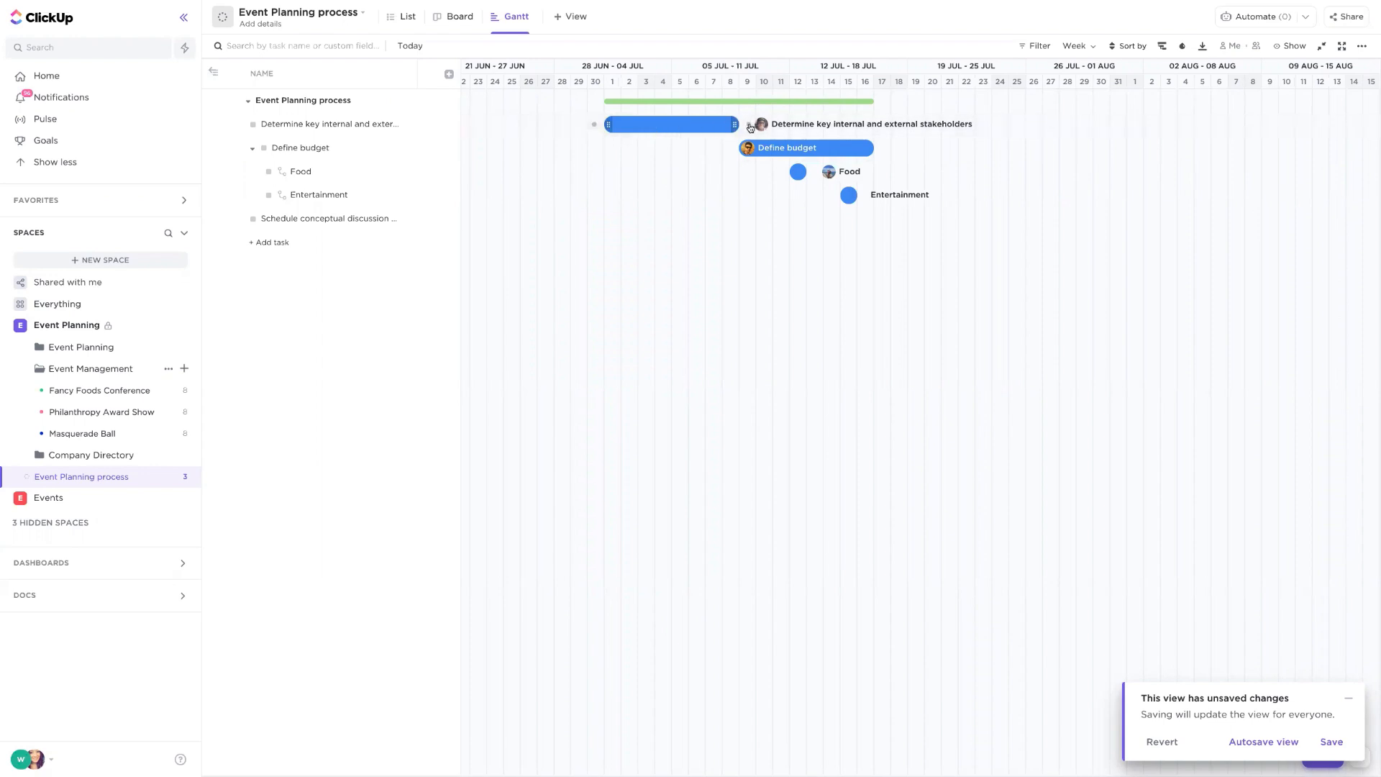
left_click_drag(751, 128, 750, 150)
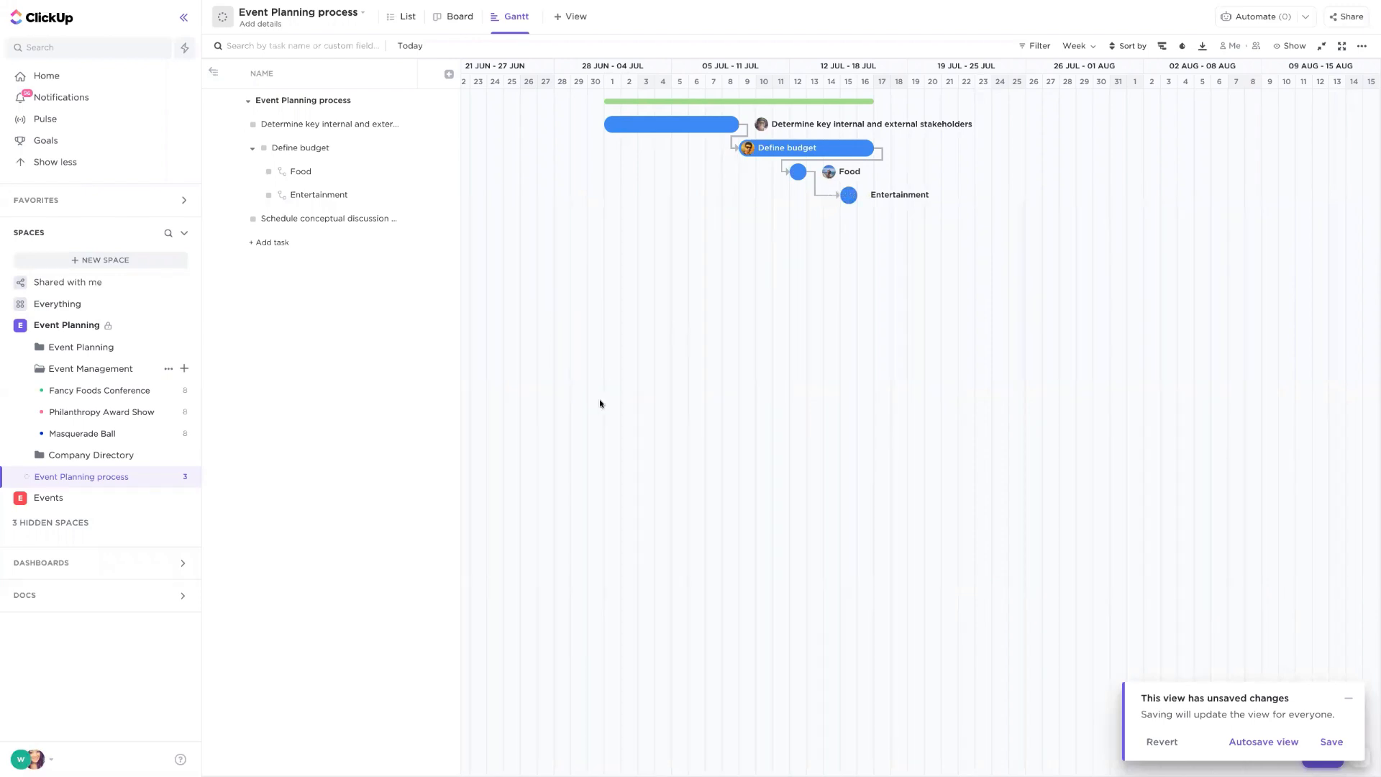
- Switch to List view and browse the list's Template Center options
left_click(406, 28)
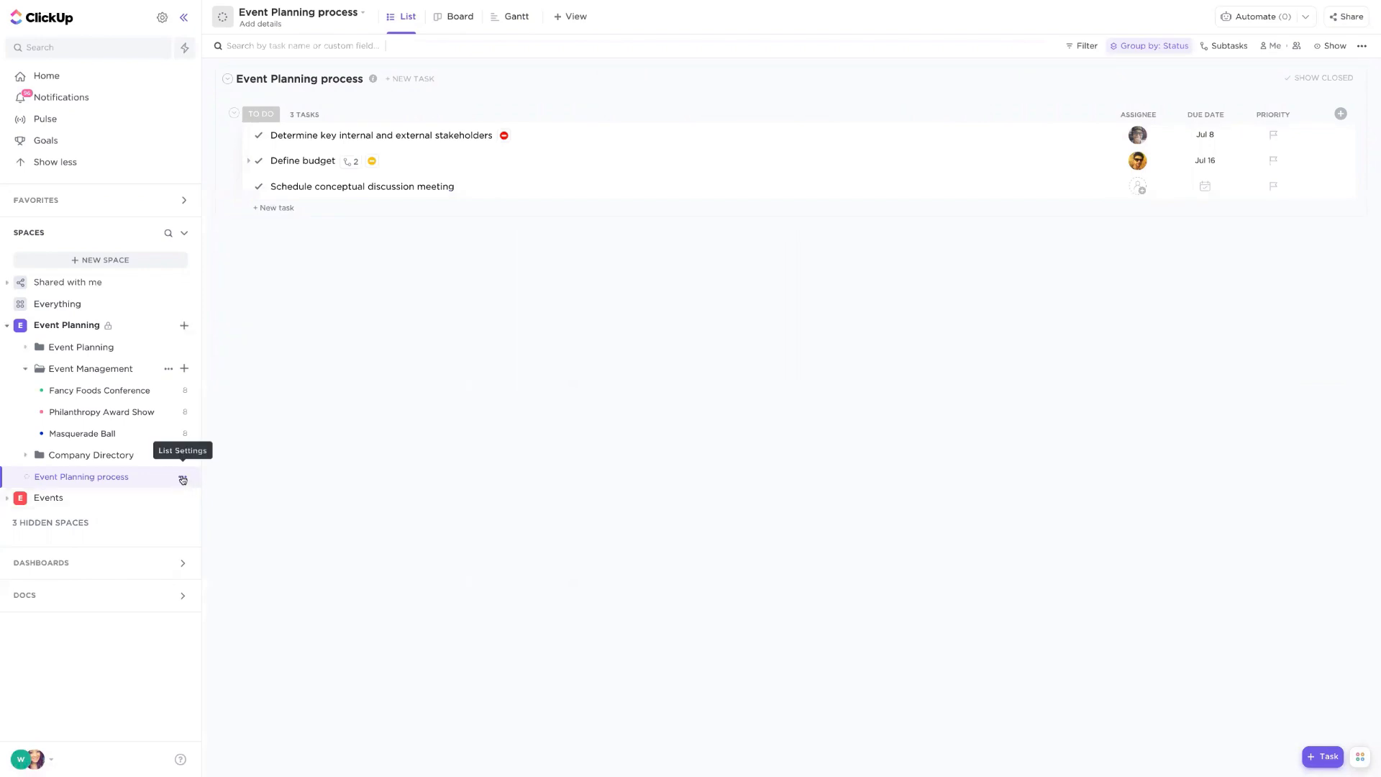
left_click(183, 479)
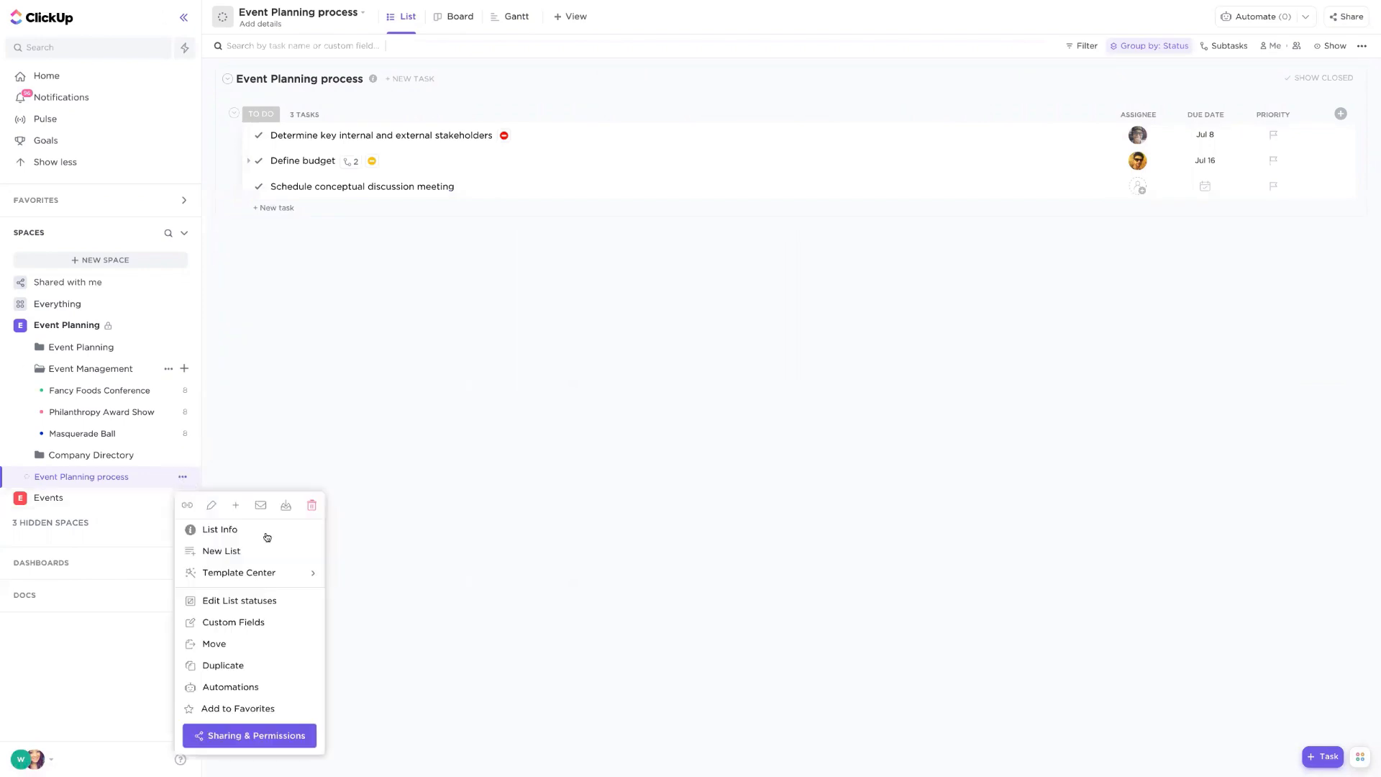
mouse_move(258, 576)
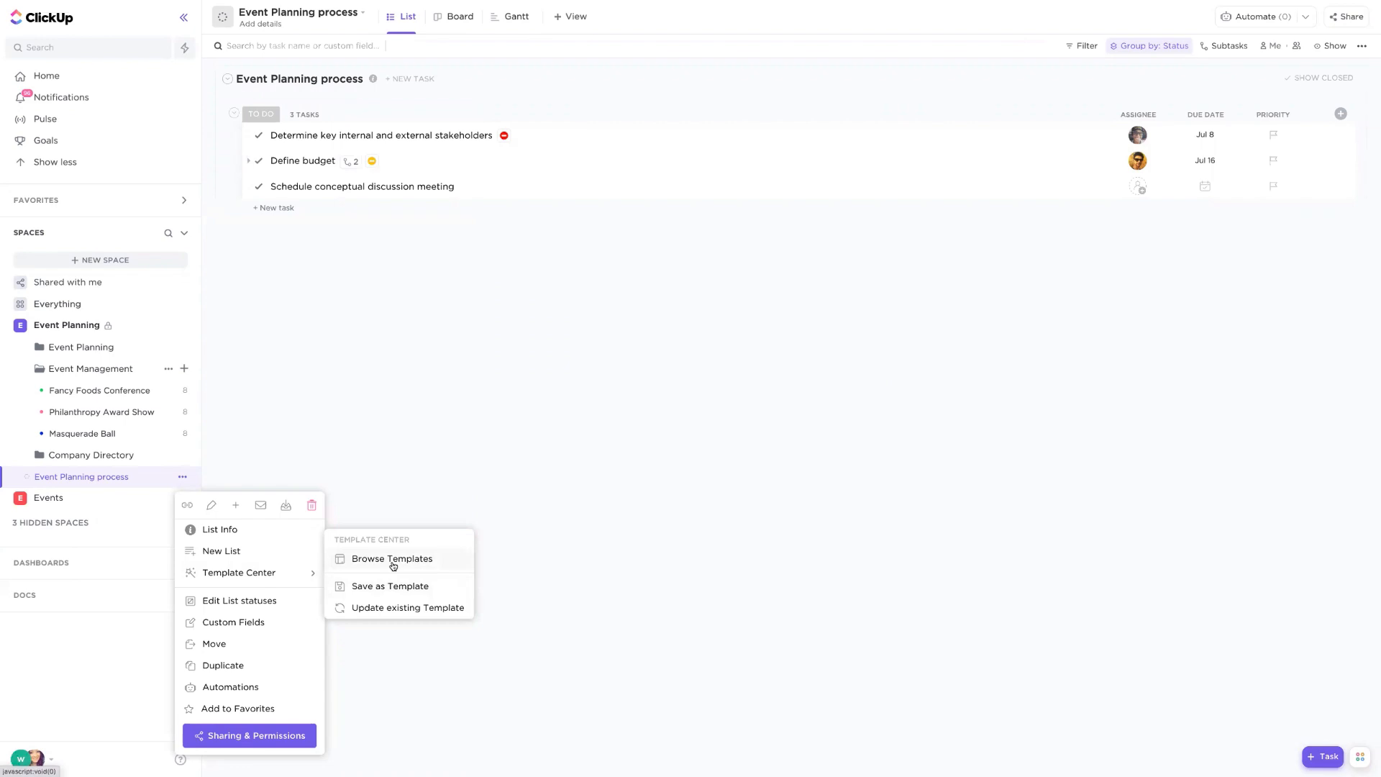
left_click(516, 457)
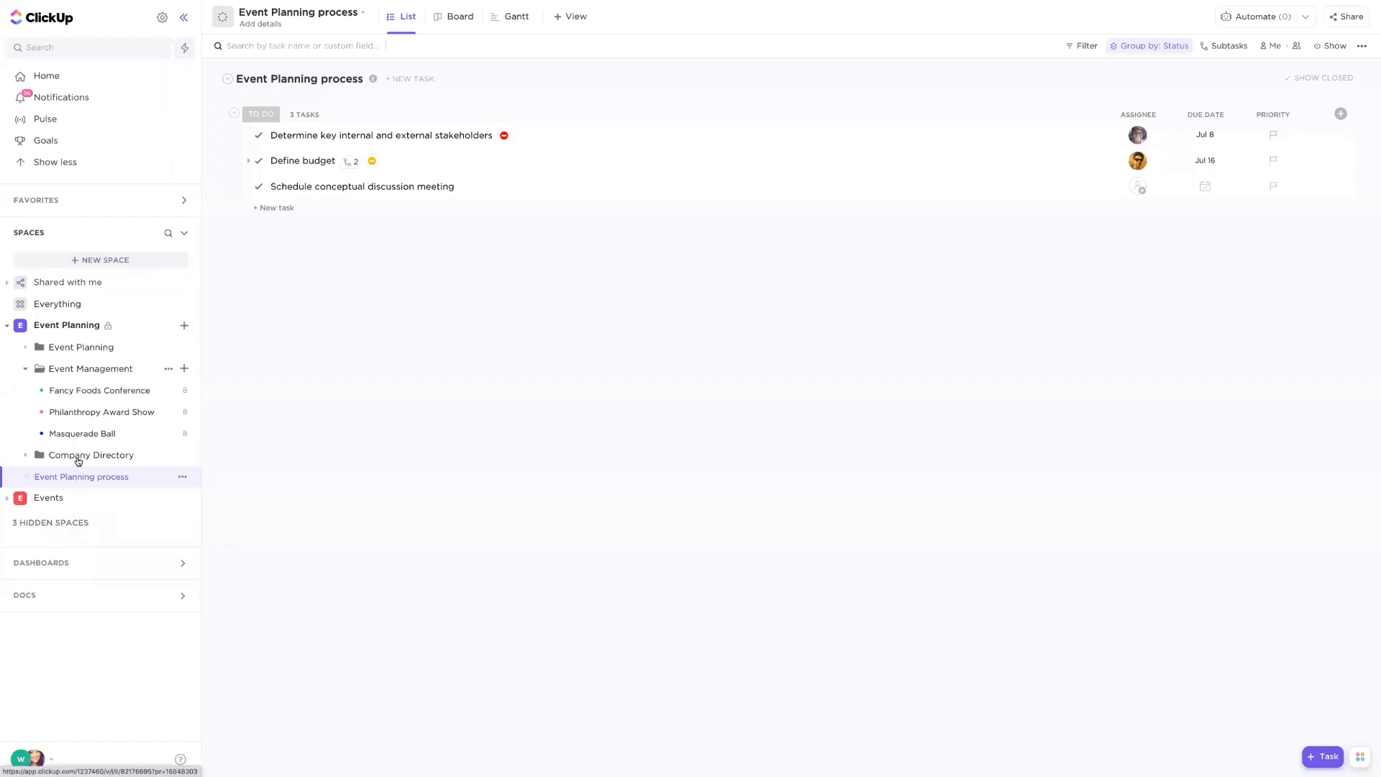
- Open the Fancy Foods Conference list and add a Form view named Event Registration
left_click(81, 348)
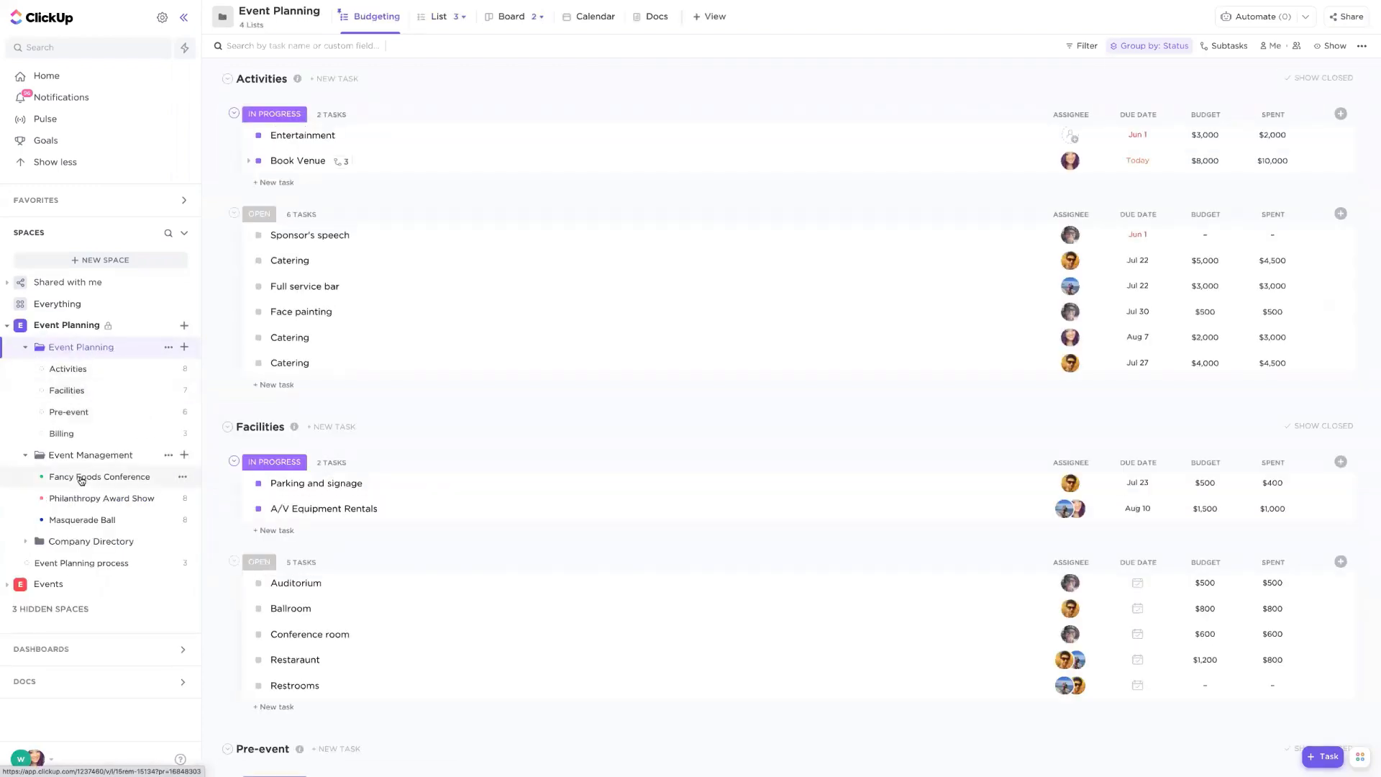
left_click(80, 477)
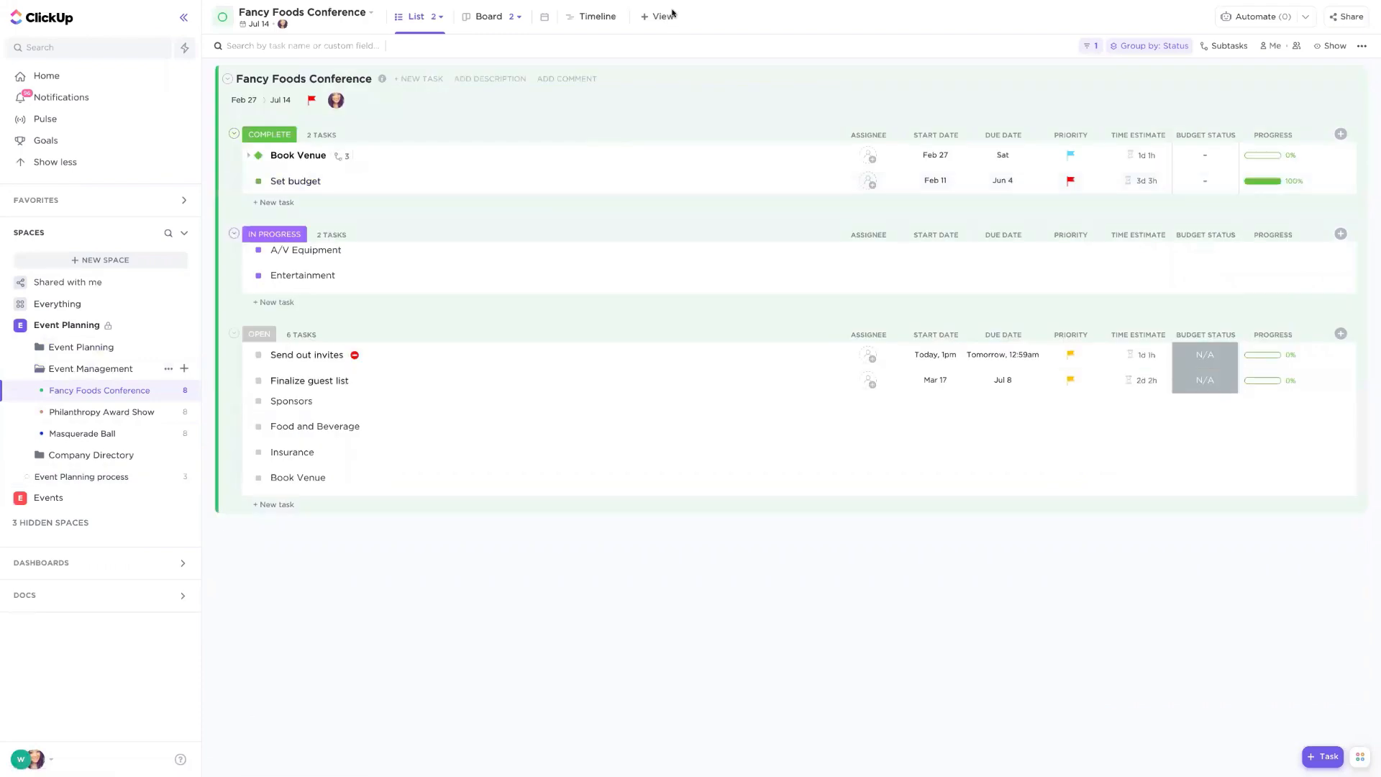
left_click(662, 18)
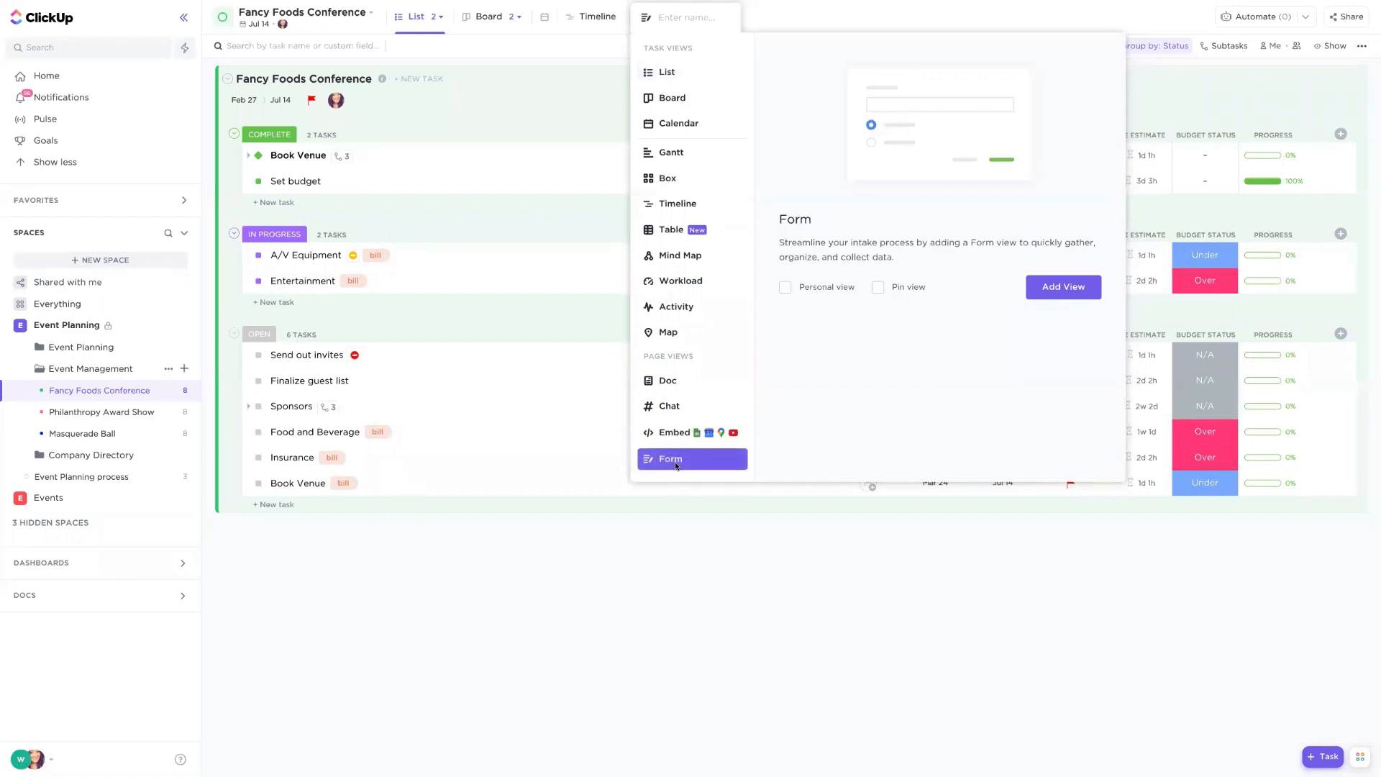
type("Event Registration")
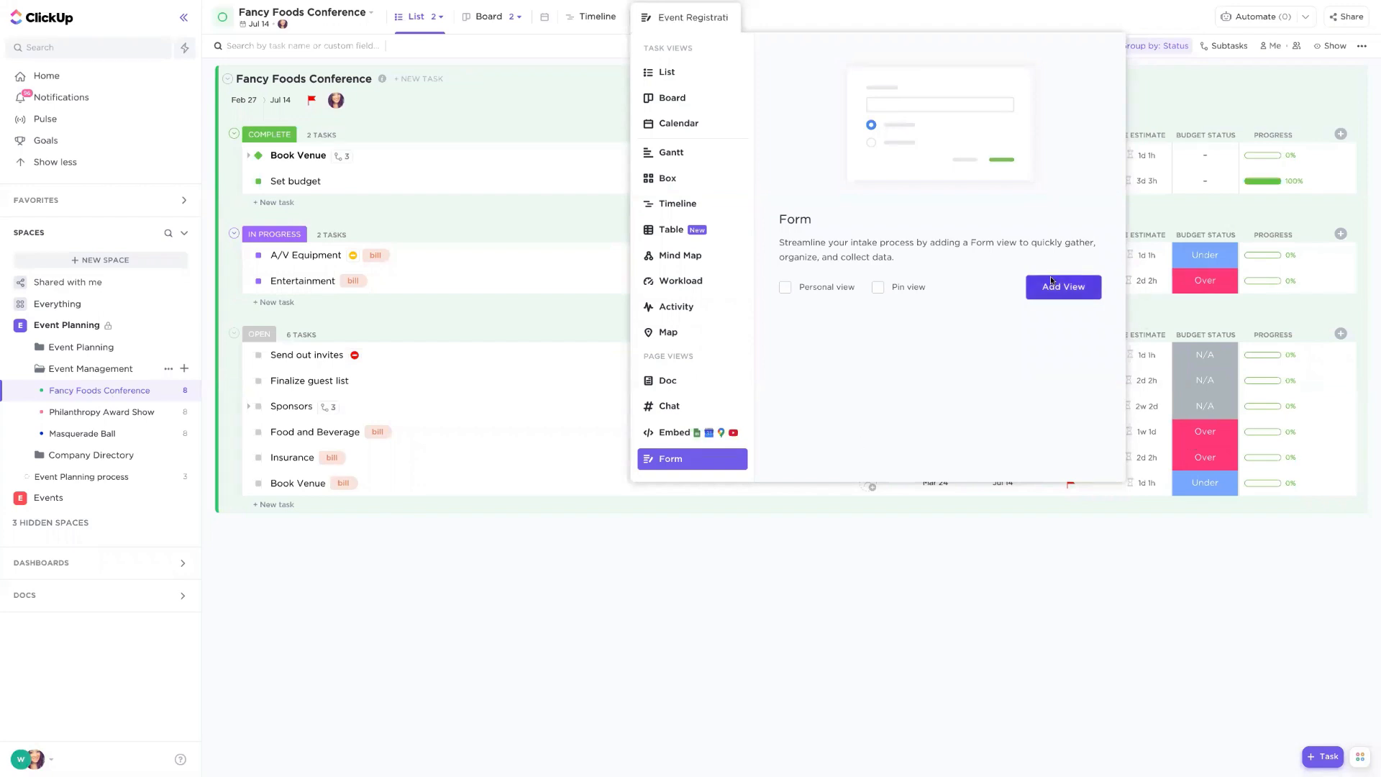
left_click(1051, 280)
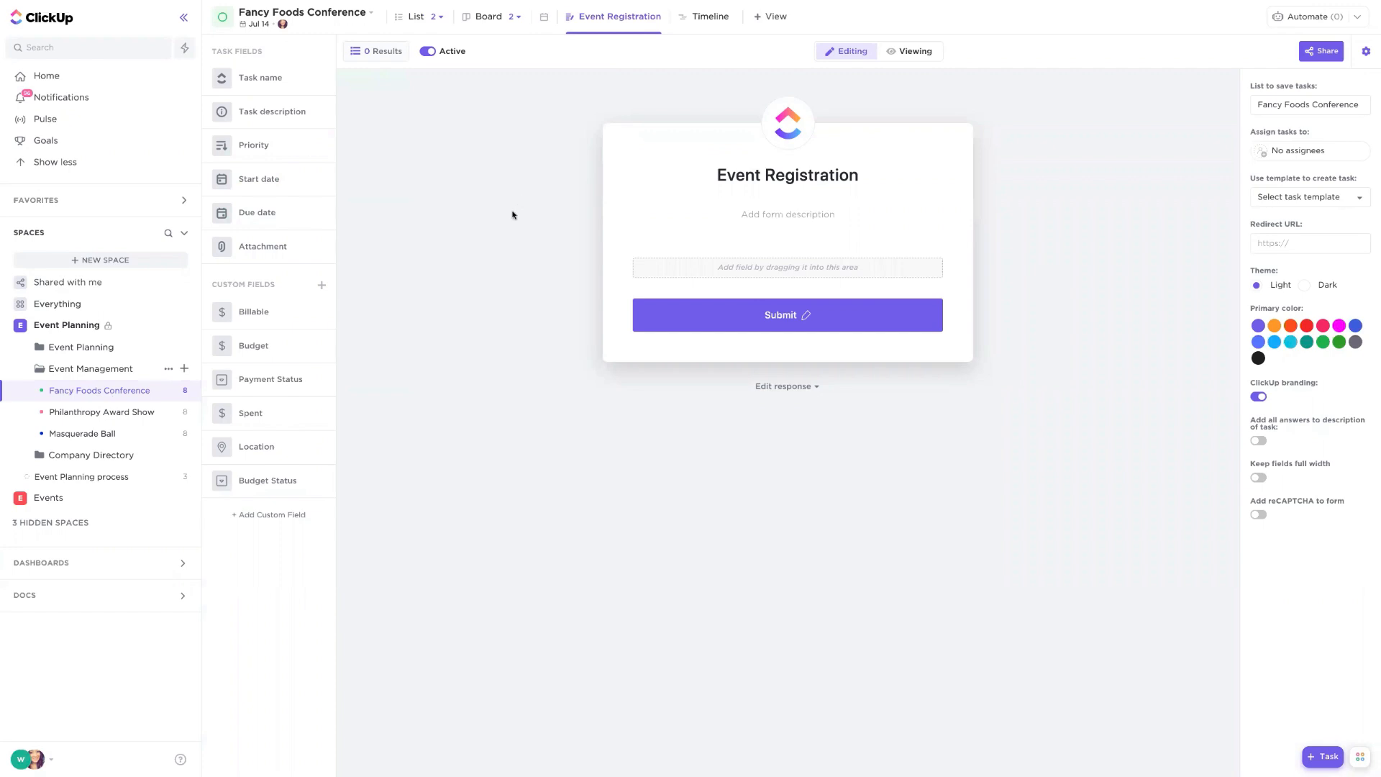
- Create an Email custom field and add it and the Task description field to the Event Registration form
left_click(269, 514)
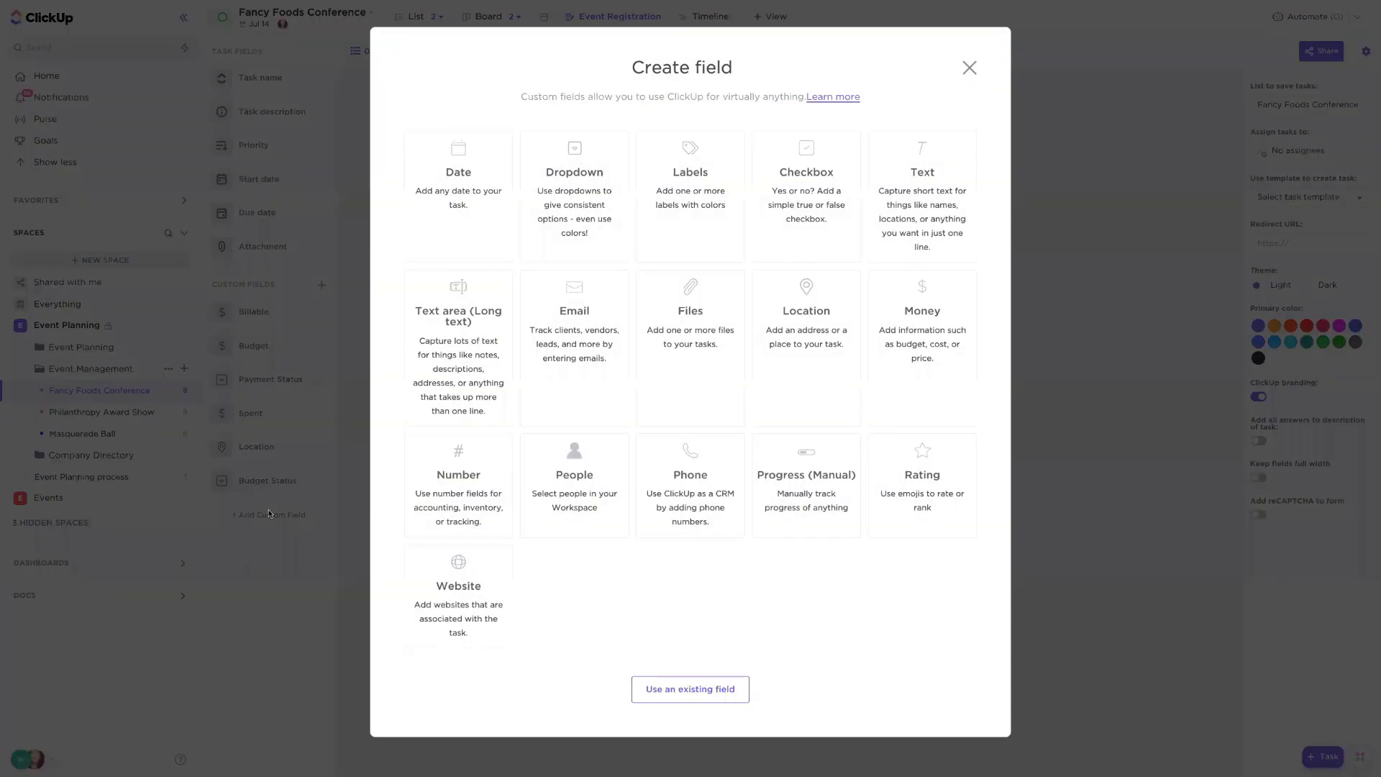
left_click(583, 318)
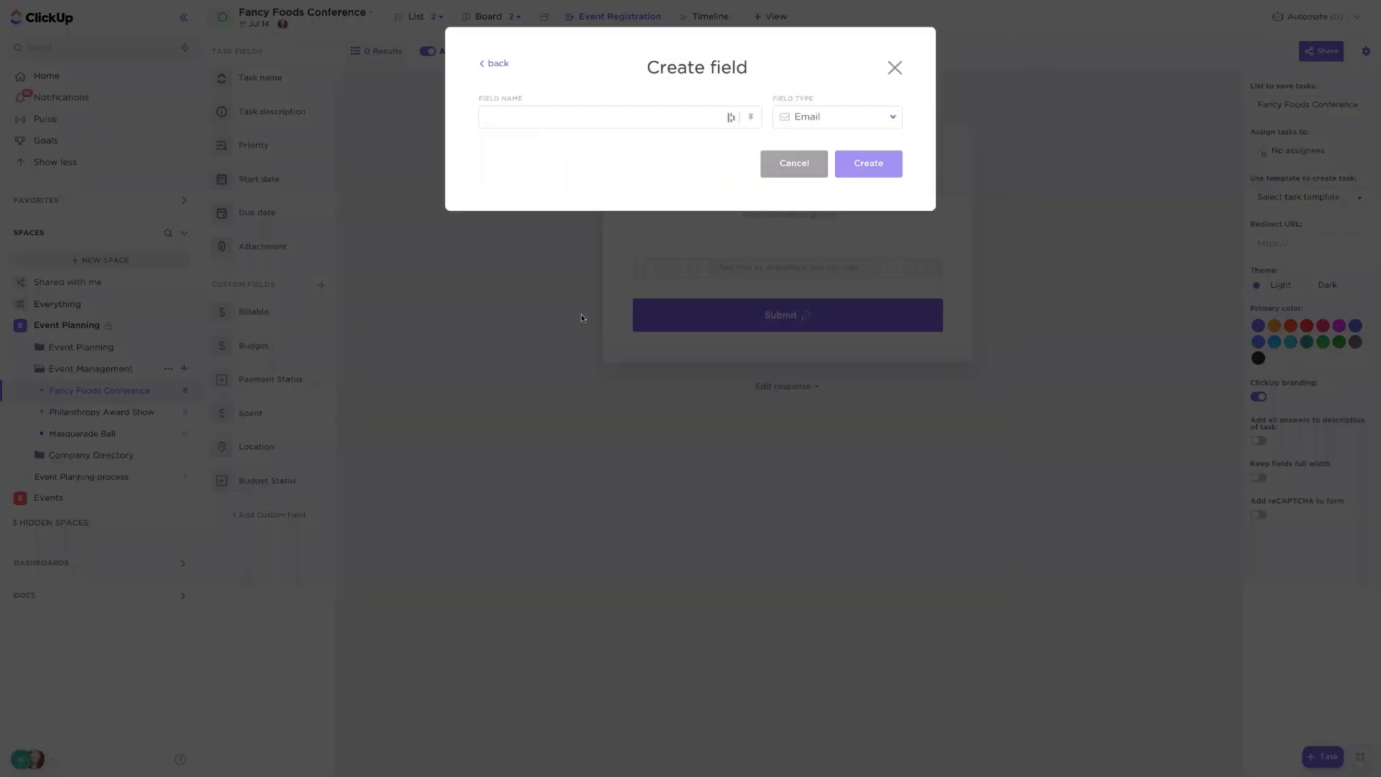
type("Email")
key("Return")
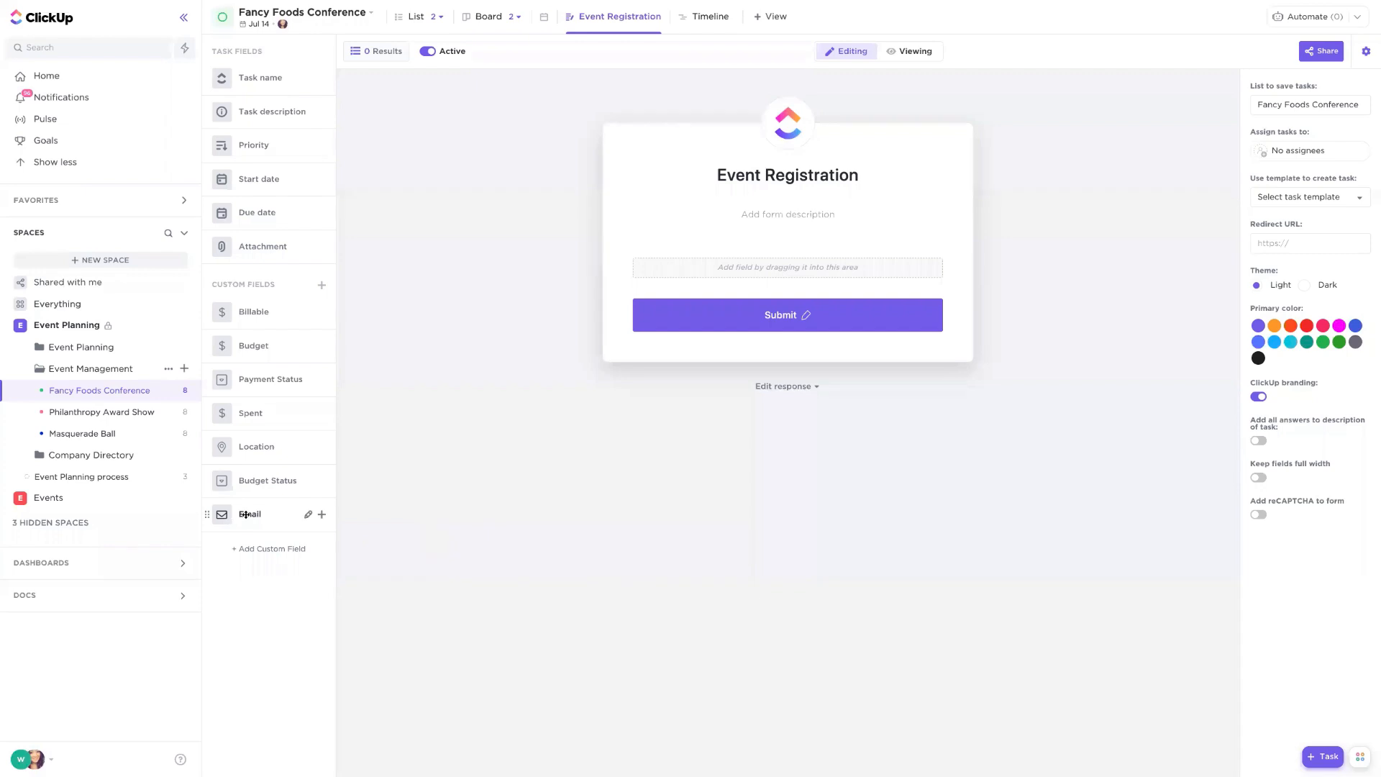
left_click_drag(245, 514, 769, 270)
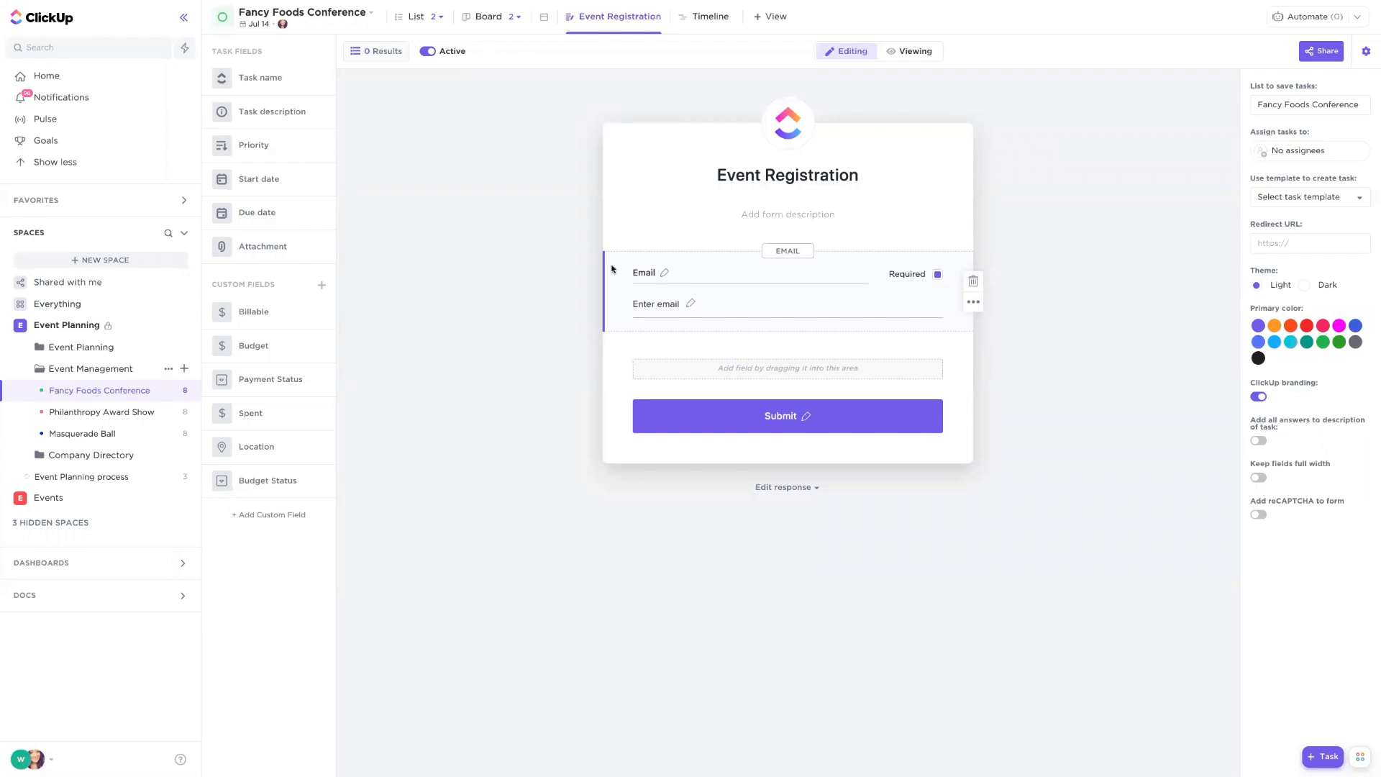
left_click_drag(260, 113, 712, 356)
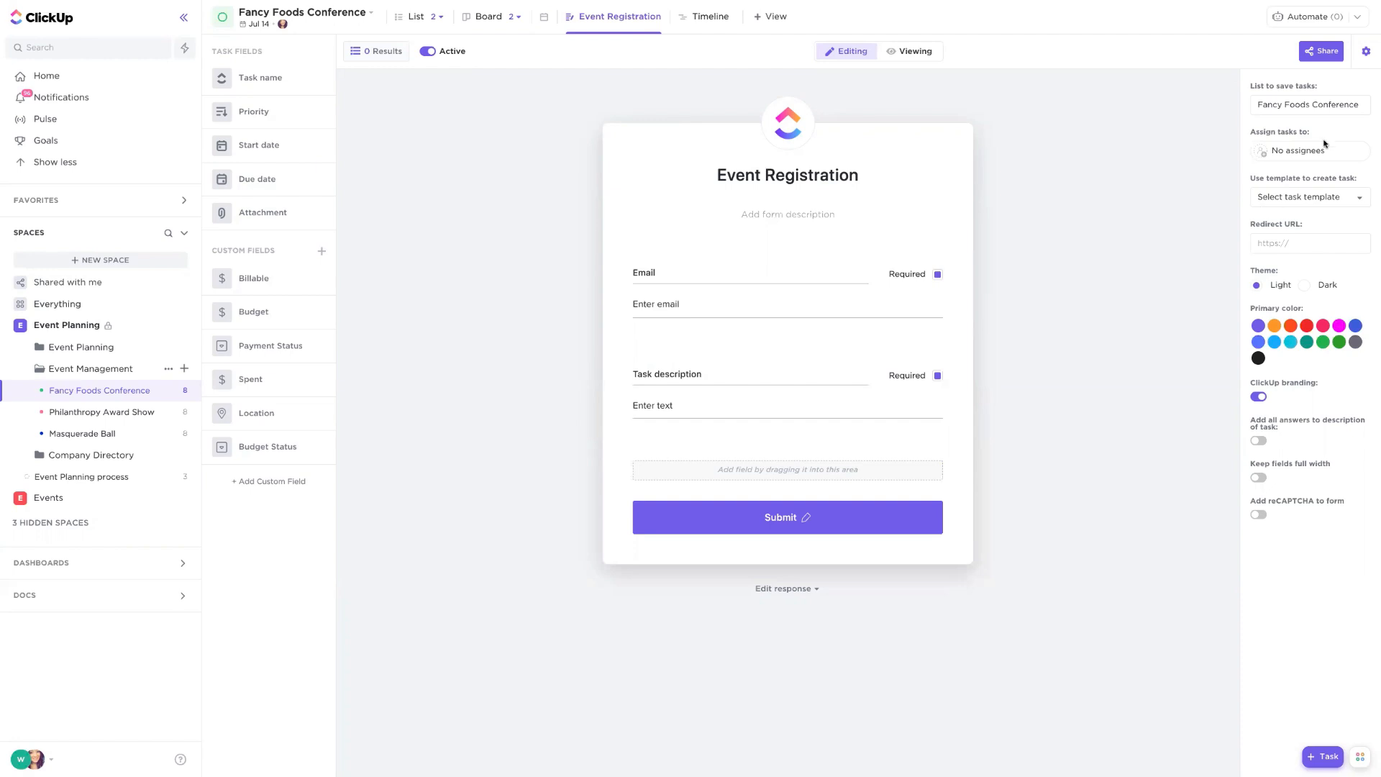
- Copy the form's direct share link and open it in a new browser tab
left_click(1325, 52)
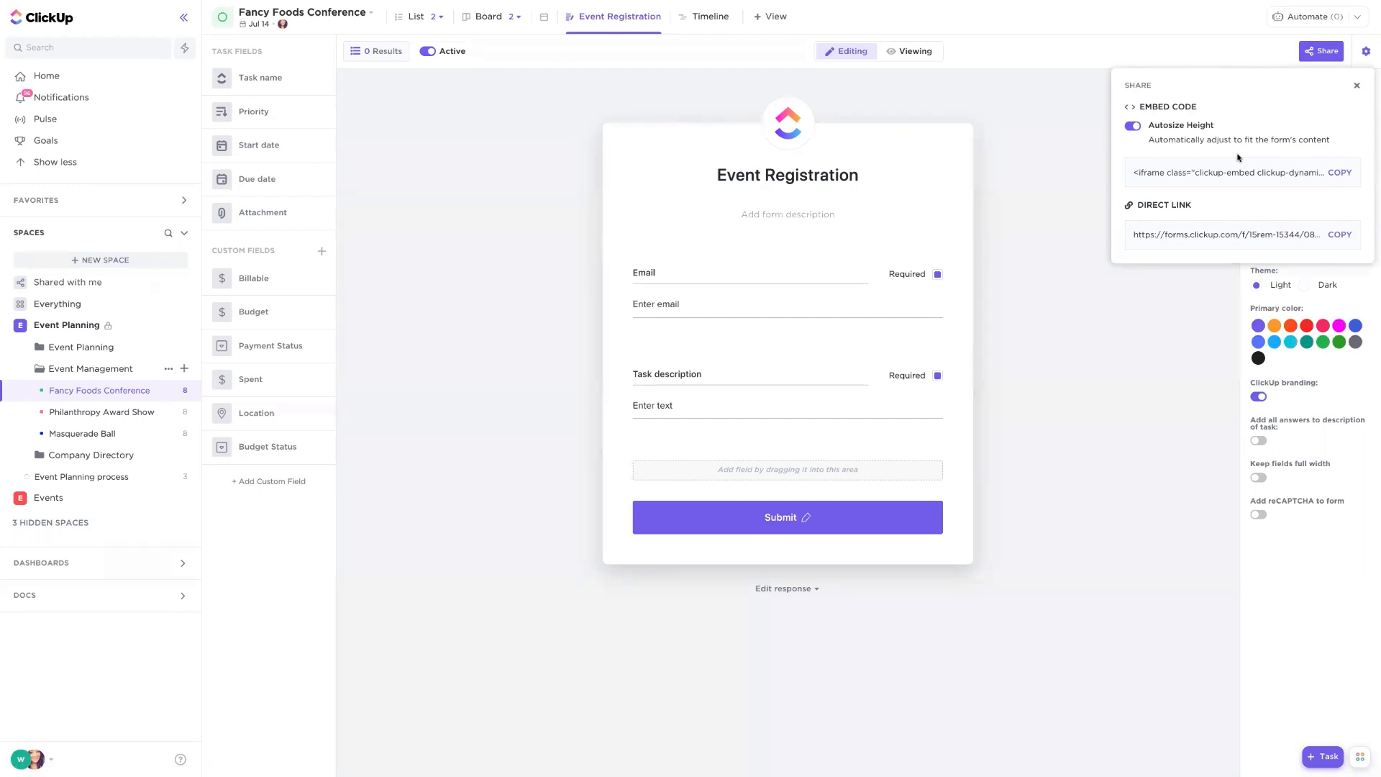
left_click(1339, 235)
left_click(358, 69)
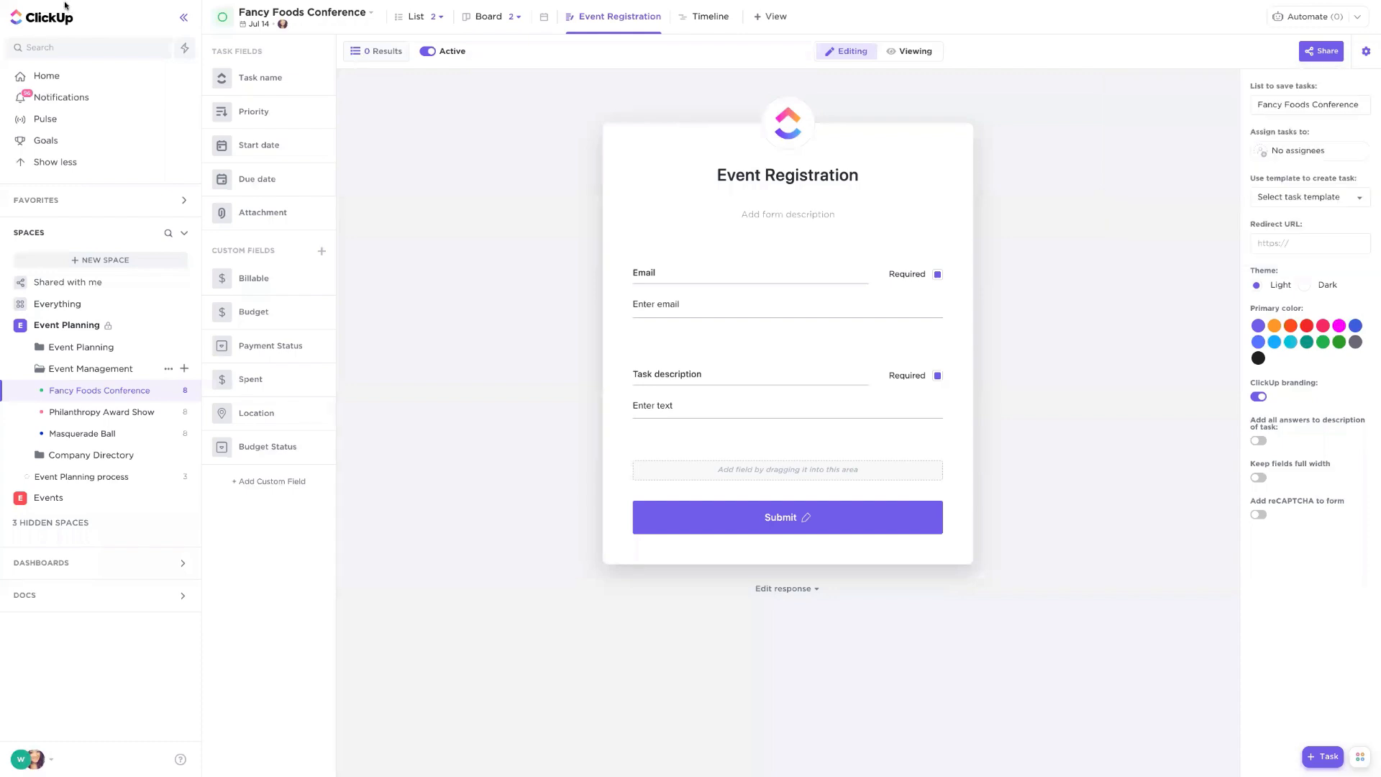
mouse_move(427, 4)
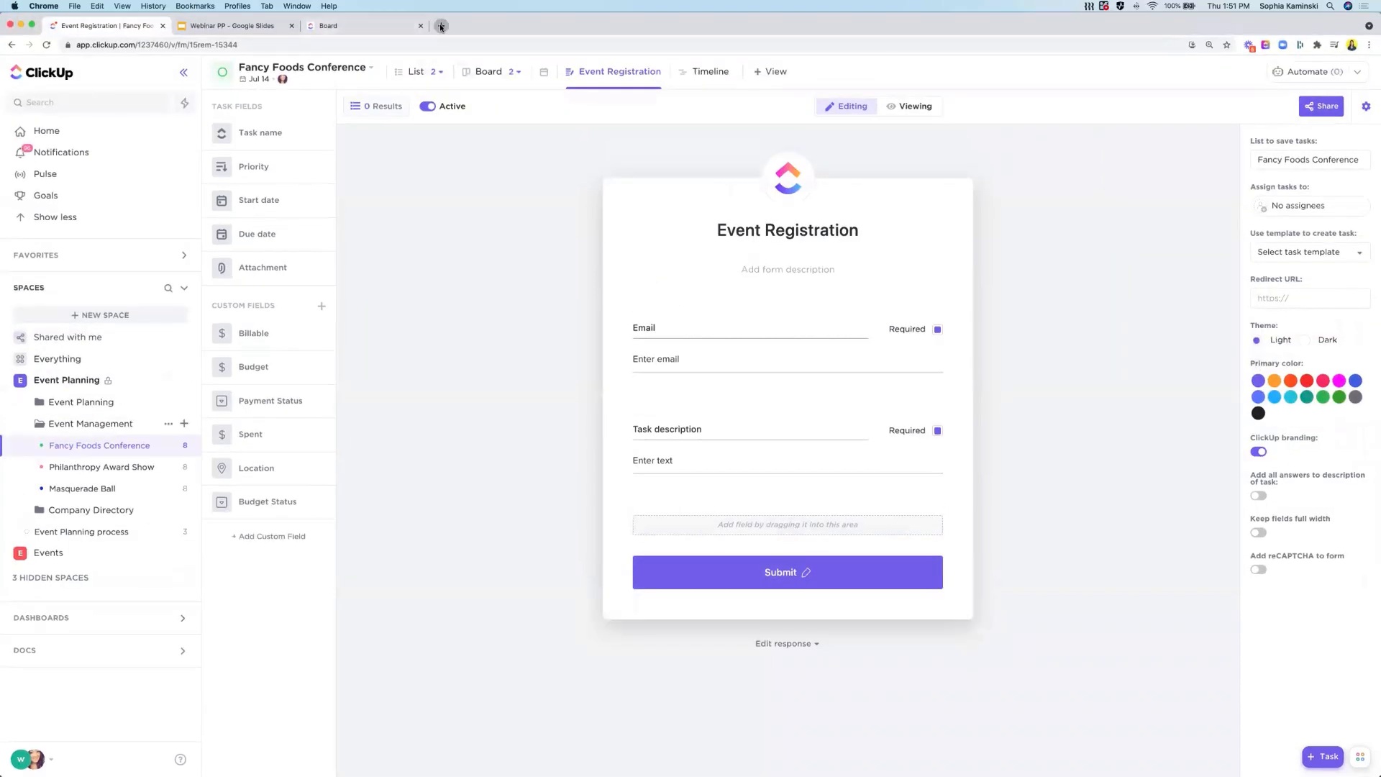
left_click(441, 26)
key("super+v")
key("Return")
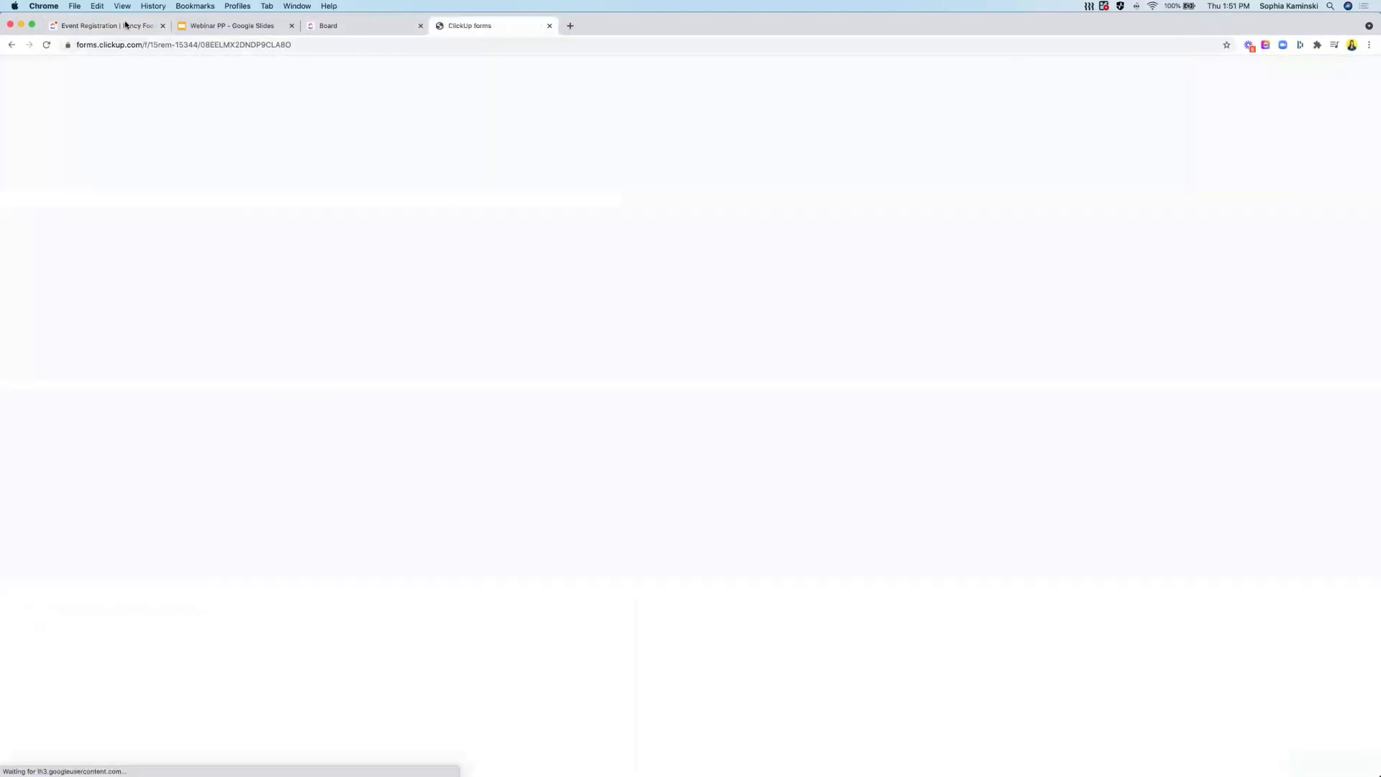
- Fill in the form's Email field with an e-mail address and the description with Hello, then submit it
left_click(642, 212)
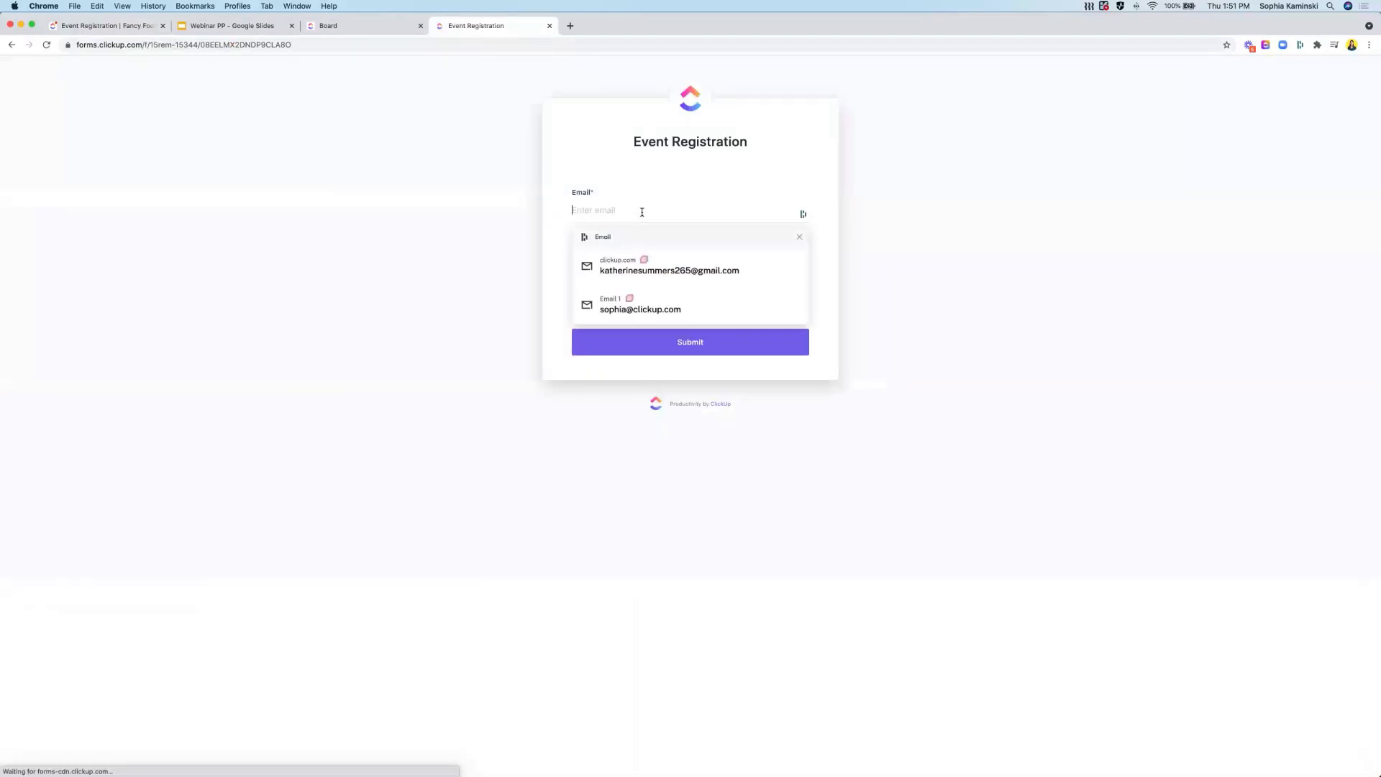
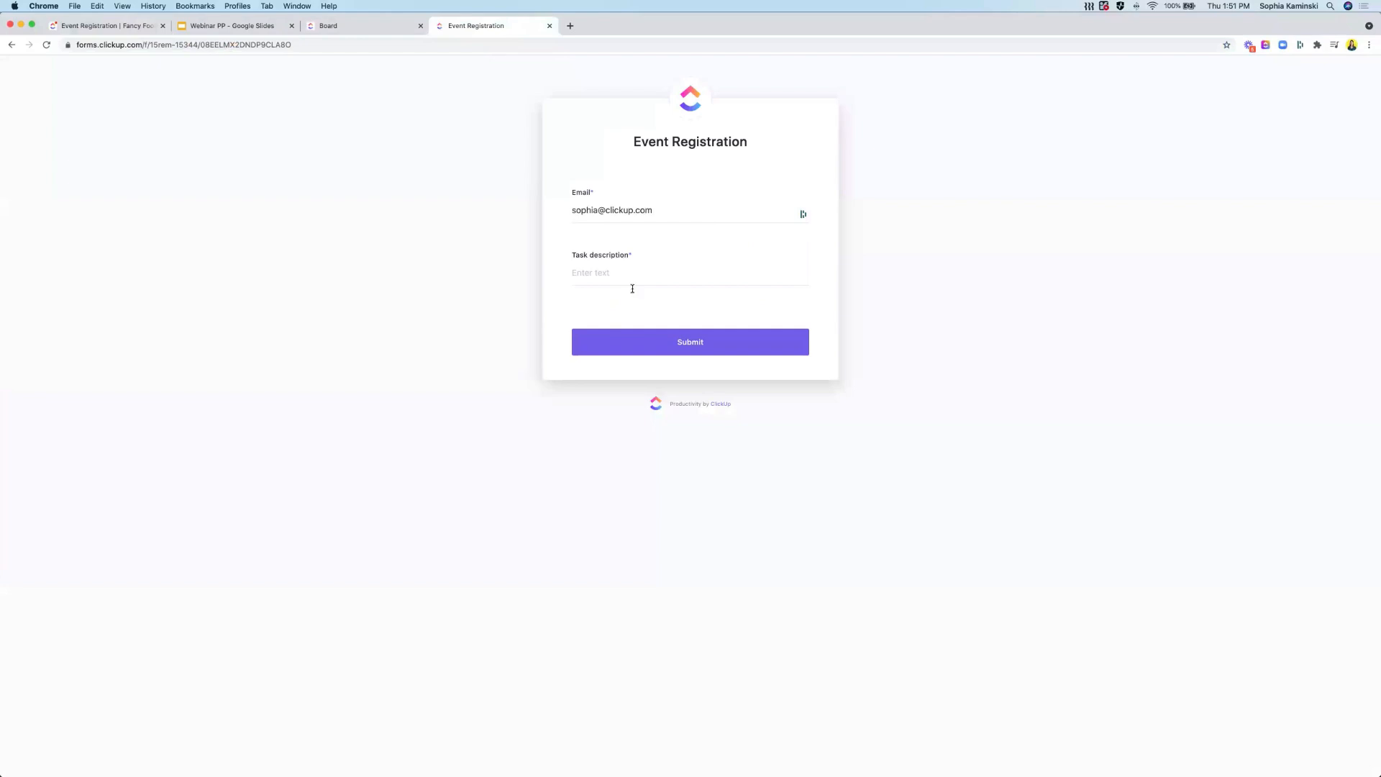
type("Hello")
left_click(673, 342)
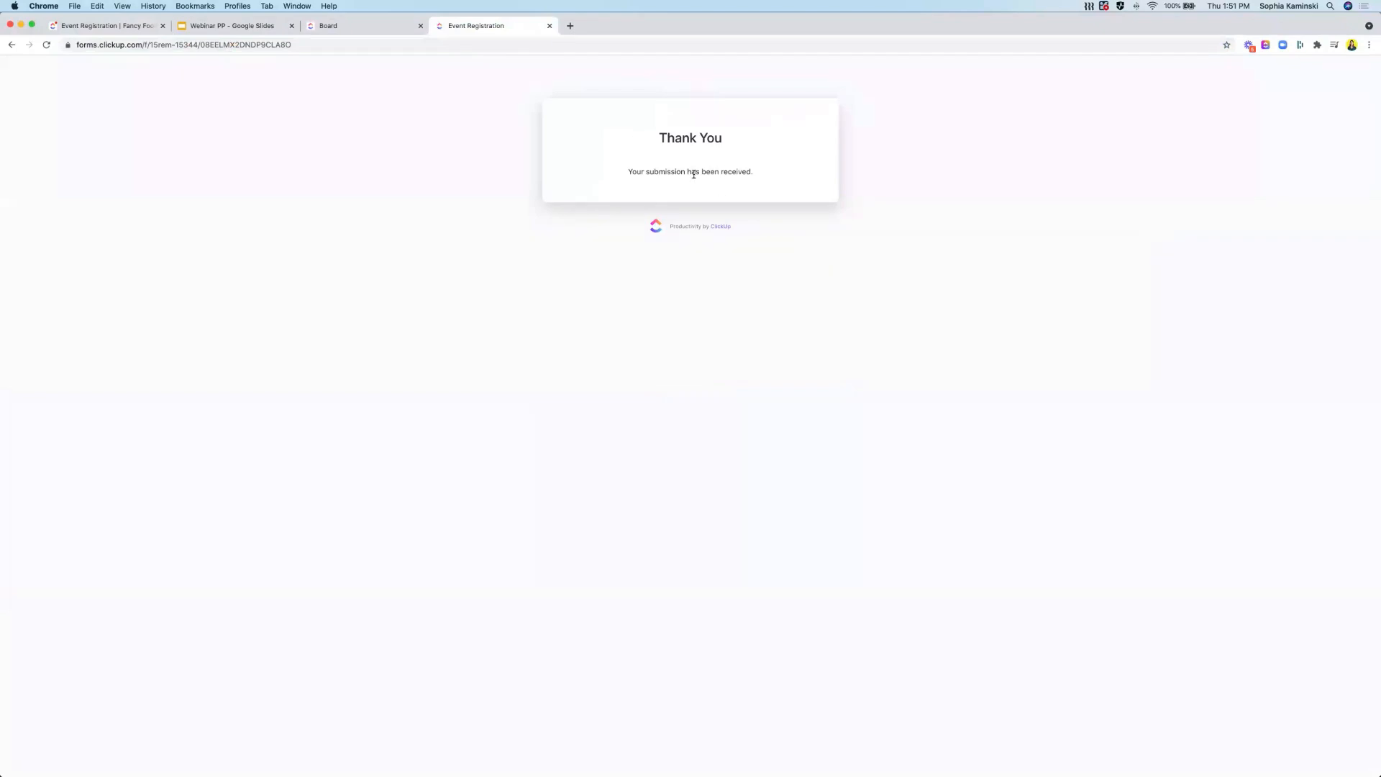
- Return to the Fancy Foods Conference list and open the new form submission task to review it
left_click(96, 25)
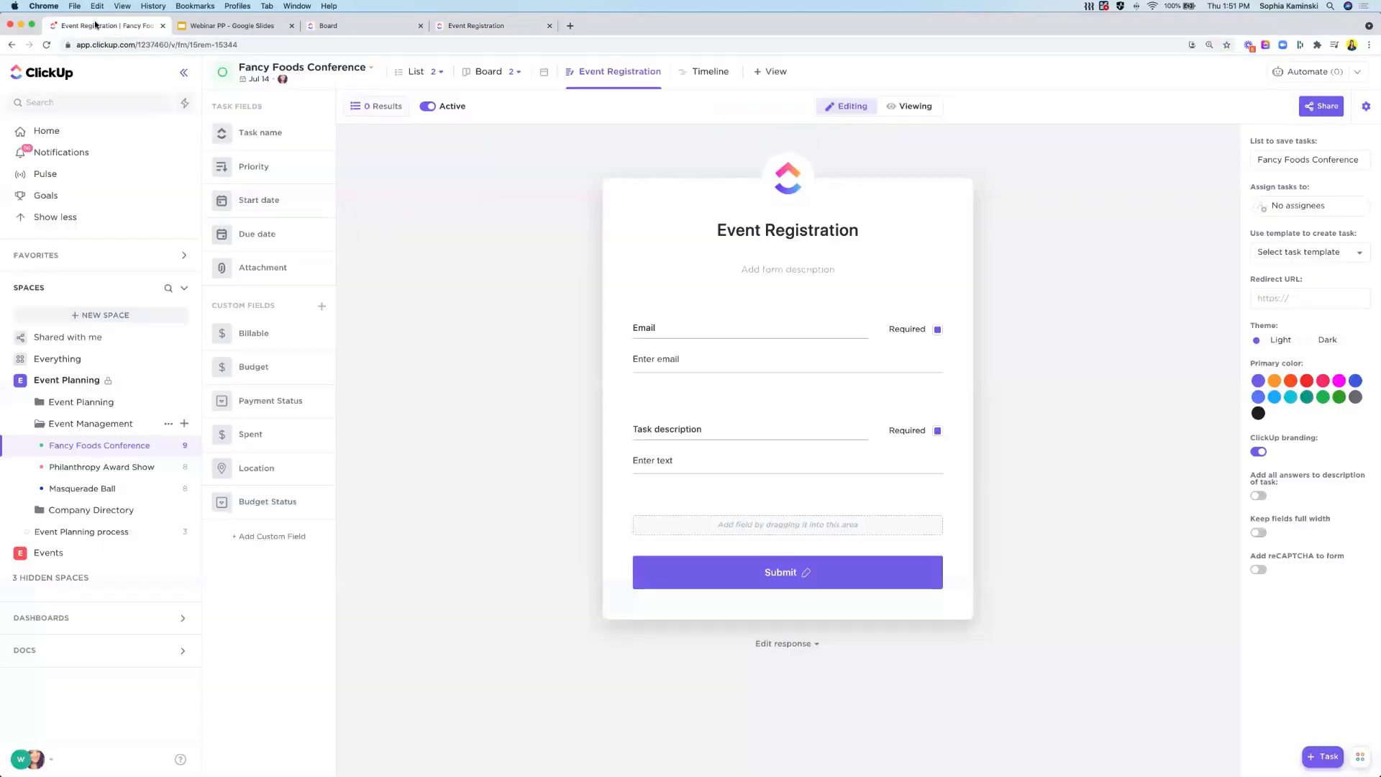
left_click(393, 74)
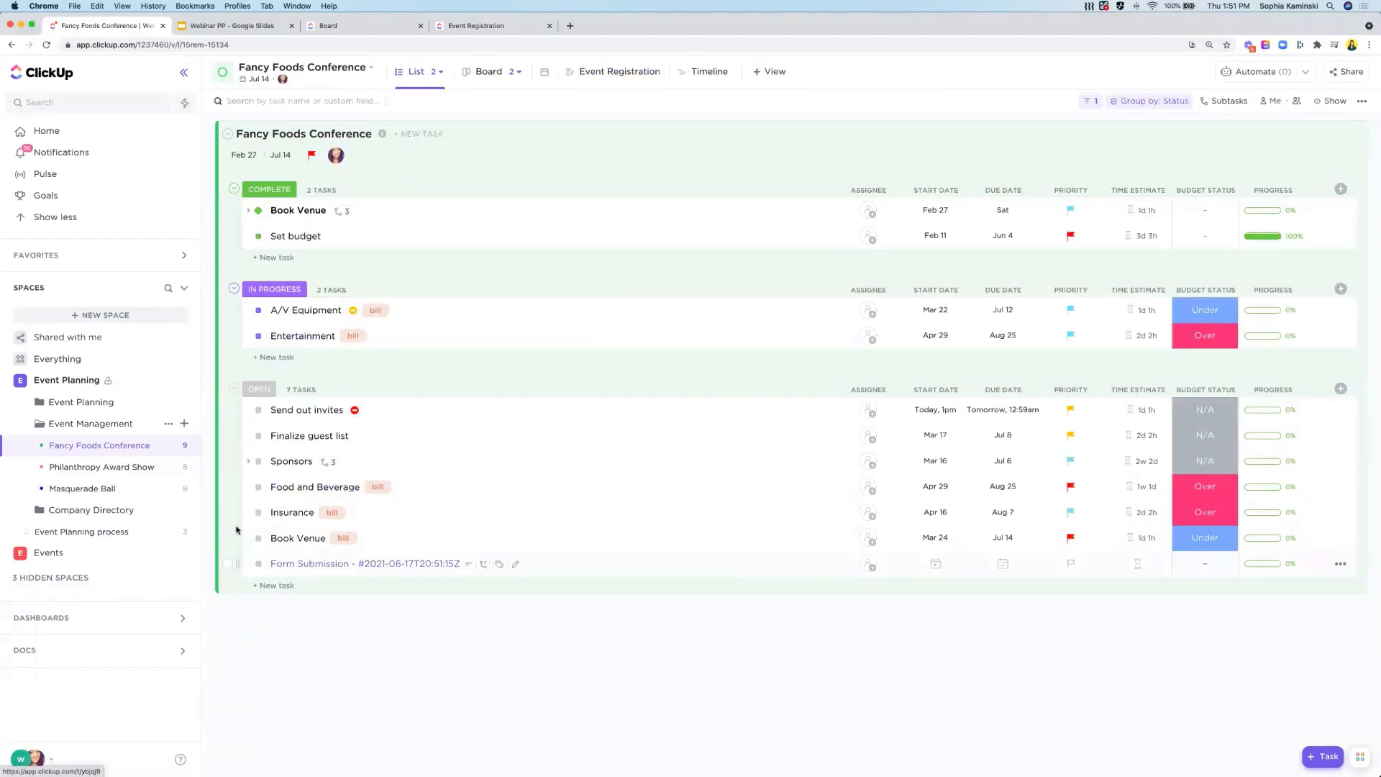
left_click(346, 564)
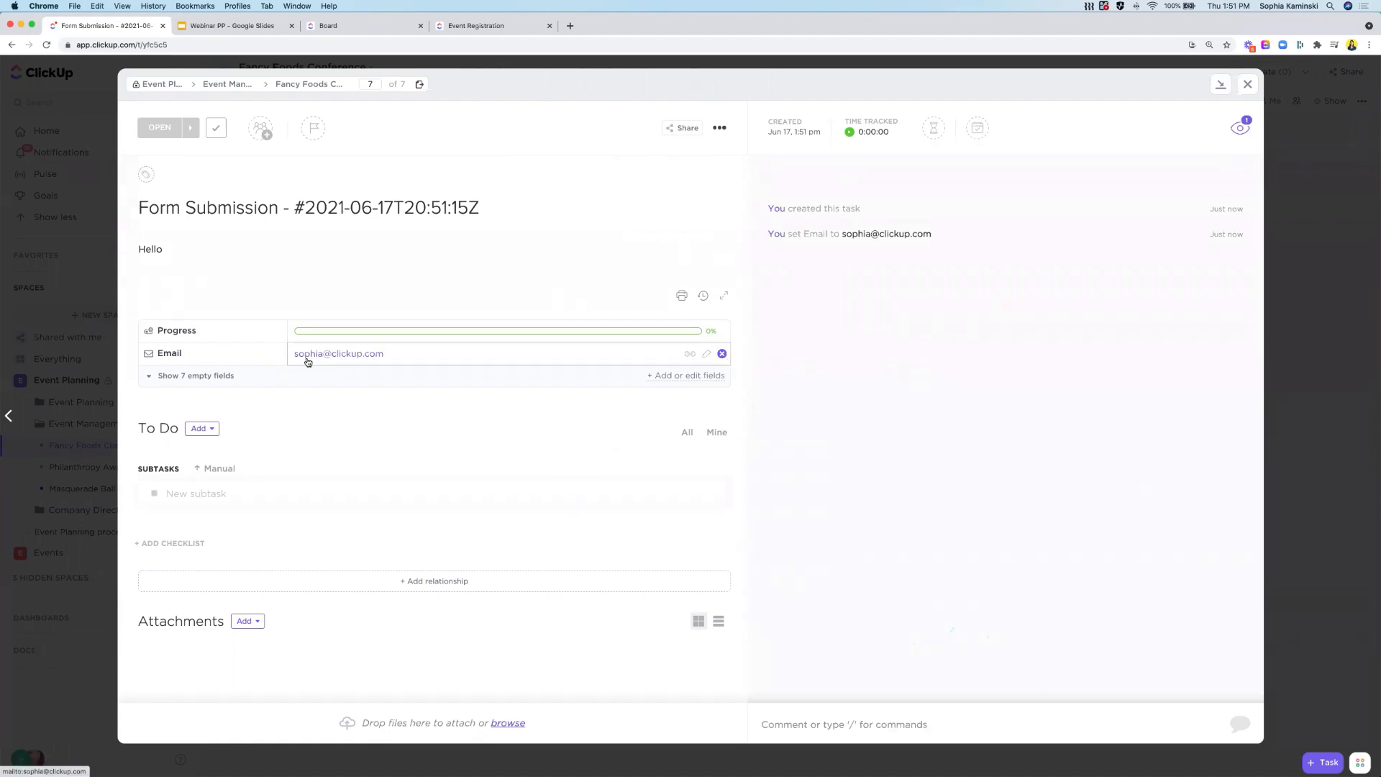
left_click(1252, 84)
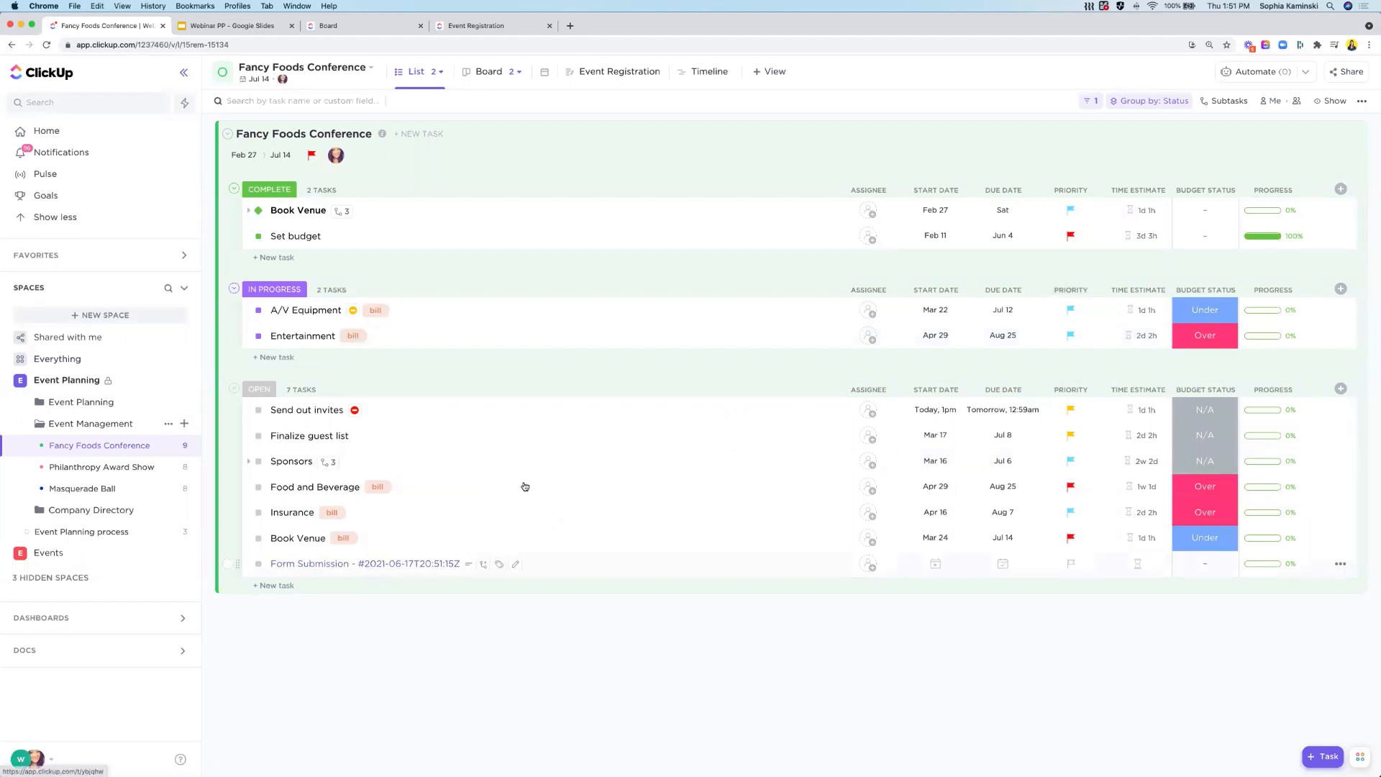
- Start a custom automation that sends an email when a task is created, choosing the connected email account
left_click(1257, 74)
left_click(1287, 139)
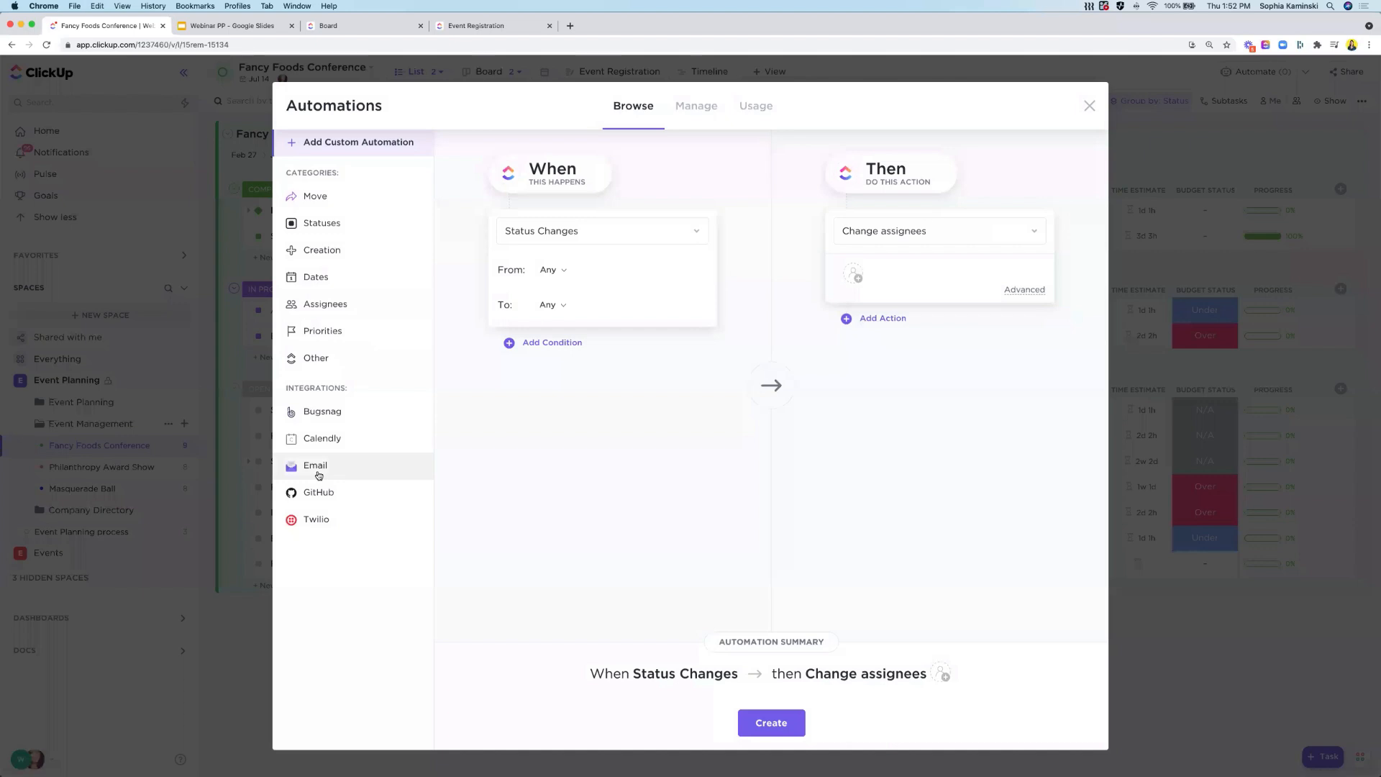
left_click(319, 475)
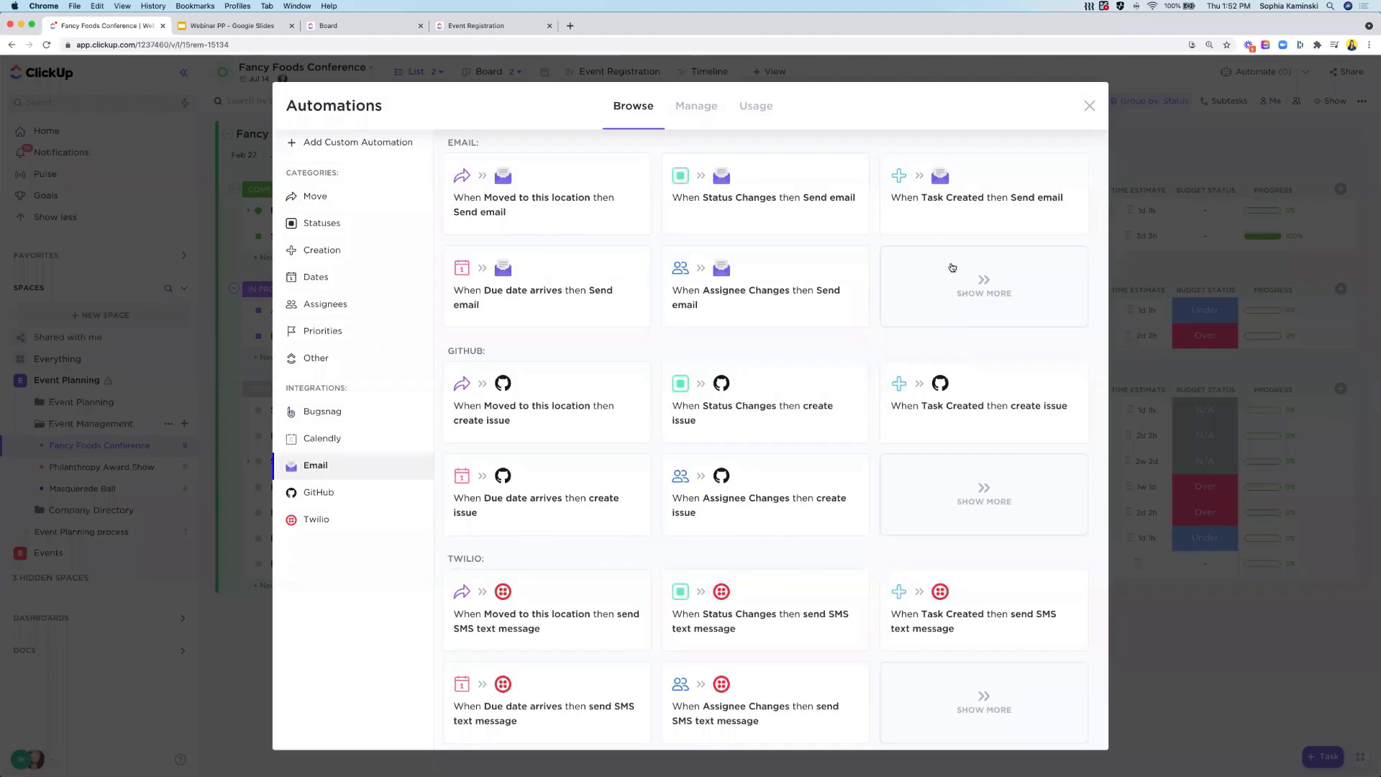
left_click(1003, 189)
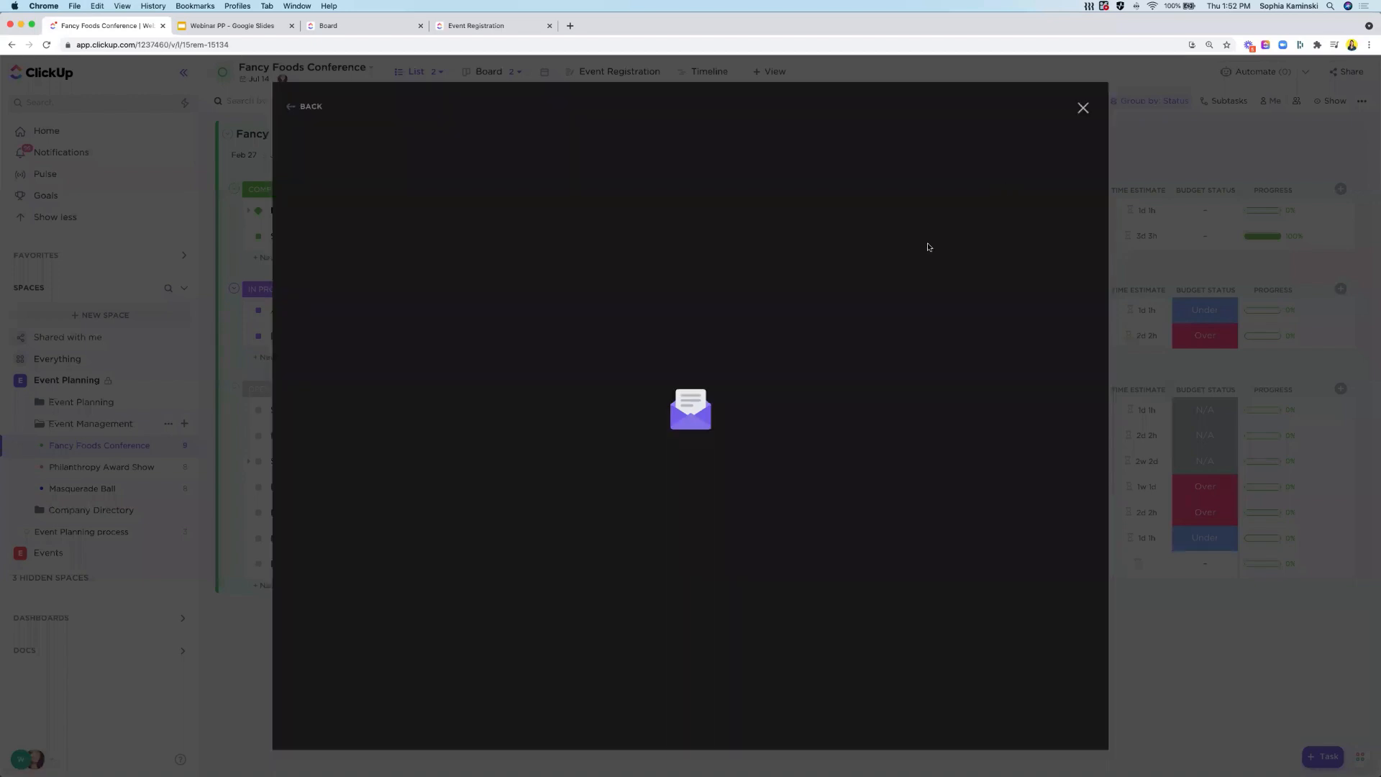
left_click(638, 408)
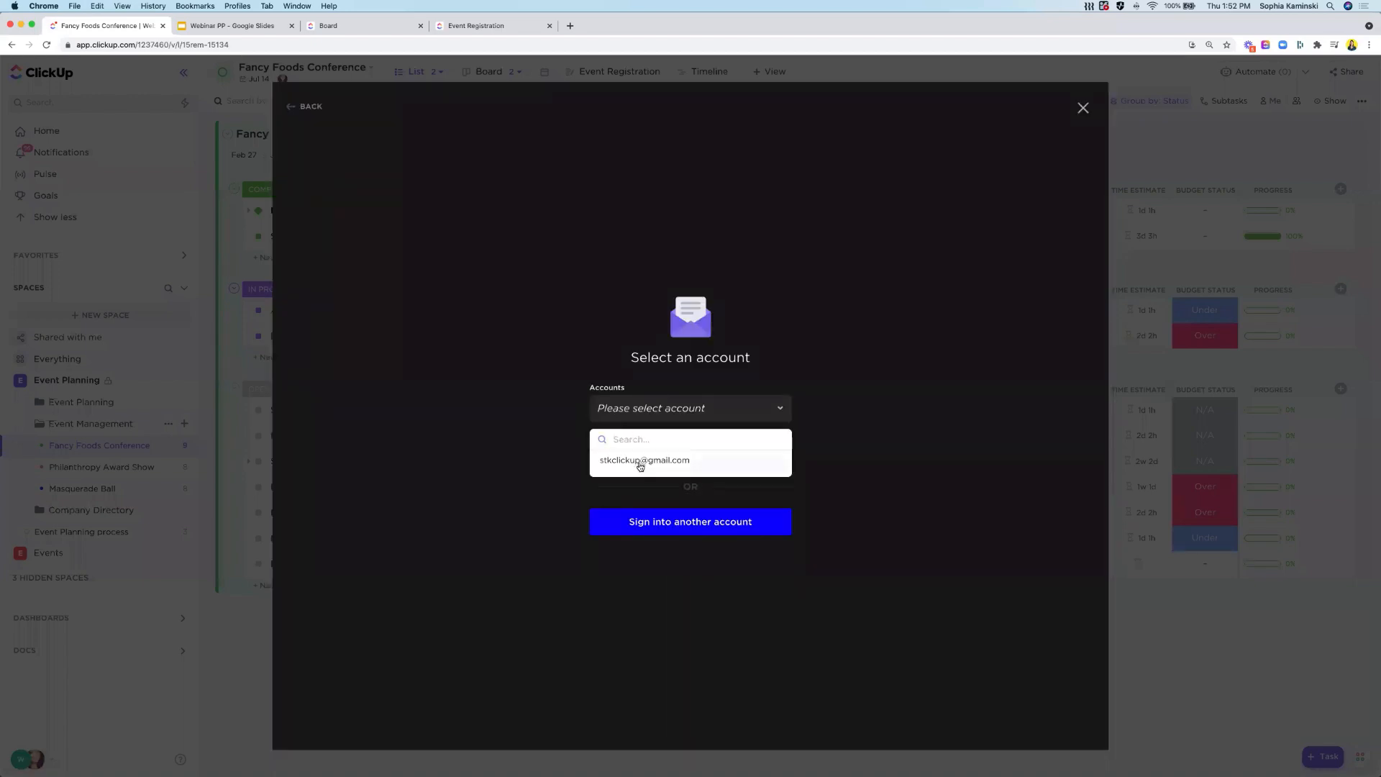
left_click(639, 466)
left_click(638, 455)
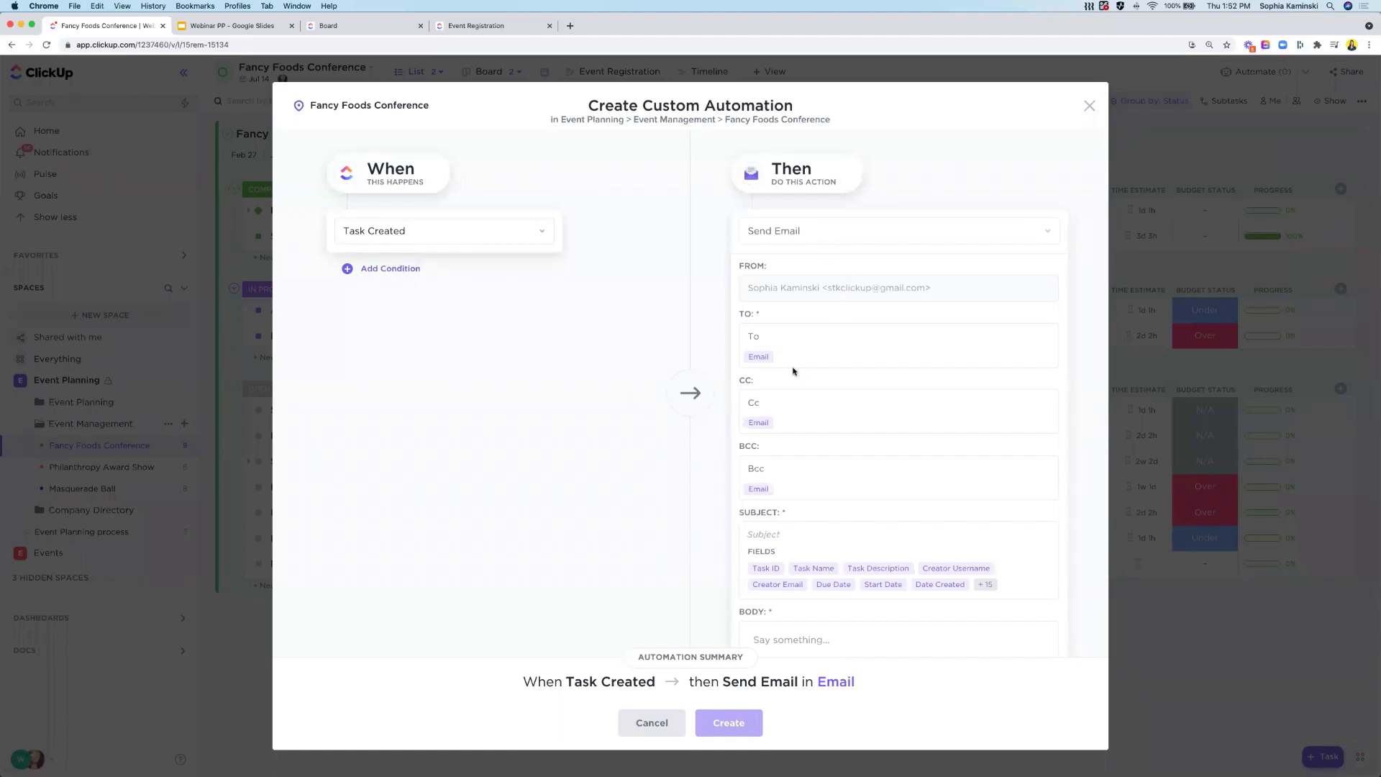
- Address the email to the Email field and put Due Date and Date Created in the subject, then close without creating
left_click(757, 357)
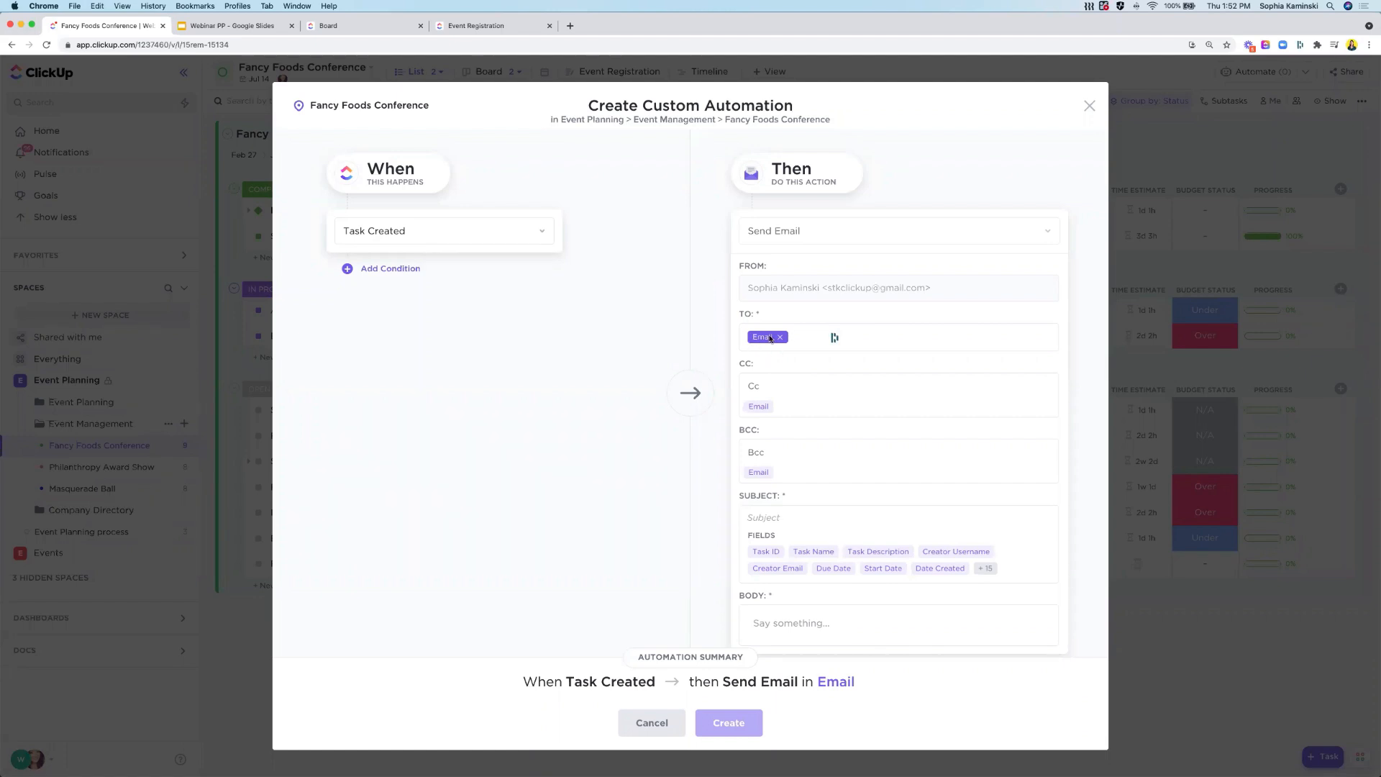
left_click(766, 513)
left_click(832, 569)
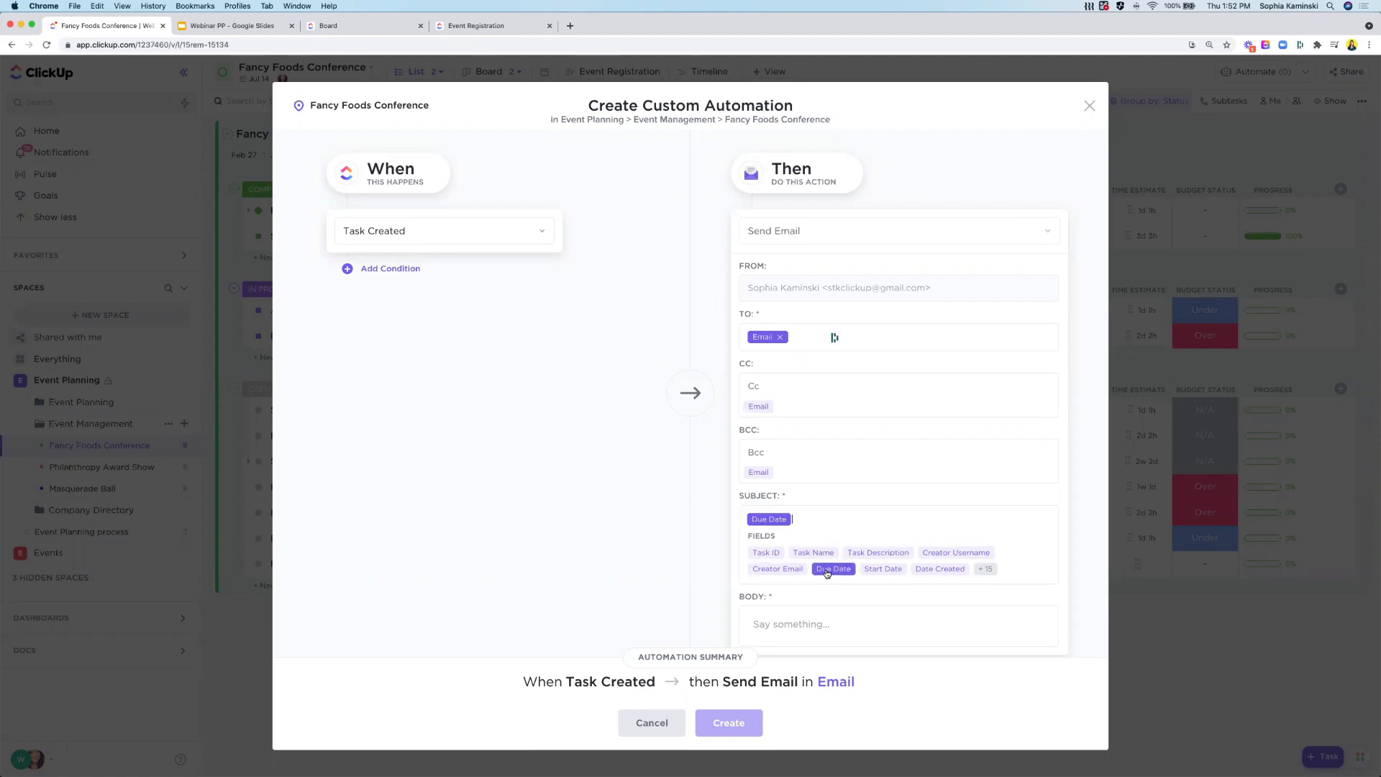
left_click(927, 569)
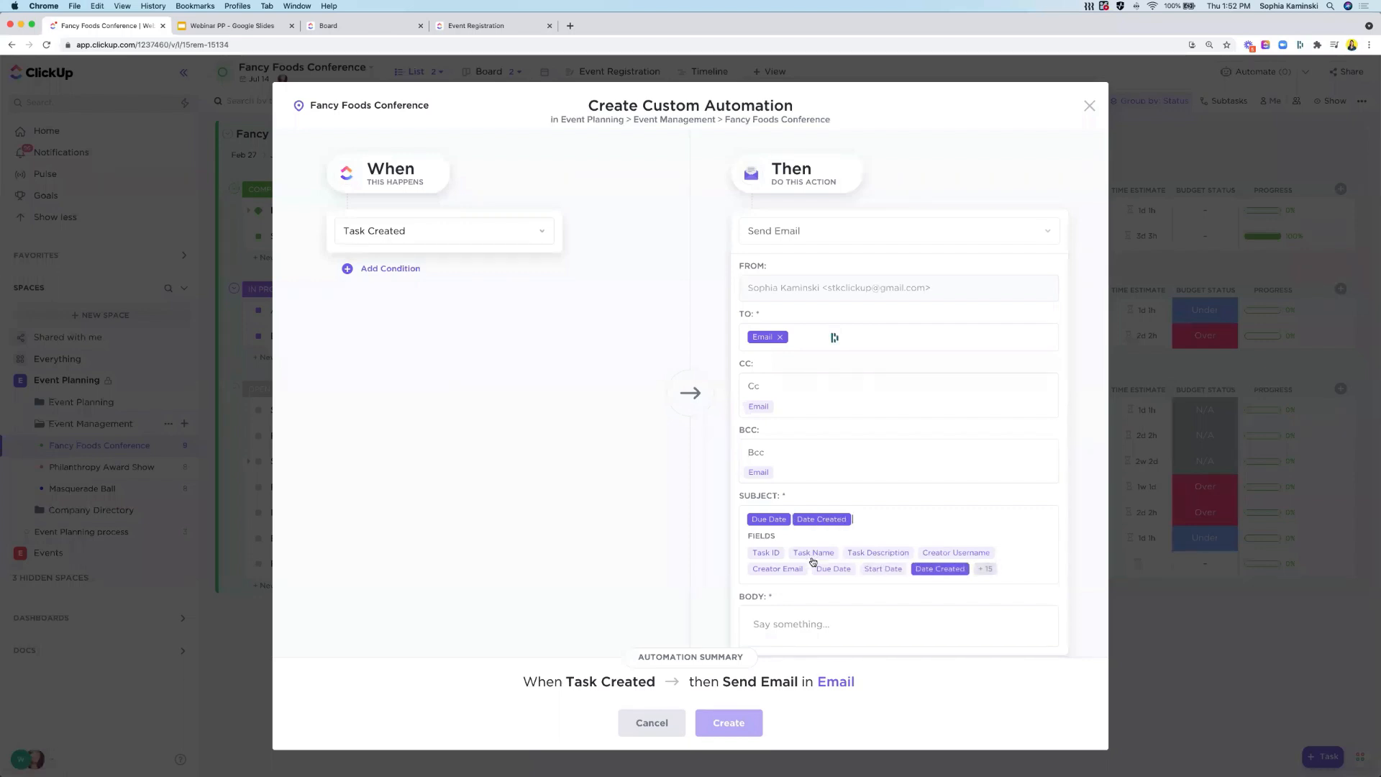
left_click(798, 623)
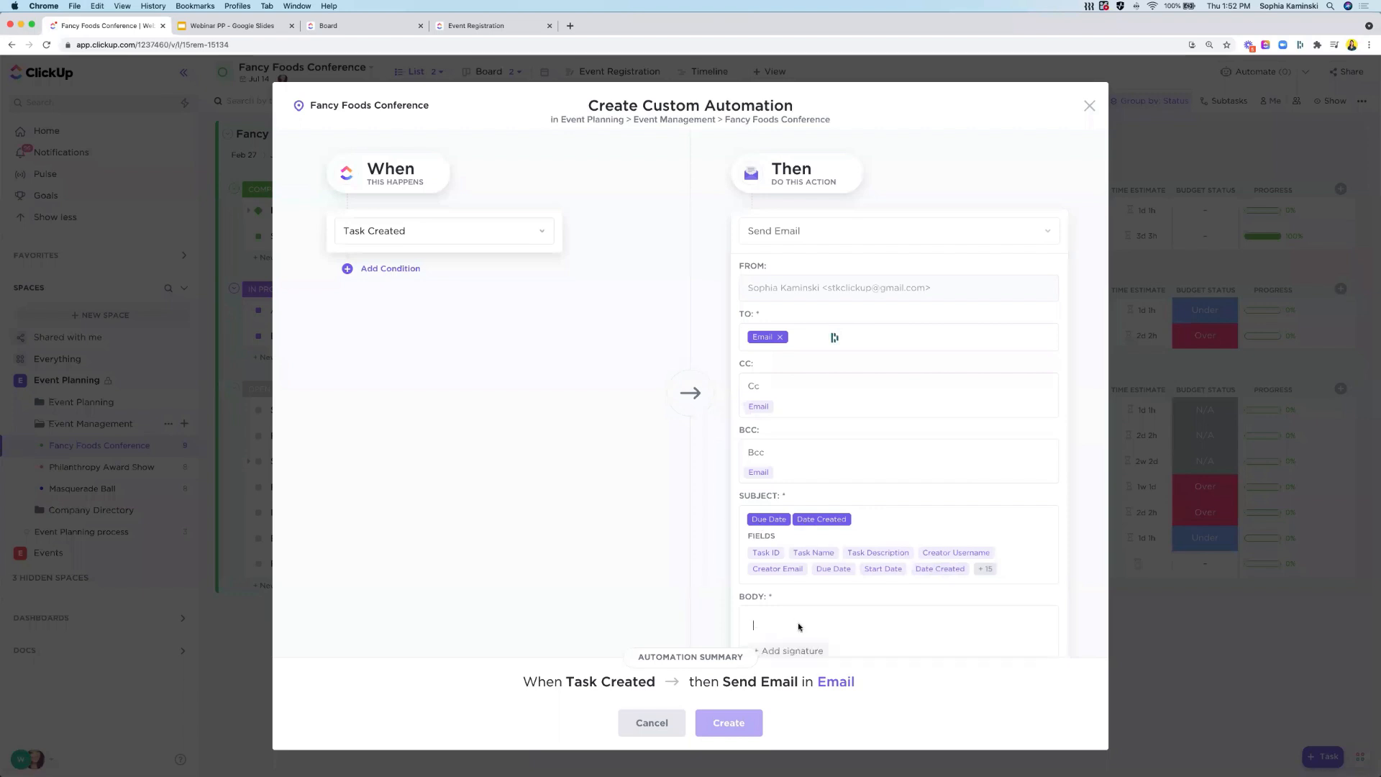
scroll(796, 503, "down", 2)
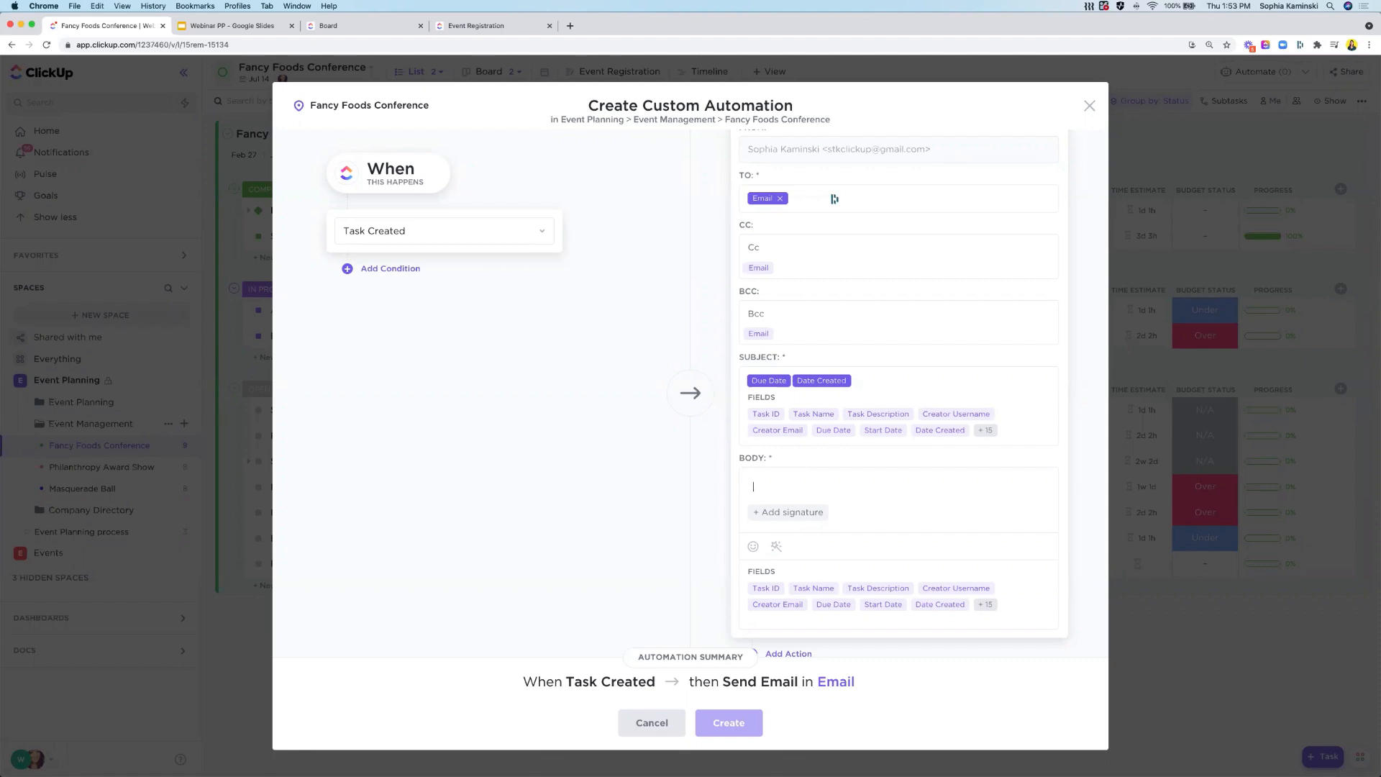
left_click(1089, 105)
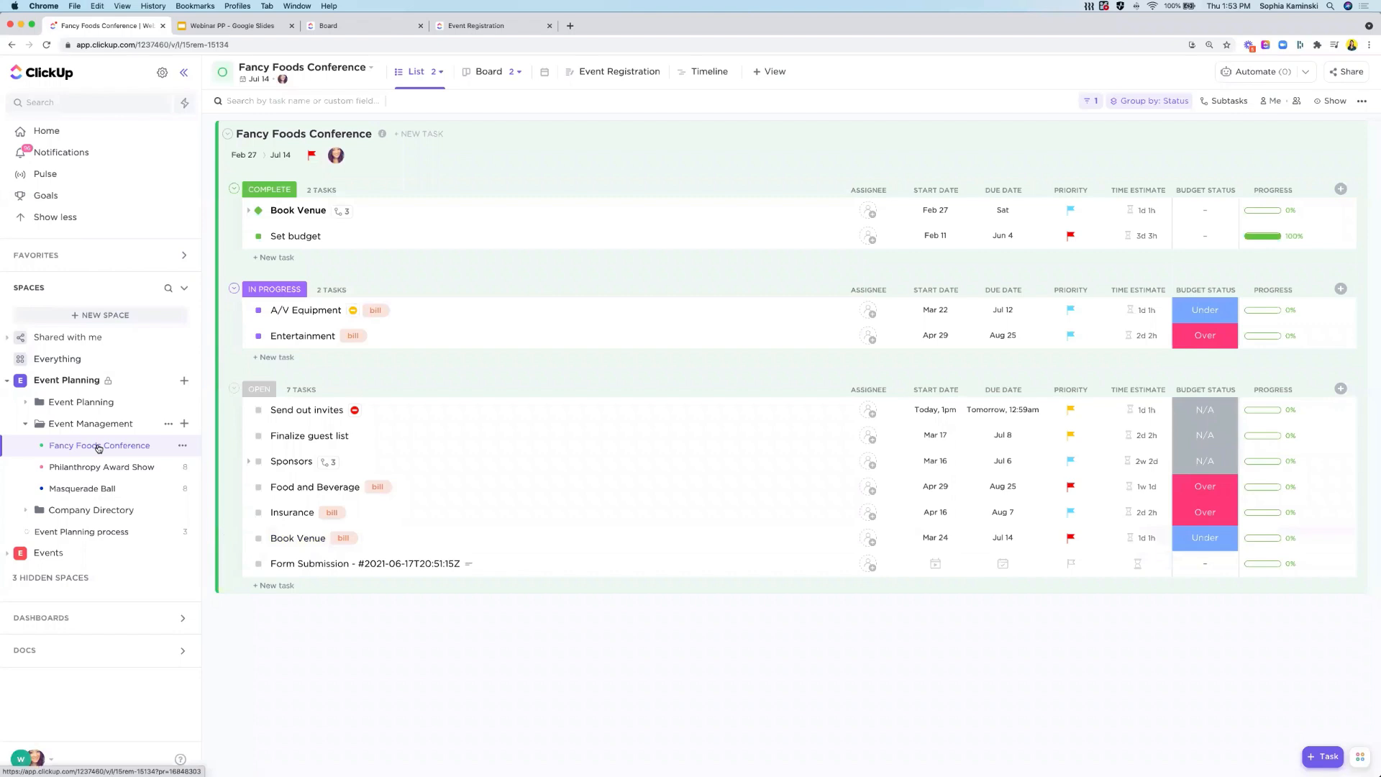
- Collapse the Event Planning space in the sidebar and open, then dismiss, the Create new Space dialog
left_click(8, 381)
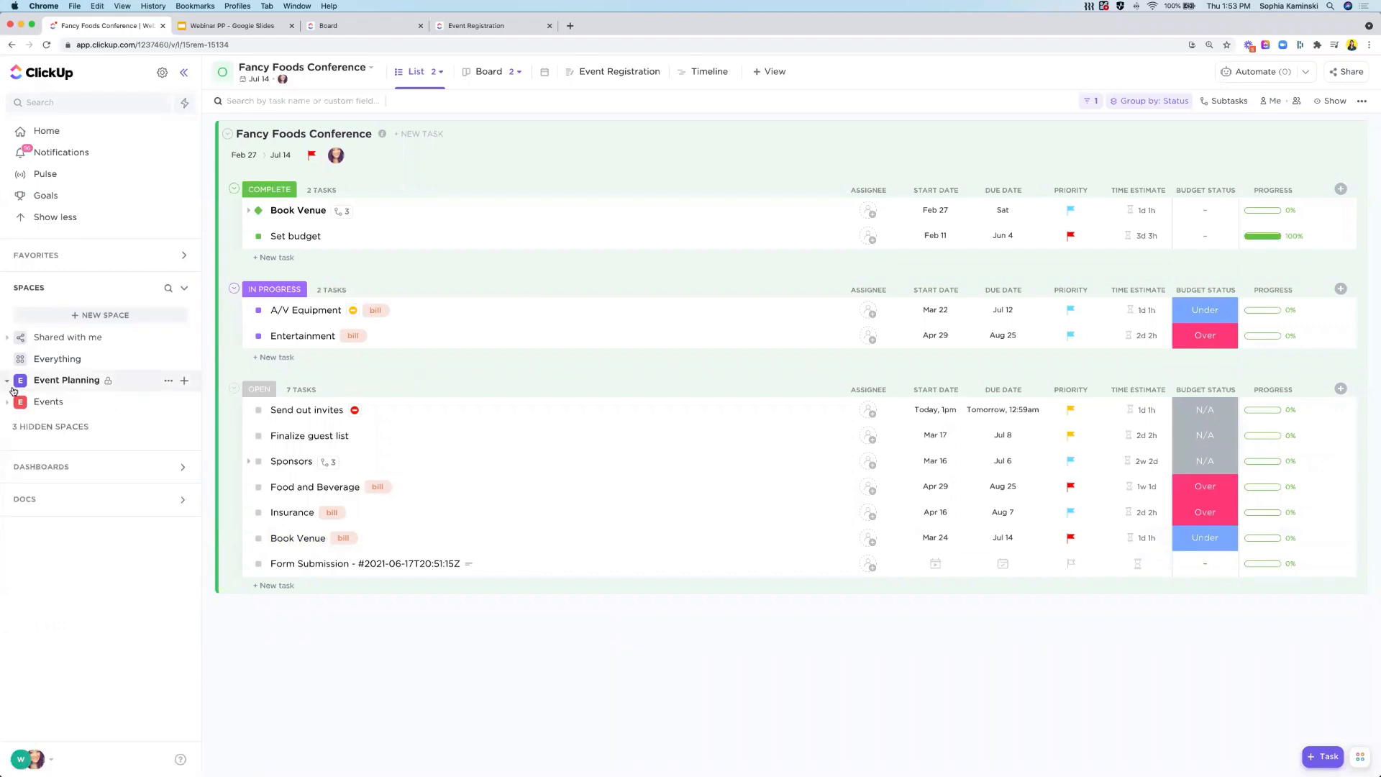
left_click(102, 315)
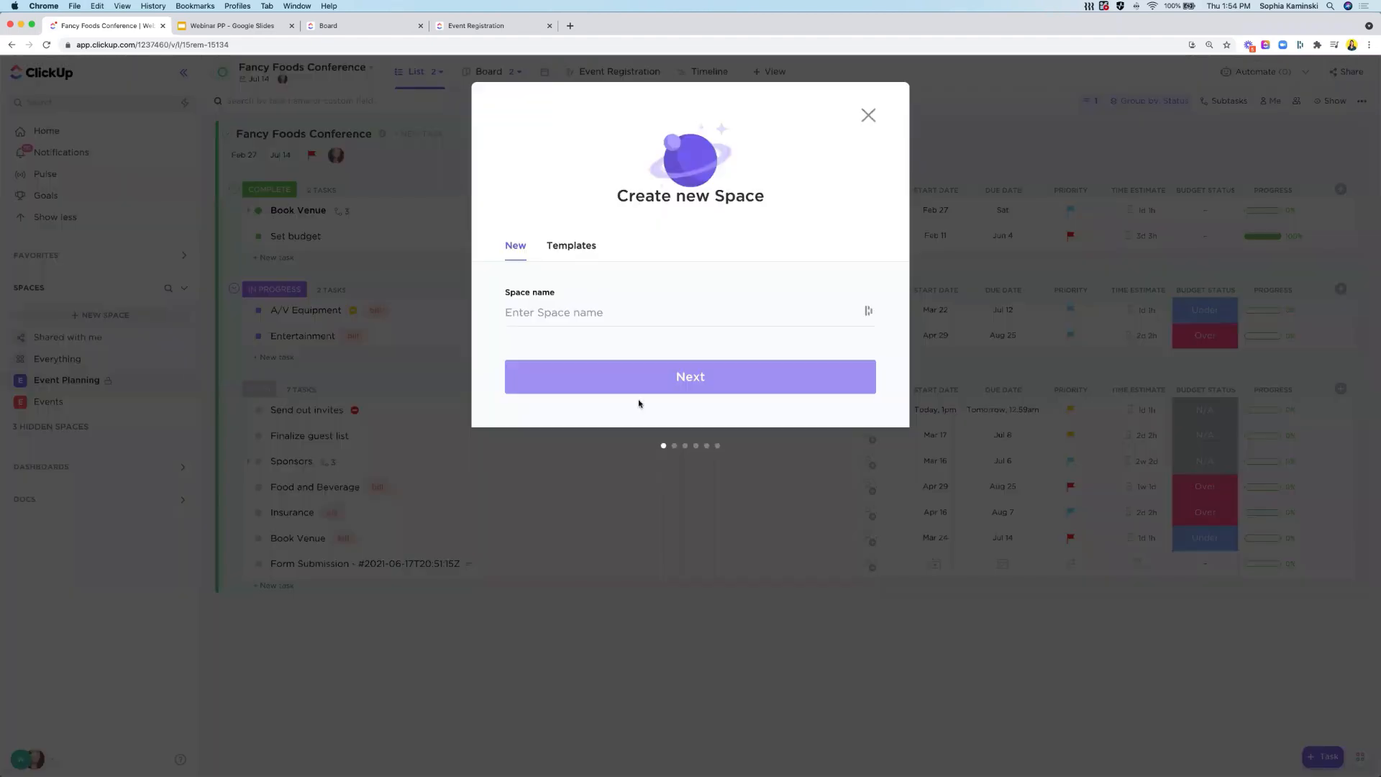
left_click(867, 118)
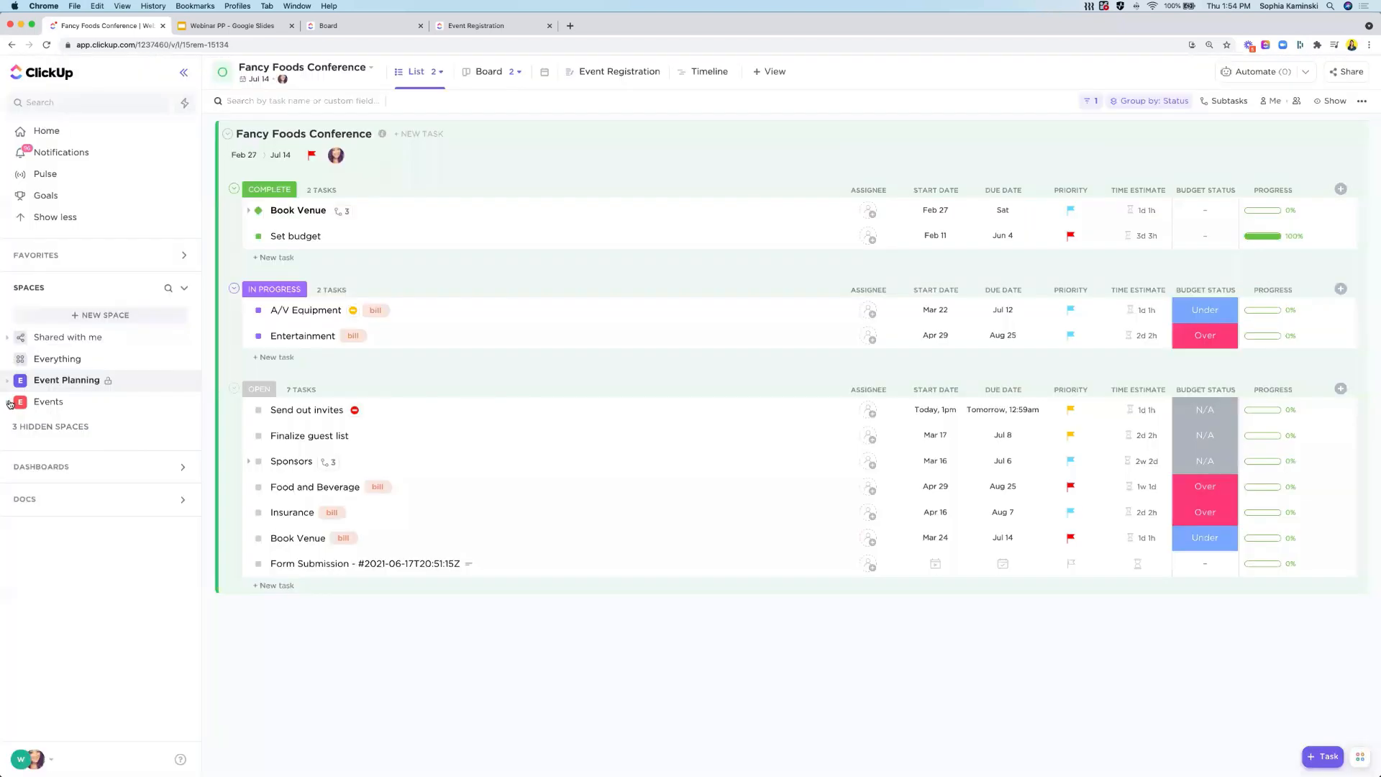
- Expand the Events space and open its space options menu without choosing anything
left_click(9, 403)
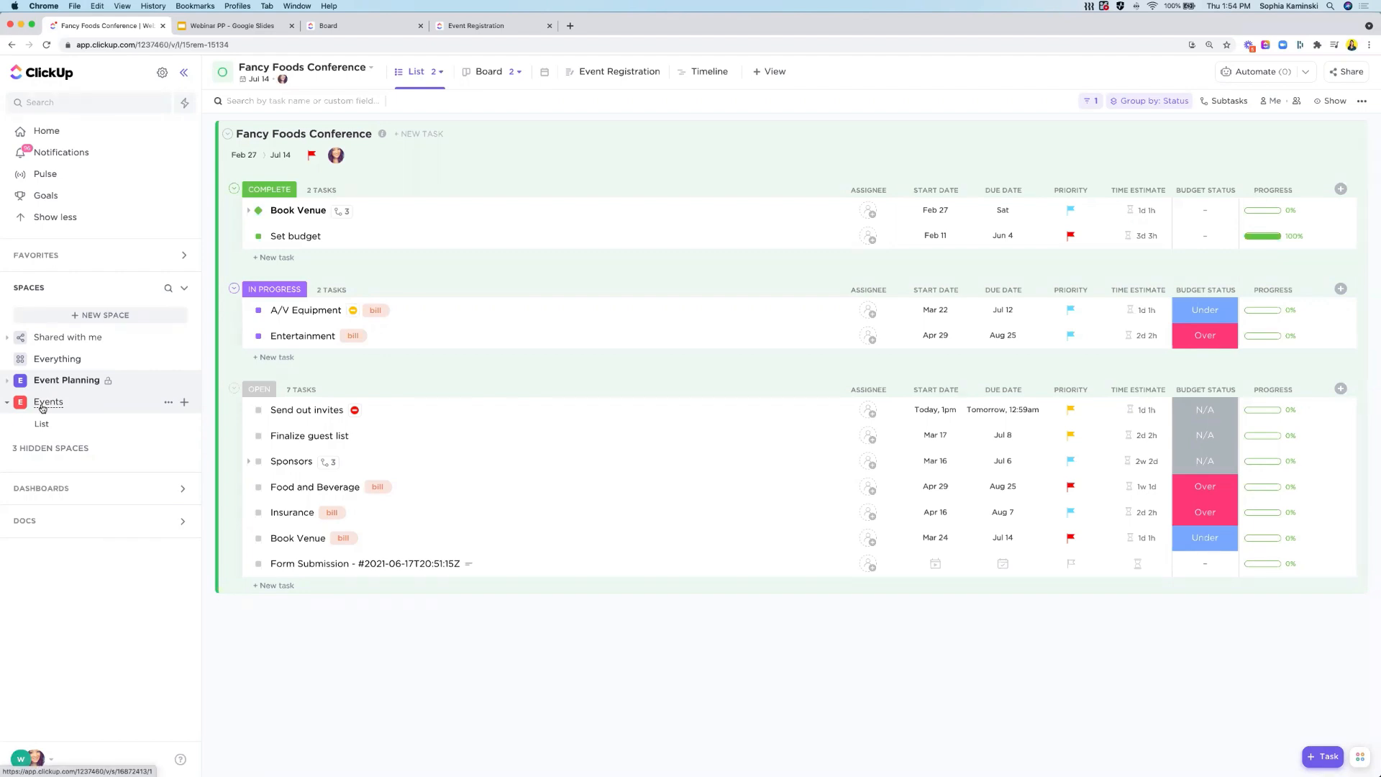
left_click(185, 403)
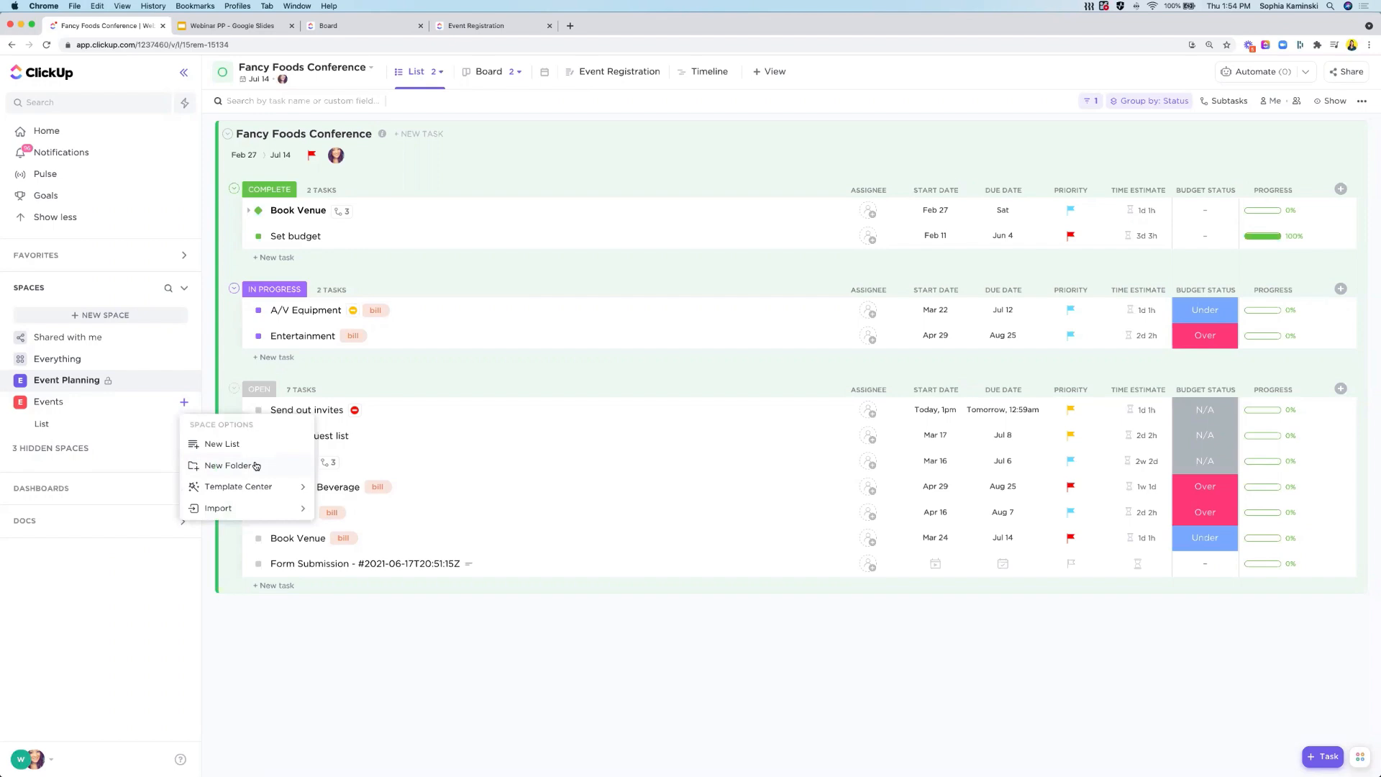
left_click(223, 328)
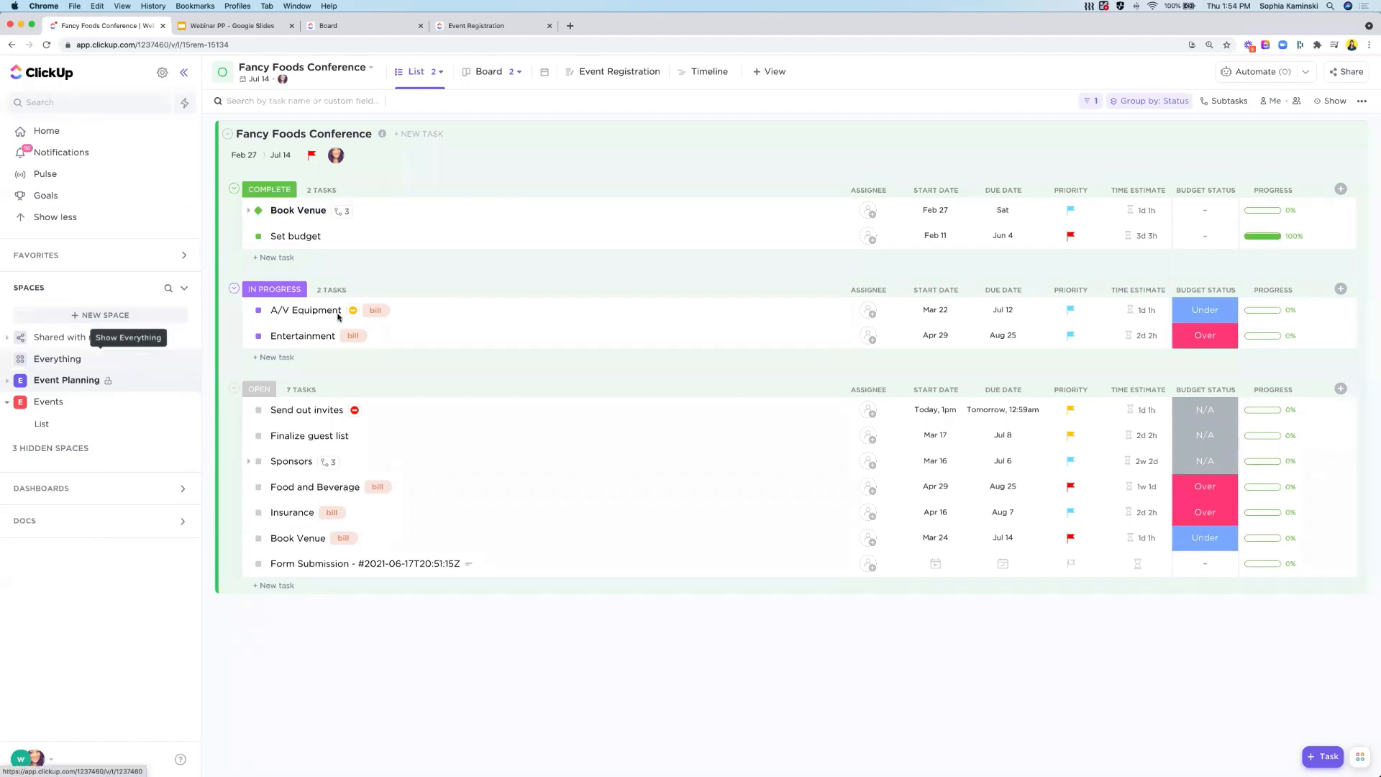
- Open the Finalize guest list task, select its title and browse its more-options menu before closing it
left_click(291, 436)
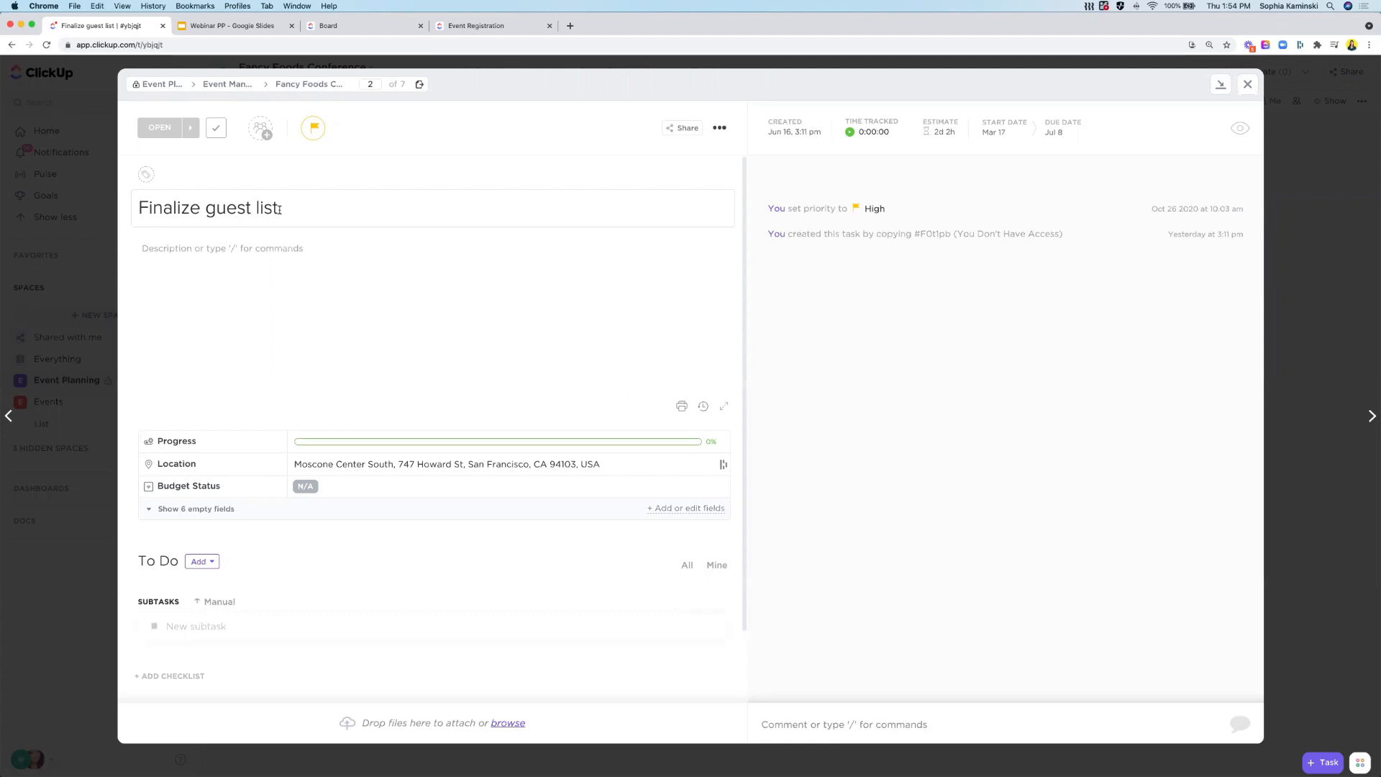
left_click_drag(279, 209, 232, 177)
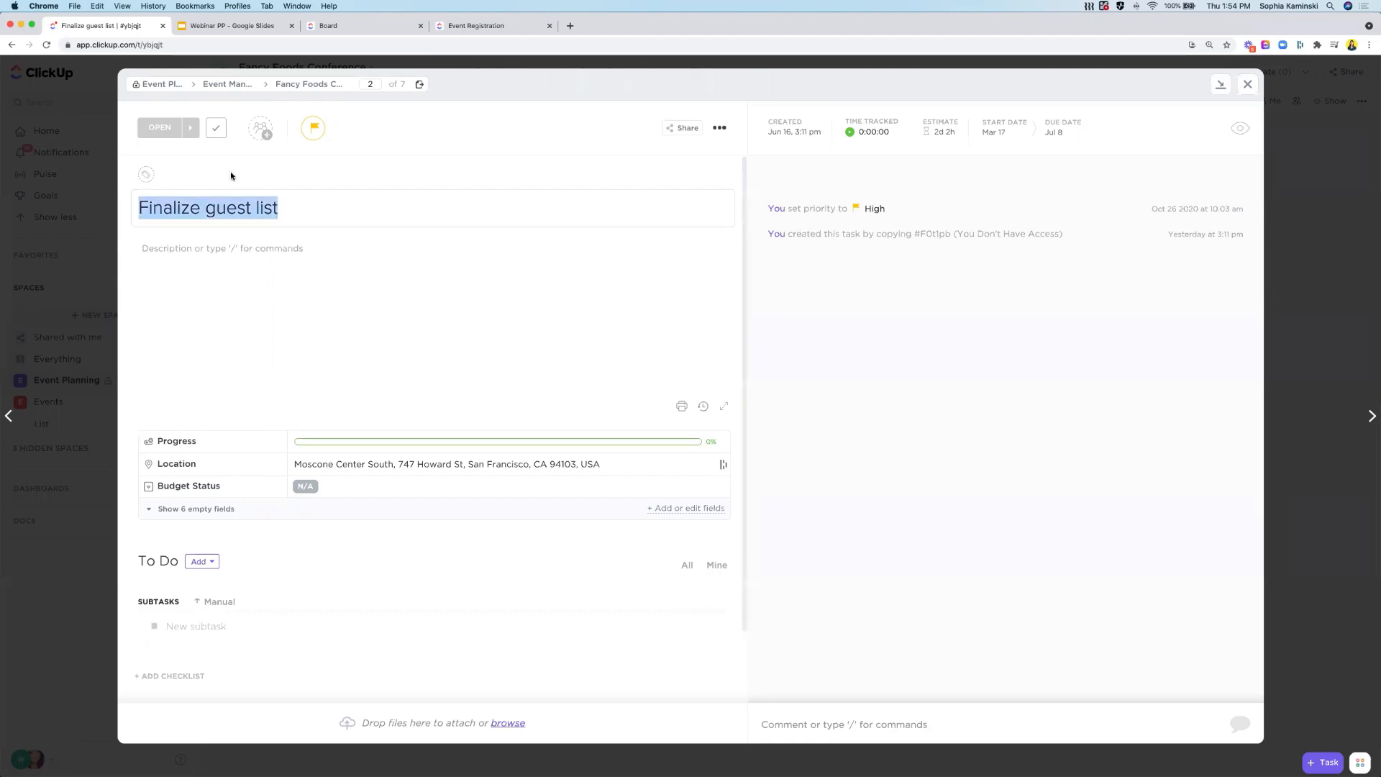
left_click(719, 128)
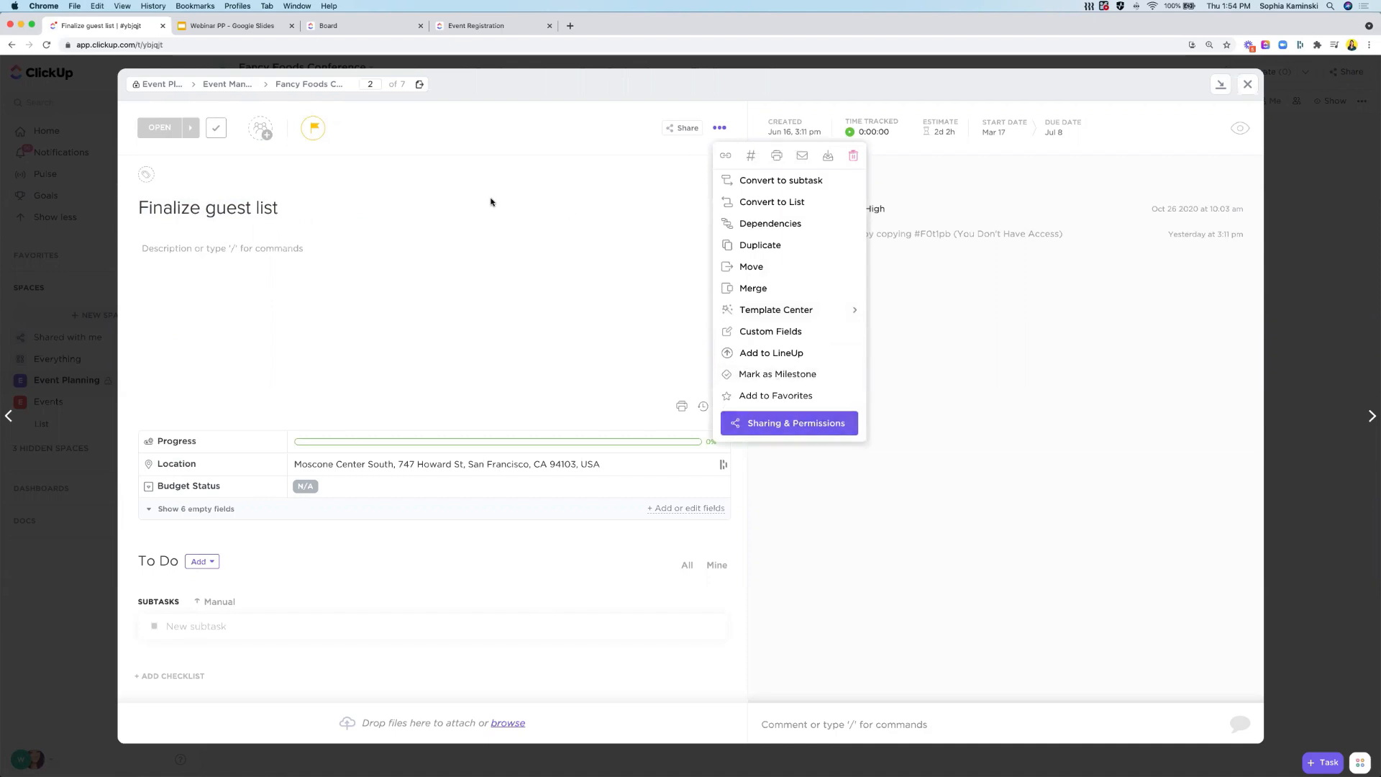
left_click(462, 170)
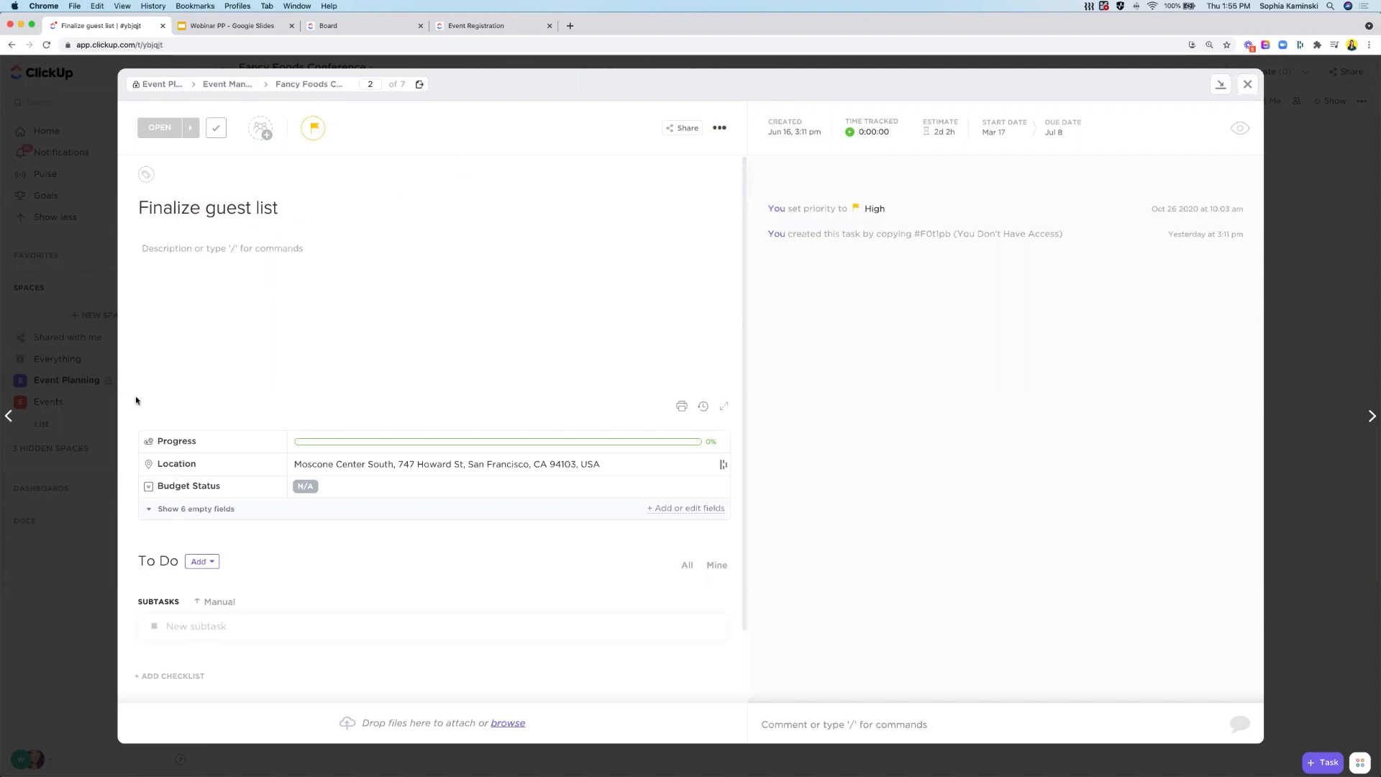
left_click(53, 445)
- Collapse the Events space and switch the browser window to full screen
left_click(9, 405)
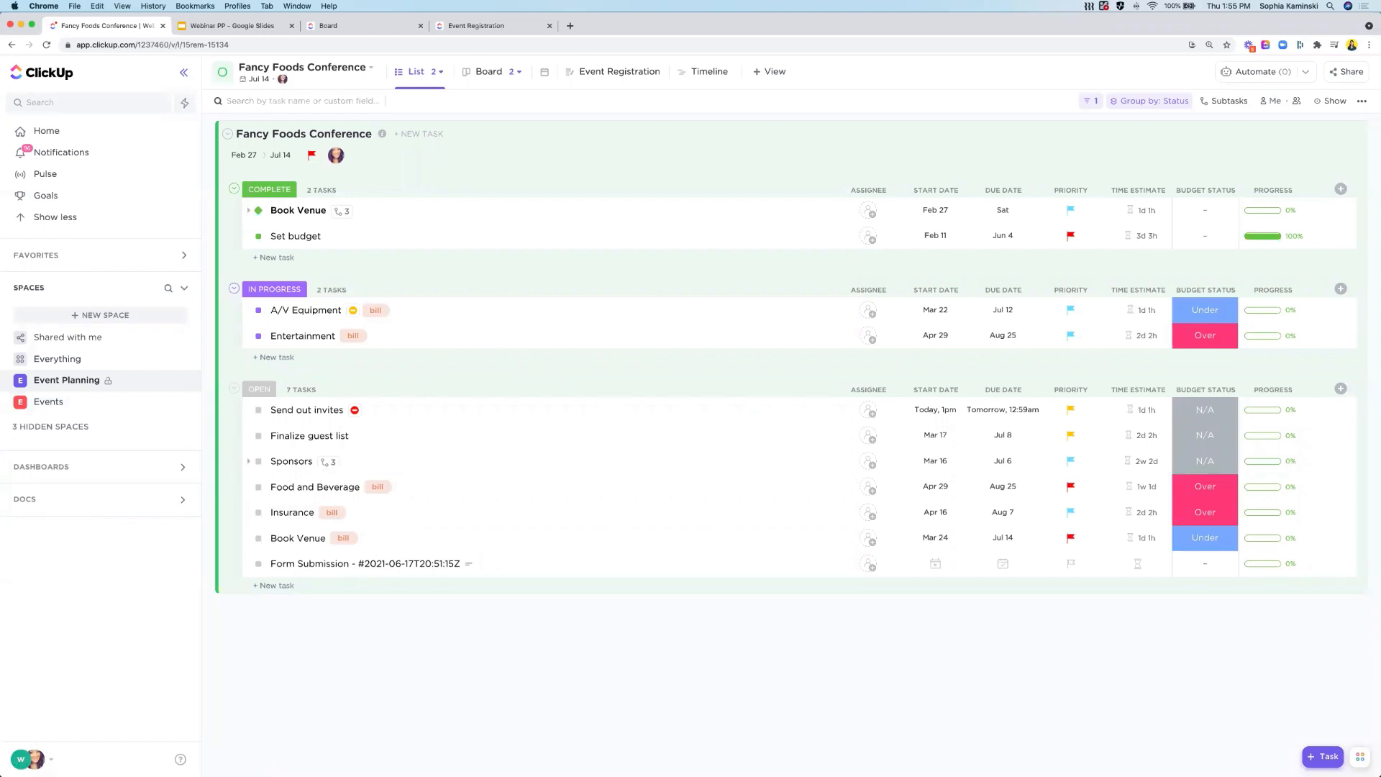
key("super+Tab")
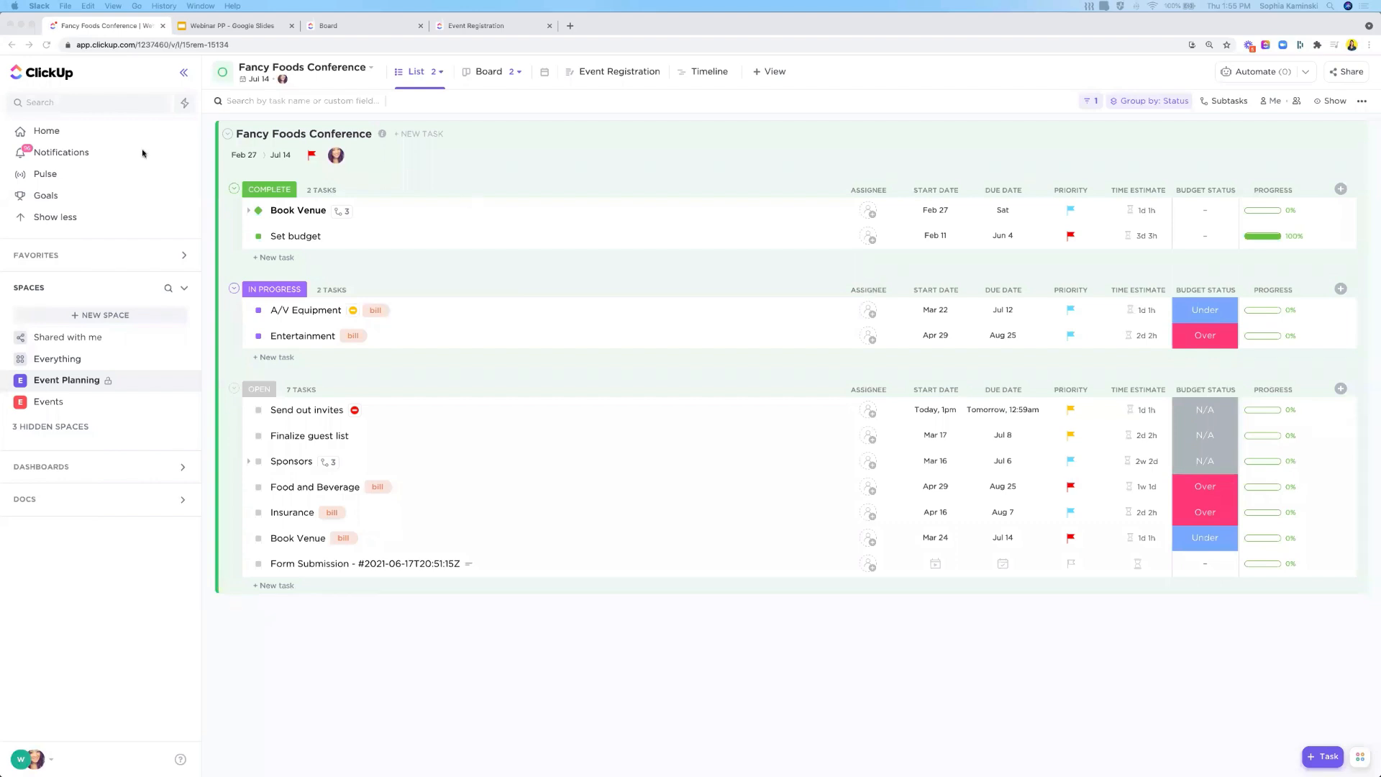
left_click(34, 26)
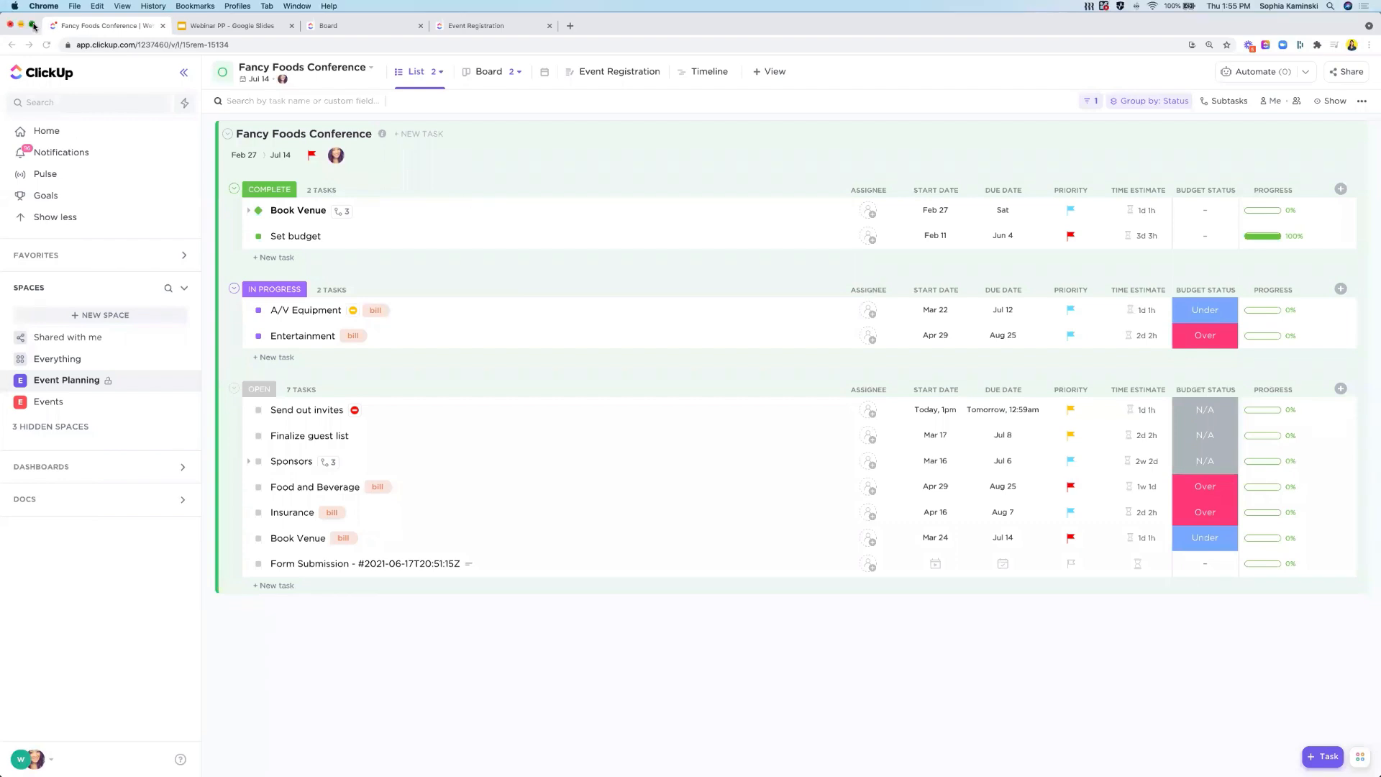
left_click(33, 26)
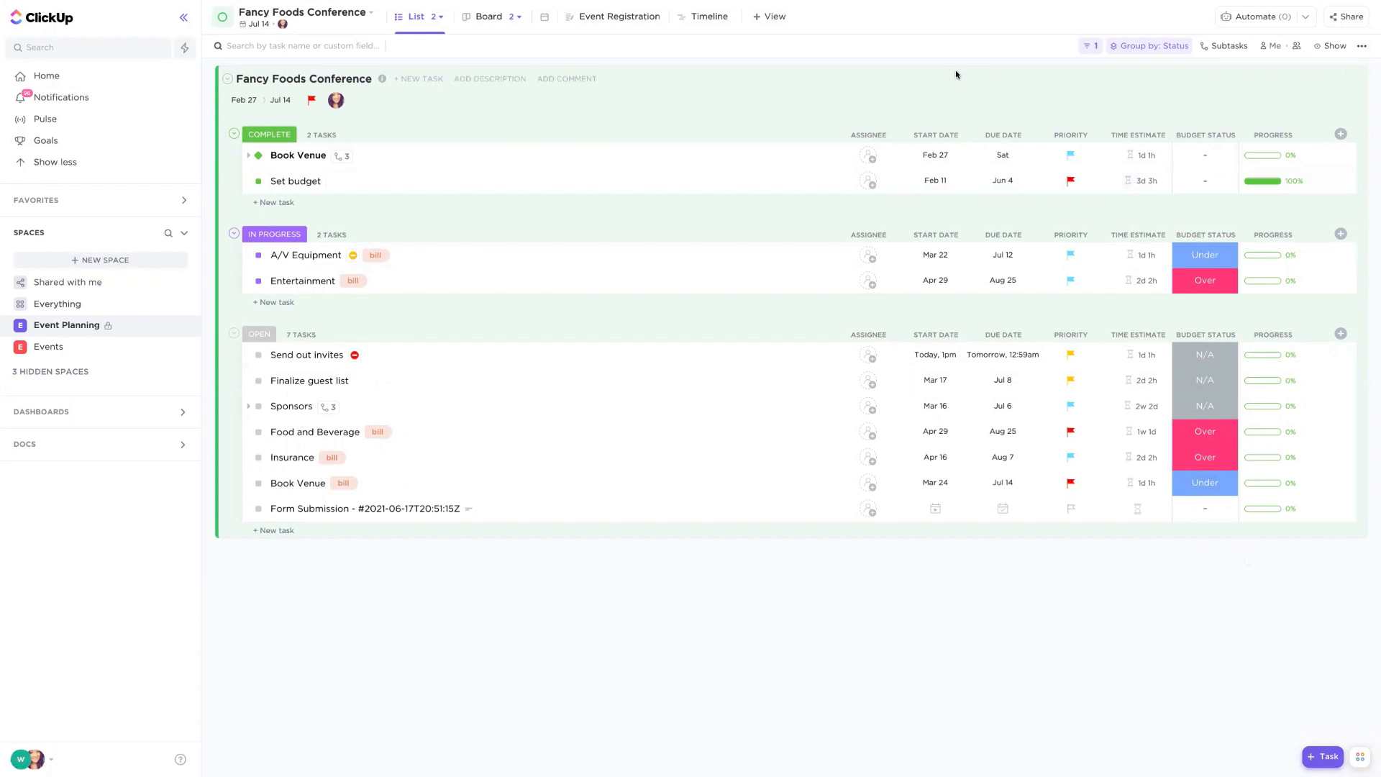
key("super+p")
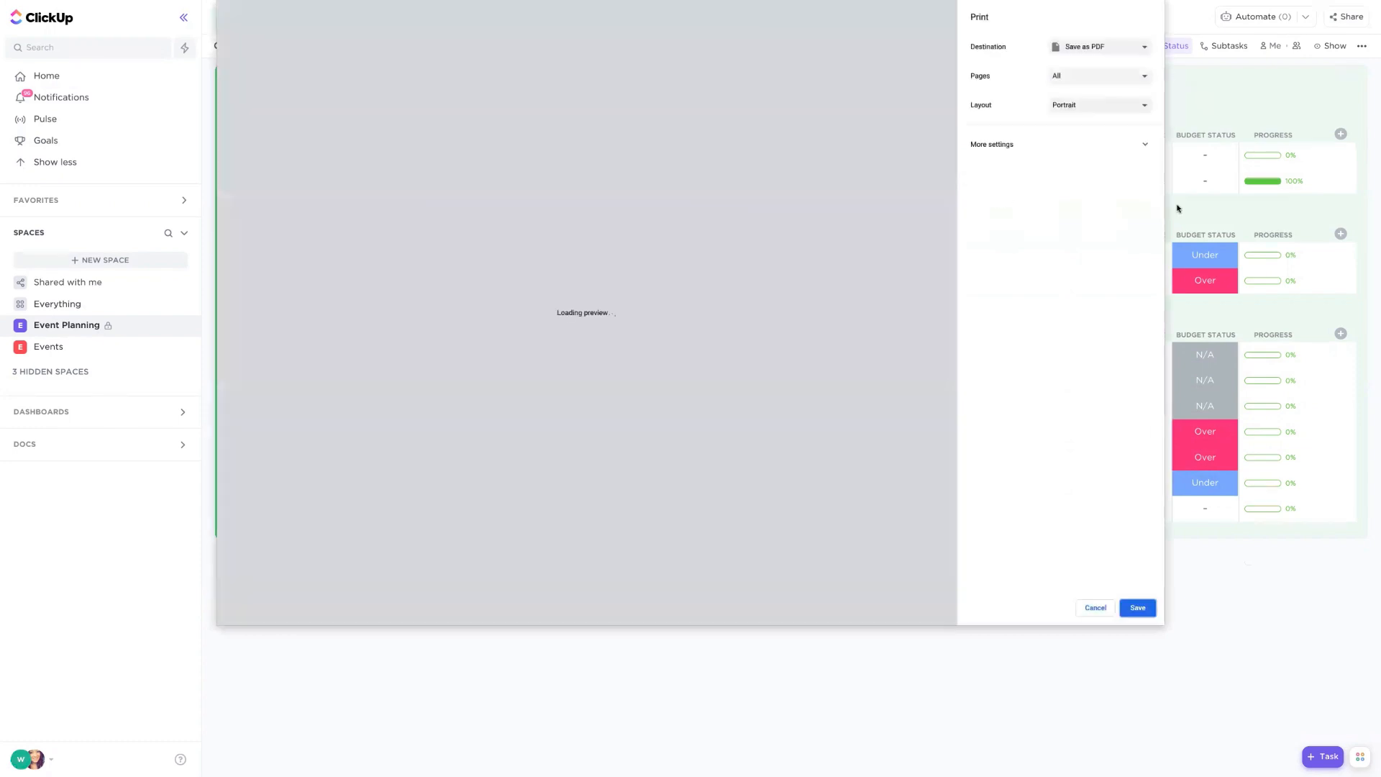
left_click(1095, 608)
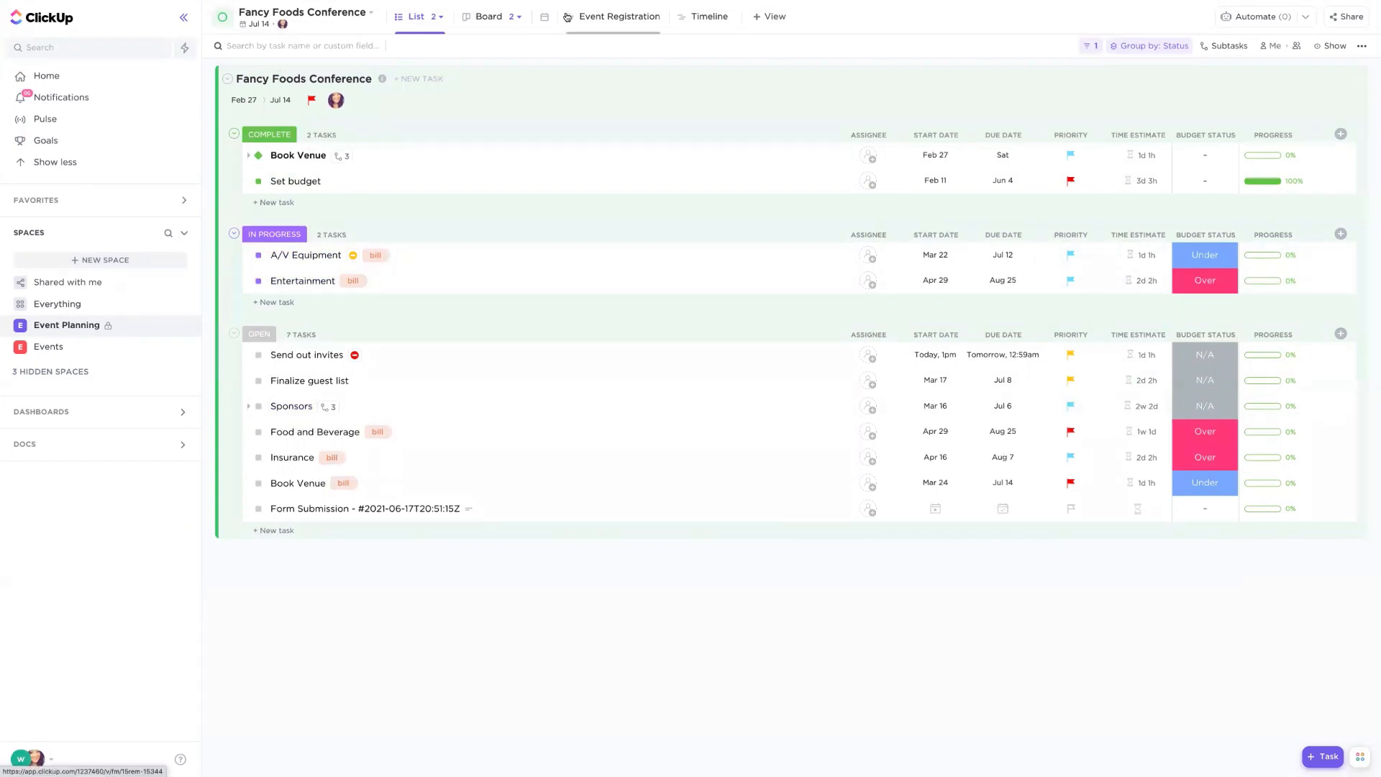
left_click(183, 17)
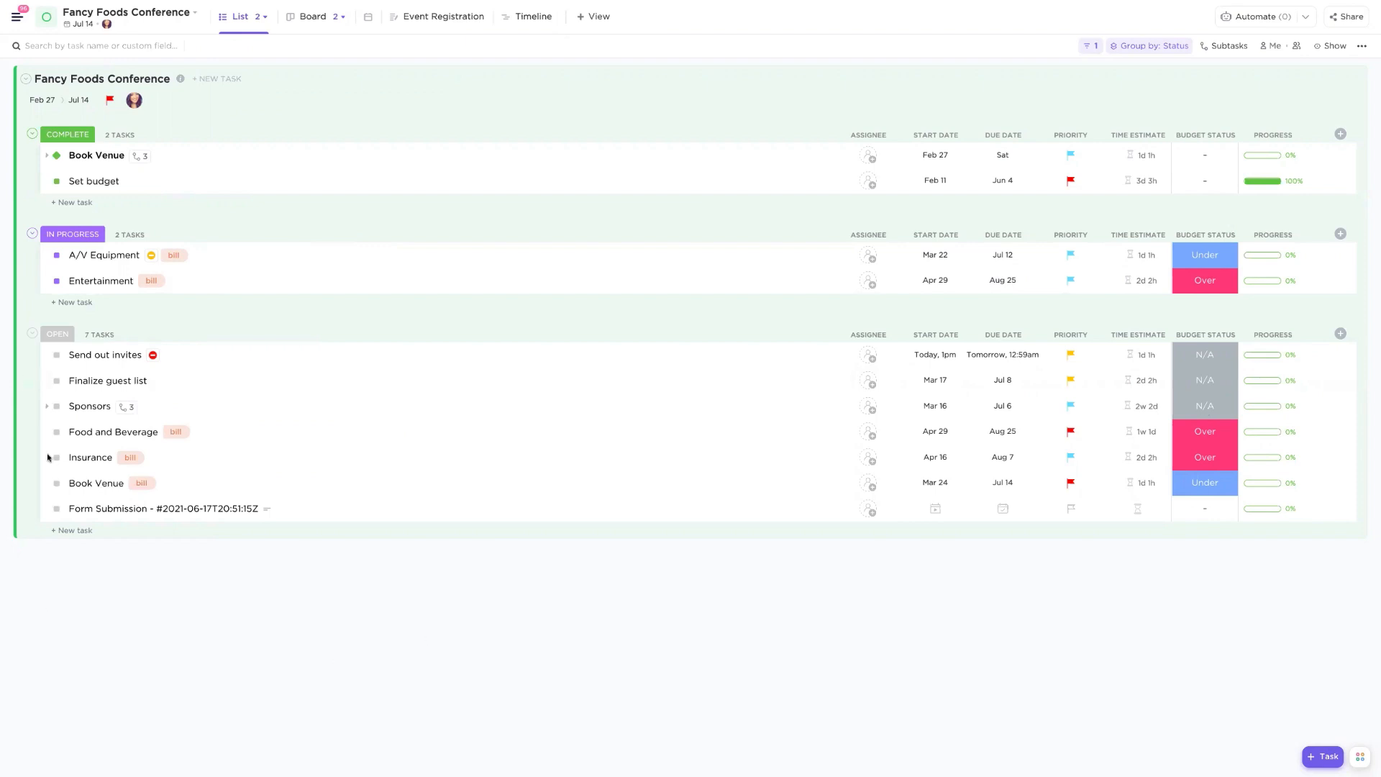
left_click(17, 17)
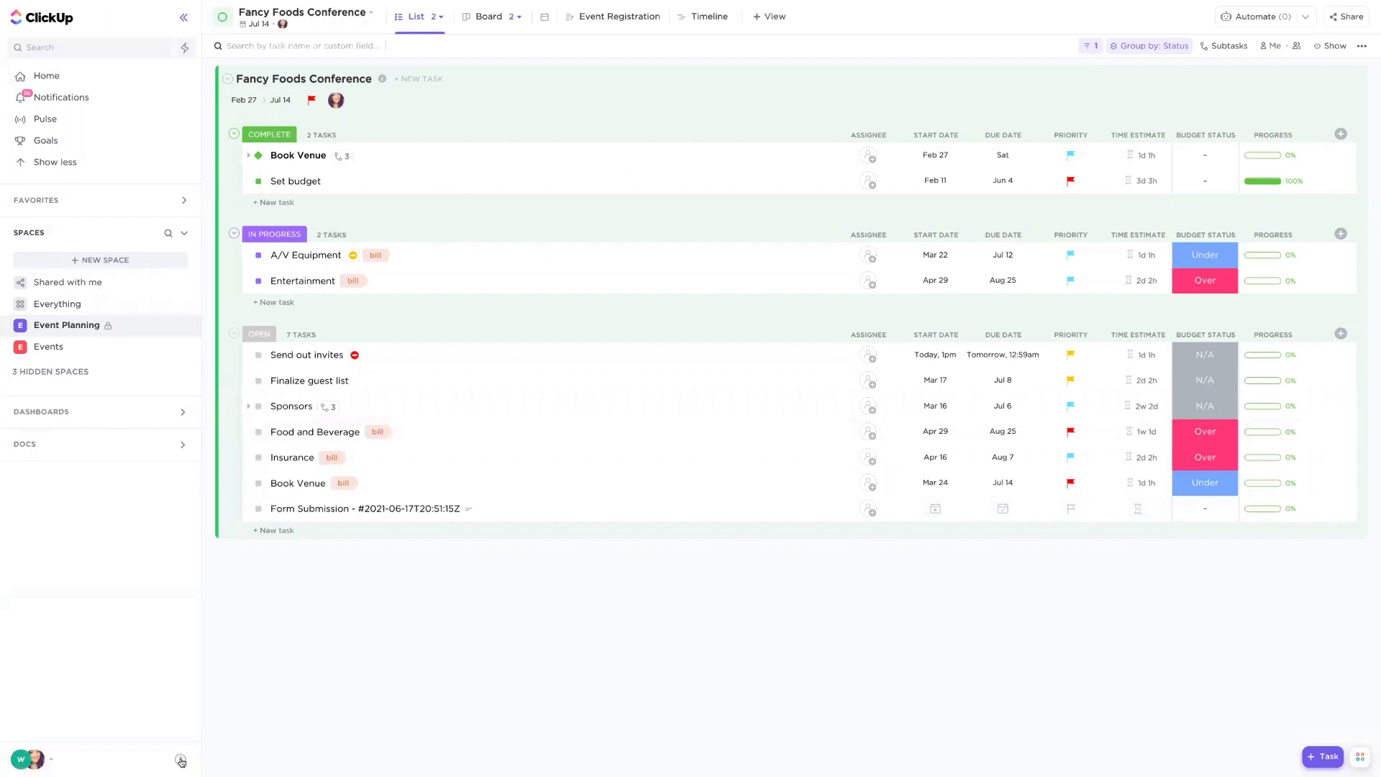
- Open the help Resource Center and close it again
left_click(180, 760)
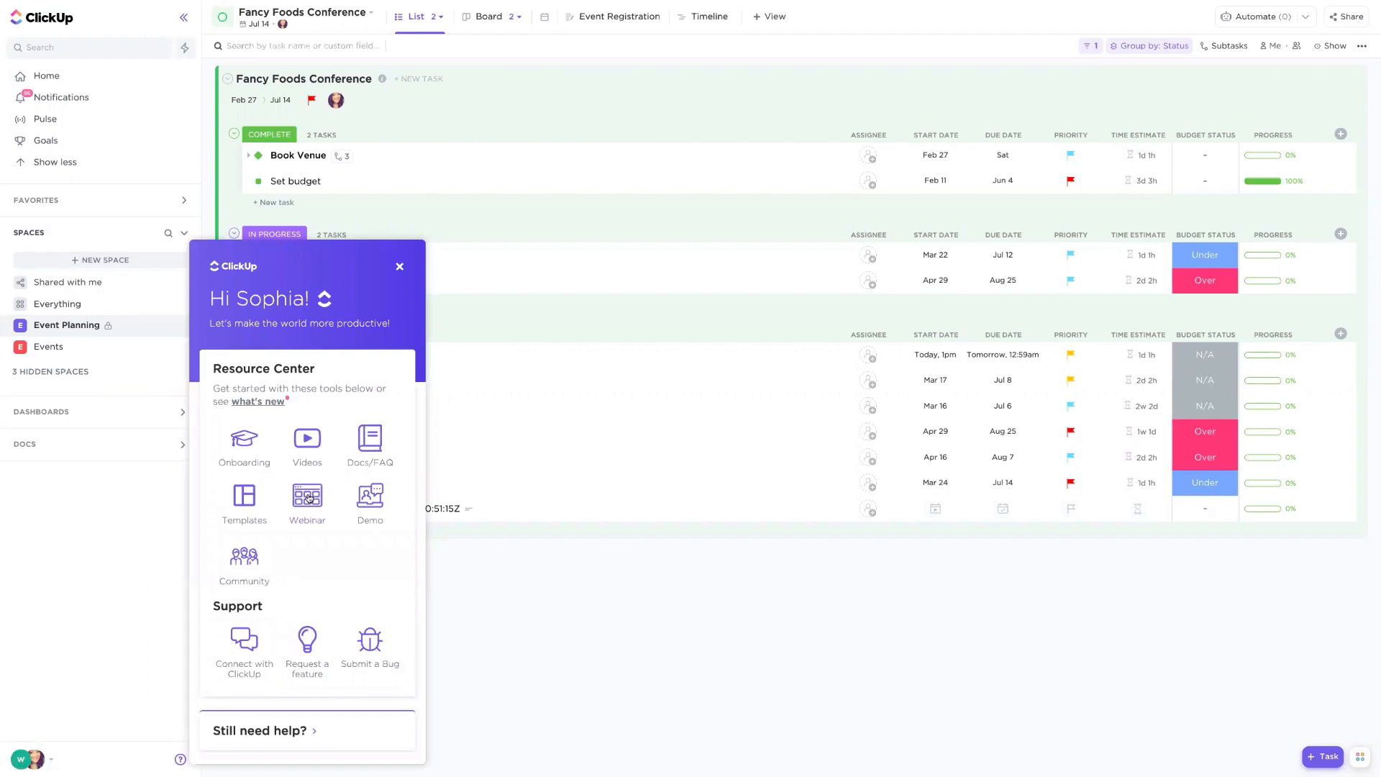
left_click(399, 266)
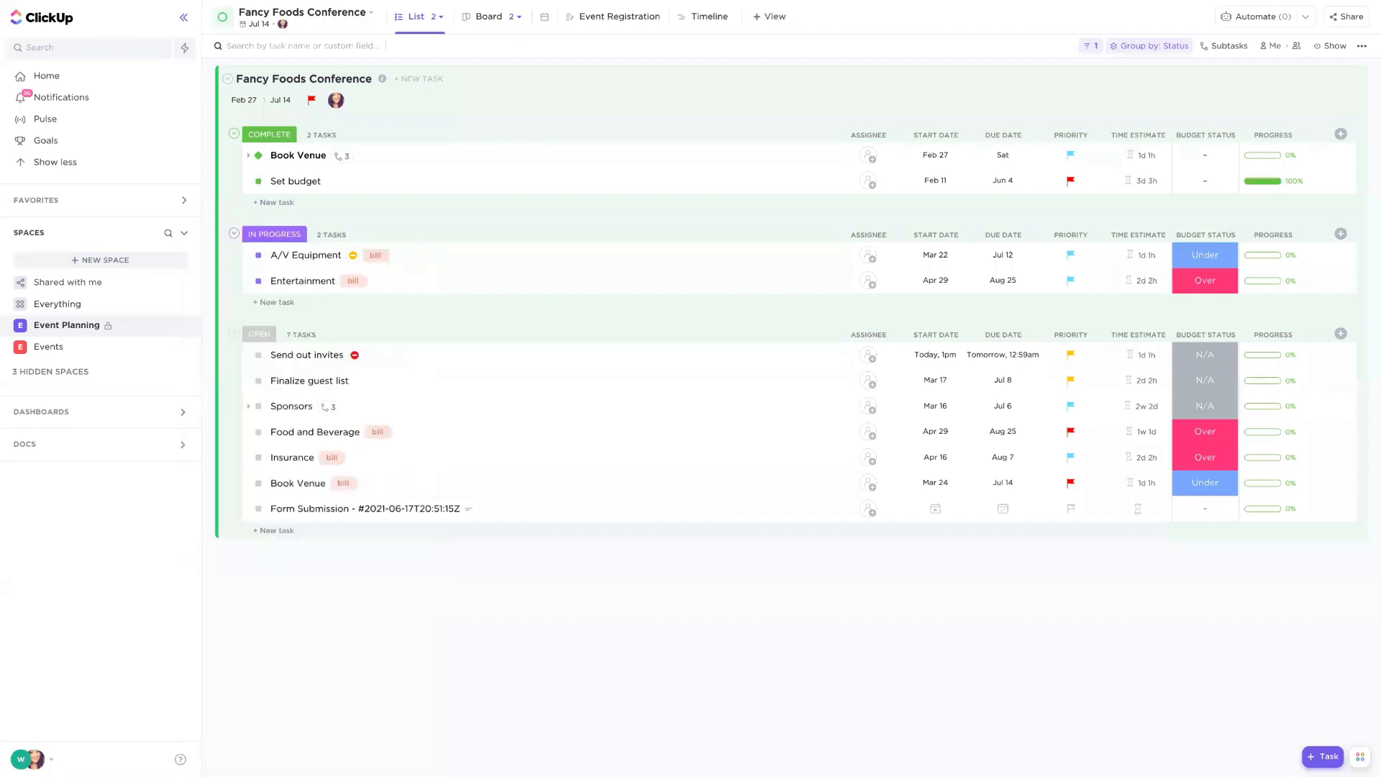